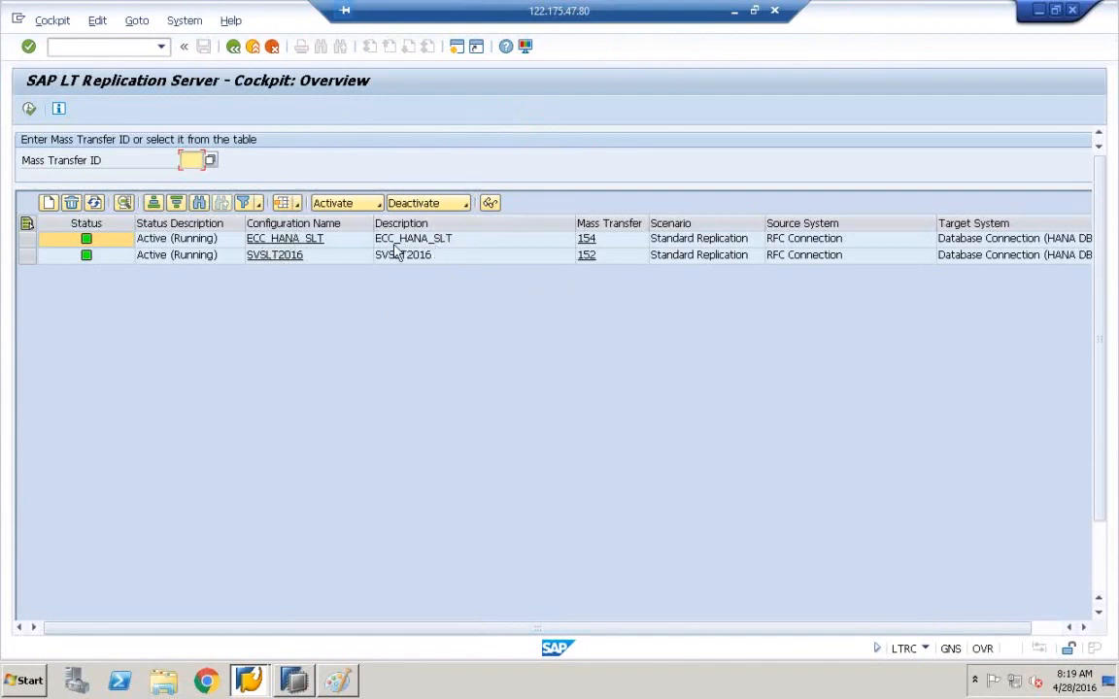
- Look at the SVSLT2016 and ECC_HANA_SLT configurations, then reopen SVSLT2016 (152)'s table overview
left_click(275, 263)
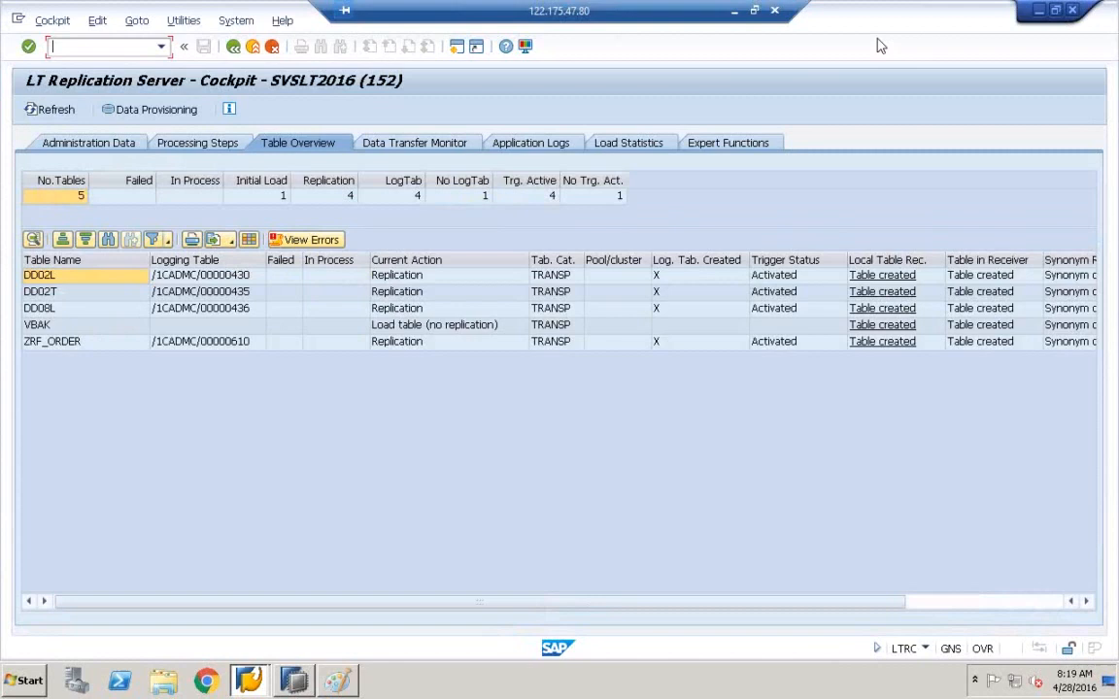
left_click(234, 46)
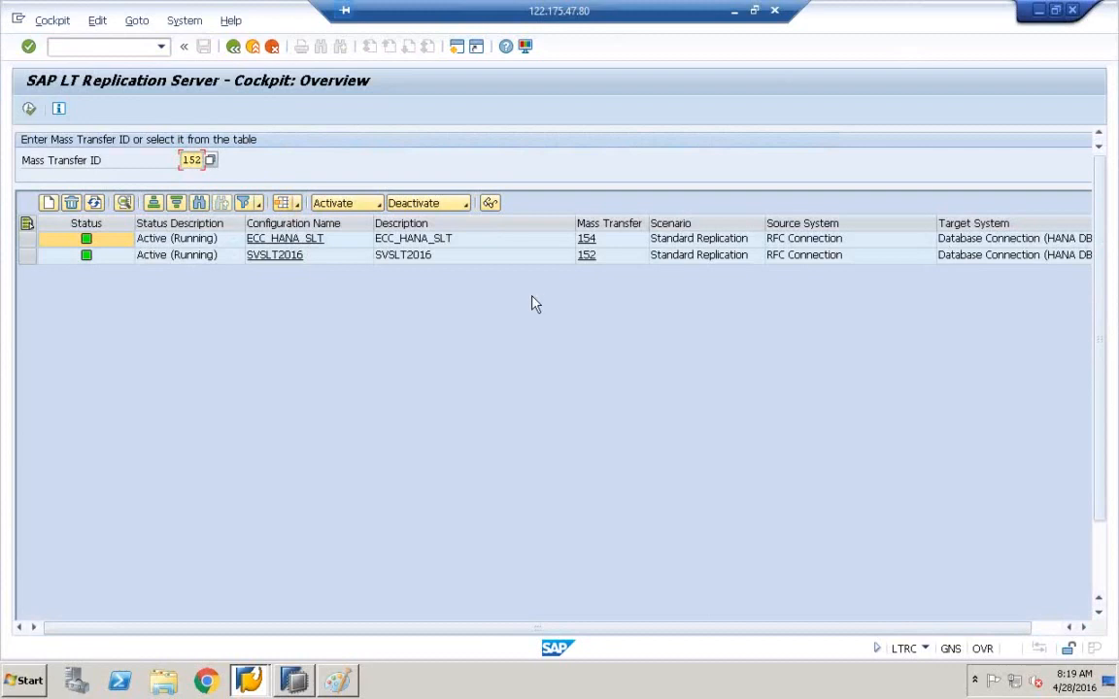
left_click(264, 239)
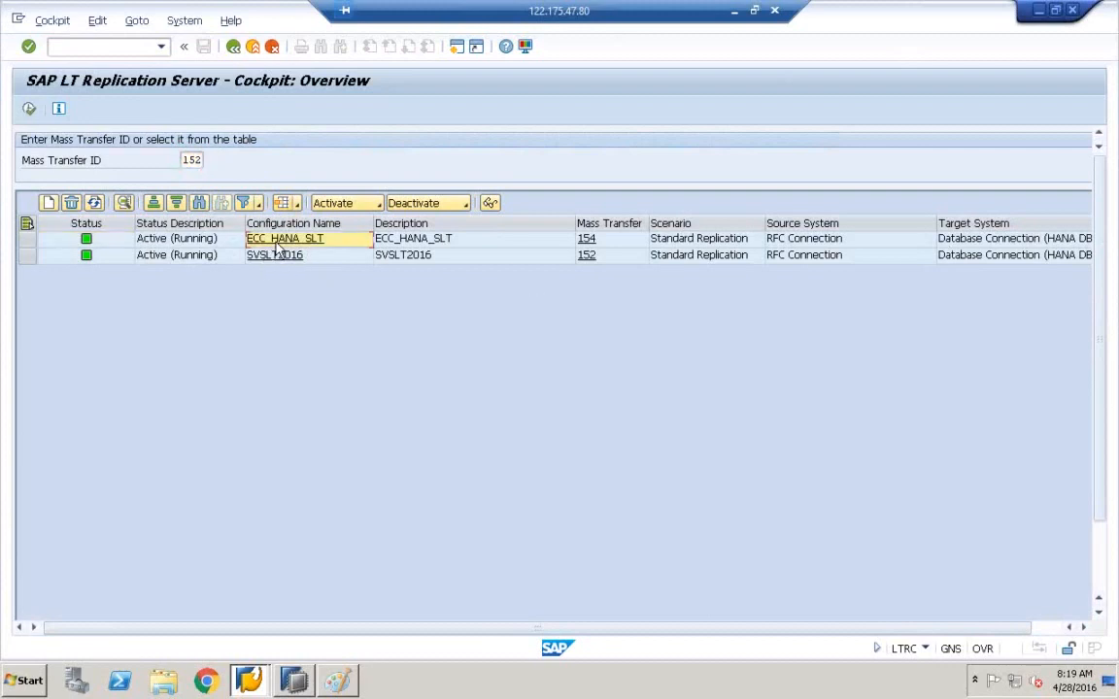
left_click(233, 47)
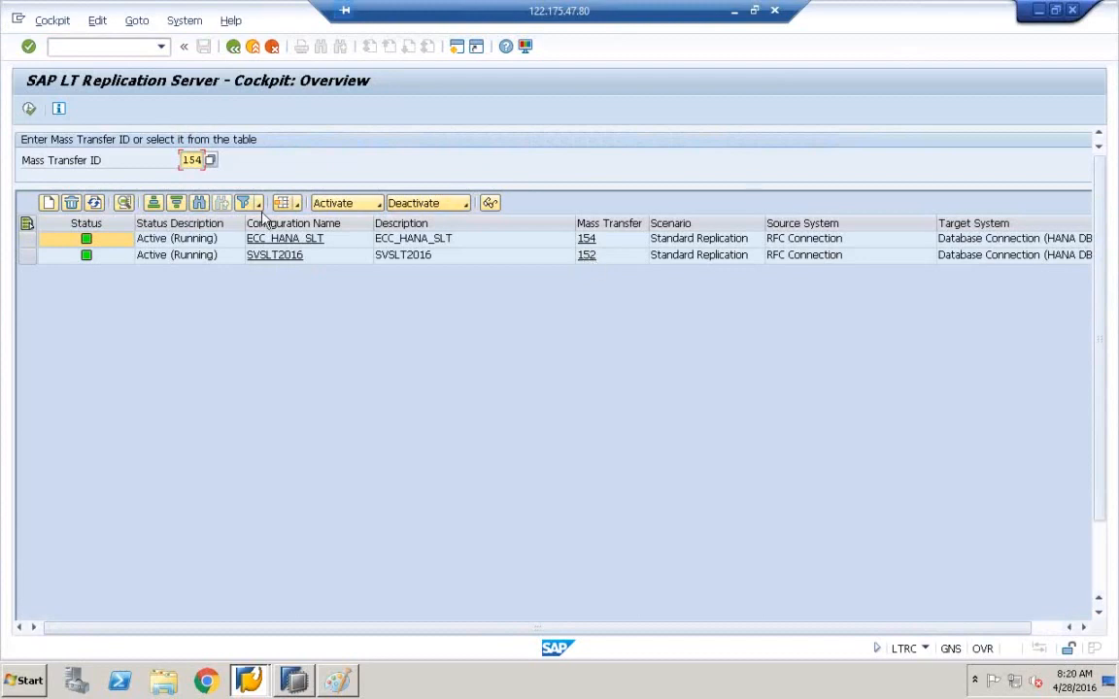
left_click(182, 261)
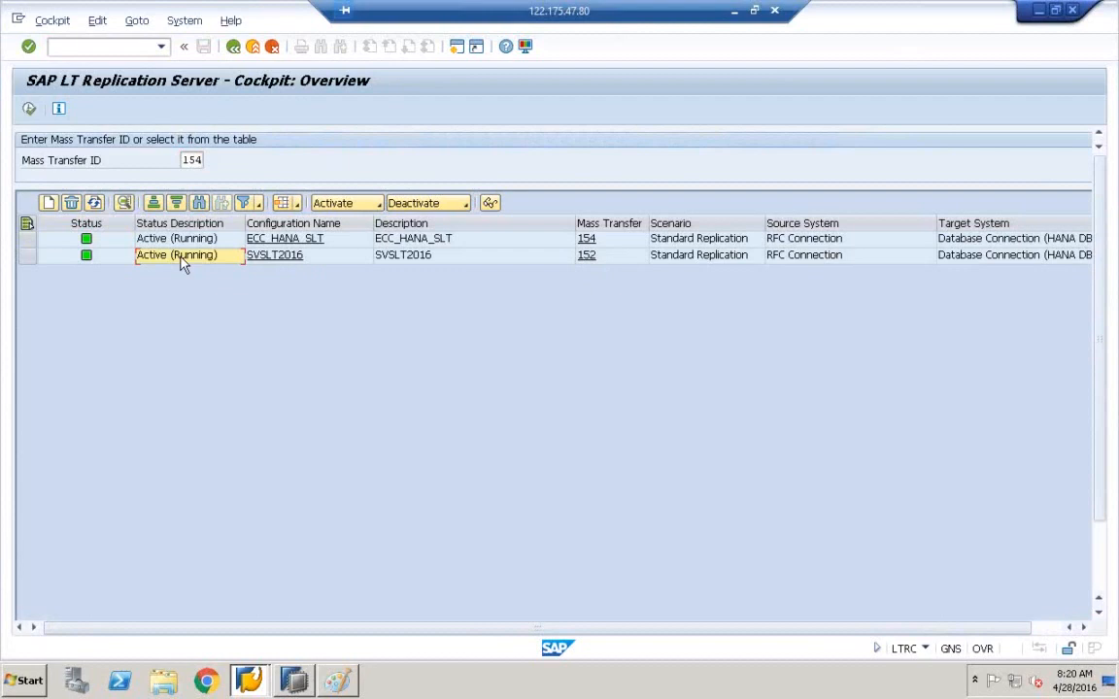
double_click(222, 264)
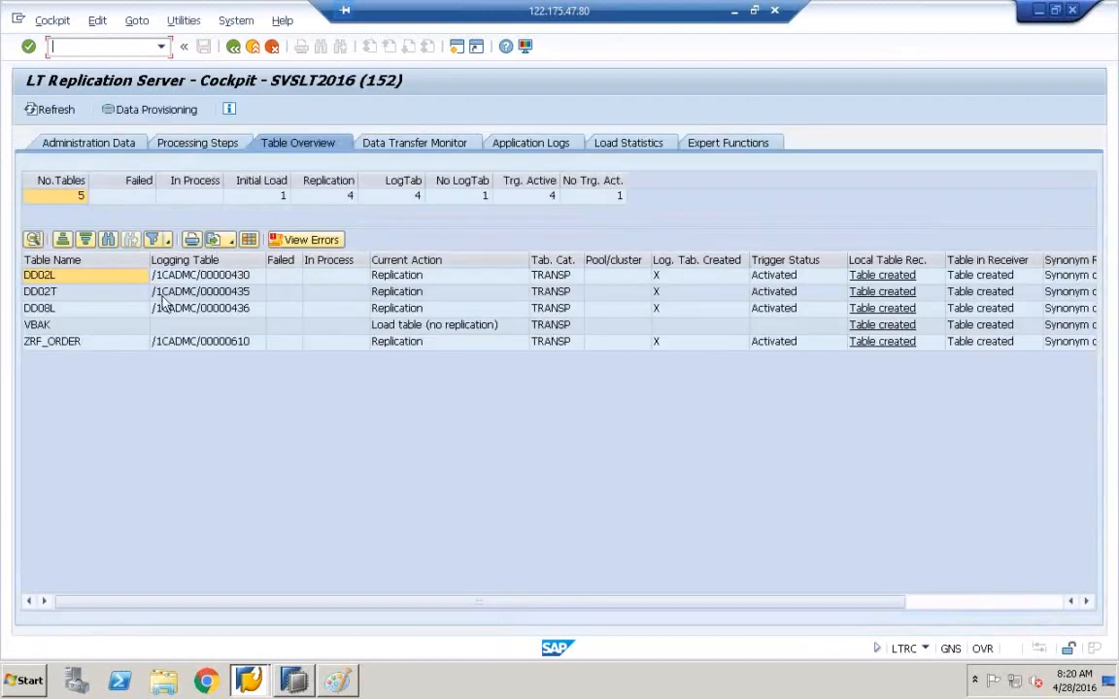
- Start Data Provisioning, then copy the table name ZCE1COPATABLE from SE11 in a new SAP session
left_click(150, 112)
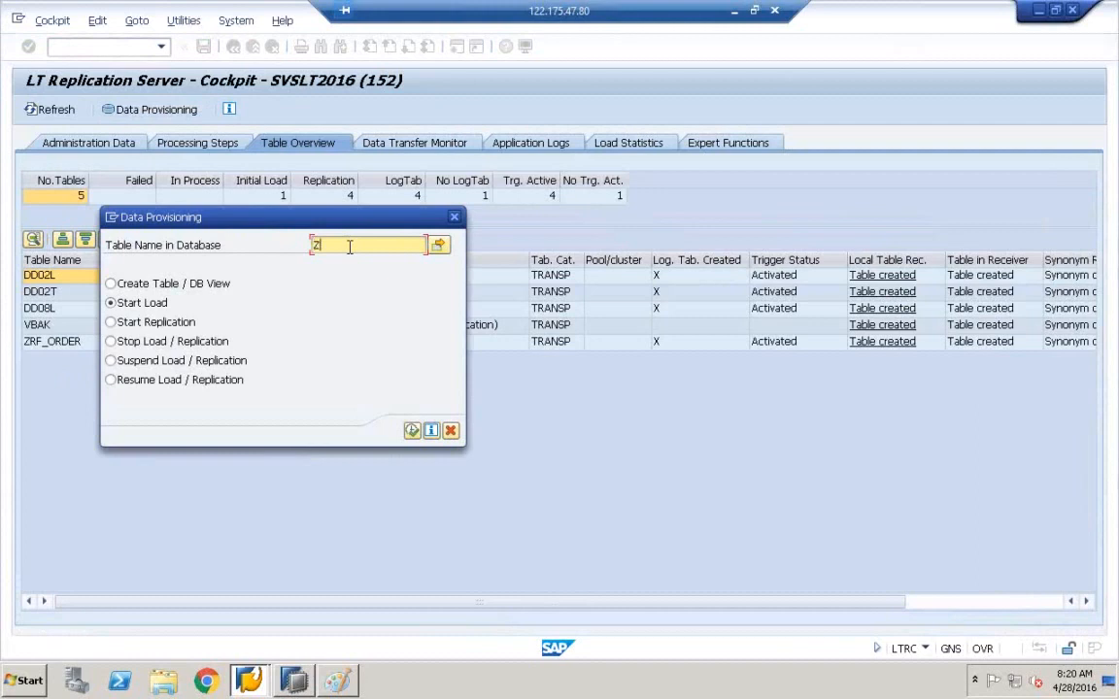
left_click(23, 680)
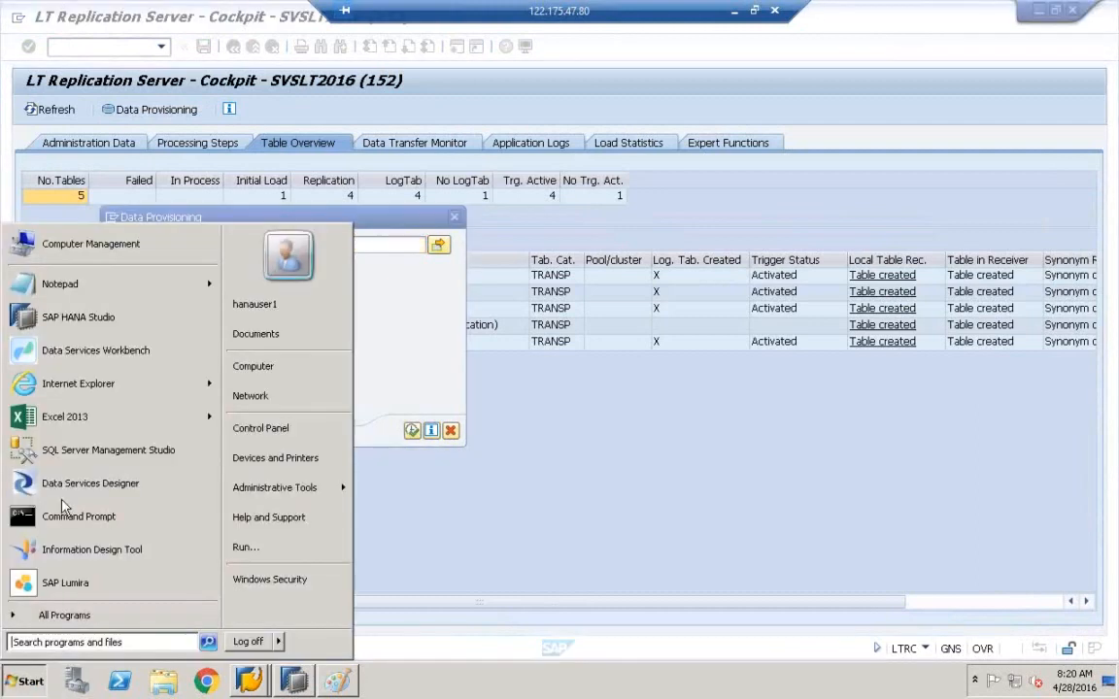
left_click(248, 679)
left_click(250, 642)
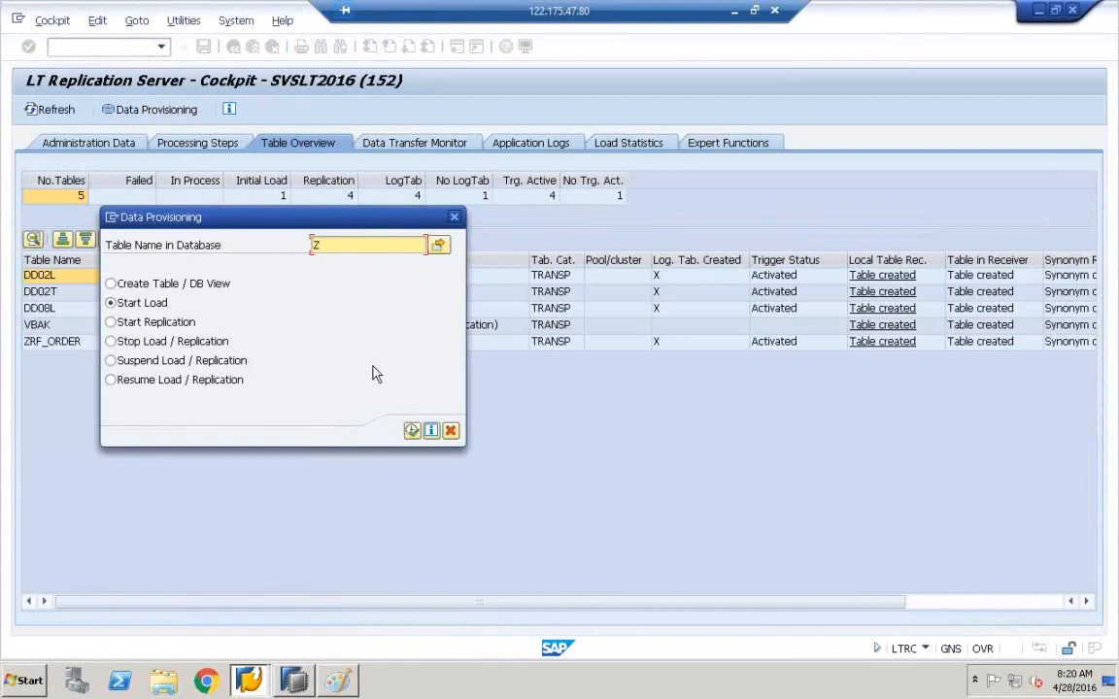
left_click(110, 217)
left_click(158, 283)
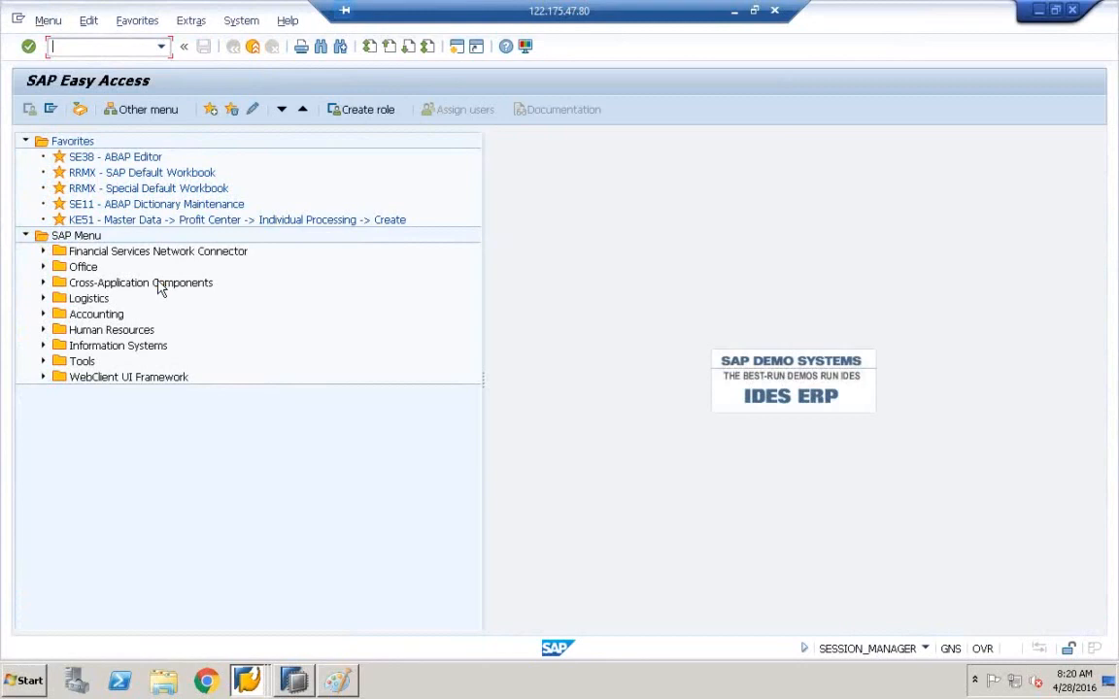
type("S")
key("Return")
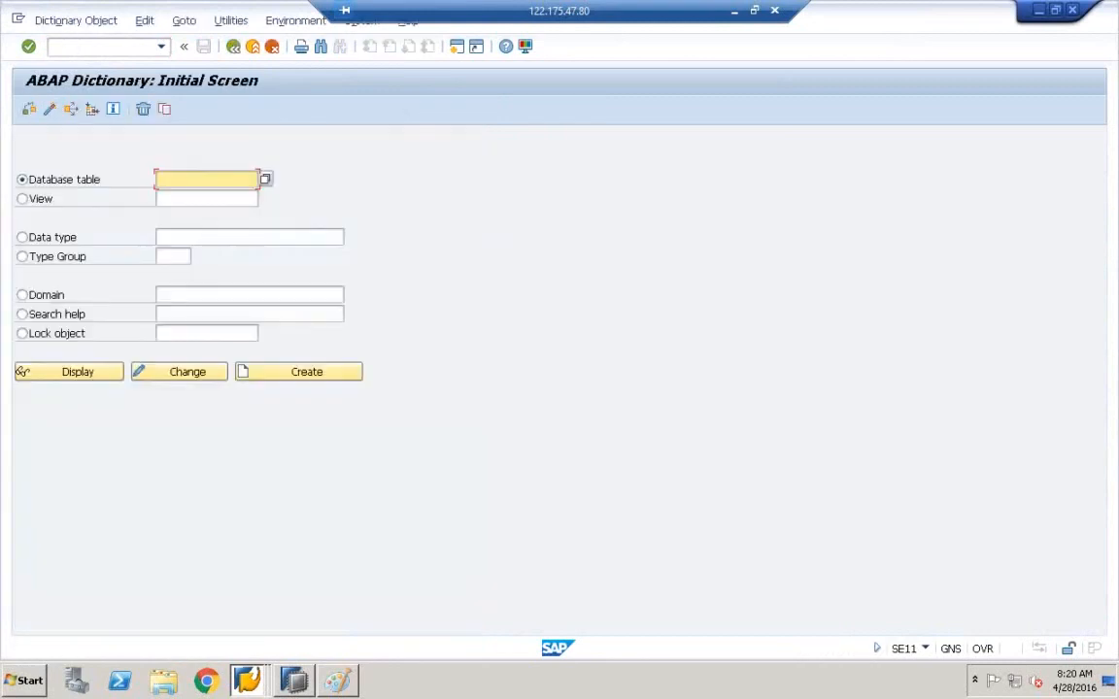
left_click(153, 178)
left_click(204, 251)
left_click_drag(247, 179, 113, 186)
key("ctrl+c")
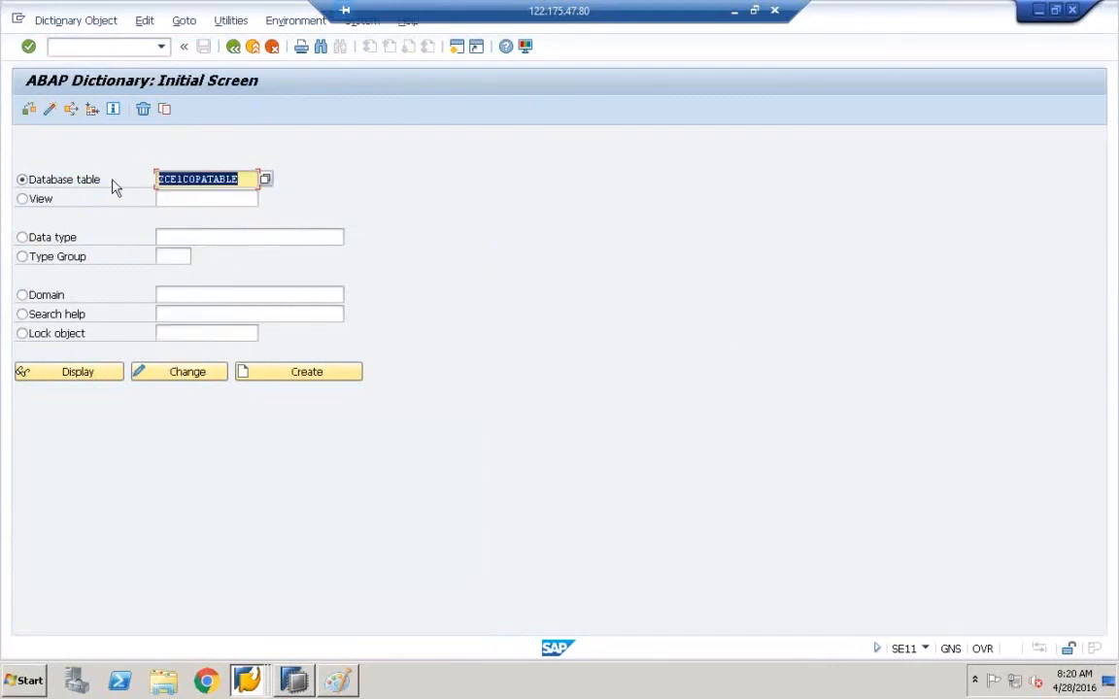
- Paste ZCE1COPATABLE into the cockpit, schedule it with Start Replication, and decline the Java updater request
left_click(248, 680)
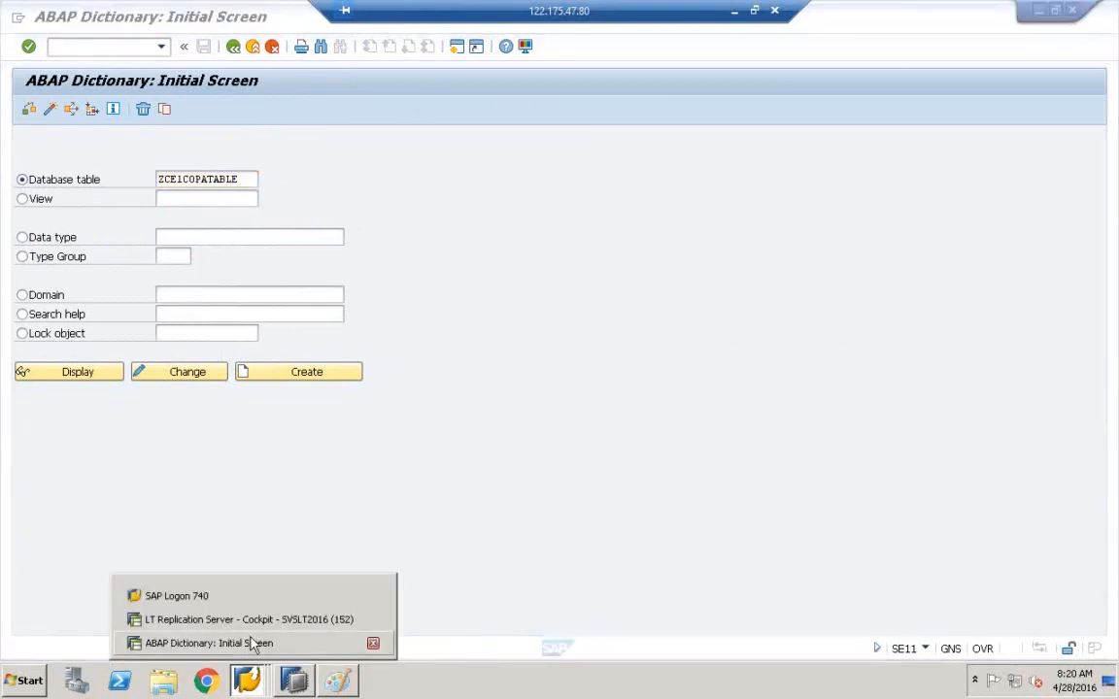
left_click(253, 644)
left_click(248, 680)
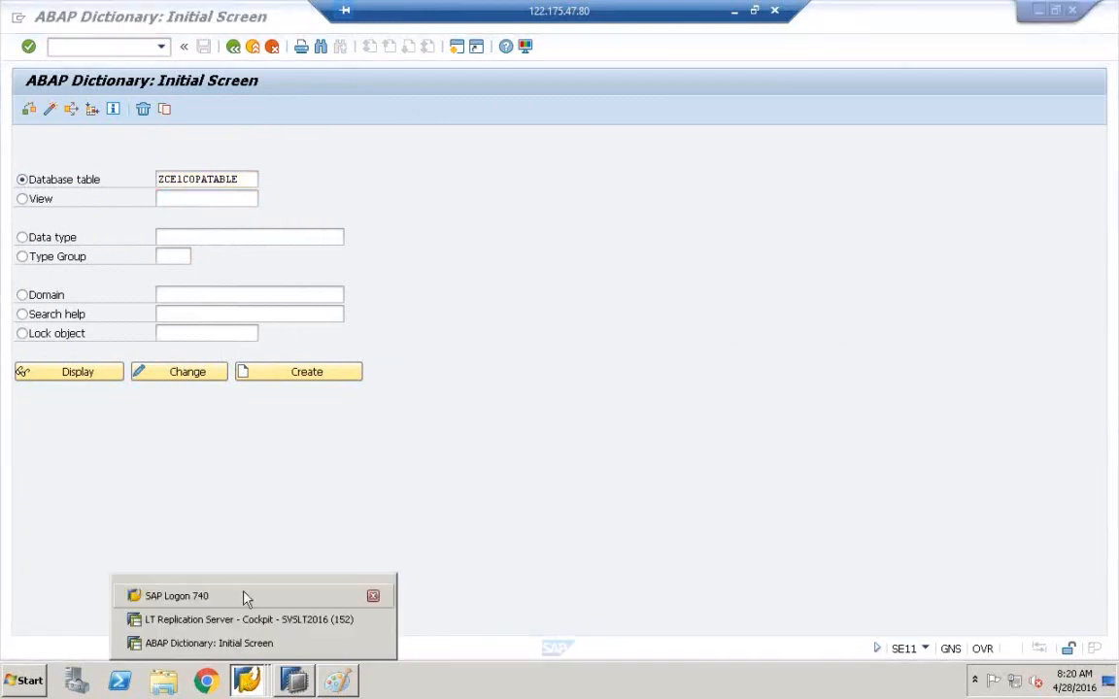
left_click(243, 623)
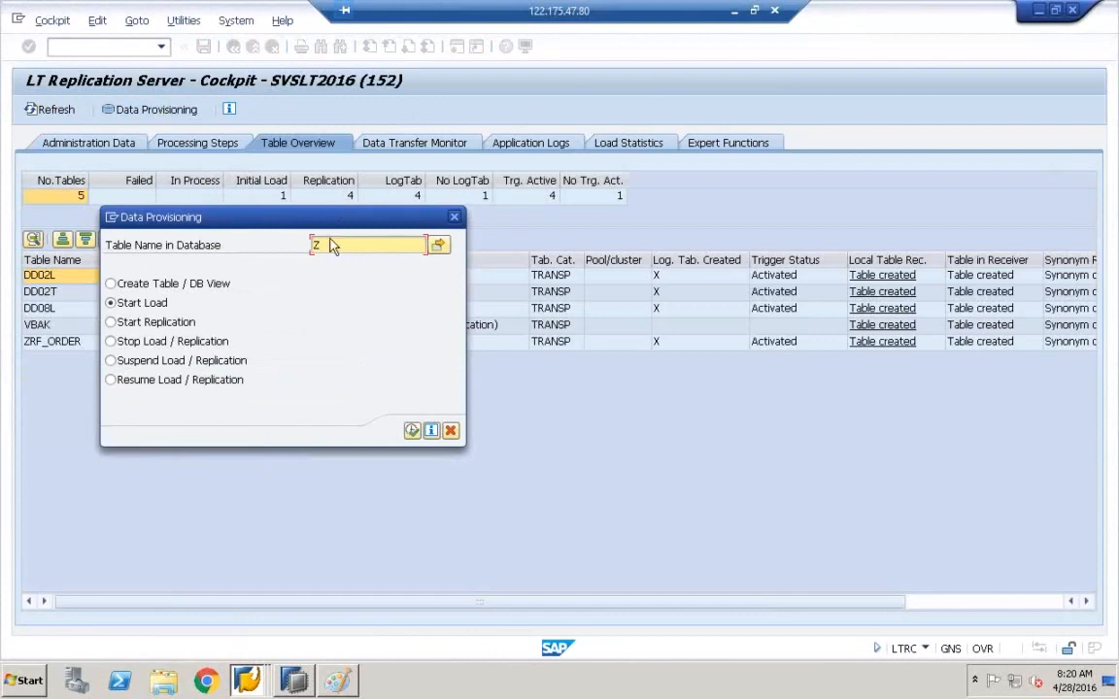
key("ctrl+v")
left_click(133, 321)
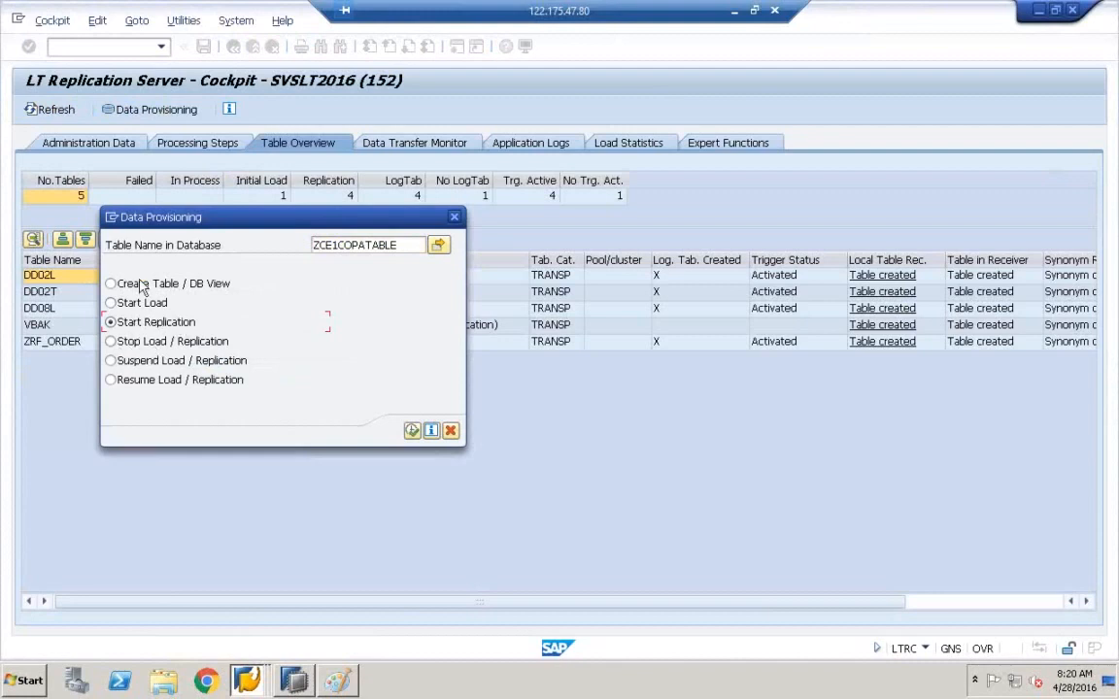
left_click(413, 431)
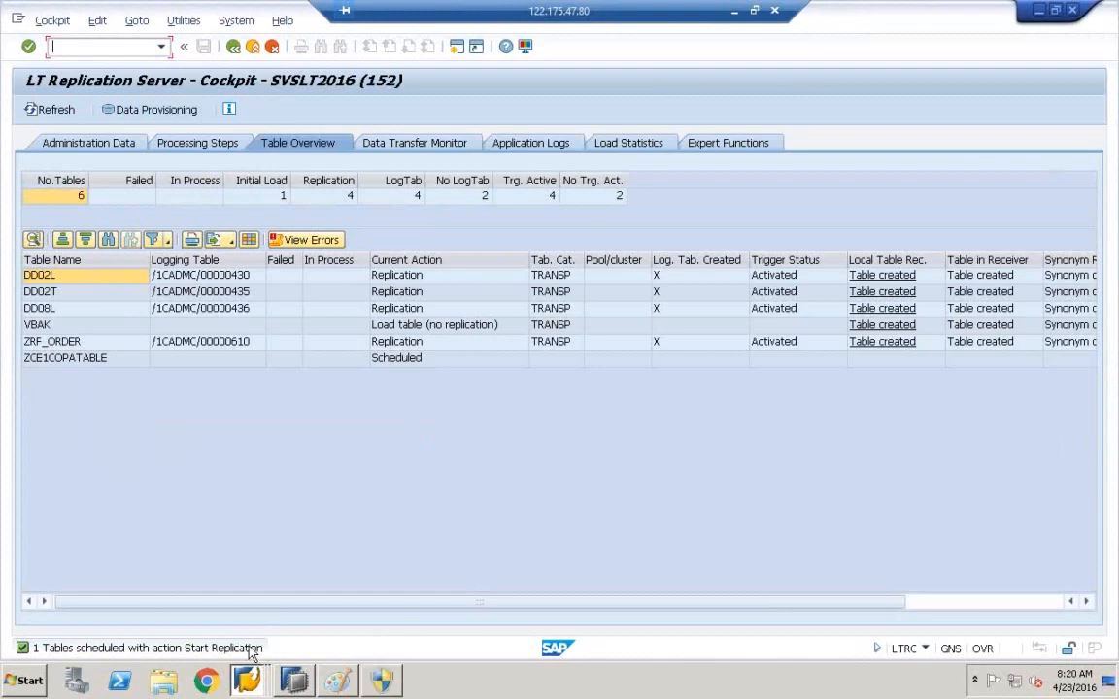
left_click(386, 679)
left_click(701, 524)
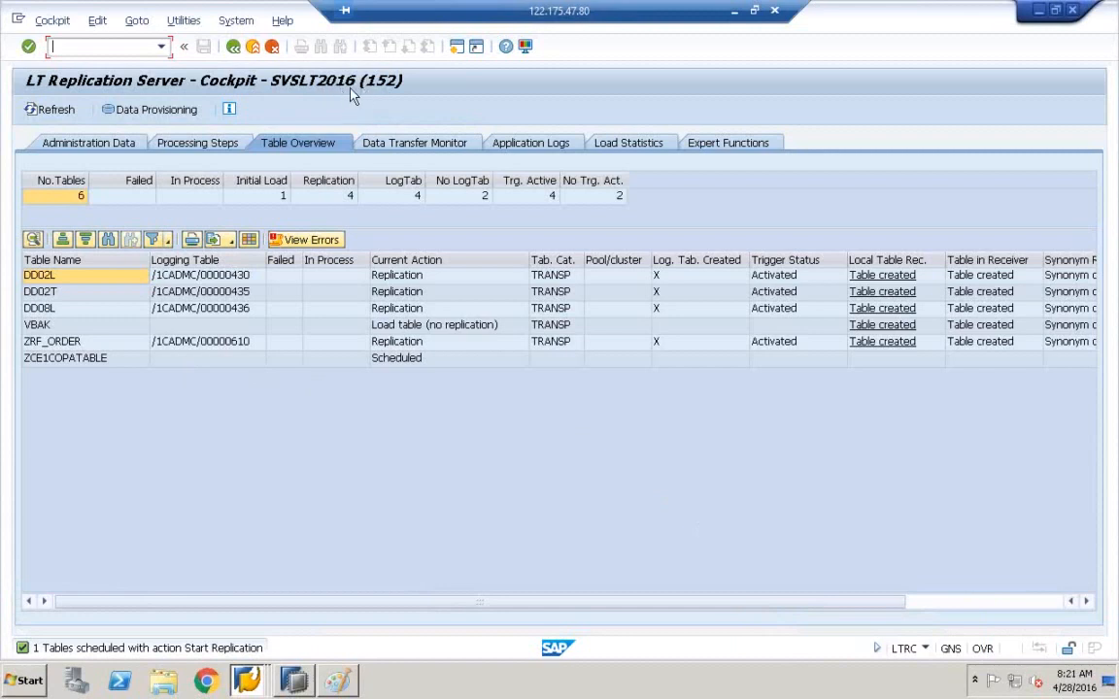
- Switch to SAP HANA Studio's Modeler perspective, select the HDB (BEST) Catalog and widen the Systems panel
mouse_move(303, 686)
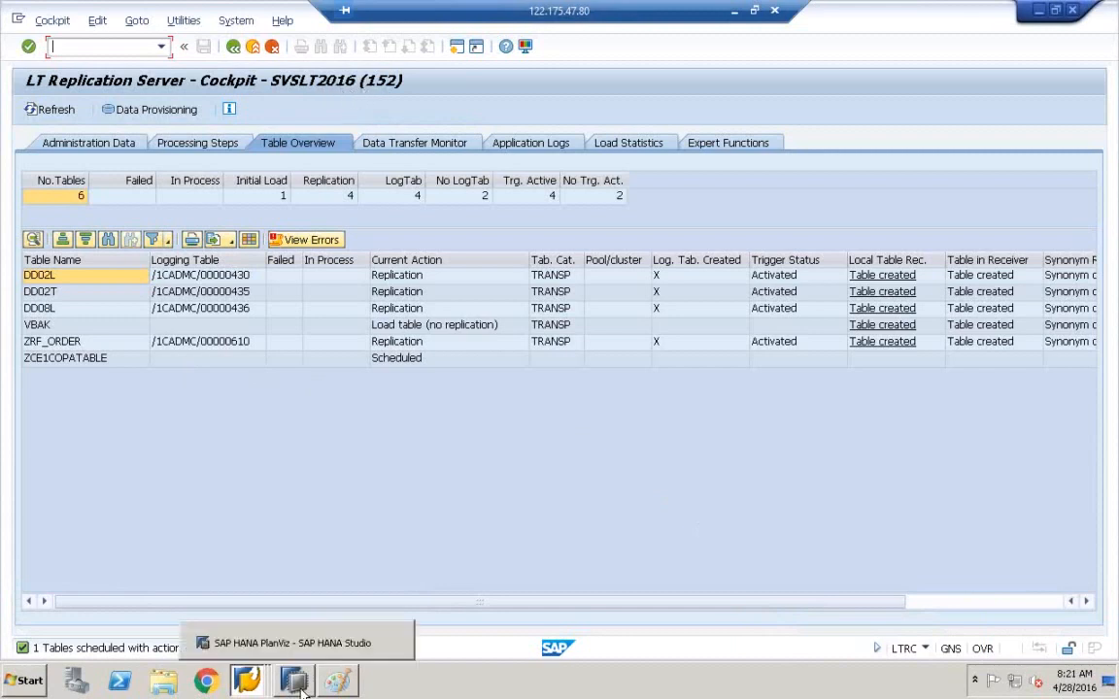
left_click(302, 686)
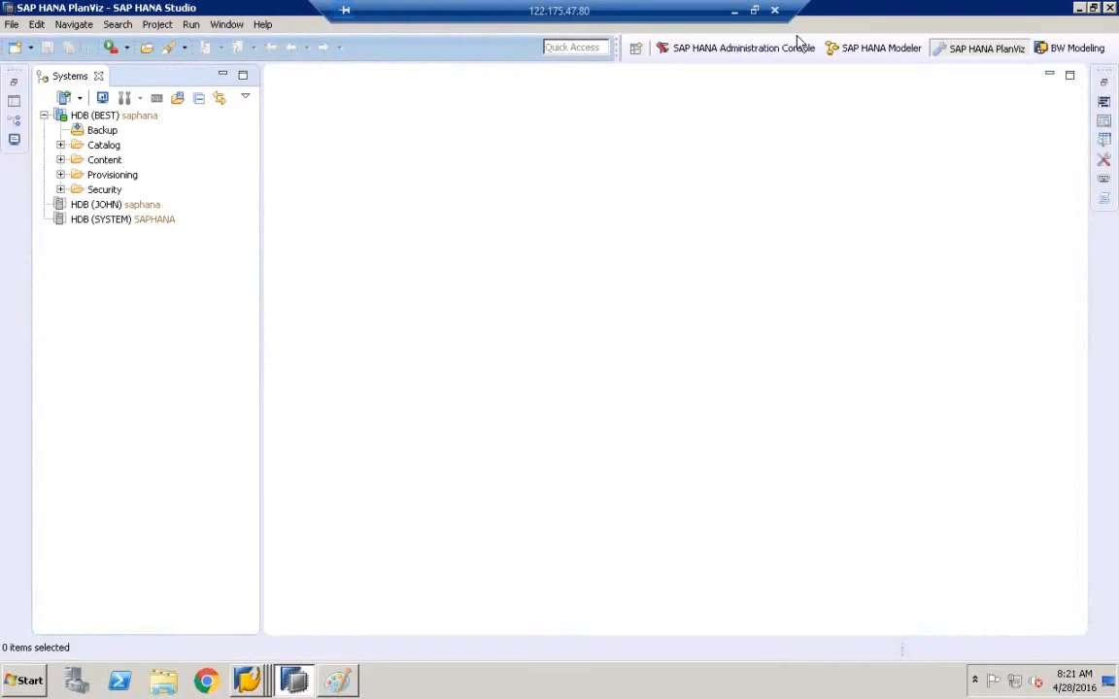
left_click(883, 54)
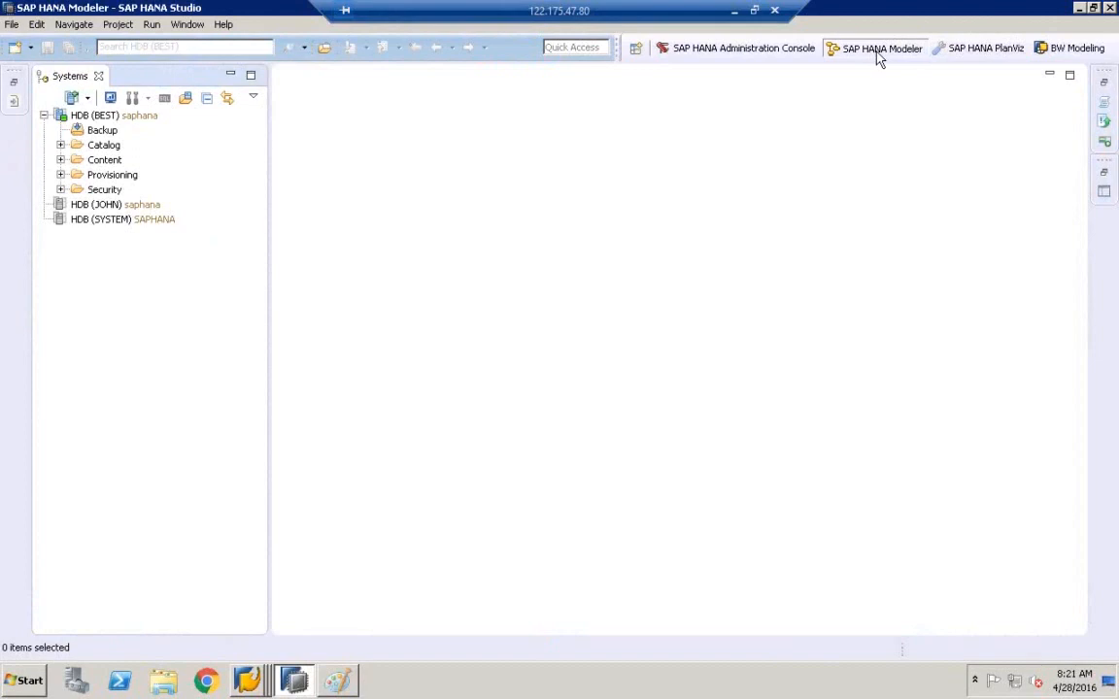
left_click(104, 146)
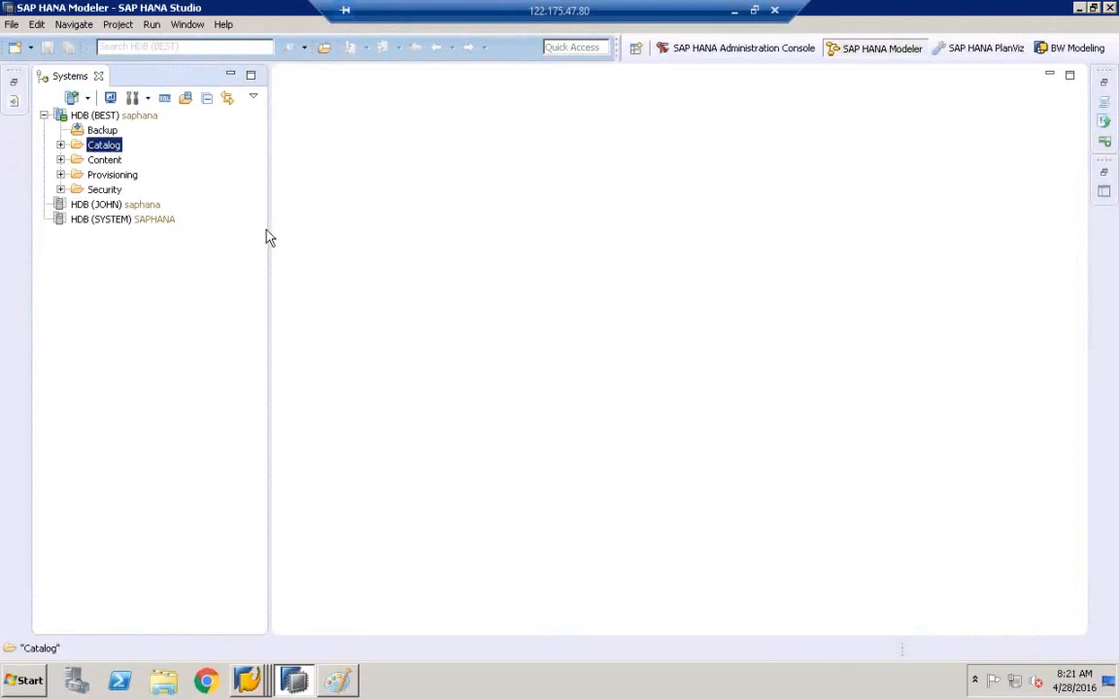
left_click_drag(267, 228, 394, 210)
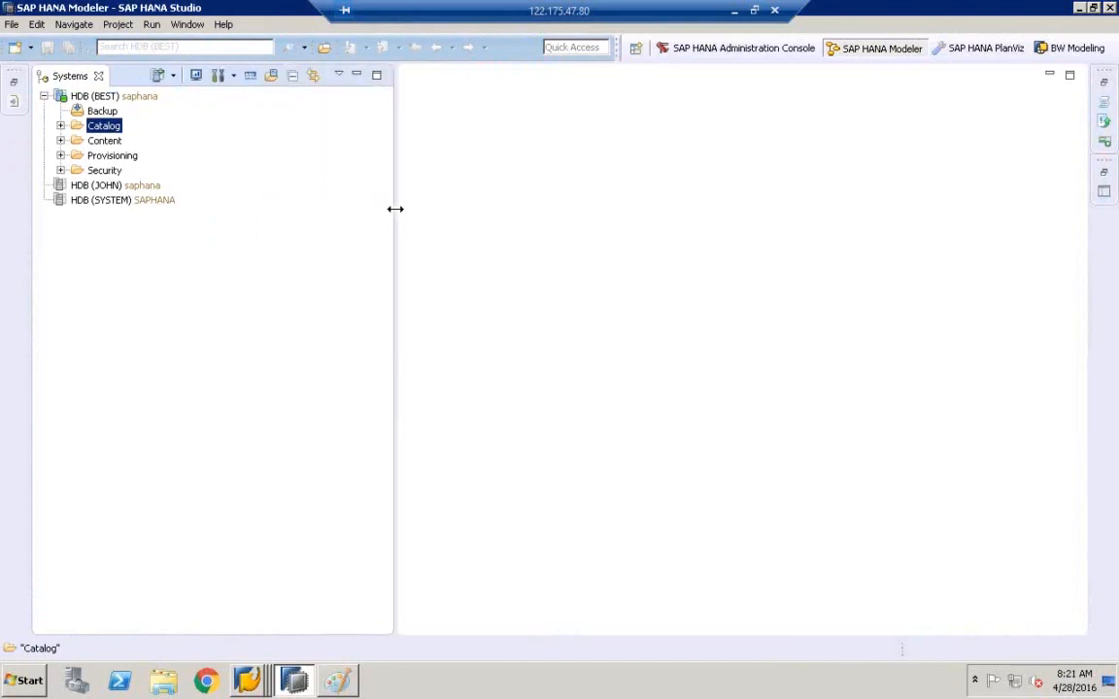
- Expand Catalog > SVSLT2016 > Tables and select ZCE1COPATABLE
left_click(60, 128)
left_click(131, 190)
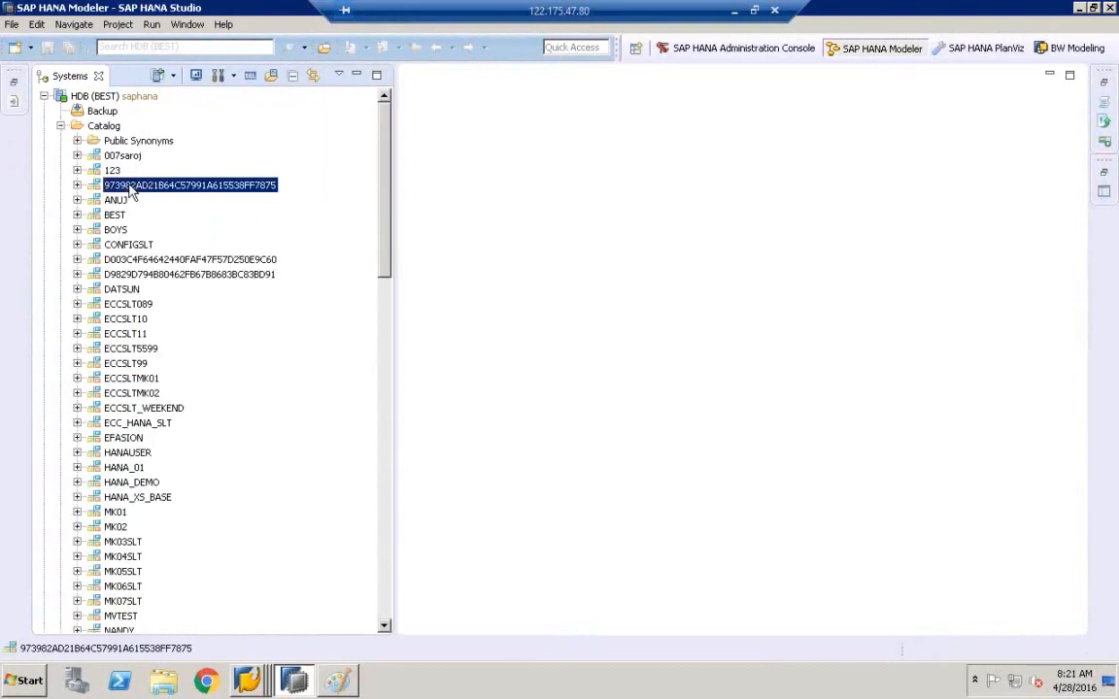
type("sv")
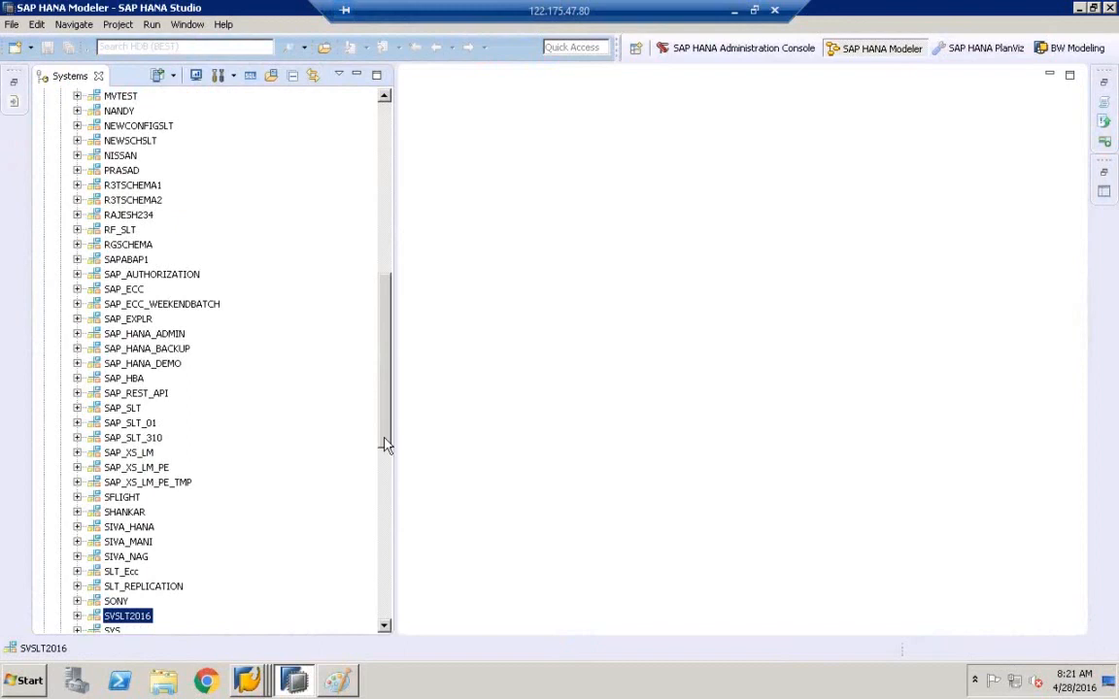
left_click_drag(386, 627, 388, 625)
left_click(77, 333)
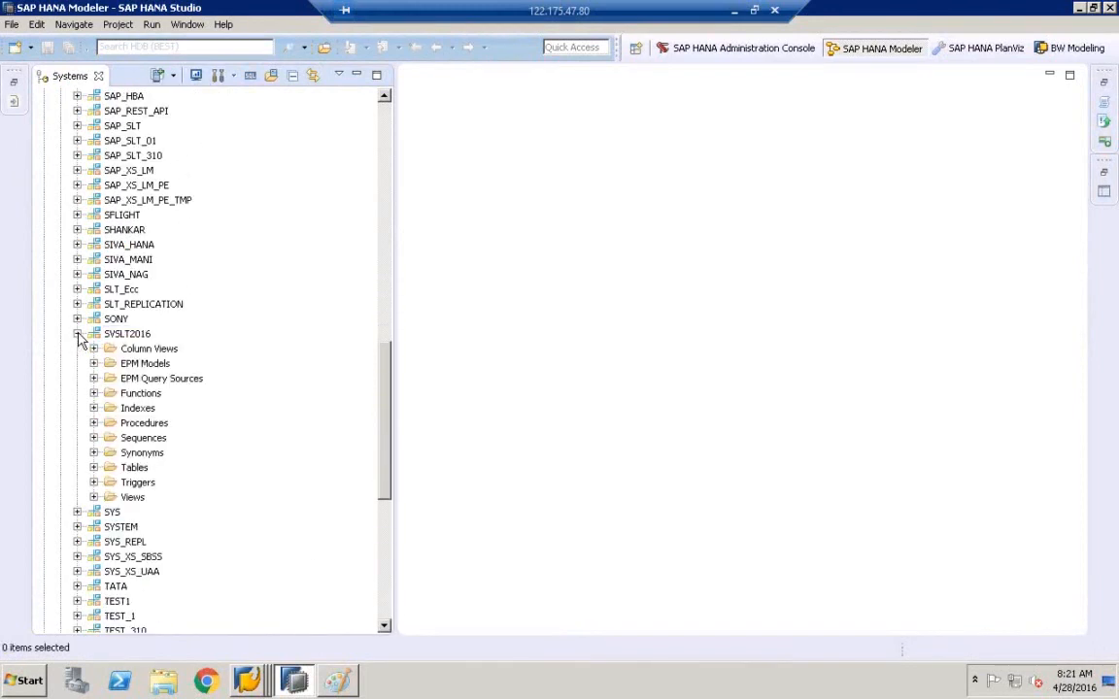
left_click(93, 467)
left_click(388, 612)
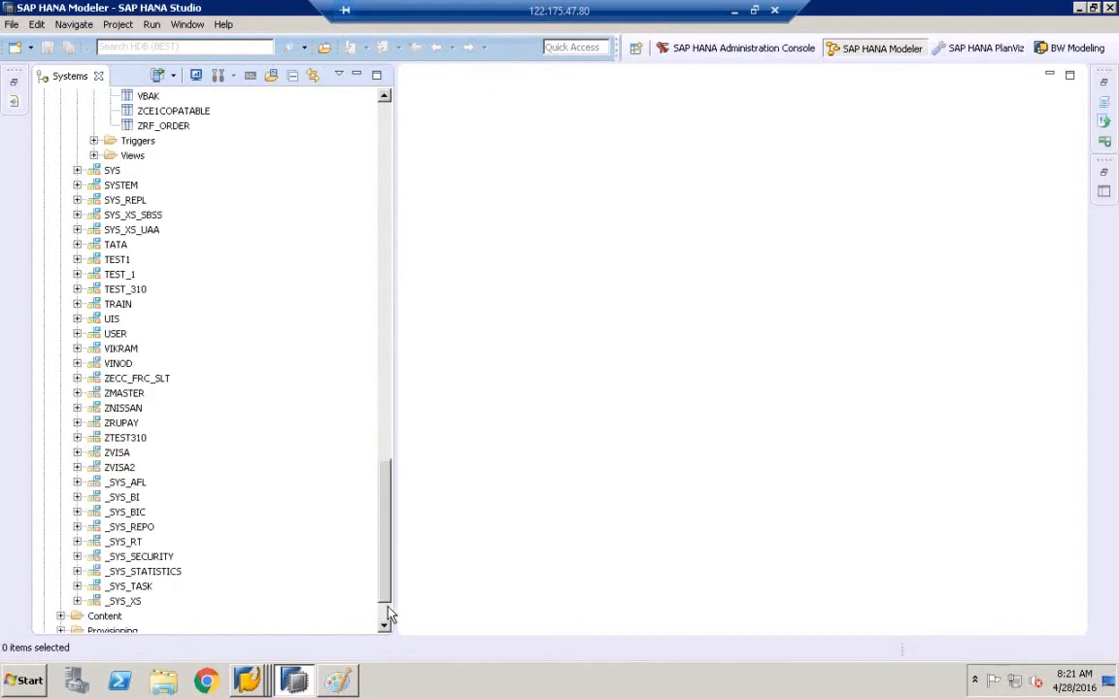
scroll(388, 100, "up", 5)
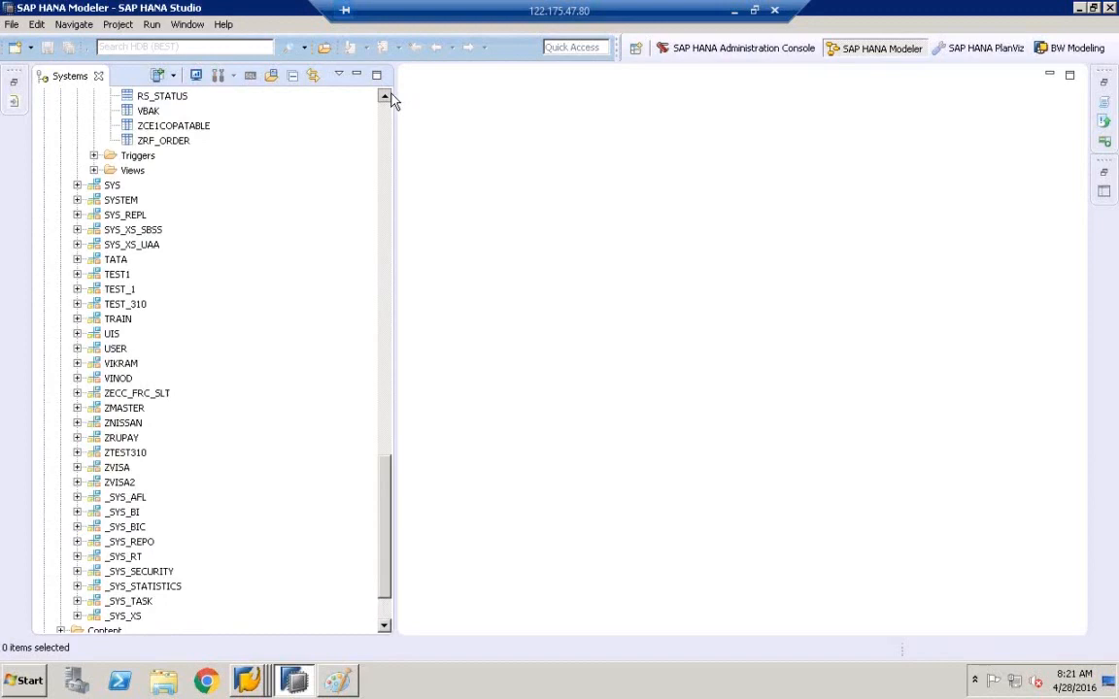
left_click(167, 336)
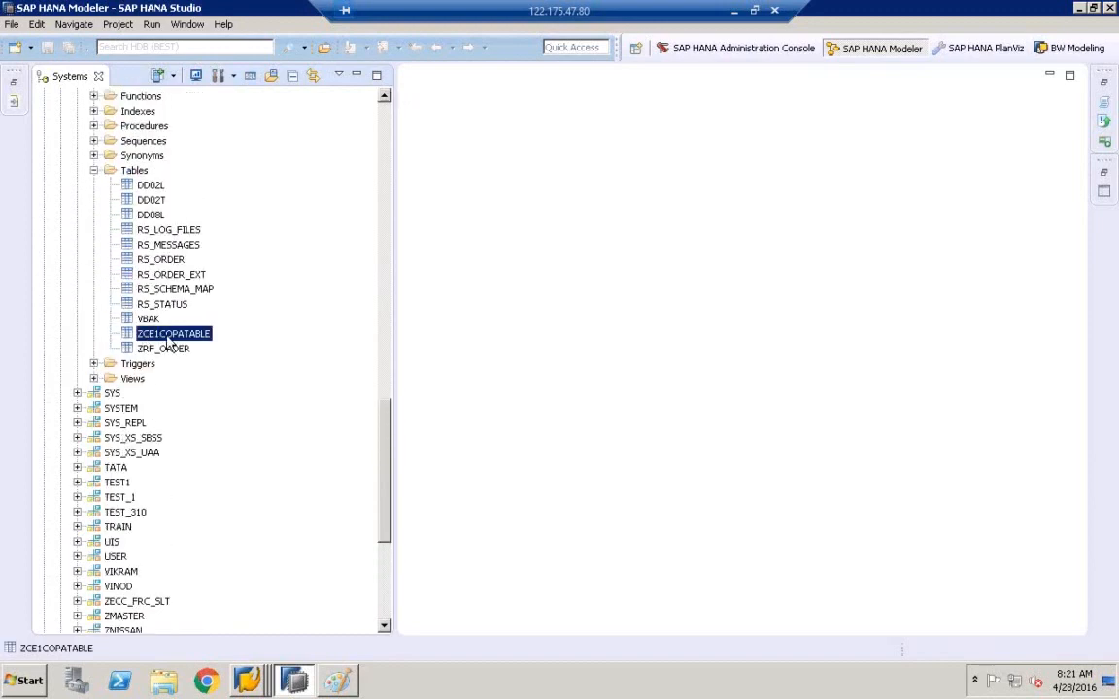
- Try ZCE1COPATABLE's Open Data Preview and dismiss the insufficient privilege error
right_click(167, 340)
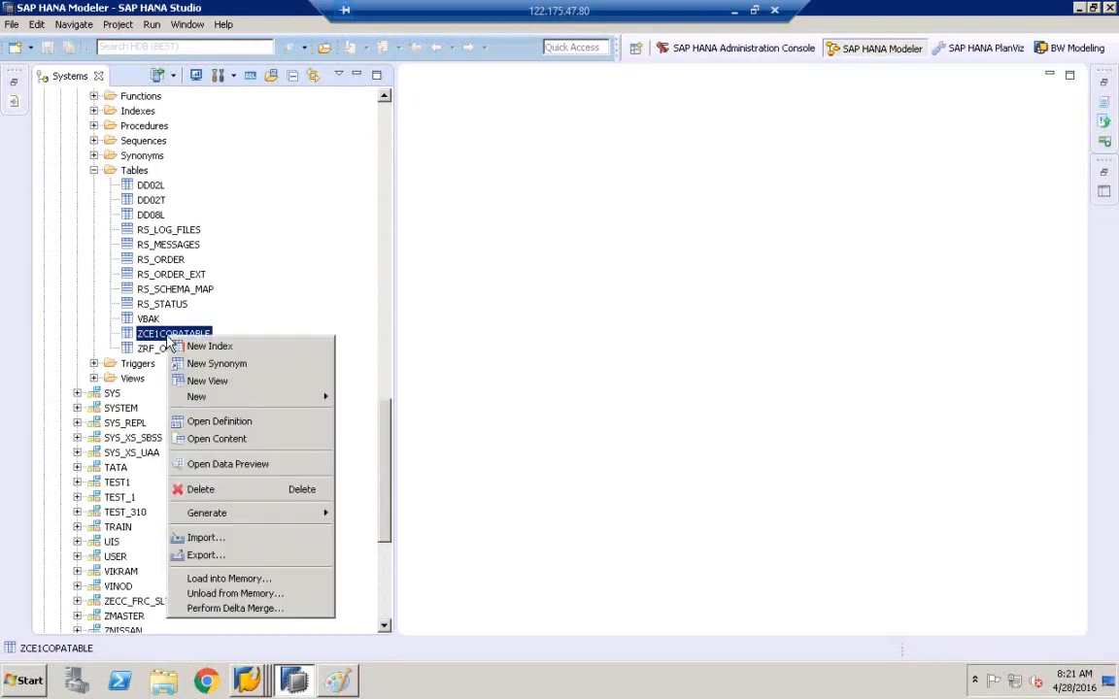
left_click(238, 466)
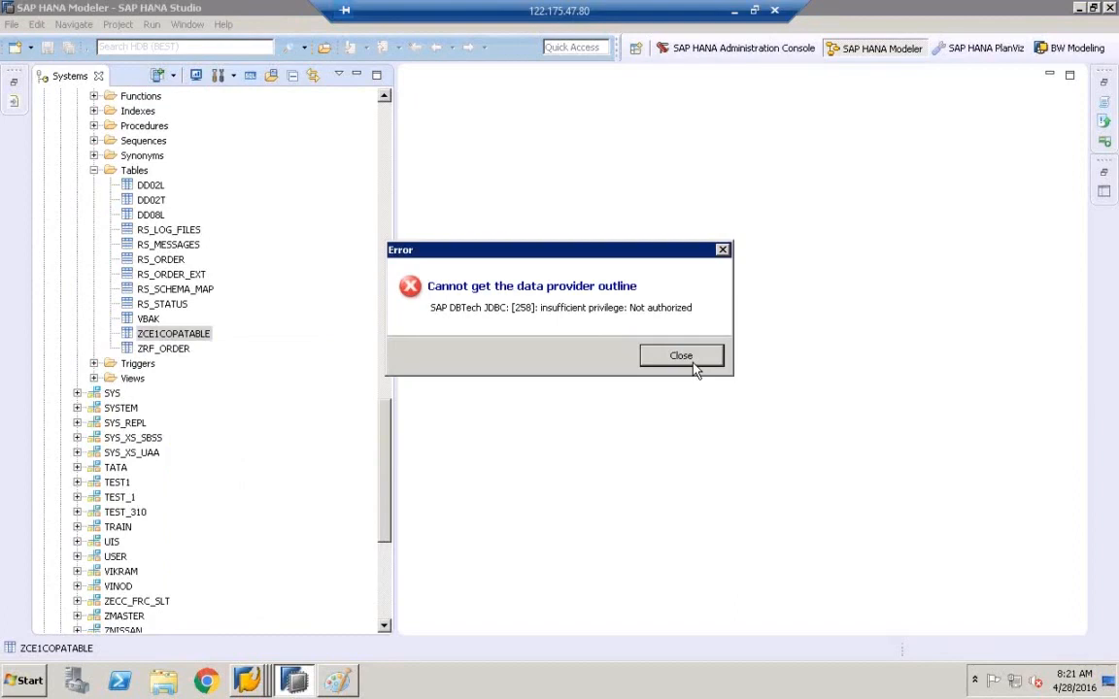
left_click(694, 361)
- Collapse the HDB (BEST) Catalog and start logging on to HDB (SYSTEM)
left_click_drag(387, 465, 357, 72)
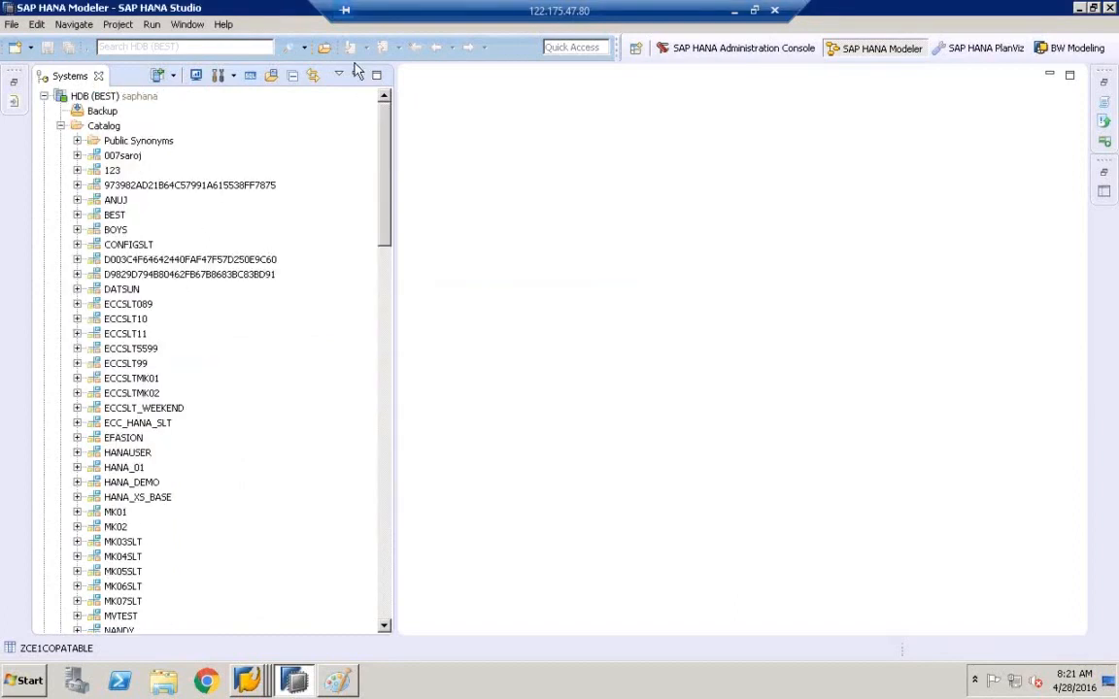
left_click(60, 125)
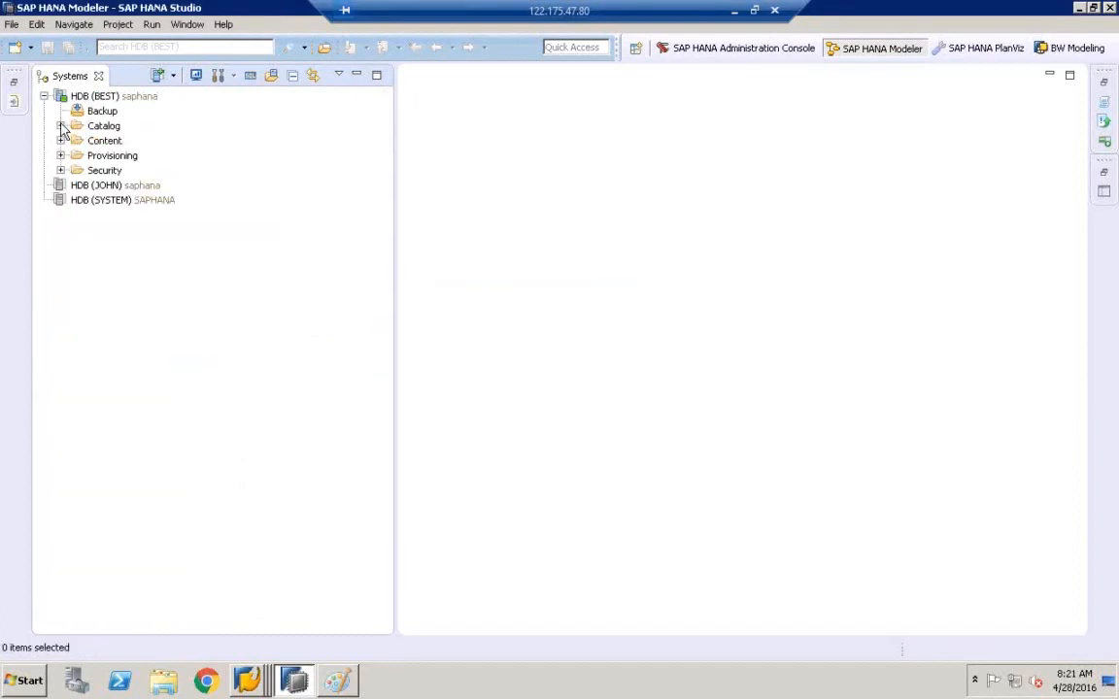
double_click(103, 203)
- Submit the HDB (SYSTEM) password and expand its Catalog
type("M")
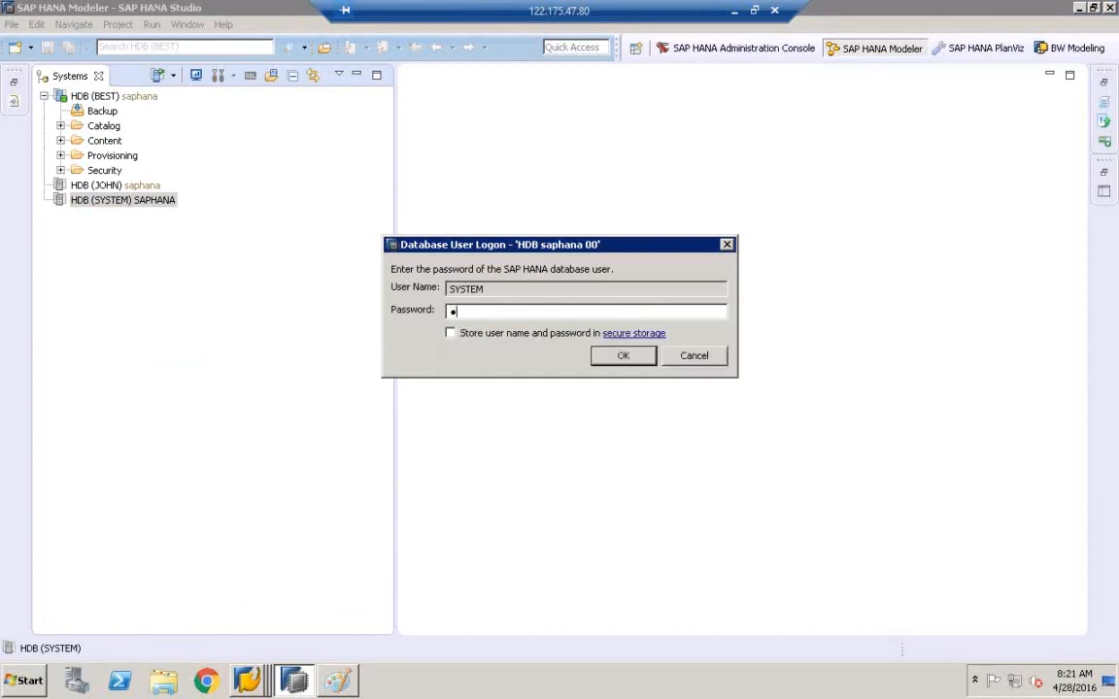
key("Return")
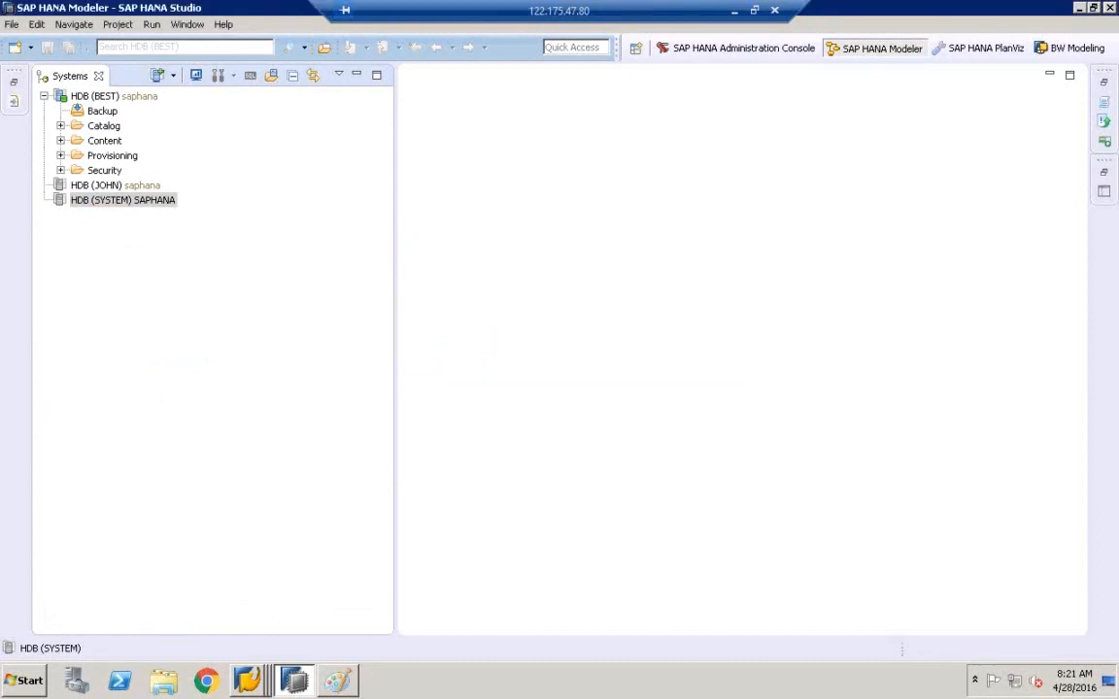
left_click(62, 230)
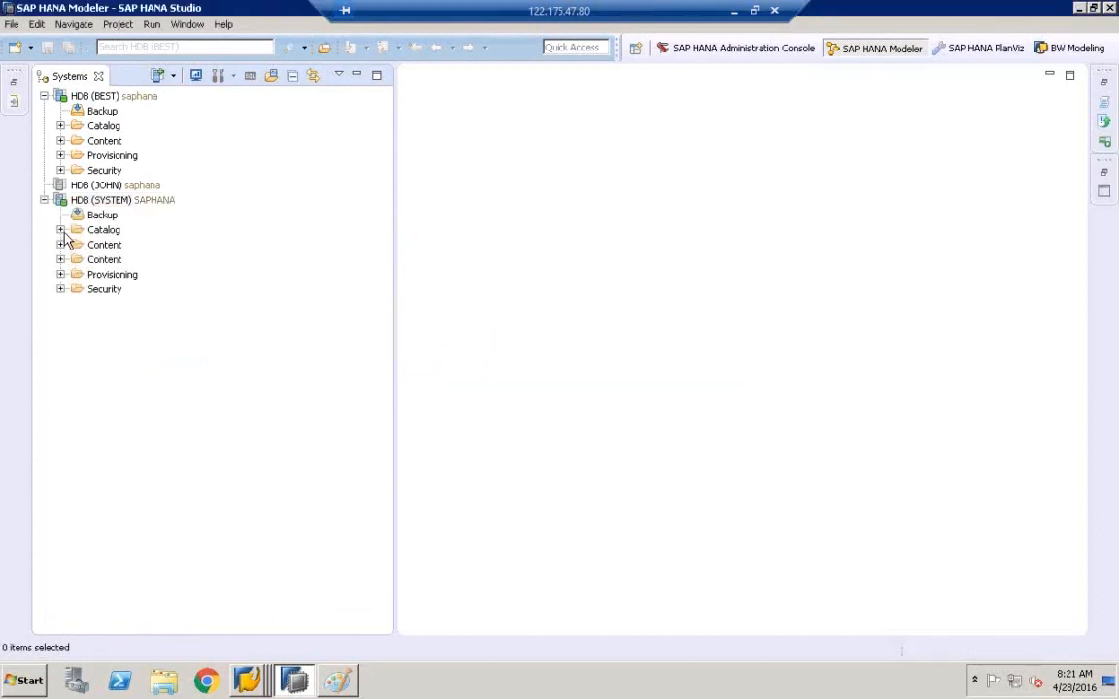
left_click(61, 231)
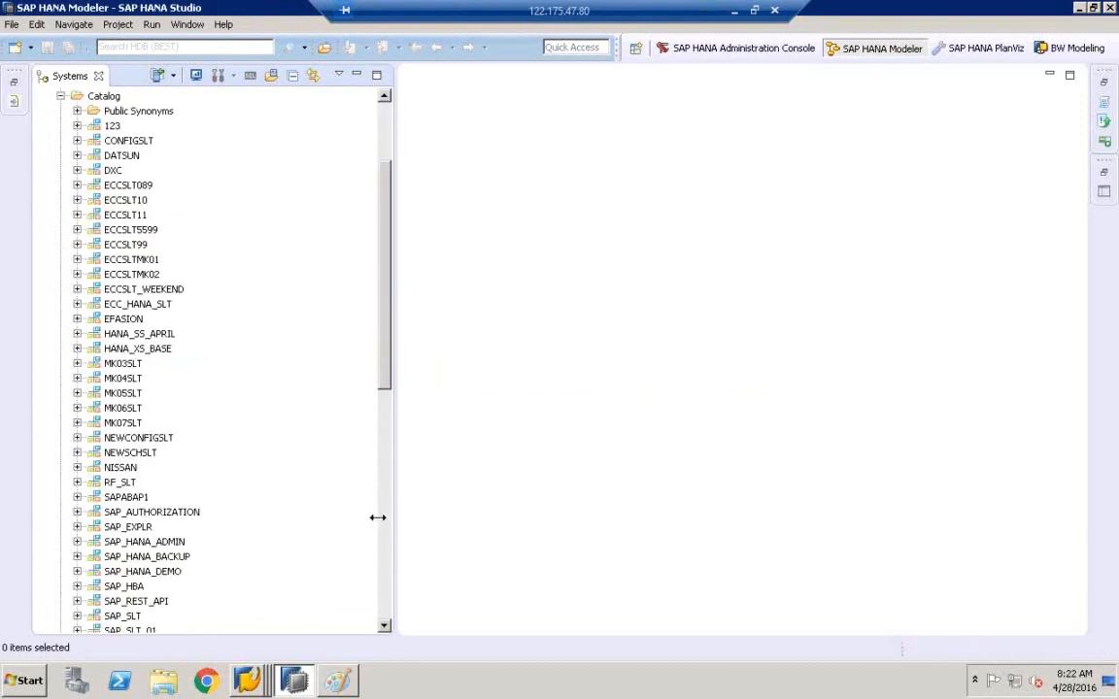
- Expand SVSLT2016 > Tables under HDB (SYSTEM) and bring up ZCE1COPATABLE's context menu
left_click(126, 186)
type("sv")
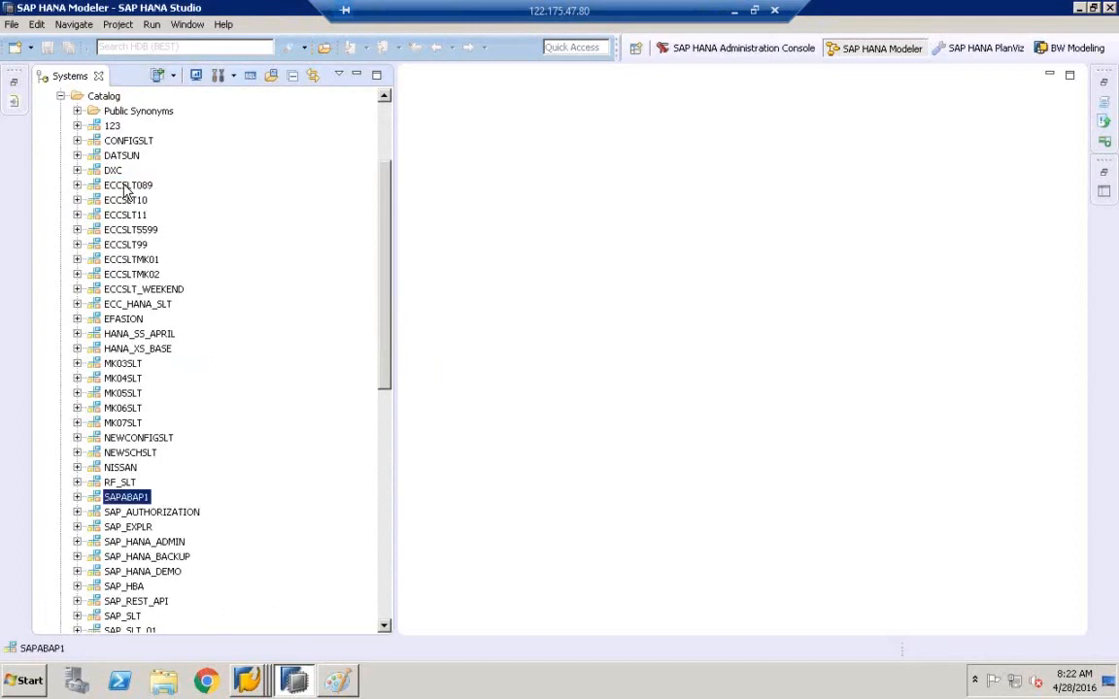
left_click(385, 628)
left_click_drag(387, 632, 388, 632)
left_click(77, 392)
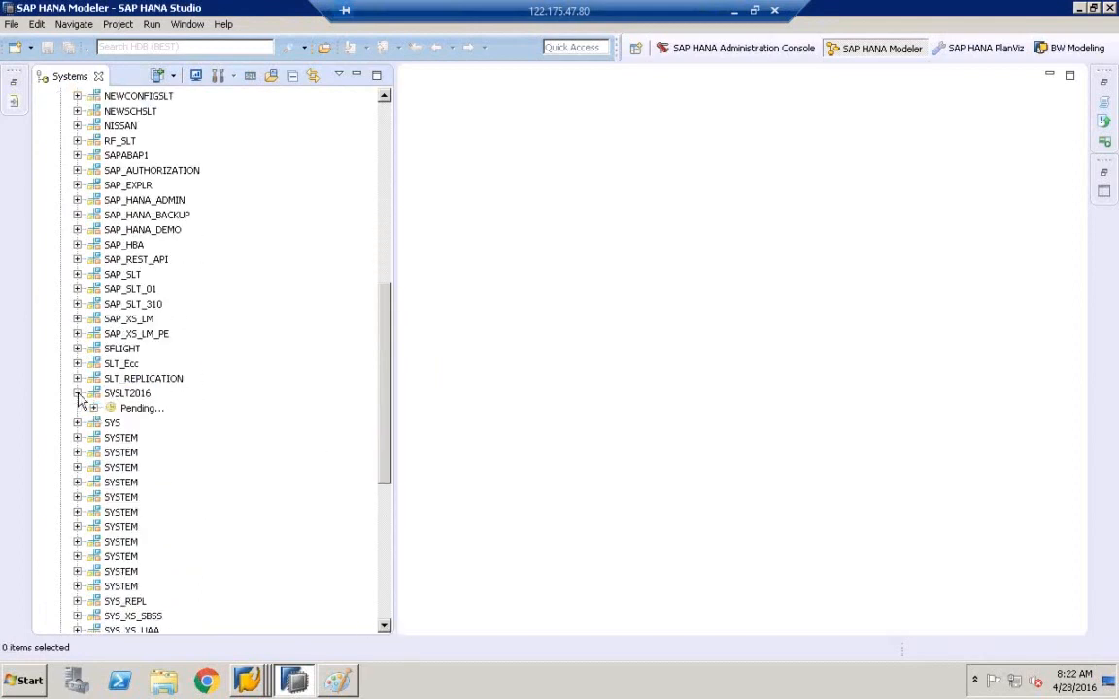
left_click(93, 526)
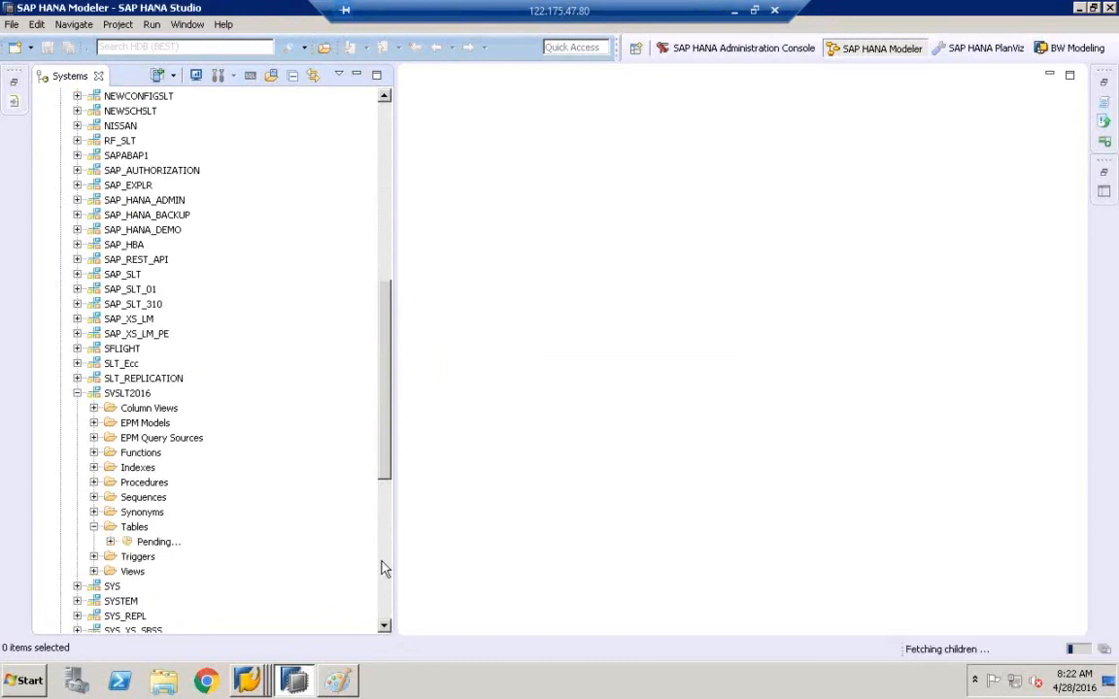
left_click(388, 599)
left_click(160, 170)
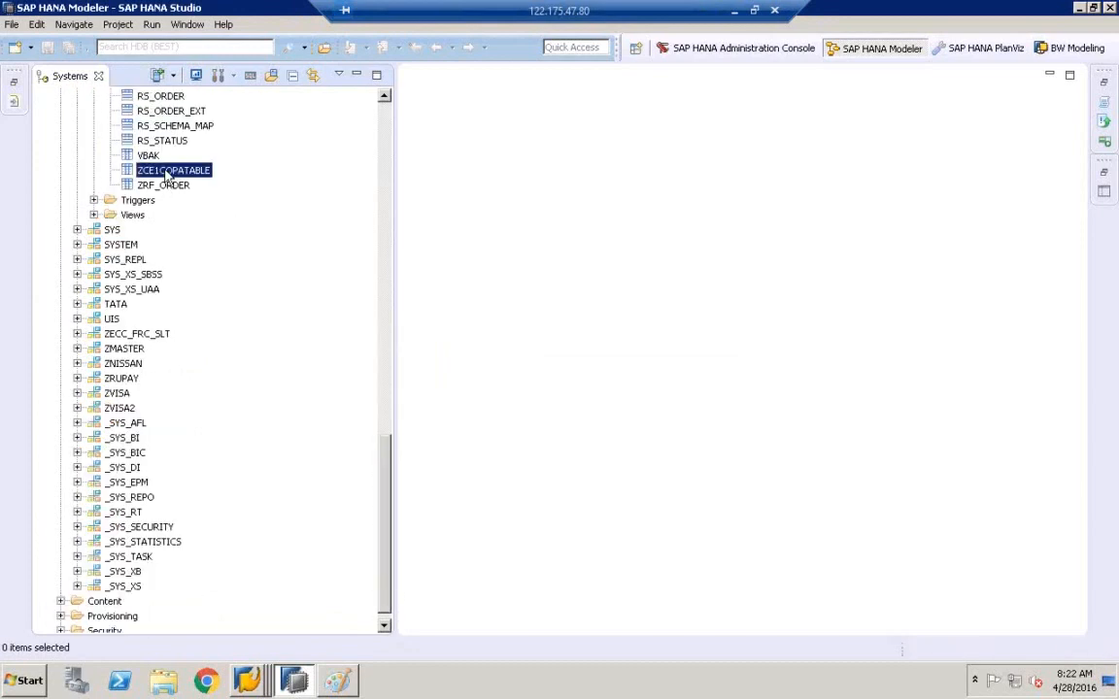
right_click(165, 172)
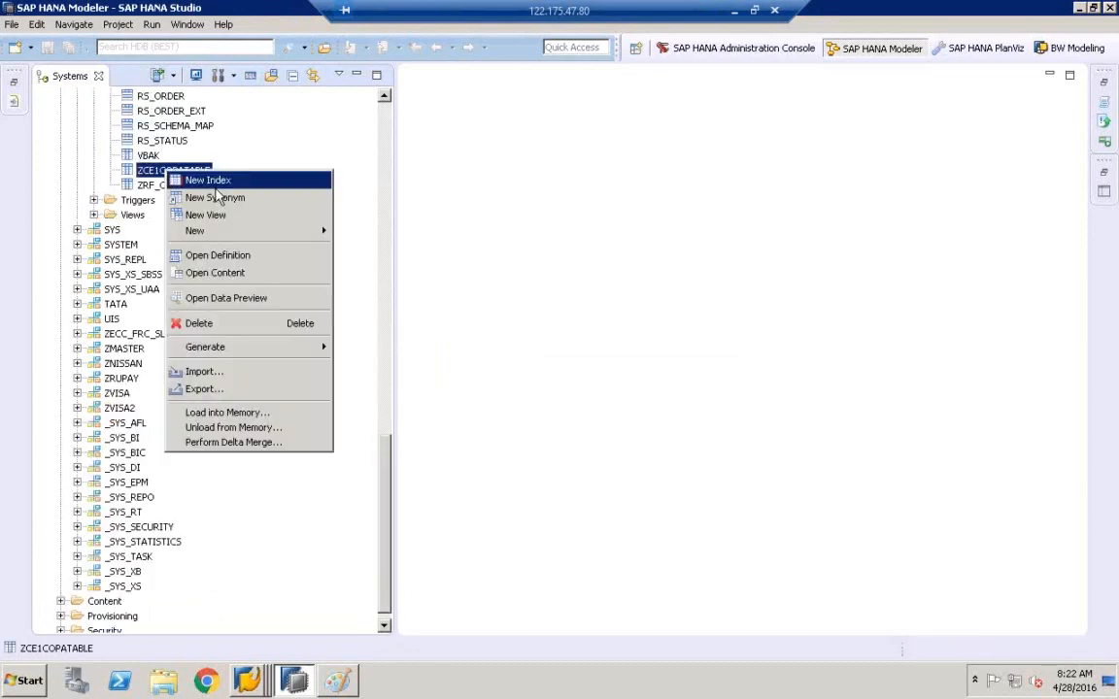
- Preview ZCE1COPATABLE's 3 rows, then show the Quick View through Window > Show View
left_click(260, 300)
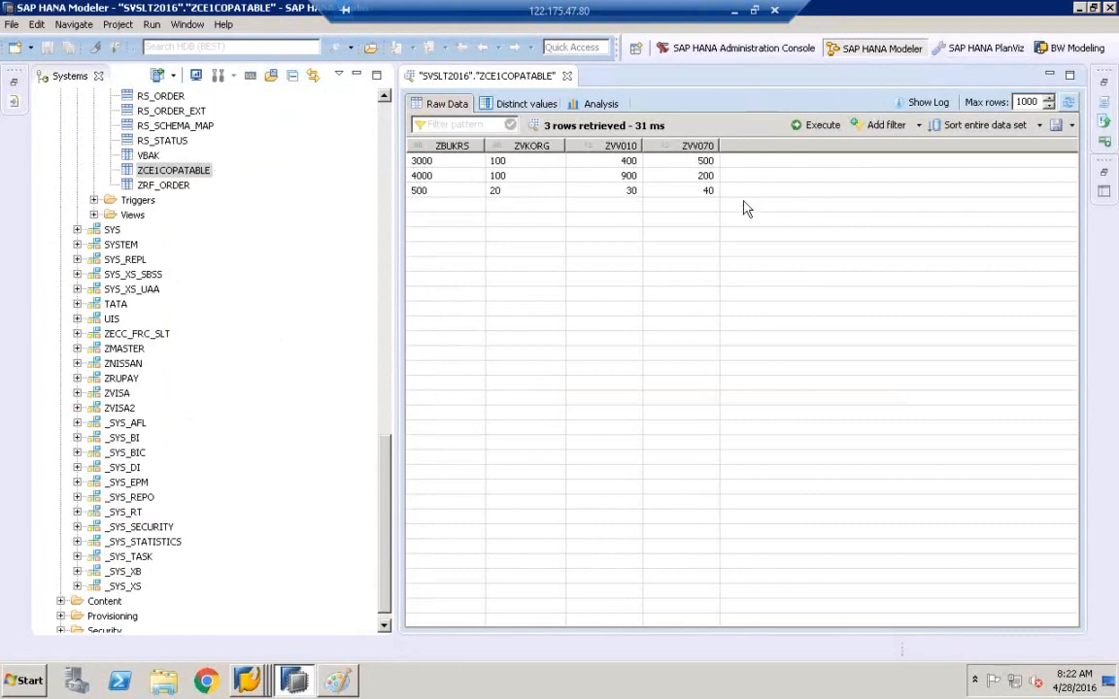
left_click(179, 26)
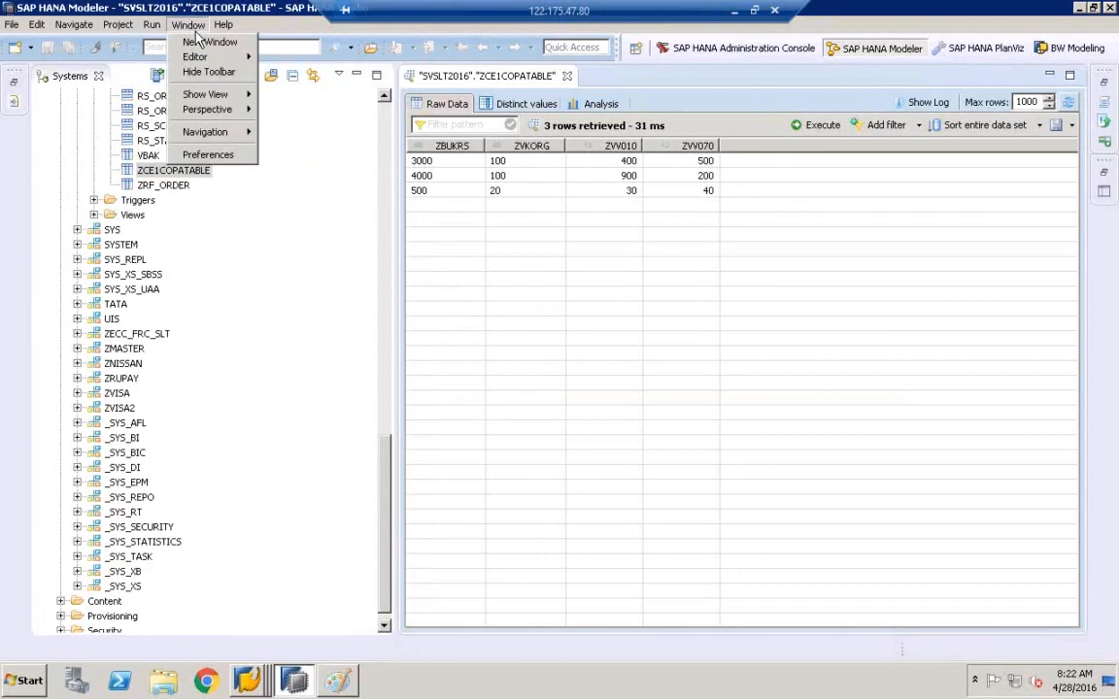
mouse_move(226, 101)
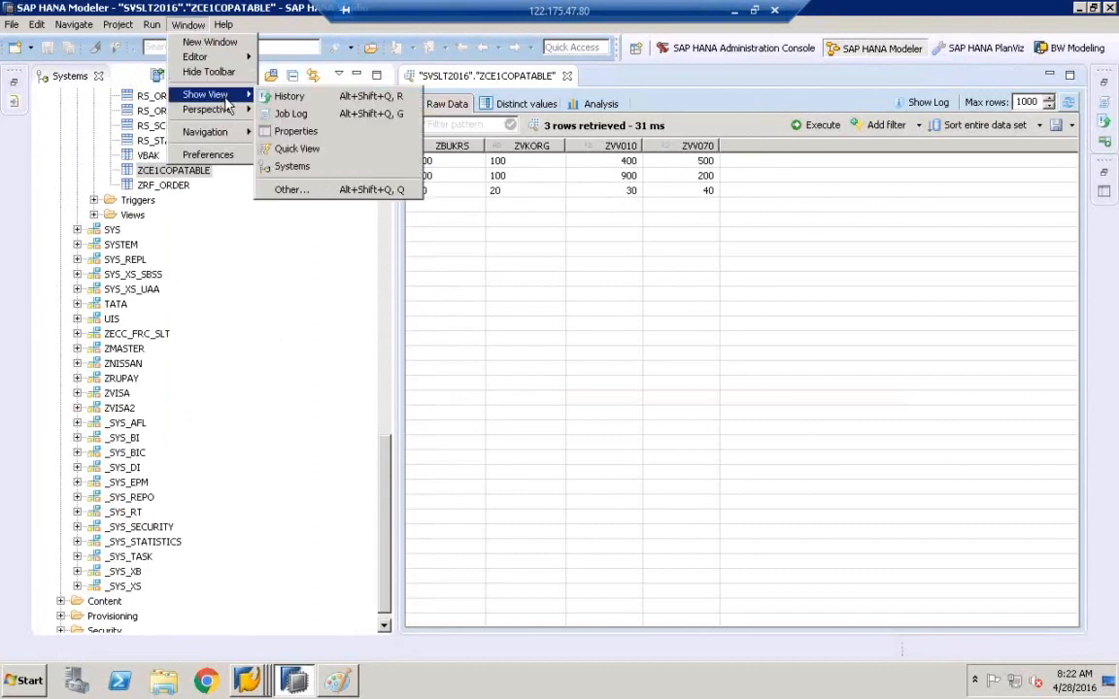
left_click(297, 149)
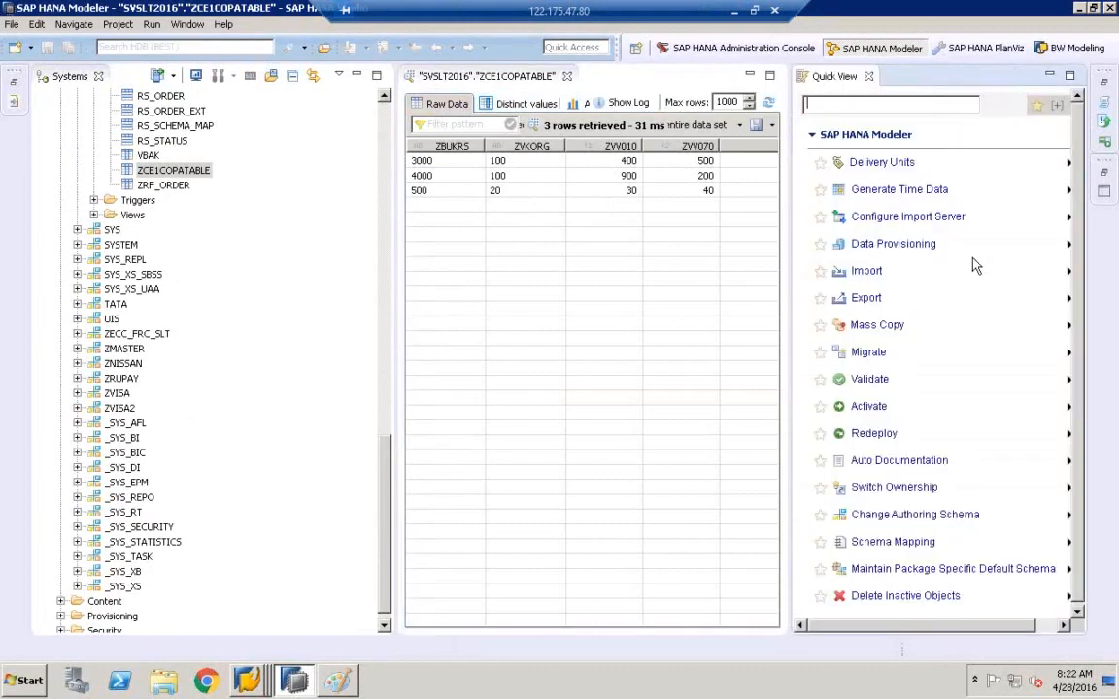
- Start SLT data provisioning on HDB (SYSTEM) and narrow the Systems panel
left_click(894, 244)
left_click(447, 125)
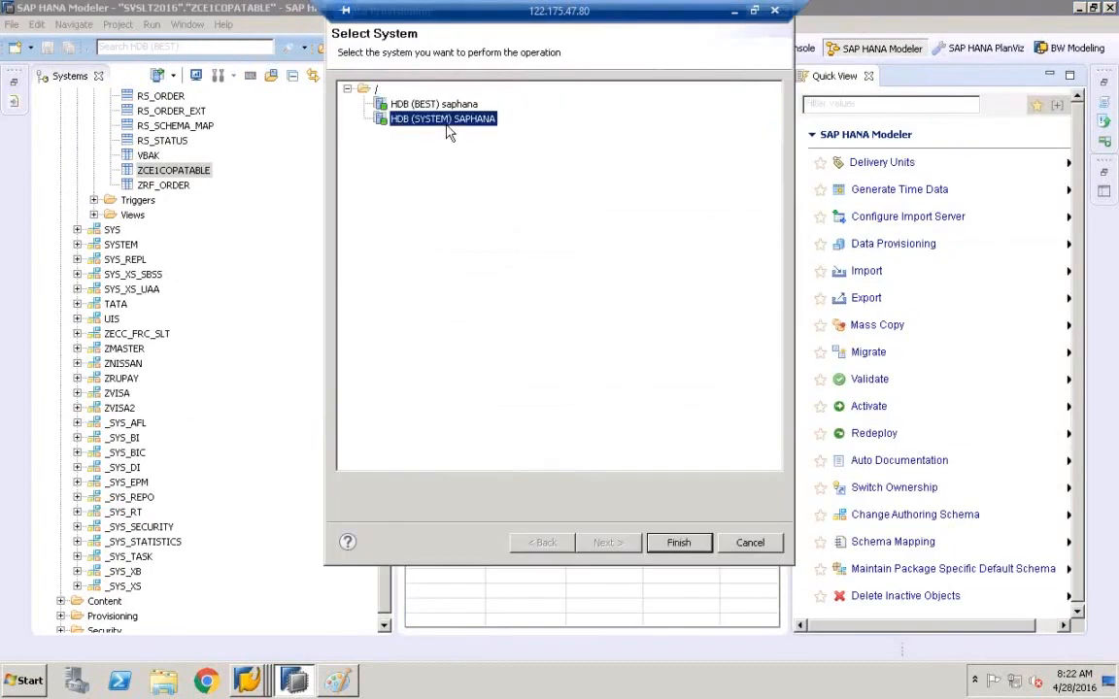
left_click(678, 542)
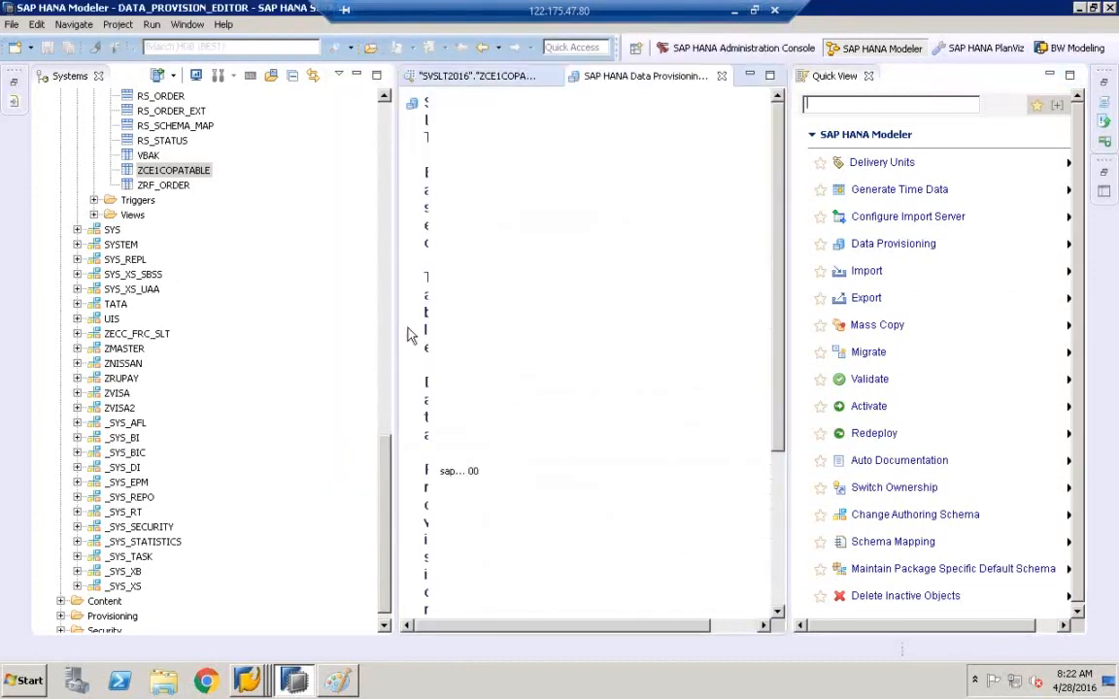
left_click_drag(278, 318, 199, 304)
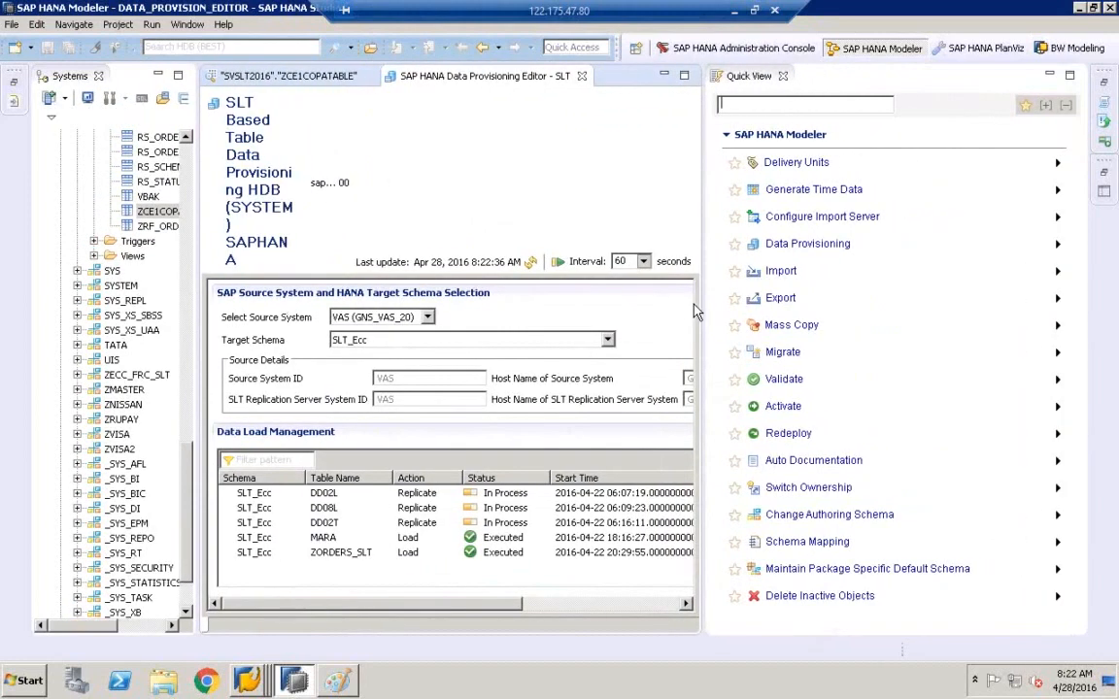
- Restart data provisioning on HDB (BEST), set target schema SVSLT2016, and widen the editor
left_click(809, 244)
left_click(443, 117)
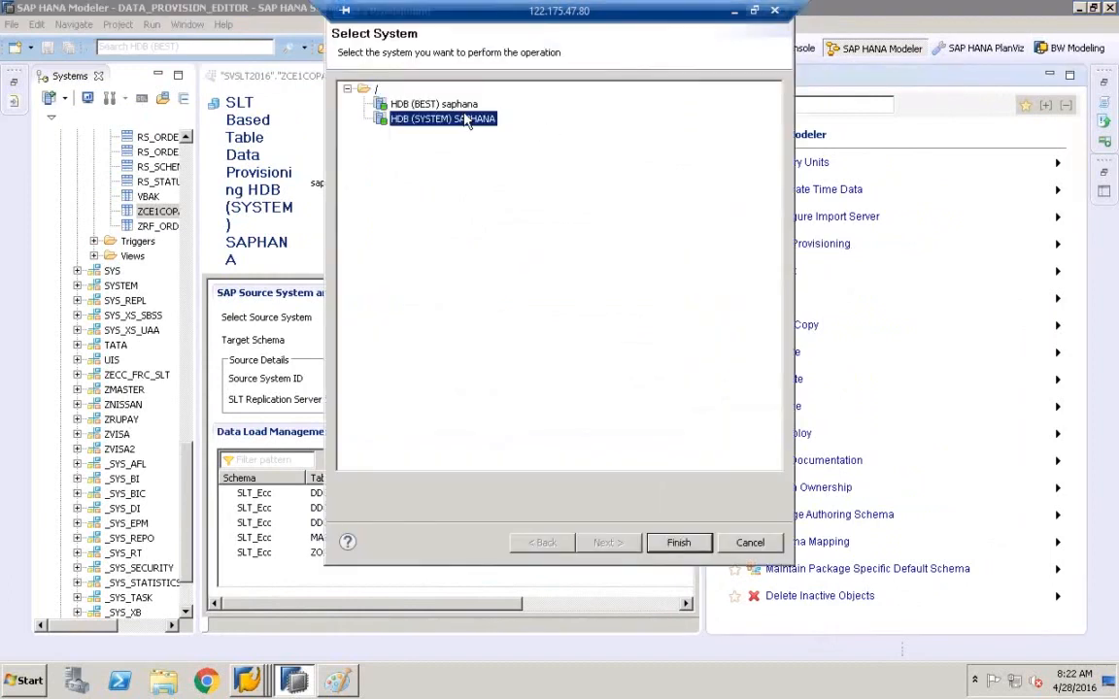
left_click(442, 105)
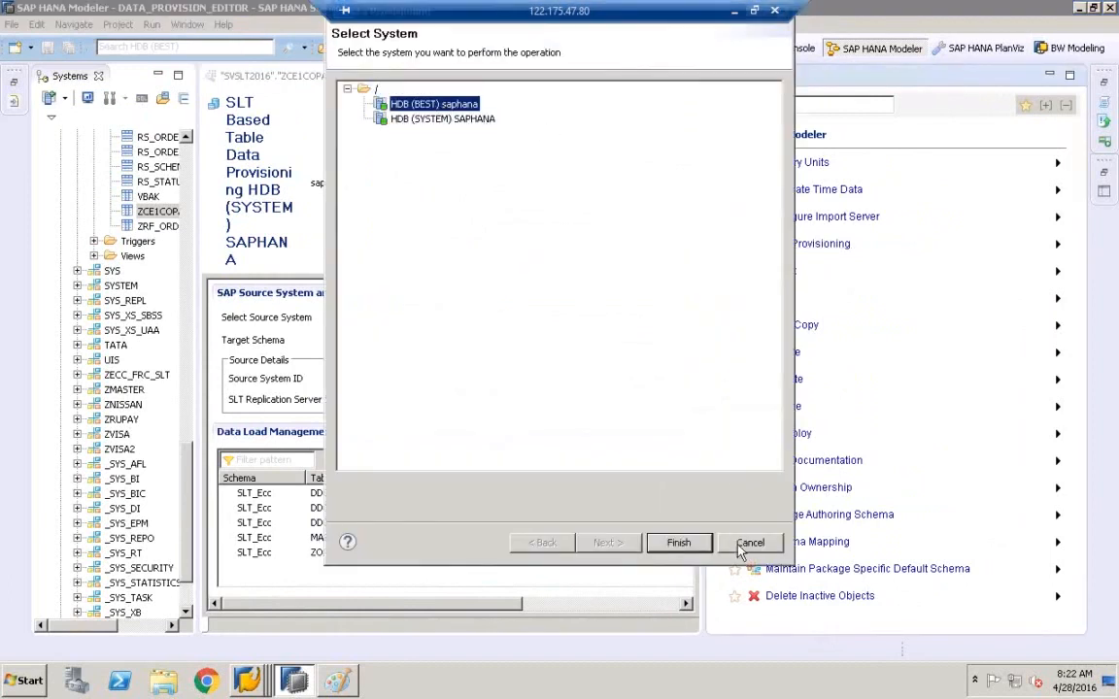
left_click(674, 542)
left_click(445, 339)
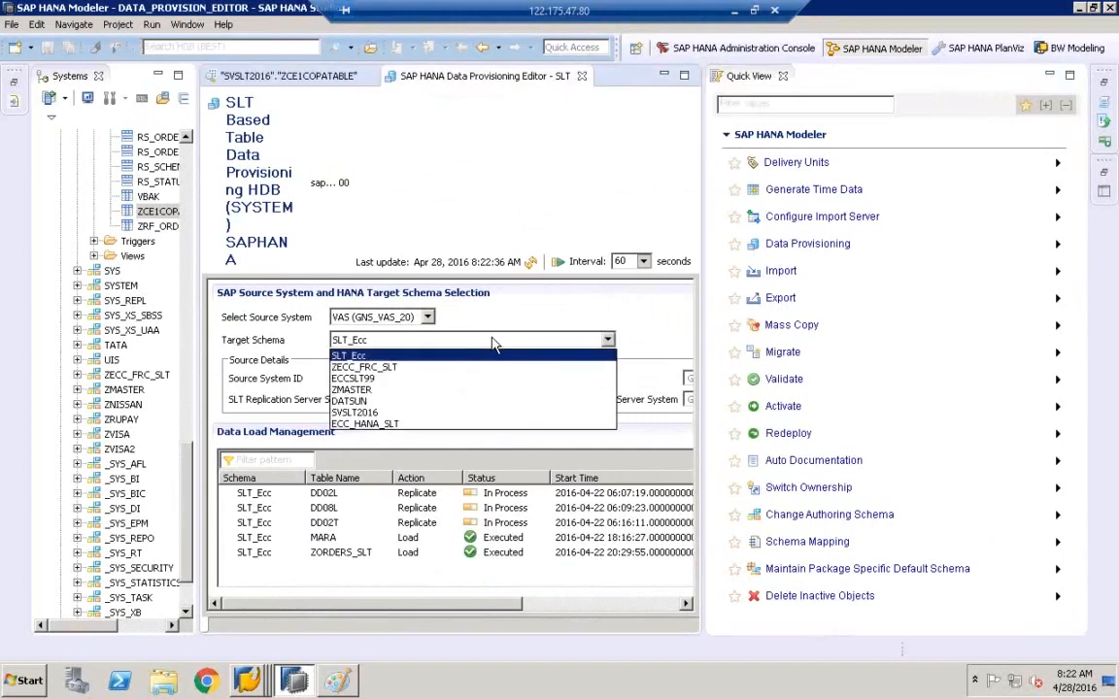
left_click(369, 412)
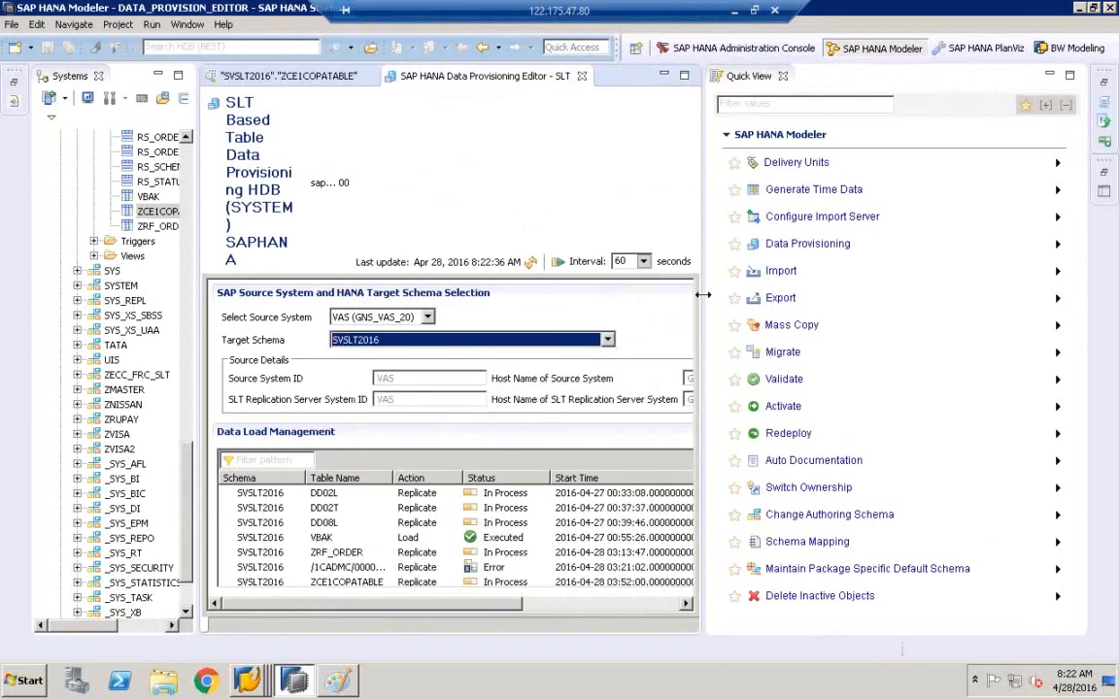
left_click_drag(702, 295, 929, 274)
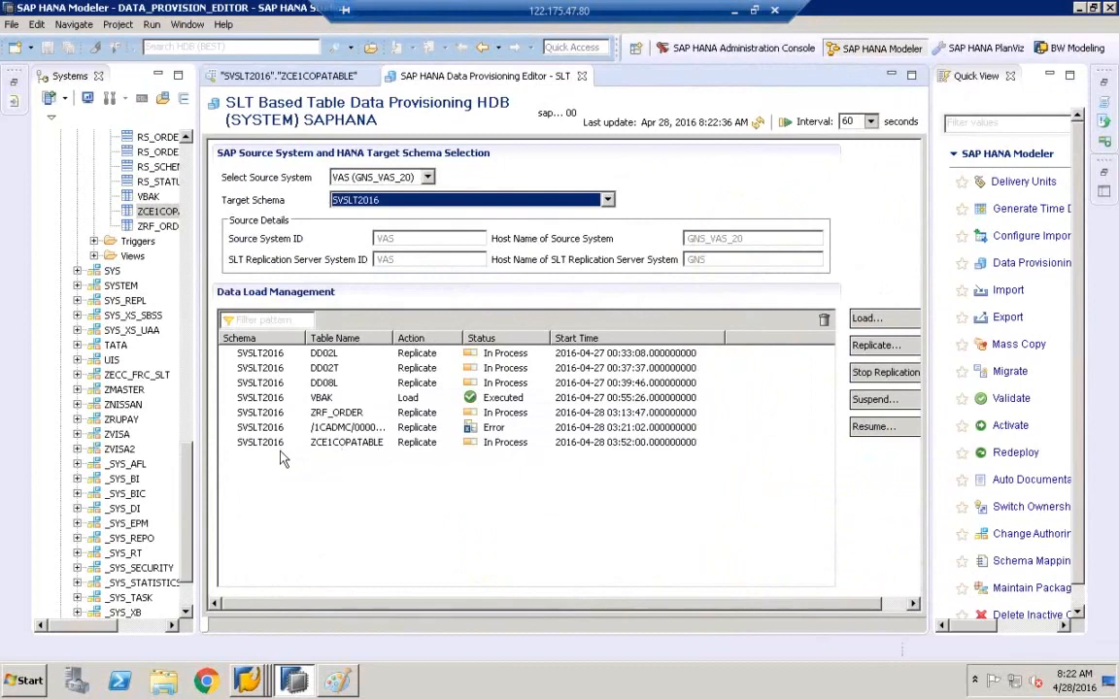
- Fit the Table Name column, check the ZCE1COPATABLE and VBAK entries, then show ZCE1COPATABLE's raw data
double_click(394, 338)
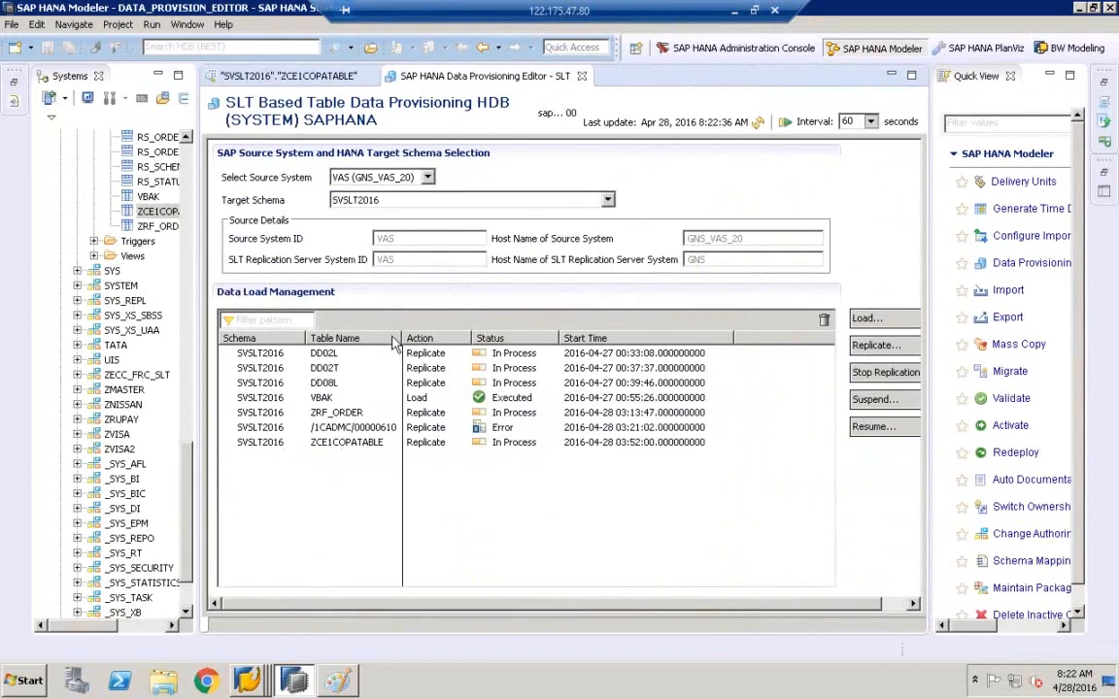
left_click(358, 440)
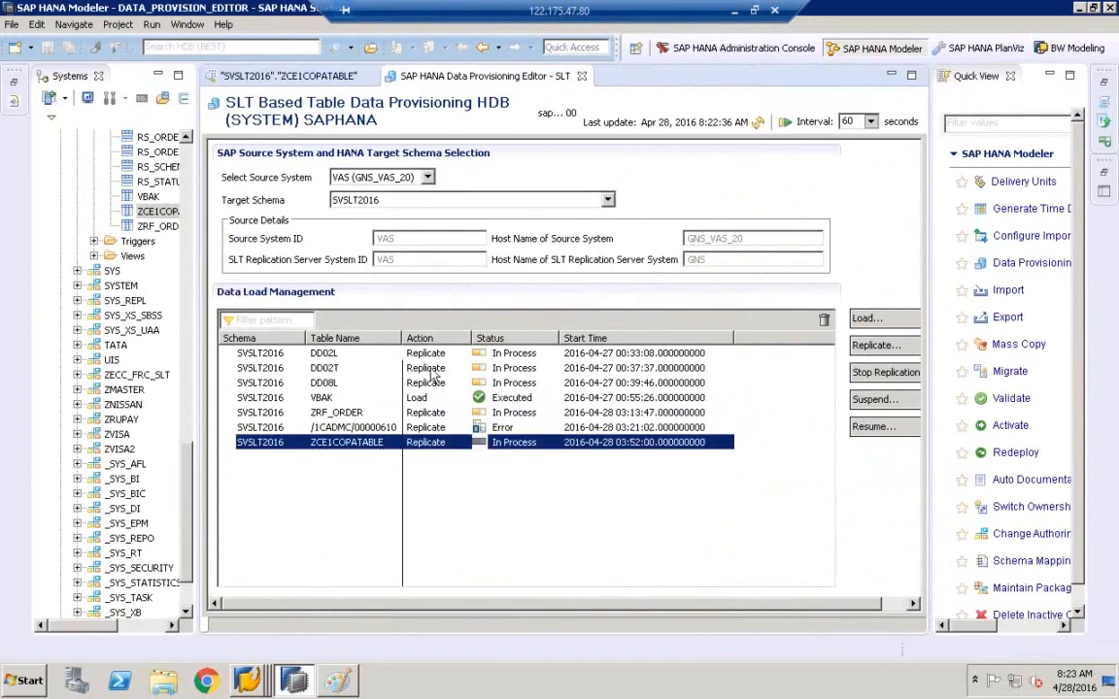
left_click(430, 373)
left_click(317, 444)
left_click(476, 399)
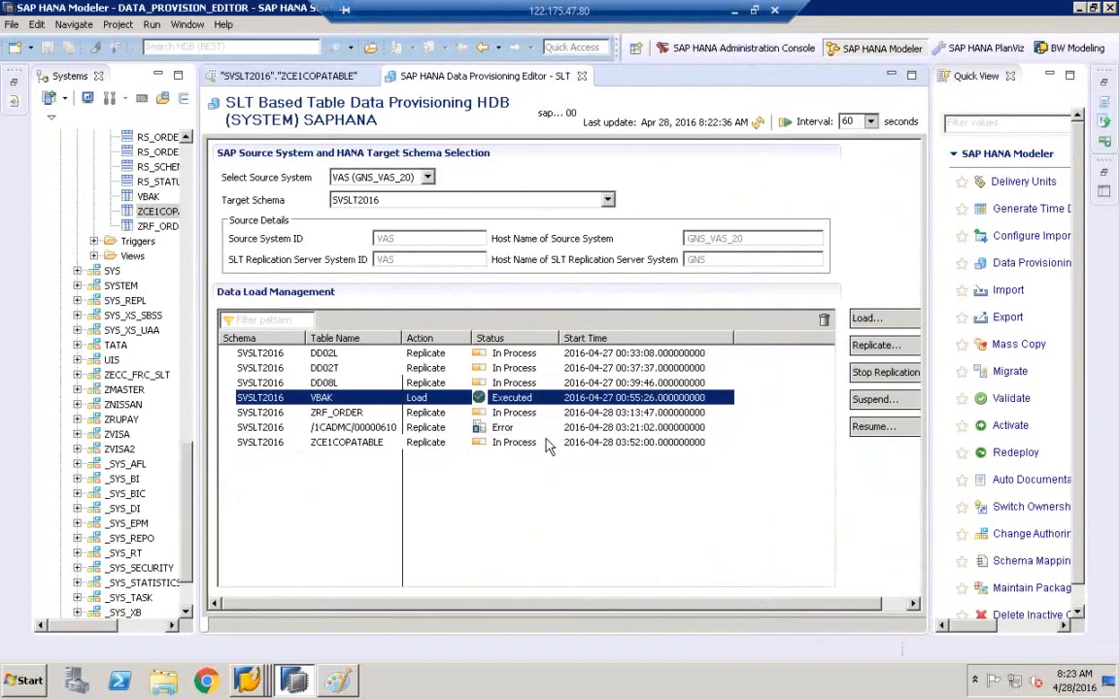
left_click(153, 213)
left_click(277, 76)
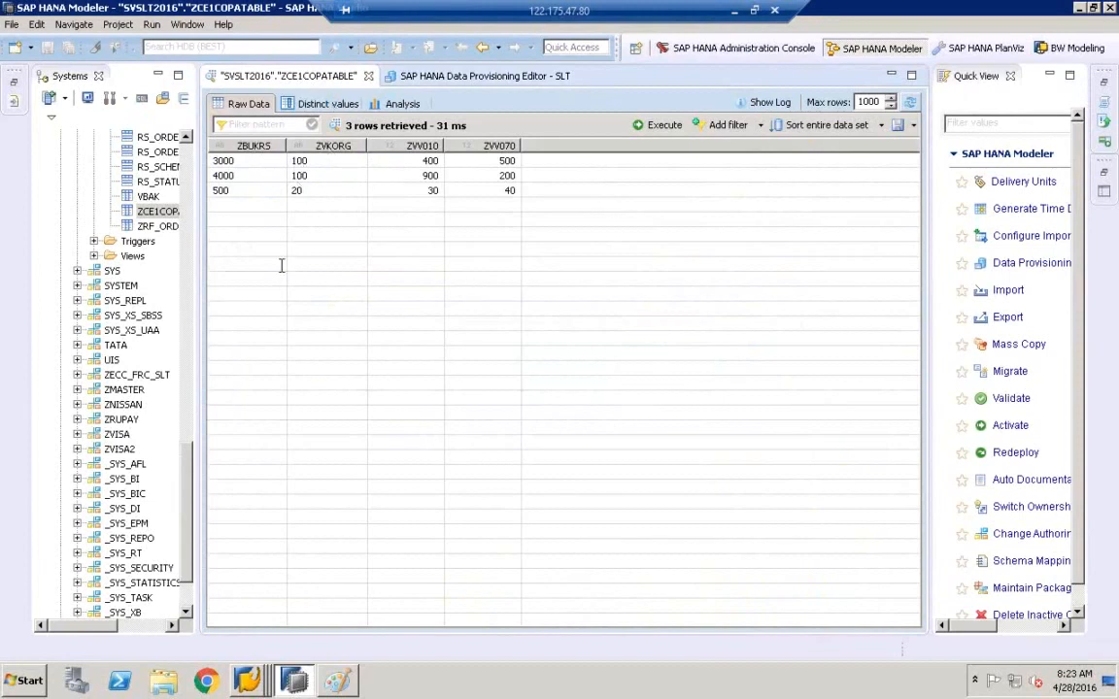
left_click(248, 682)
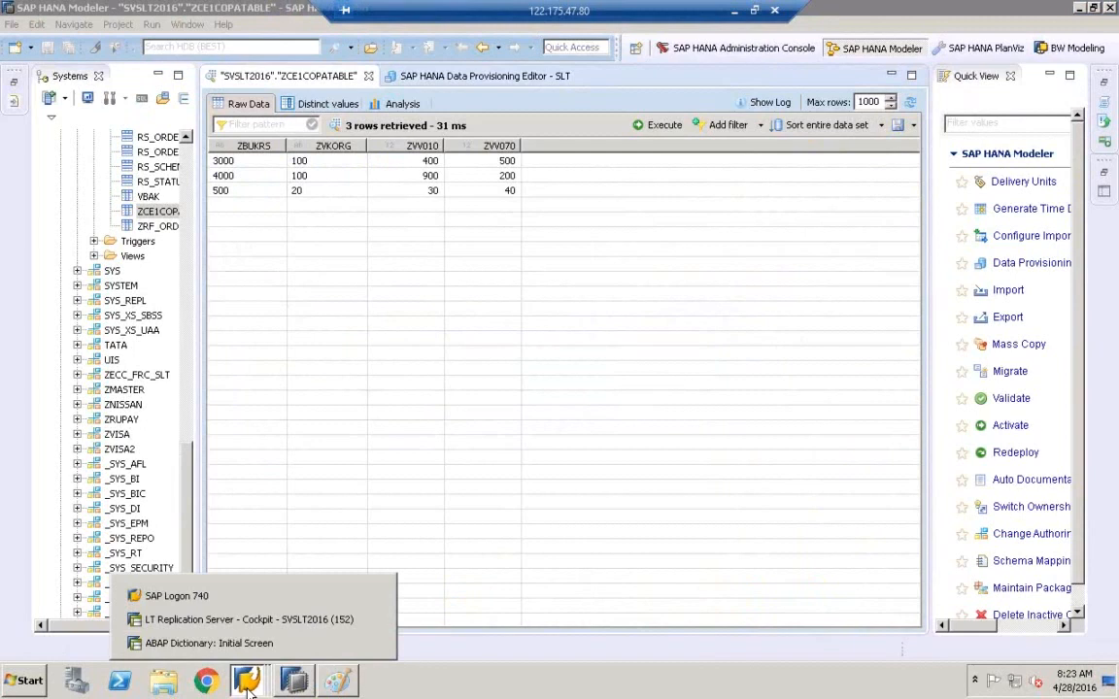
- Refresh the LTRC table overview so ZCE1COPATABLE shows Replication, then select its row
left_click(251, 621)
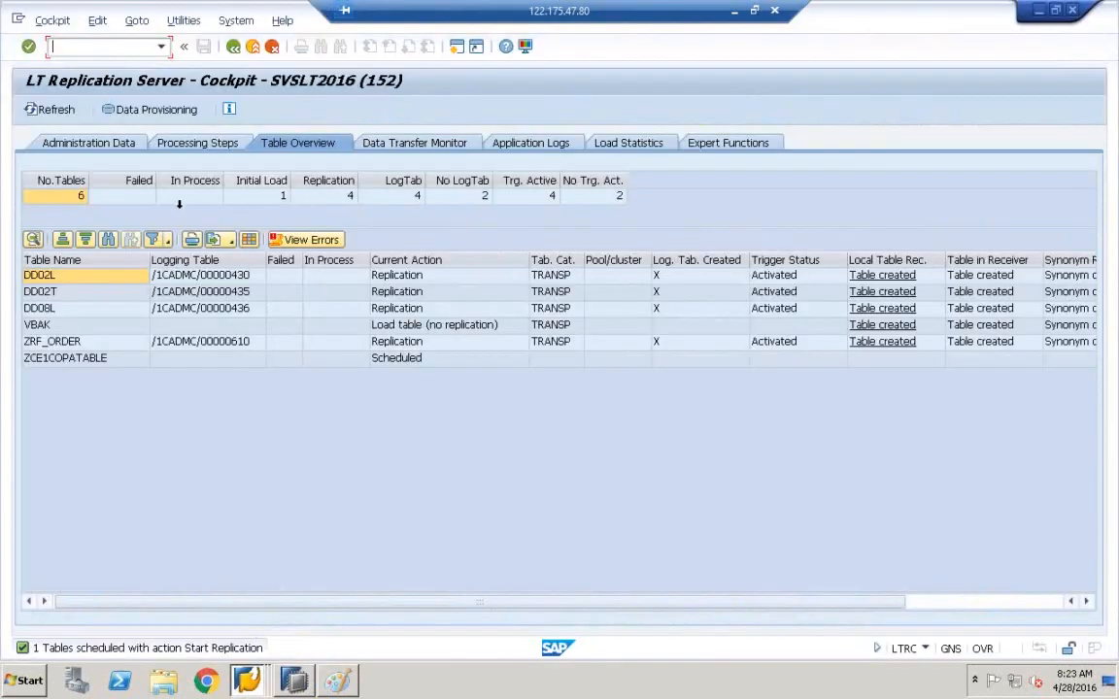
left_click(54, 110)
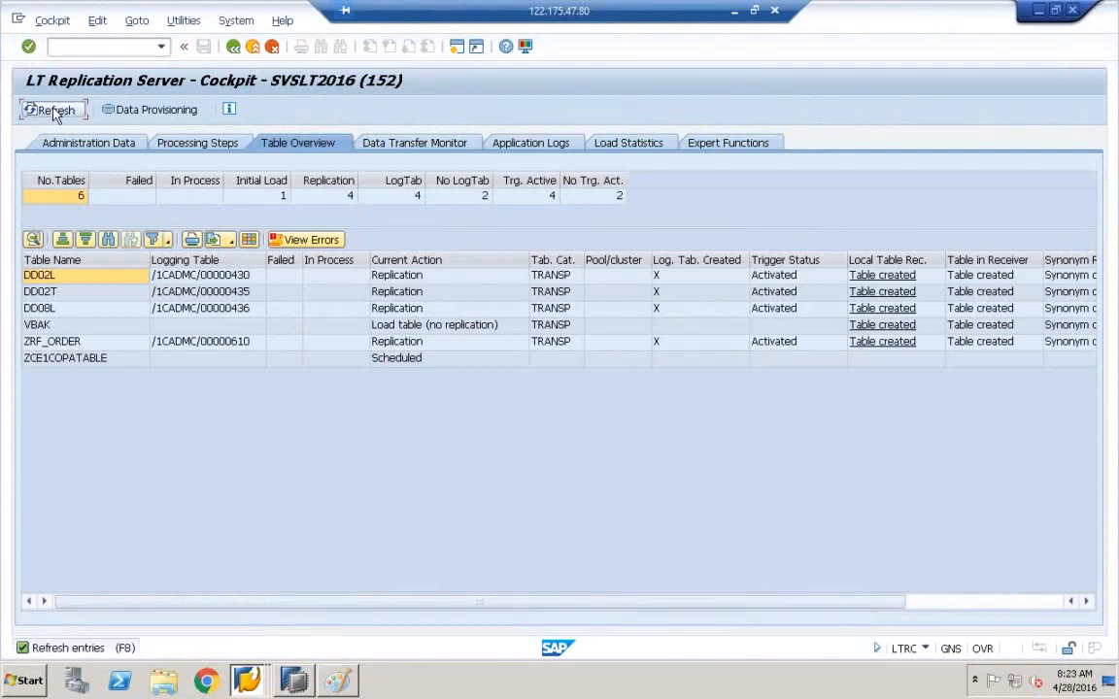
left_click(202, 357)
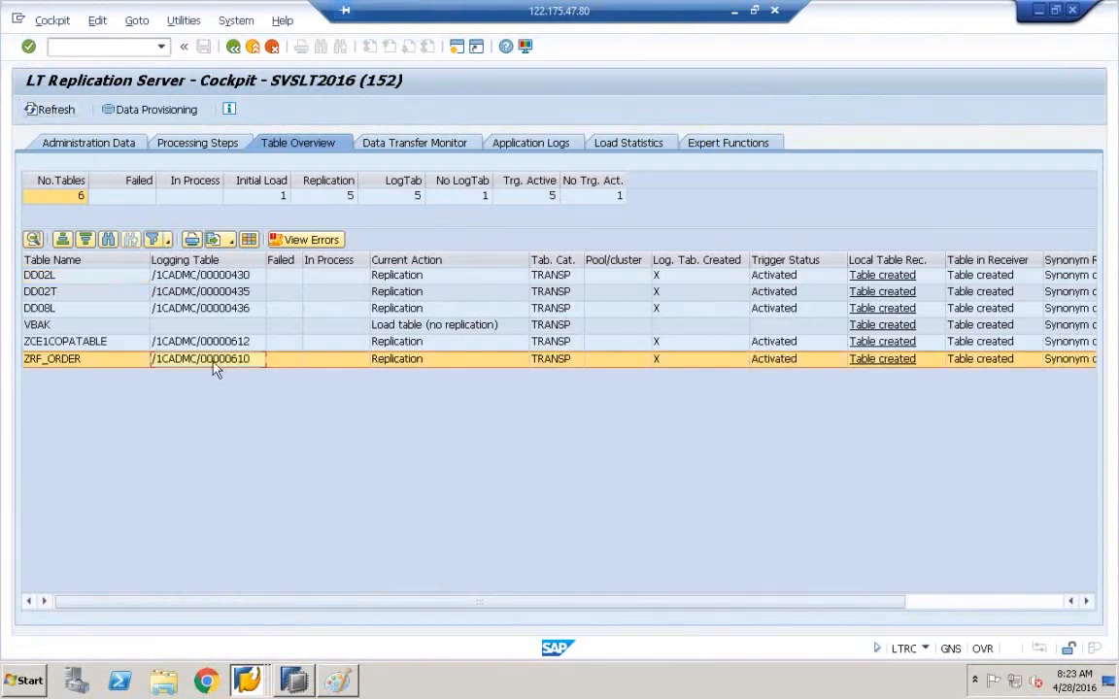
left_click(200, 342)
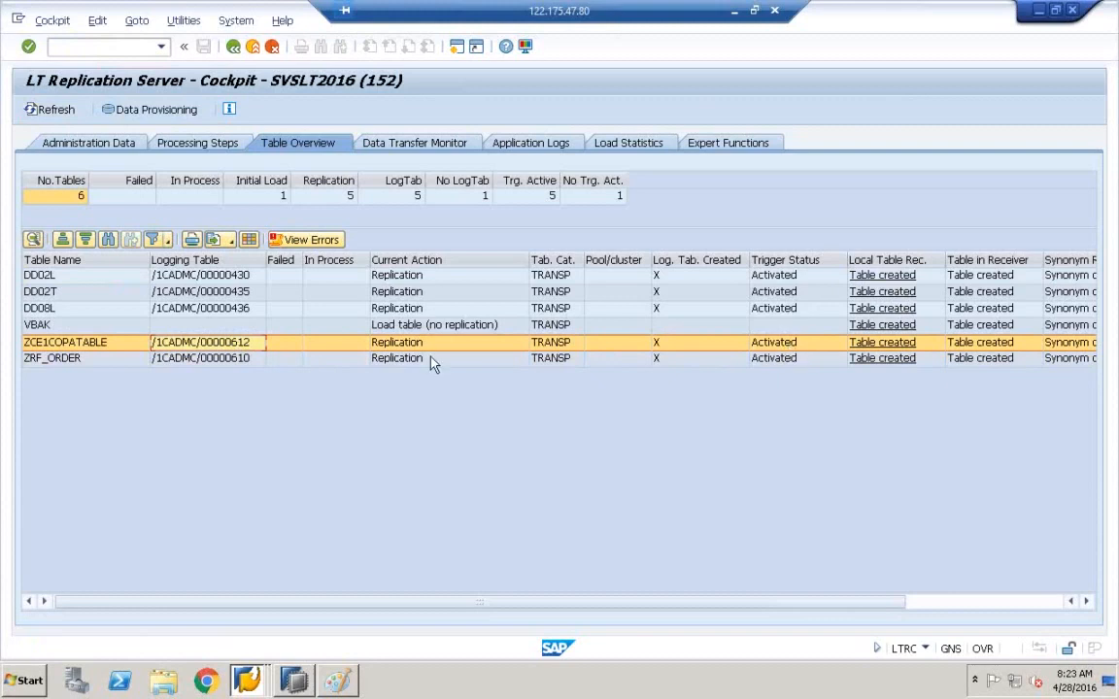
left_click(84, 350)
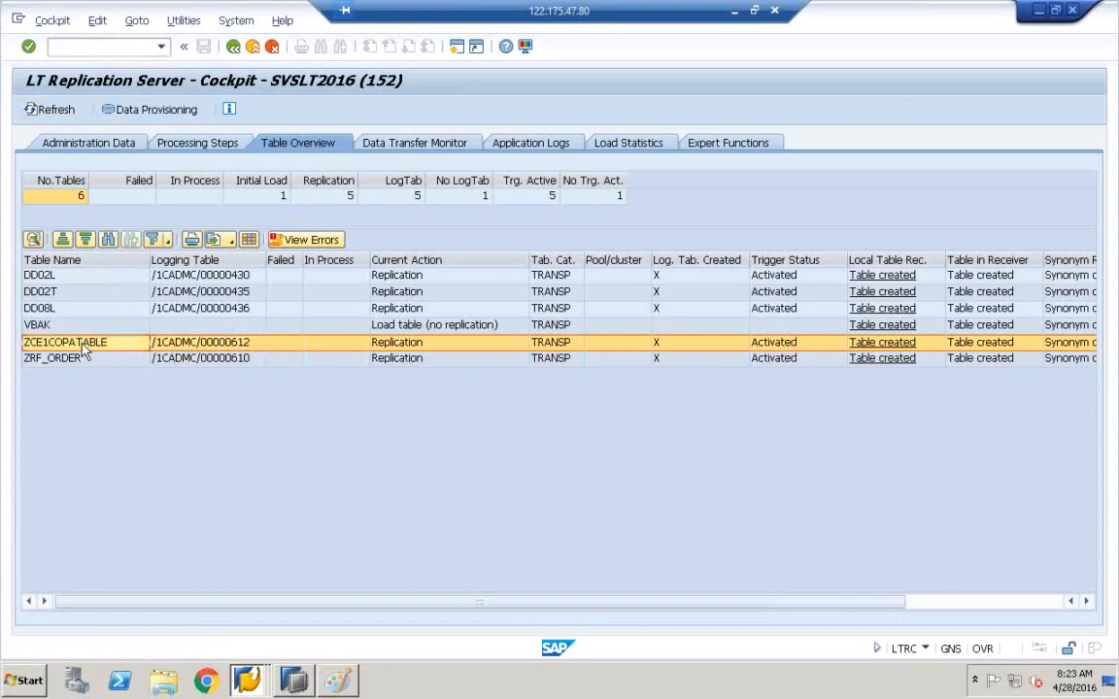
right_click(185, 345)
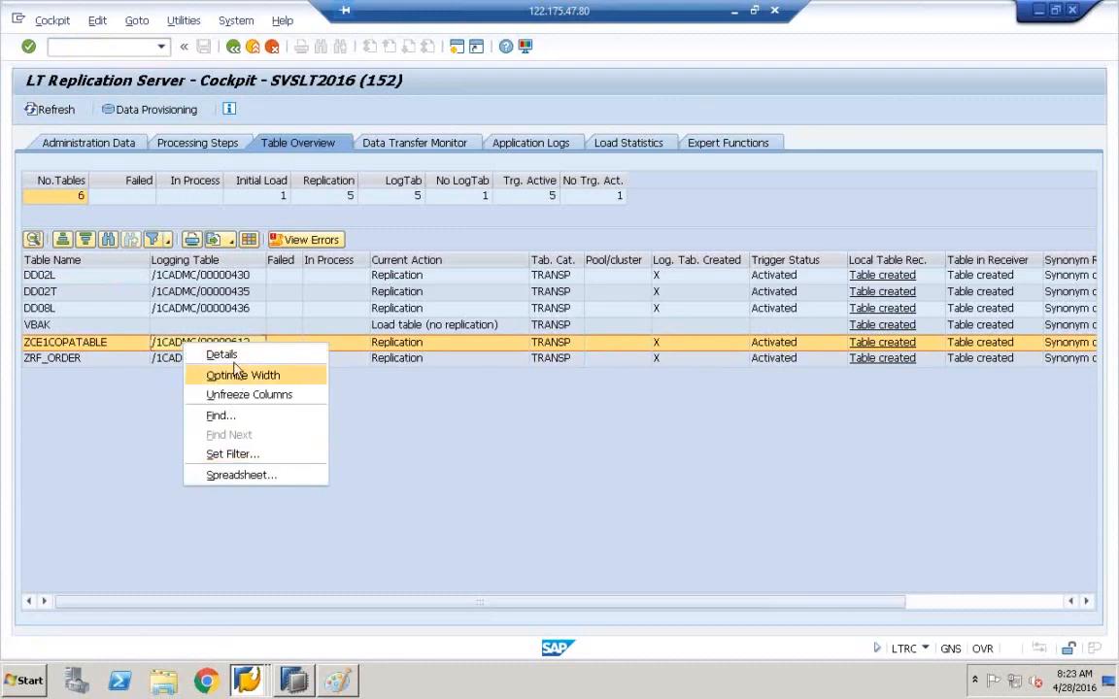
key("Escape")
- Copy the Logging Table line from ZCE1COPATABLE's Details and close the dialog
left_click(177, 359)
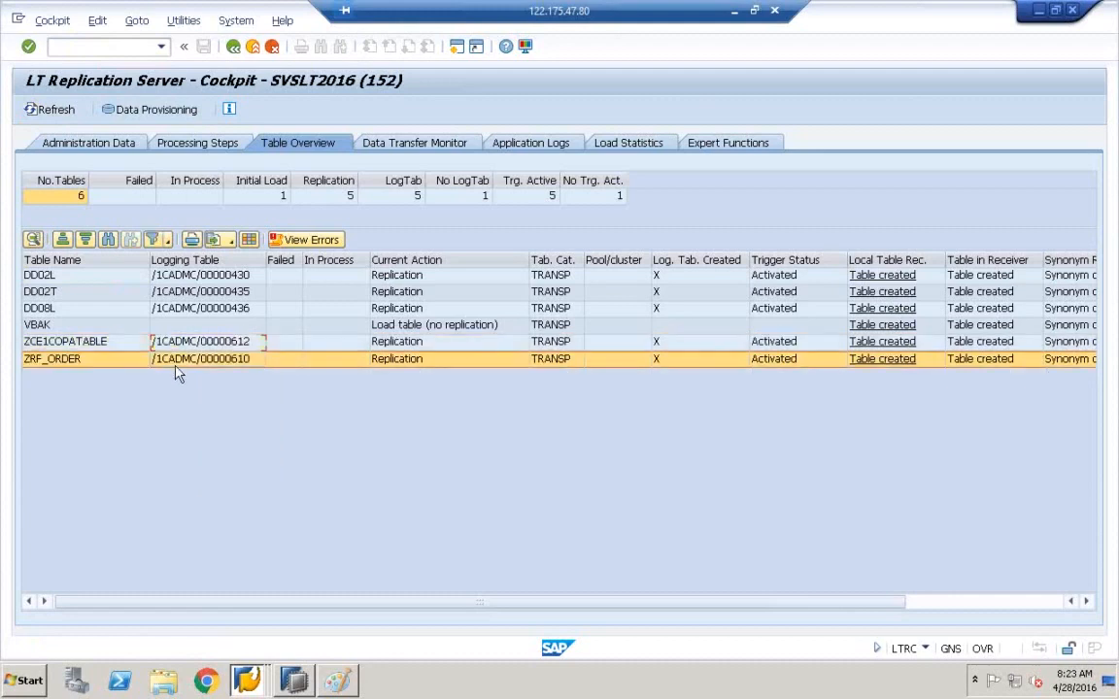
left_click(176, 348)
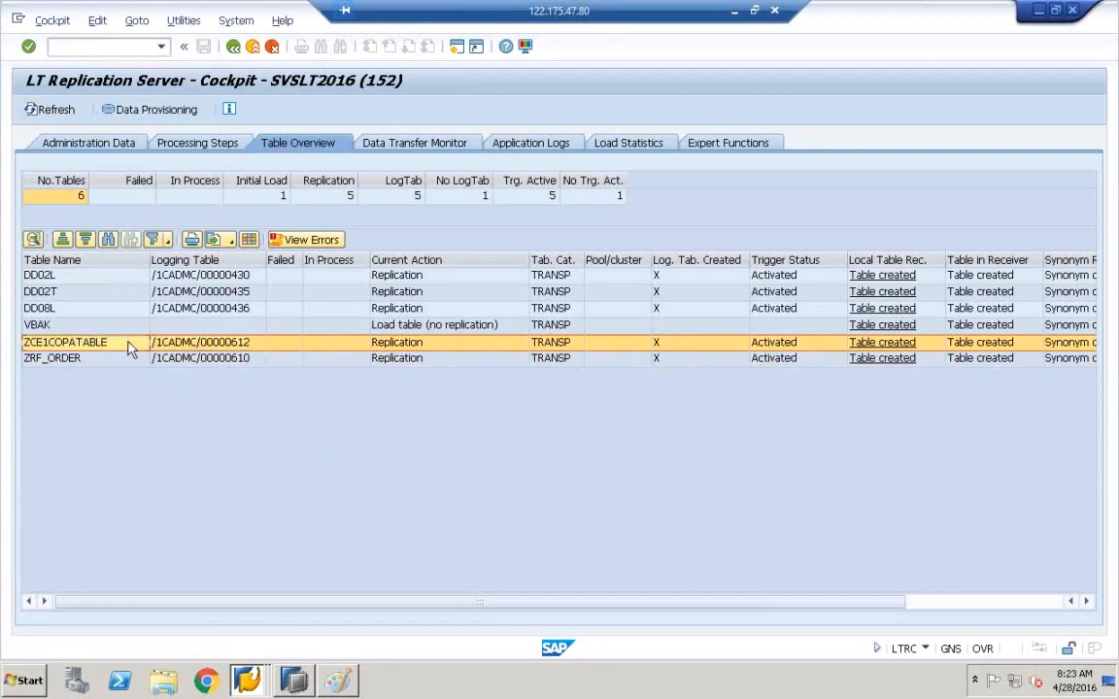
right_click(132, 348)
left_click(161, 355)
left_click(473, 239)
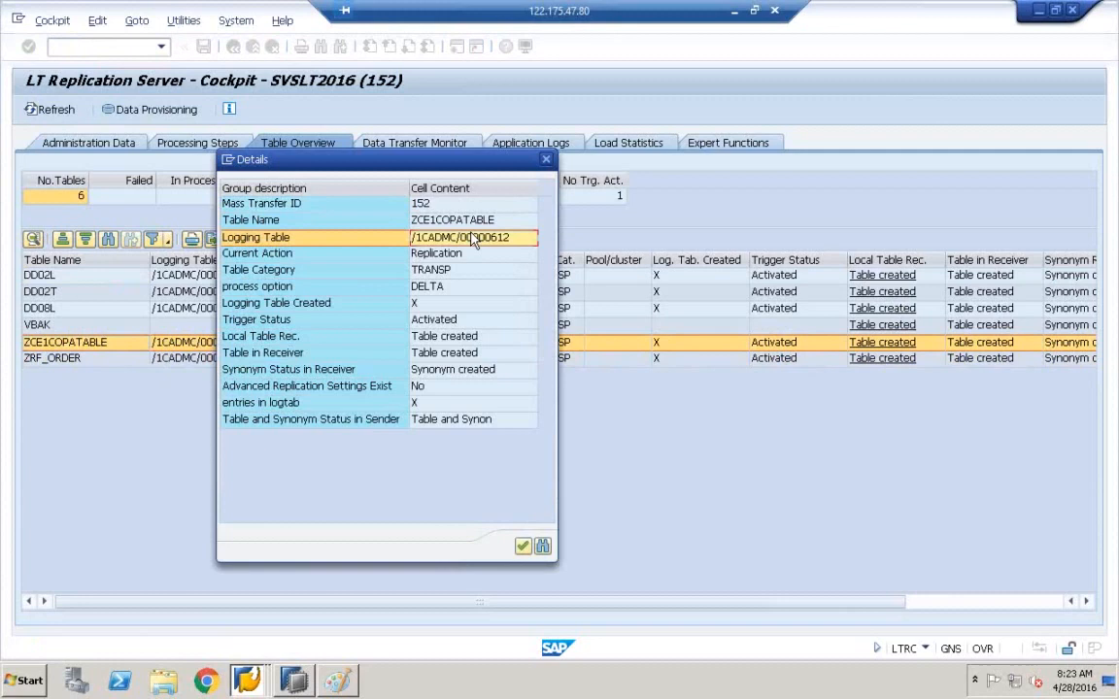
left_click(546, 159)
key("super")
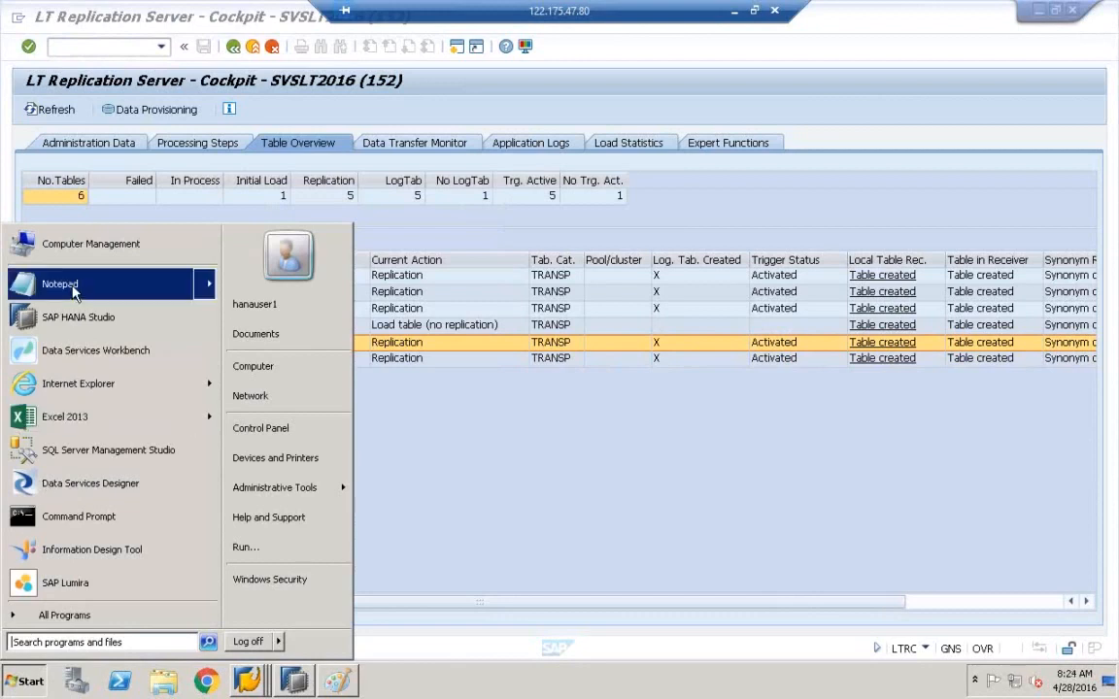
- Paste the logging table line into a new Notepad and copy just /1CADMC/00000612
left_click(75, 289)
type("Logging Table\t/1CADMC/00000612")
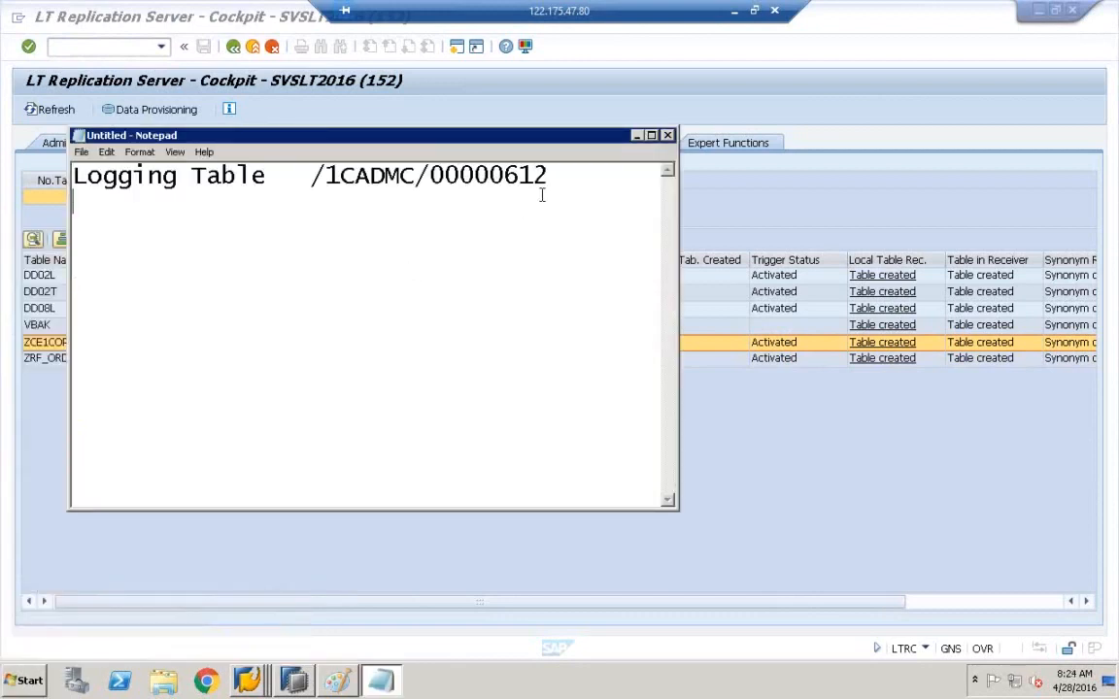
left_click_drag(549, 176, 312, 176)
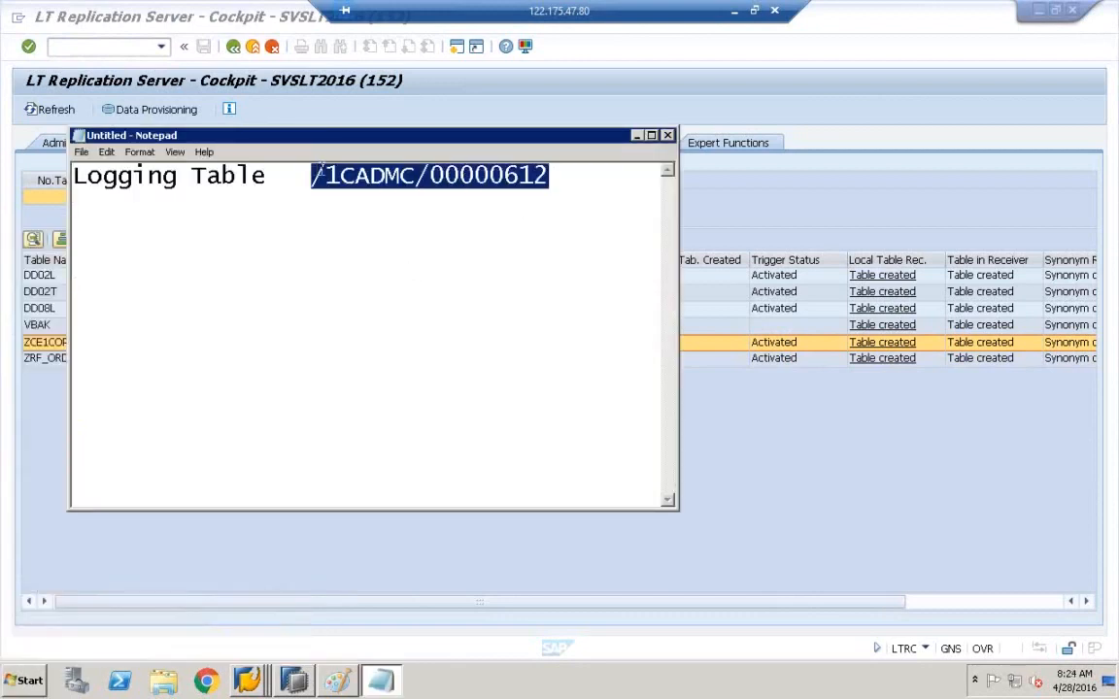
right_click(328, 169)
left_click(377, 216)
- Minimize Notepad and create a new SAP session from the system menu
left_click(636, 136)
left_click(18, 19)
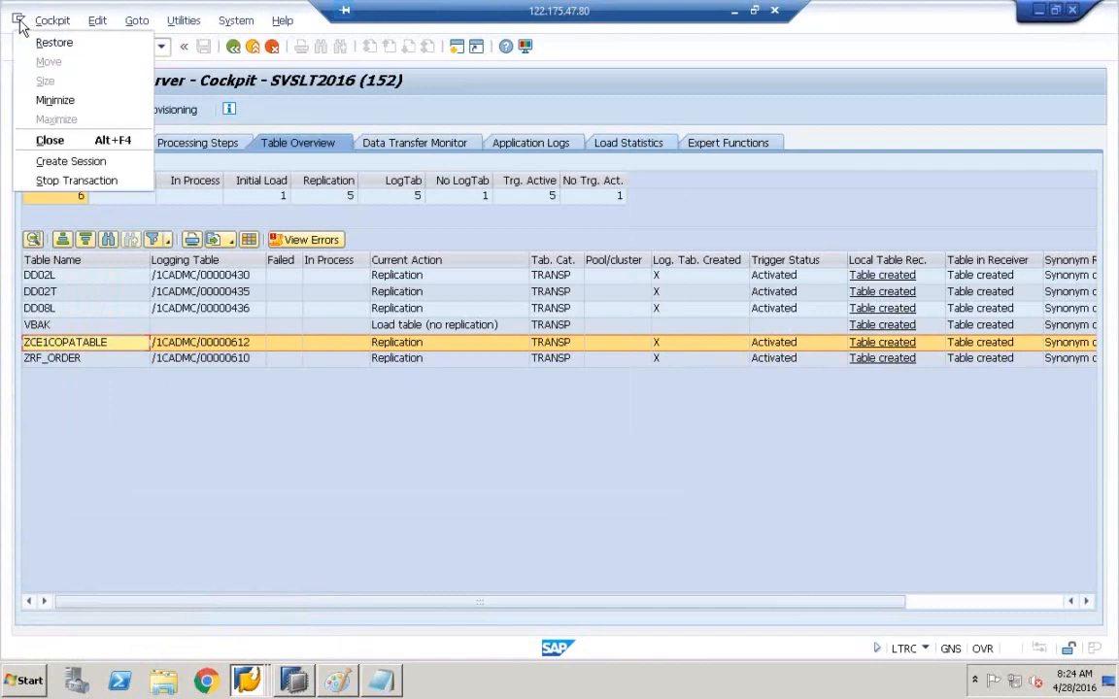
left_click(68, 162)
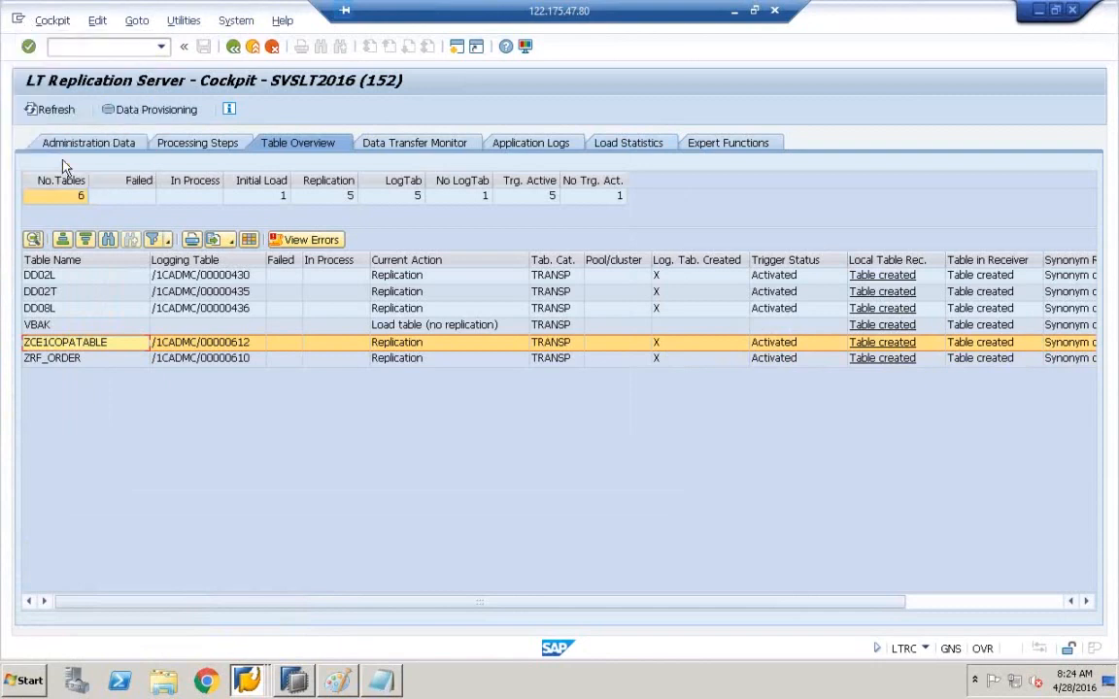
- Look up logging table /1CADMC/00000612 in the ABAP Dictionary (SE11)
type("se11")
key("Return")
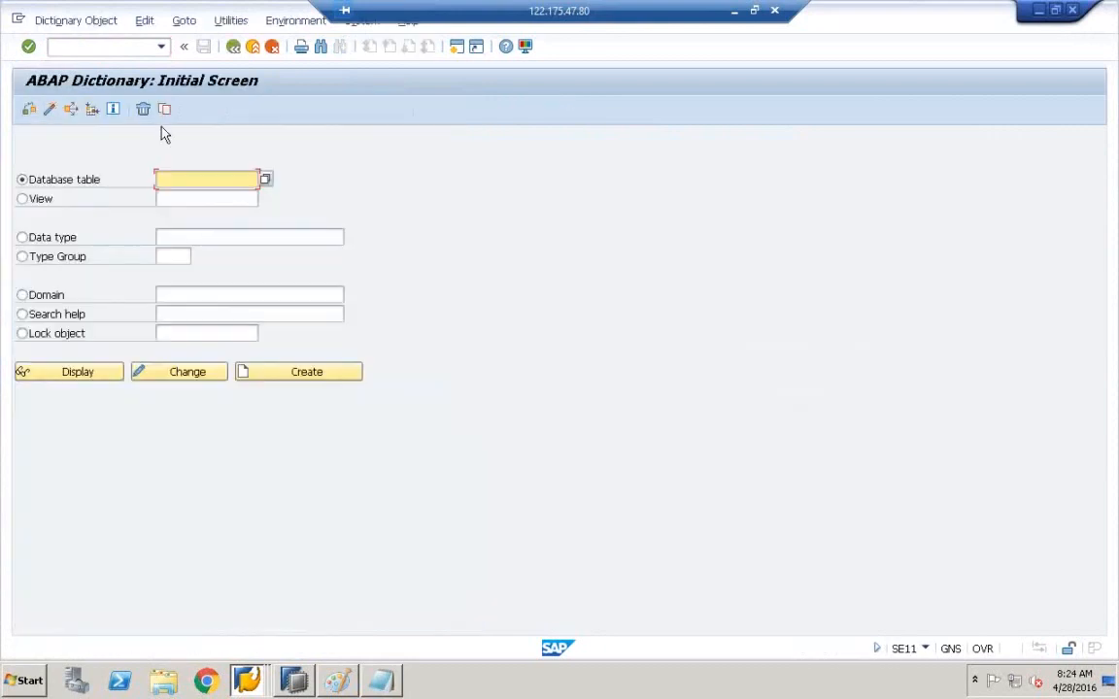
key("ctrl+v")
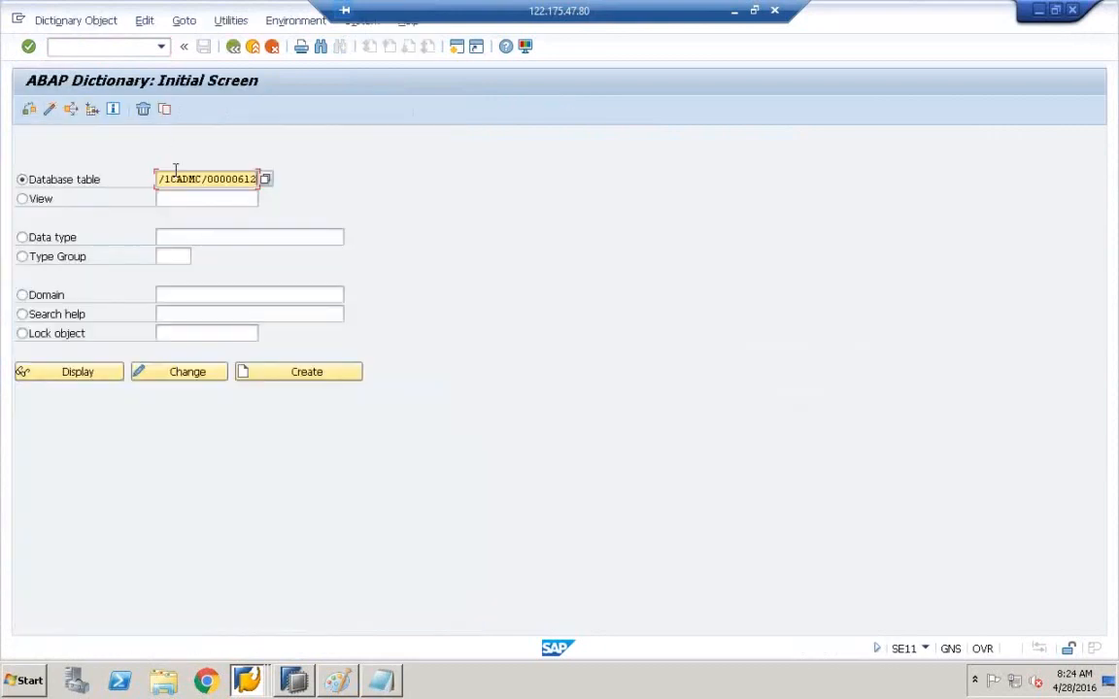
left_click(69, 382)
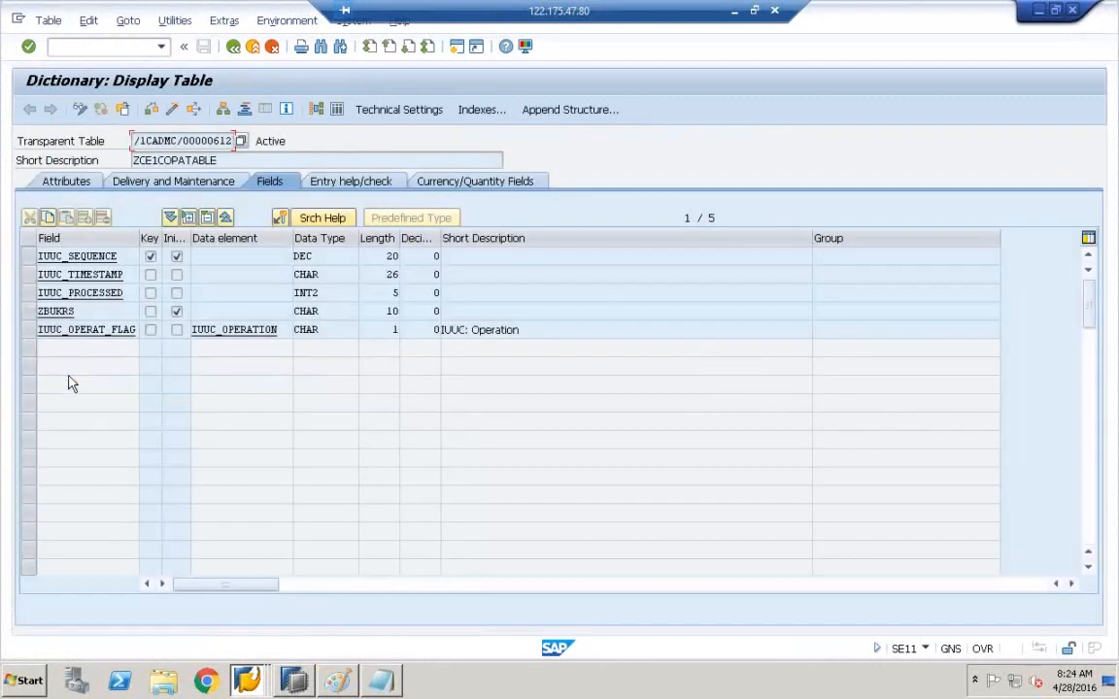
- Count the logging table's entries in the Data Browser (0) and dismiss the result
left_click(336, 109)
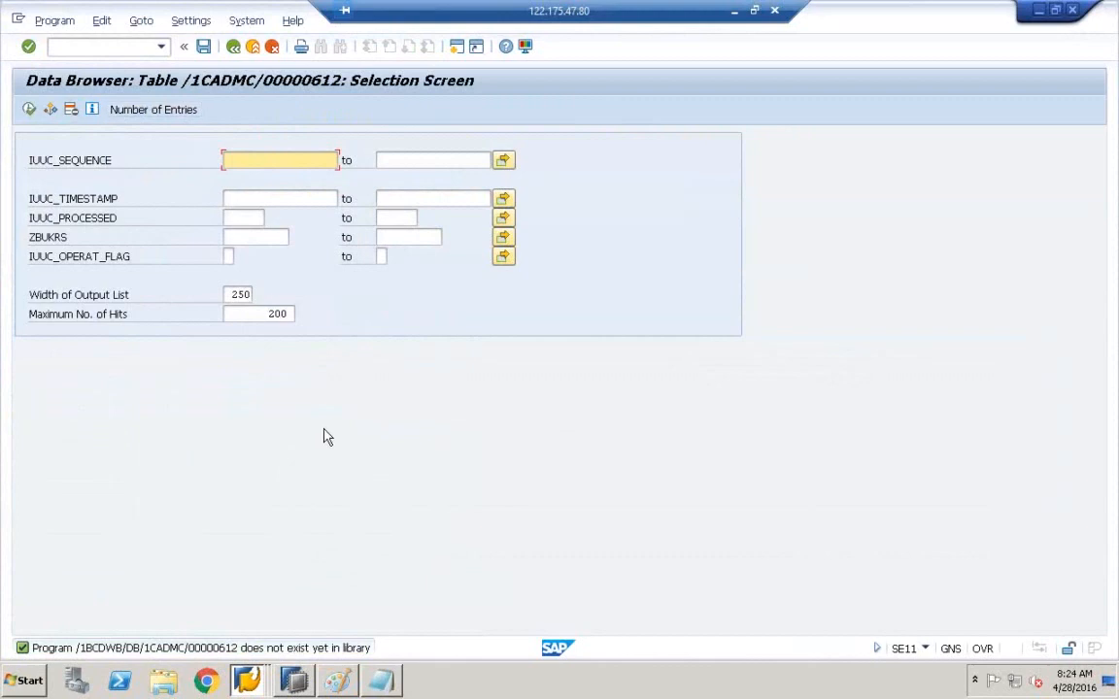
left_click(109, 107)
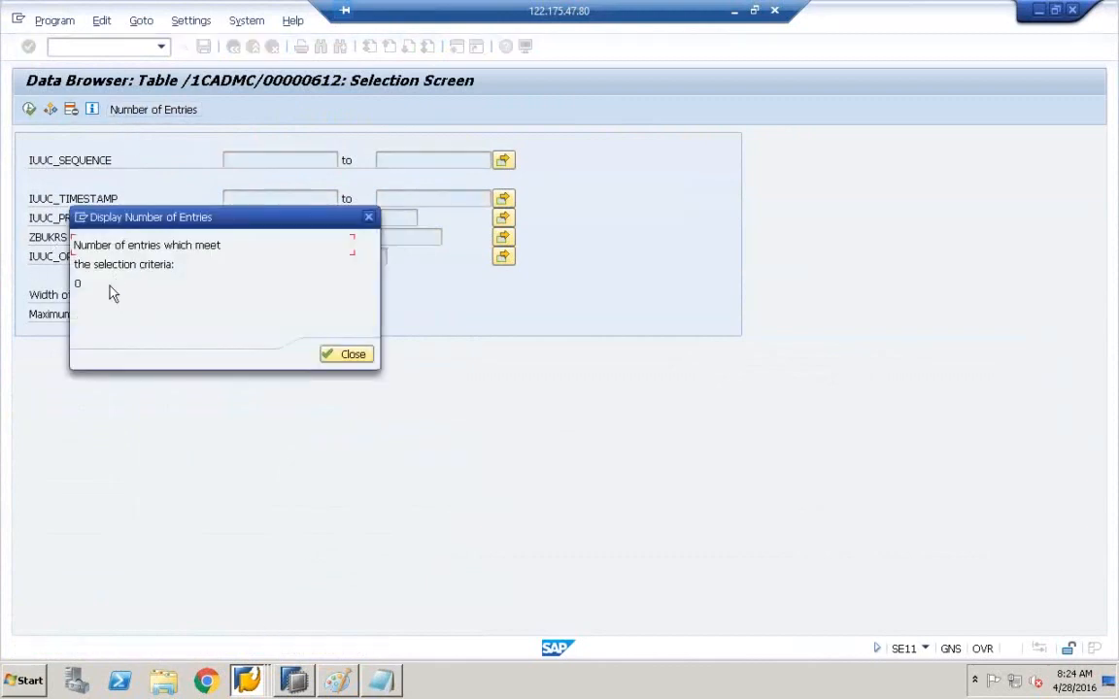
left_click(355, 356)
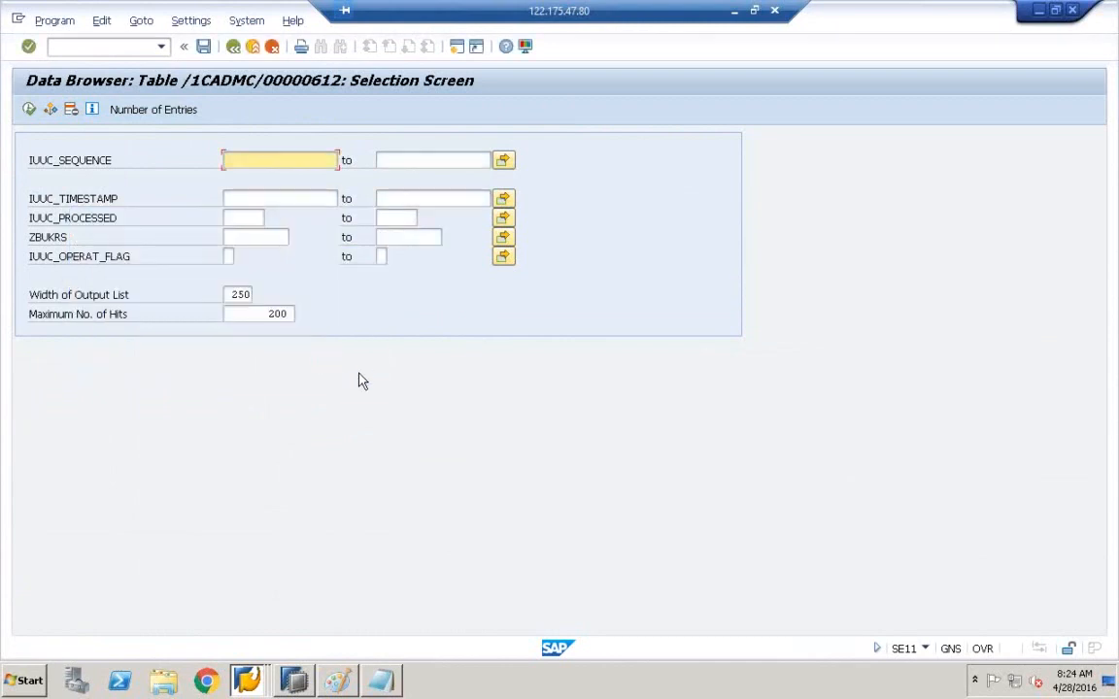
left_click(250, 683)
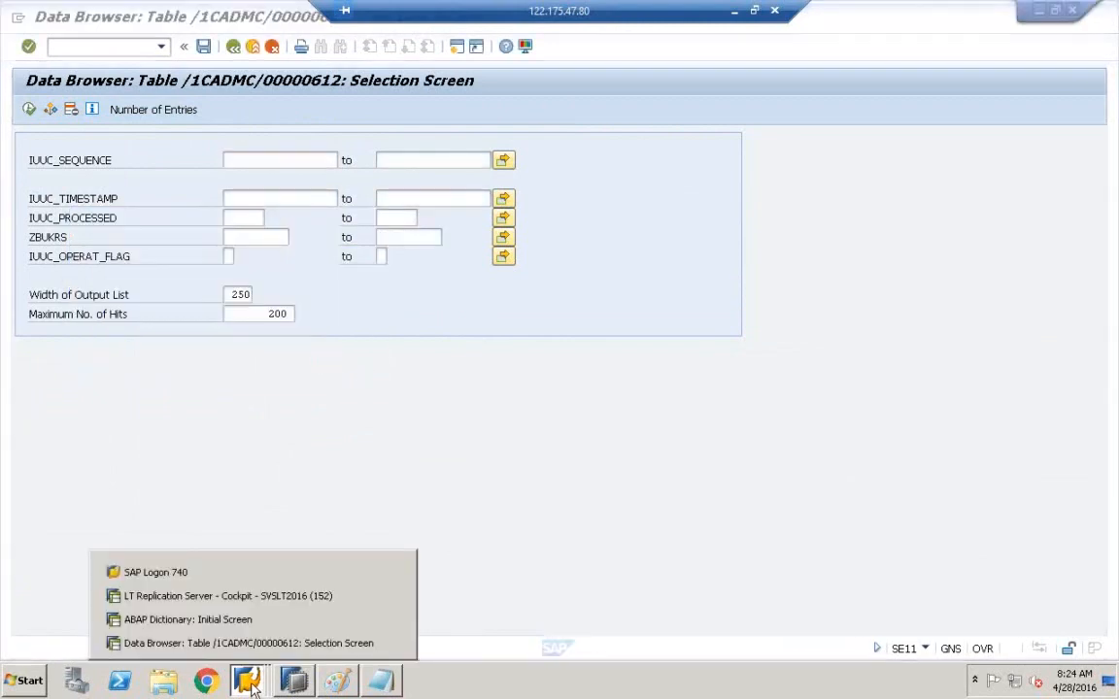
- Back in the LT Replication Server Cockpit, select the ZRF_ORDER and ZCE1COPATABLE rows
left_click(272, 597)
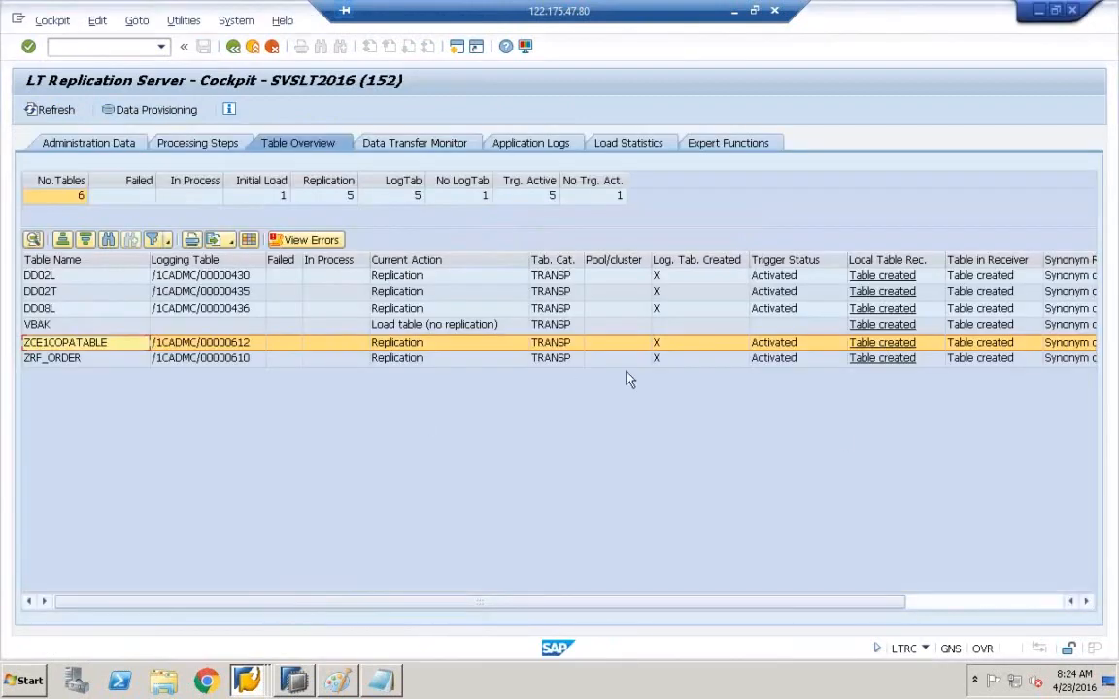
left_click(782, 359)
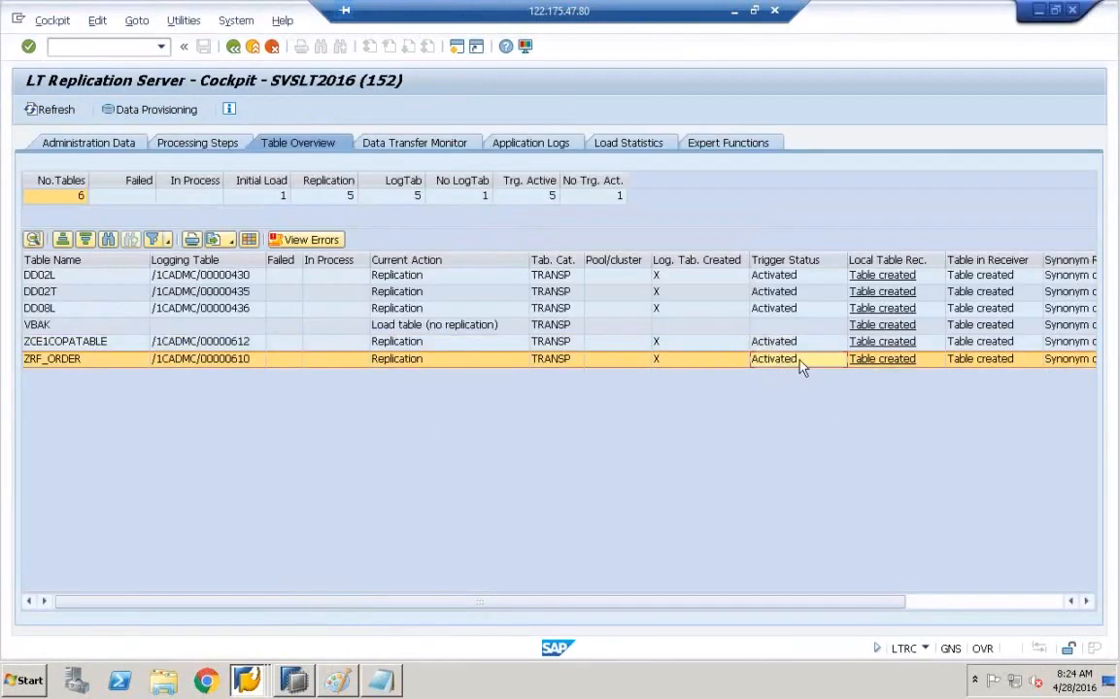
left_click(787, 346)
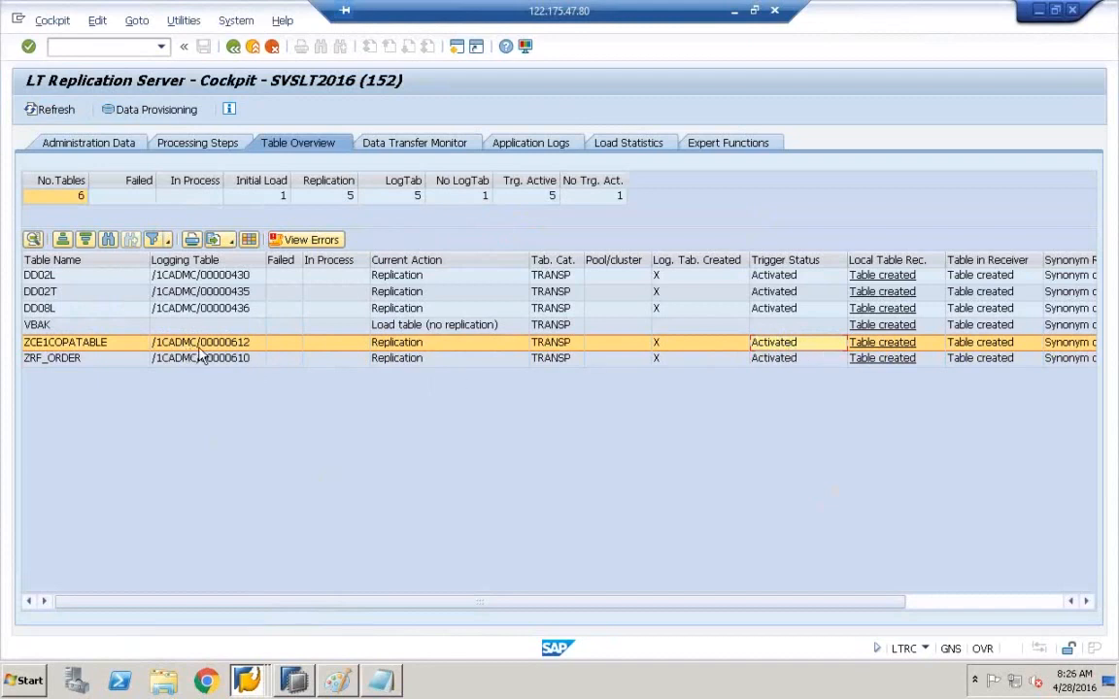
- Choose Stop Load / Replication for ZCE1COPATABLE under Data Provisioning
left_click(153, 112)
left_click(154, 113)
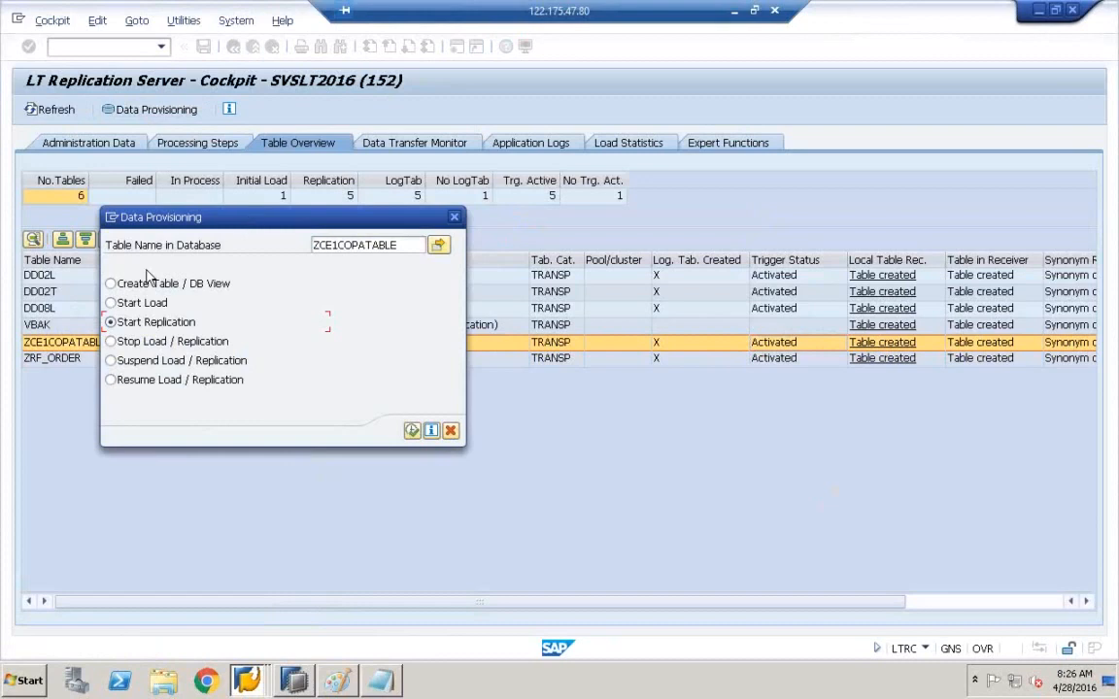
left_click(123, 344)
left_click(288, 689)
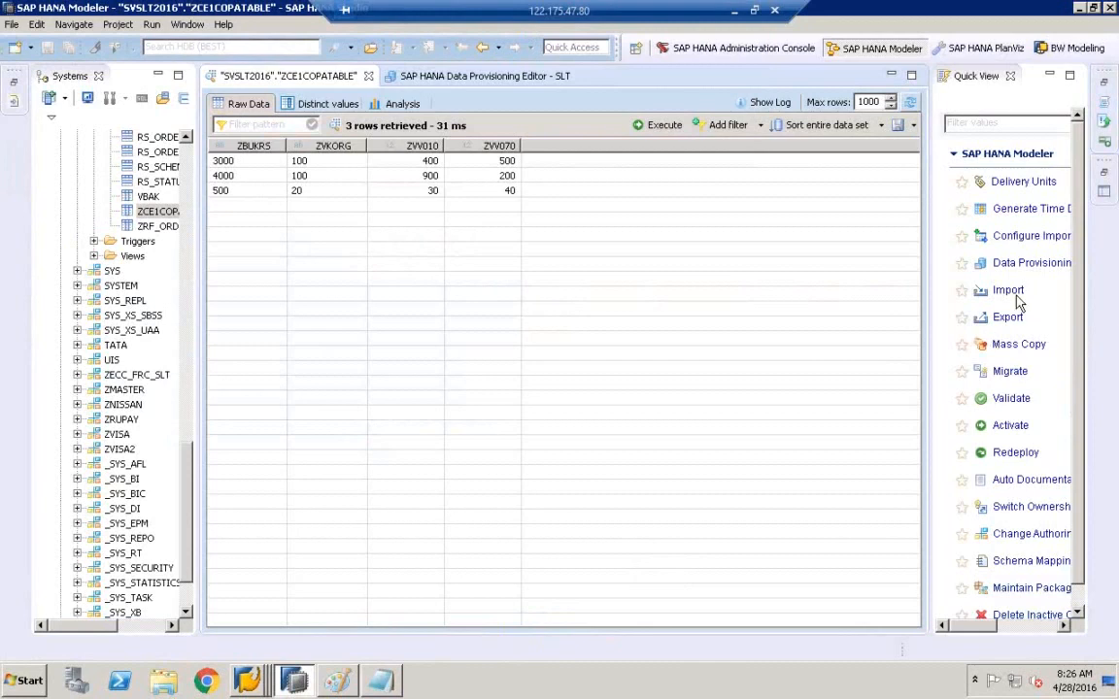
- Open SLT Data Provisioning for HDB (SYSTEM) SAPHANA, showing ZCE1COPATABLE as Replicate, In Process
left_click(1010, 264)
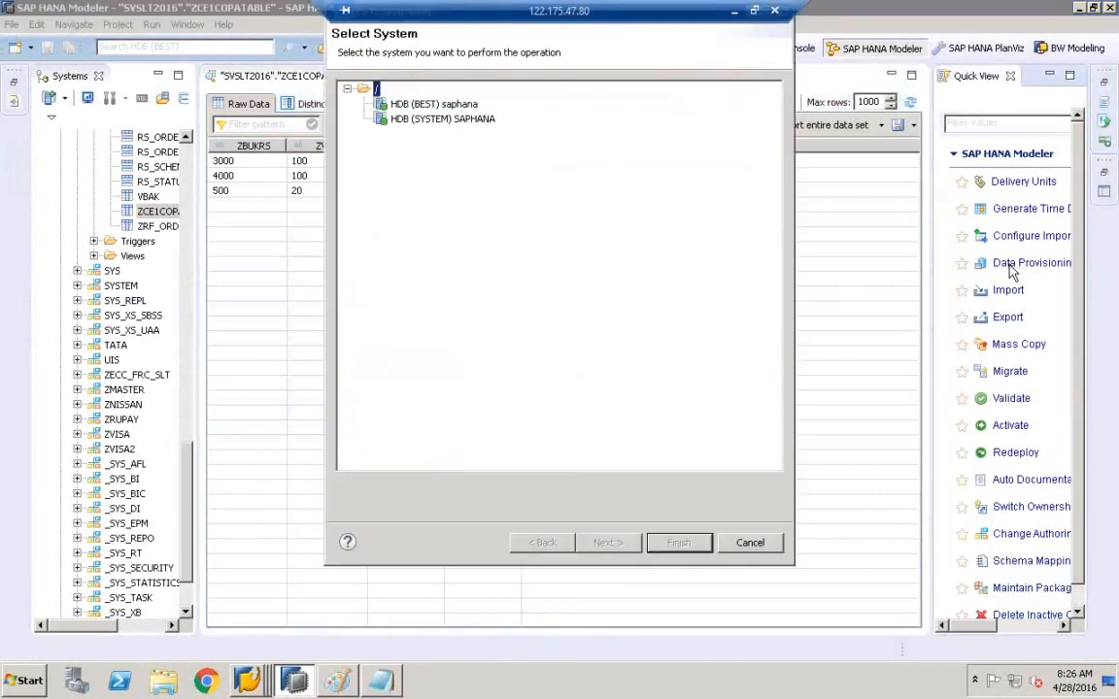
left_click(449, 120)
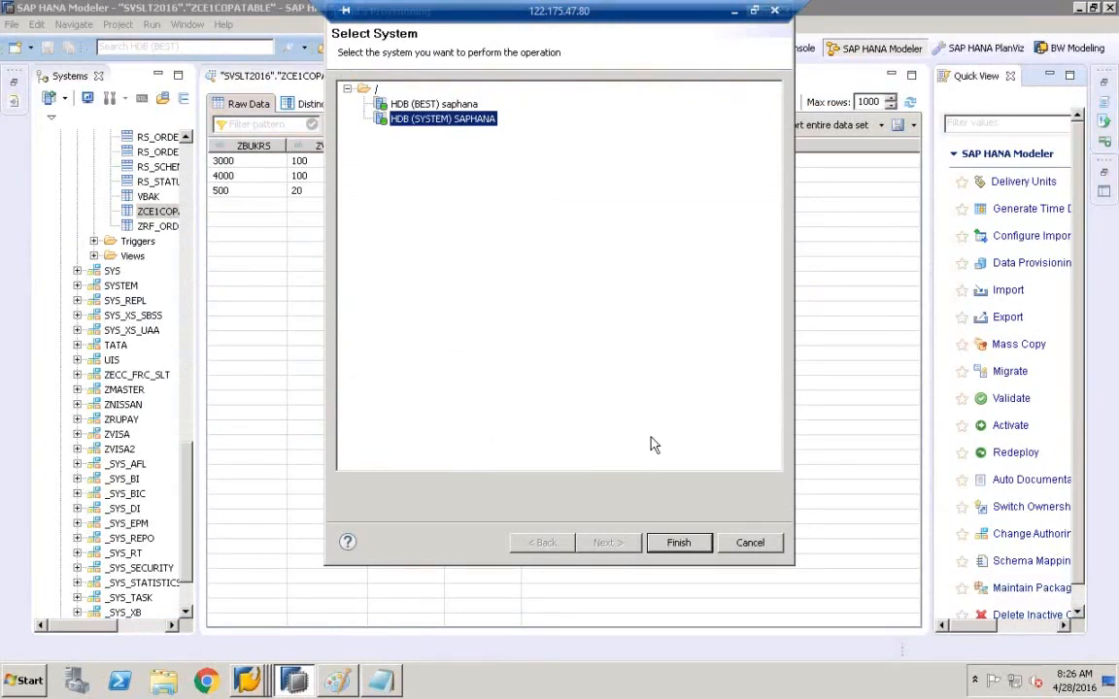
left_click(657, 541)
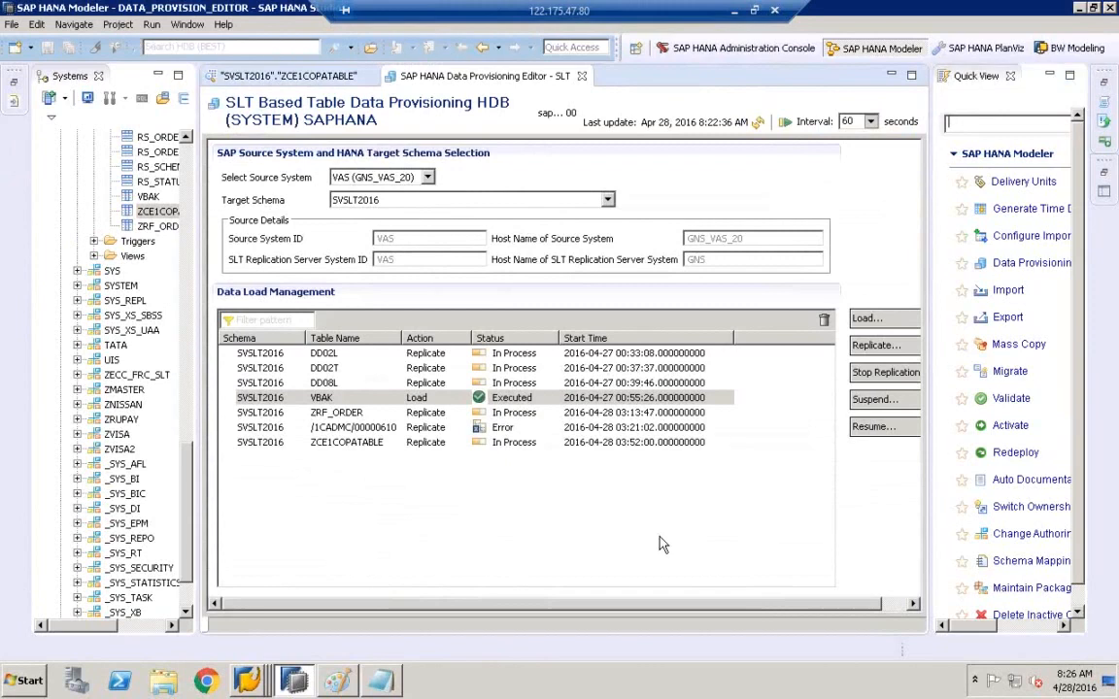
left_click_drag(756, 607, 826, 606)
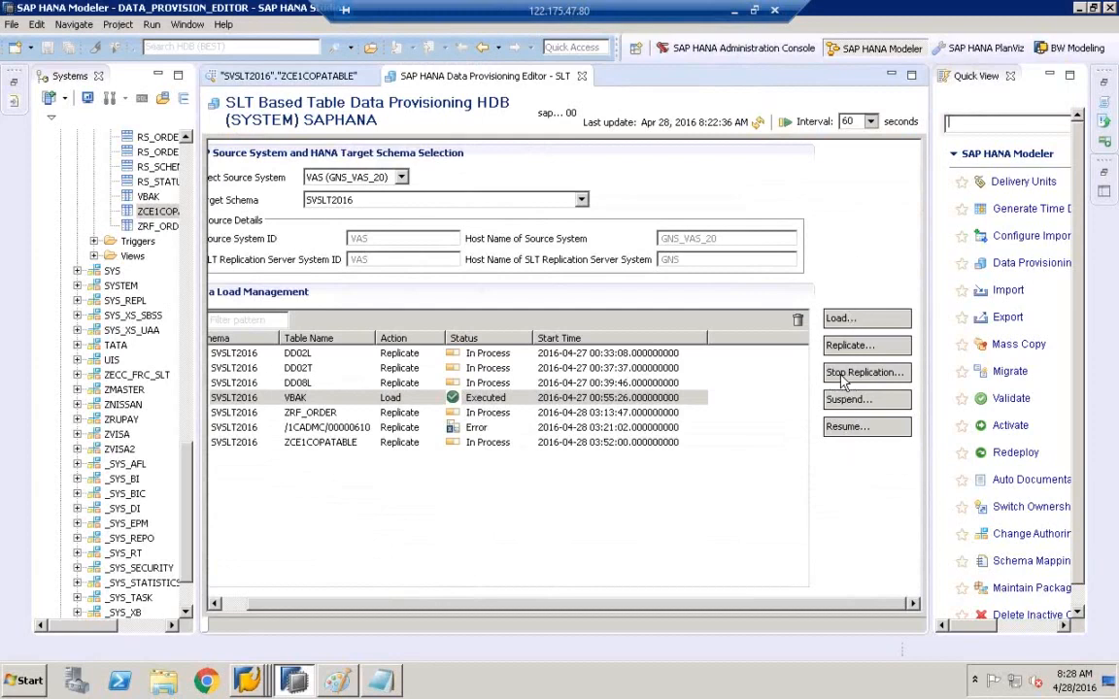
- Submit a Stop Replication request with ZCE1COPATABLE as the source table
left_click(845, 376)
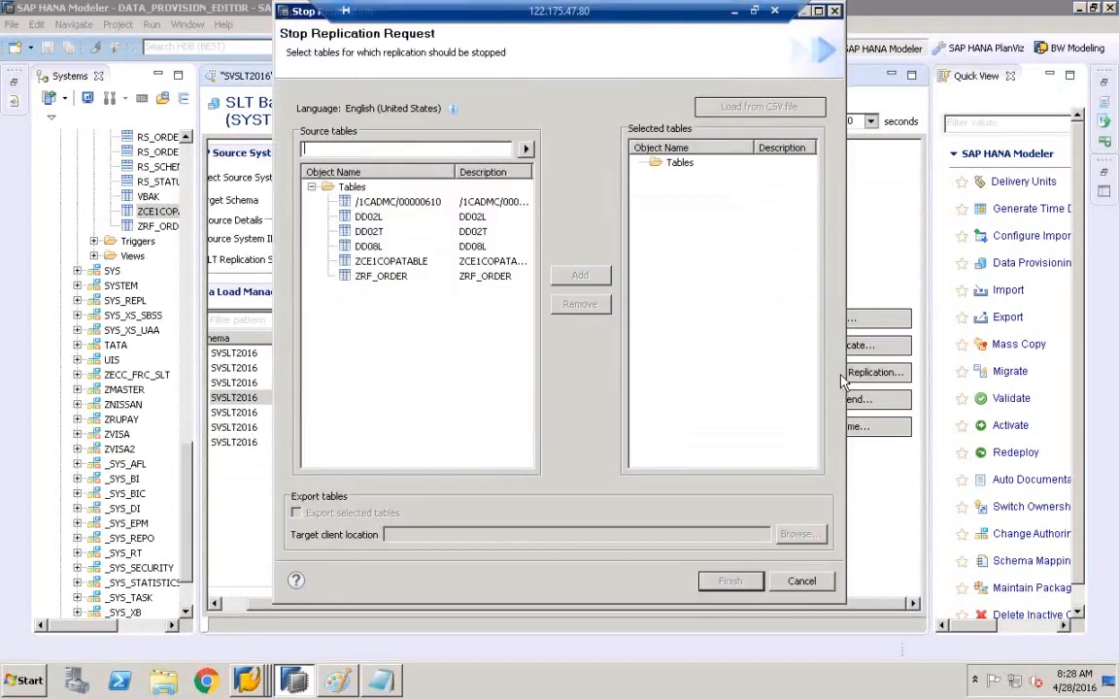
left_click(361, 262)
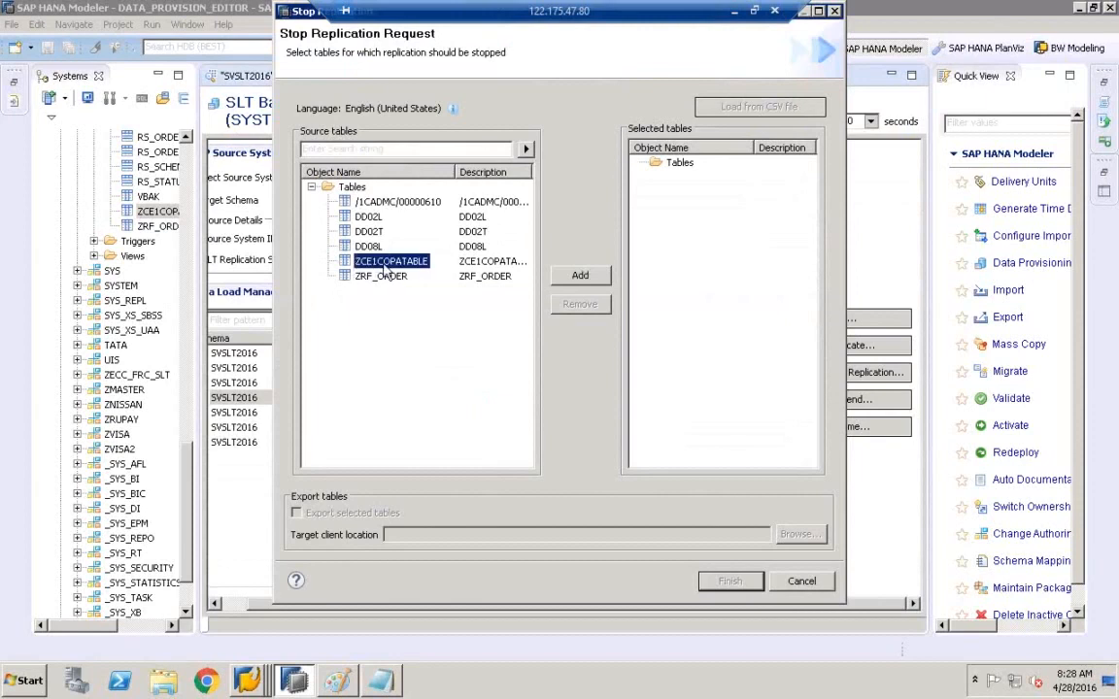
left_click(585, 280)
left_click(707, 180)
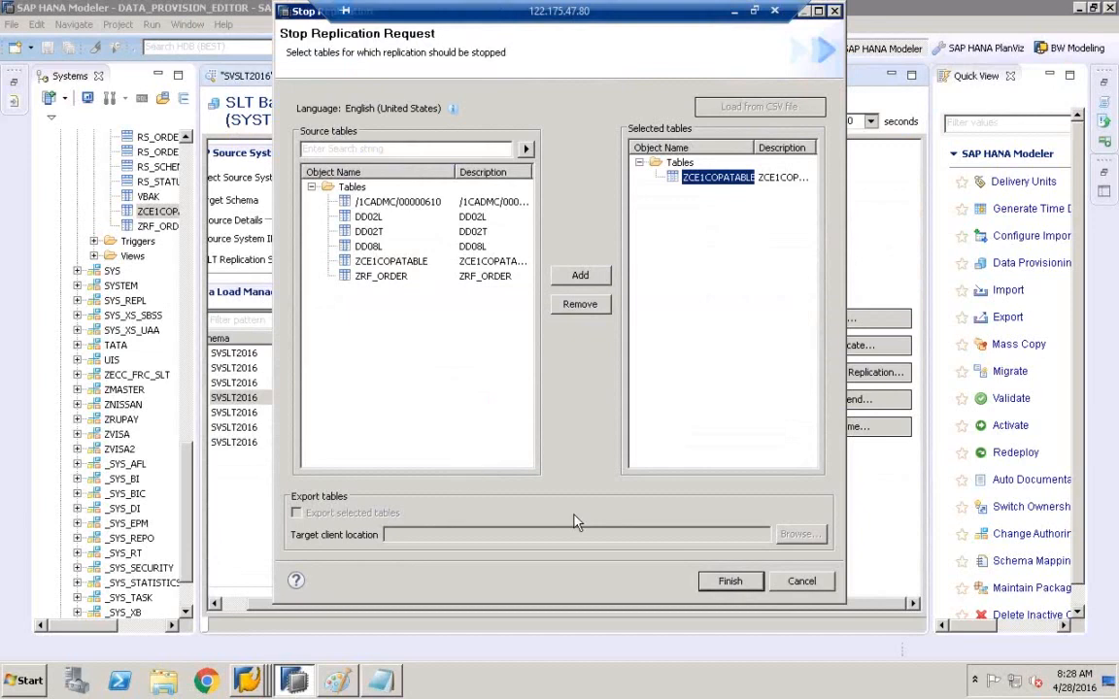
left_click(728, 582)
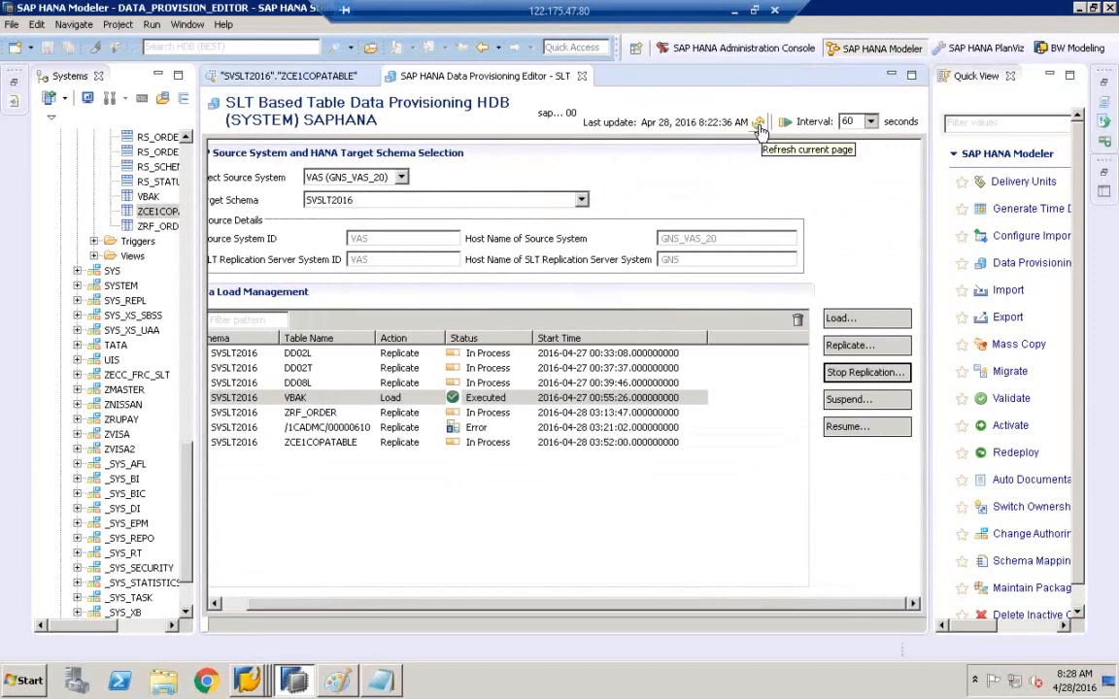
- Auto-refresh the provisioning list every 5 seconds until ZCE1COPATABLE shows Stop, Executed
left_click(872, 127)
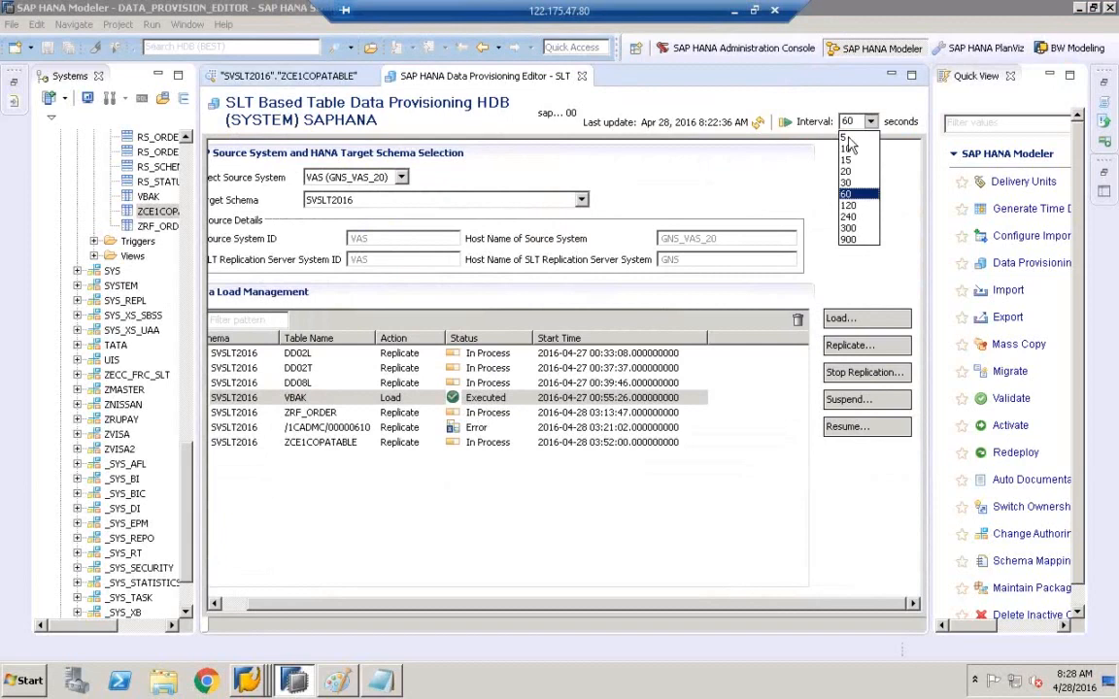
left_click(848, 138)
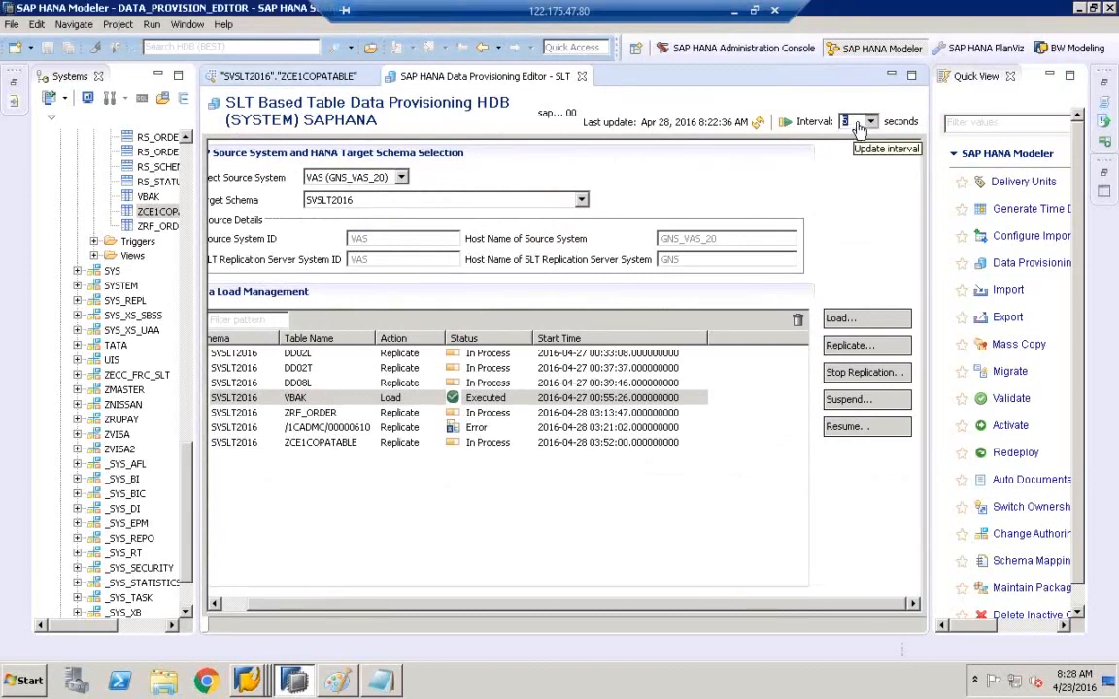
left_click(784, 123)
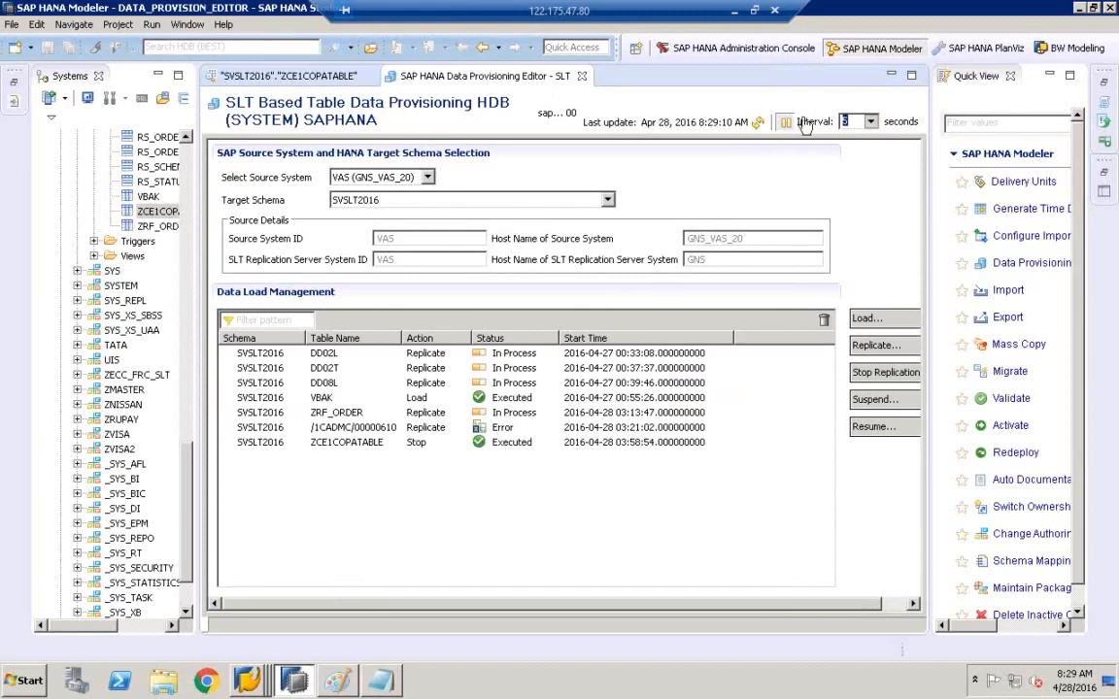
left_click(872, 123)
left_click(847, 139)
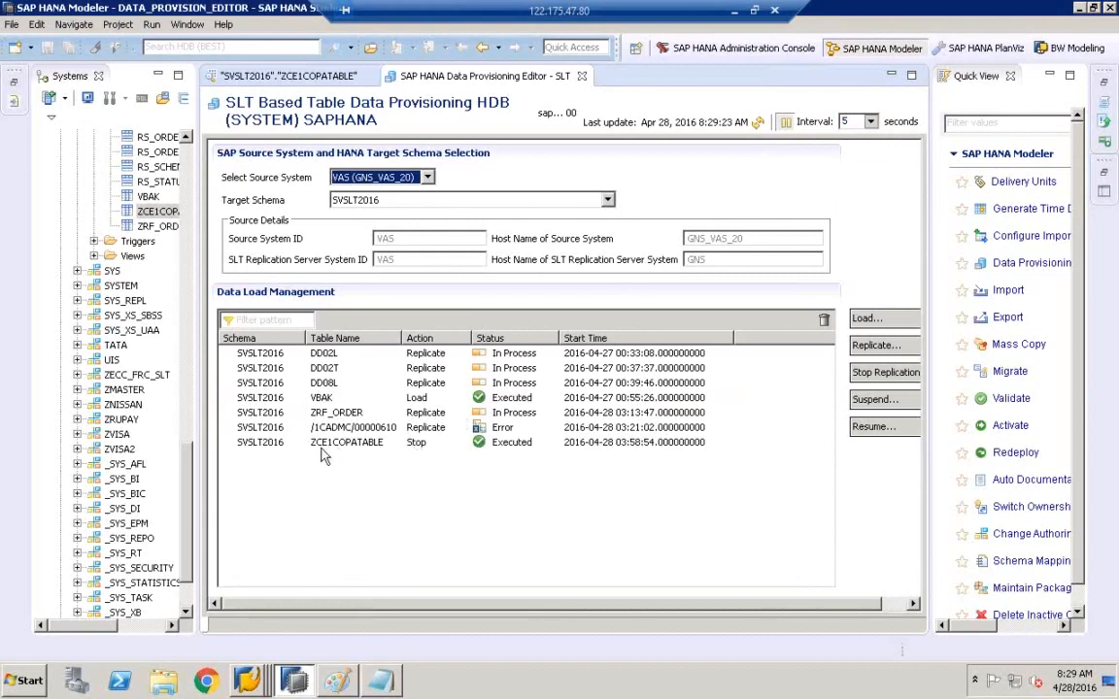
left_click(413, 449)
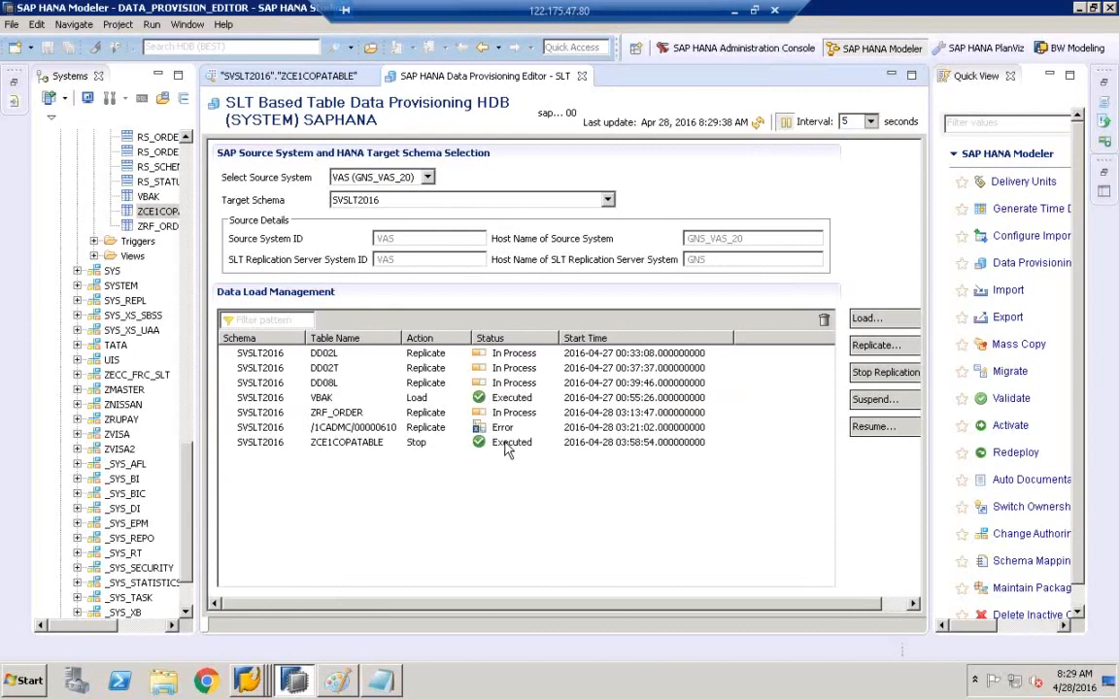
left_click(911, 75)
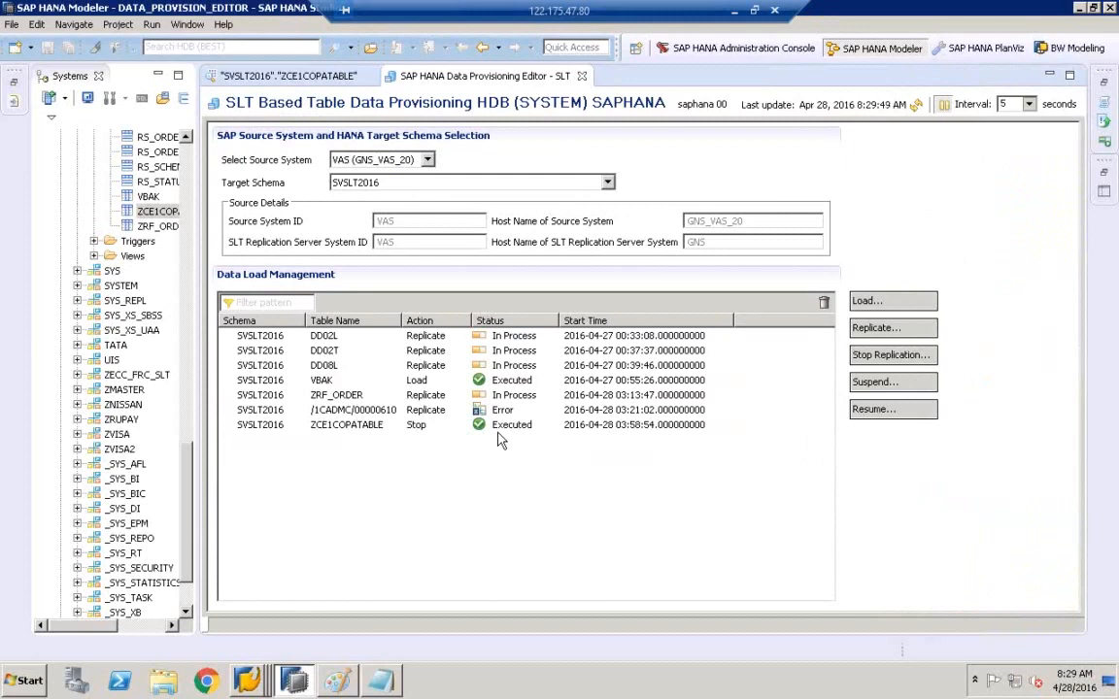
- Mark the LOGGING and DB boxes and draw a small rectangle inside SLT in the Paint diagram
left_click(337, 683)
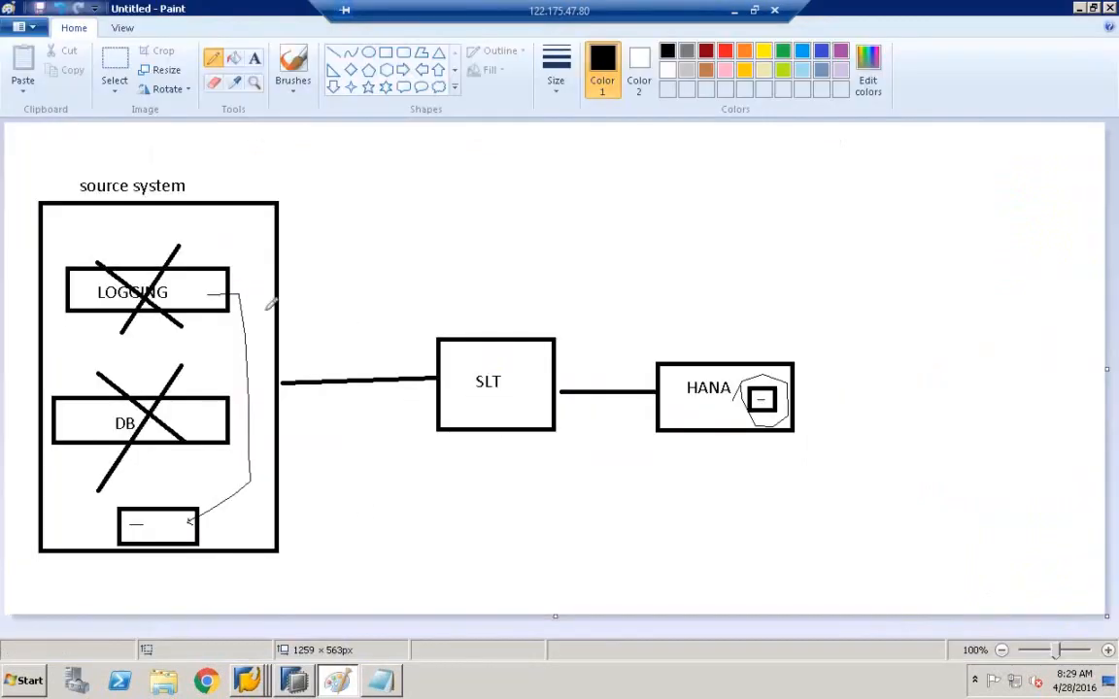
left_click_drag(179, 287, 187, 258)
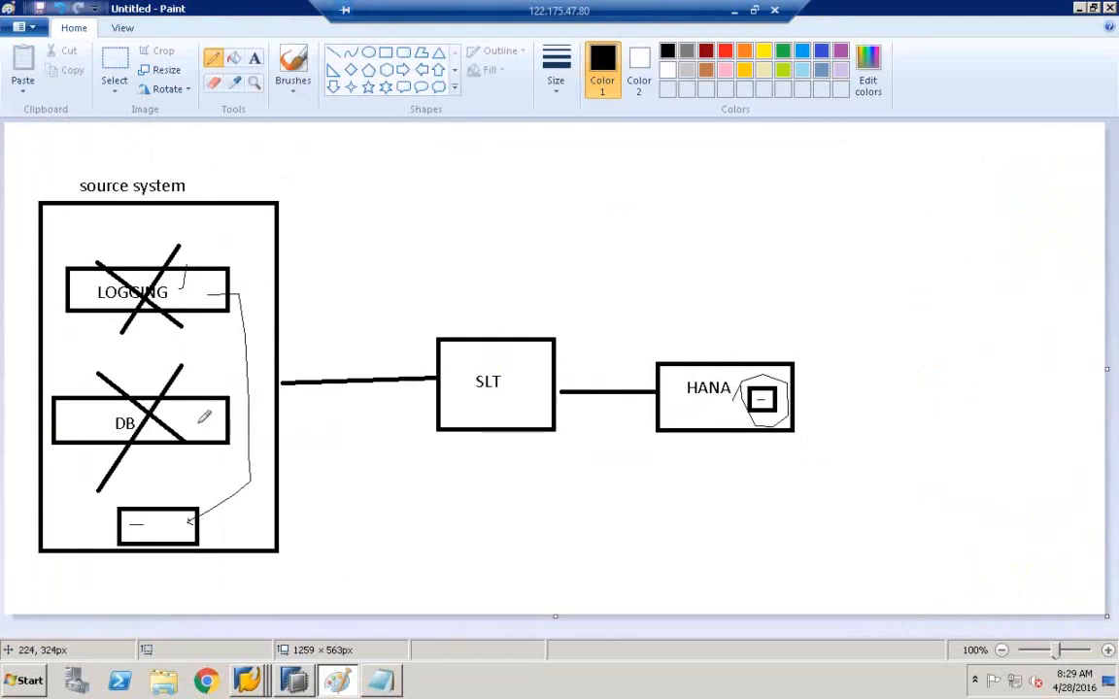
left_click_drag(187, 420, 192, 406)
left_click(385, 53)
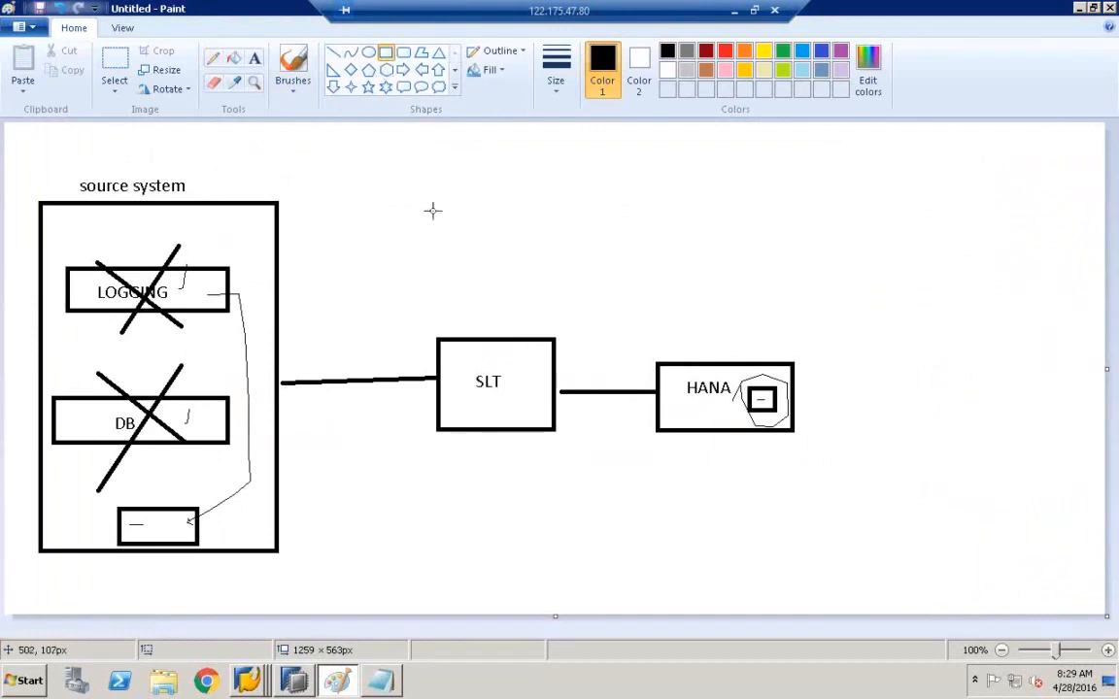
left_click_drag(503, 359, 534, 369)
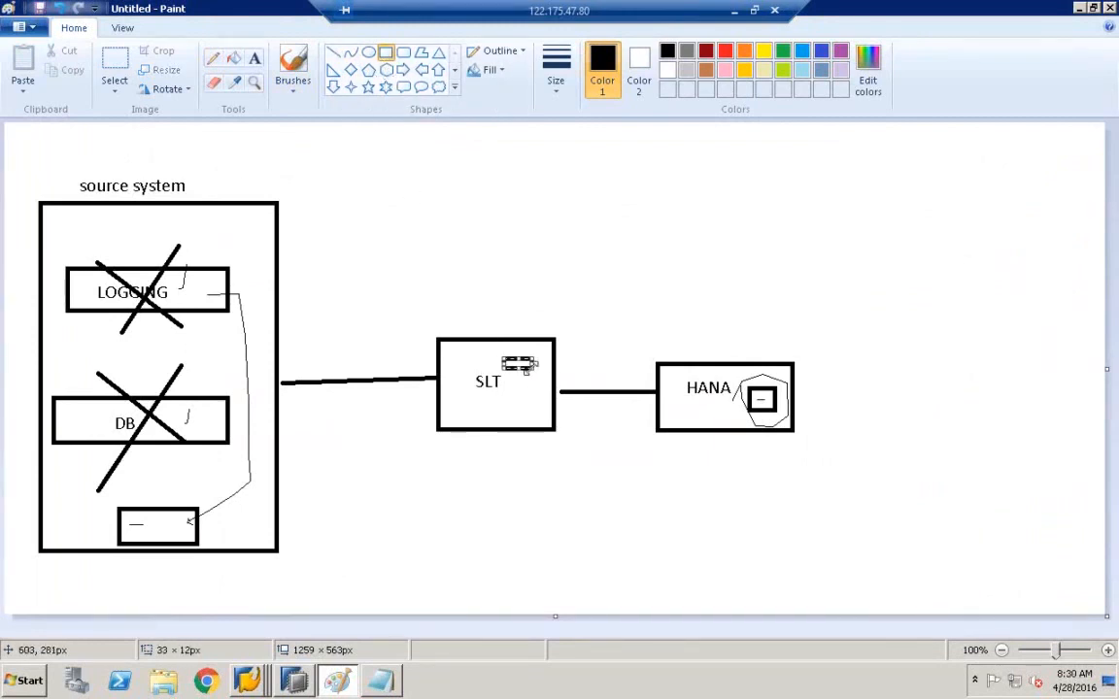
left_click(213, 57)
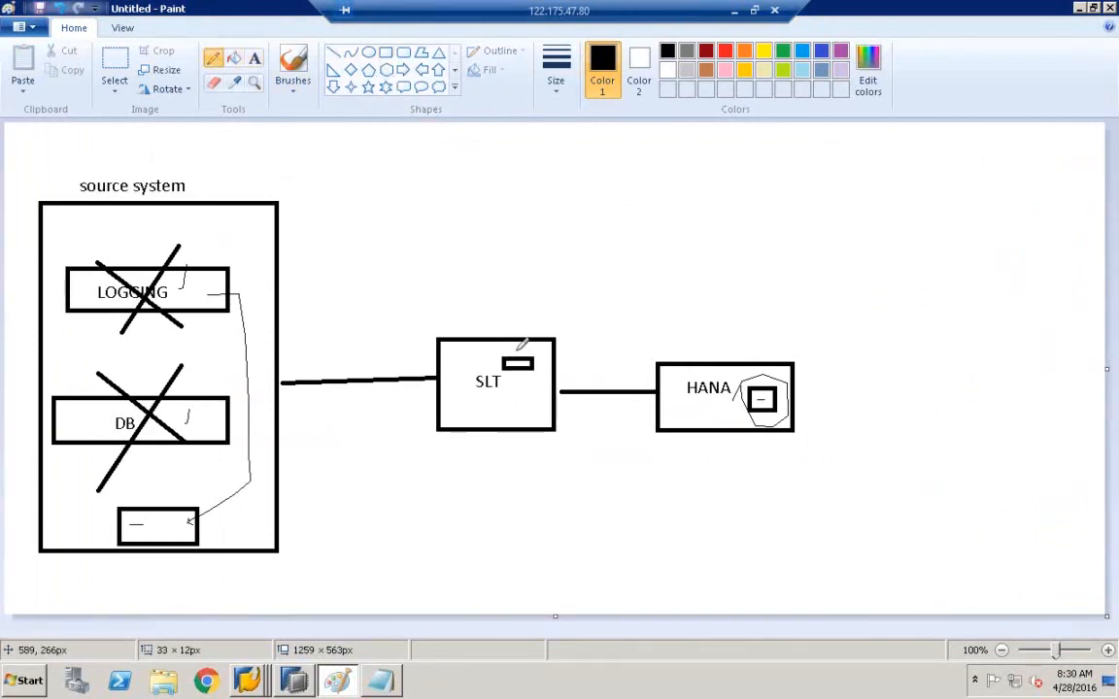
mouse_move(510, 348)
left_mouse_down()
mouse_move(518, 357)
mouse_move(525, 348)
left_mouse_up()
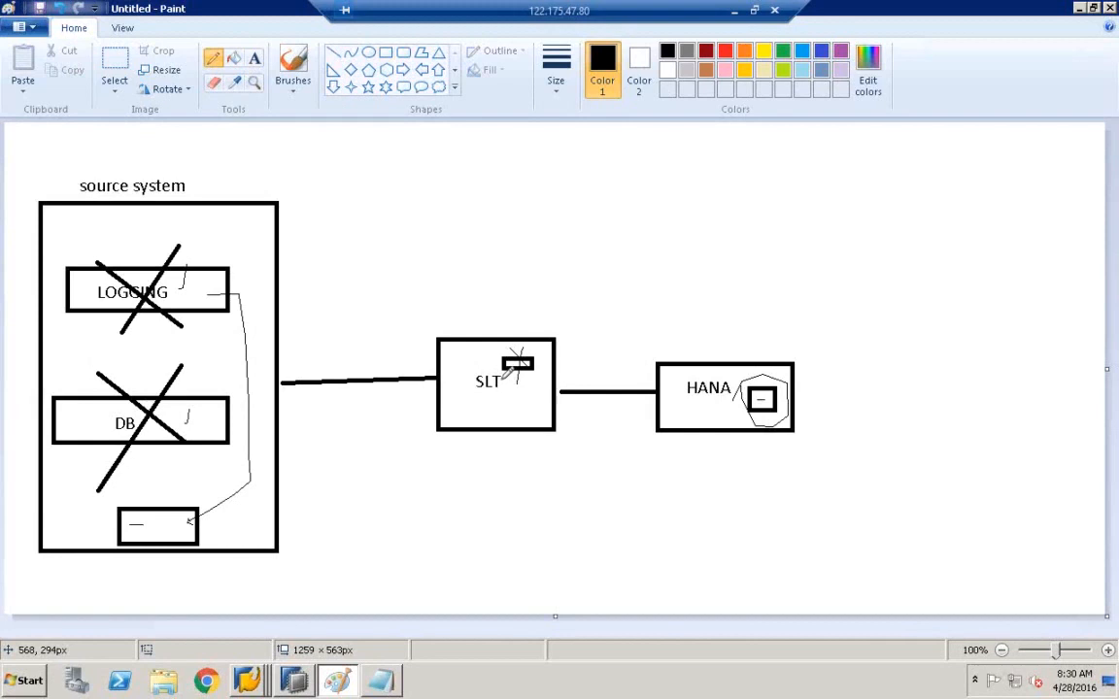
- Close the Data Provisioning dialog in the Replication Cockpit, leaving five tables without ZCE1COPATABLE
left_click(256, 674)
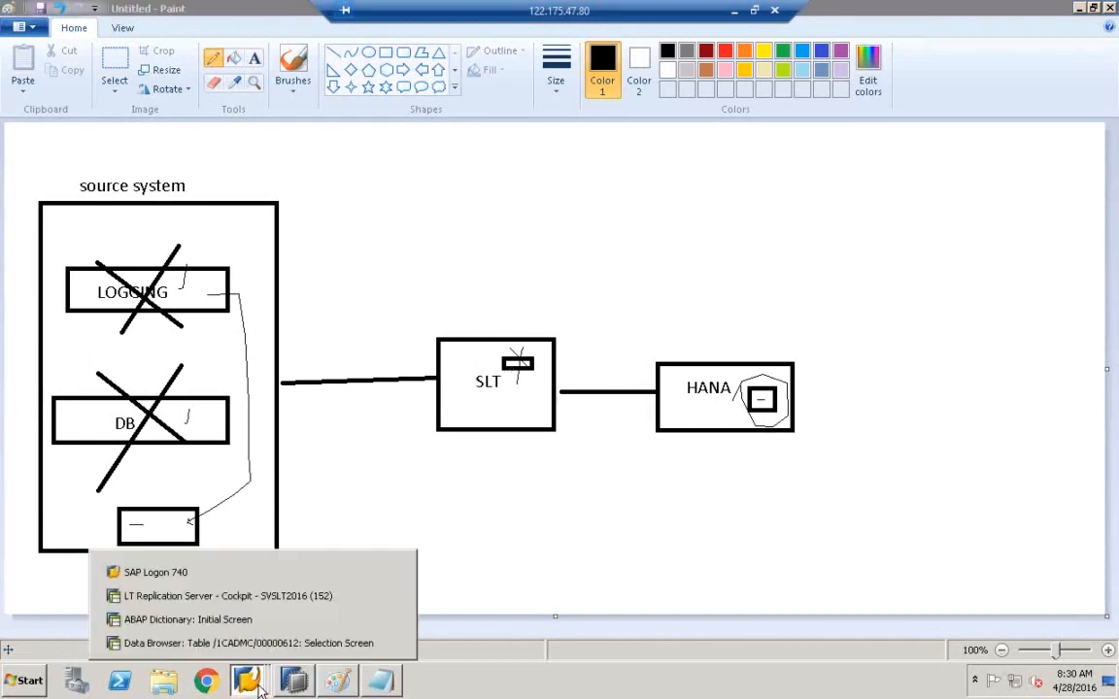
left_click(238, 597)
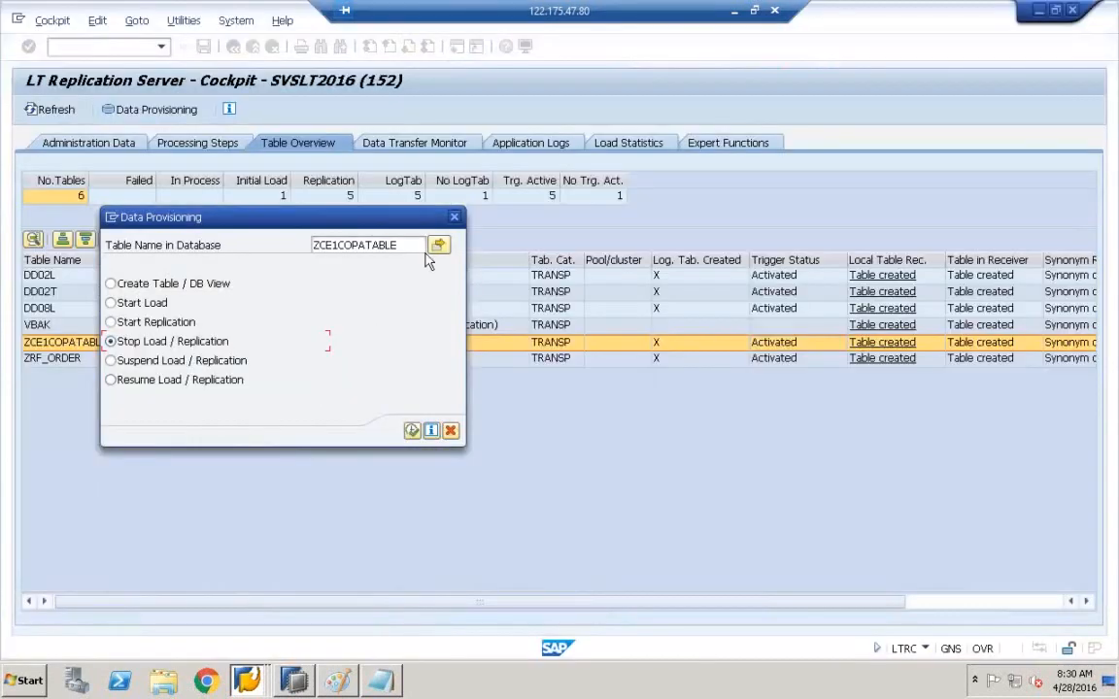
left_click(454, 218)
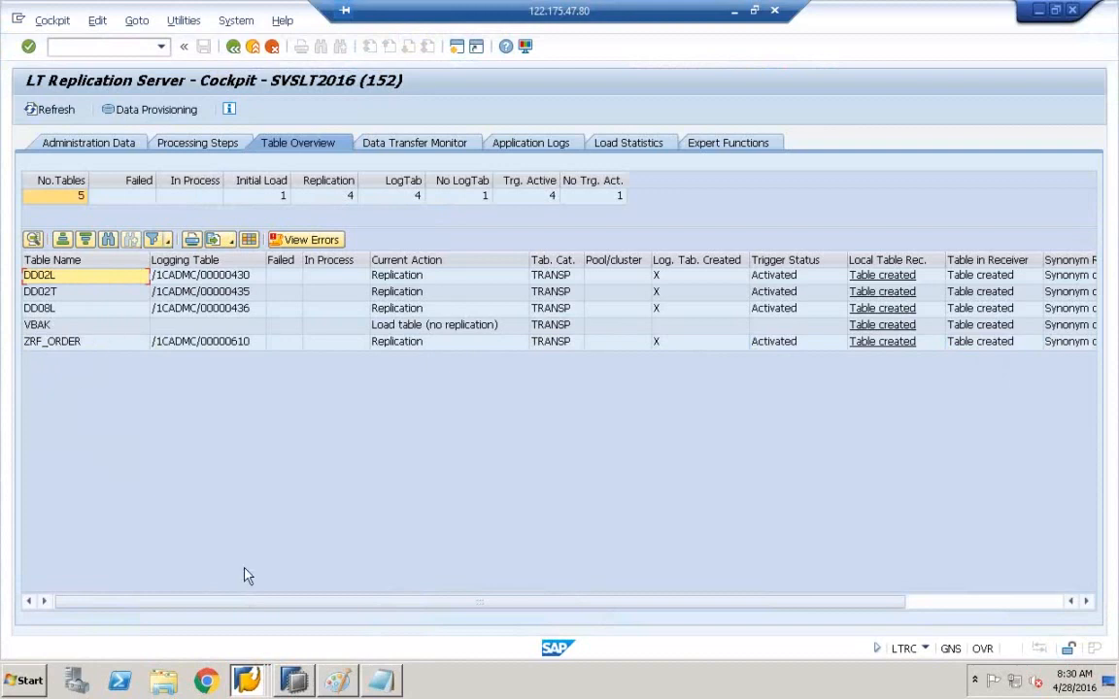
- Try to display logging table /1CADMC/00000612 from the ABAP Dictionary start screen
left_click(251, 684)
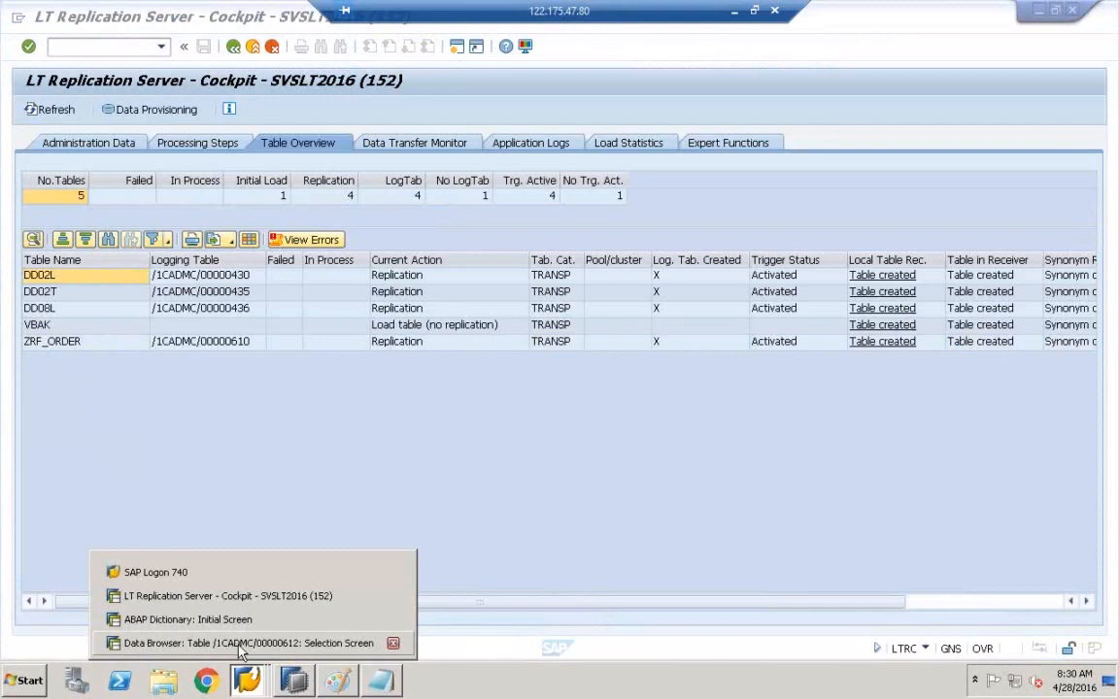
left_click(241, 645)
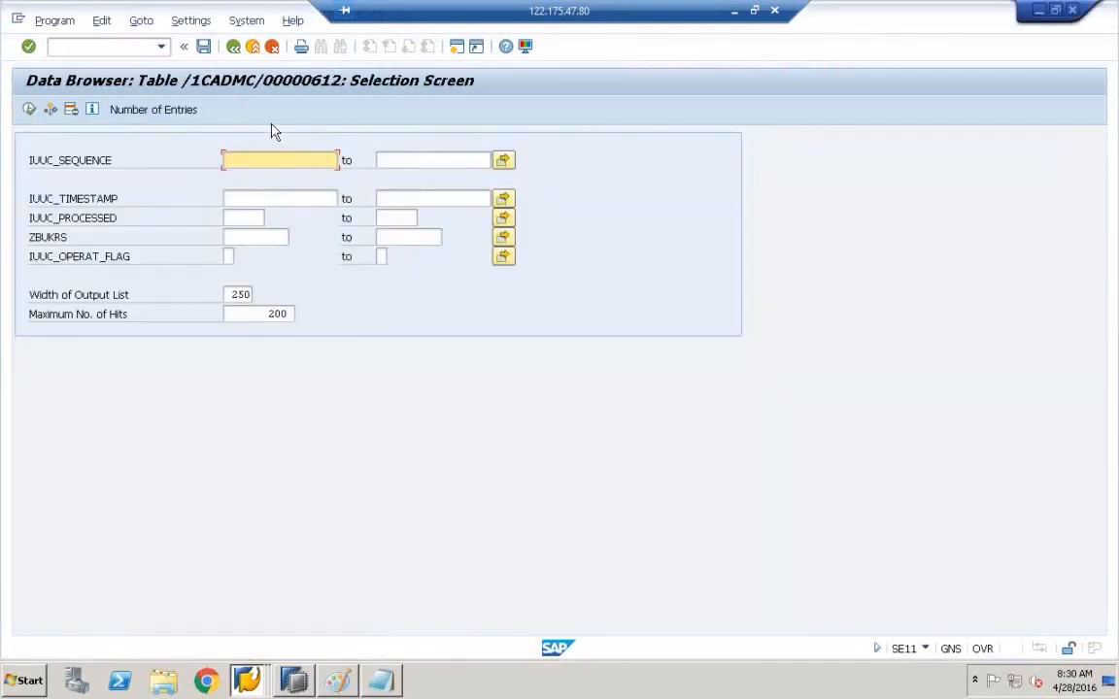
left_click(236, 48)
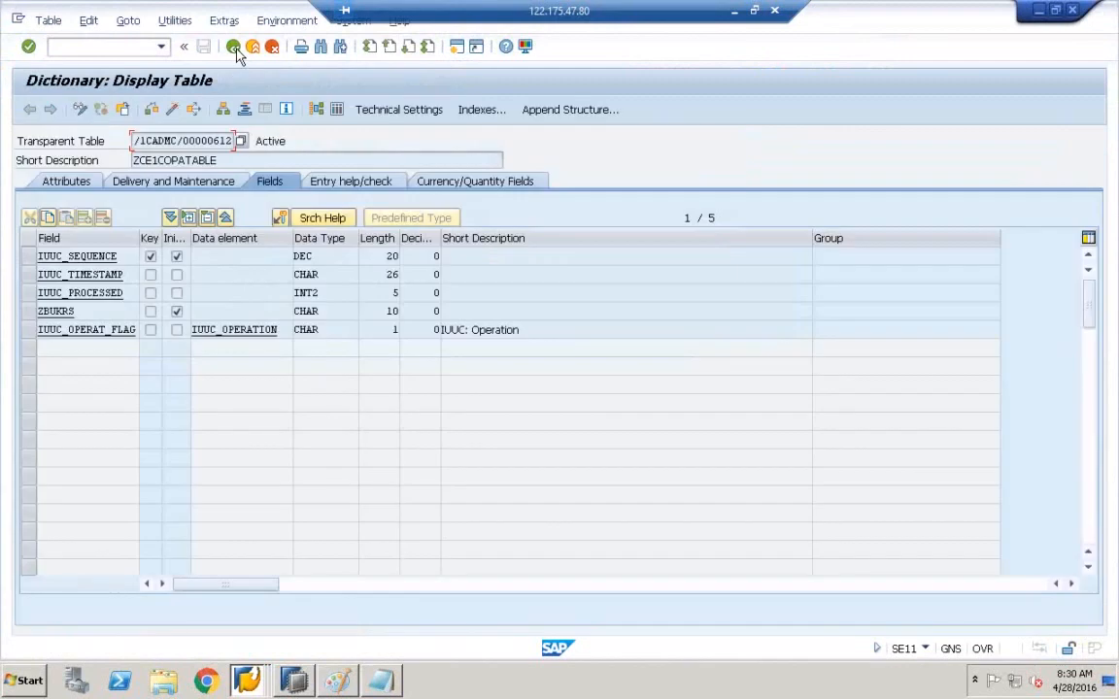
left_click(236, 48)
left_click(88, 375)
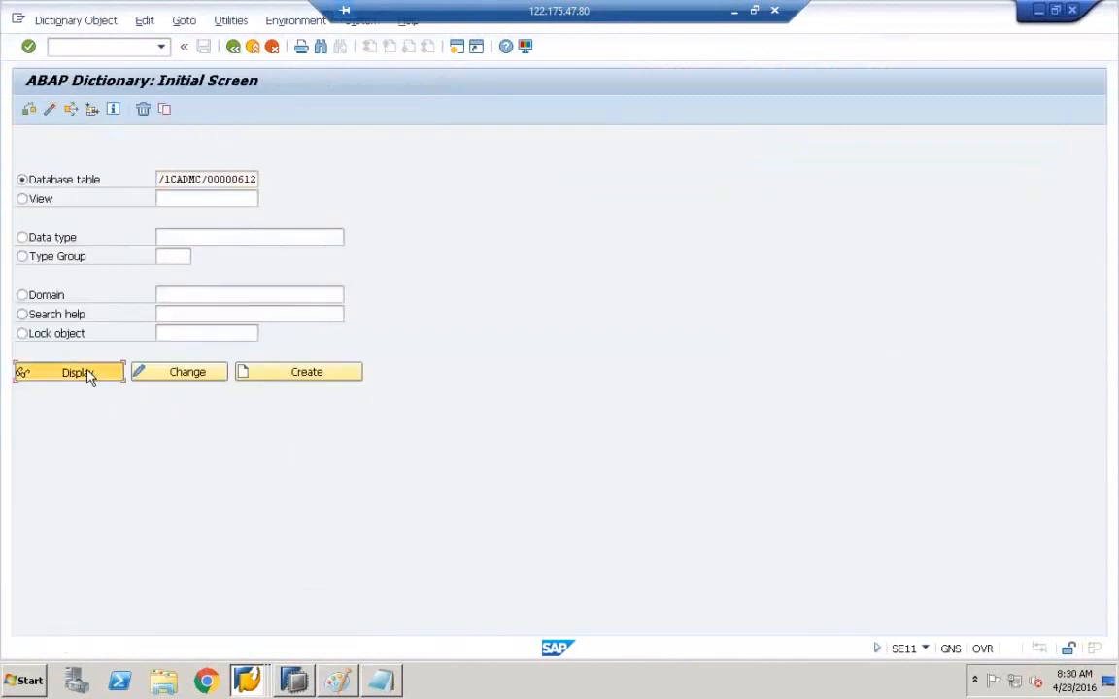
left_click(75, 377)
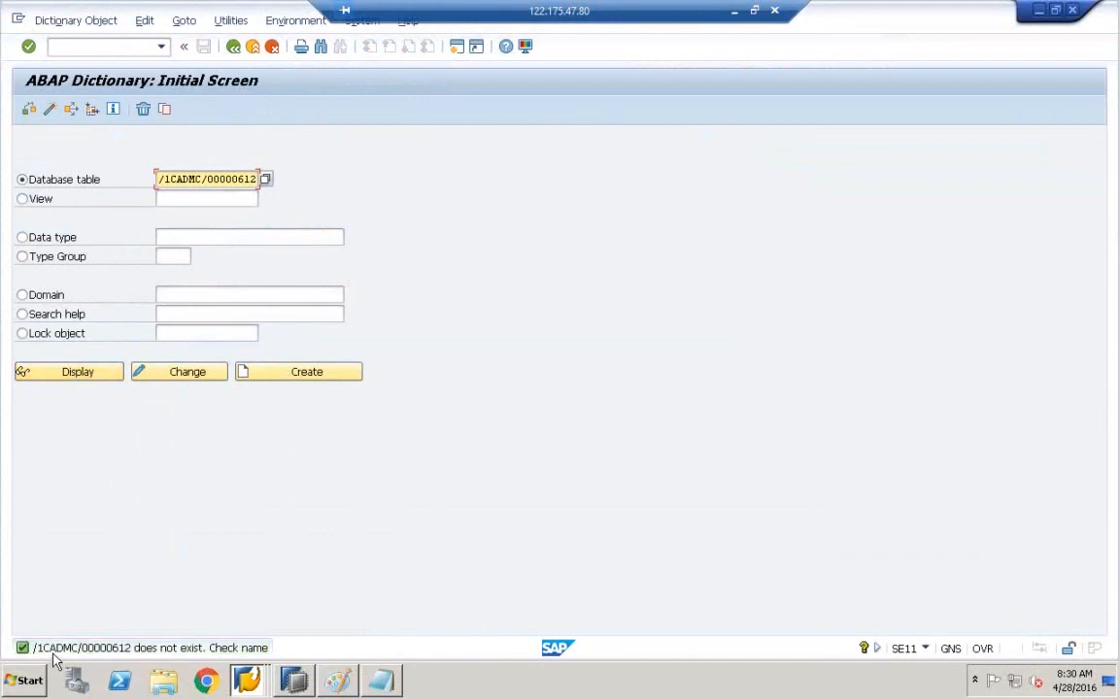
- Read the long text explaining the table does not exist, then close it
double_click(56, 651)
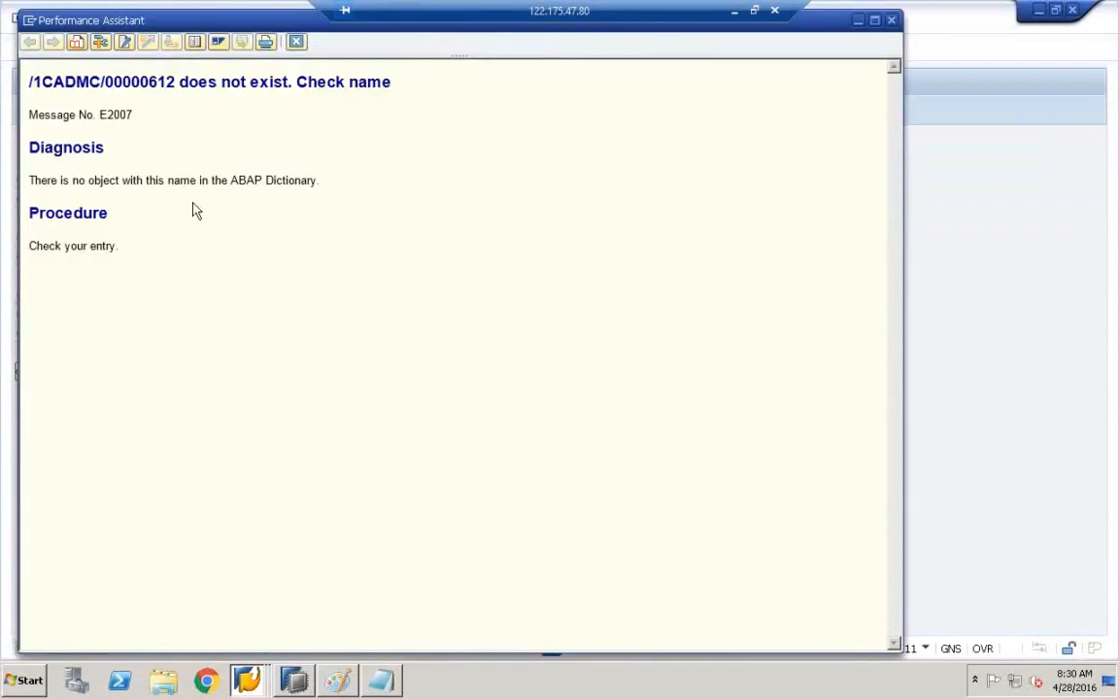
left_click_drag(34, 81, 409, 84)
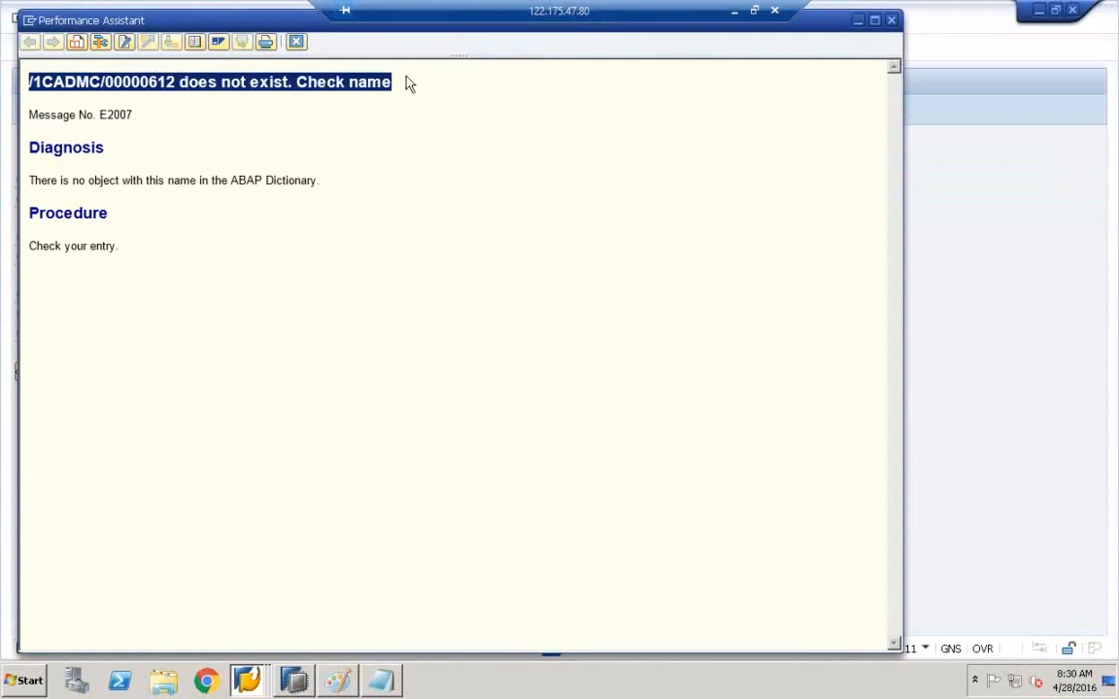
left_click_drag(31, 180, 361, 170)
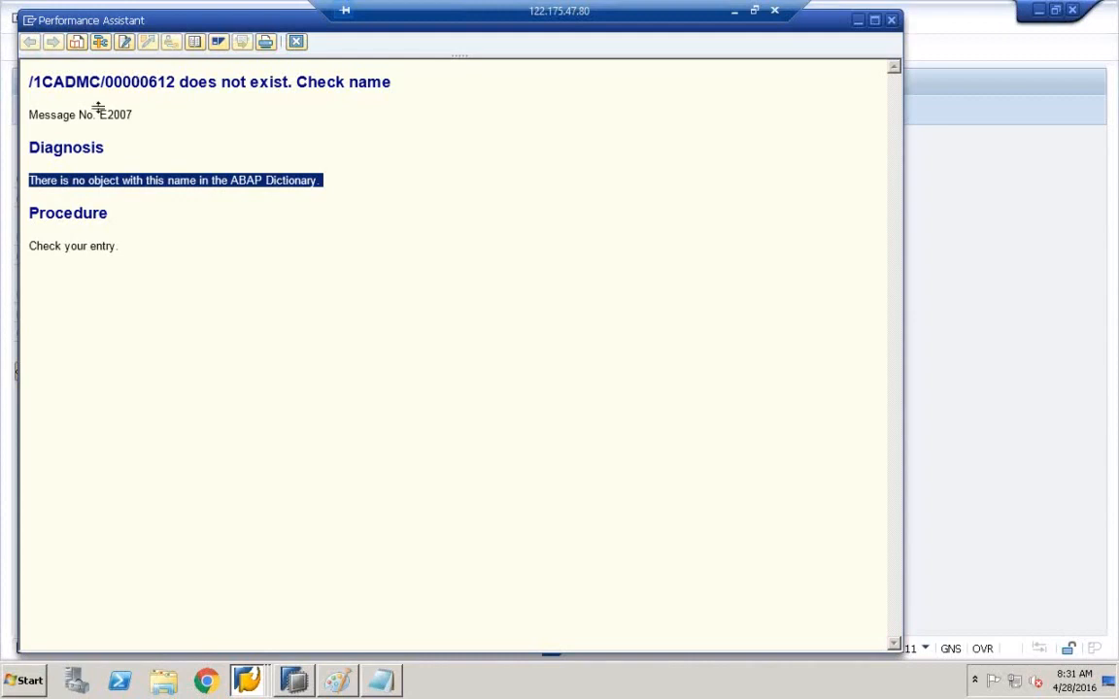
left_click(297, 43)
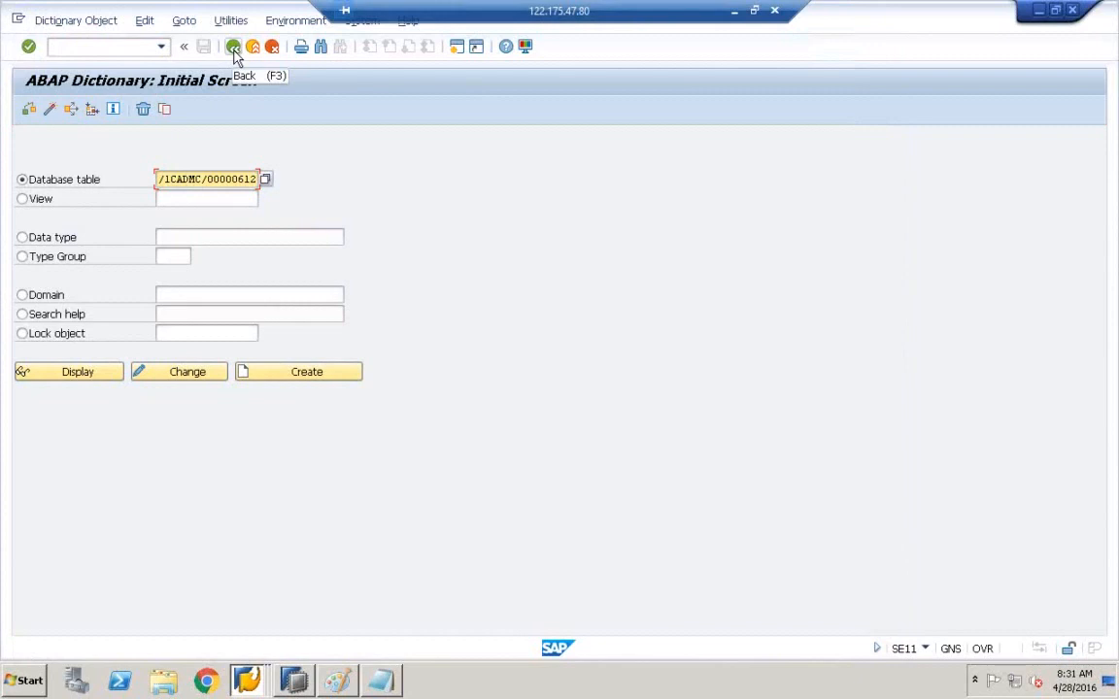
- In HANA Studio, widen the Systems pane and open a data preview of ZCE1COPATABLE
left_click(234, 49)
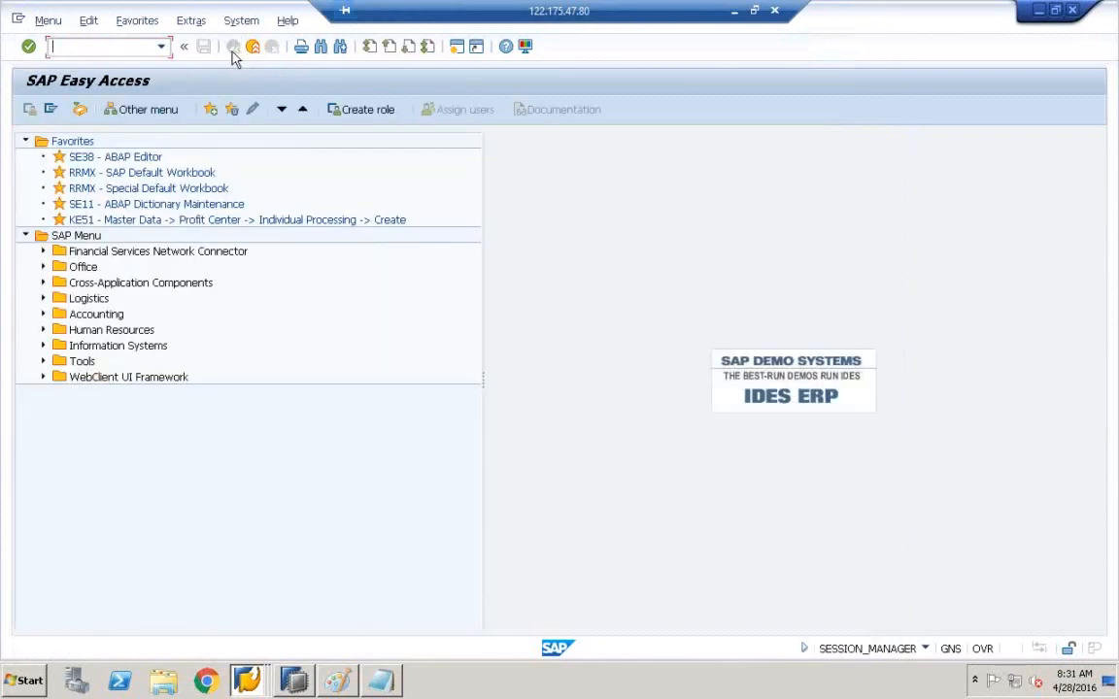
left_click(246, 680)
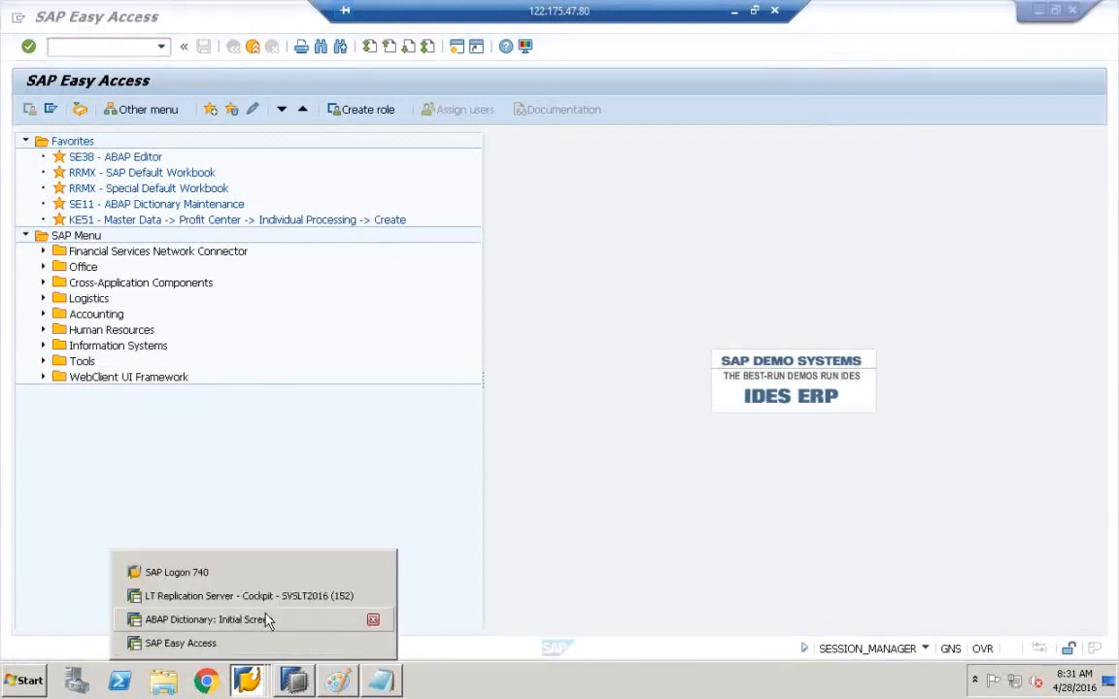
left_click(294, 680)
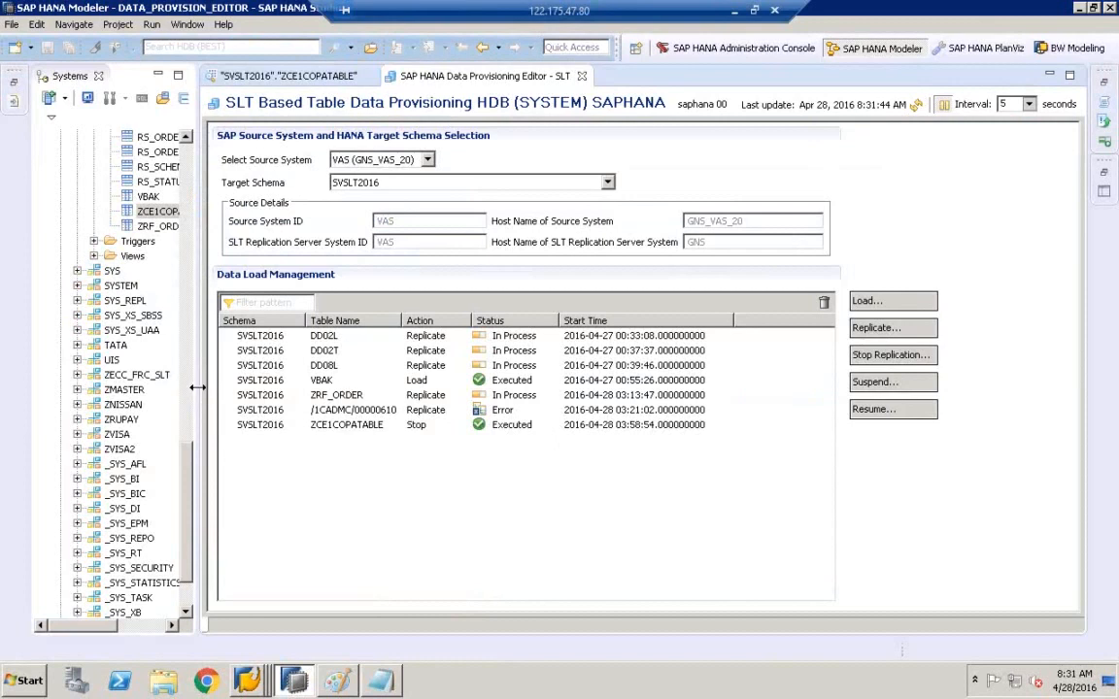
left_click_drag(197, 386, 289, 387)
left_click_drag(278, 485, 279, 436)
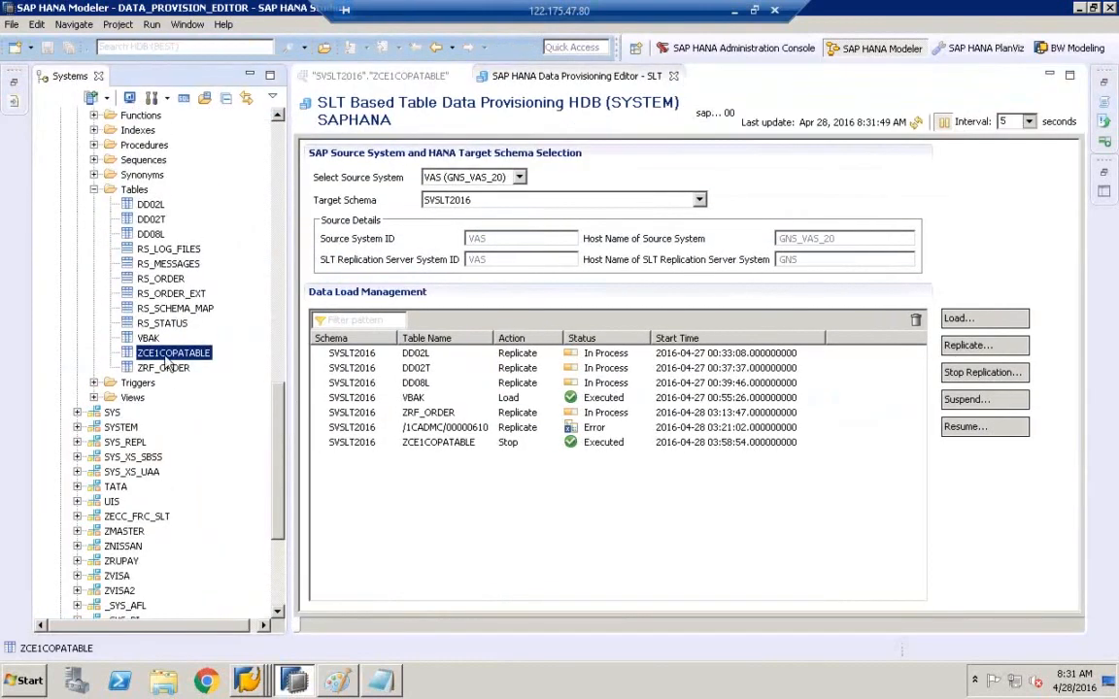
right_click(166, 360)
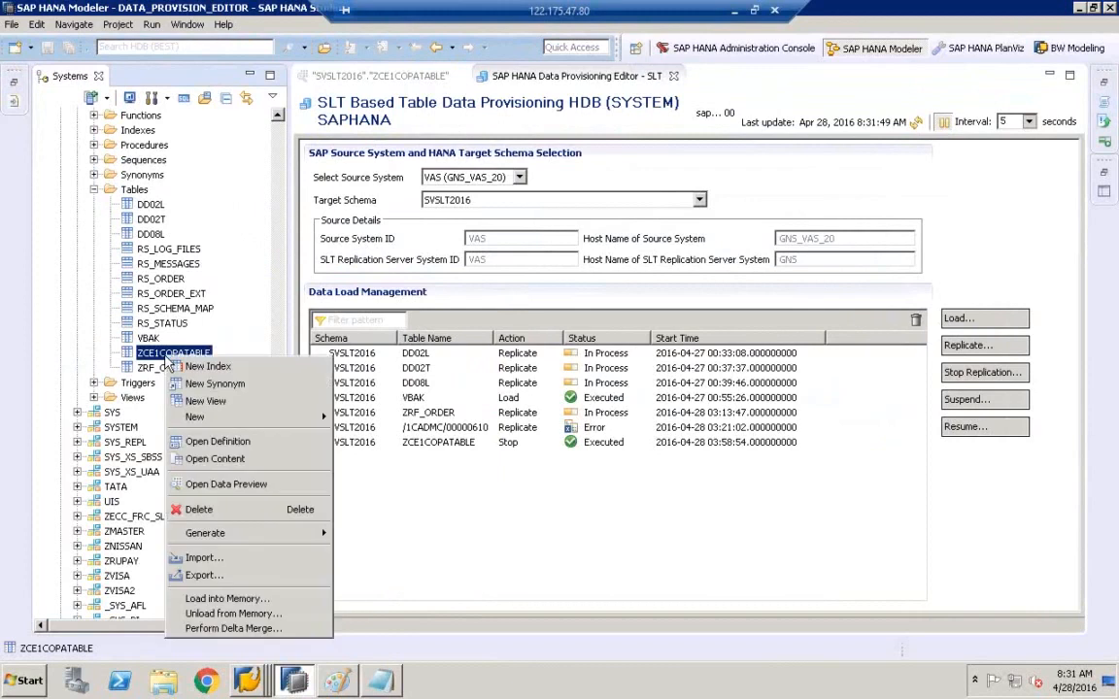
left_click(241, 492)
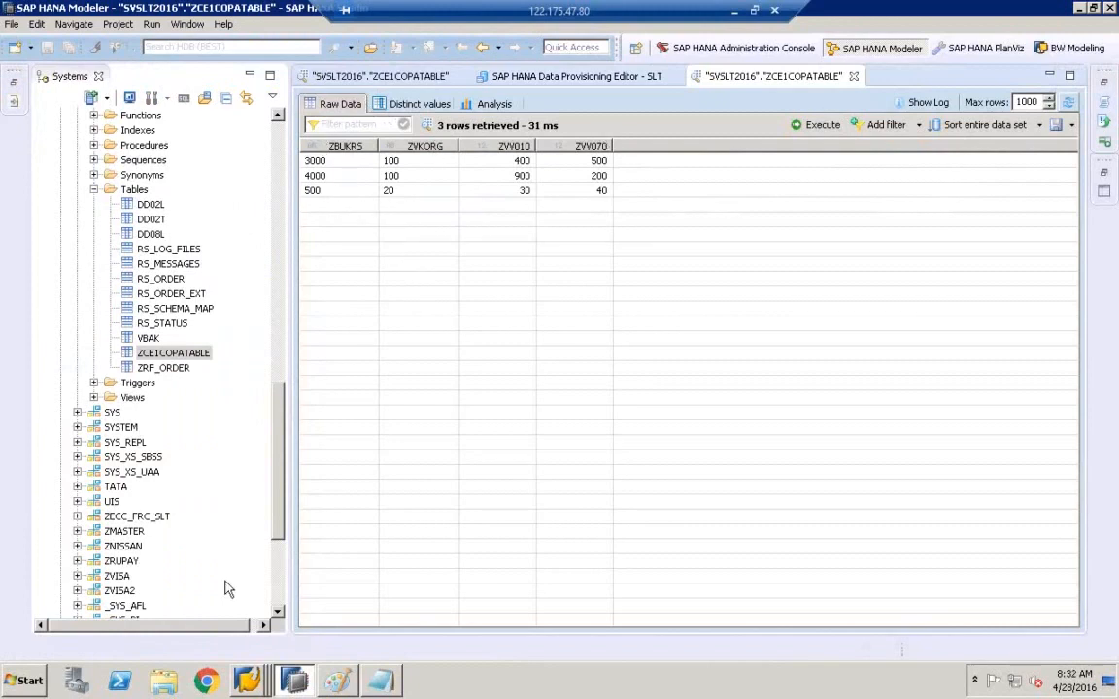
- From SAP Easy Access, start SE11 and clear the previous table name
left_click(257, 685)
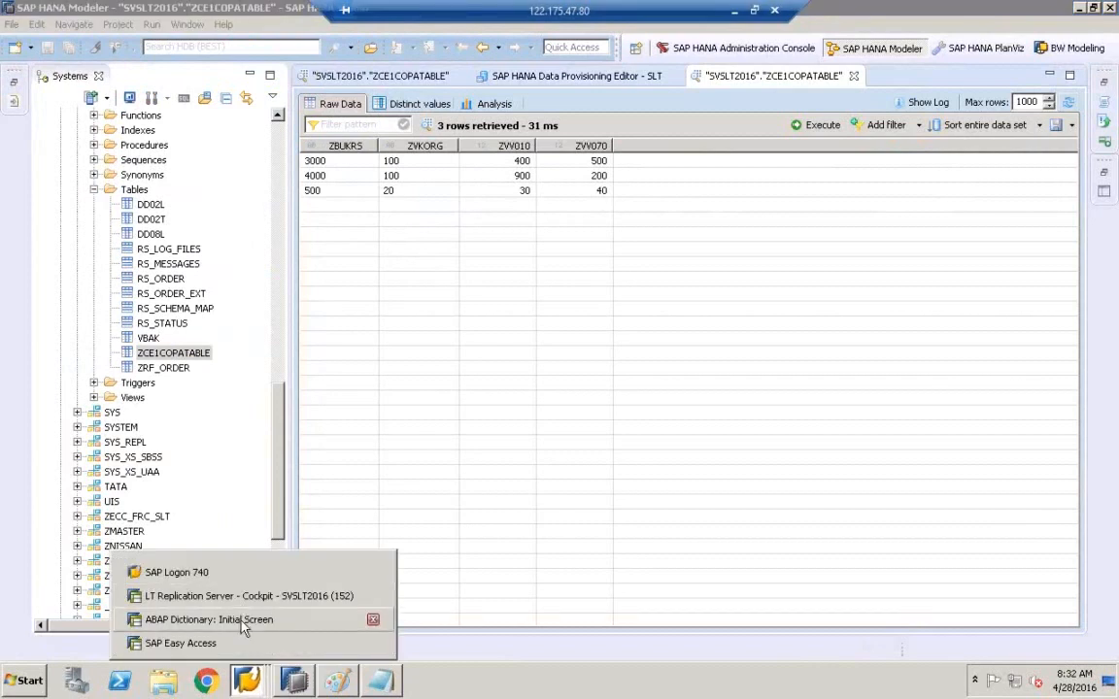
left_click(194, 643)
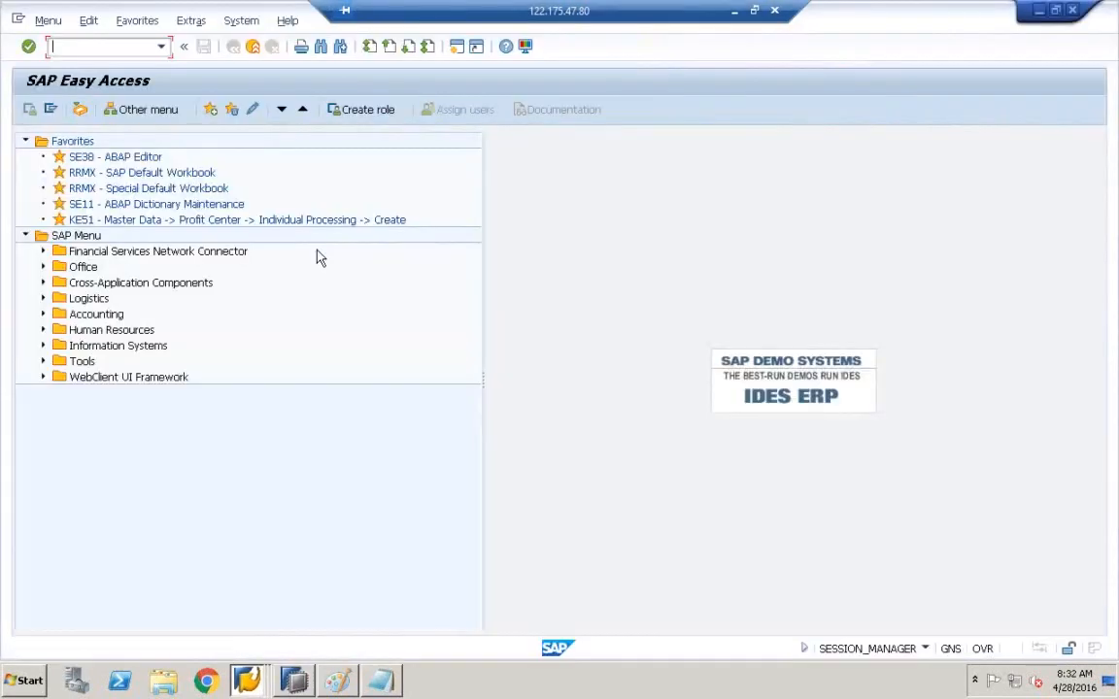
type("se11")
key("Return")
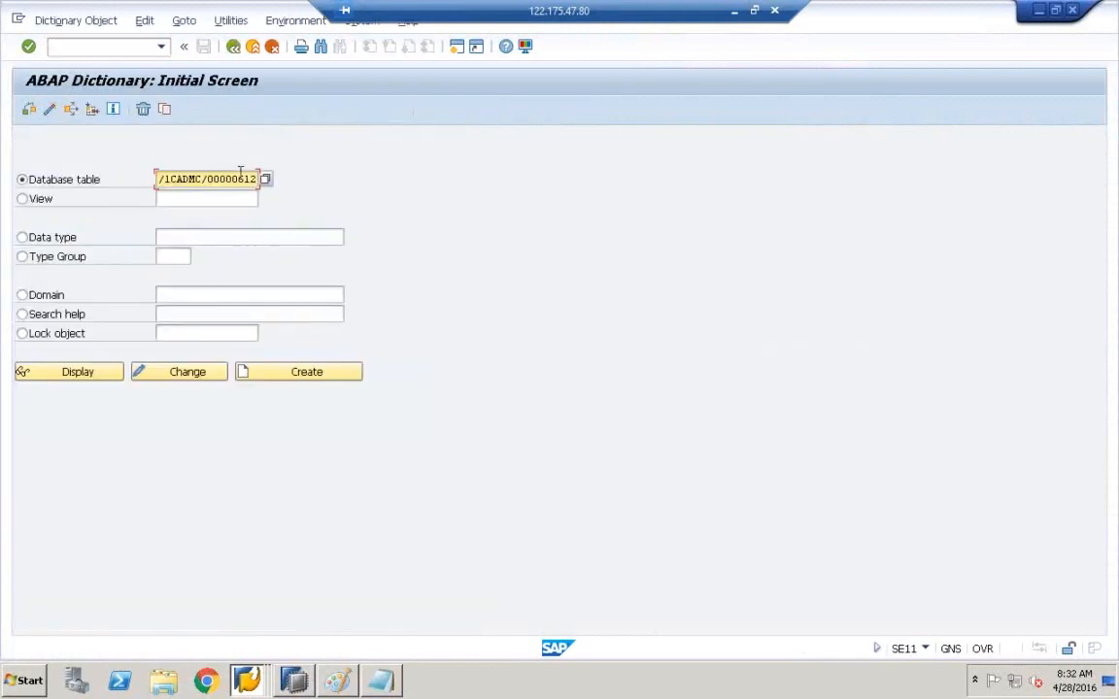
left_click_drag(160, 181, 300, 178)
key("ctrl+c")
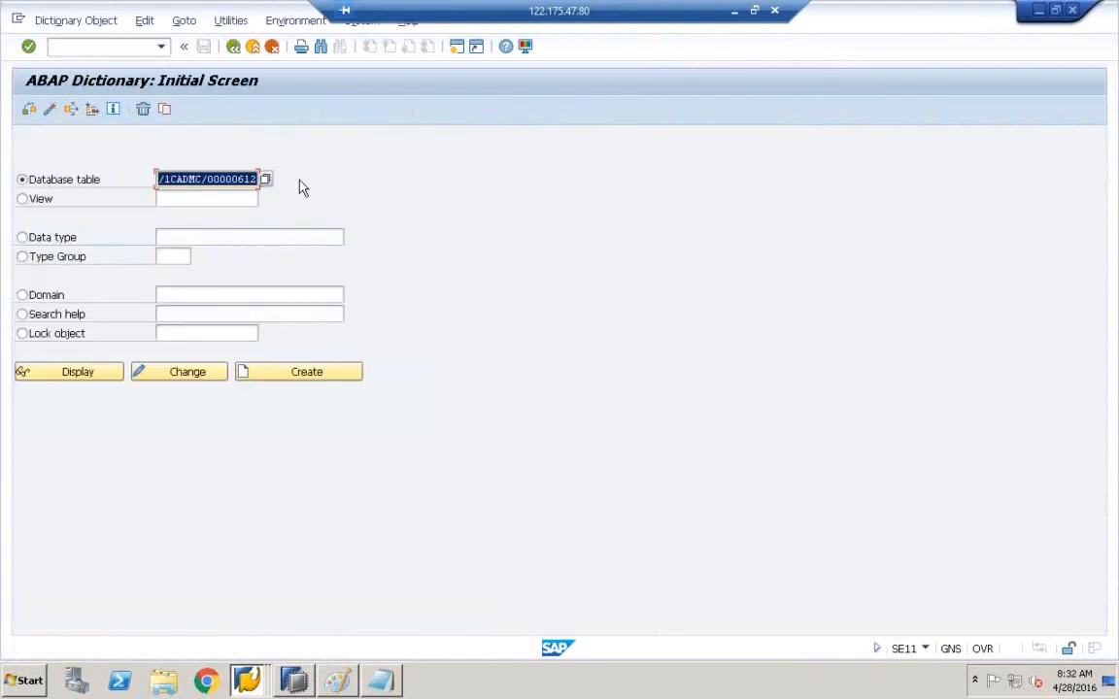
key("BackSpace")
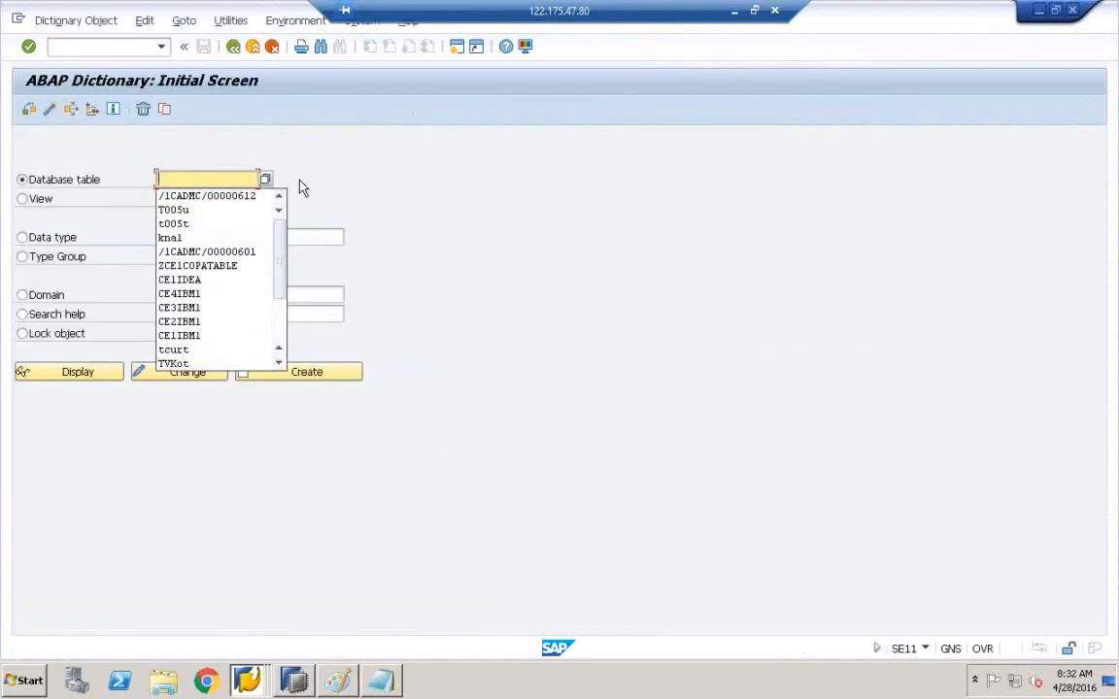
- List ZCE1COPATABLE's entries and shrink the SAP window beside the HANA preview
left_click(187, 270)
left_click(87, 383)
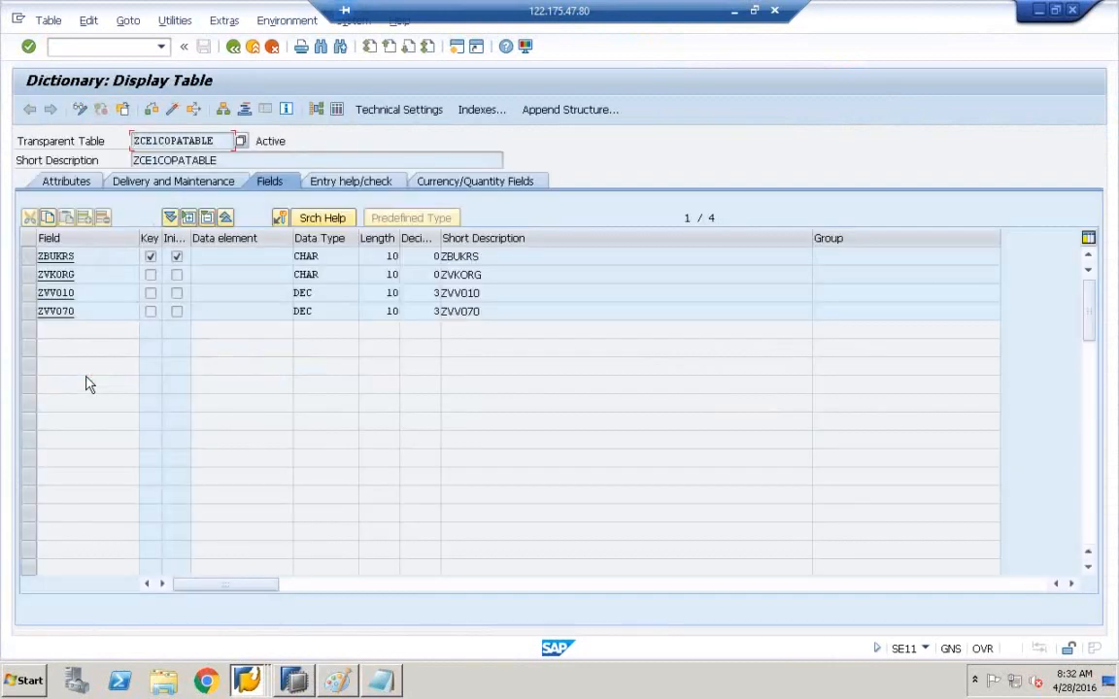
left_click(337, 114)
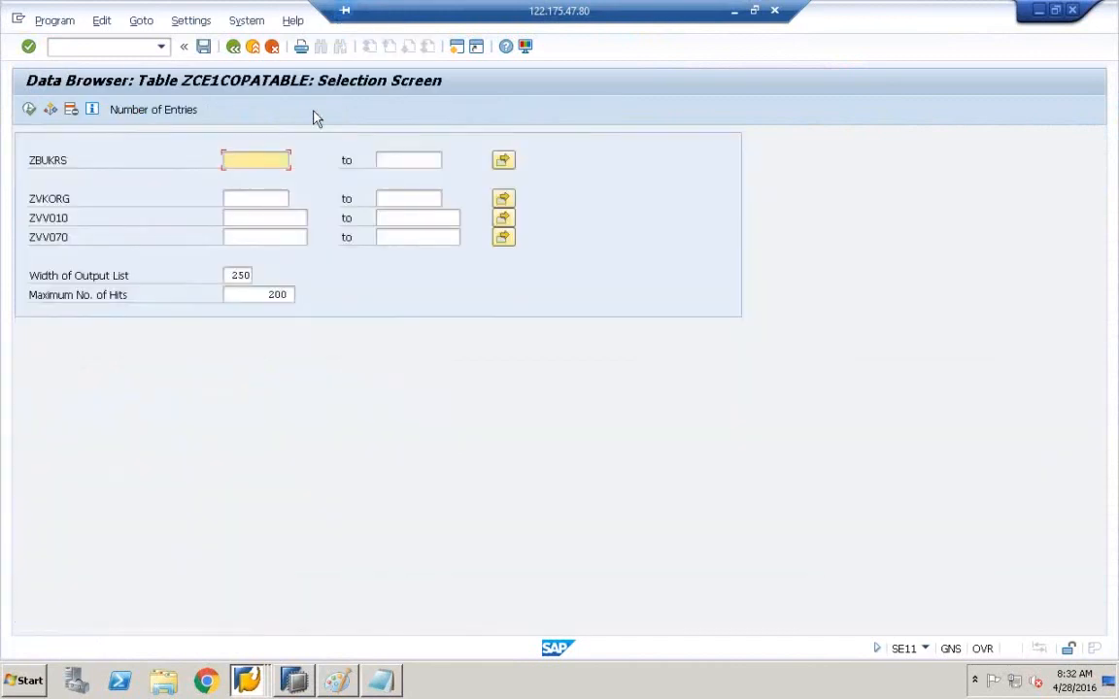
left_click(29, 109)
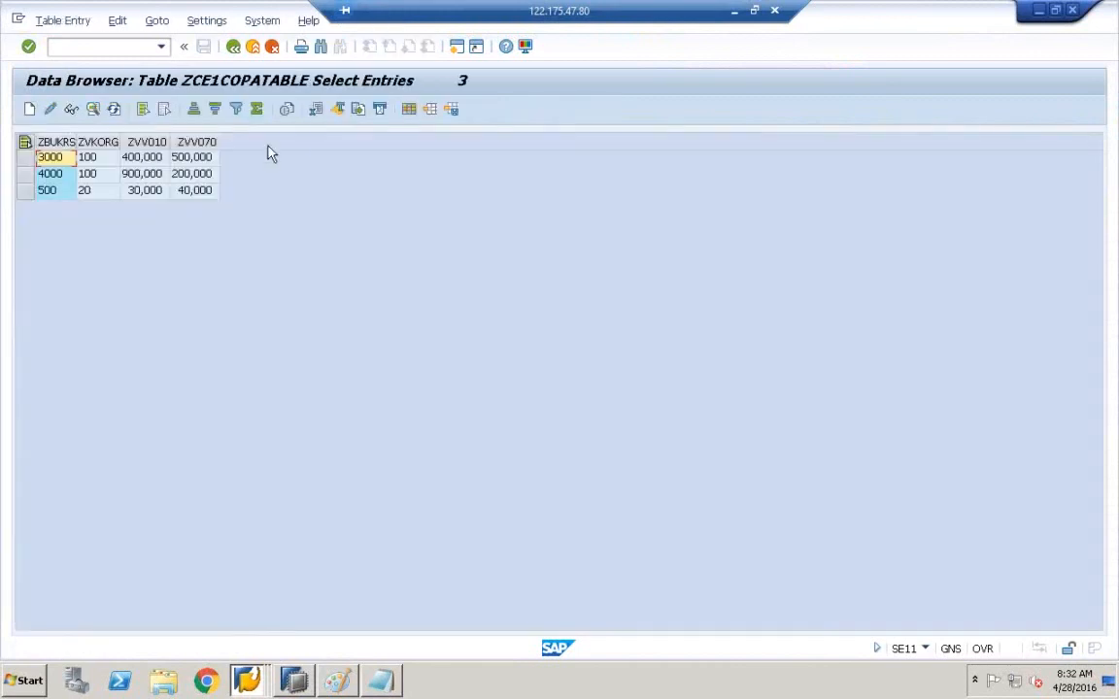
left_click(1055, 11)
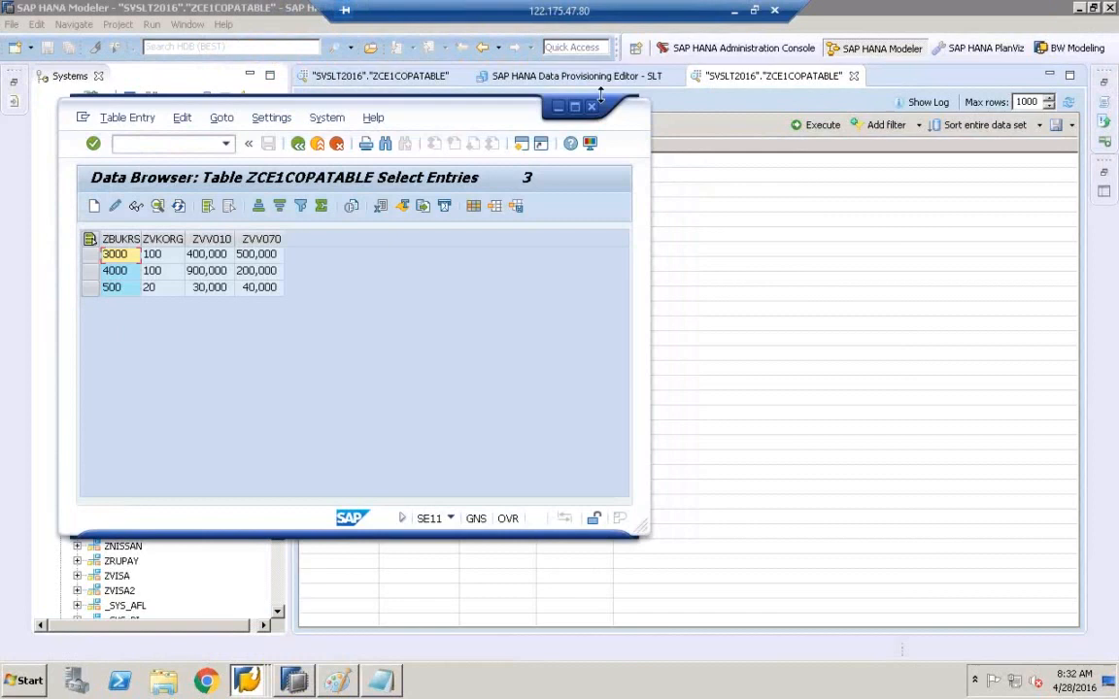
left_click_drag(523, 107, 766, 255)
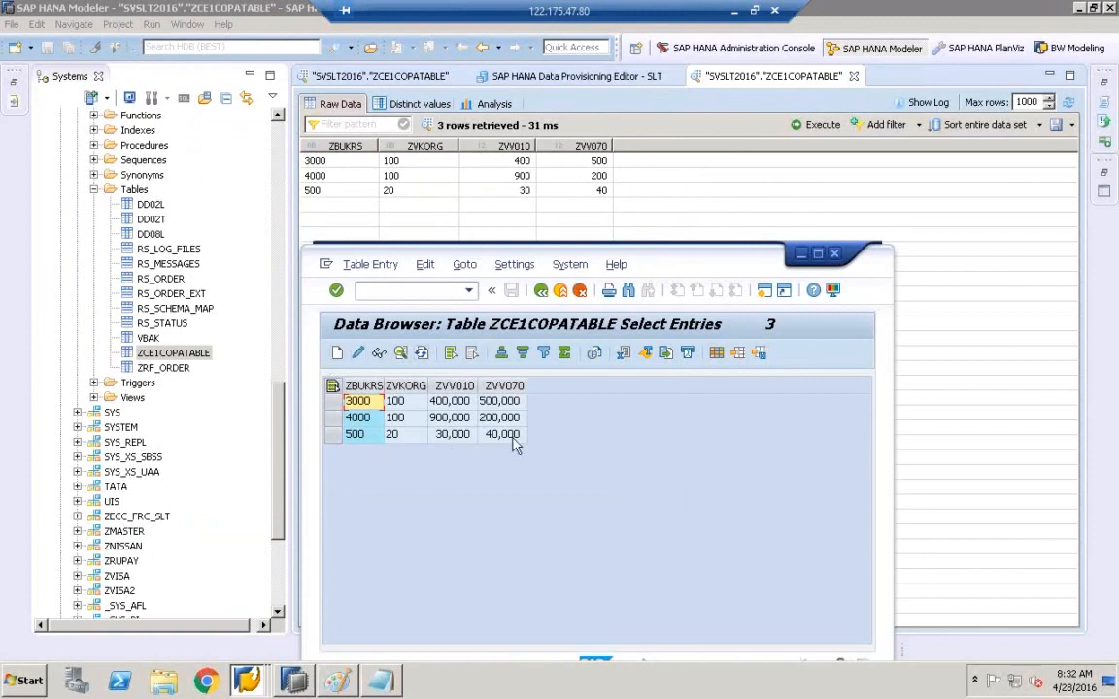
- Create and save a ZCE1COPATABLE entry with values 8000, 900, 100 and 200
left_click(337, 354)
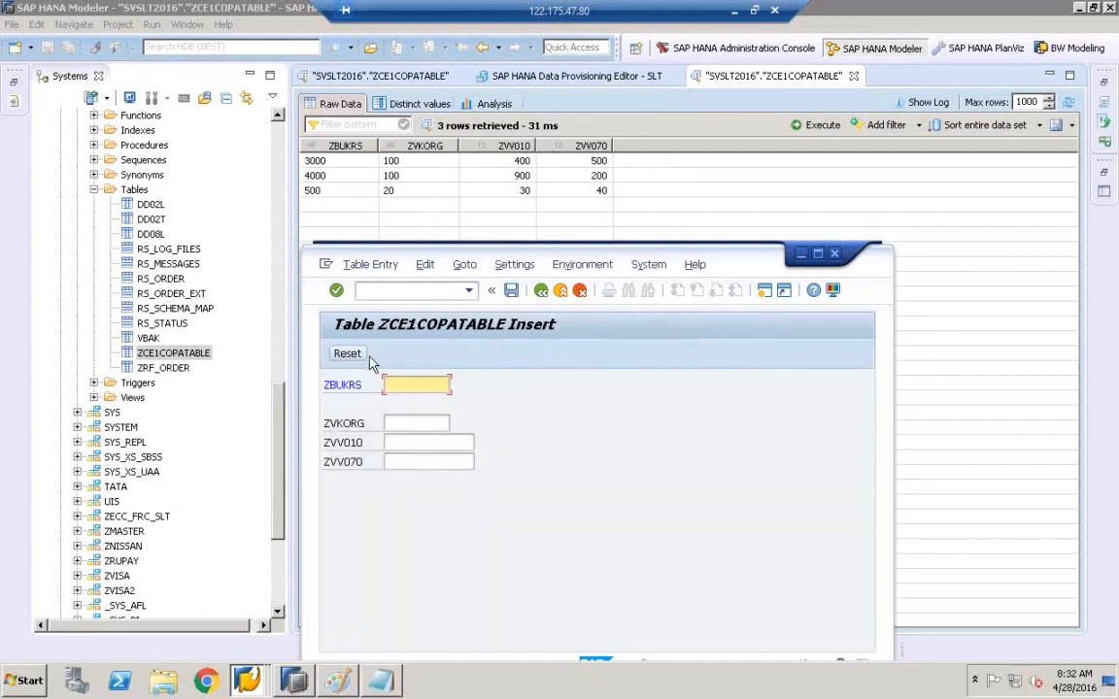
type("8000")
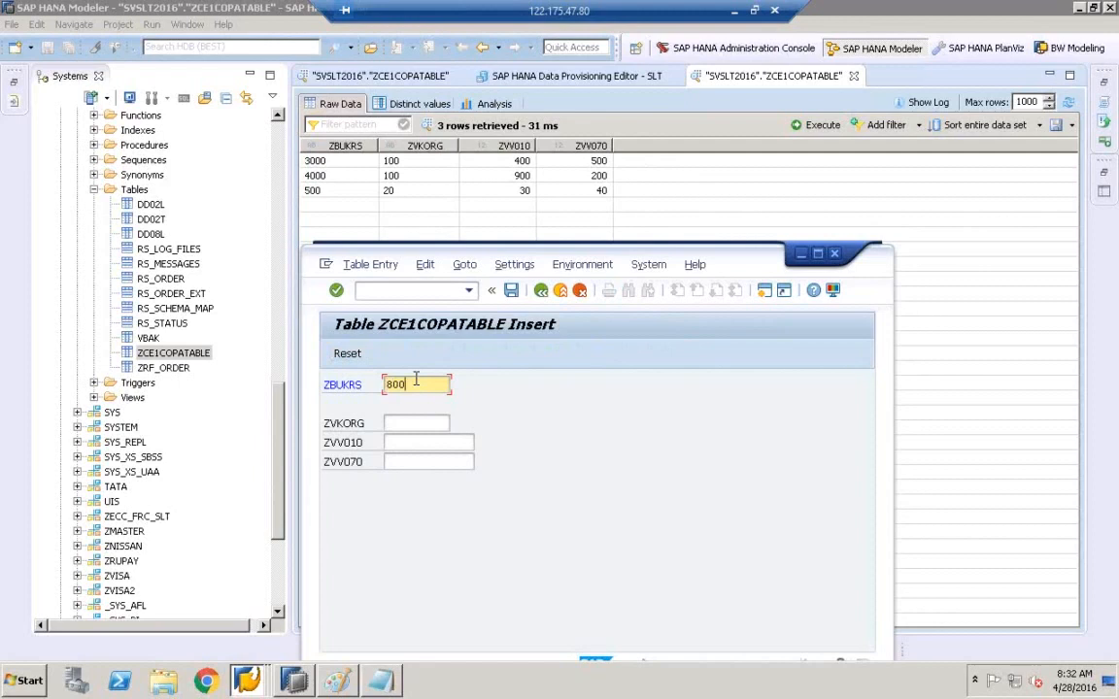
key("Tab")
type("900")
key("Tab")
type("10")
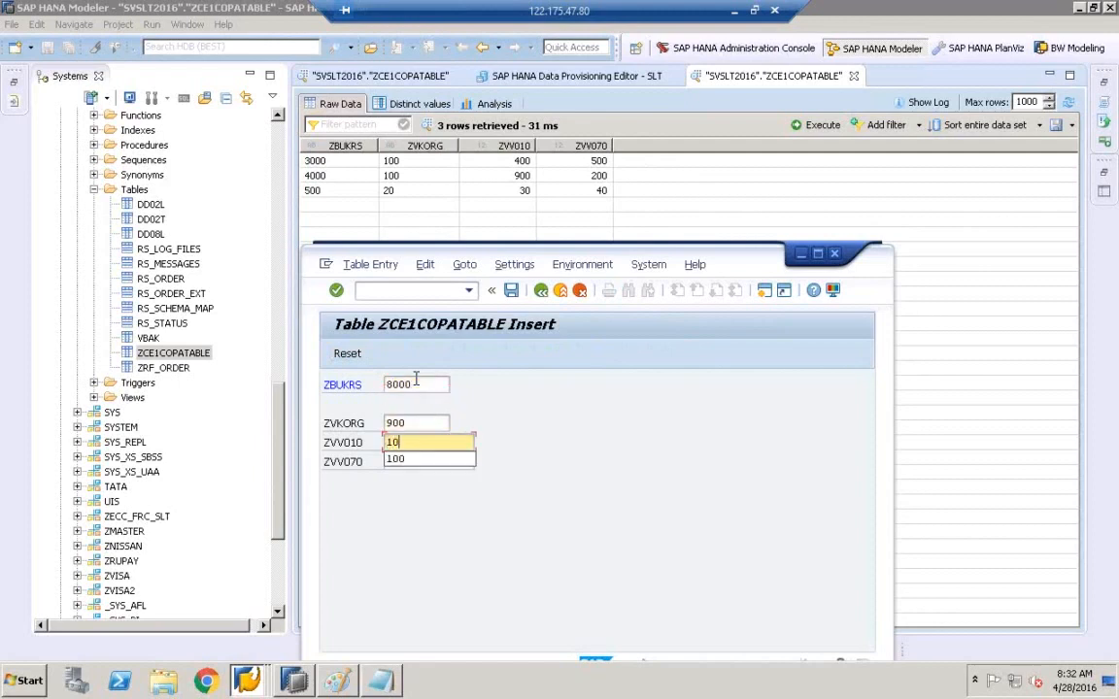
type("0")
key("Tab")
type("200")
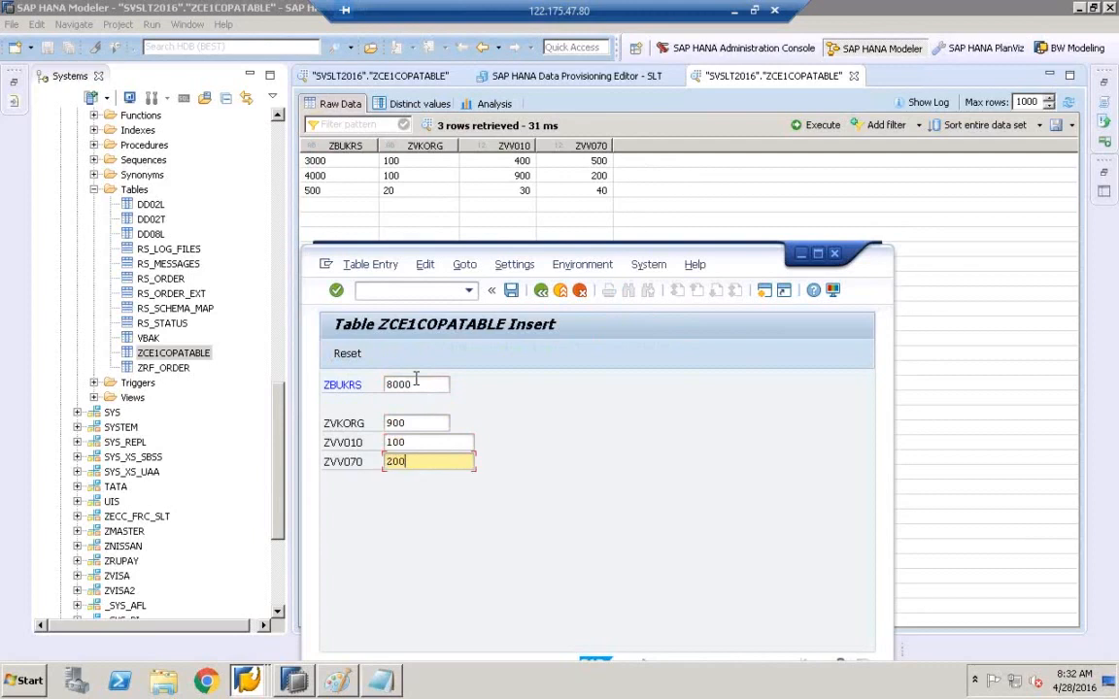
left_click(512, 292)
left_click(541, 293)
- Select the new 8000 row, then refresh the HANA preview, which still shows three rows
left_click_drag(729, 275, 743, 221)
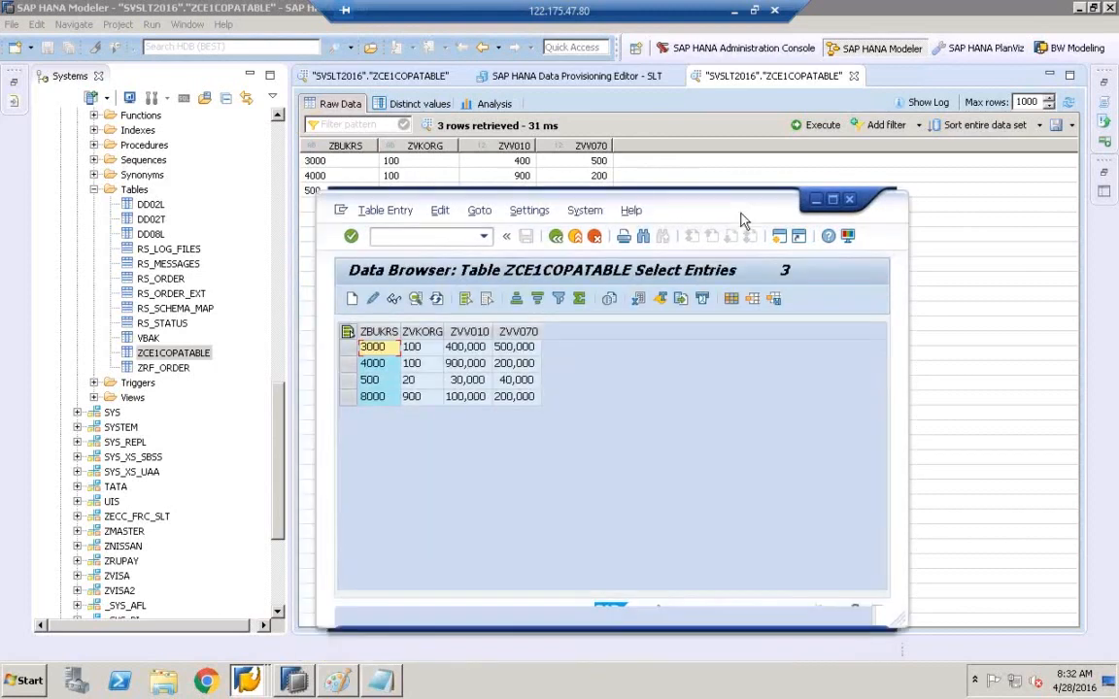
left_click(374, 397)
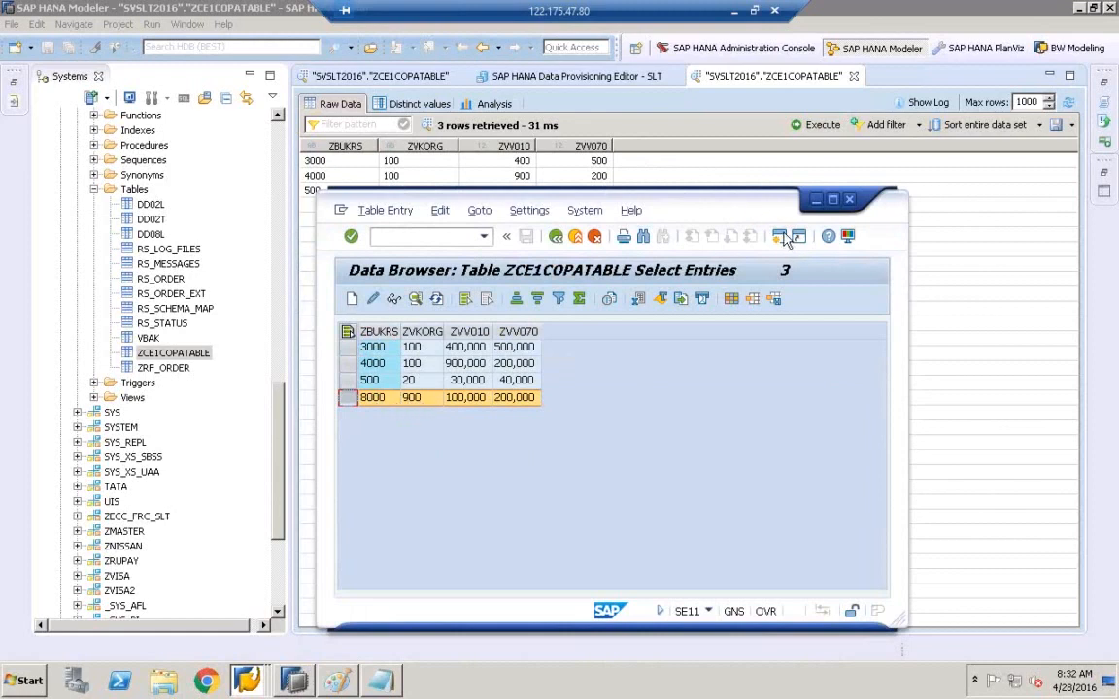
left_click_drag(675, 210, 656, 328)
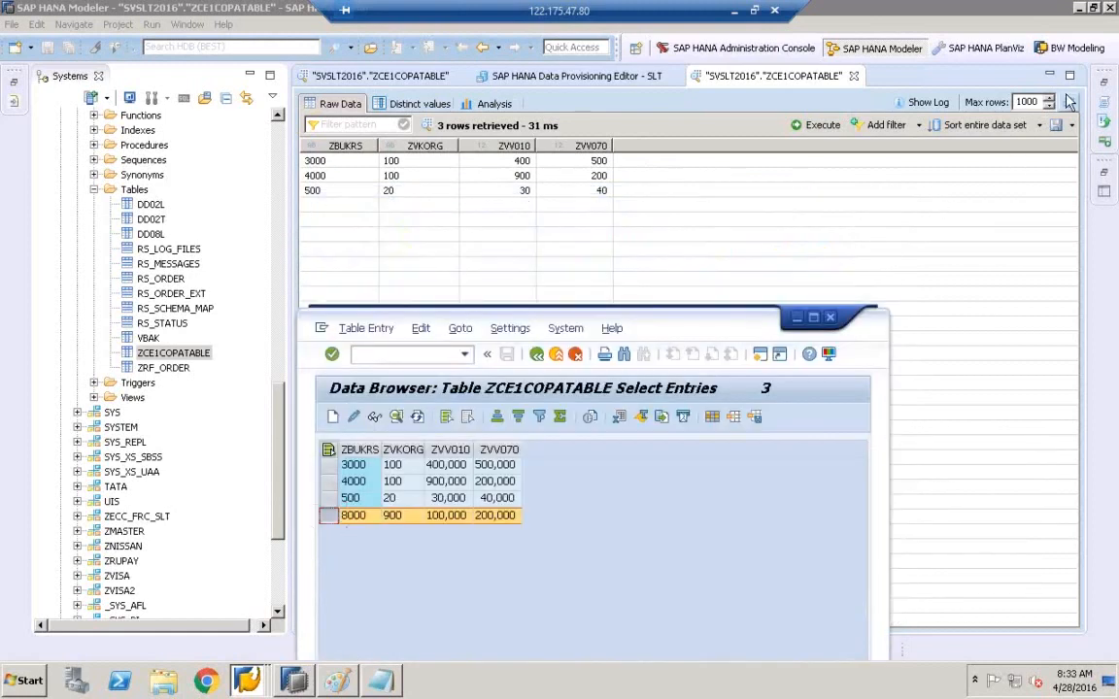
left_click(1068, 103)
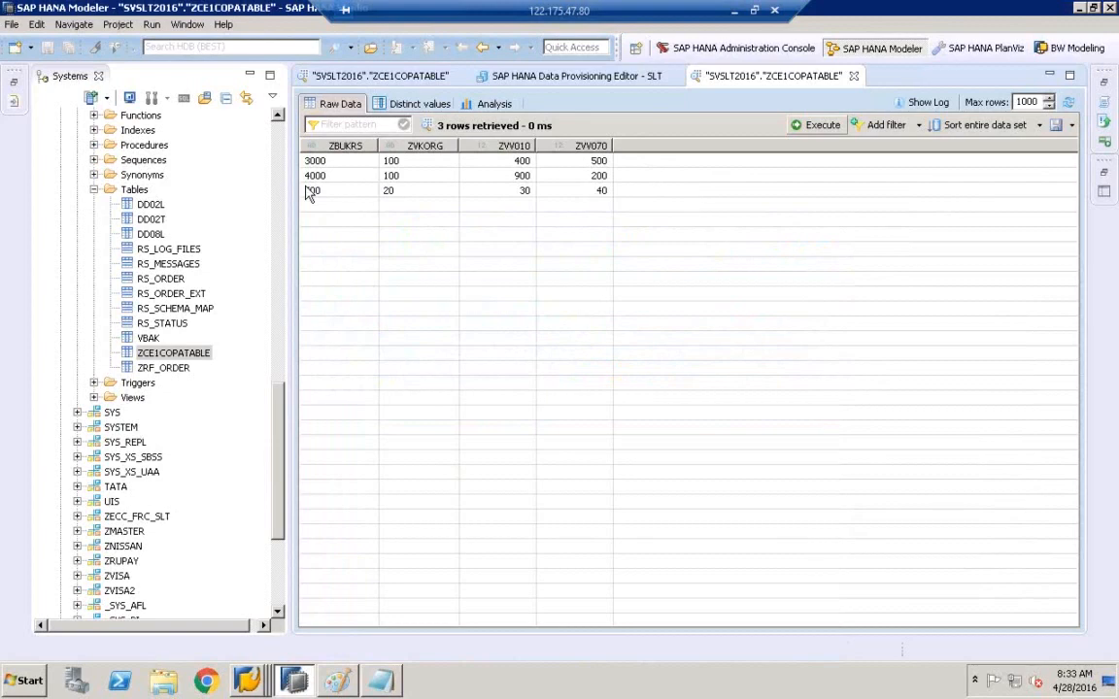
- Bring the 'Data Browser: Table ZCE1COPATABLE Select Entries' window back to the front
left_click(247, 680)
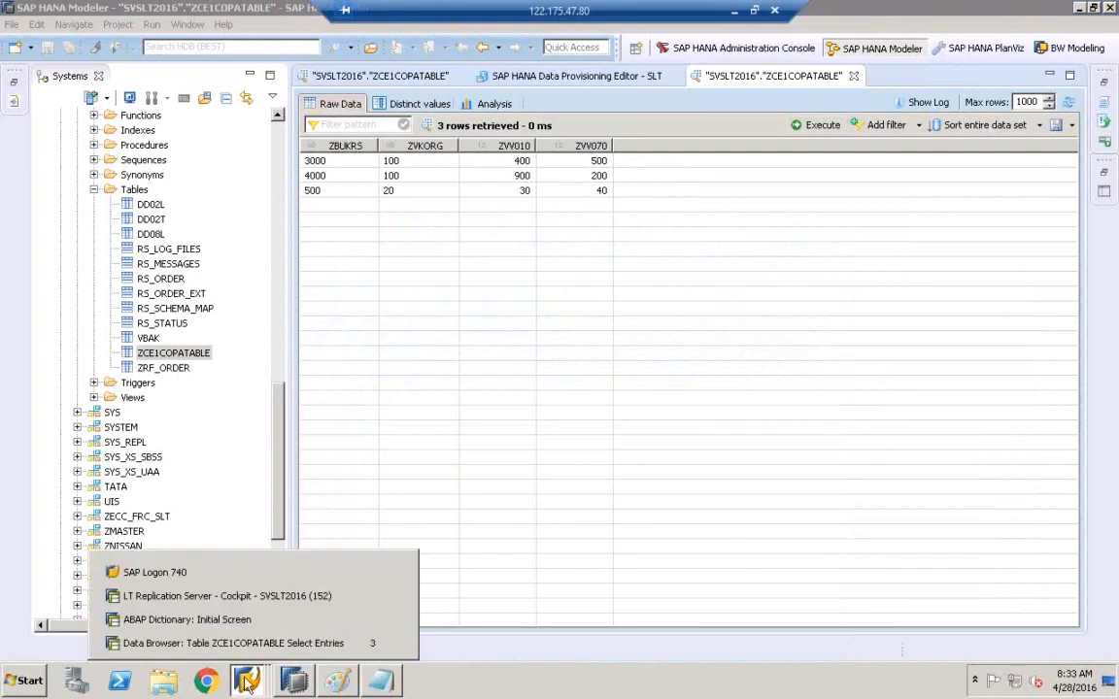
left_click(249, 647)
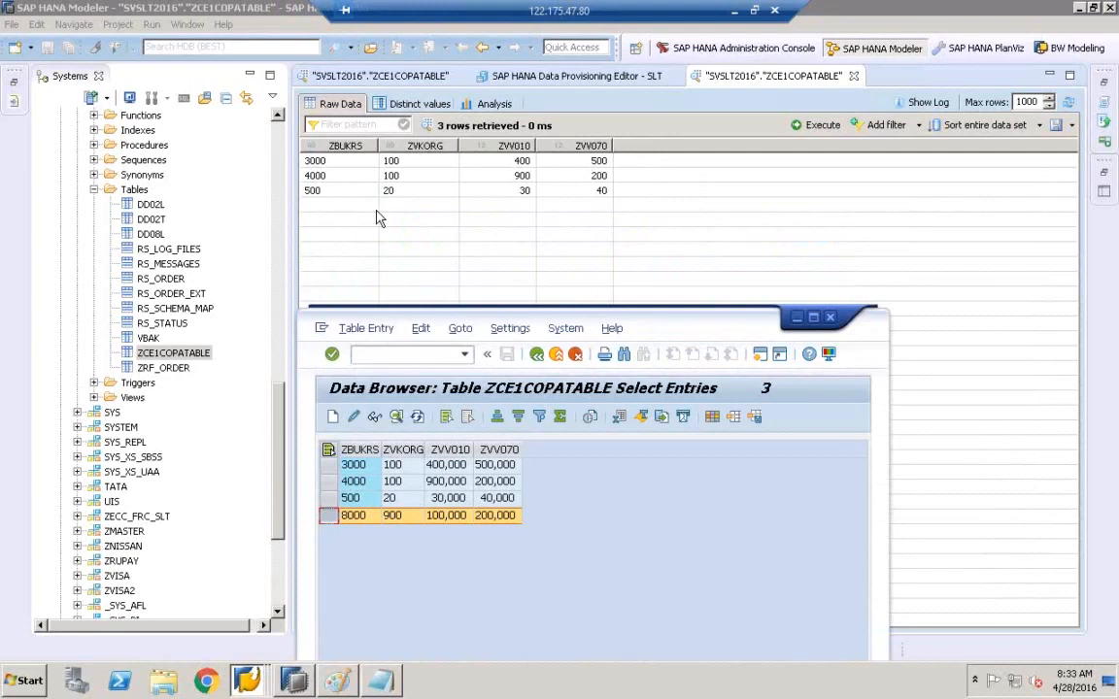
- Search for ZCE1COPATABLE, add it to the tables to replicate, and finish the request
left_click(544, 78)
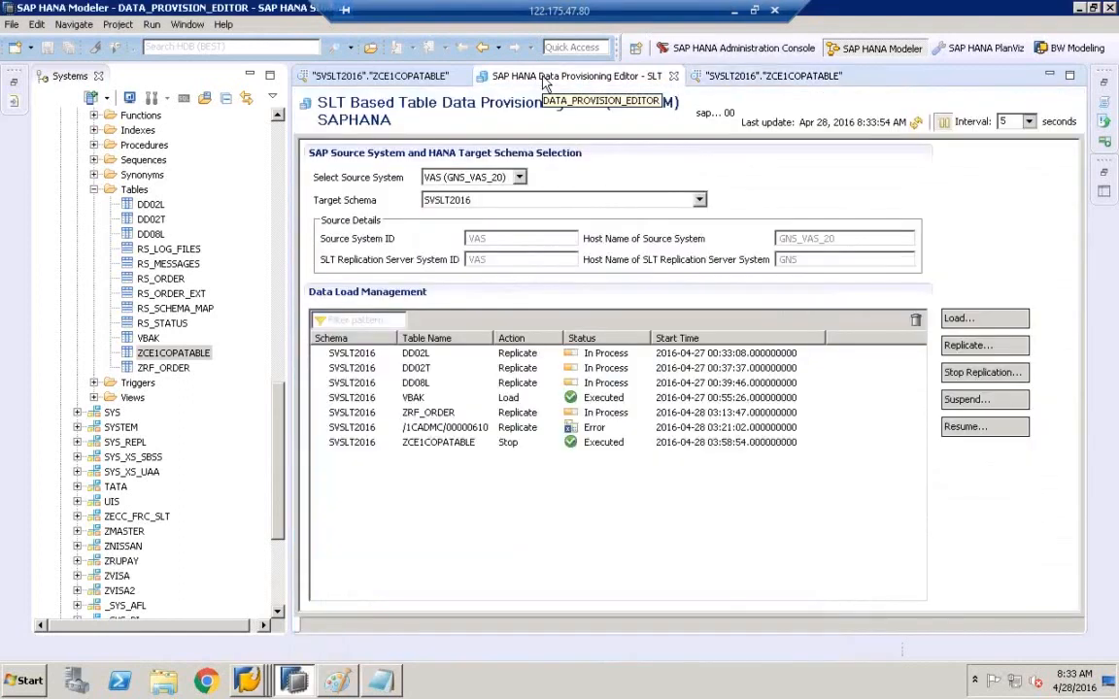
left_click(986, 356)
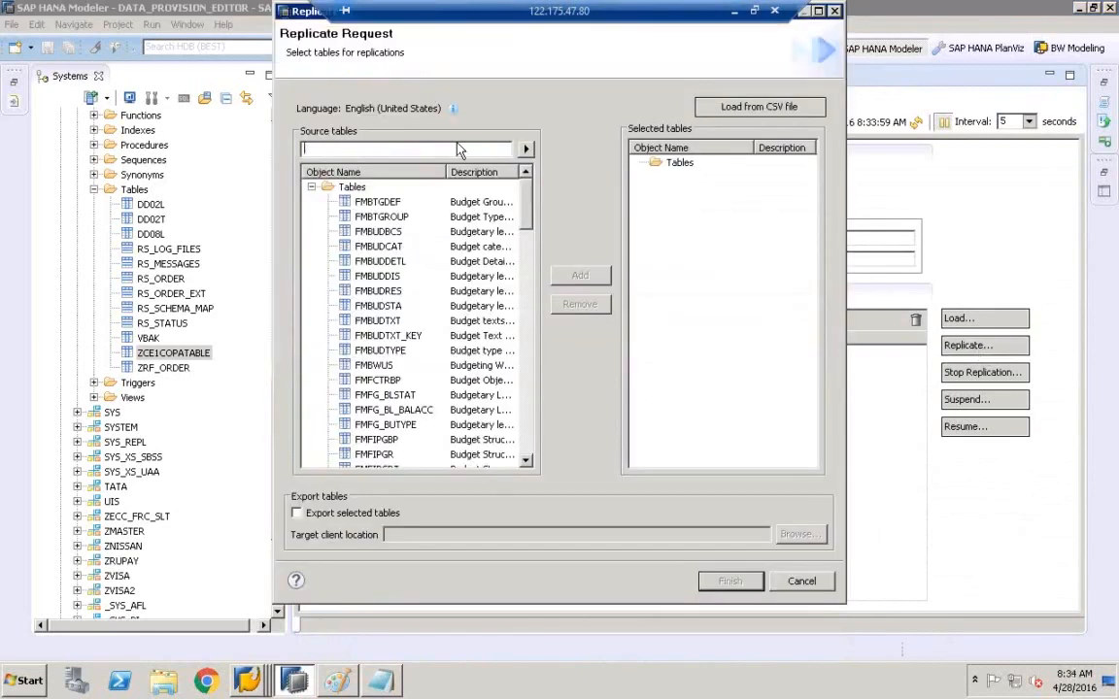
key("ctrl+v")
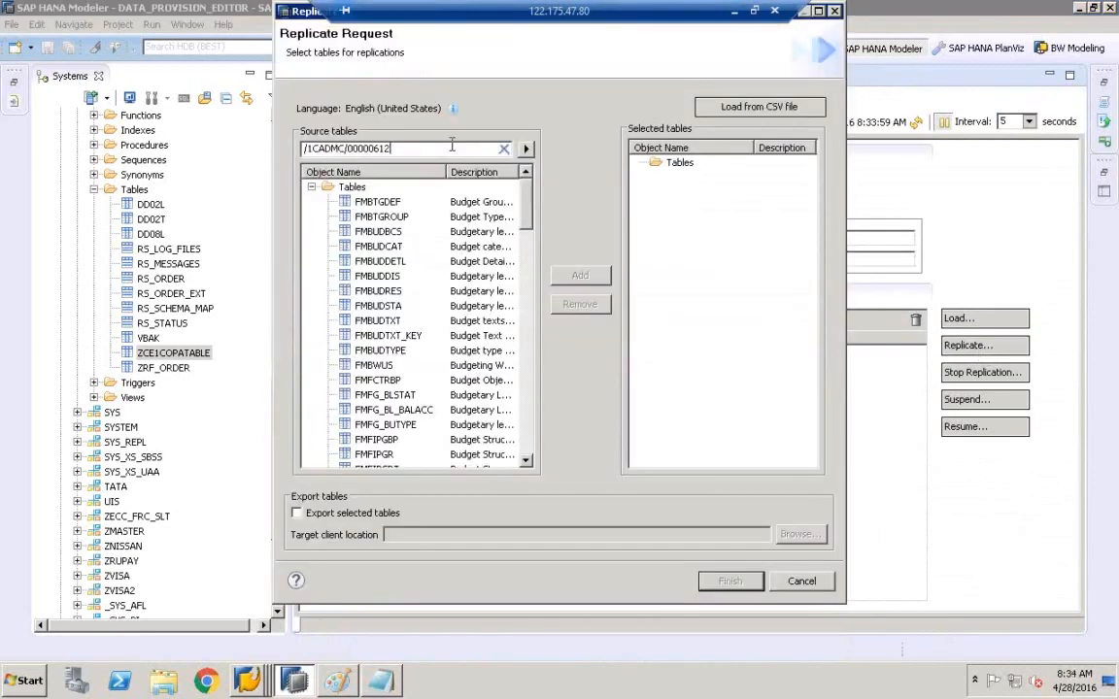
key("ctrl+a")
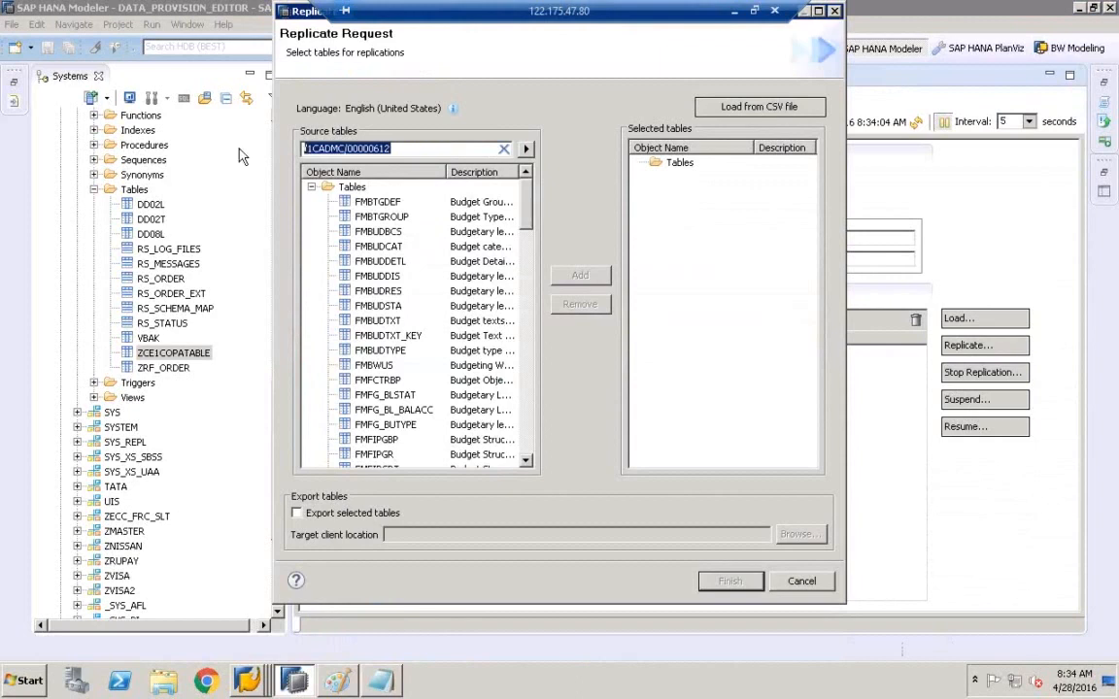
key("BackSpace")
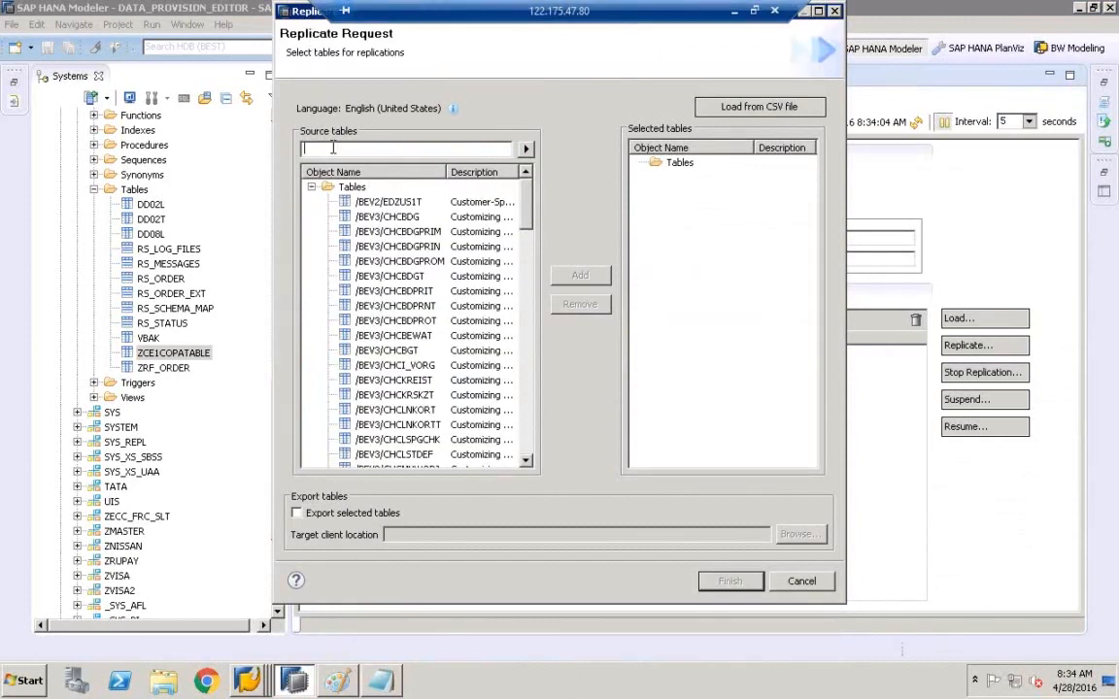
type("ZCE1COPATABLE")
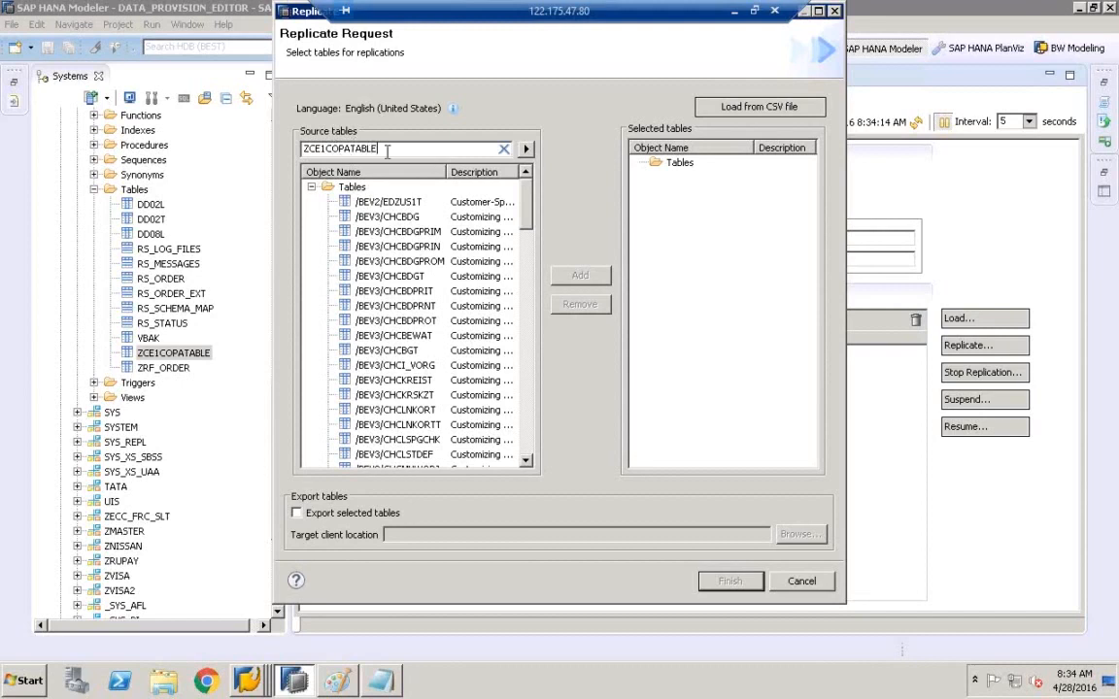
left_click(525, 149)
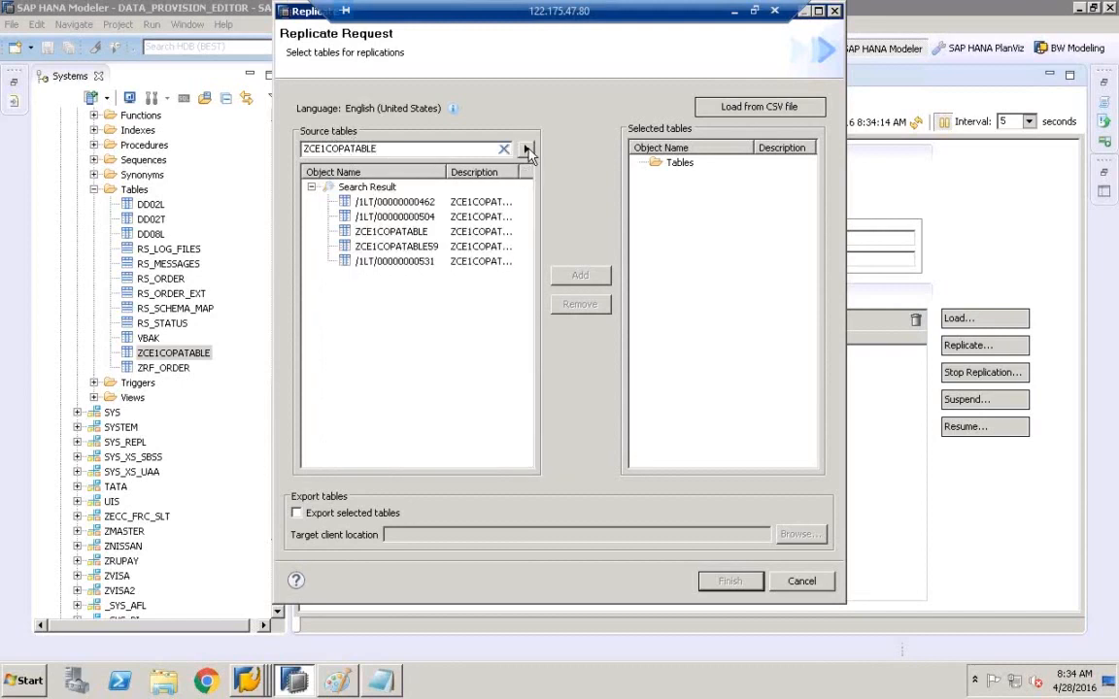
left_click(391, 233)
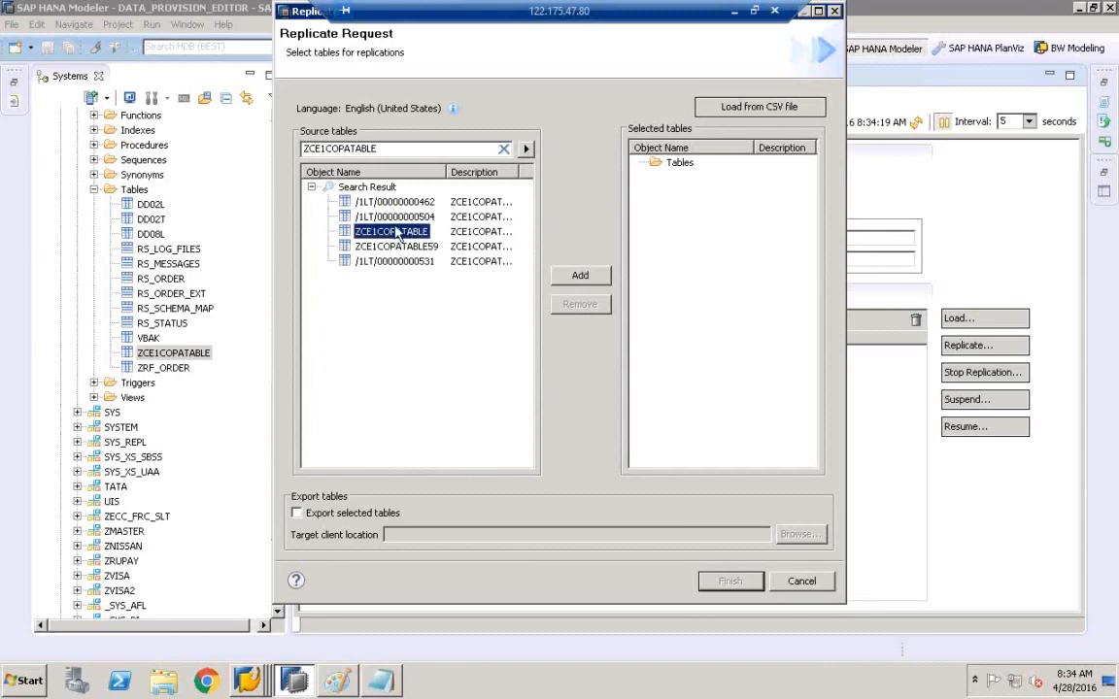
left_click(581, 275)
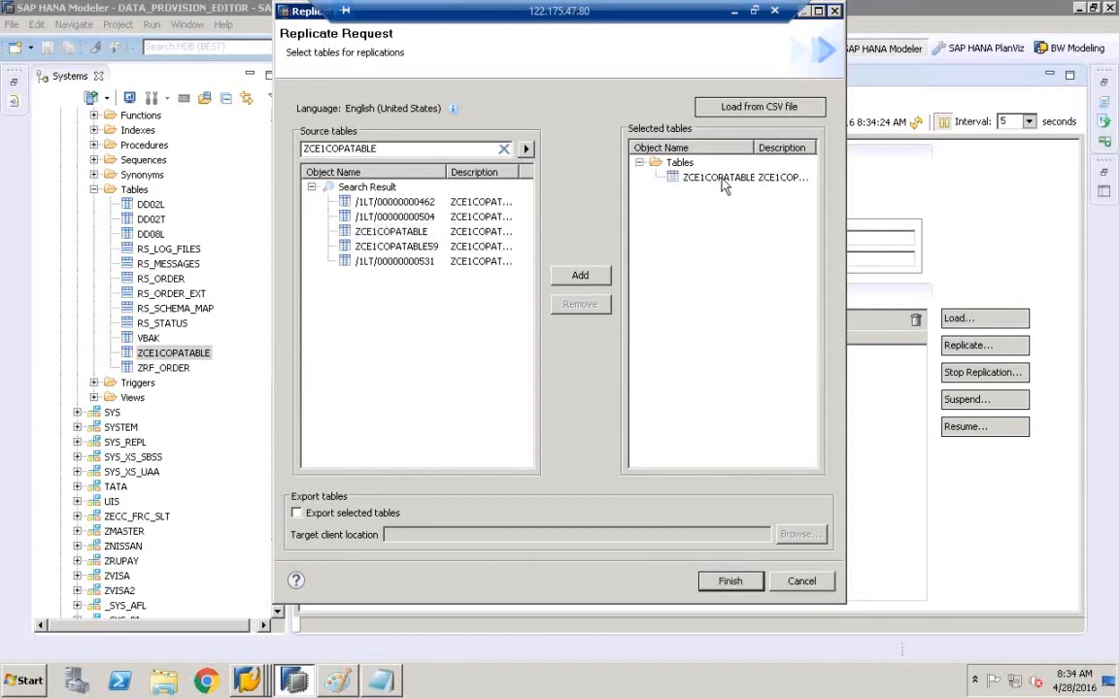
left_click(728, 581)
- Open and refresh a data preview of ZCE1COPATABLE, then return to the provisioning editor
left_click(187, 355)
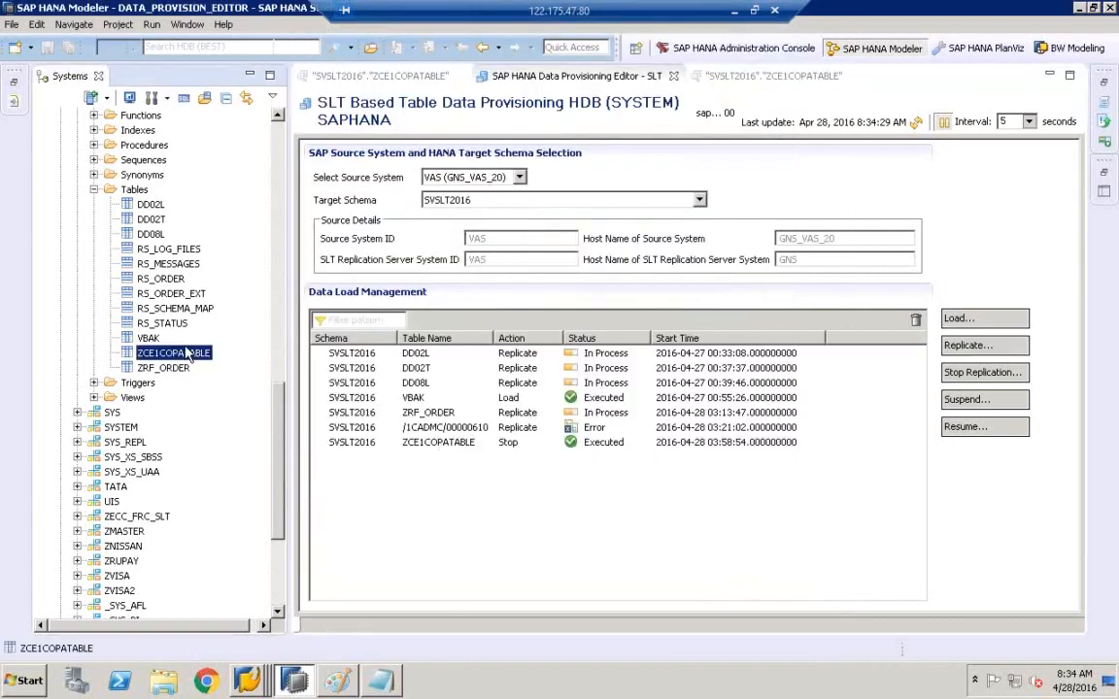
right_click(187, 355)
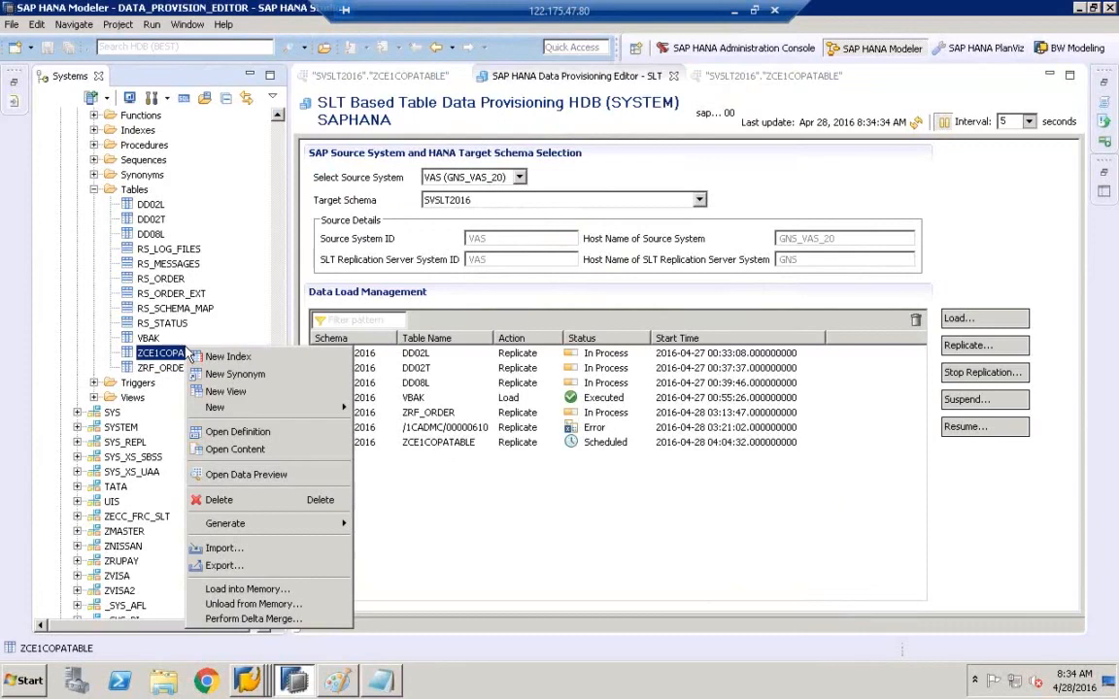
left_click(273, 484)
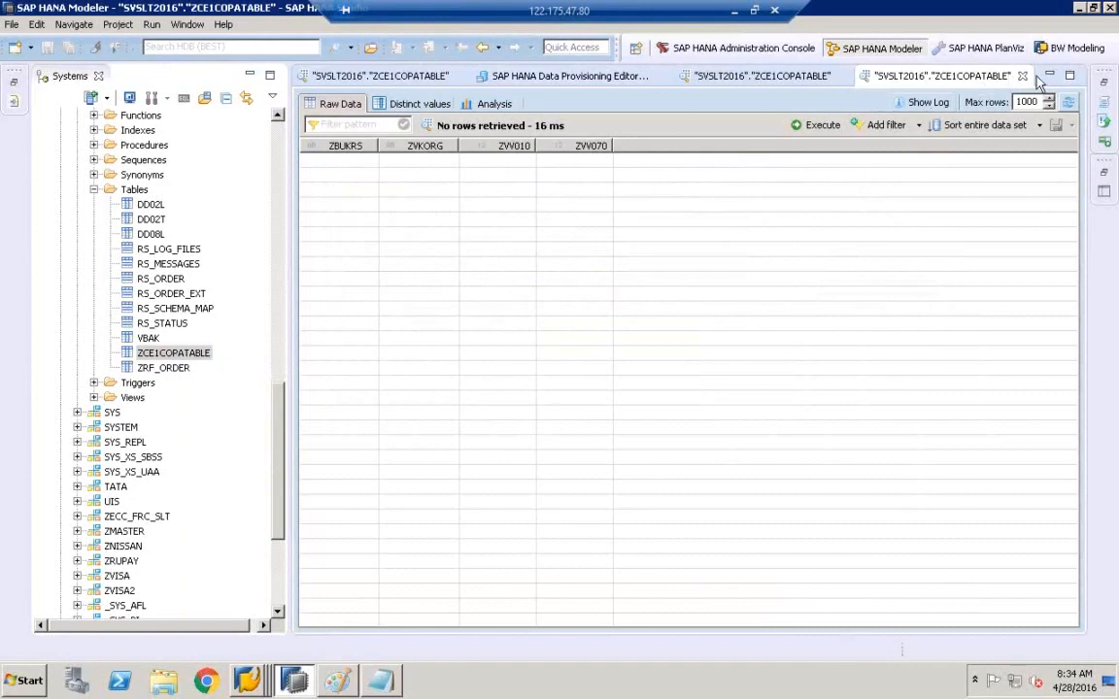
left_click(1068, 103)
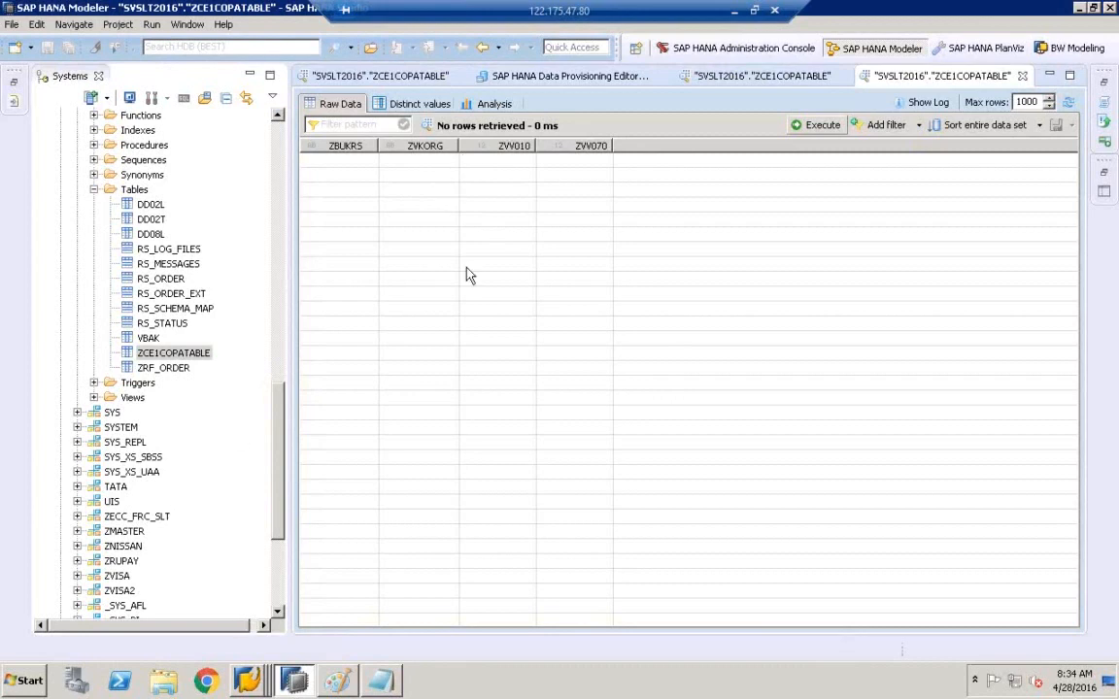
left_click(530, 77)
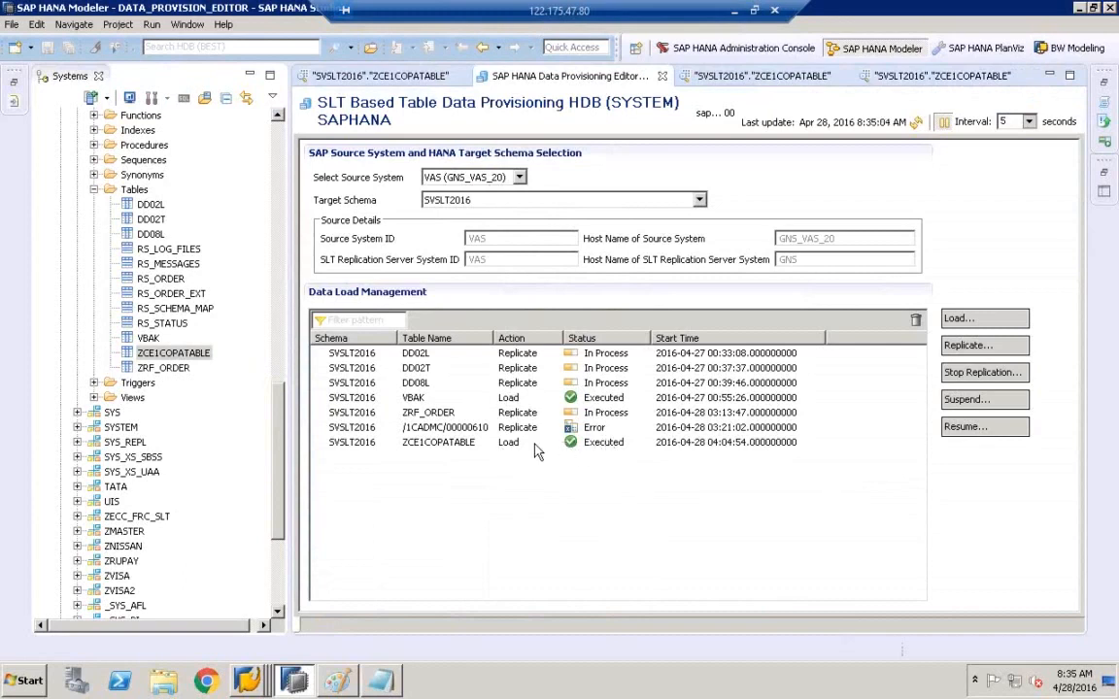
- Refresh the LTRC cockpit's table overview to show ZCE1COPATABLE in replication
left_click(248, 690)
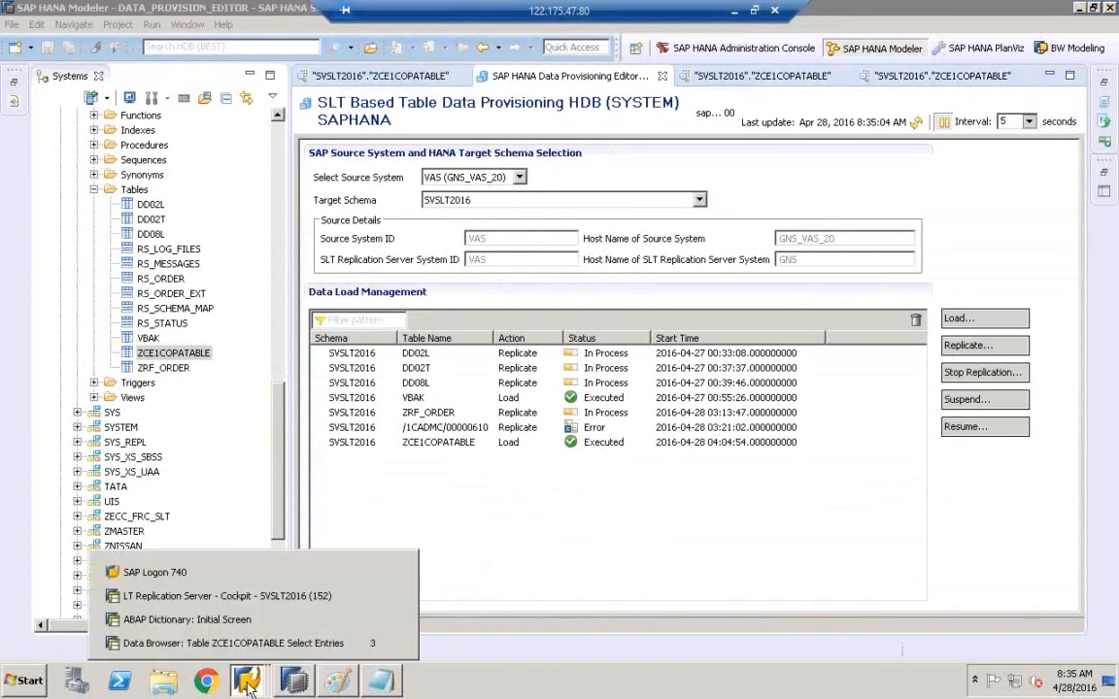
left_click(254, 596)
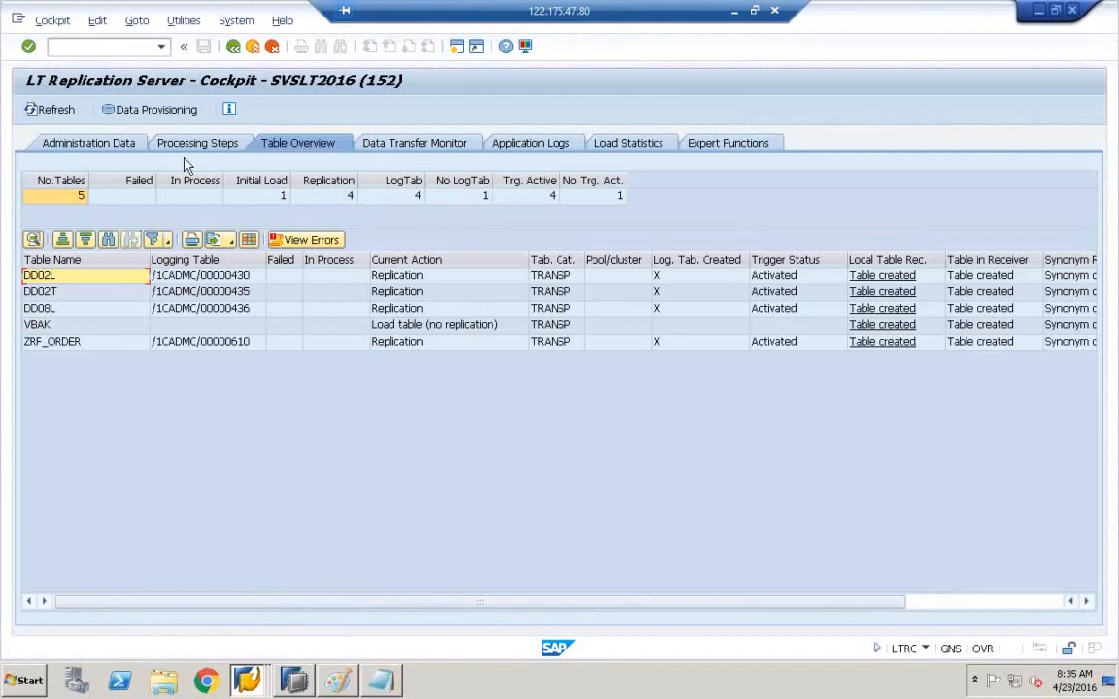
left_click(55, 111)
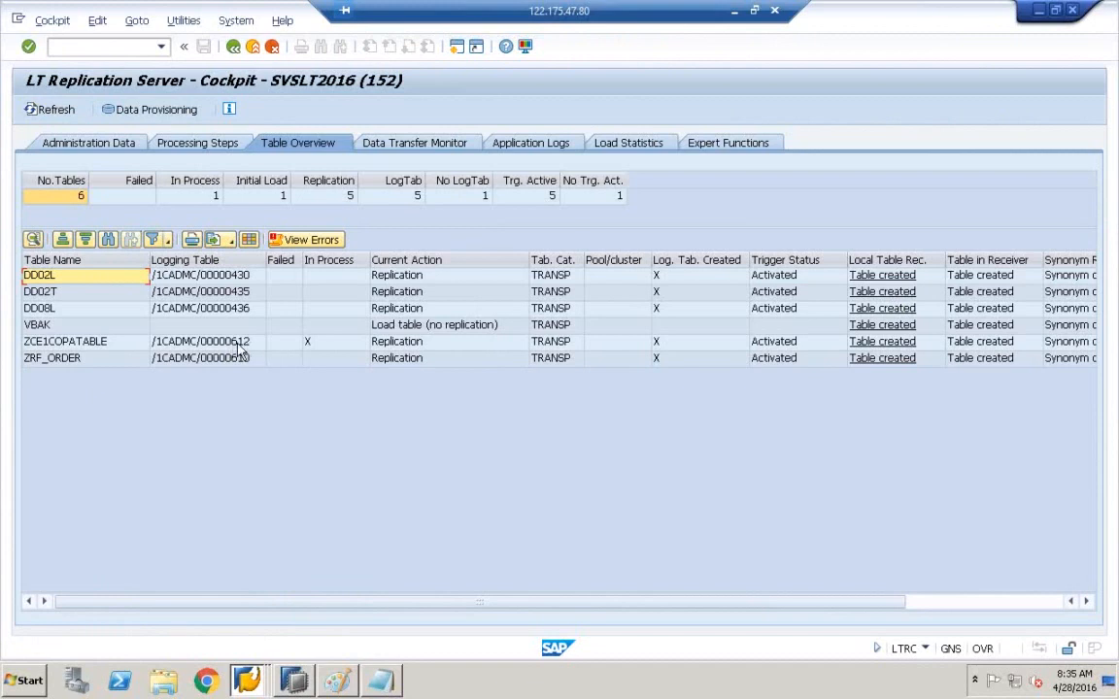
- Refresh the "SVSLT2016"."ZCE1COPATABLE" raw data to show 4 rows, including the 8000 entry
left_click(299, 682)
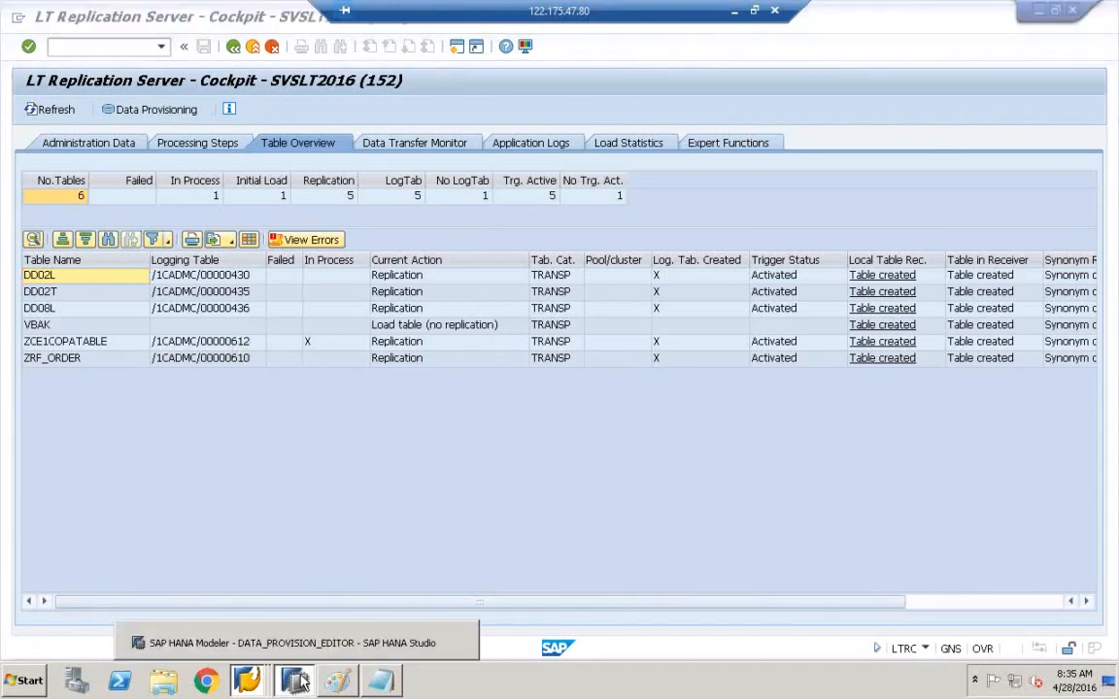
left_click(291, 643)
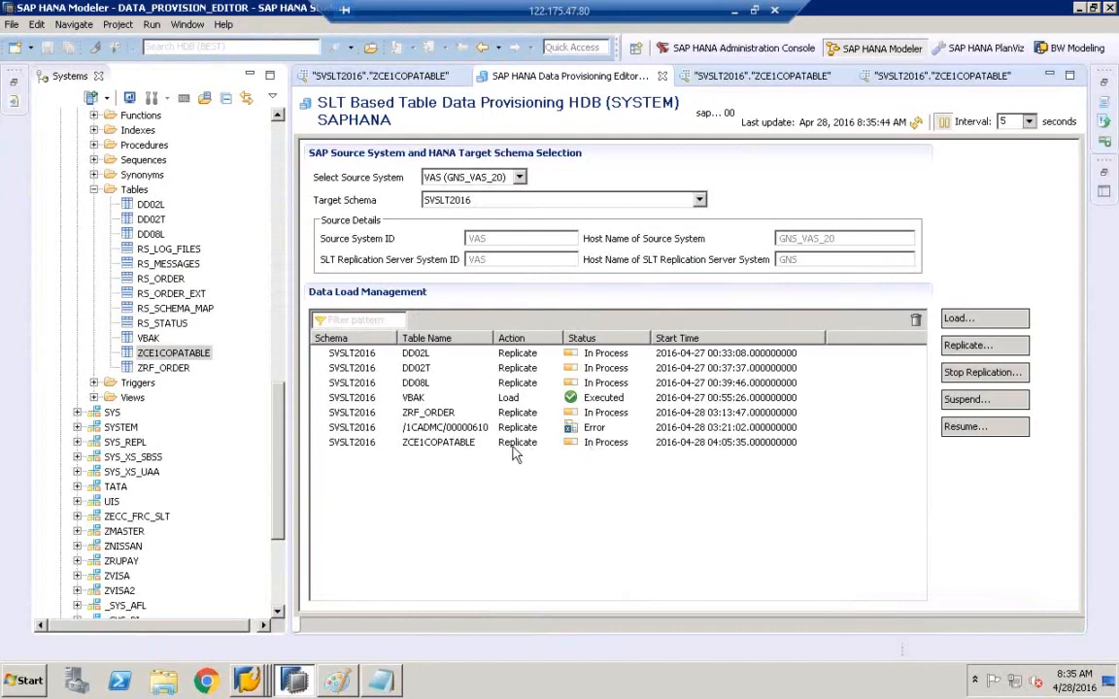
left_click(374, 77)
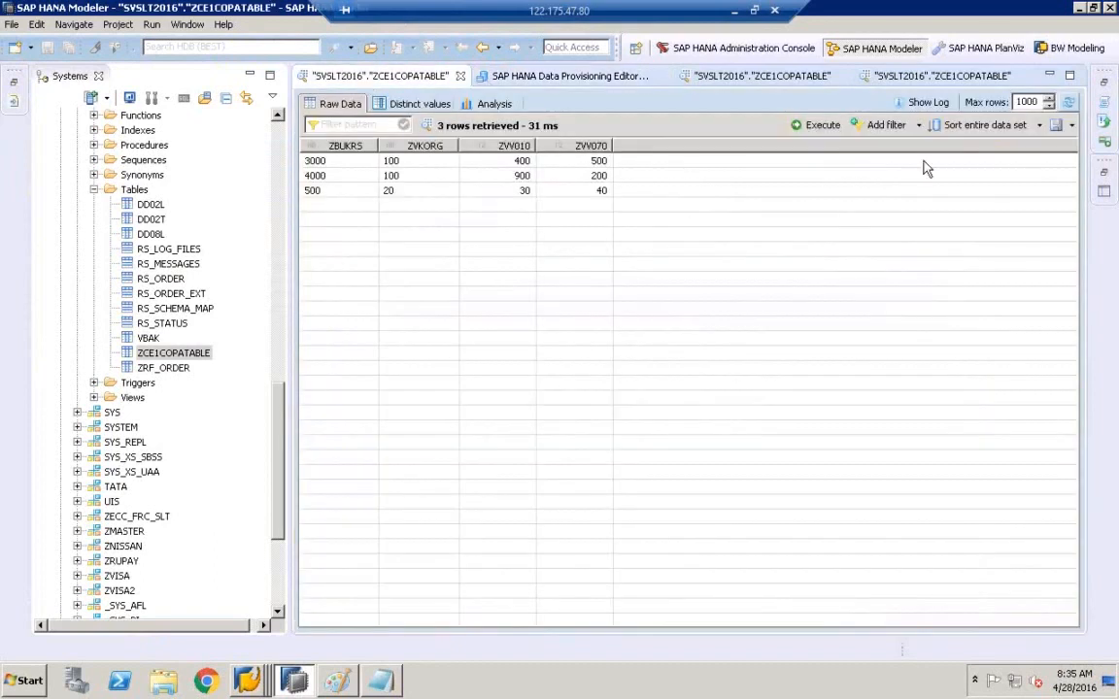
left_click(1069, 102)
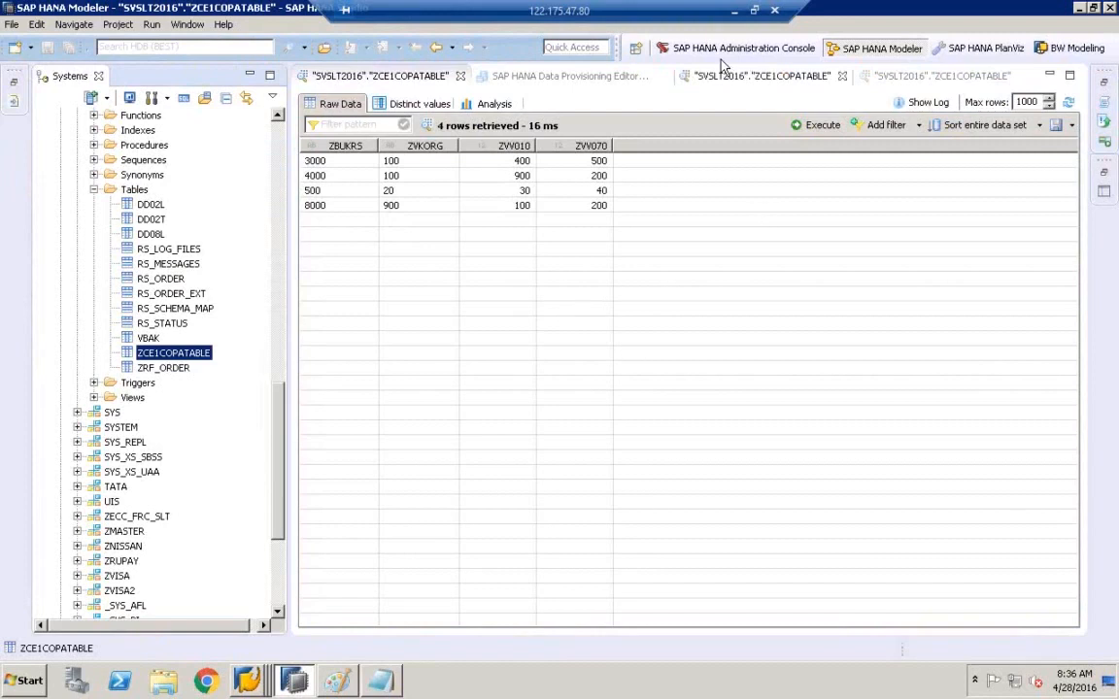
- Check the provisioning list's status column and select the logging table row showing Error
left_click(557, 86)
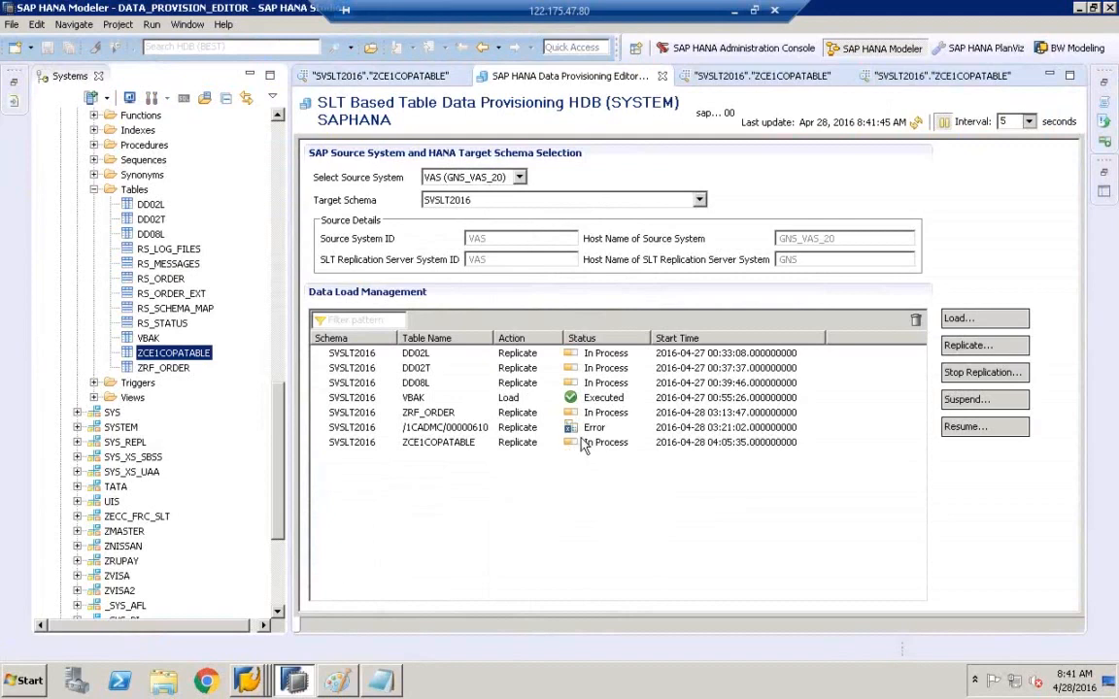
left_click(602, 430)
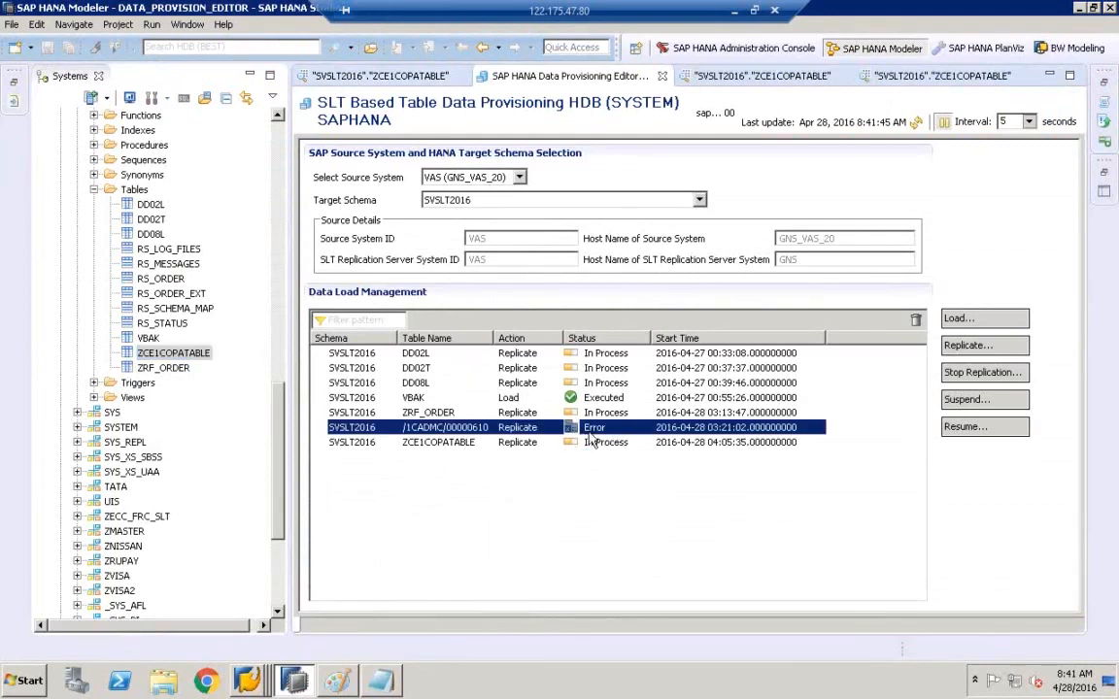
left_click(598, 432)
left_click(252, 689)
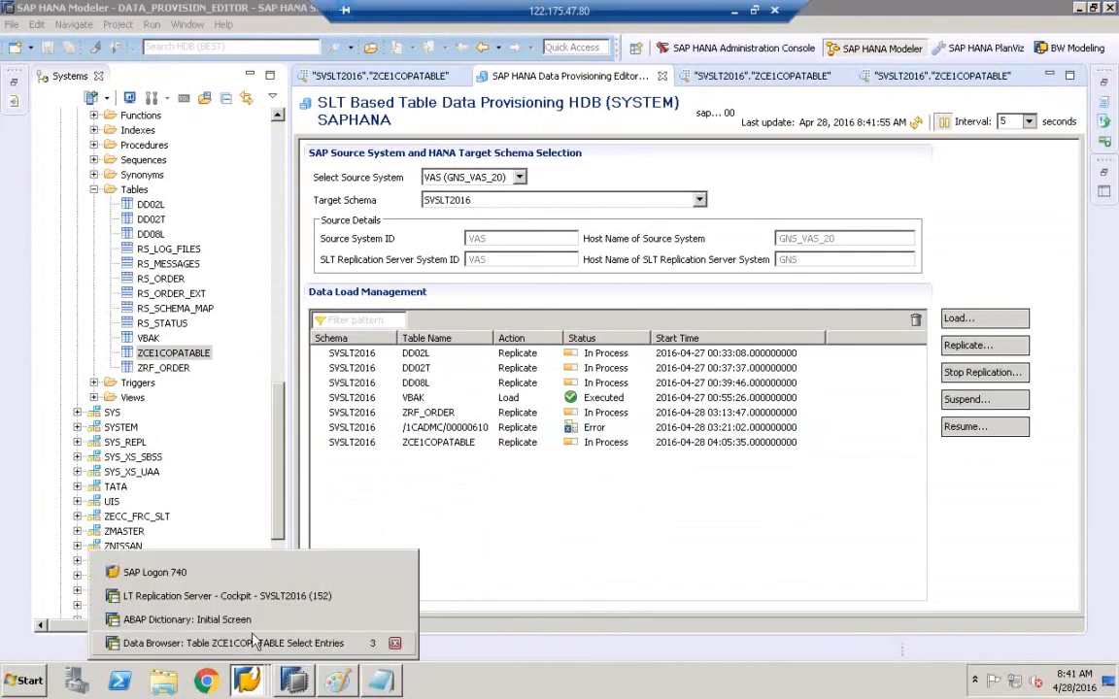
- View errors for ZCE1COPATABLE, ZRF_ORDER and VBAK; no error logs are found
left_click(233, 542)
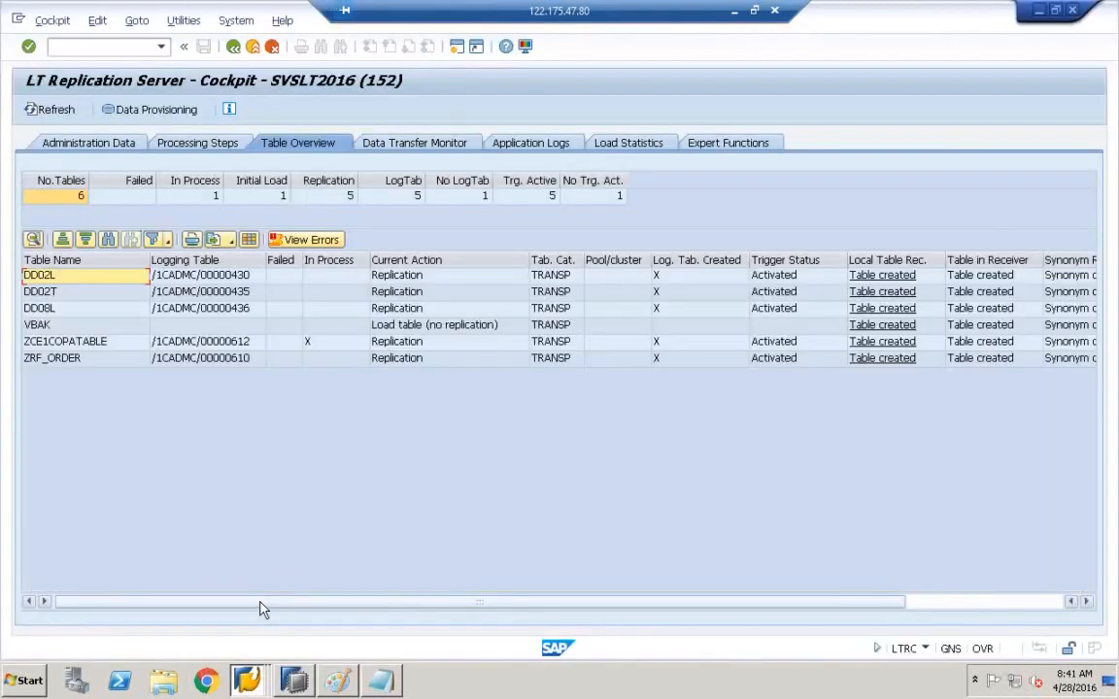
left_click(296, 245)
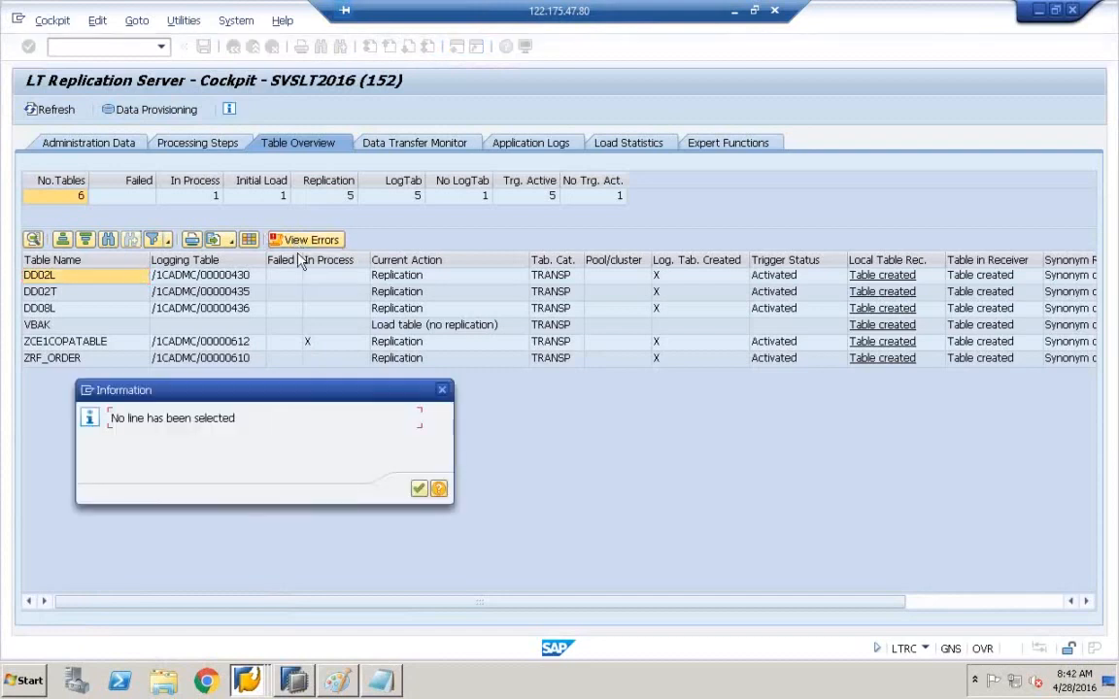
left_click(417, 489)
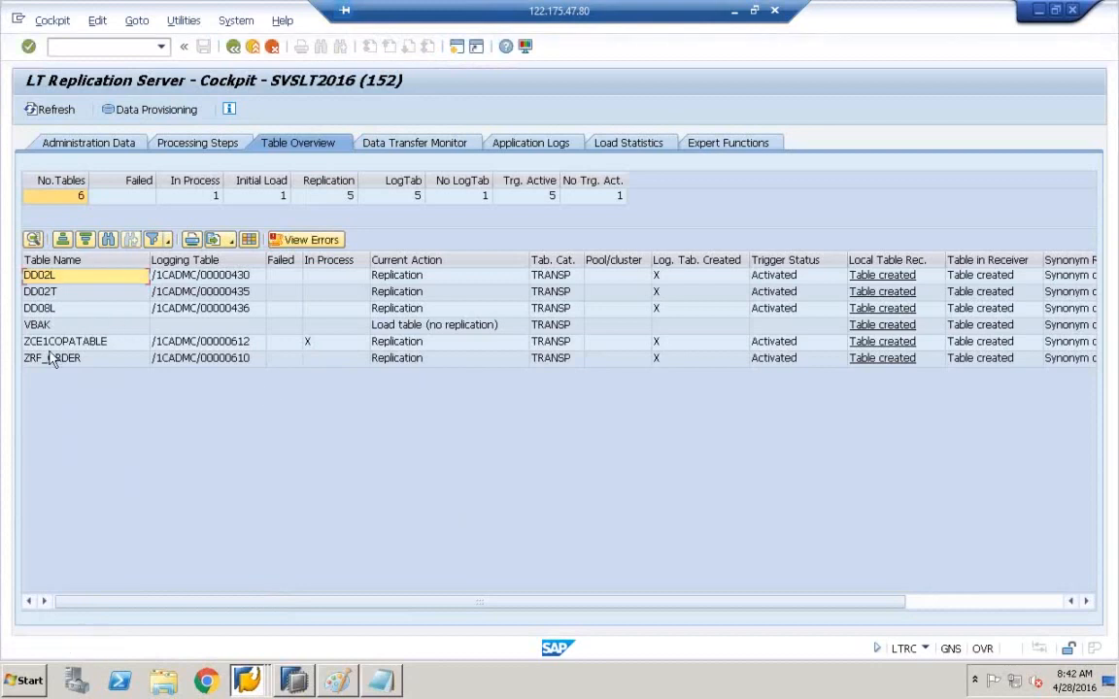
left_click(16, 341)
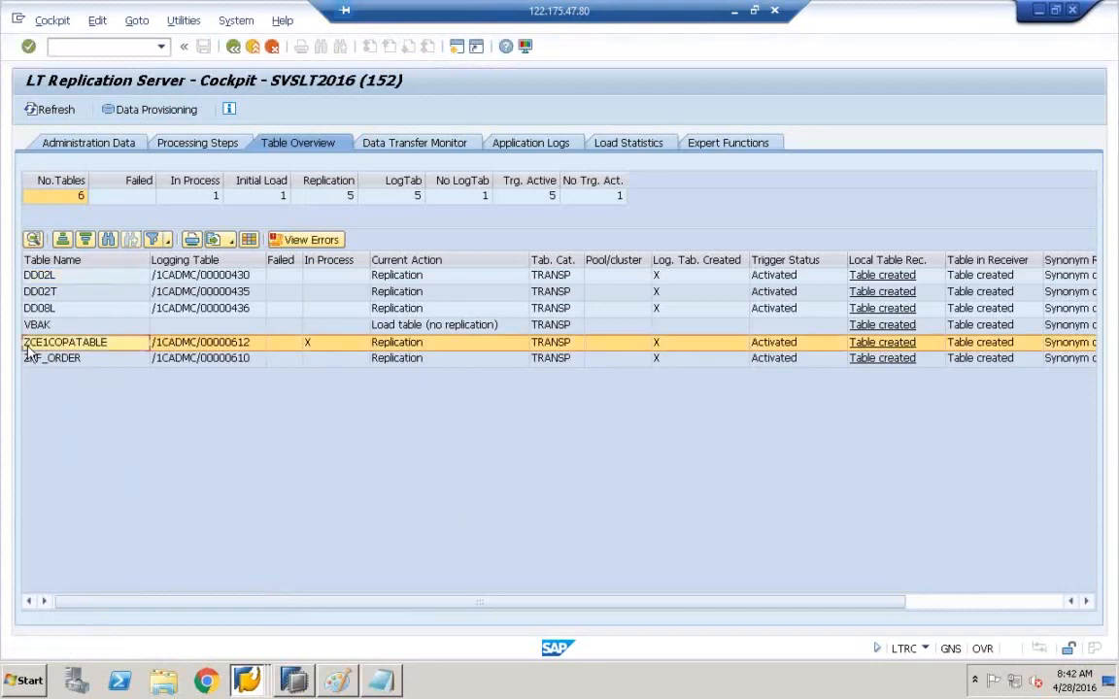
left_click(328, 243)
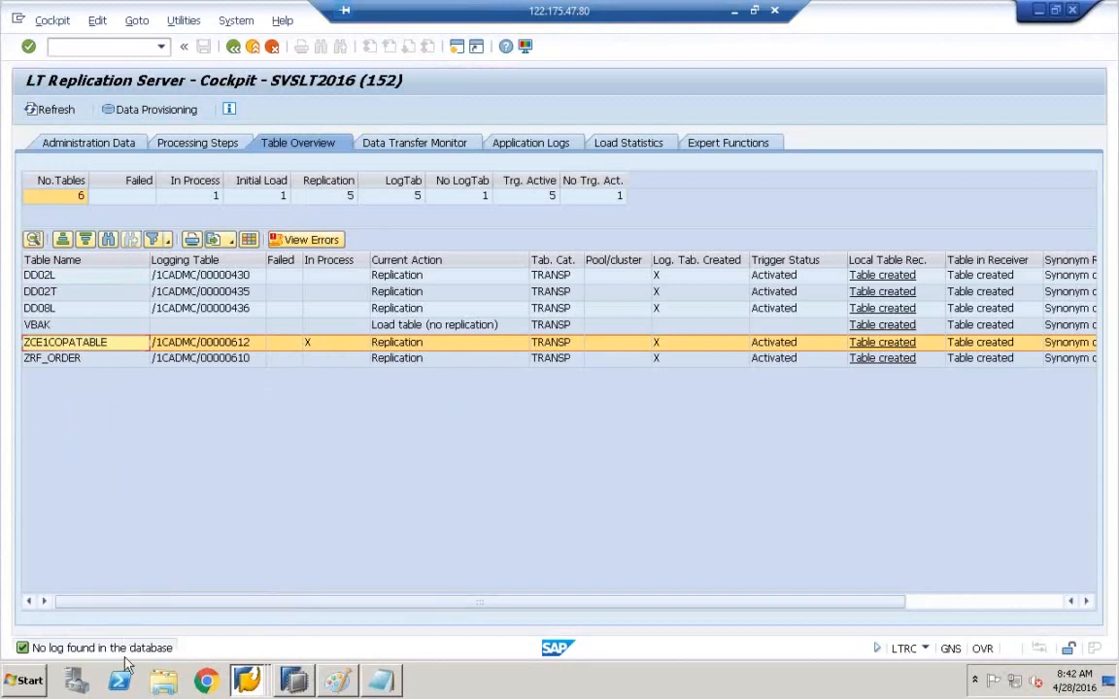
left_click(80, 359)
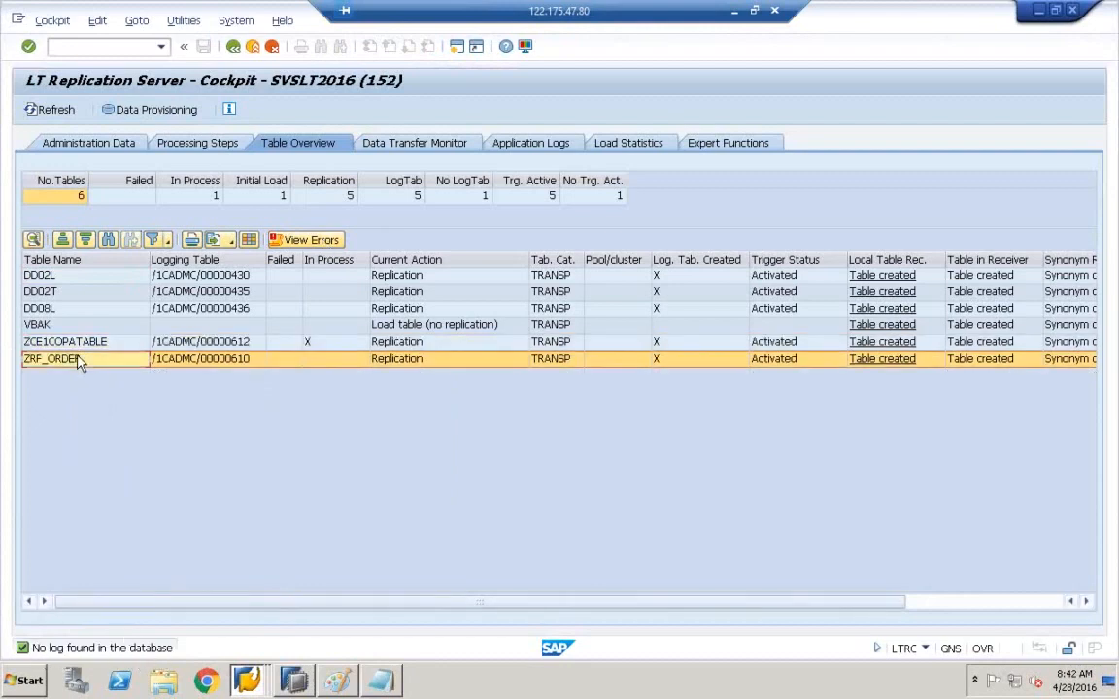
left_click(303, 243)
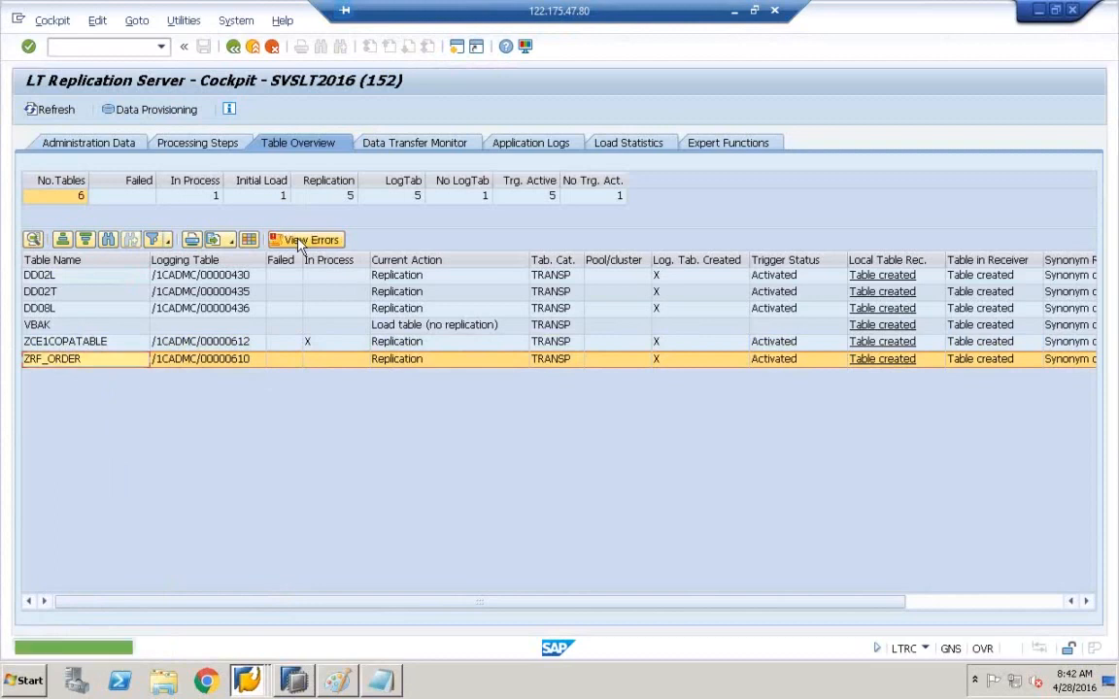
left_click(77, 323)
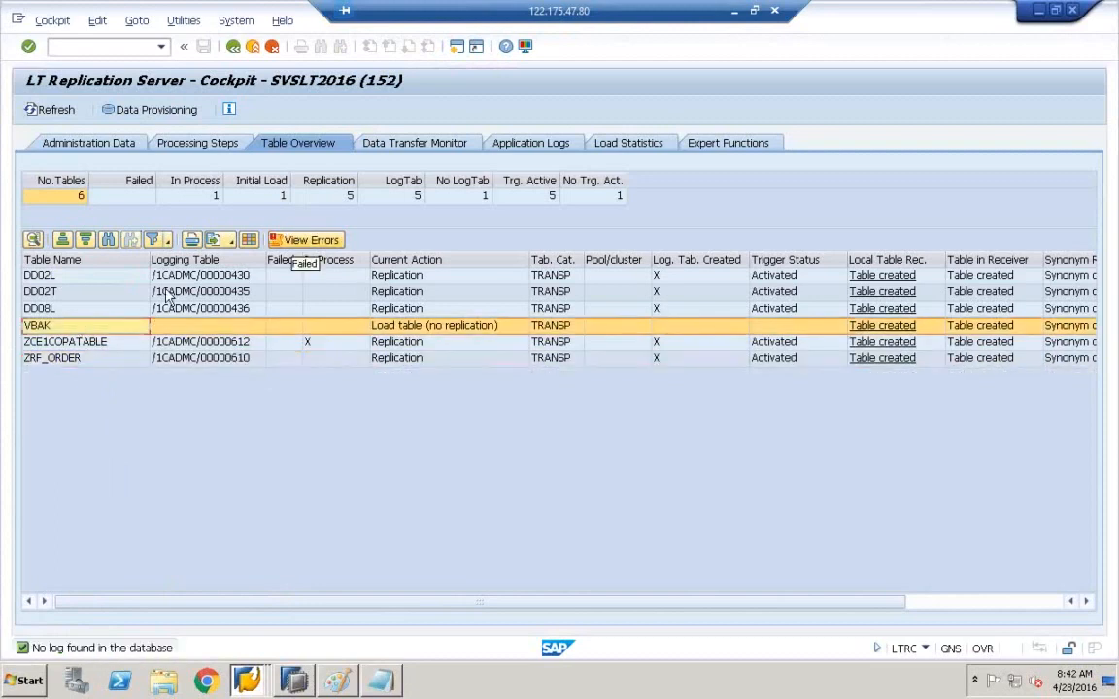
left_click(321, 242)
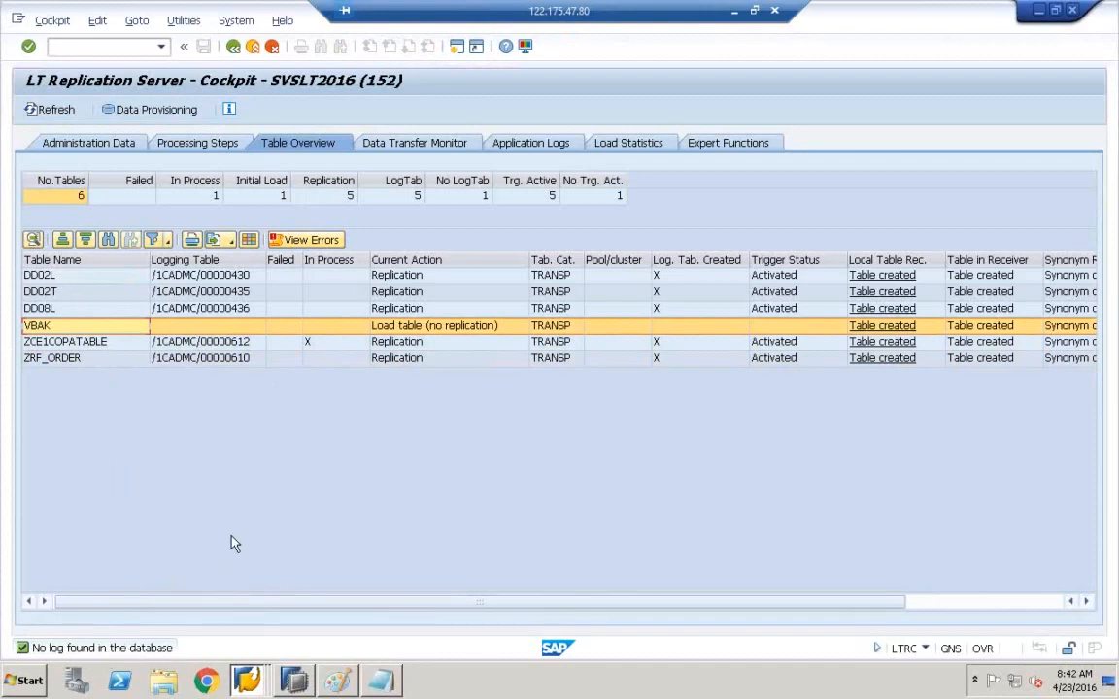
- Show the Application Logs tab and review its display settings without changing them
left_click(525, 150)
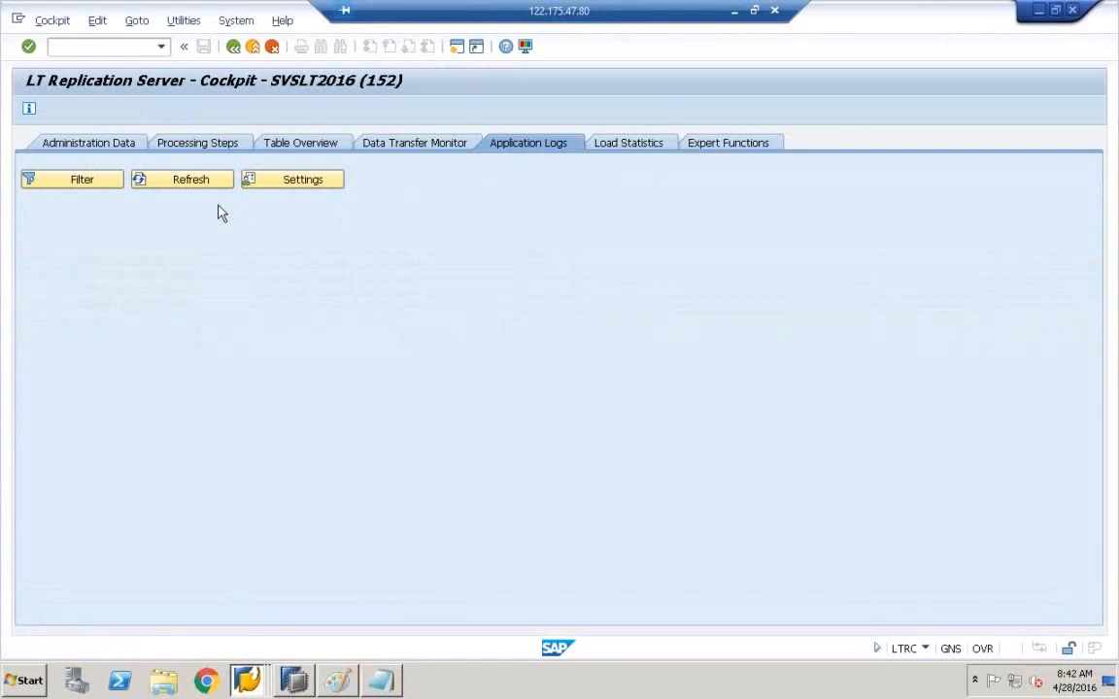
left_click(289, 184)
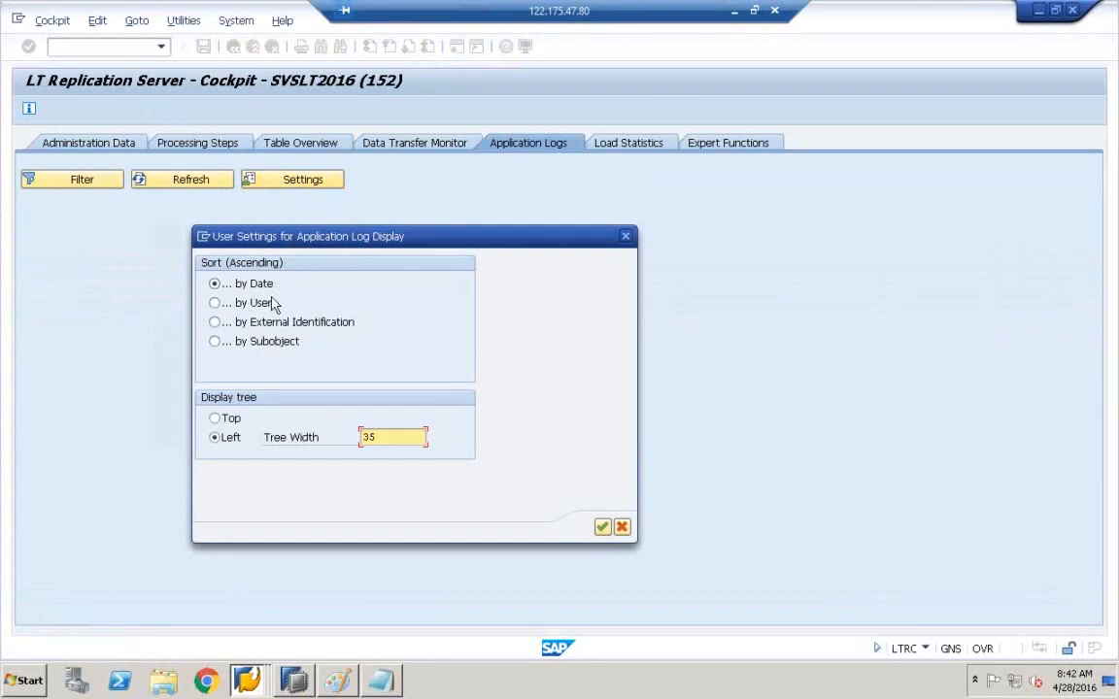
left_click(626, 237)
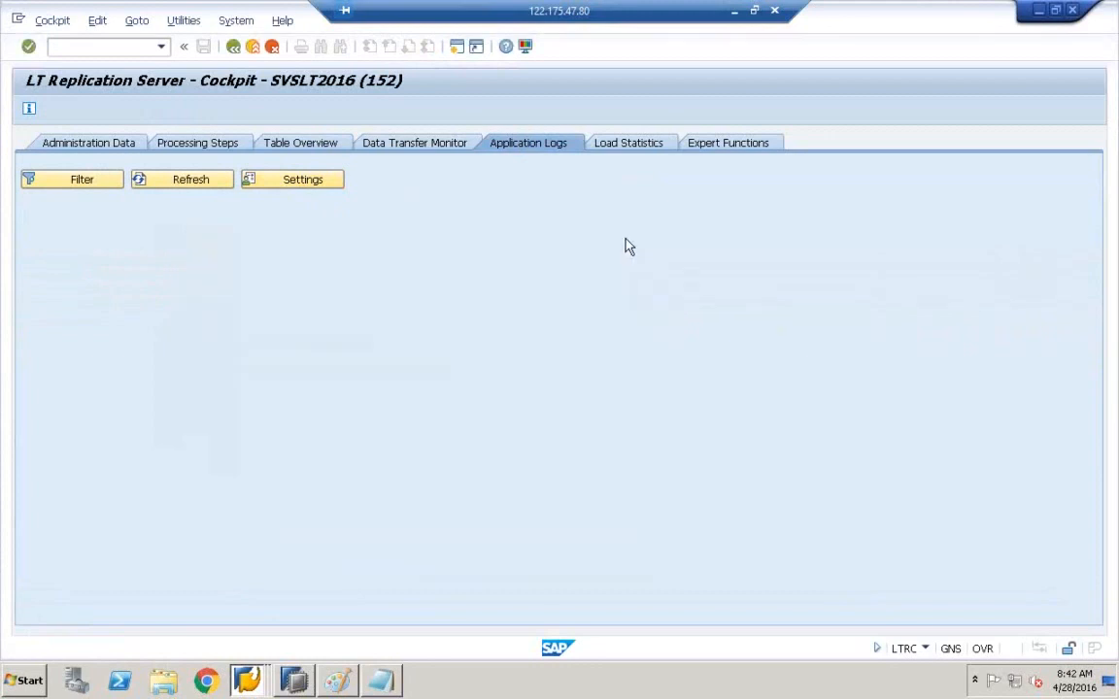
- Replace the log selection's table name /1CADMC/00000612 with ZCE1COPATABLE
left_click(84, 190)
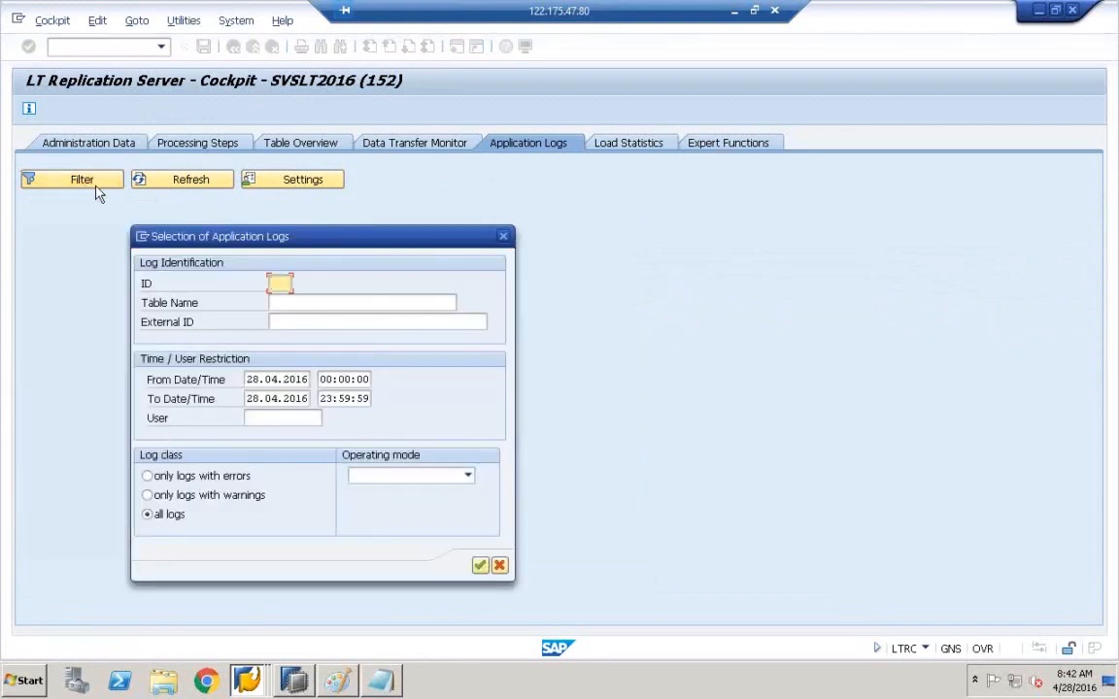
left_click(293, 305)
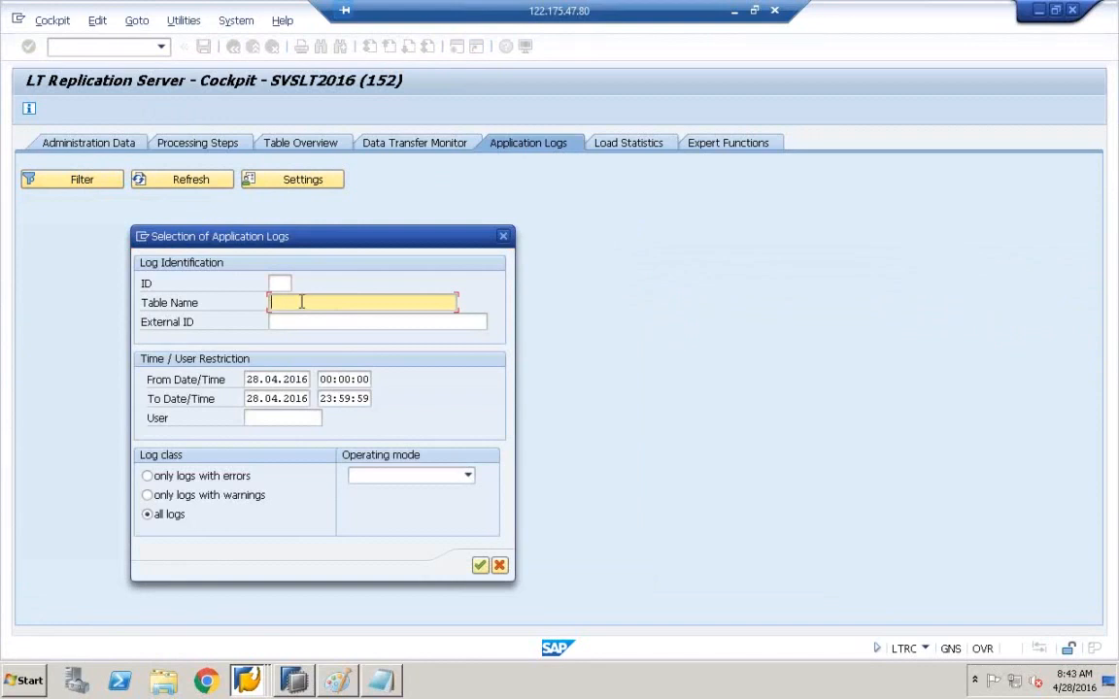
type("VBAK")
key("BackSpace")
key("BackSpace")
key("BackSpace")
key("BackSpace")
type("/1CADMC/00000612")
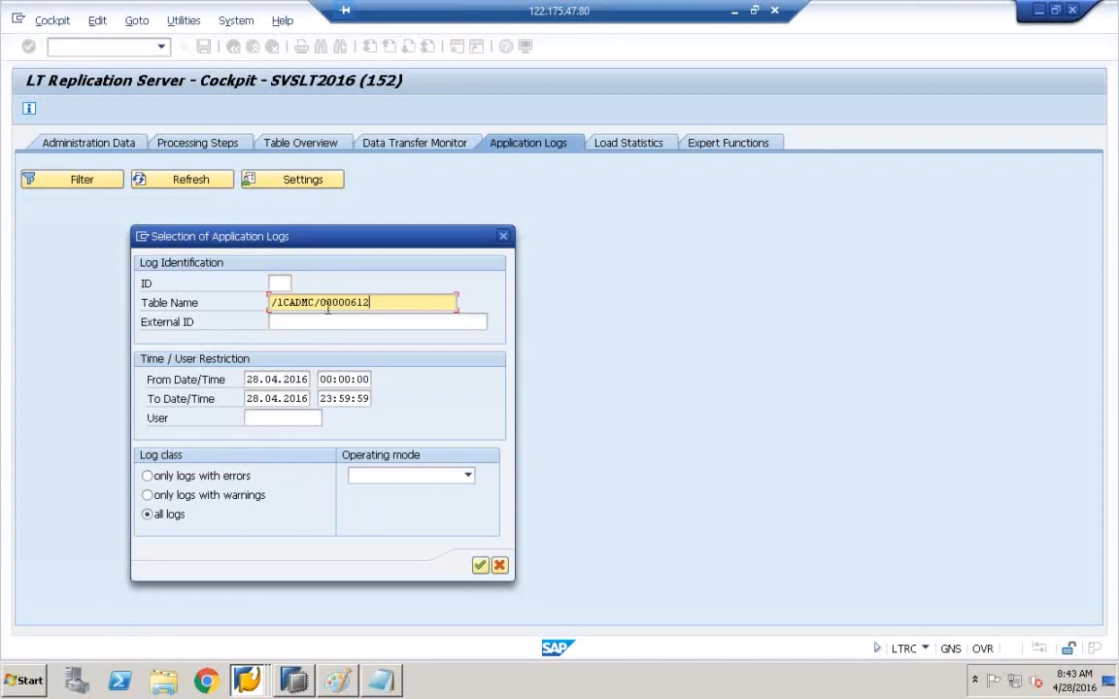
double_click(360, 304)
key("BackSpace")
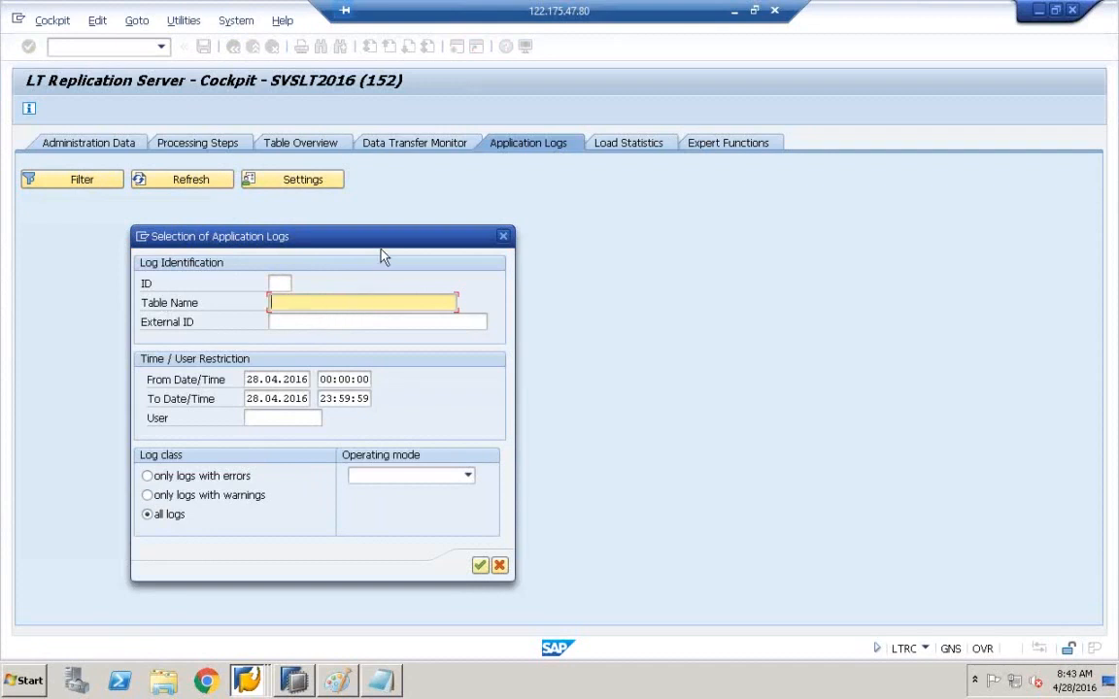
left_click(295, 681)
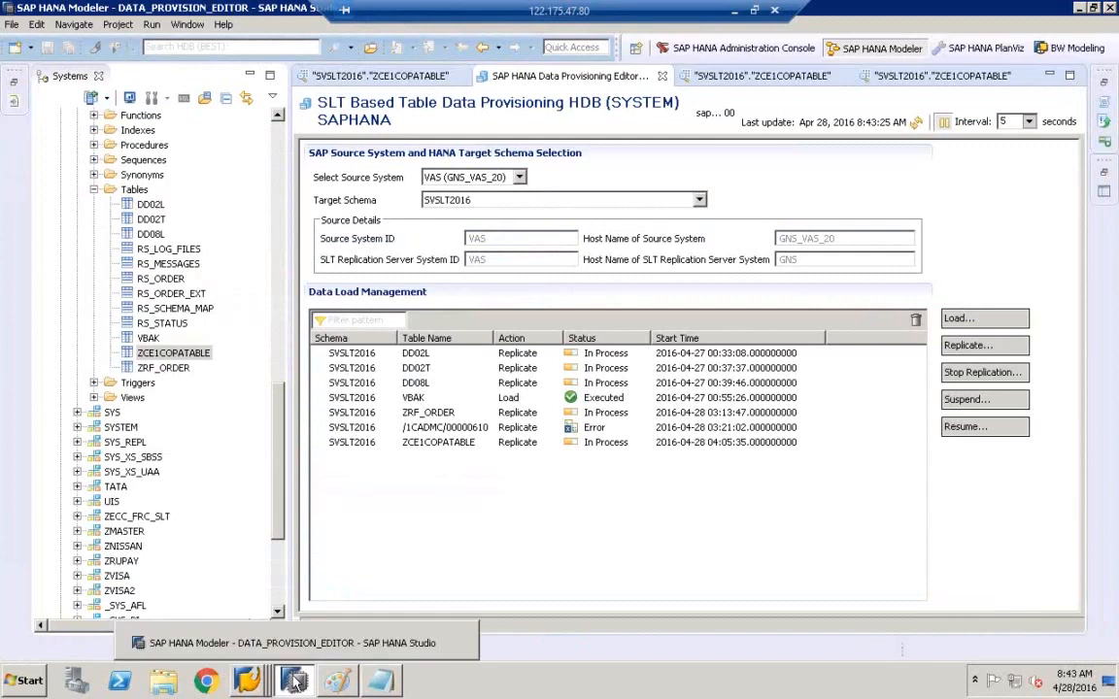
left_click(294, 681)
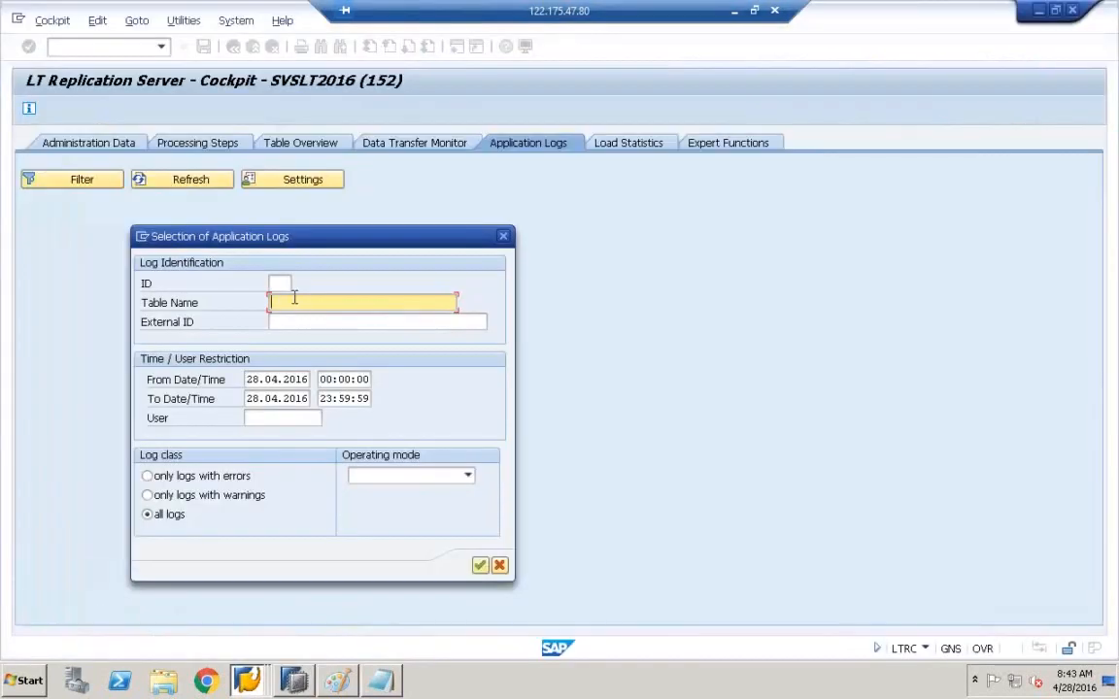
type("ZCE1COPATABLE")
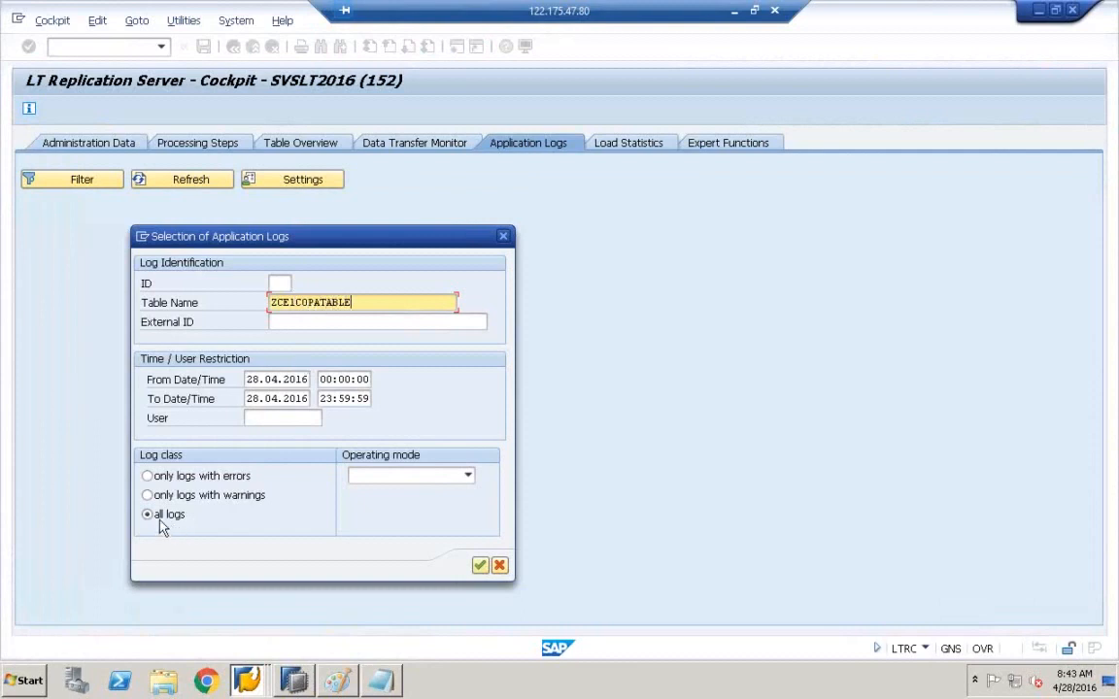
- List the ZCE1COPATABLE logs and auto-fit the Sub-object text, Object text, External ID and Date/Time/User columns
left_click(480, 566)
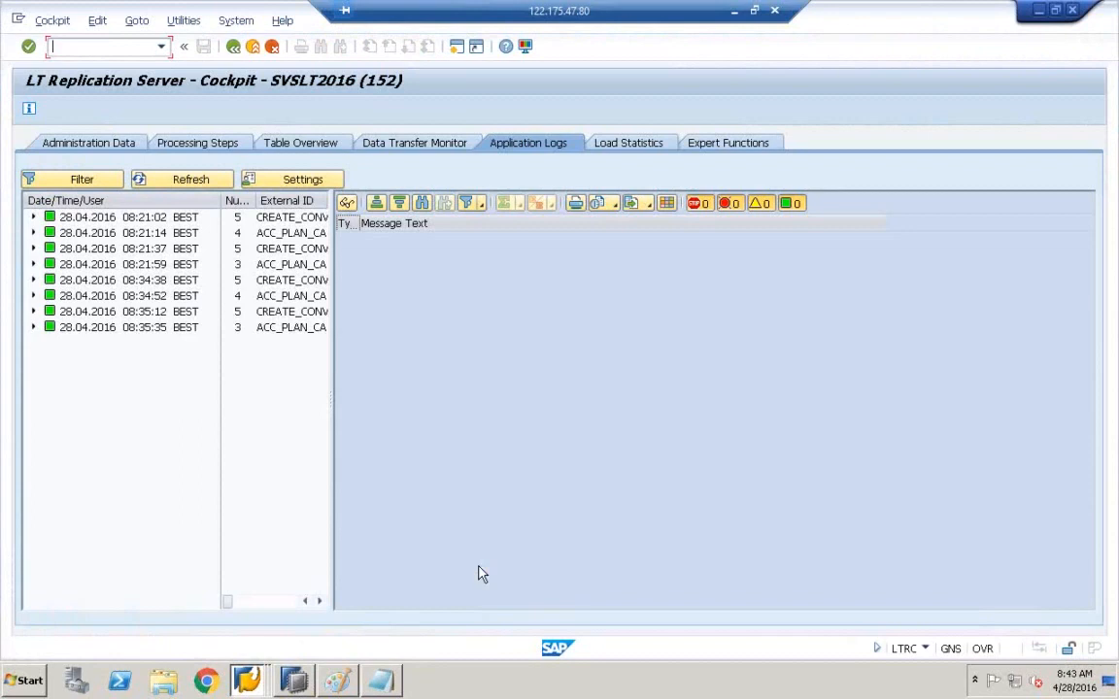
mouse_move(333, 358)
left_mouse_down()
mouse_move(479, 332)
mouse_move(757, 323)
mouse_move(976, 293)
left_mouse_up()
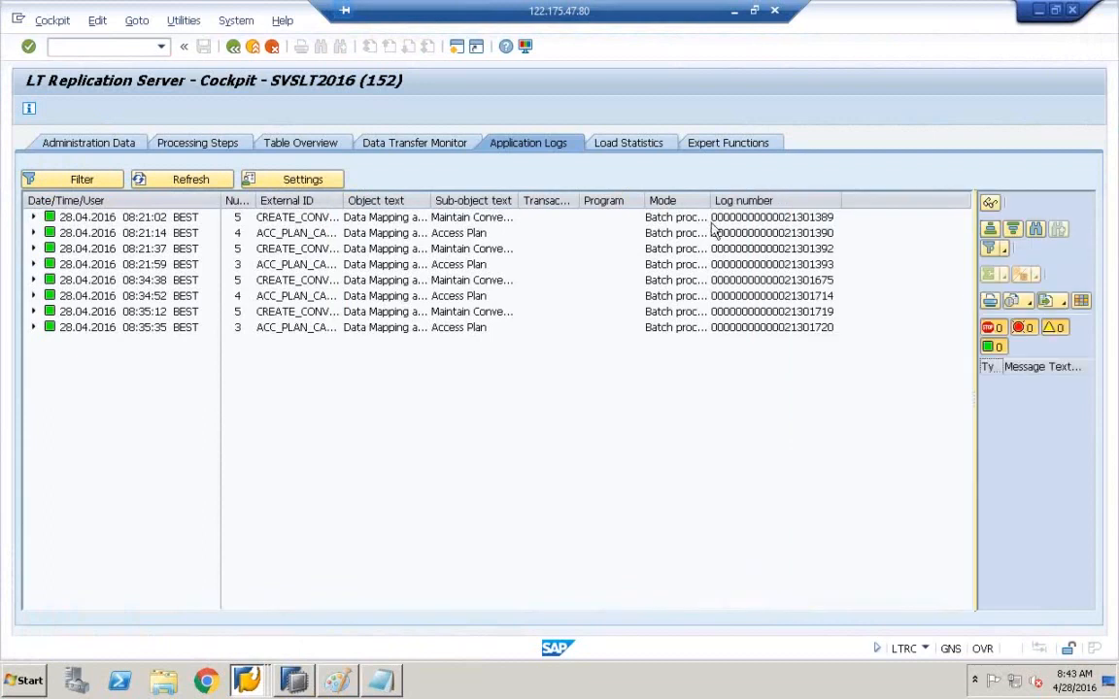
double_click(518, 201)
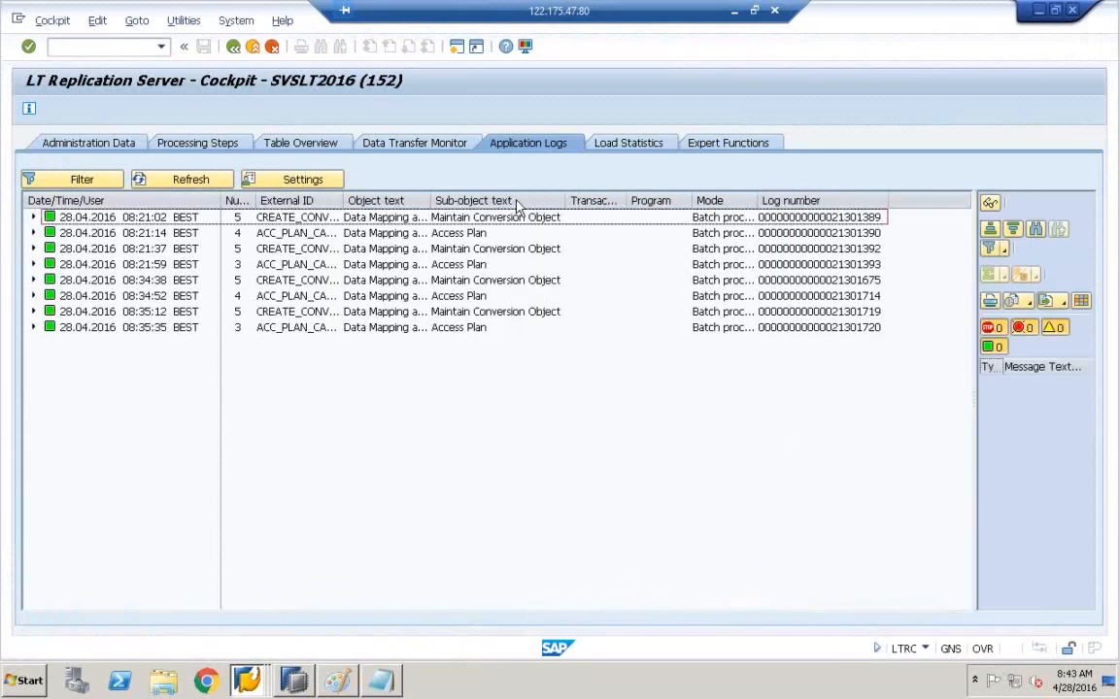
double_click(427, 201)
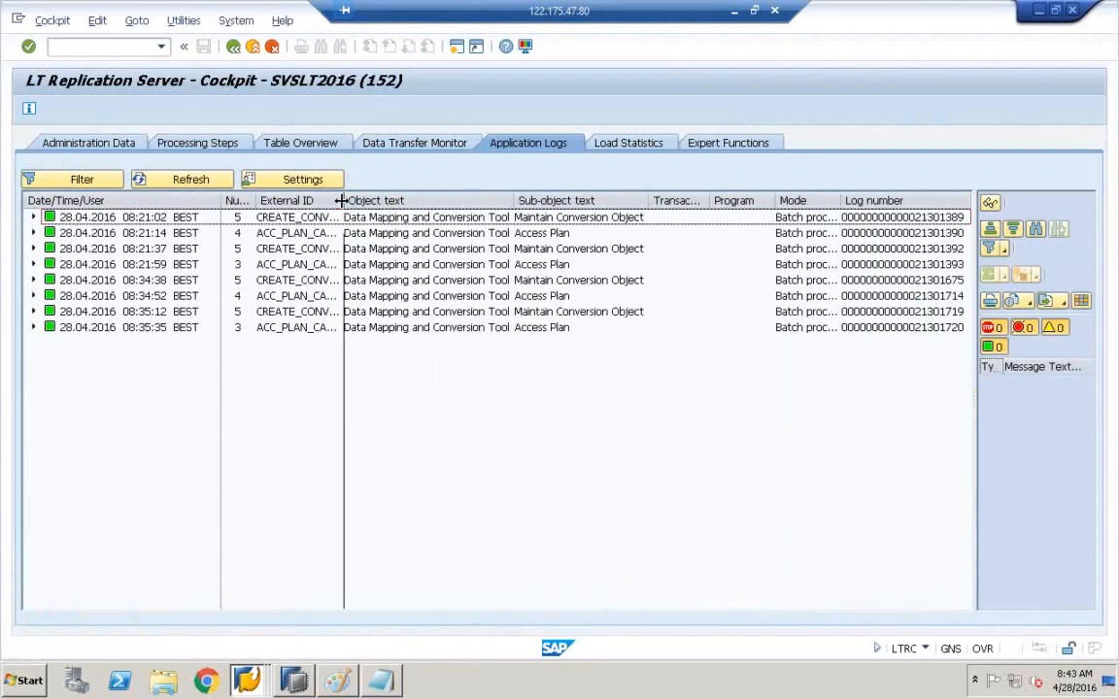
double_click(341, 200)
double_click(221, 201)
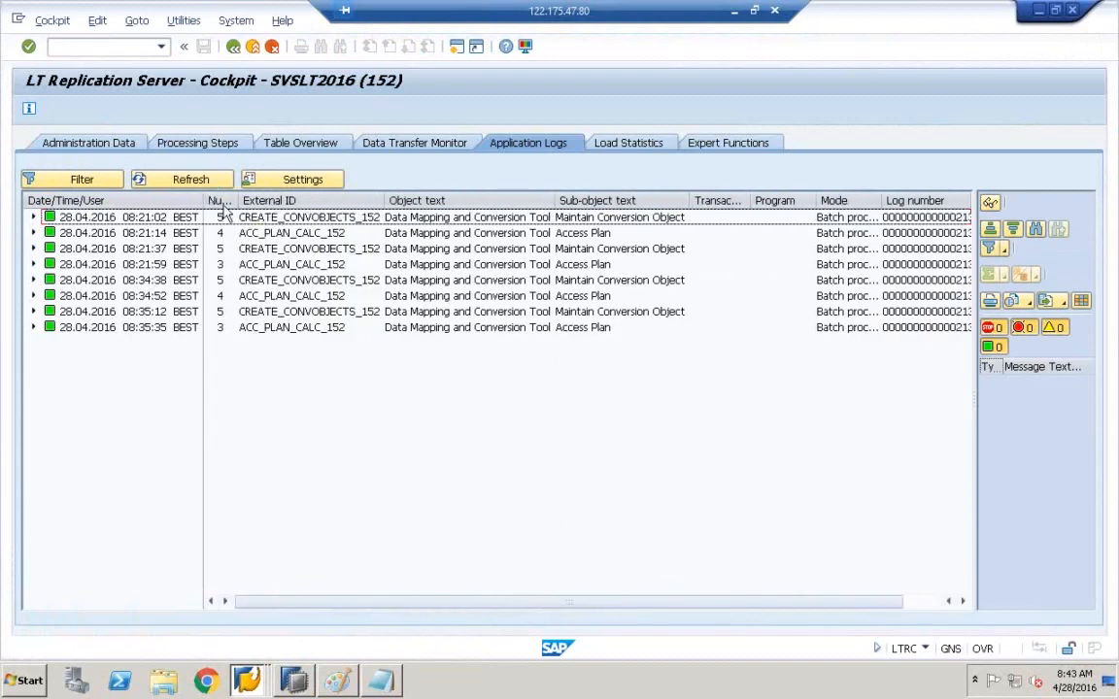
- Fit the Mode column to 'Batch processing', collapse the message pane and widen the Number column
left_click(85, 226)
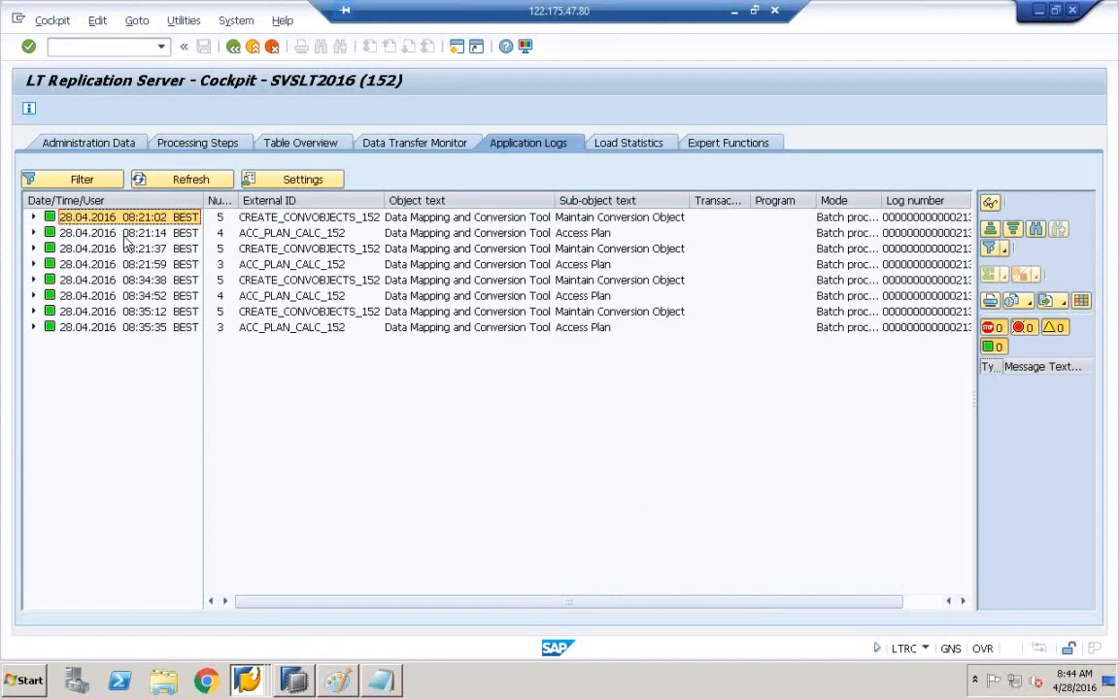
double_click(883, 198)
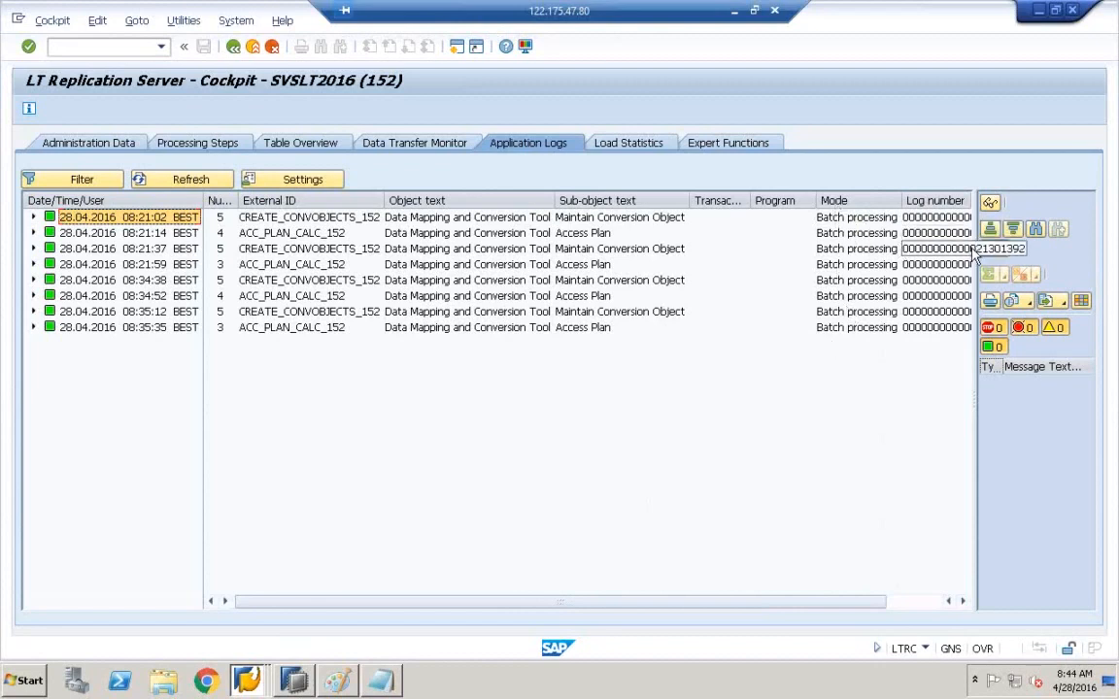
left_click_drag(976, 250, 1084, 286)
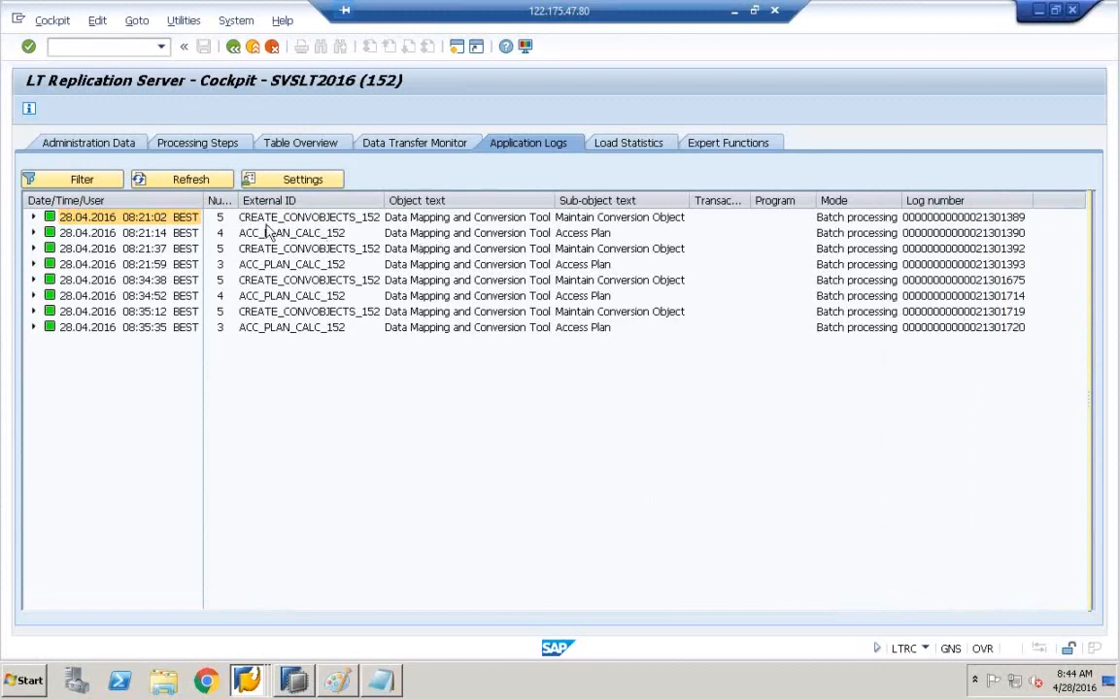
left_click_drag(241, 203, 272, 204)
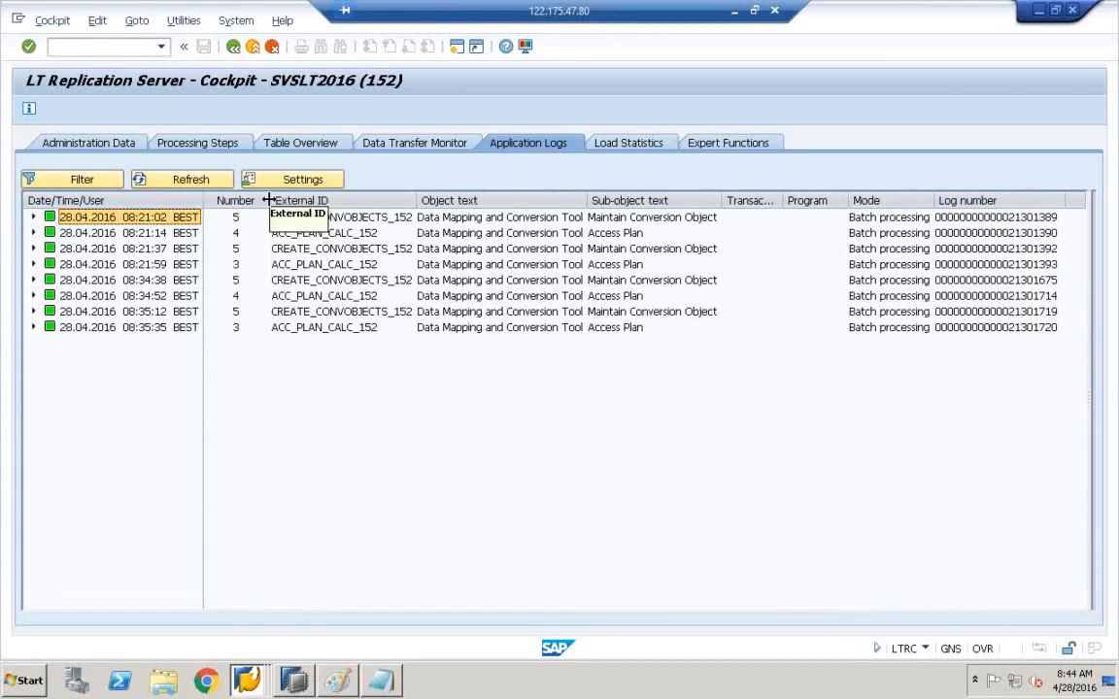
- Expand the 08:35:35 ACC_PLAN_CALC_152 log, display its Additional Information messages and select Start of function
left_click(33, 327)
double_click(202, 202)
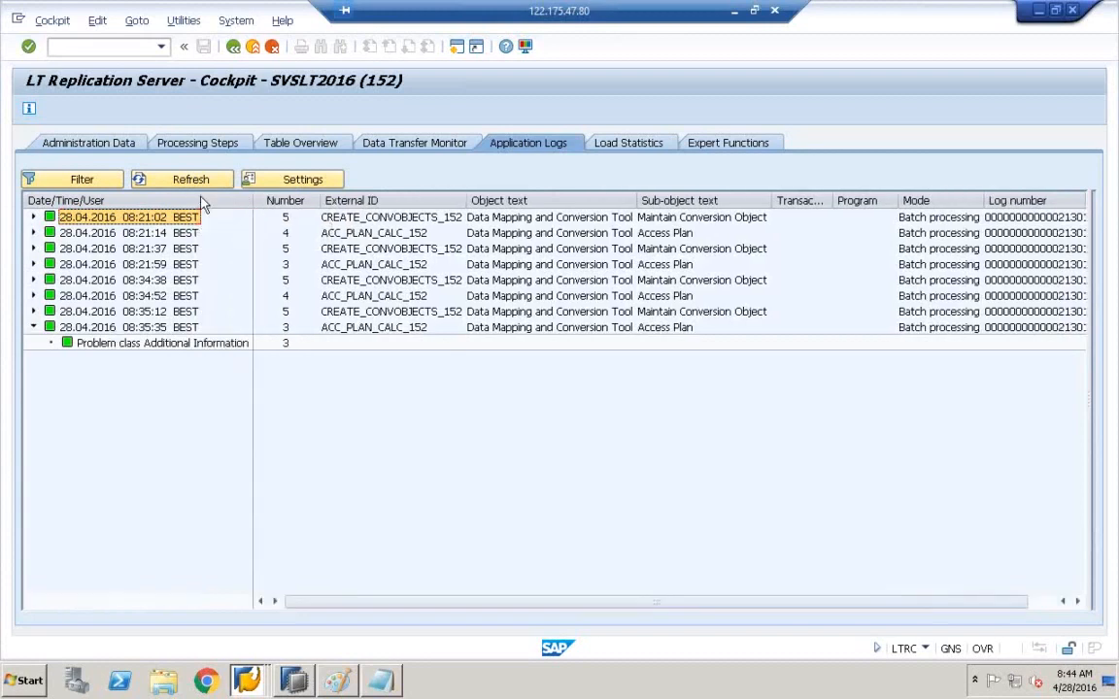
left_click(145, 344)
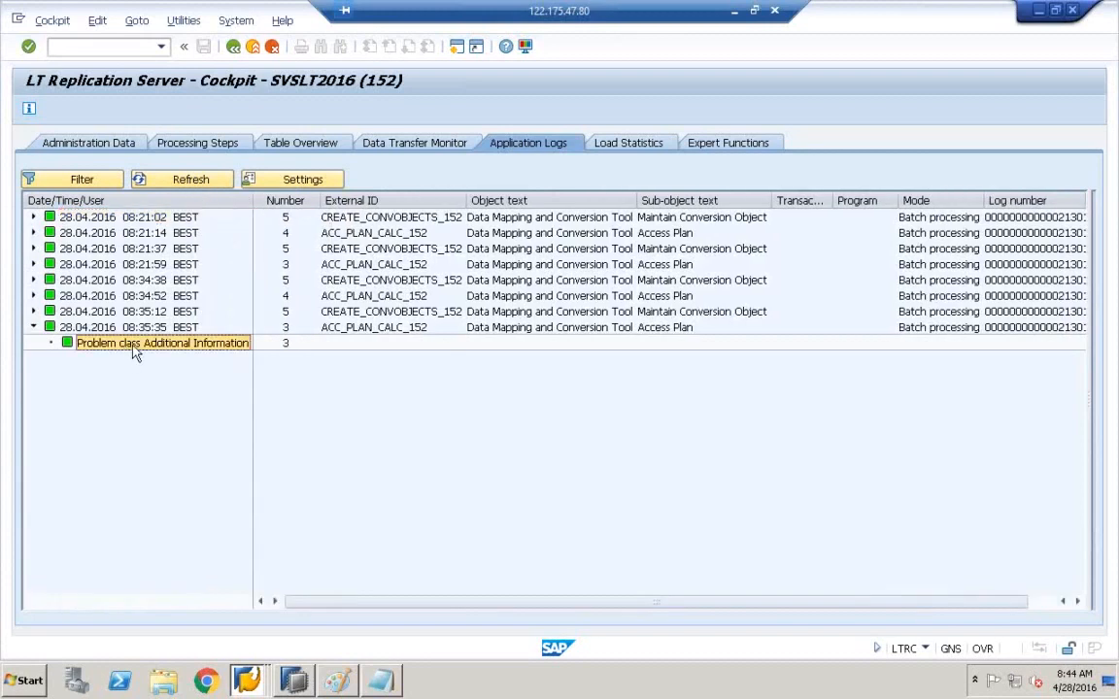
double_click(133, 346)
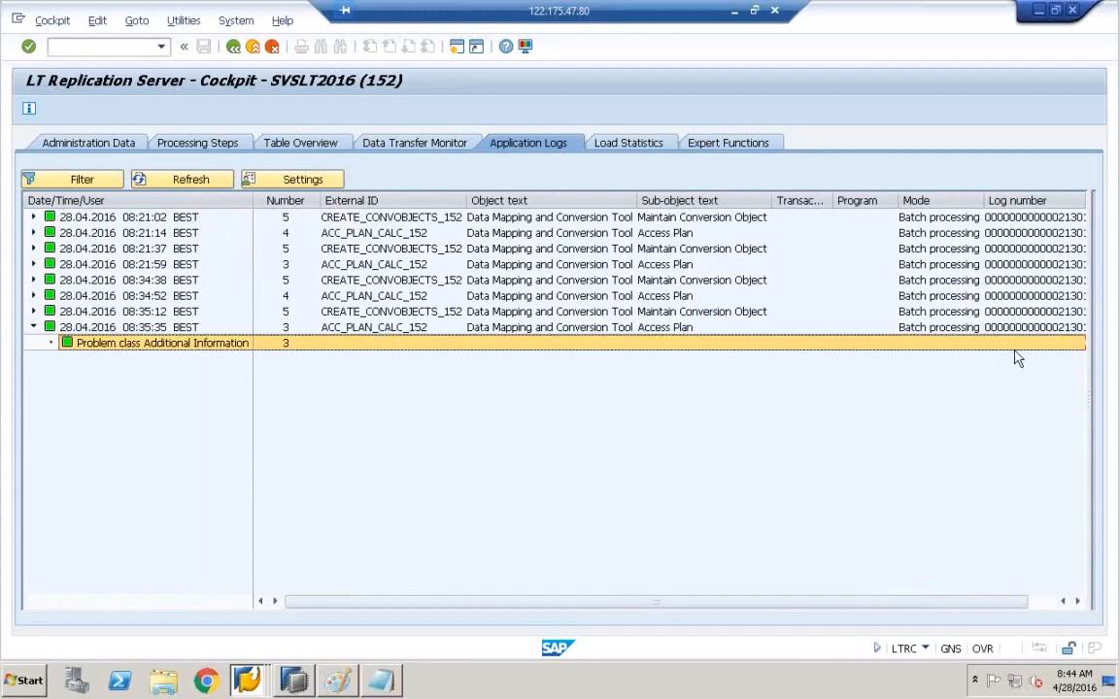
left_click_drag(1089, 388, 675, 418)
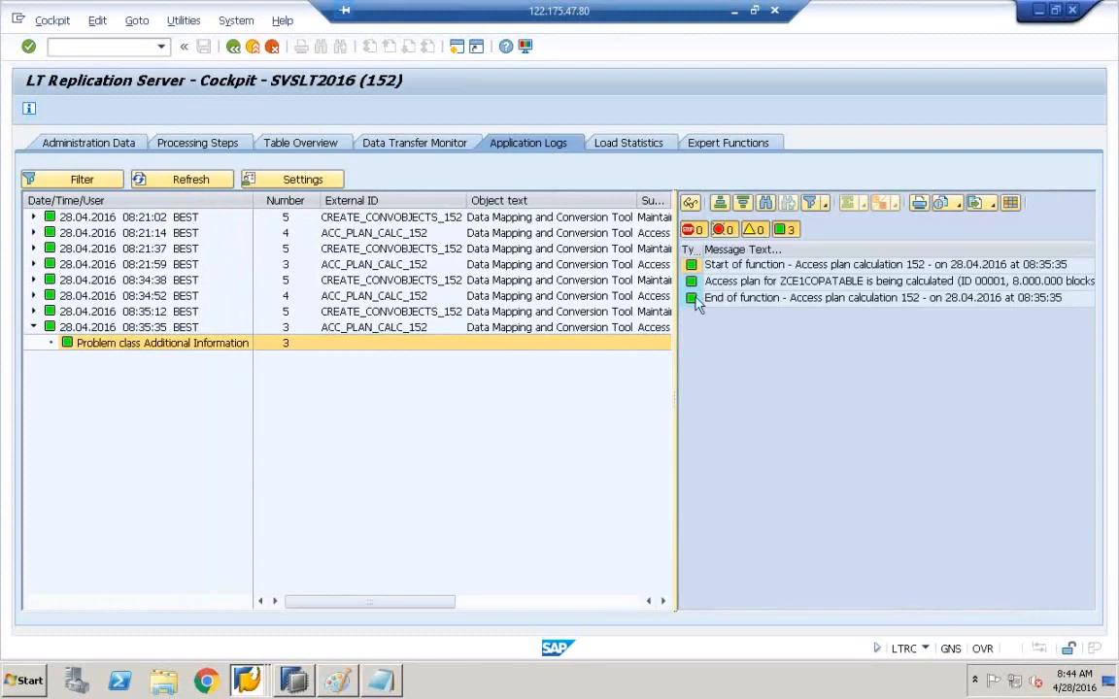
left_click_drag(677, 326, 570, 323)
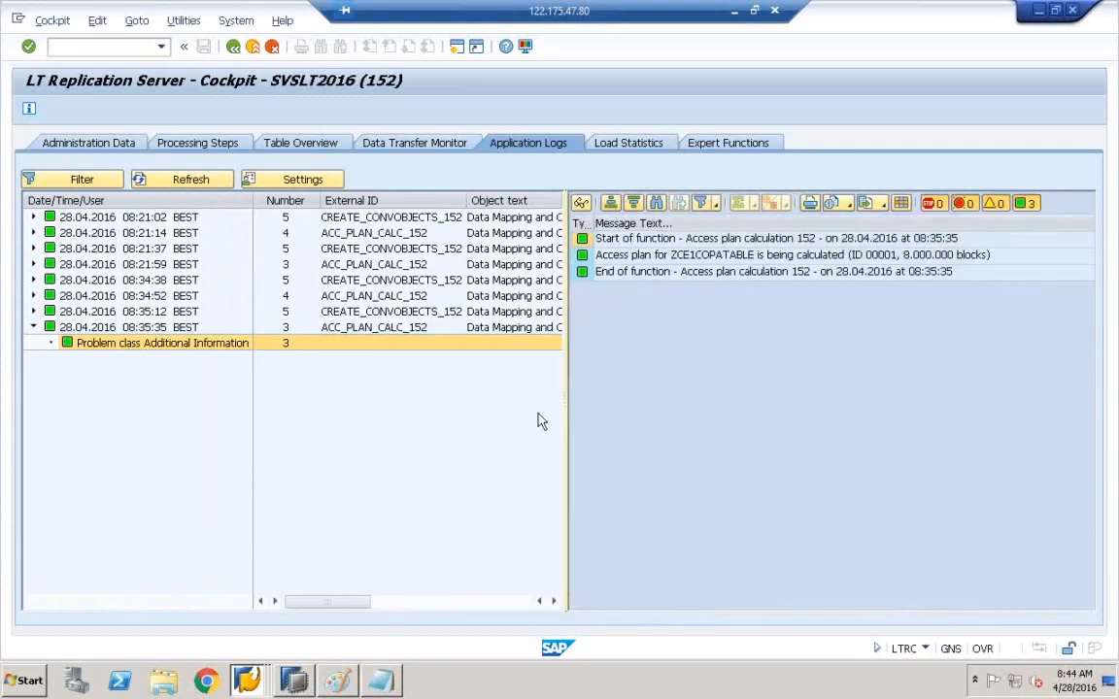
left_click_drag(564, 405, 602, 405)
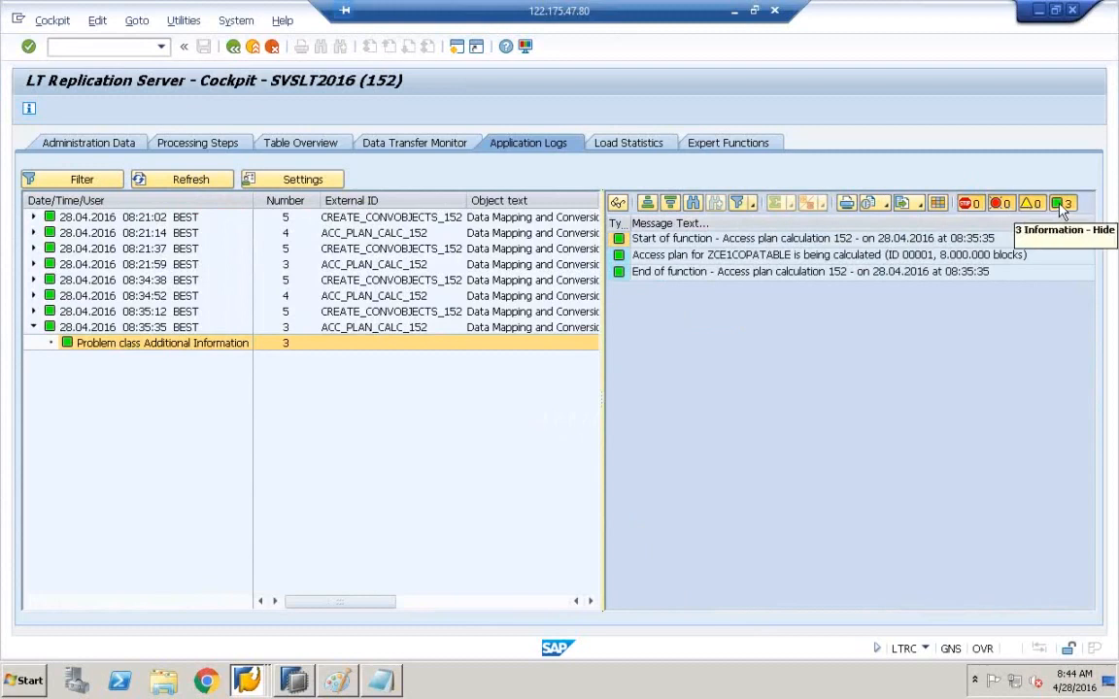
left_click(885, 245)
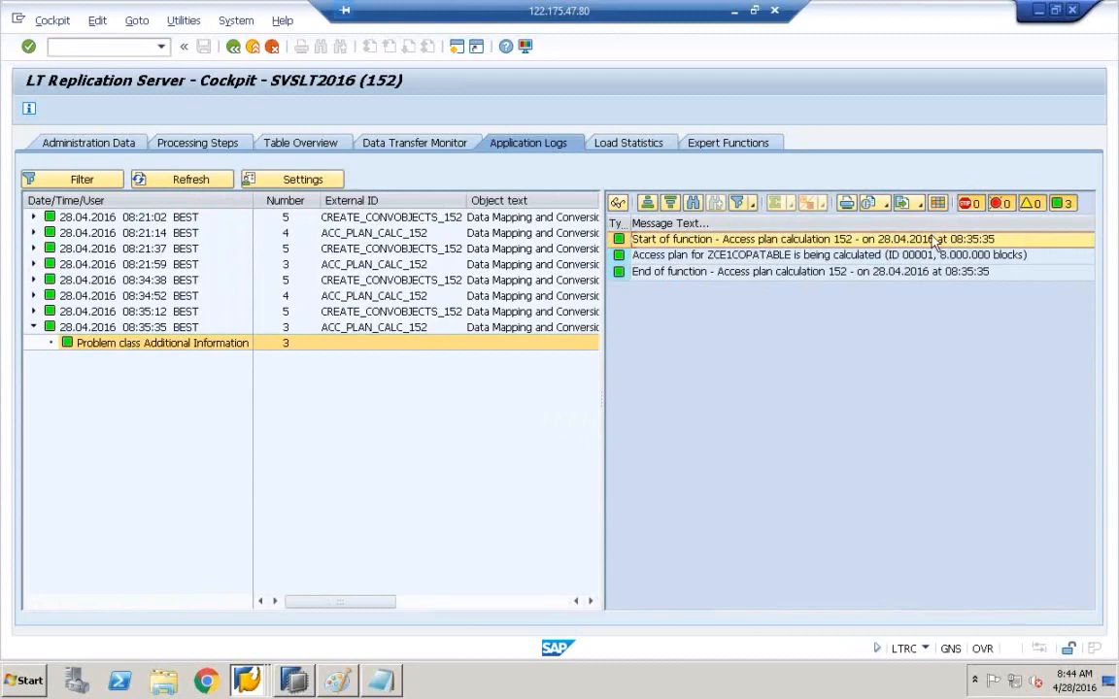
- Open the long text of the Start of function message (DMCLG318) and copy its header line
double_click(859, 246)
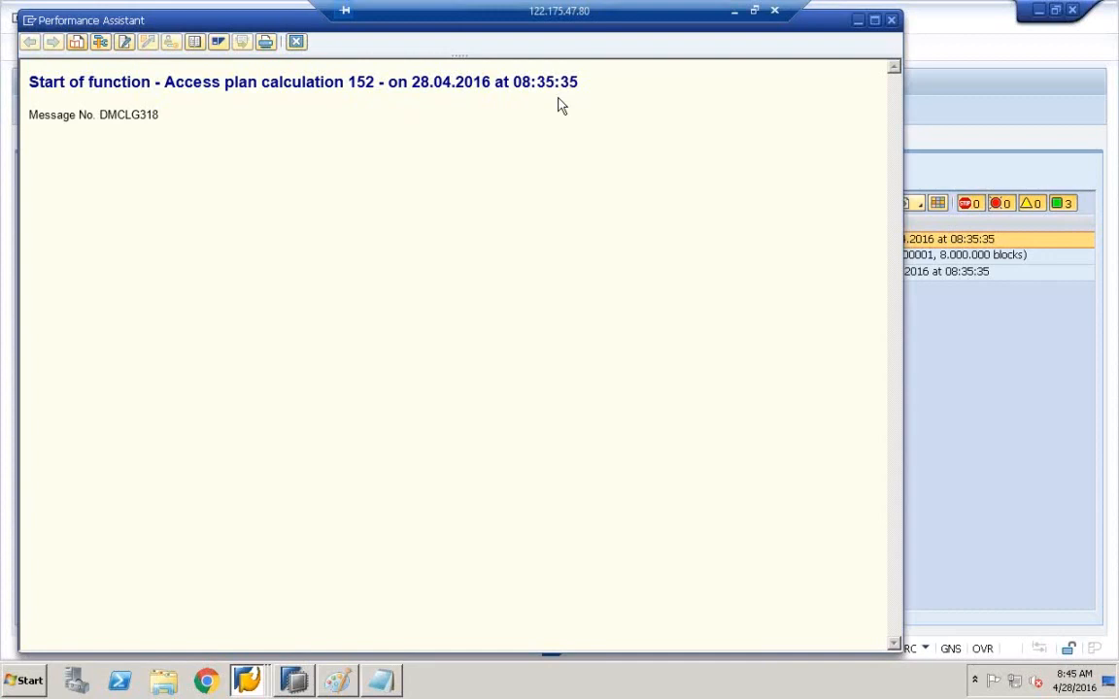
left_click_drag(602, 82, 34, 87)
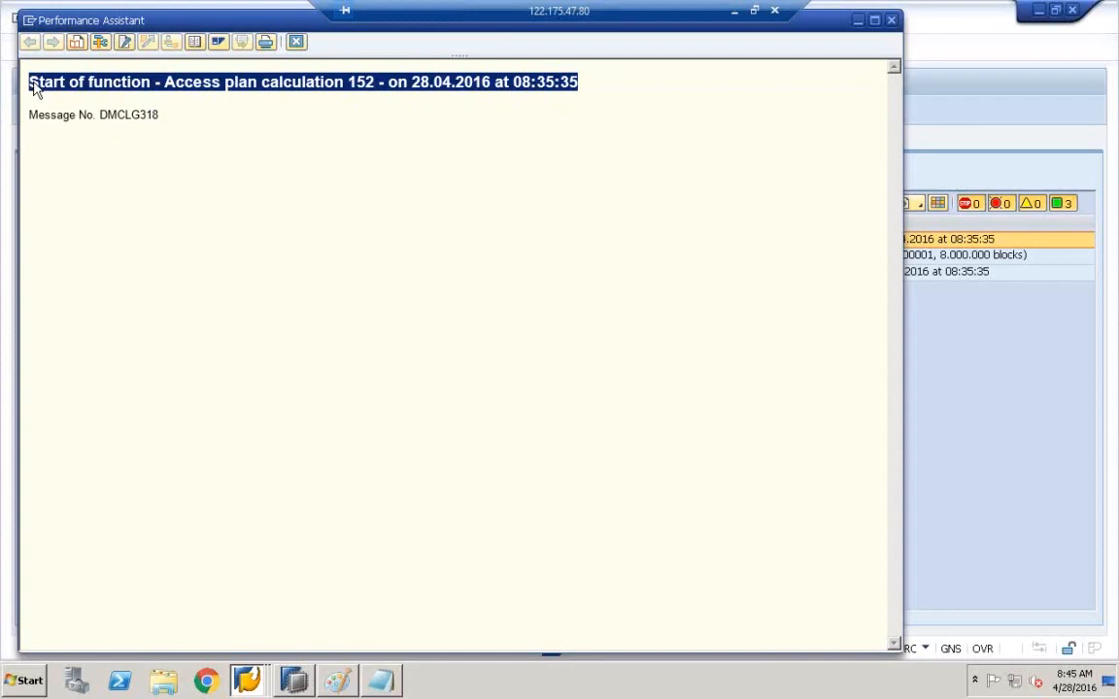
right_click(34, 87)
left_click(76, 113)
- Go back from the ZCE1COPATABLE logs to Cockpit: Overview, then show the Paint source–SLT–HANA sketch
left_click(90, 4)
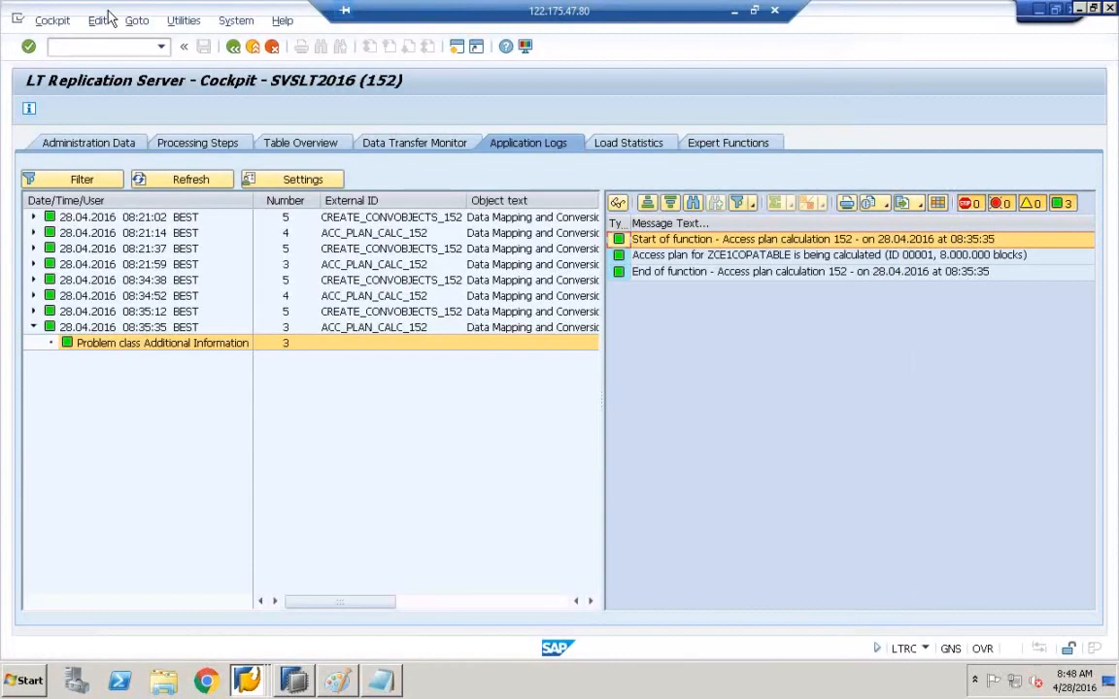
left_click(233, 49)
left_click(233, 48)
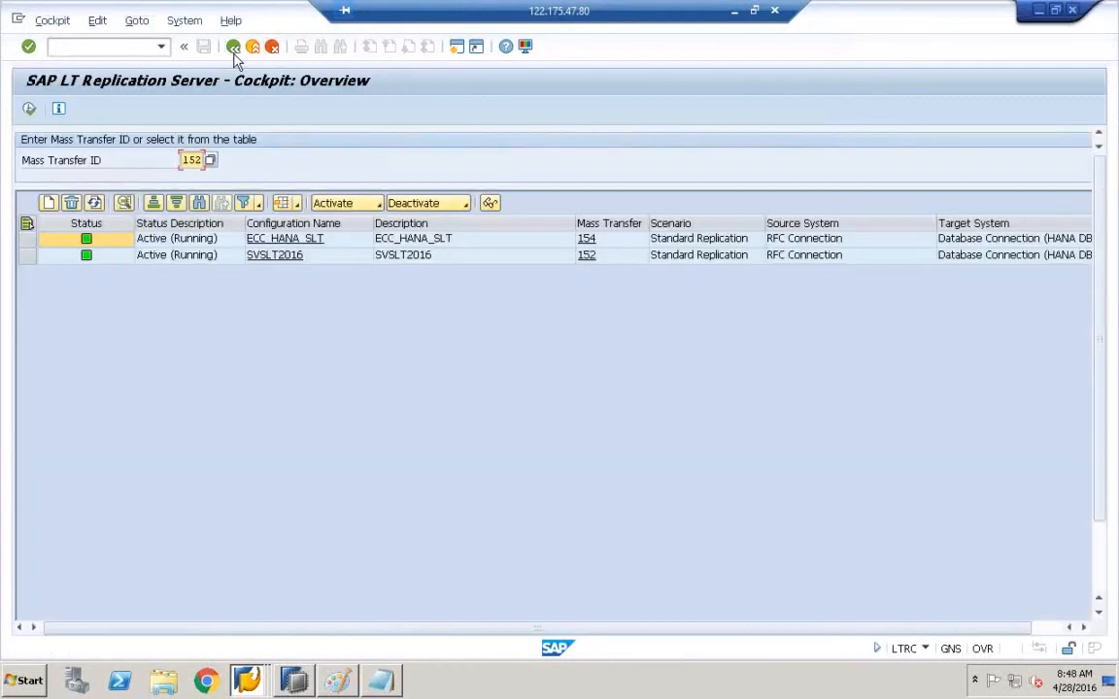
left_click(337, 681)
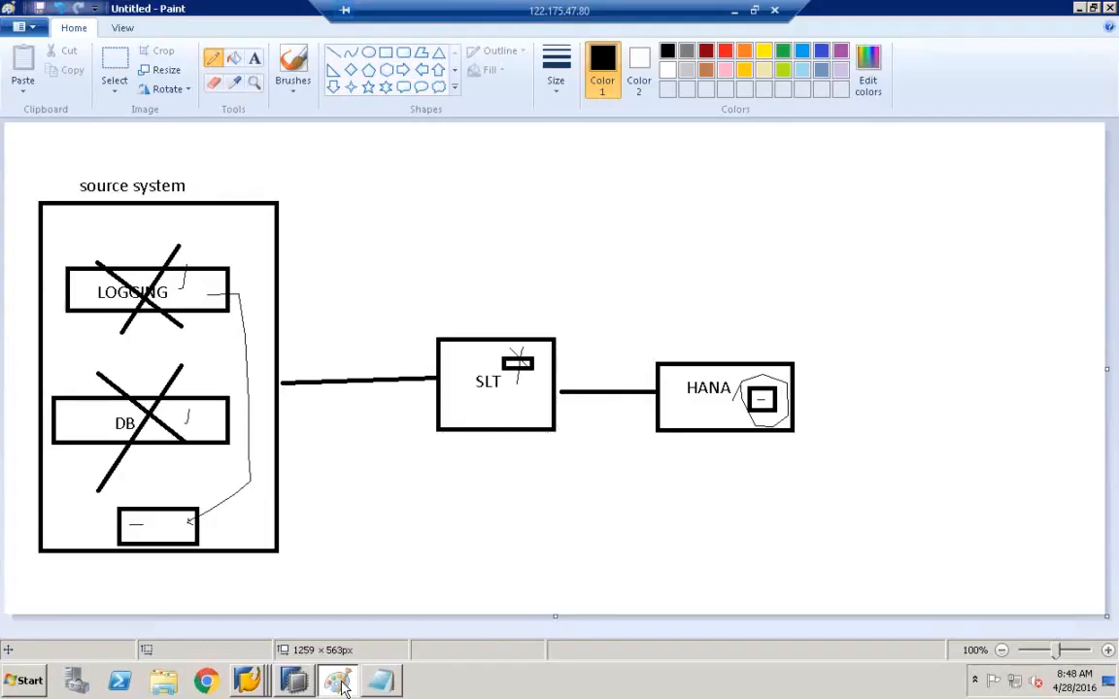
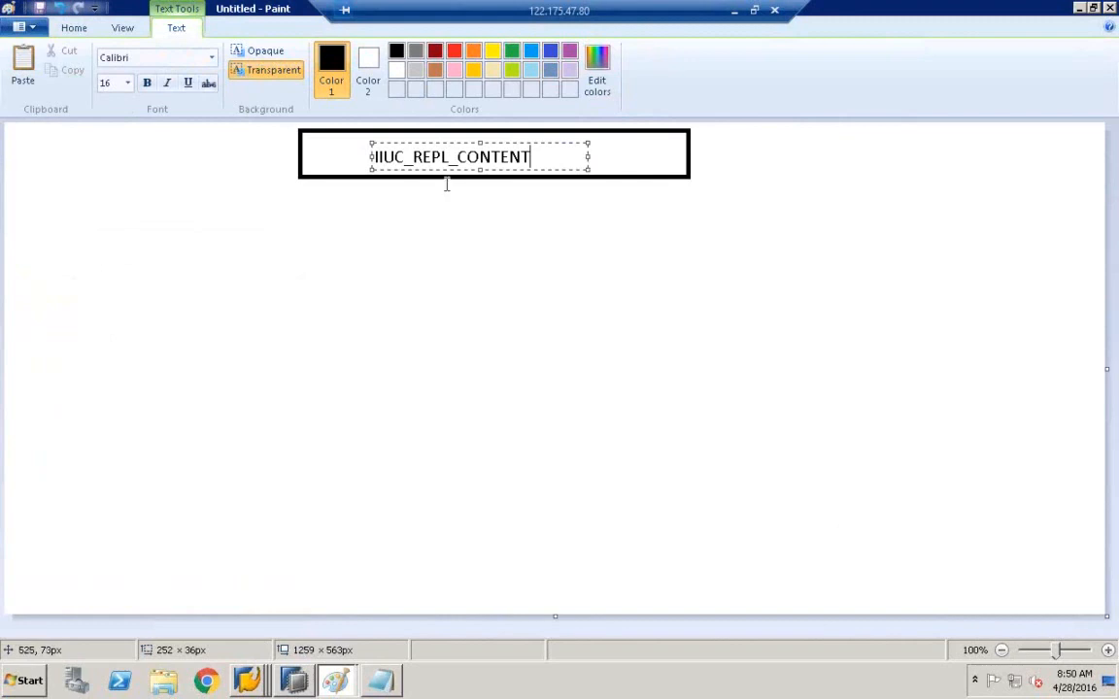
- Try to remove the extra I from the IIUC_REPL_CONTENT box label
left_click(378, 158)
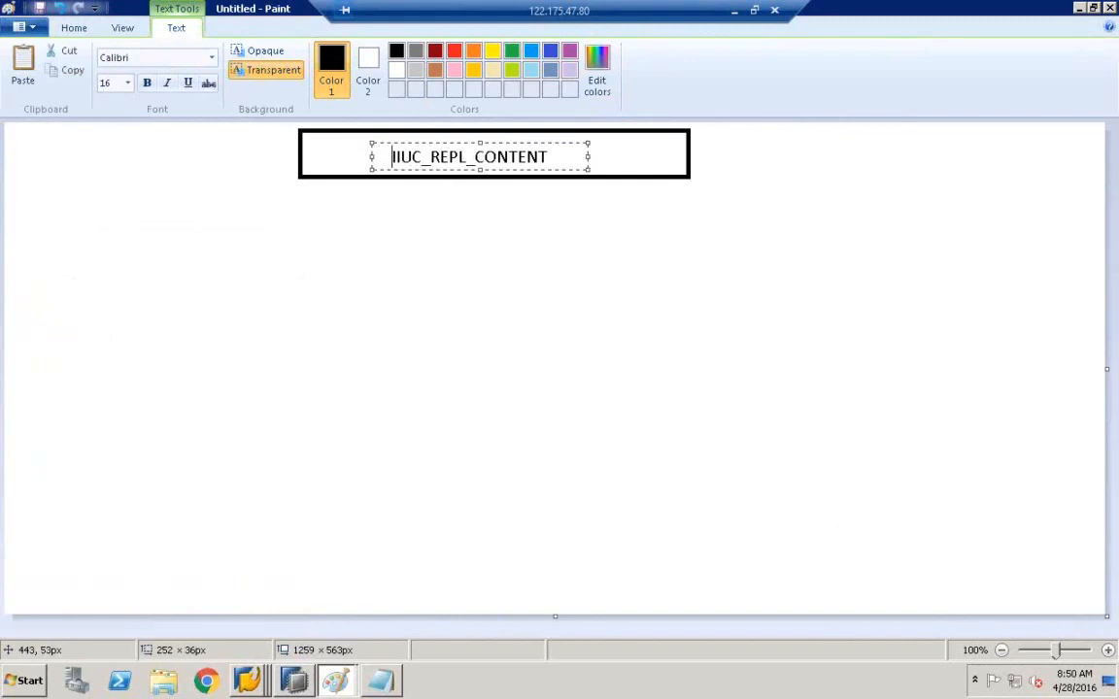
left_click(403, 157)
type("I")
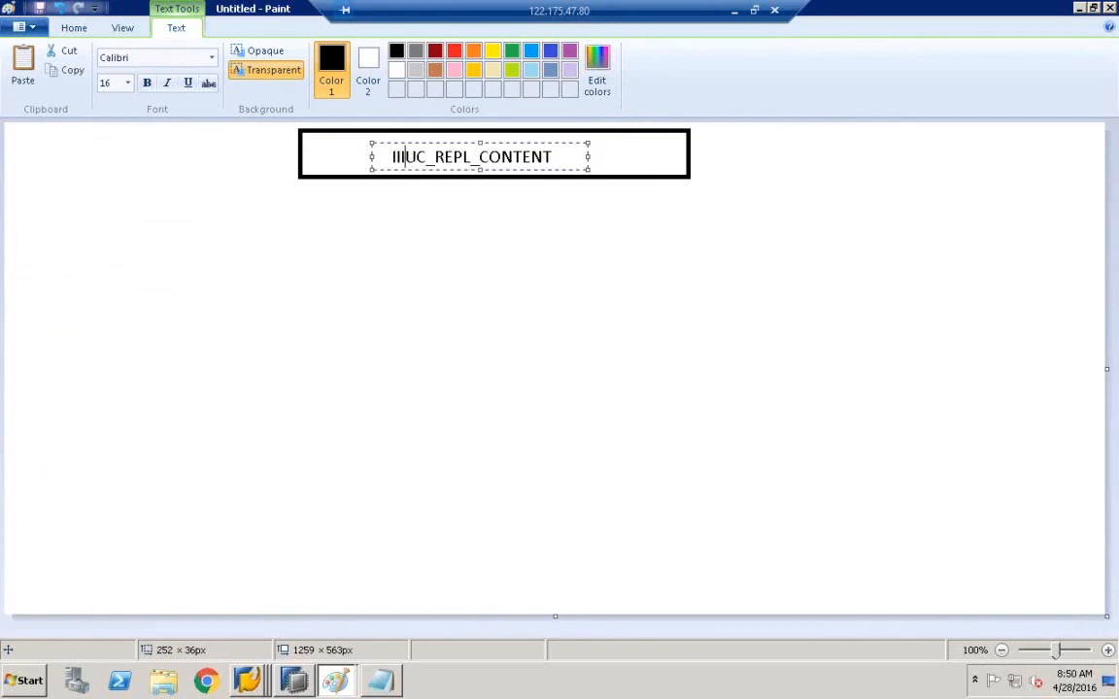
key("BackSpace")
left_click(537, 232)
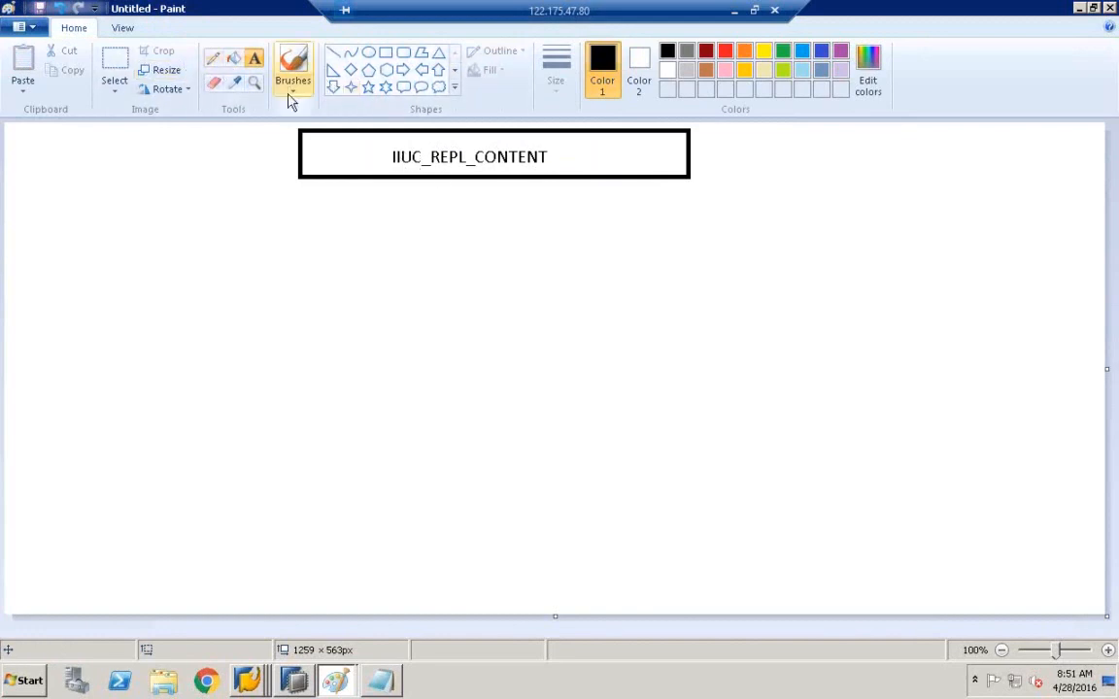
- Erase the label's opening letters and retype them as IUUC
left_click(214, 83)
mouse_move(392, 155)
left_mouse_down()
mouse_move(417, 155)
mouse_move(392, 155)
mouse_move(407, 160)
mouse_move(398, 142)
left_mouse_up()
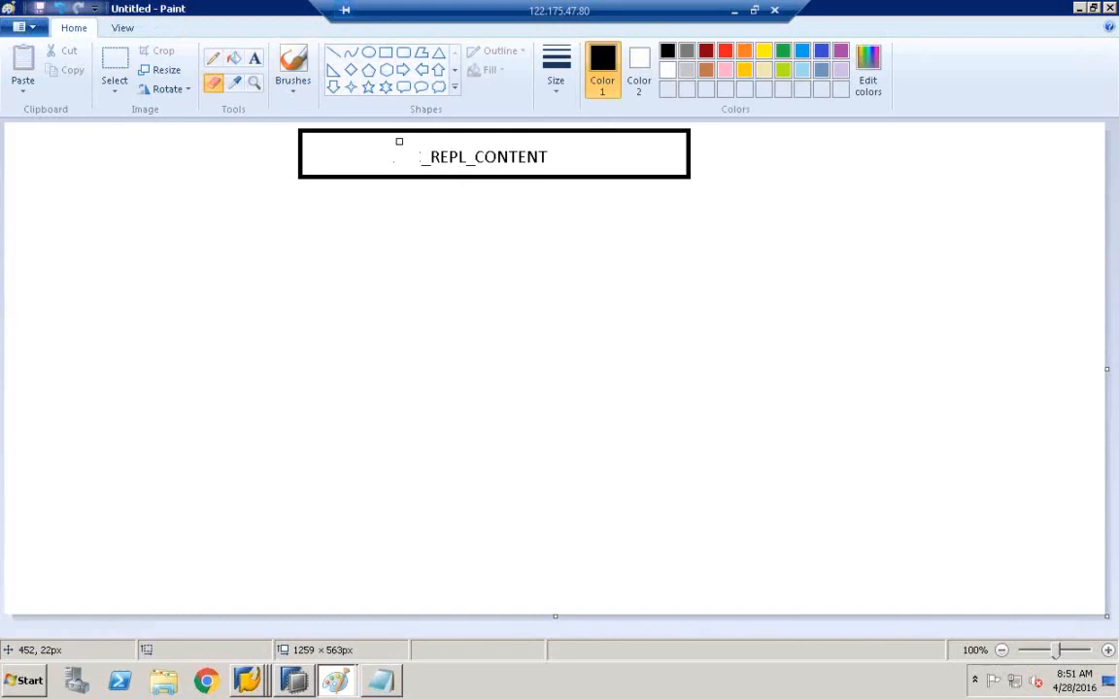
left_click(253, 58)
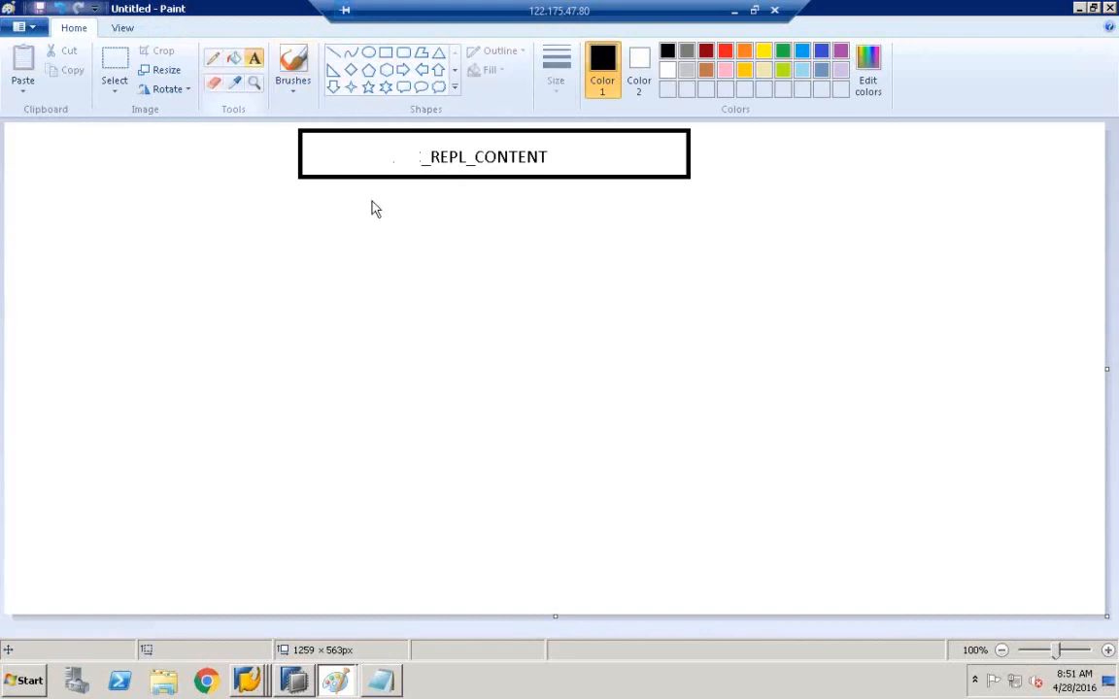
left_click(374, 143)
type("iiu")
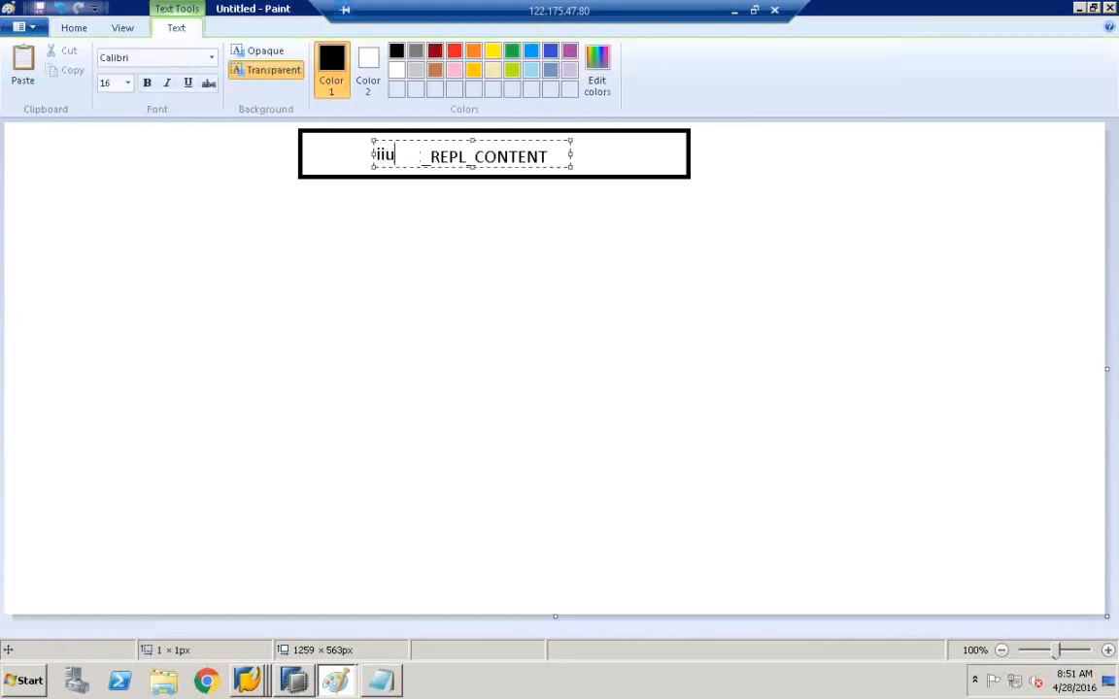
key("BackSpace")
key("BackSpace")
key("BackSpace")
type("IIC")
key("BackSpace")
key("BackSpace")
key("BackSpace")
type("II")
key("BackSpace")
key("BackSpace")
type("IUUC")
left_click(495, 290)
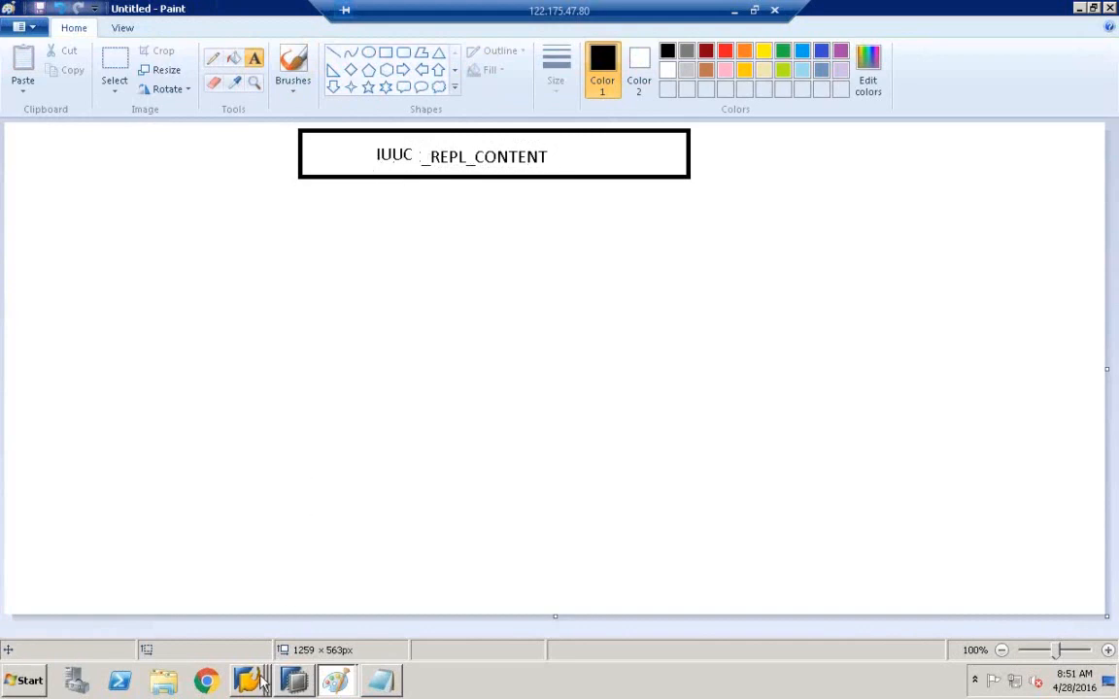
- Add a TCODE text label to the left of the box
left_click(179, 159)
type("TC")
key("BackSpace")
key("BackSpace")
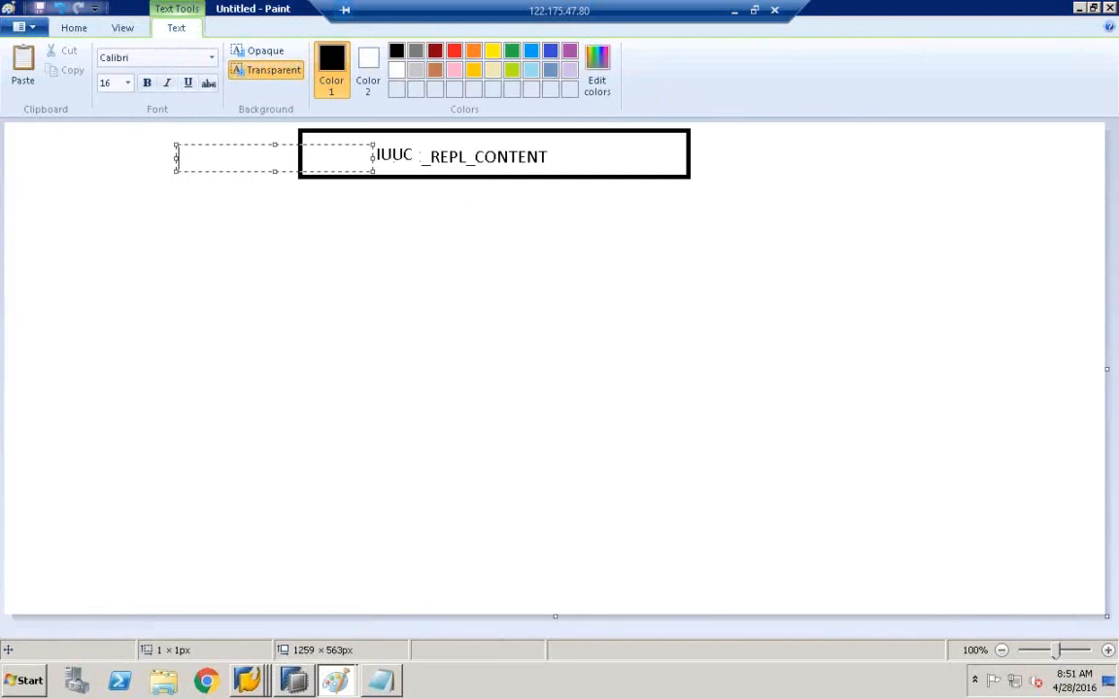
type("TCODE")
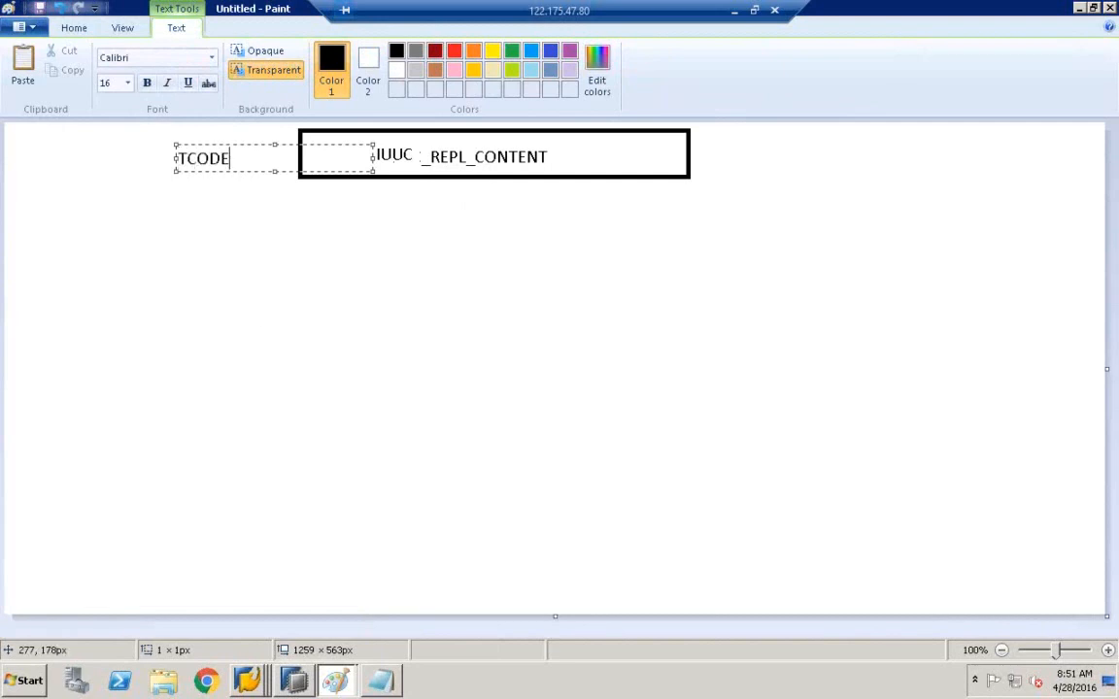
left_click(260, 317)
left_click(248, 680)
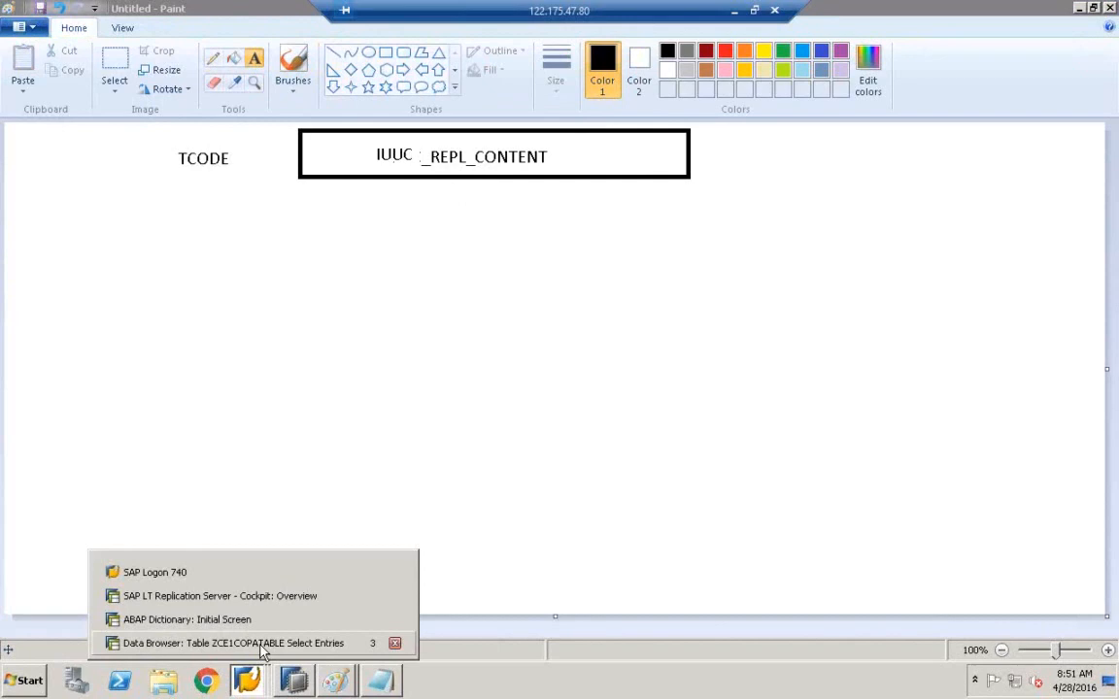
- Go back from the ZCE1COPATABLE data browser to Easy Access and run transaction IUUC_REPL_CONTENT
left_click(260, 643)
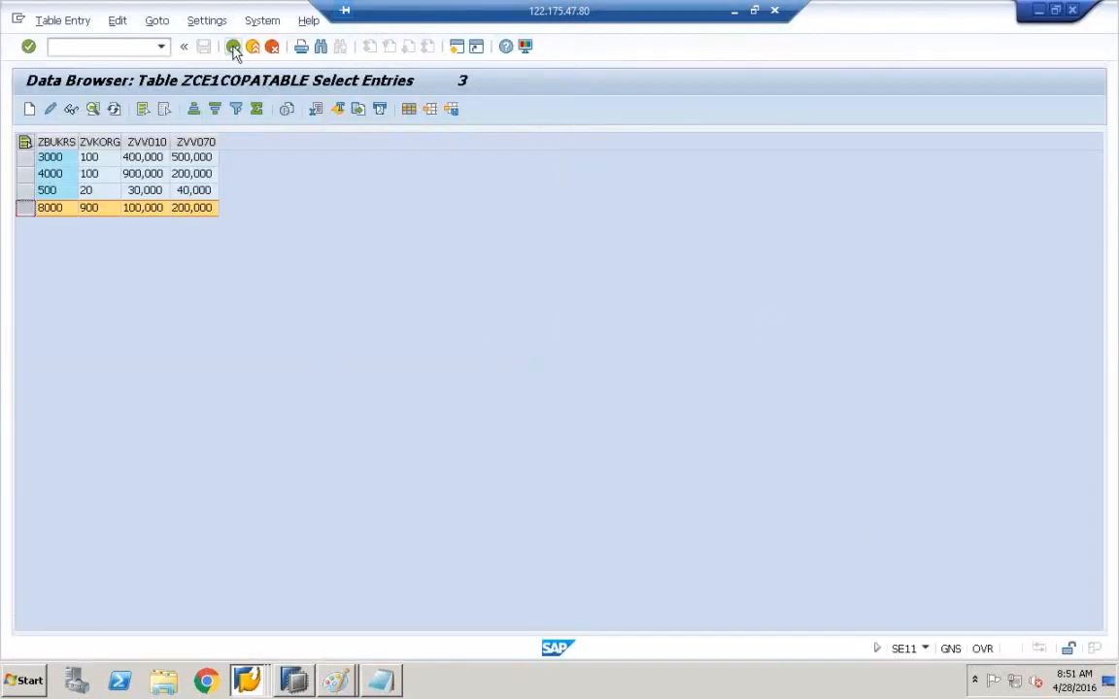
left_click(233, 46)
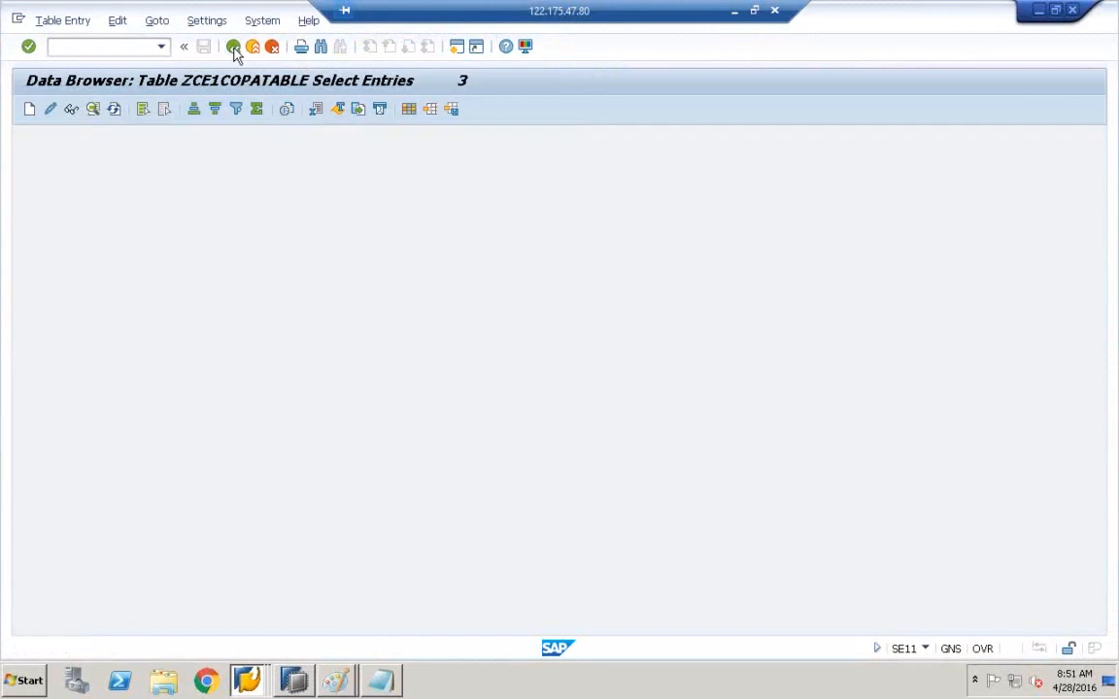
left_click(233, 47)
left_click(233, 46)
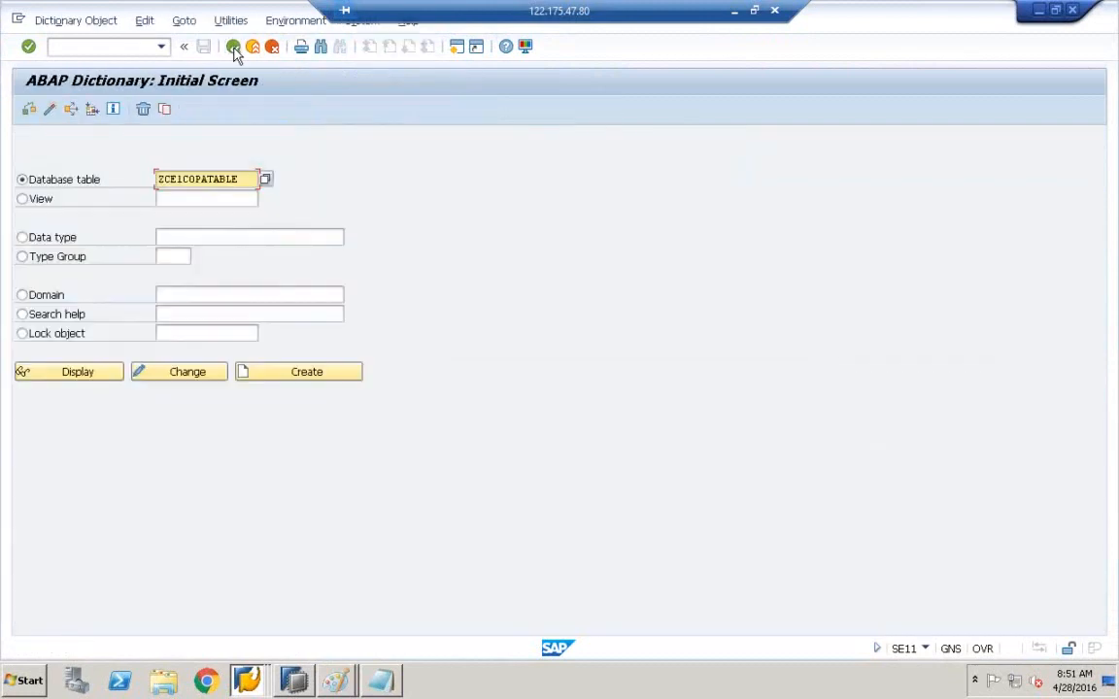
left_click(233, 47)
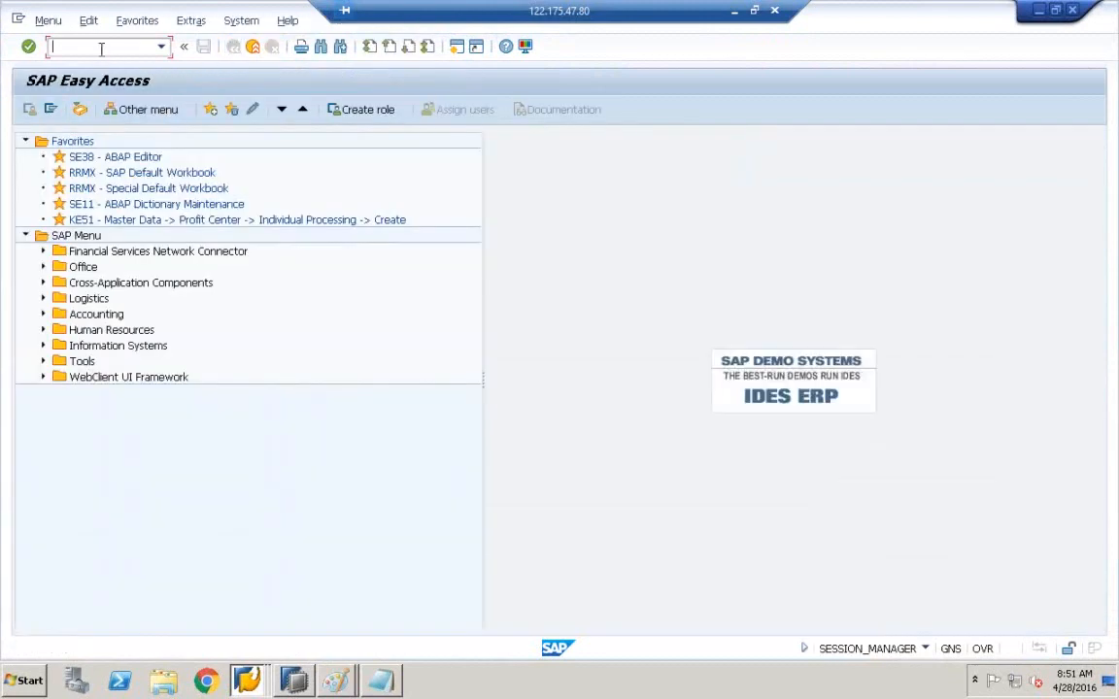
type("IUUC")
type("_")
type("REPL")
type("_")
type("CONTENT")
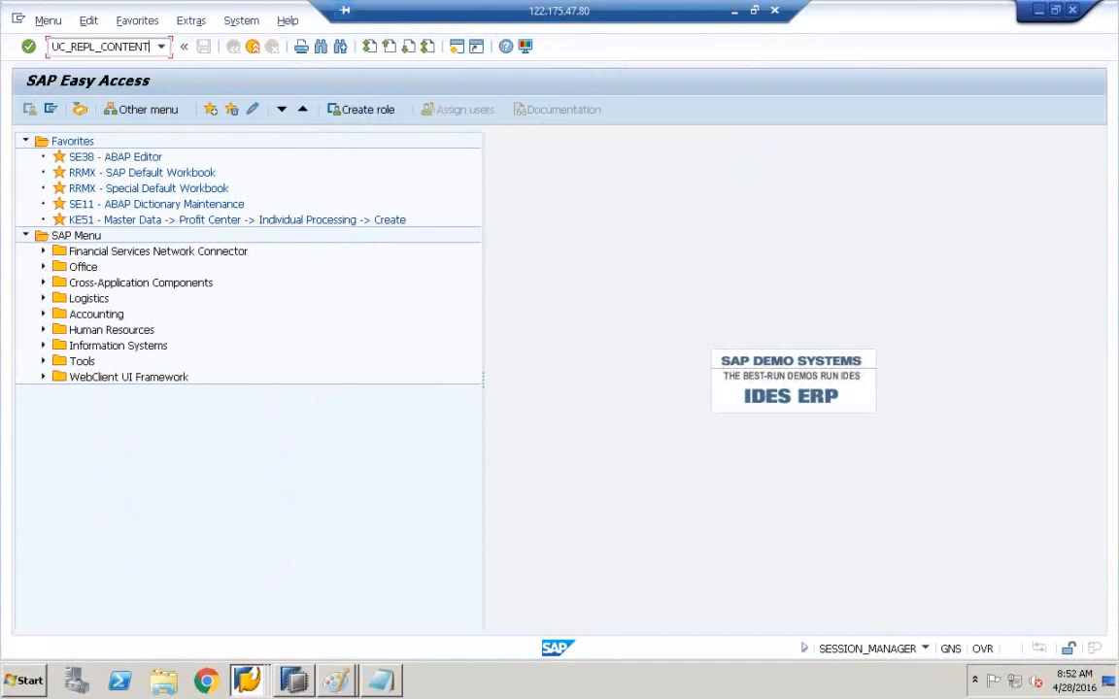
key("Return")
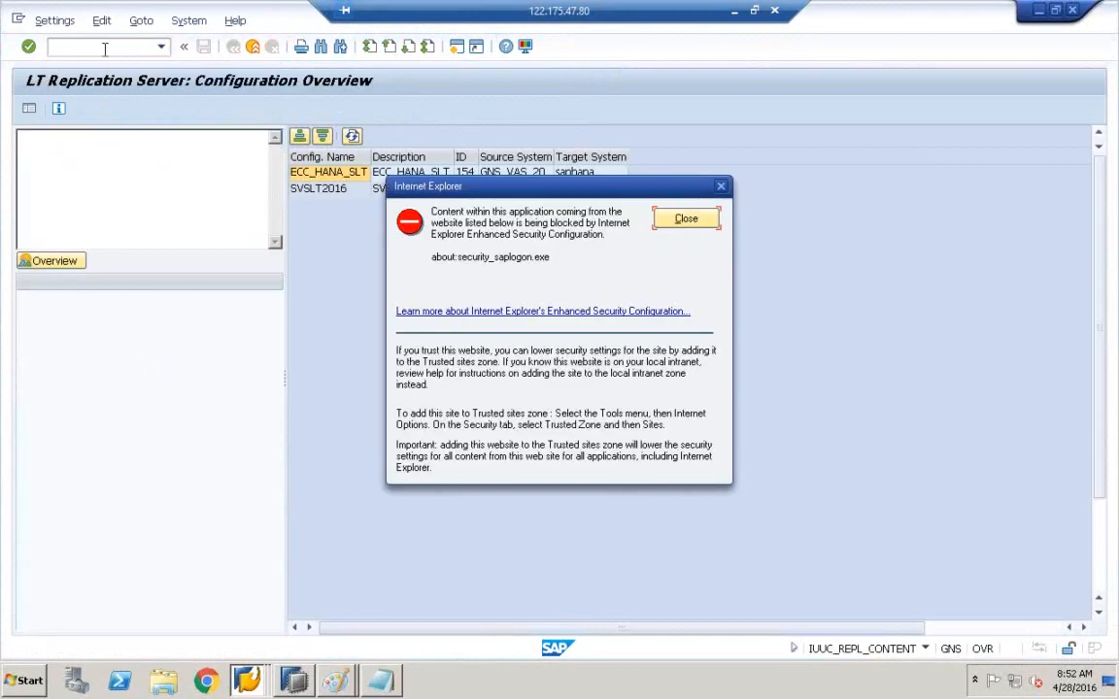
- Close the Internet Explorer security warning and select the ECC_HANA_SLT configuration
left_click(693, 220)
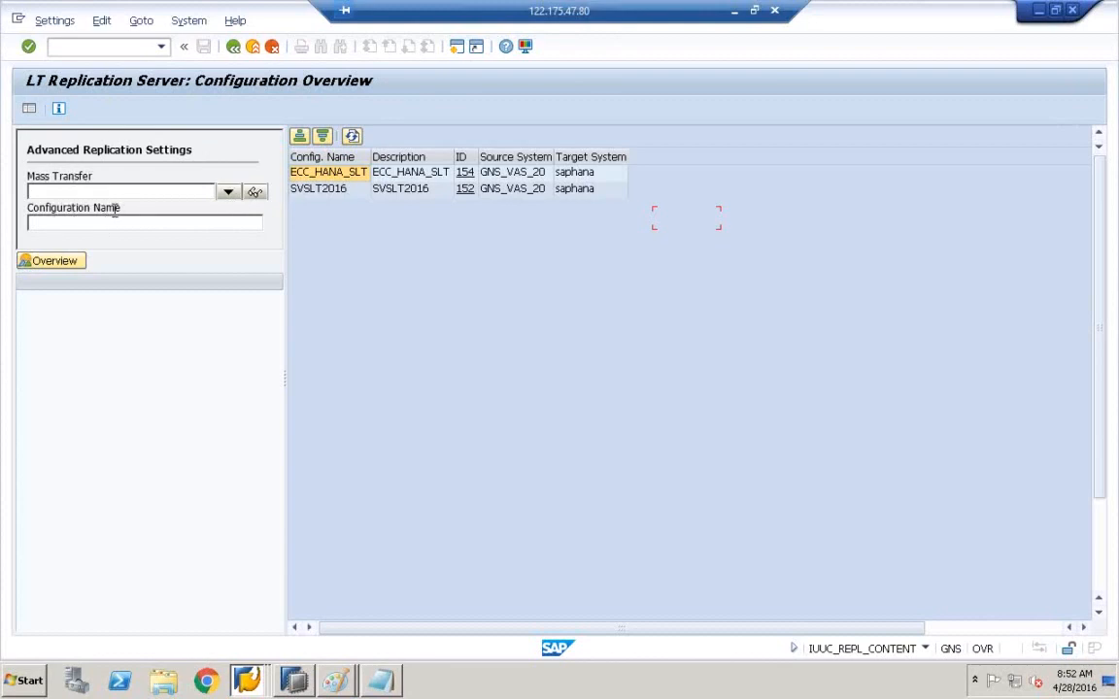
left_click(344, 176)
- Load the SVSLT2016 configuration, expand Table Settings and display Global Mapping Values for configuration 152
left_click(338, 191)
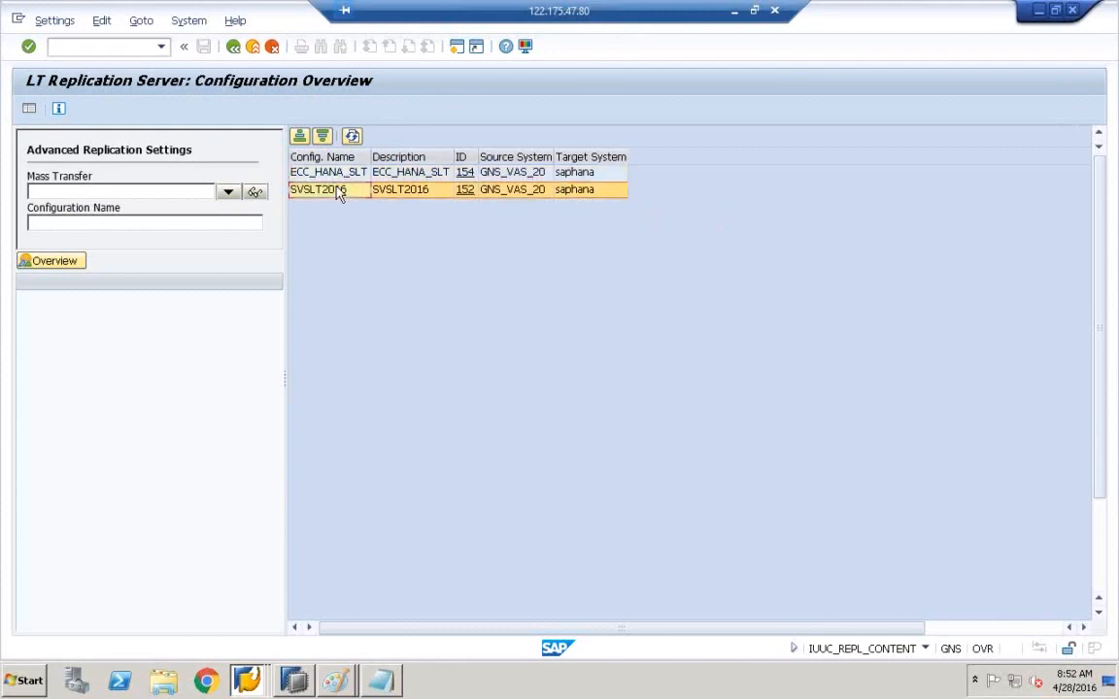
left_click(344, 175)
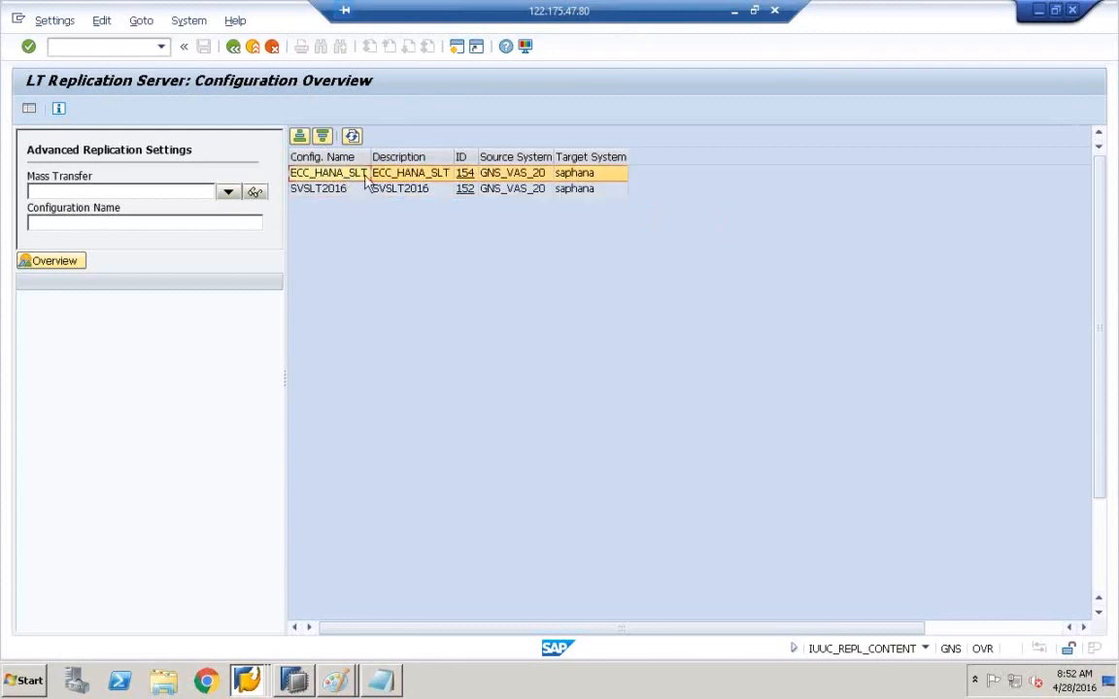
left_click(467, 194)
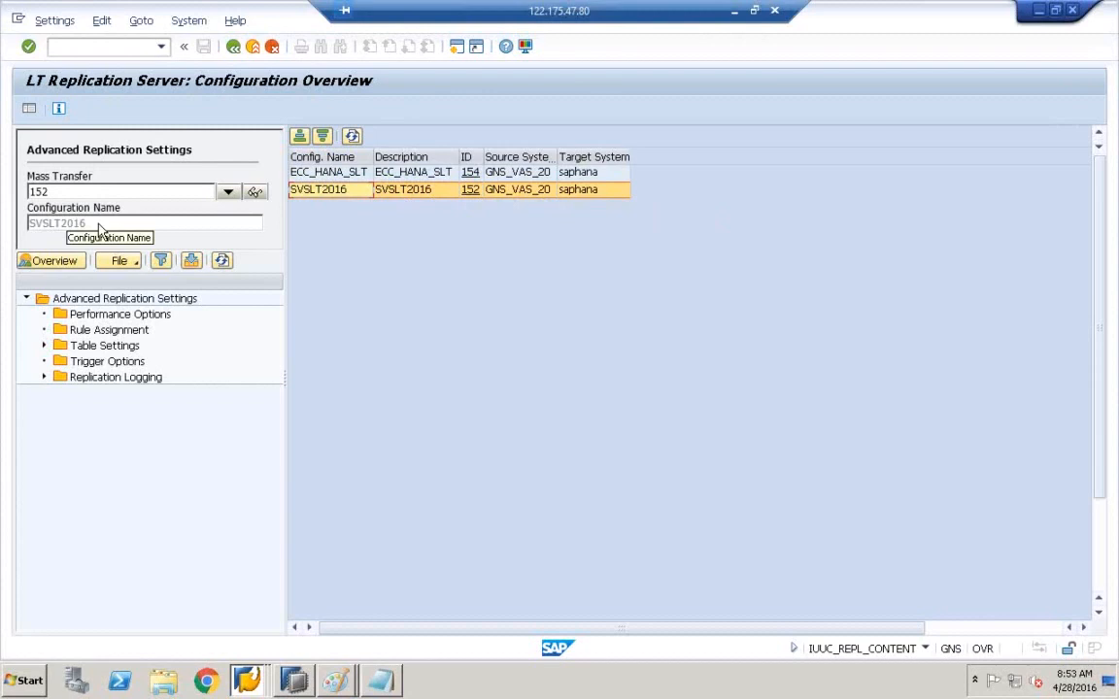
left_click(44, 347)
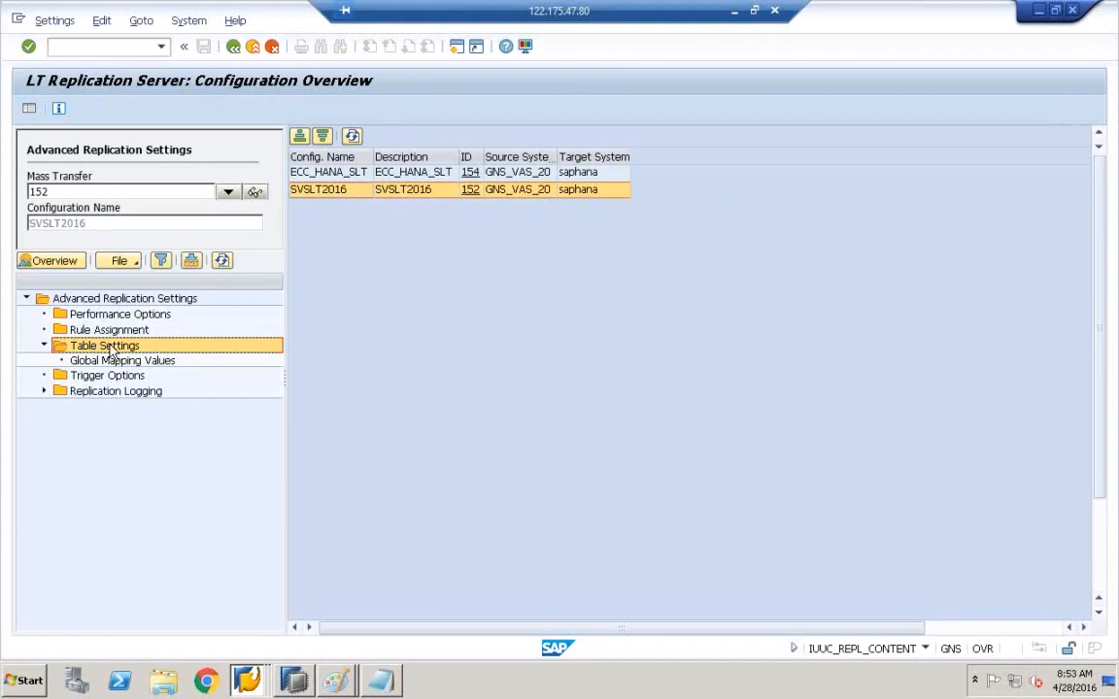
left_click(109, 360)
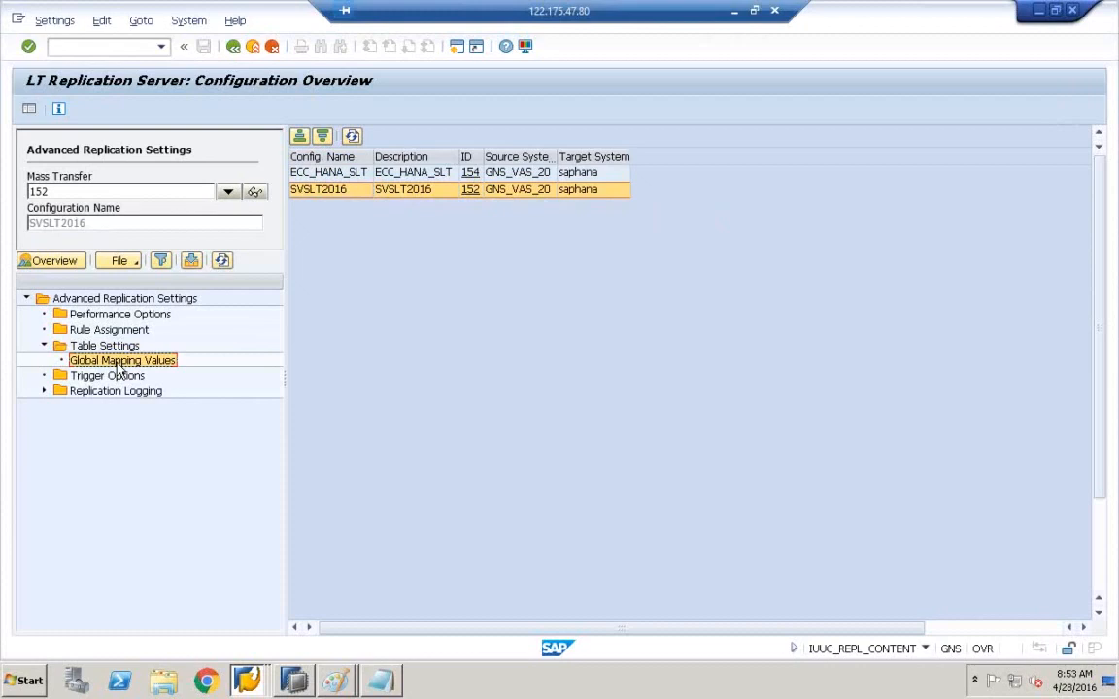
right_click(118, 365)
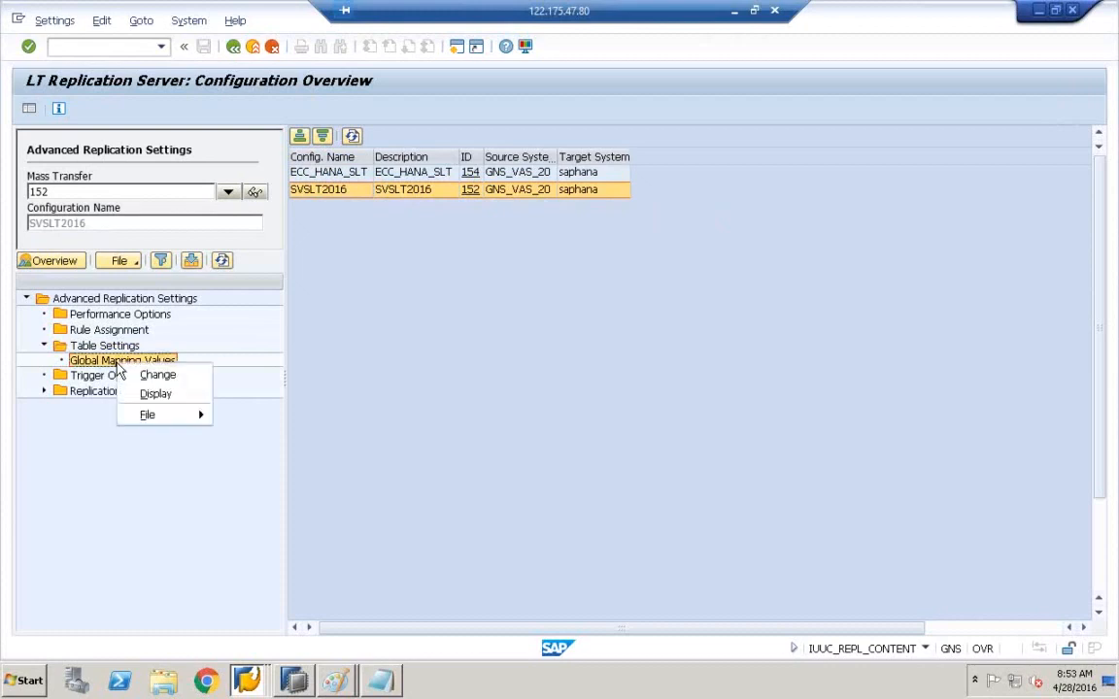
left_click(100, 368)
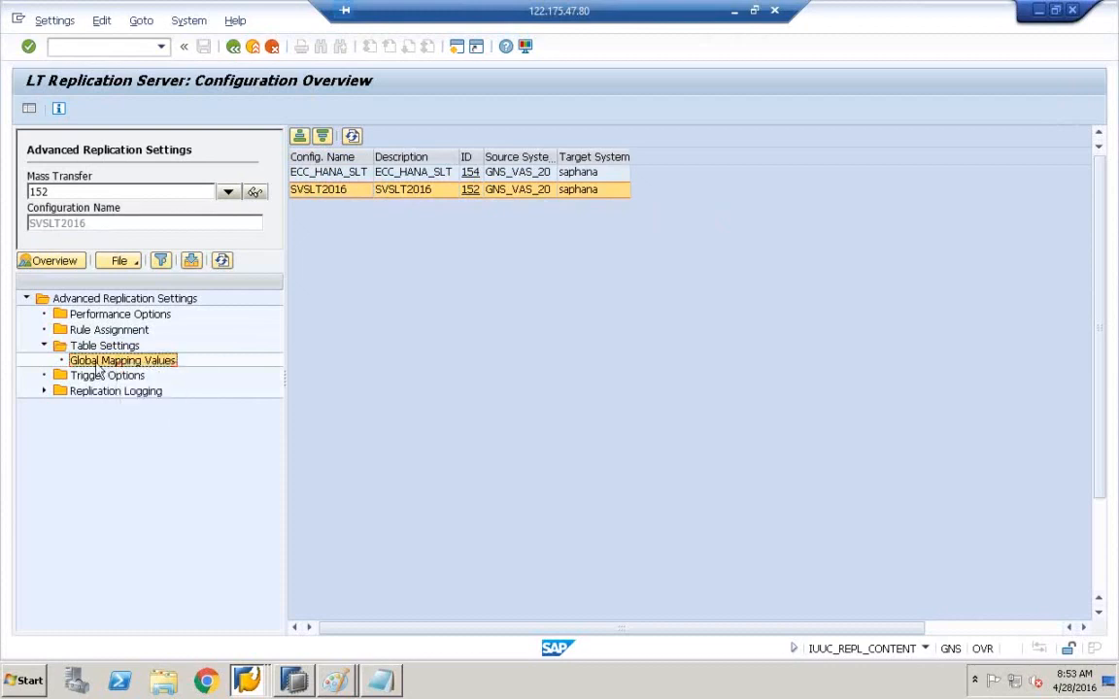
double_click(97, 368)
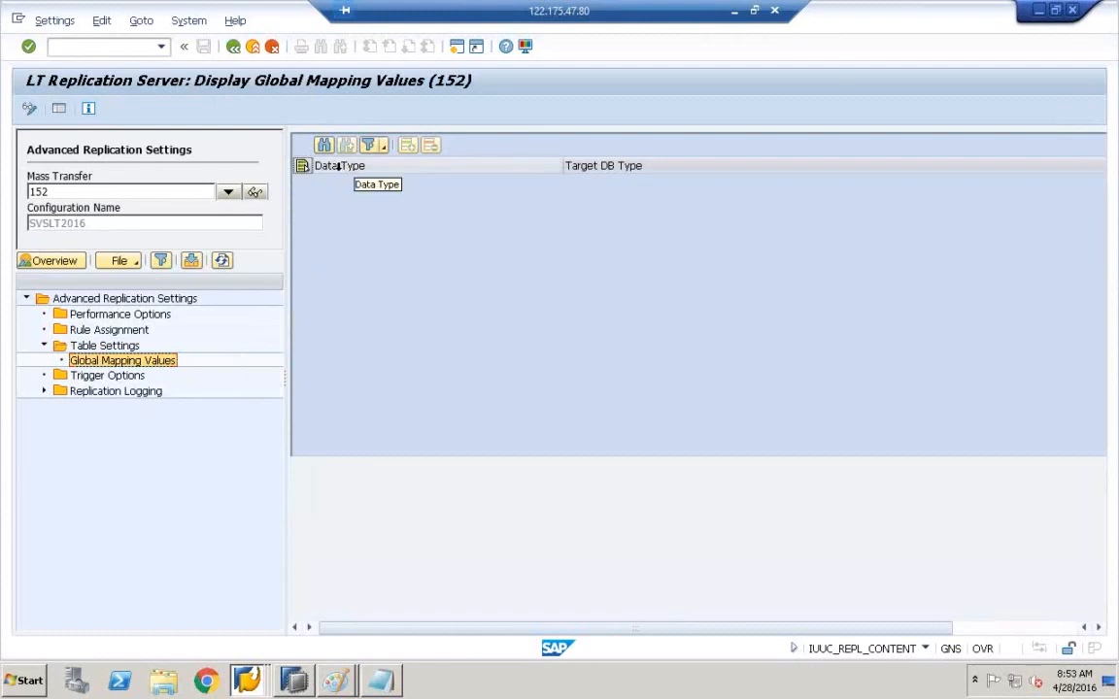
- Choose Add Table from the Table Settings folder's context menu
left_click(129, 347)
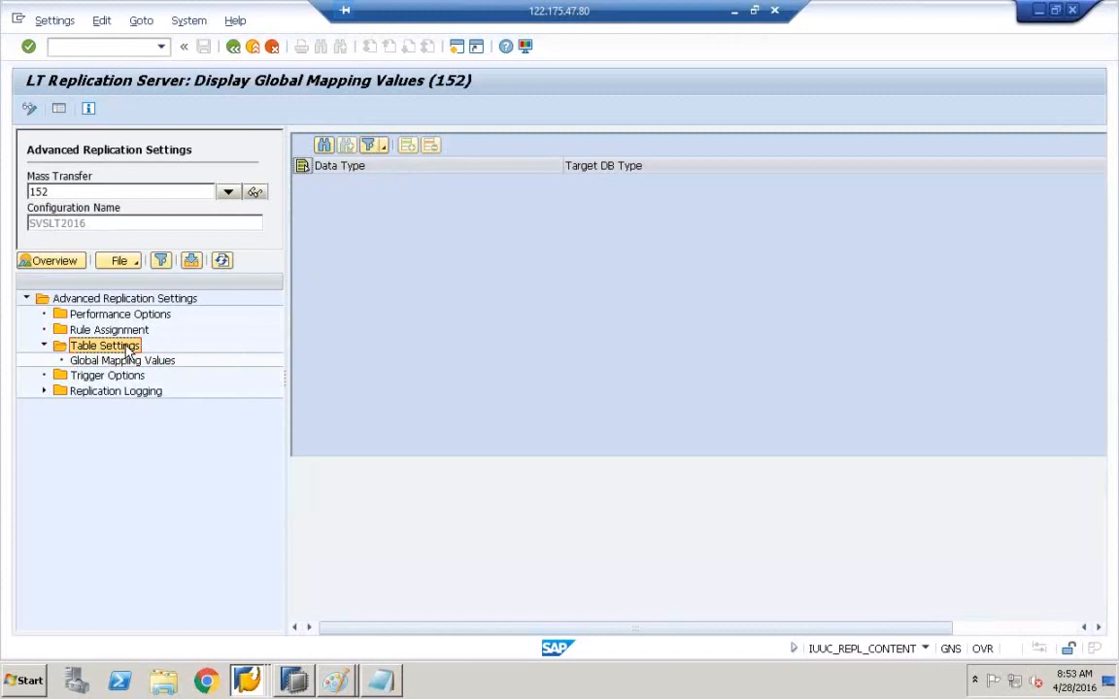
right_click(130, 351)
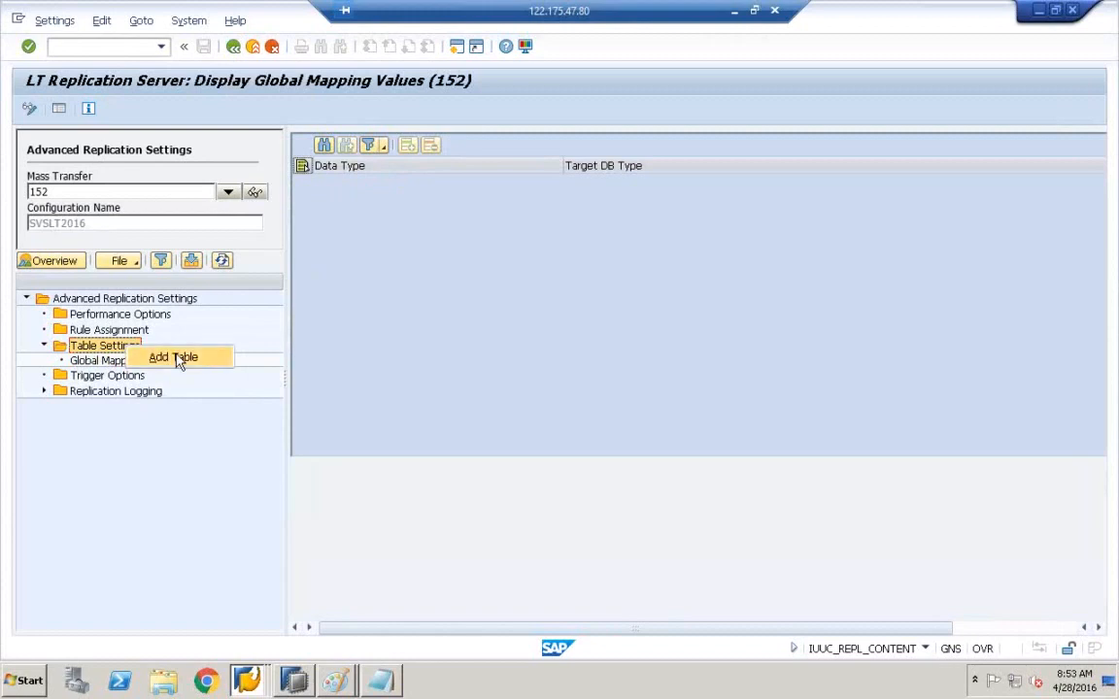
left_click(94, 351)
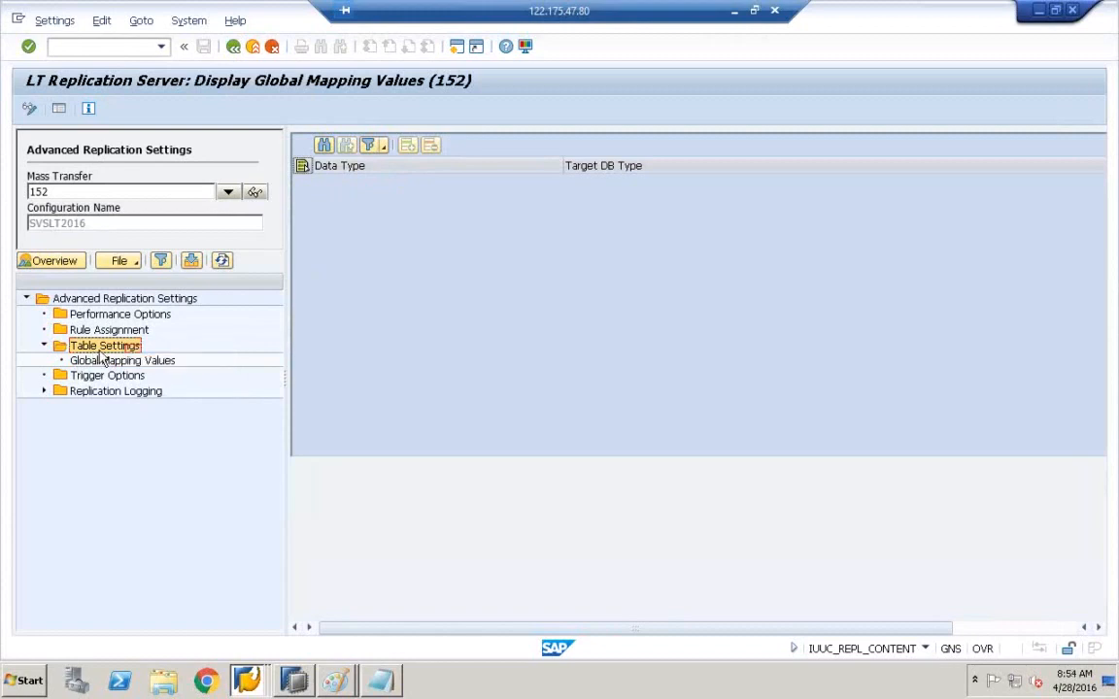
right_click(115, 352)
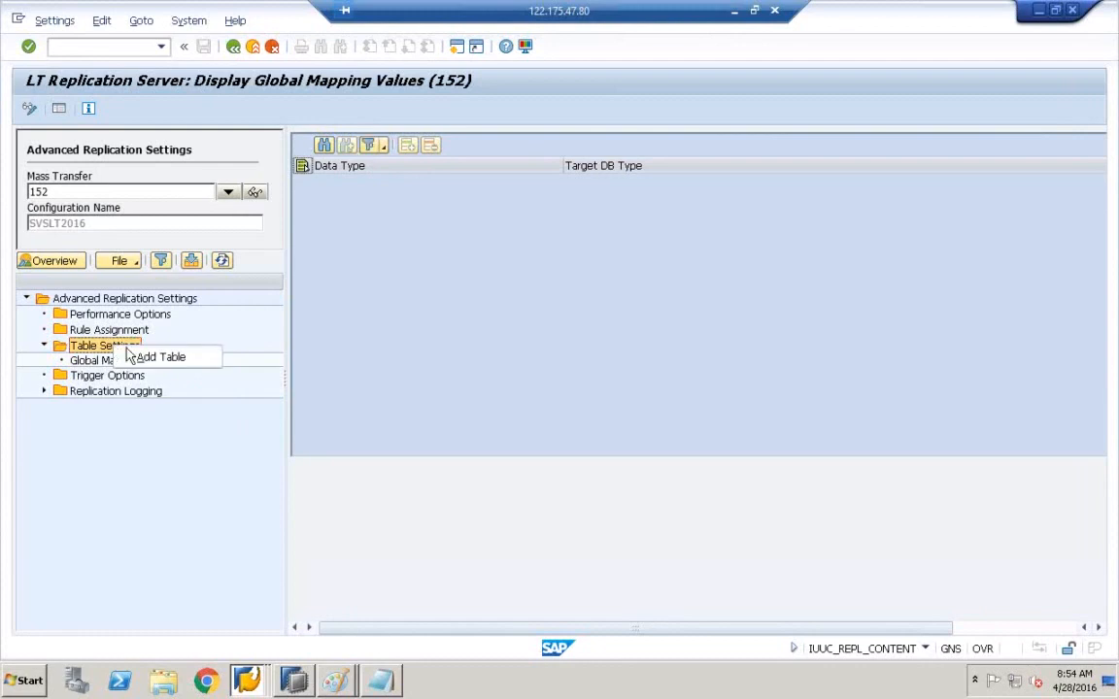
left_click(147, 362)
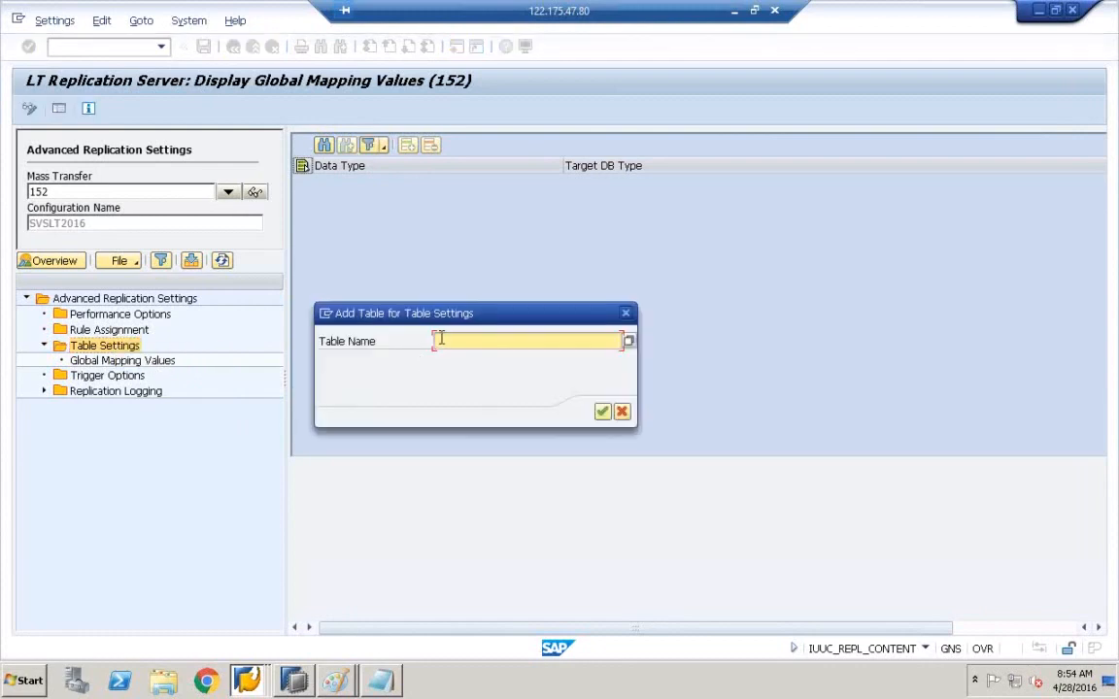
- Enter ZCE1COPATABLE as the table name in the Add Table dialog and confirm
key("ctrl+v")
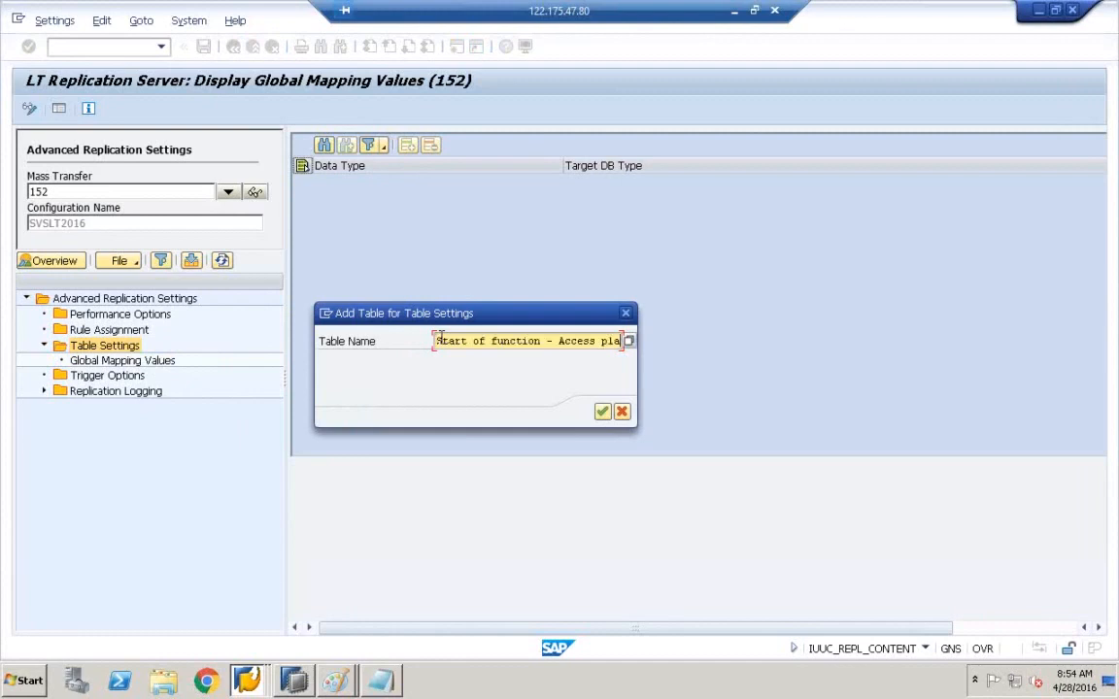
left_click_drag(440, 337, 804, 347)
key("Delete")
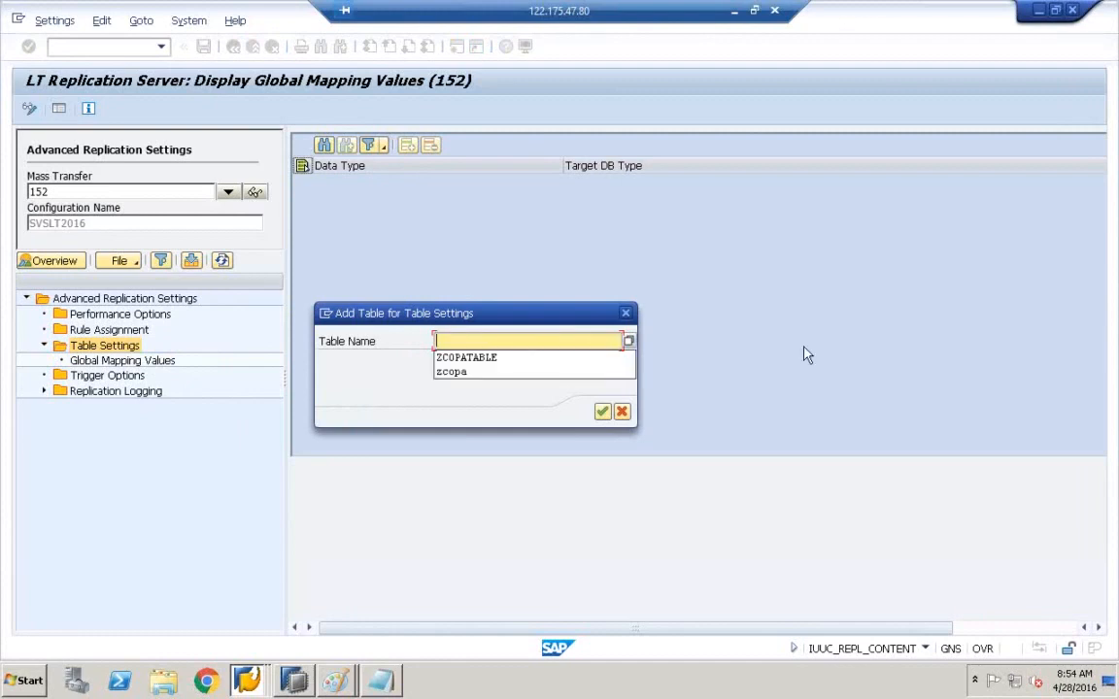
left_click(562, 343)
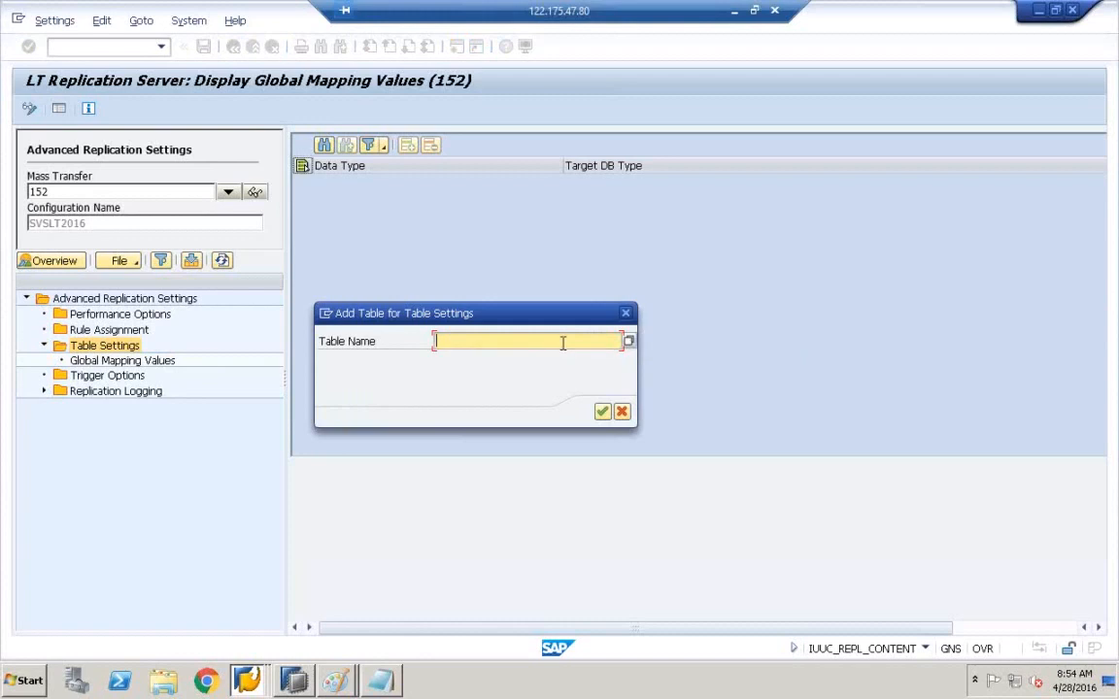
type("ZC")
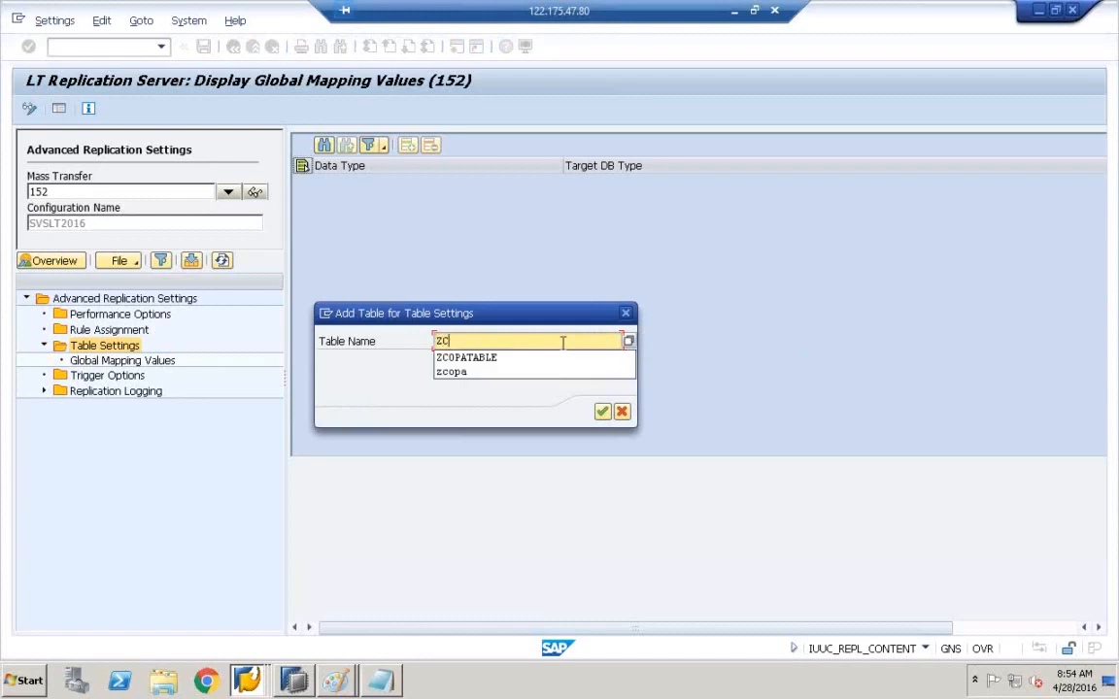
type("E1C00")
key("BackSpace")
key("BackSpace")
key("BackSpace")
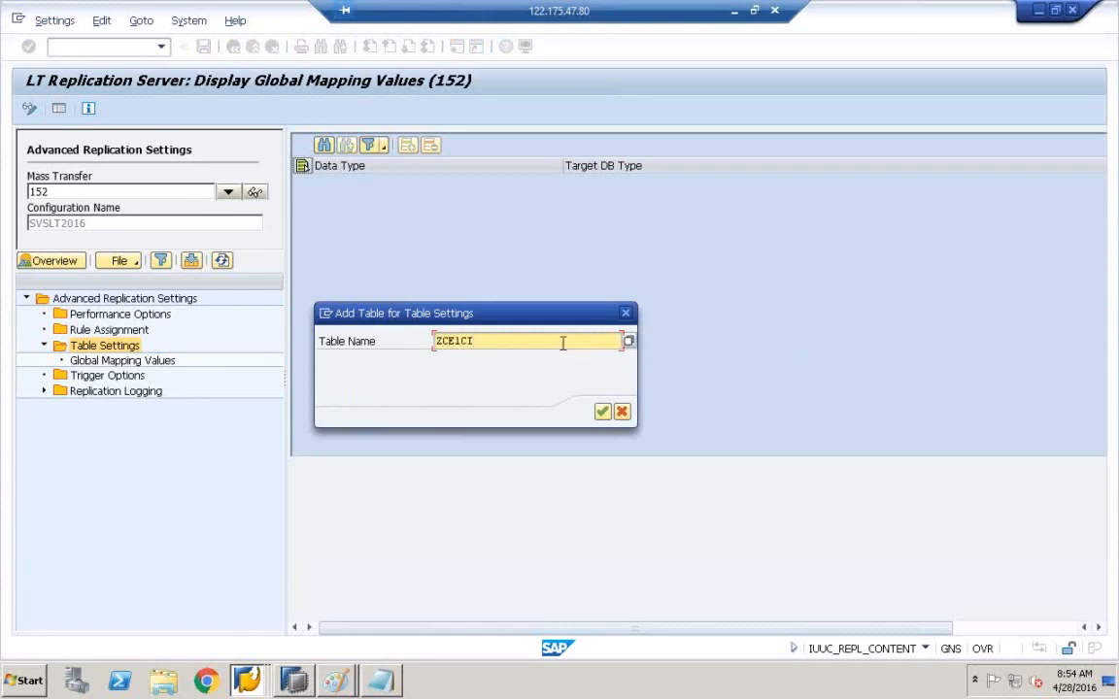
type("C0PATABLE")
left_click(602, 413)
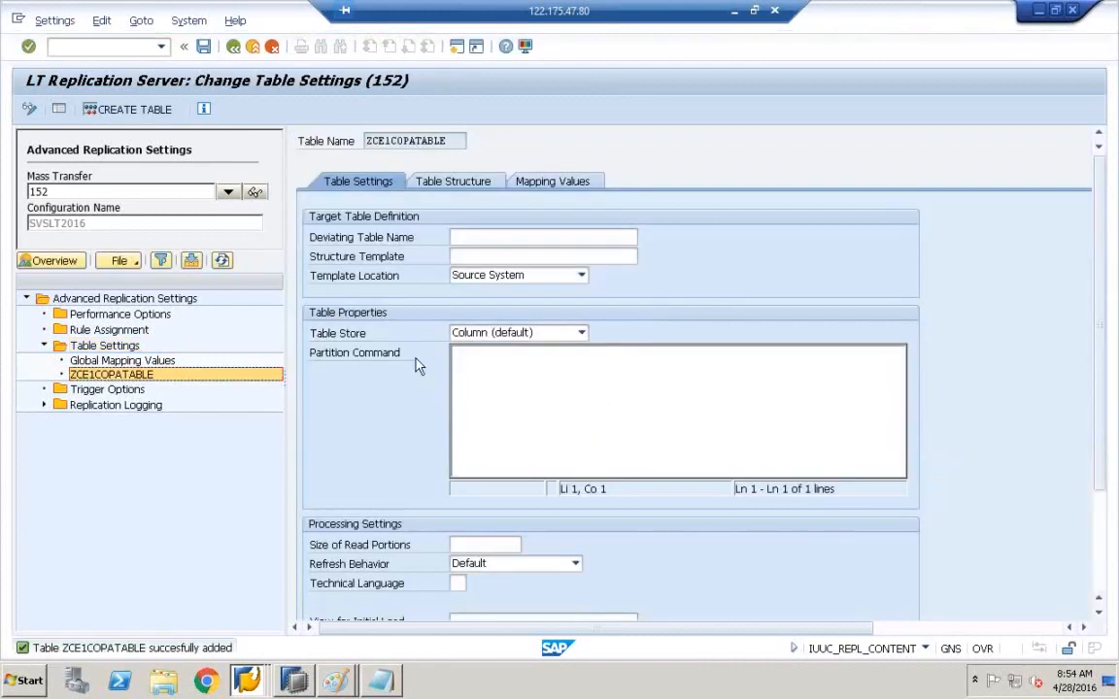
- Review the new ZCE1COPATABLE entry, collapsing and re-expanding the Advanced Replication Settings tree
left_click_drag(286, 374, 223, 375)
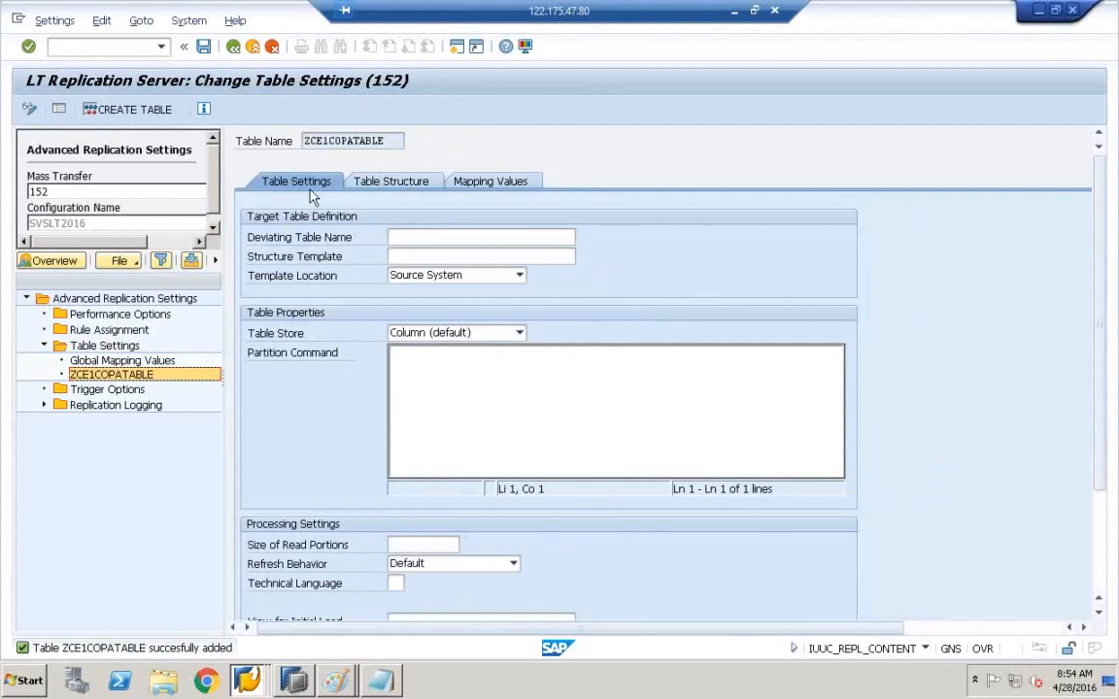
left_click(45, 298)
left_click(27, 299)
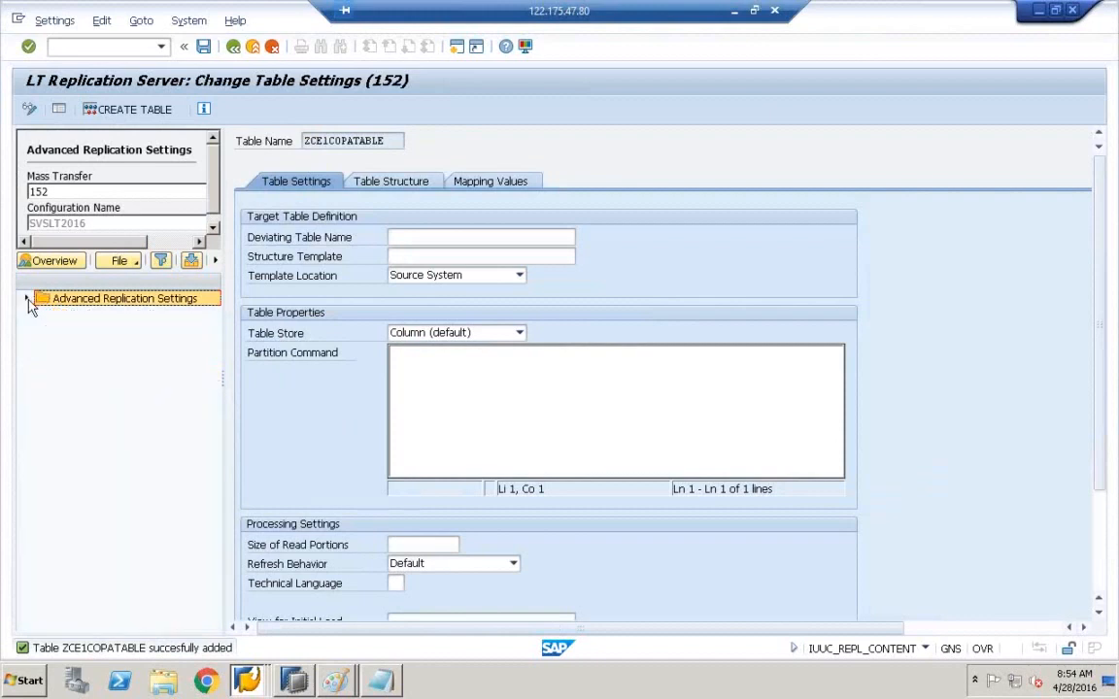
left_click(27, 298)
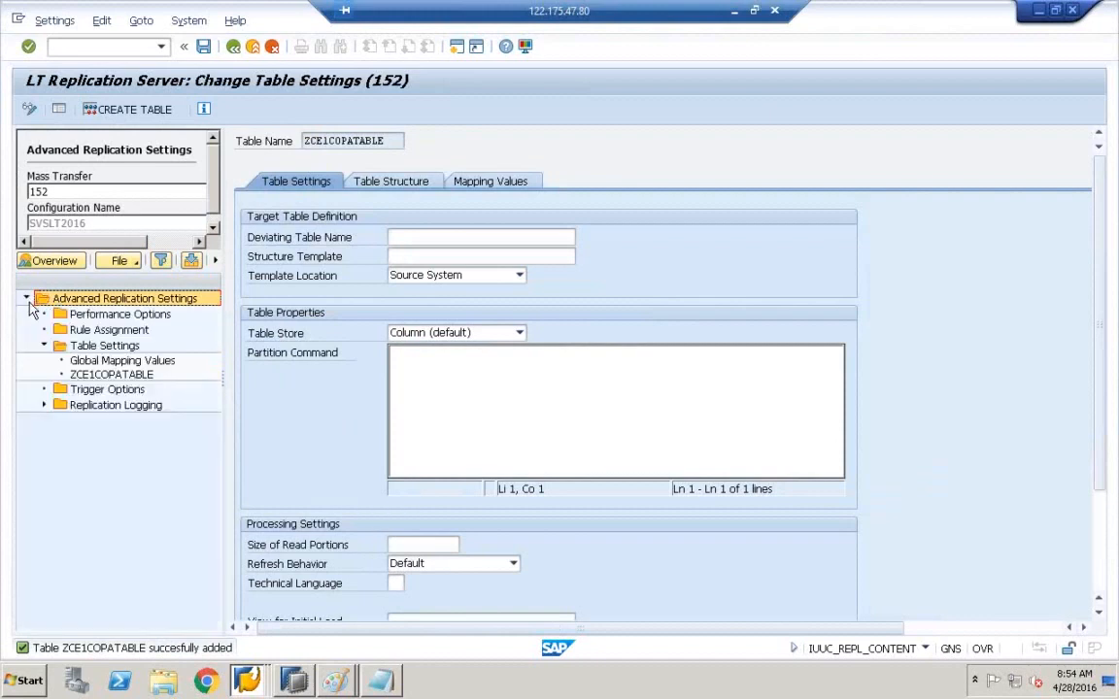
left_click(84, 348)
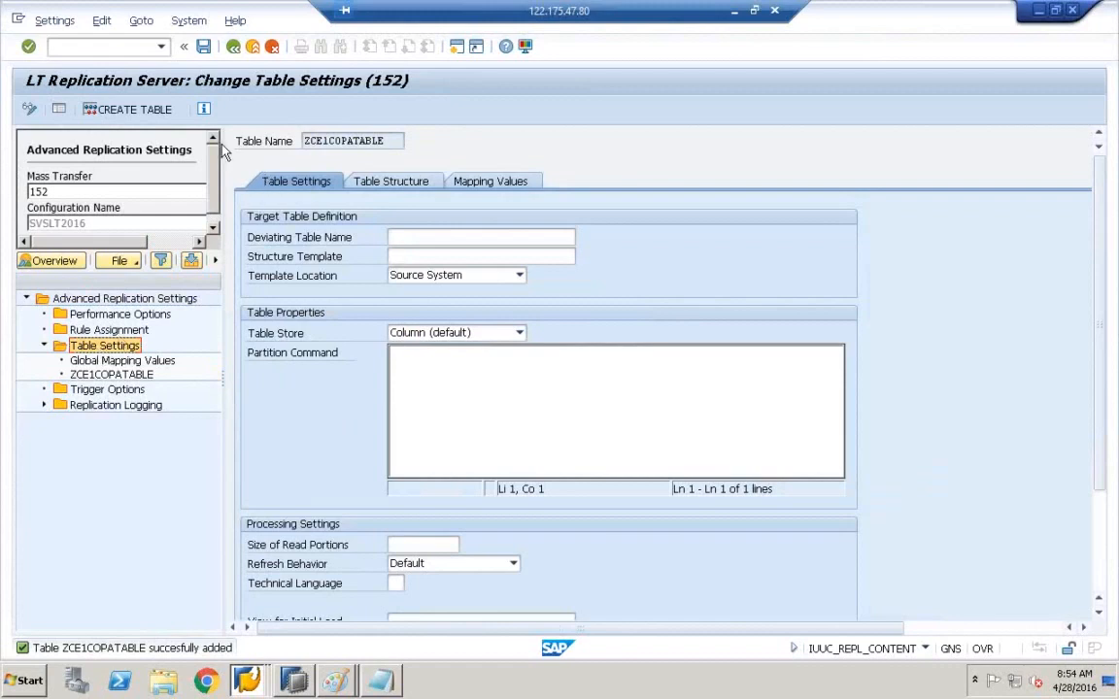
left_click_drag(386, 141, 254, 138)
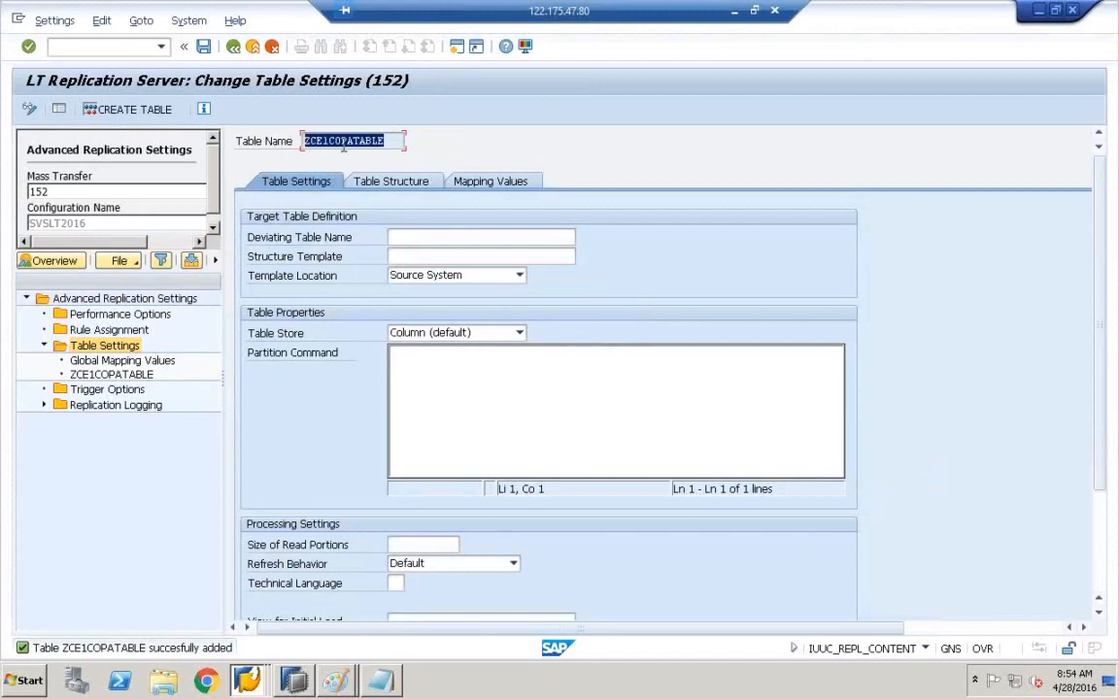
left_click(384, 140)
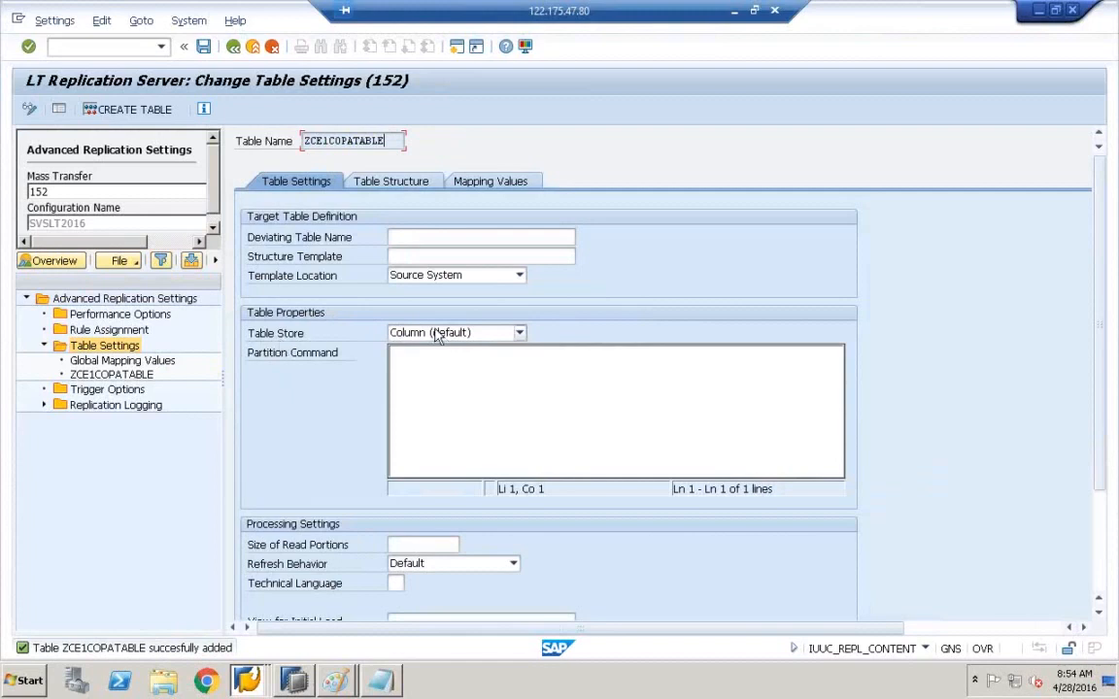
- Keep Column (default) as the table store and view the Table Structure fields
left_click(520, 333)
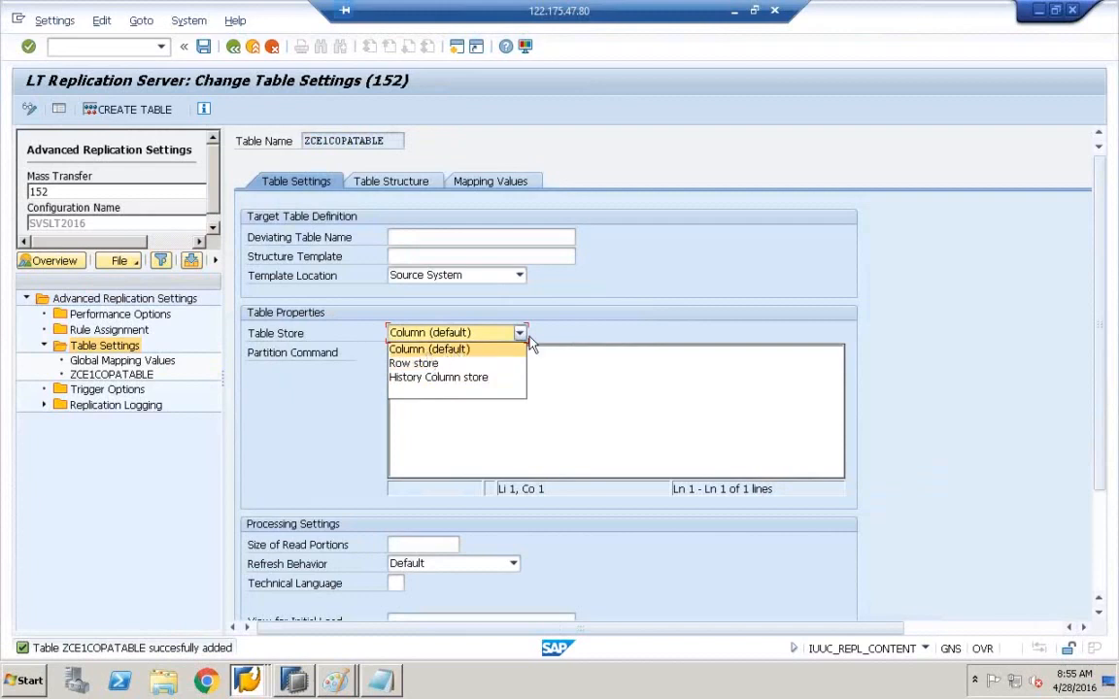
left_click(461, 351)
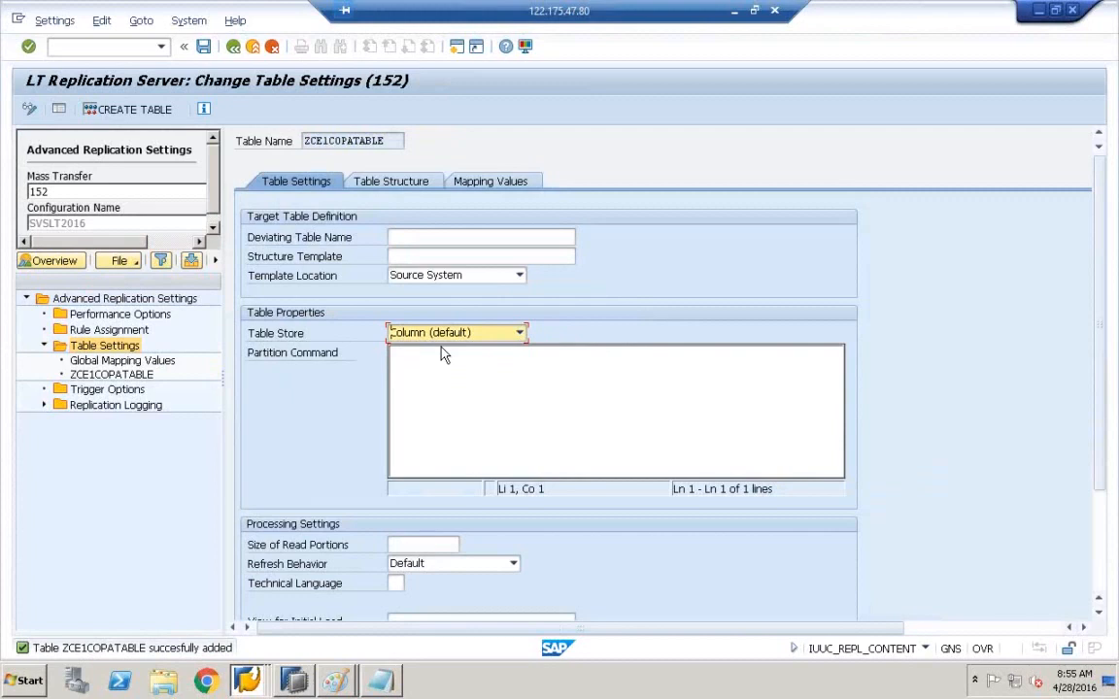
left_click(382, 185)
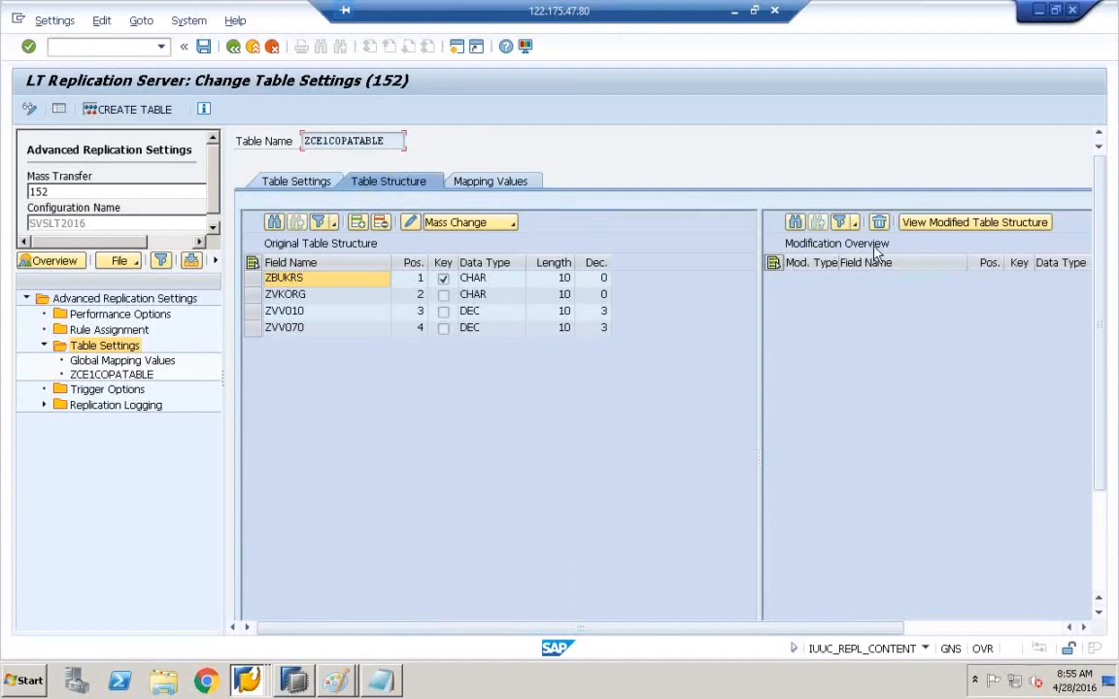
- Widen the Modification Overview pane, then bring up Paint's source system–SLT–HANA diagram
left_click_drag(763, 369, 693, 369)
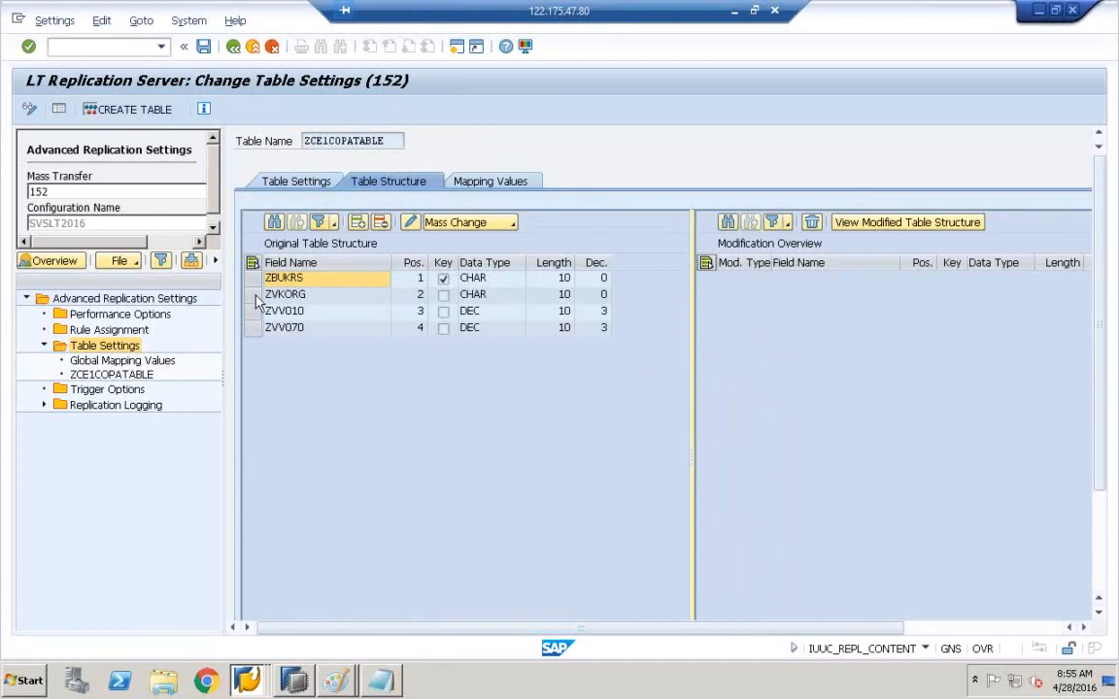
left_click(338, 683)
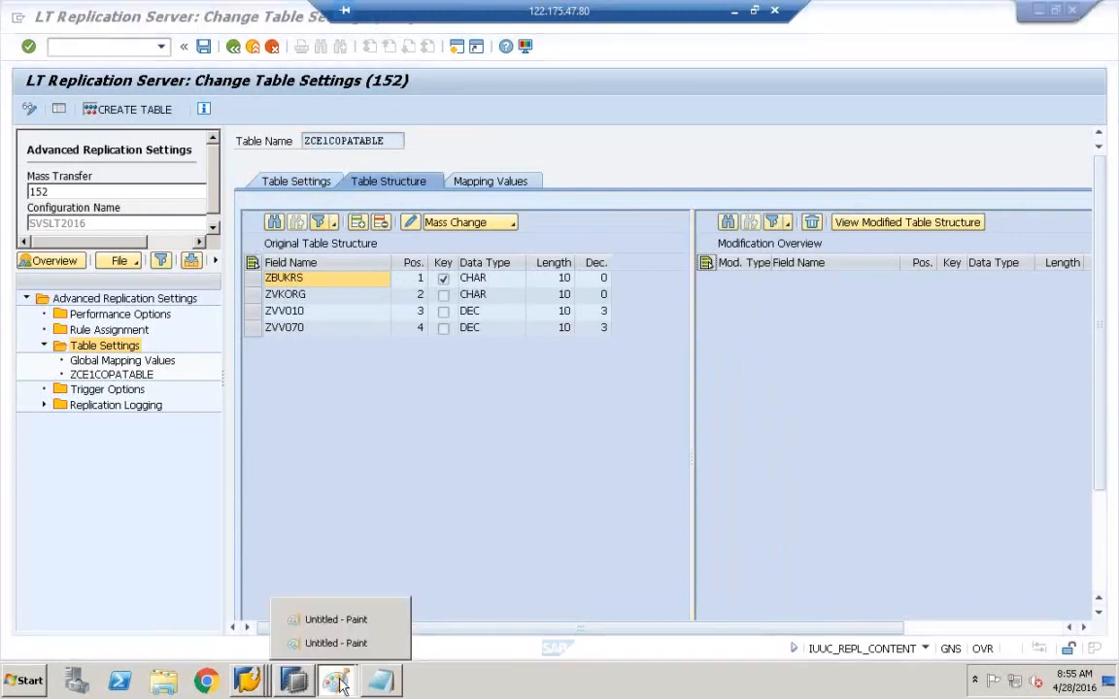
left_click(338, 644)
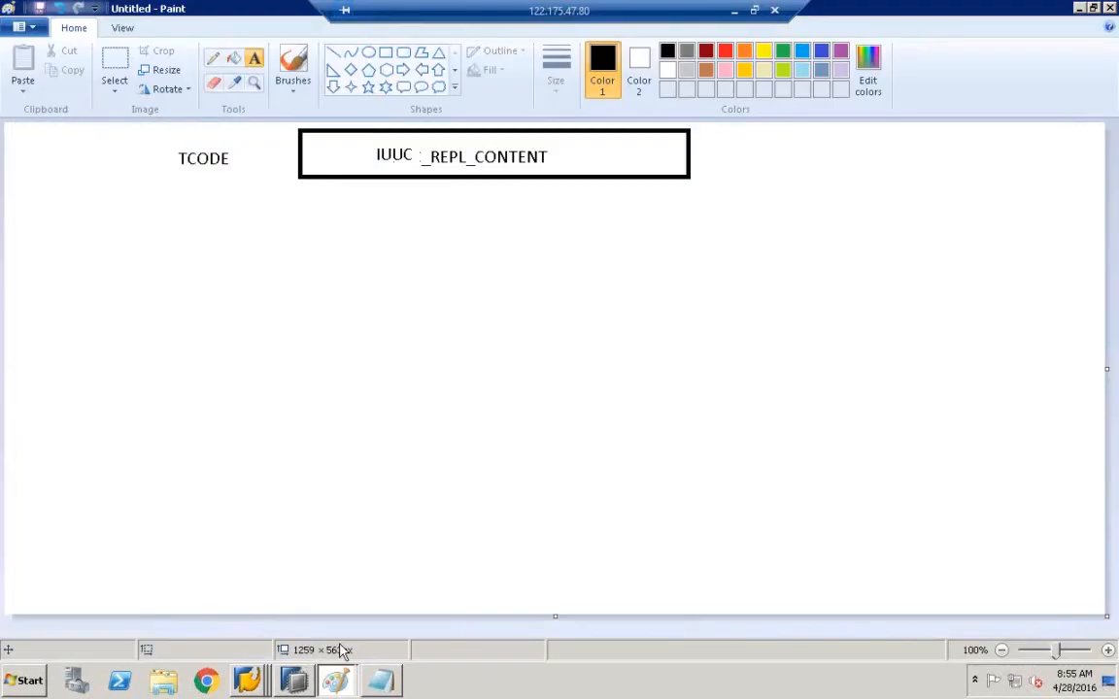
left_click(336, 619)
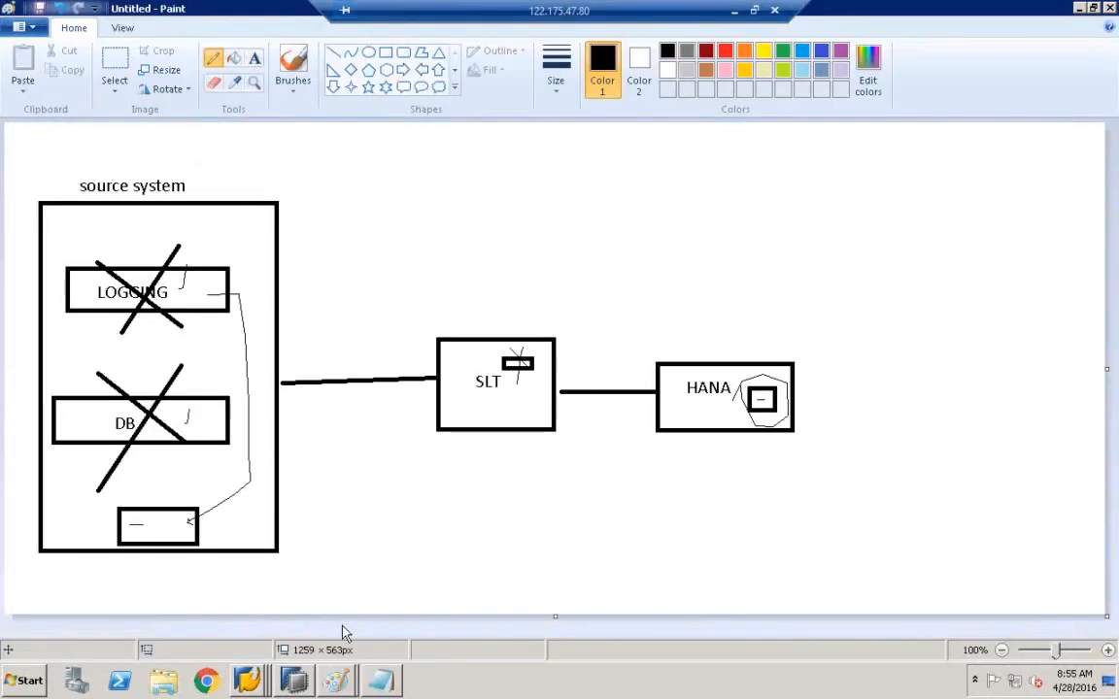
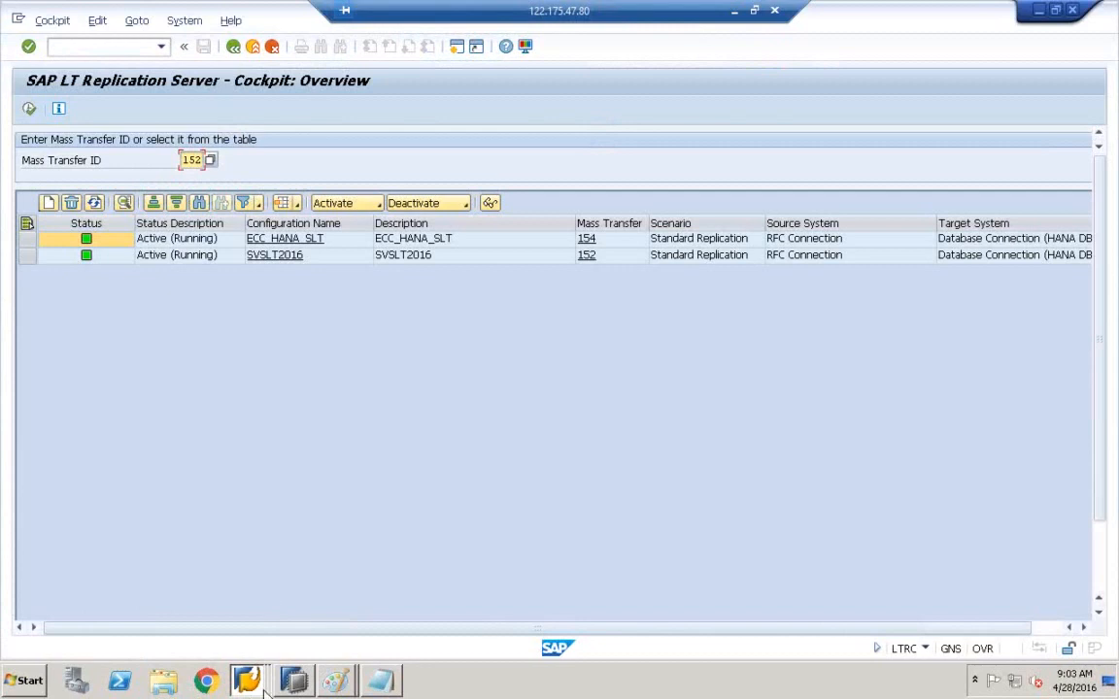
- Bring up the SVSLT2016 (152) replication cockpit's Table Overview from the SAP window list
left_click(253, 644)
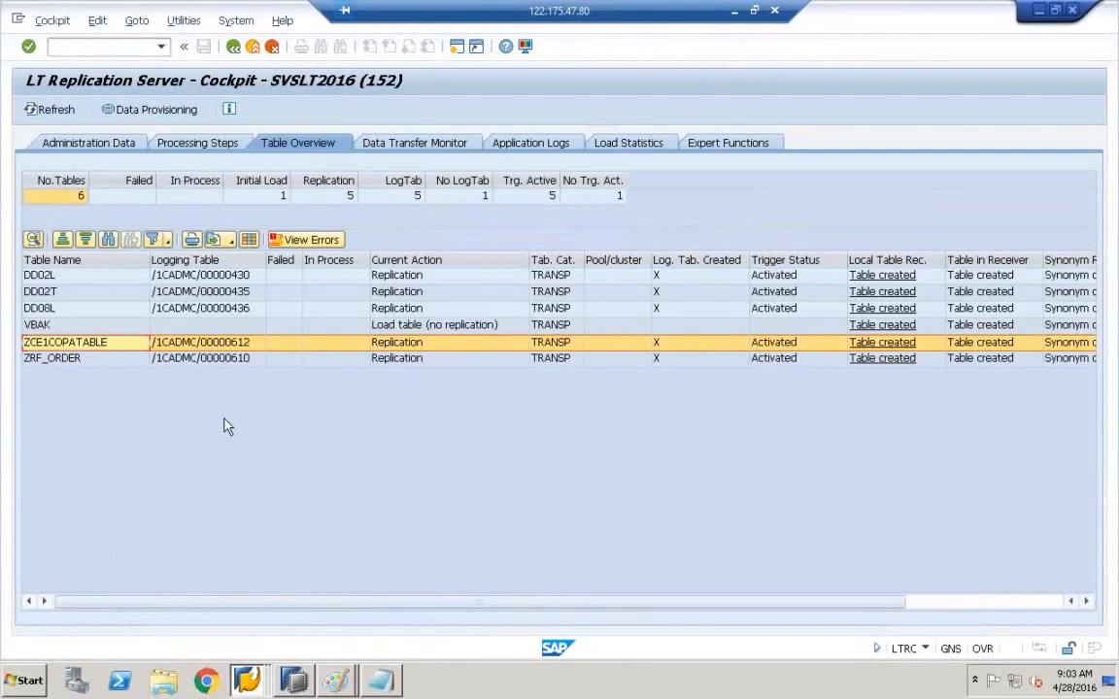
- Stop load/replication of ZCE1COPATABLE via Data Provisioning, then refresh the overview to five tables
left_click(152, 111)
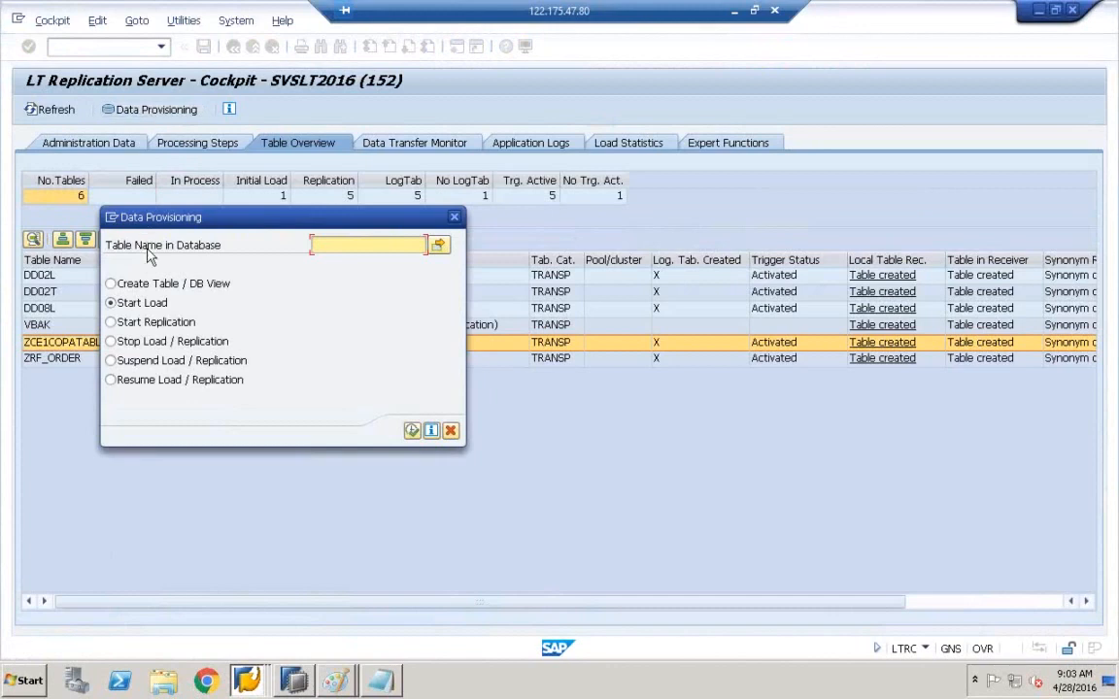
left_click(135, 340)
left_click(322, 242)
type("CE1COPATABLE")
left_click_drag(306, 215, 458, 193)
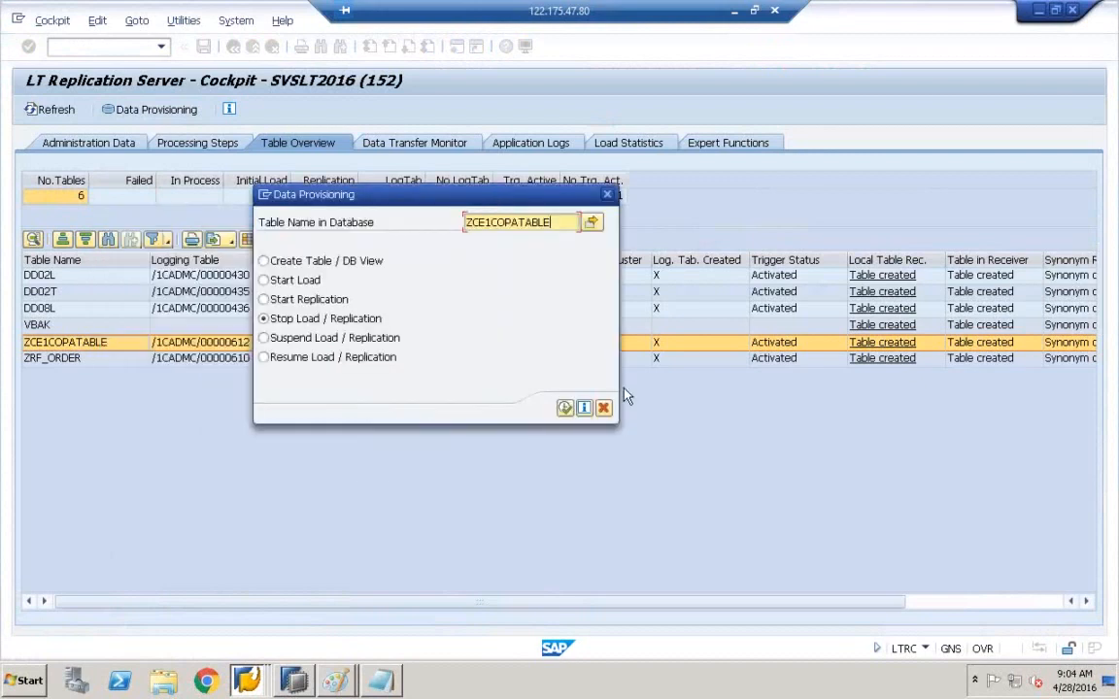
left_click(565, 408)
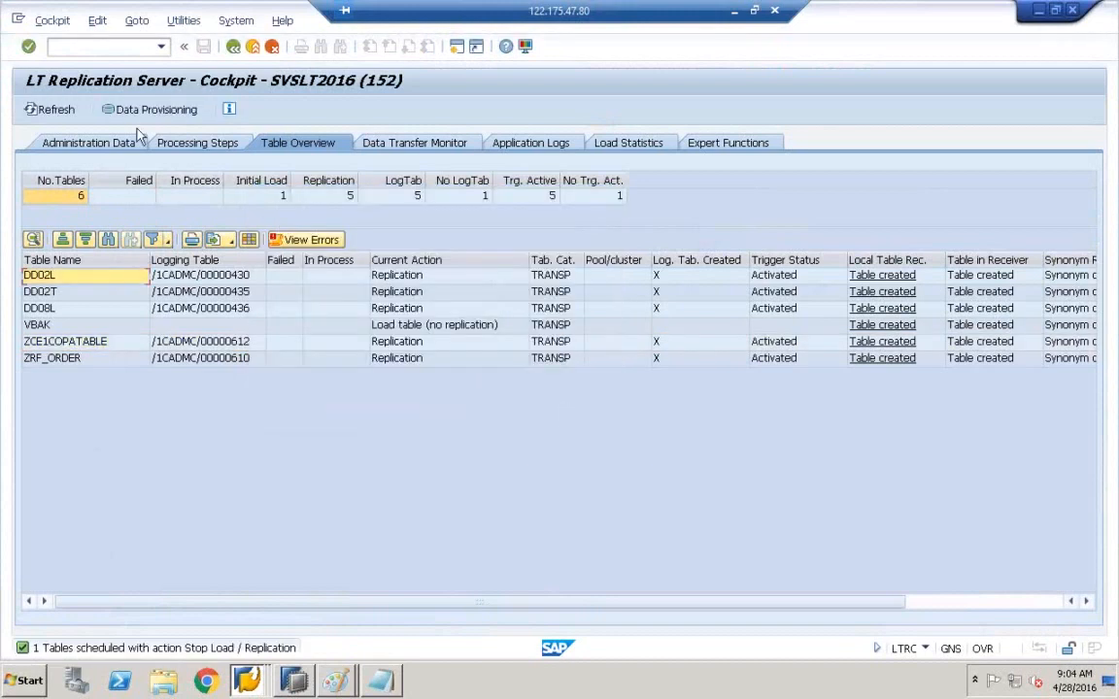
left_click(56, 114)
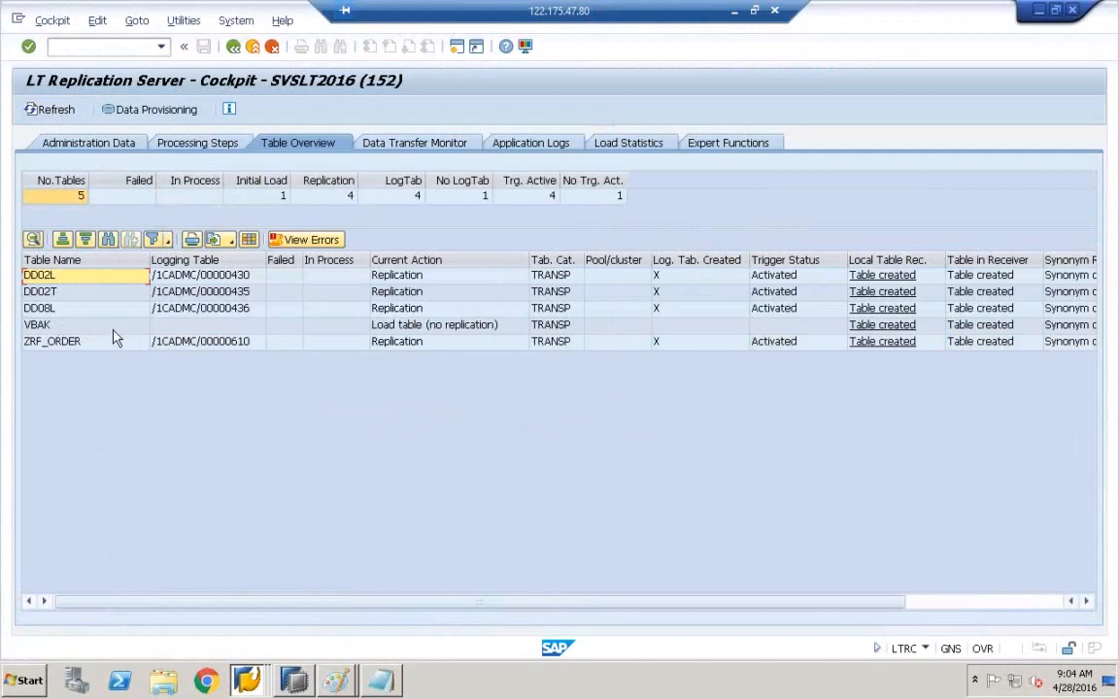
left_click(307, 681)
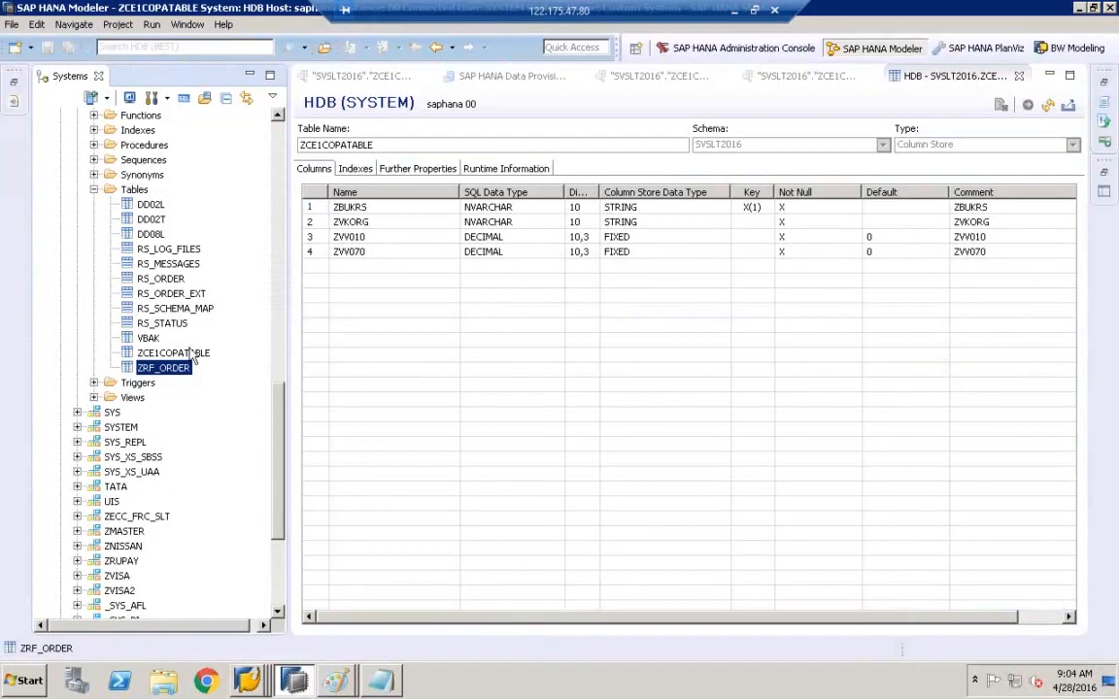
left_click(136, 189)
right_click(141, 193)
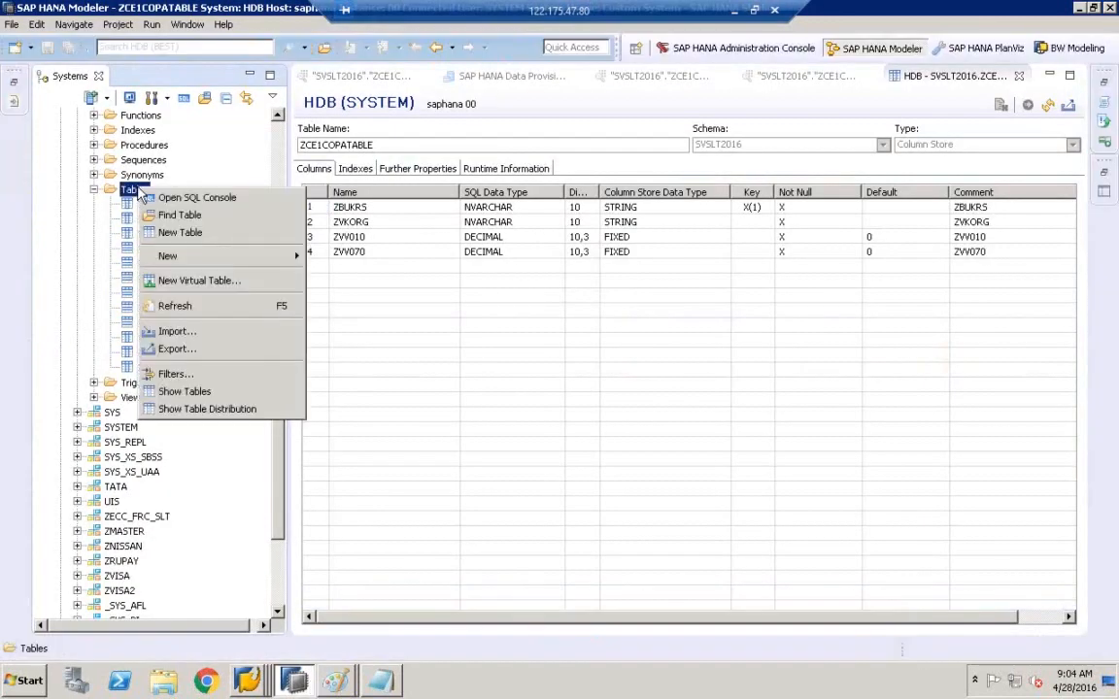
left_click(185, 305)
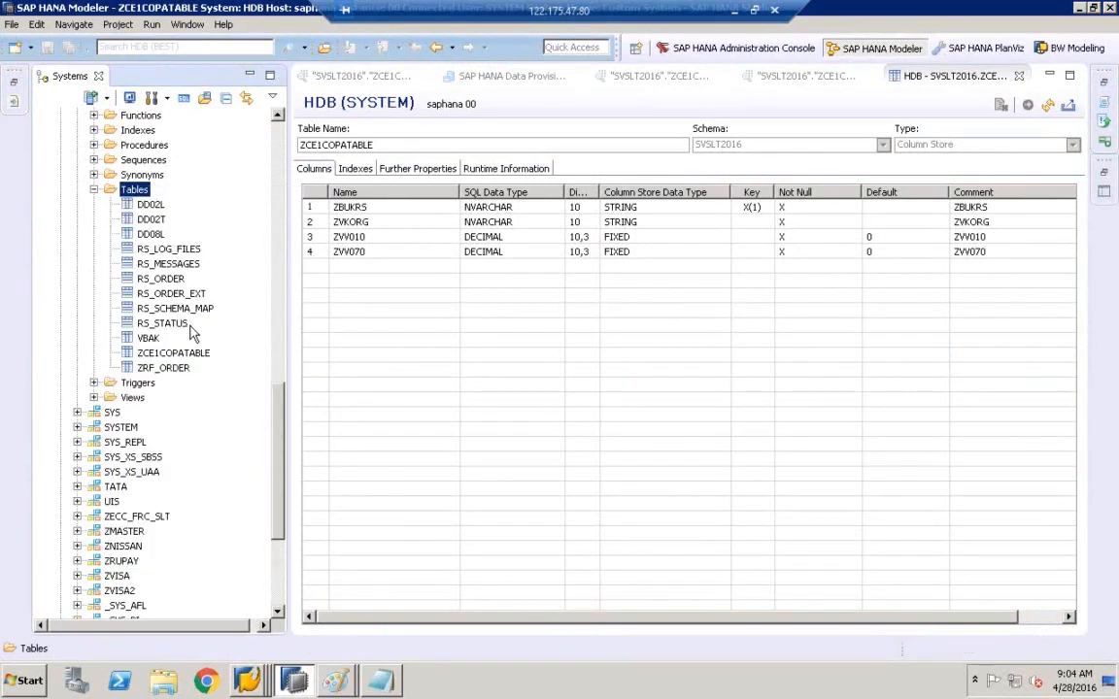
left_click(162, 353)
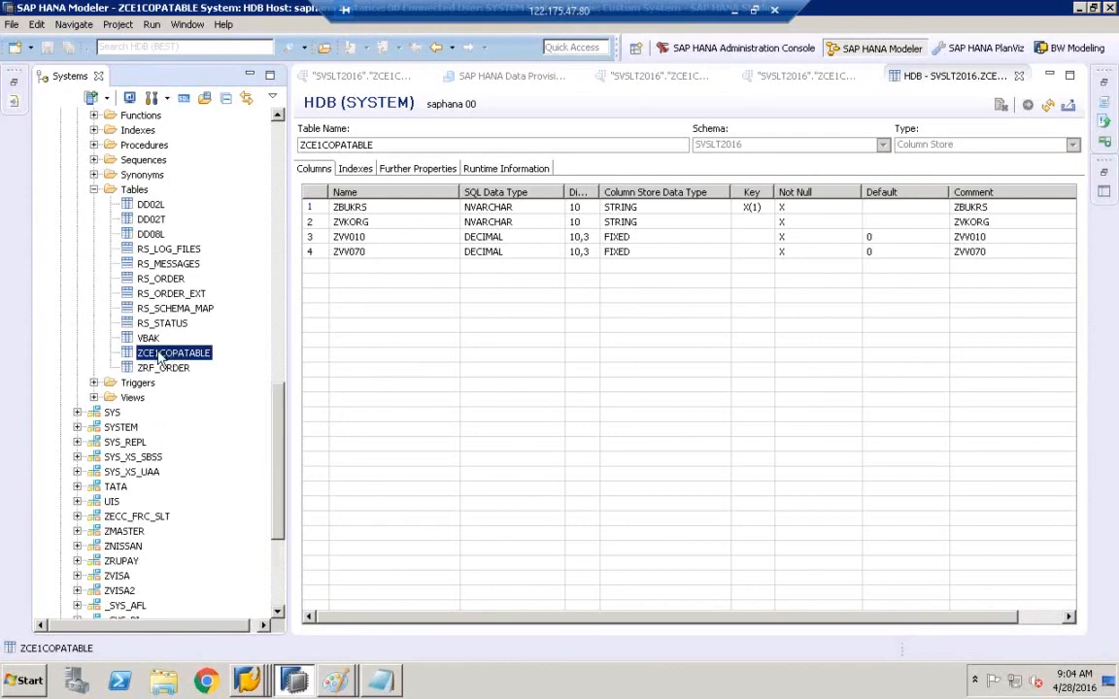
left_click(246, 679)
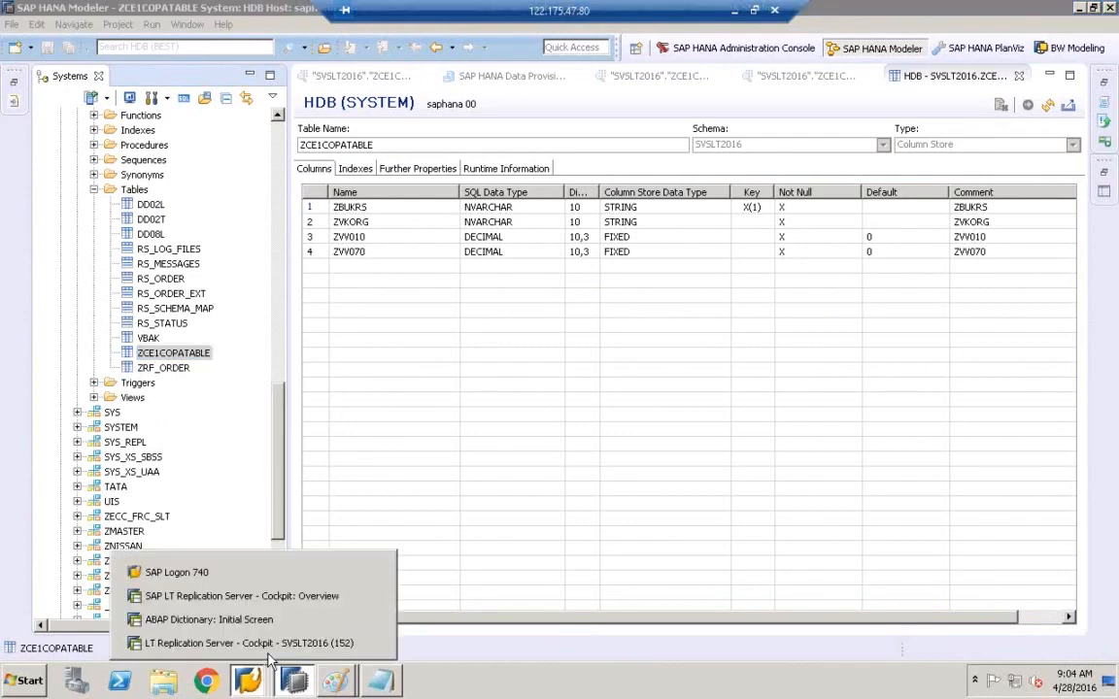
- Back in the SVSLT2016 cockpit, start replication of ZCE1COPATABLE through Data Provisioning
left_click(259, 602)
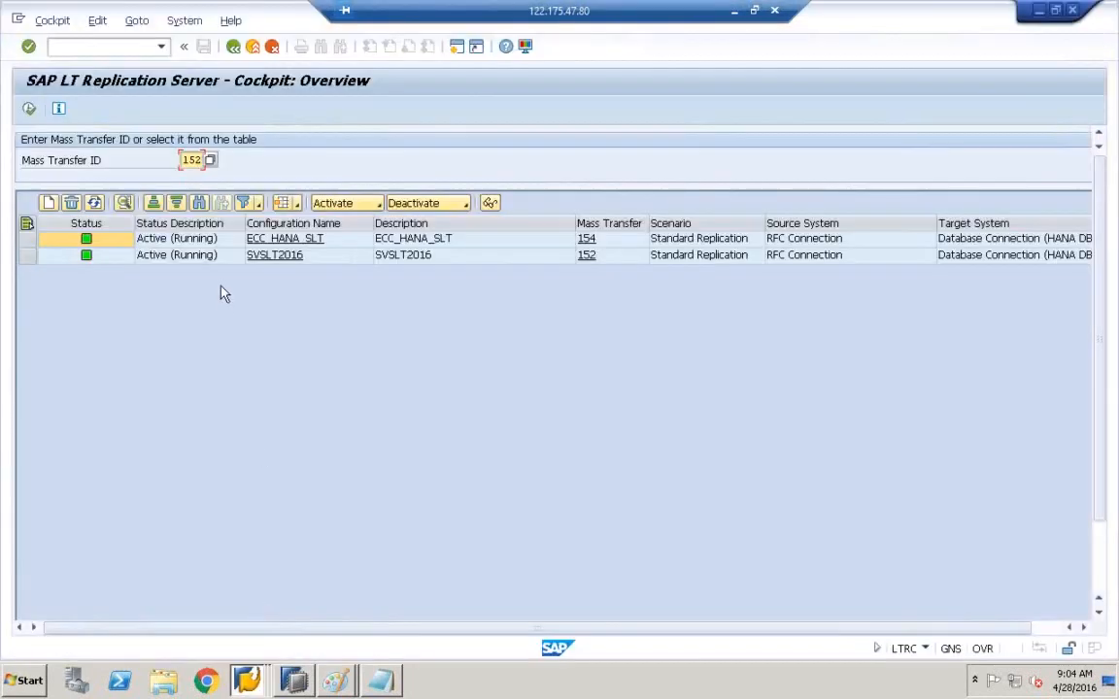
left_click(246, 679)
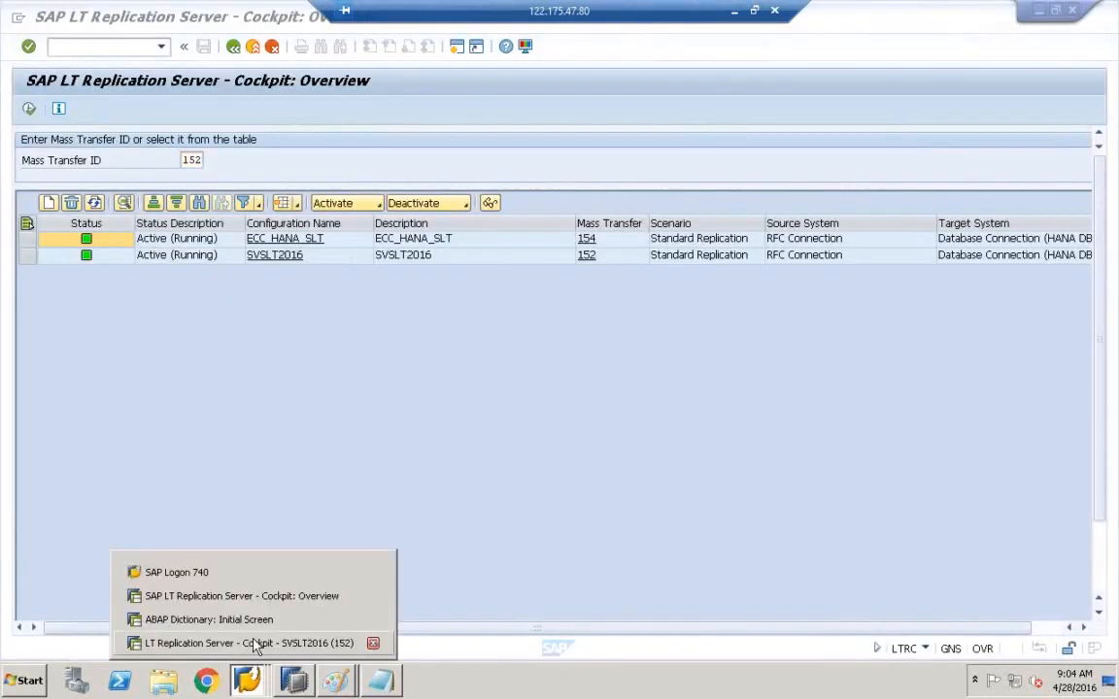
left_click(255, 644)
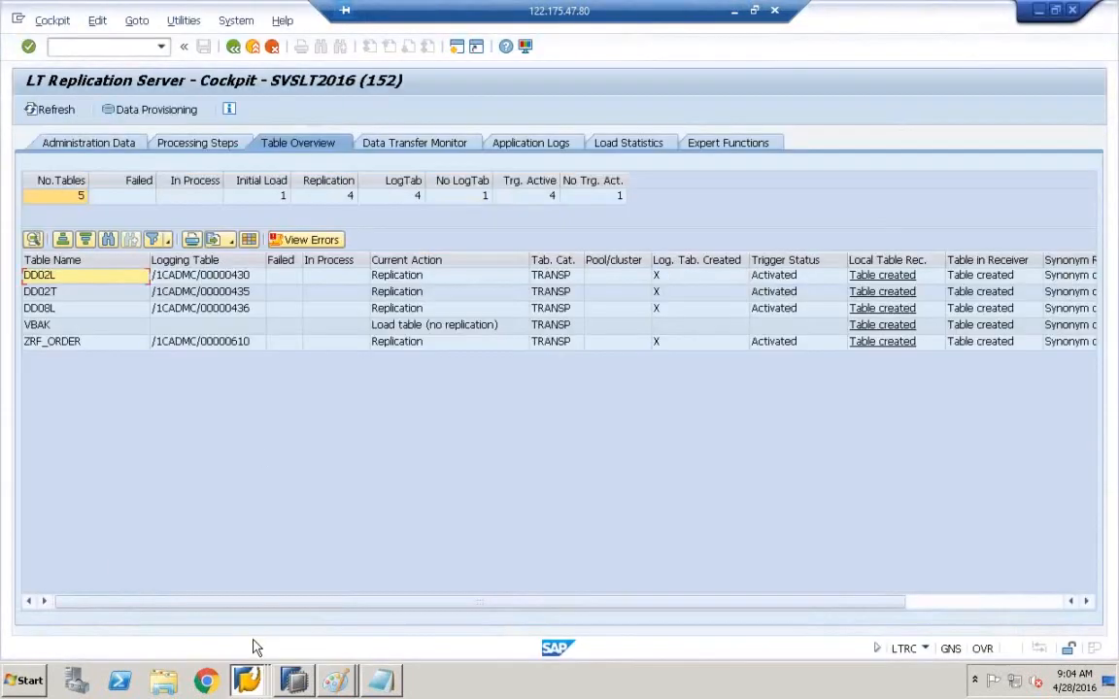
left_click(149, 112)
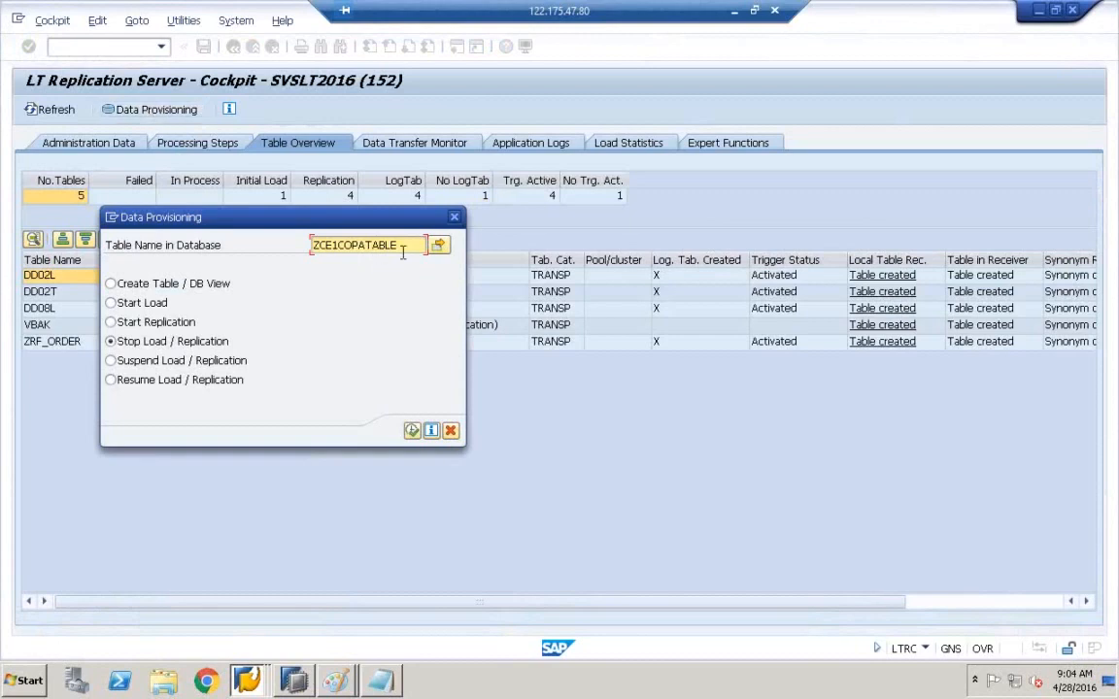
key("BackSpace")
key("BackSpace")
key("BackSpace")
key("BackSpace")
key("BackSpace")
key("BackSpace")
key("BackSpace")
key("BackSpace")
key("BackSpace")
key("BackSpace")
key("BackSpace")
key("BackSpace")
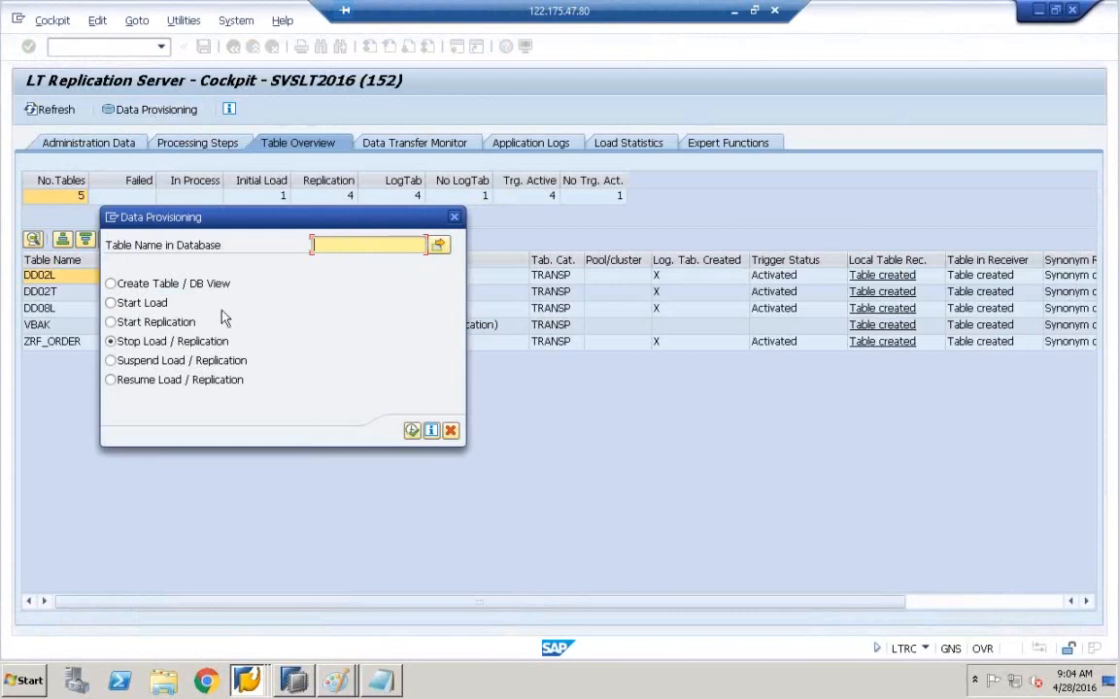
left_click(161, 326)
left_click(342, 244)
type("0OPA")
type("TABLE")
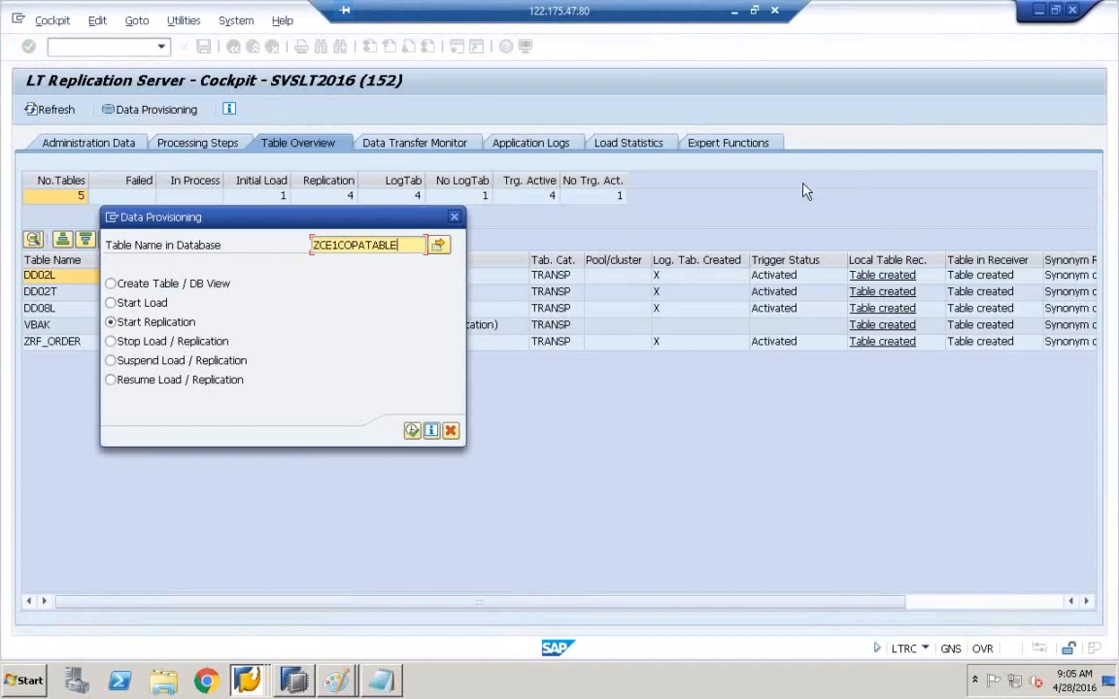
left_click(412, 430)
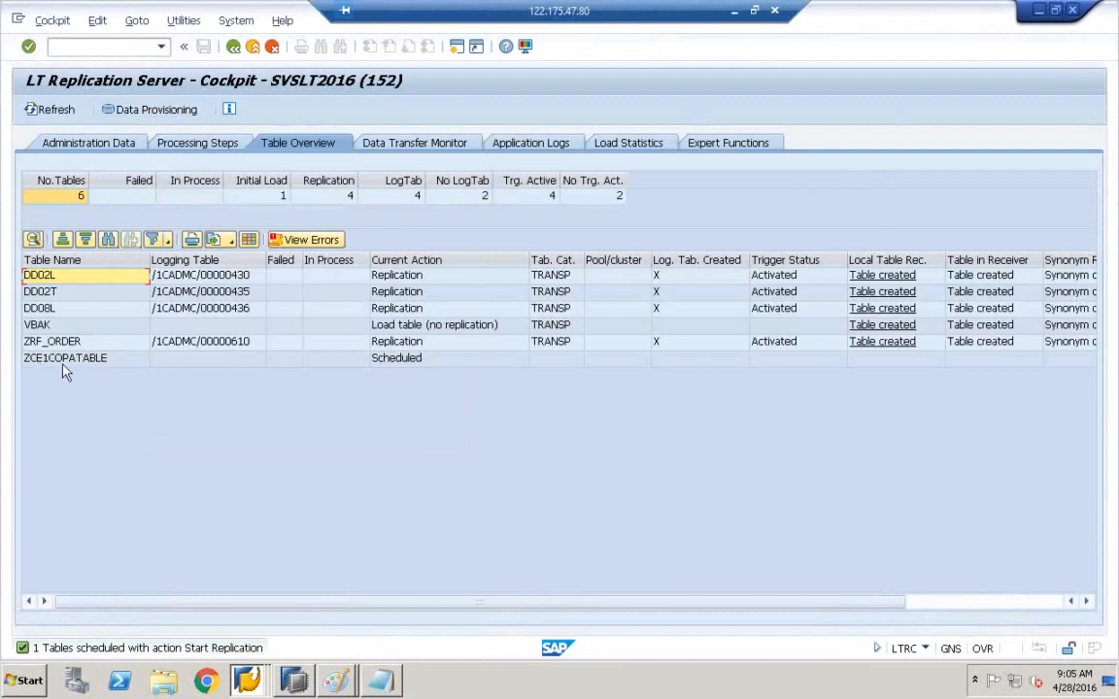
- Refresh the overview until ZCE1COPATABLE shows Replication (Initial Load) with trigger Activated
left_click(40, 110)
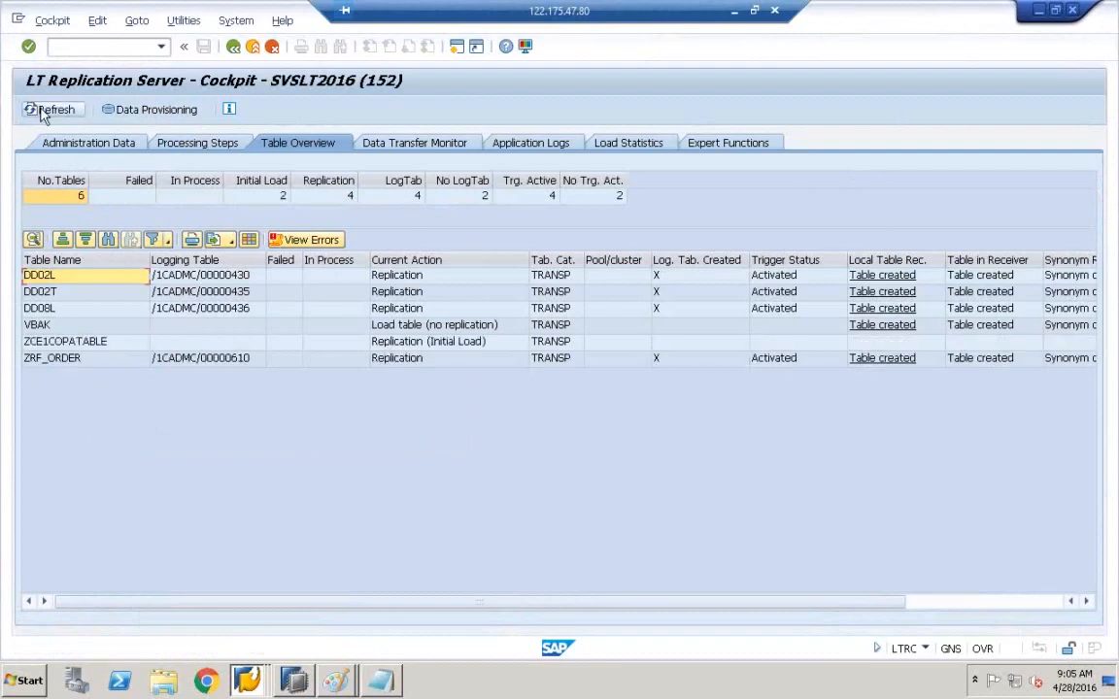
left_click(41, 110)
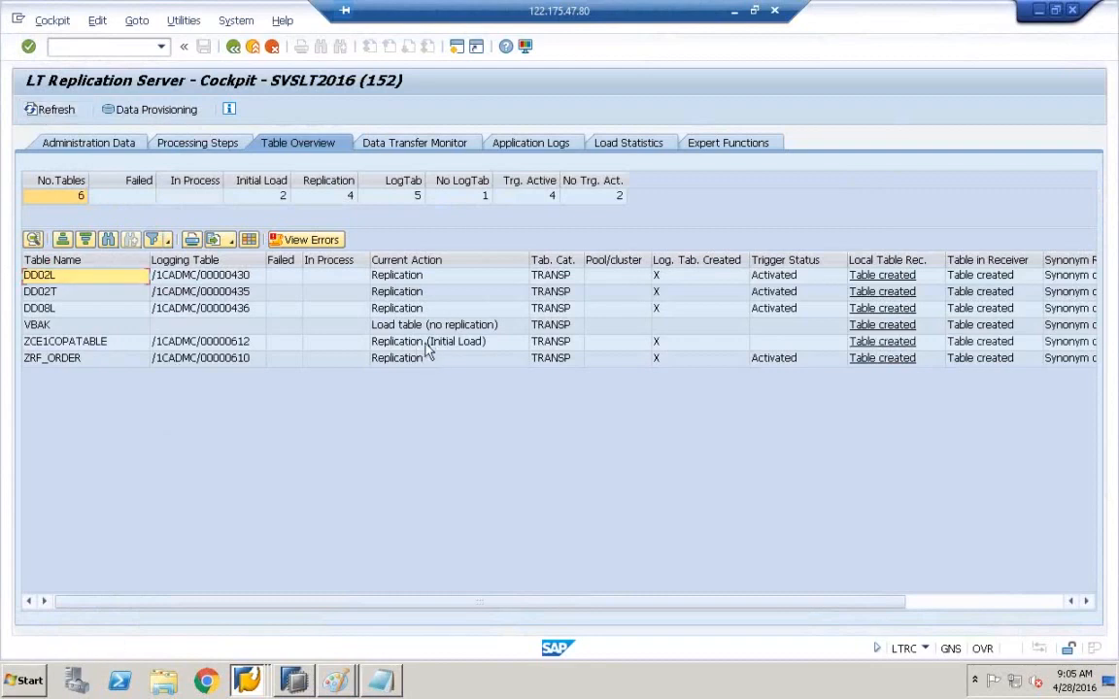
left_click(46, 114)
mouse_move(297, 686)
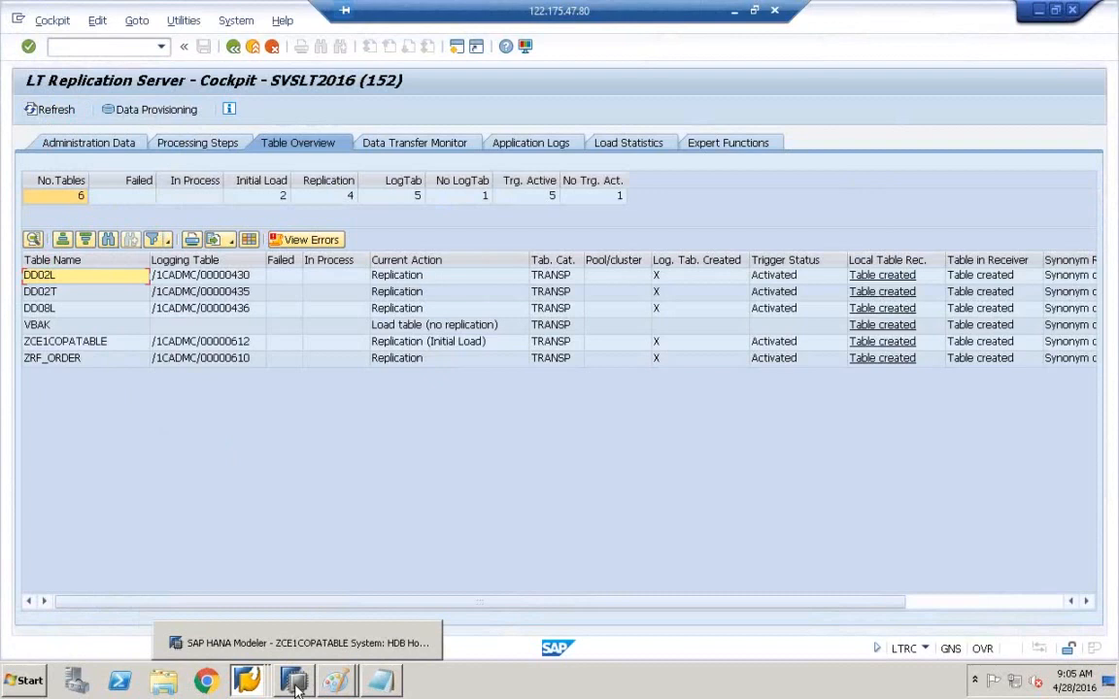
- In HANA Studio, refresh the schema's Tables folder so COPATABLE appears
left_click(301, 643)
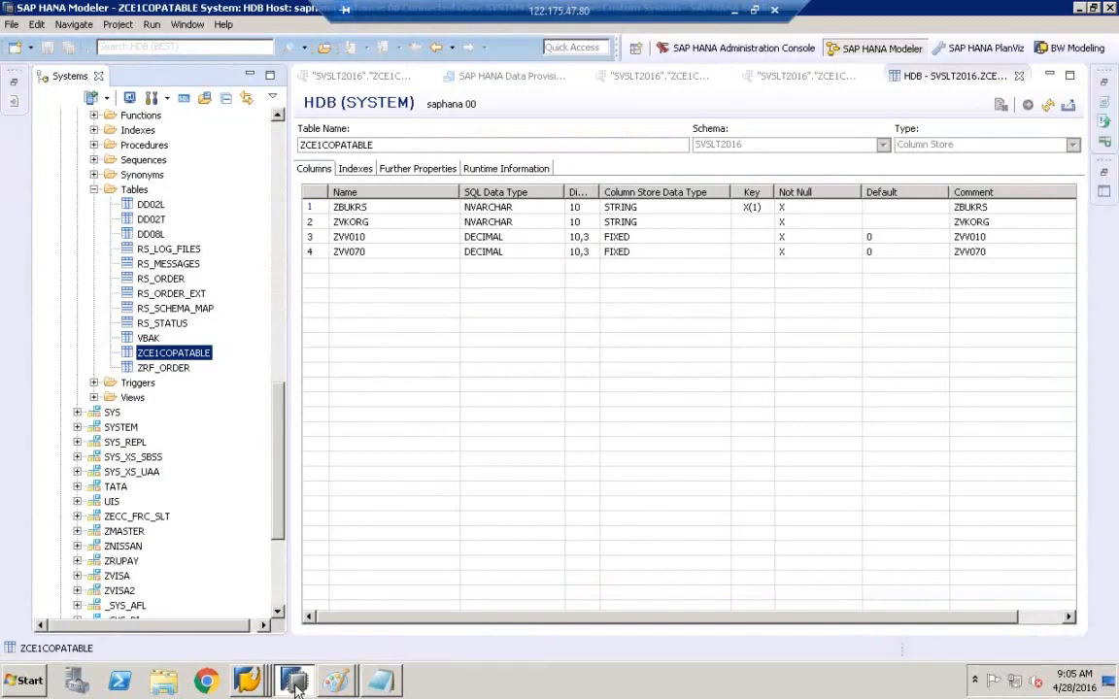
left_click(136, 190)
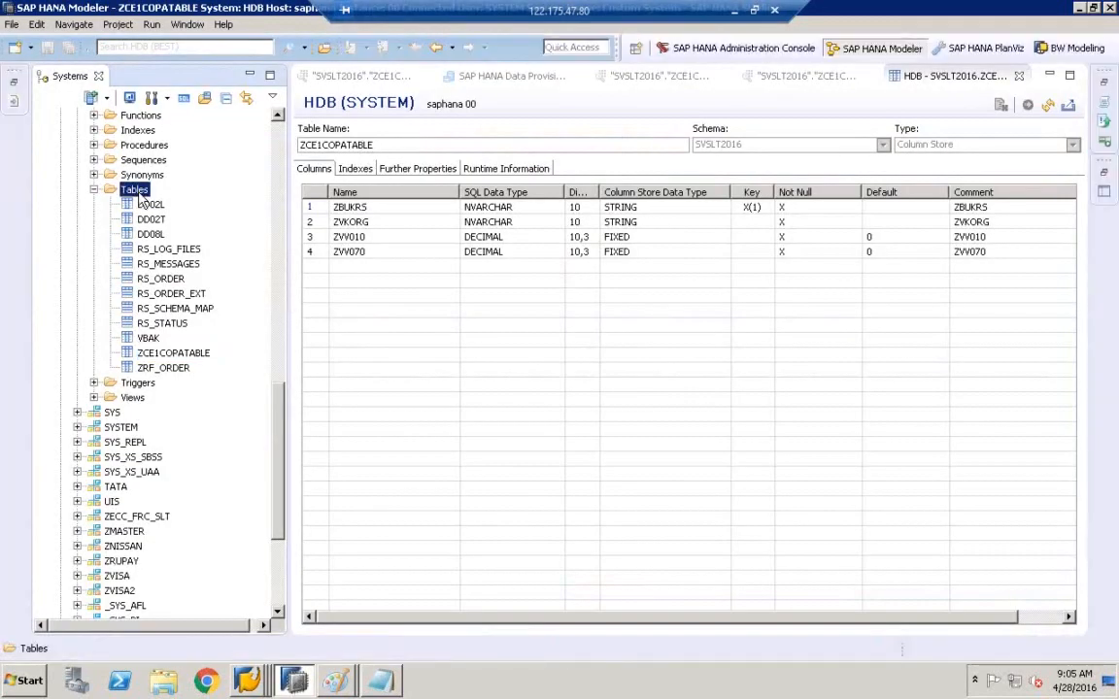
right_click(141, 197)
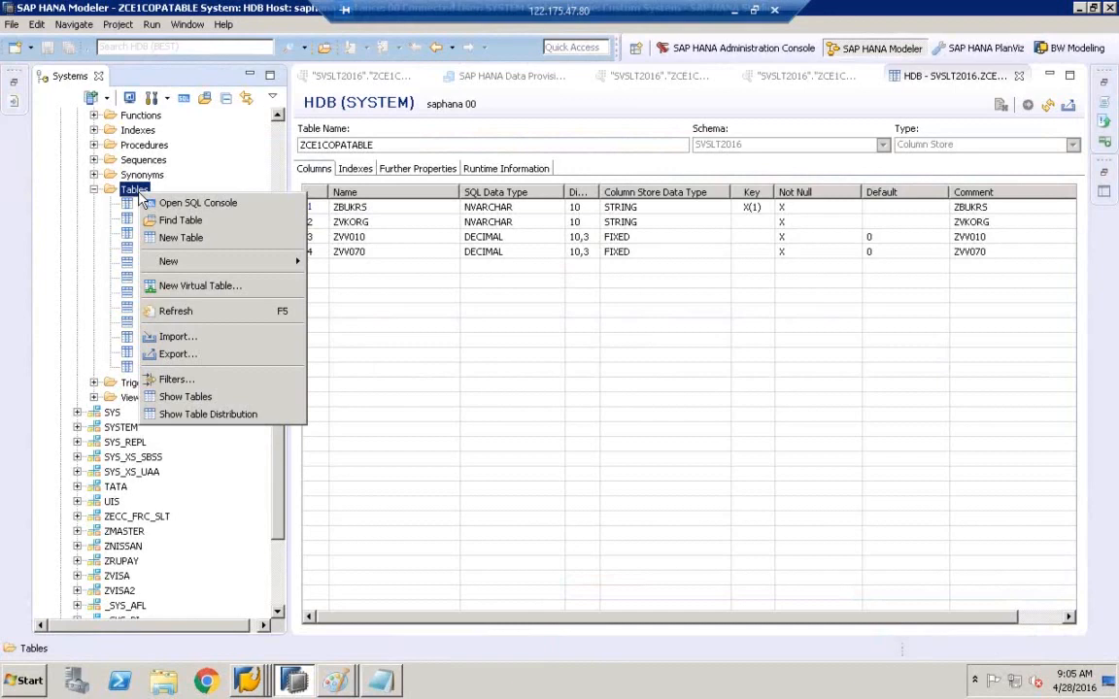
left_click(175, 311)
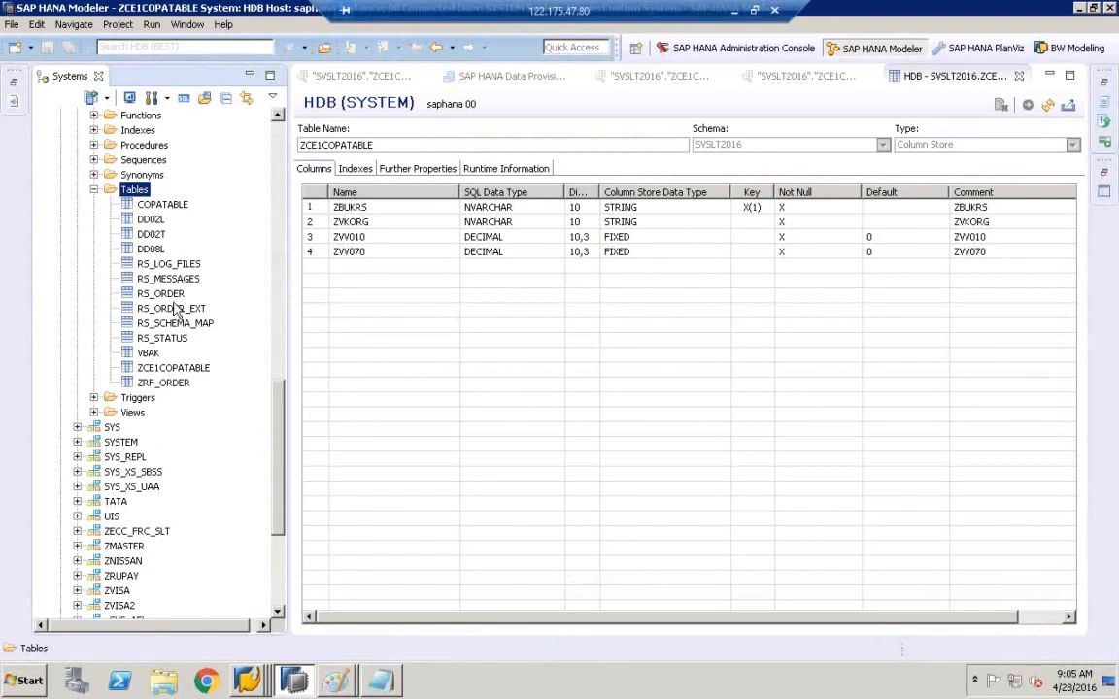
- Open a data preview of ZCE1COPATABLE, showing its 4 replicated rows
left_click(173, 207)
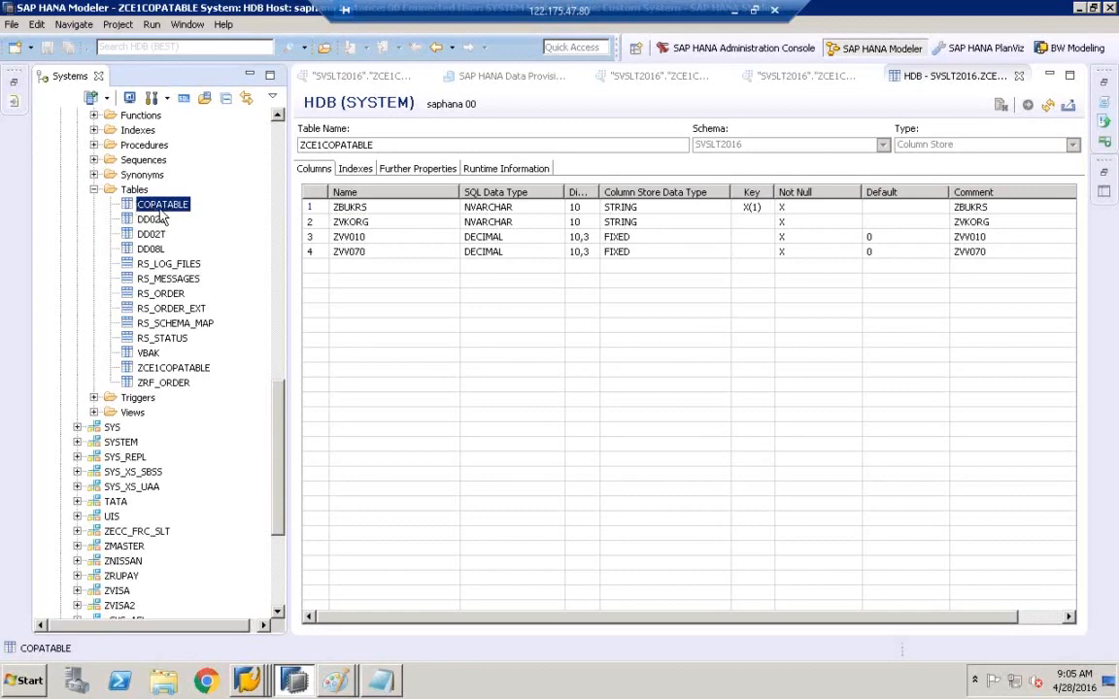
left_click(161, 369)
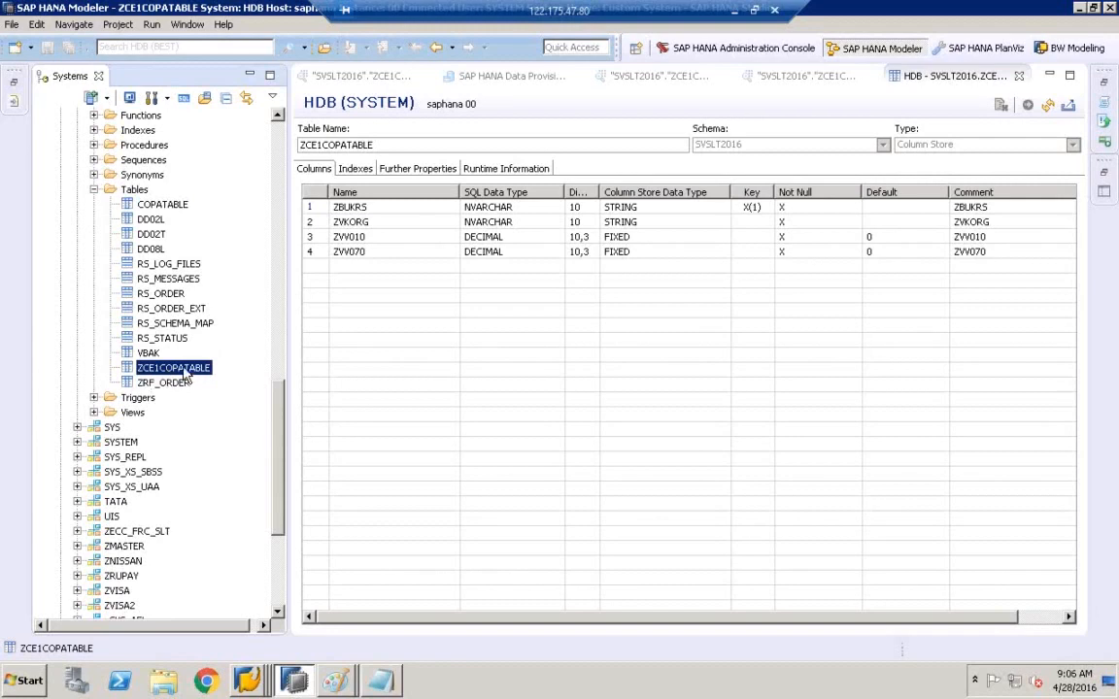
right_click(184, 375)
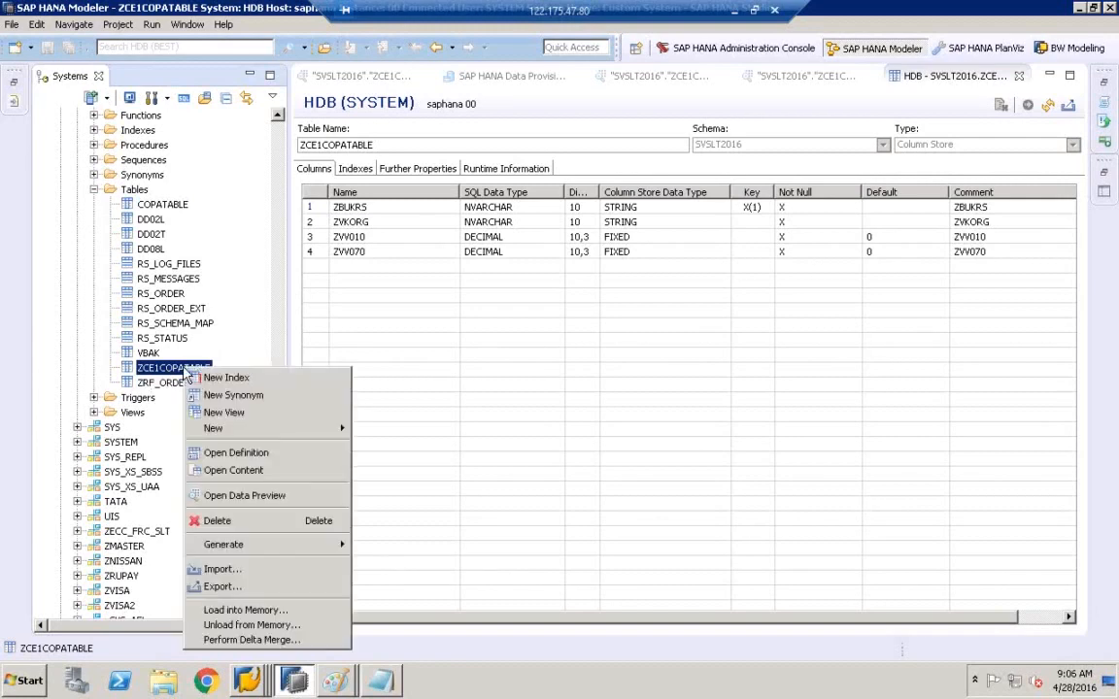
left_click(257, 498)
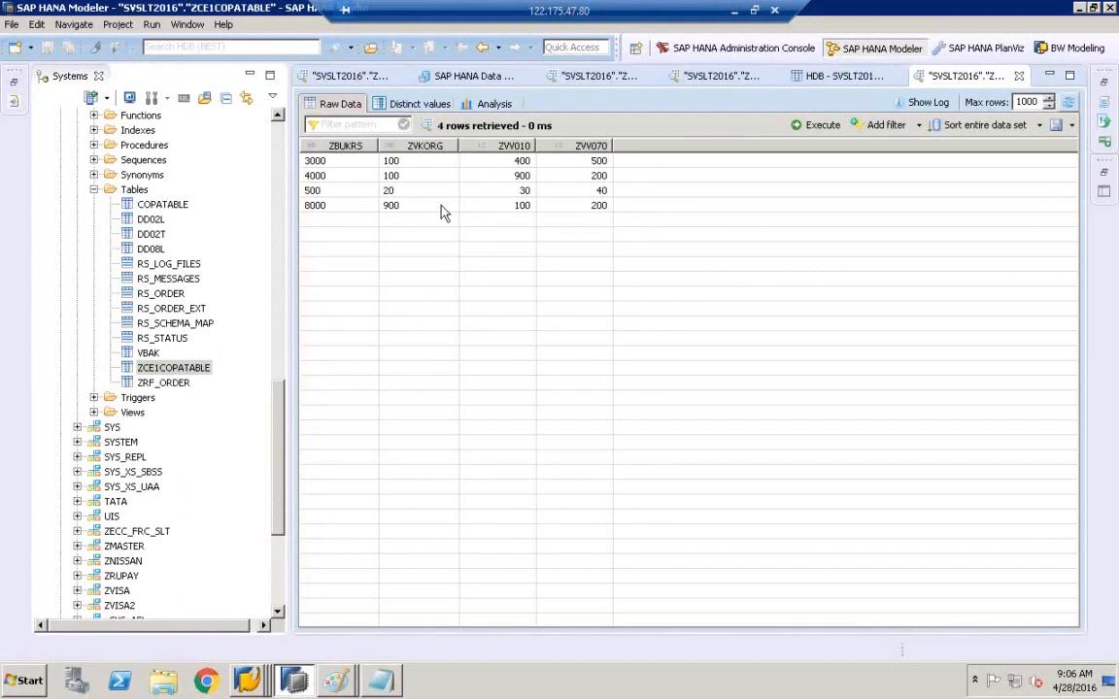
left_click(155, 205)
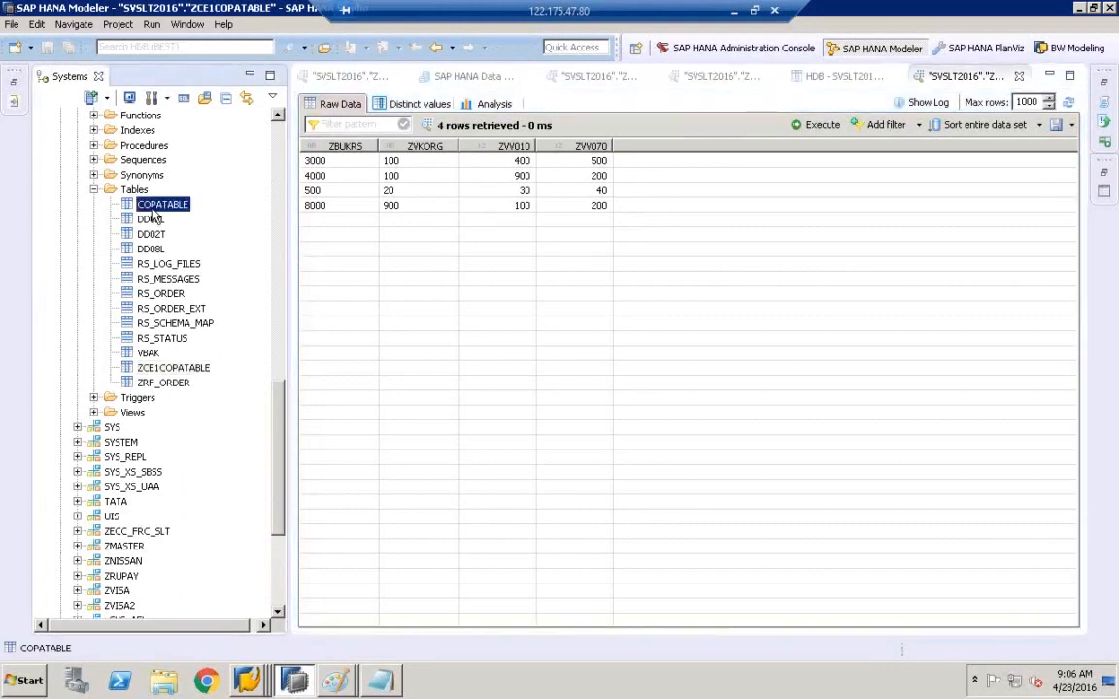
right_click(152, 215)
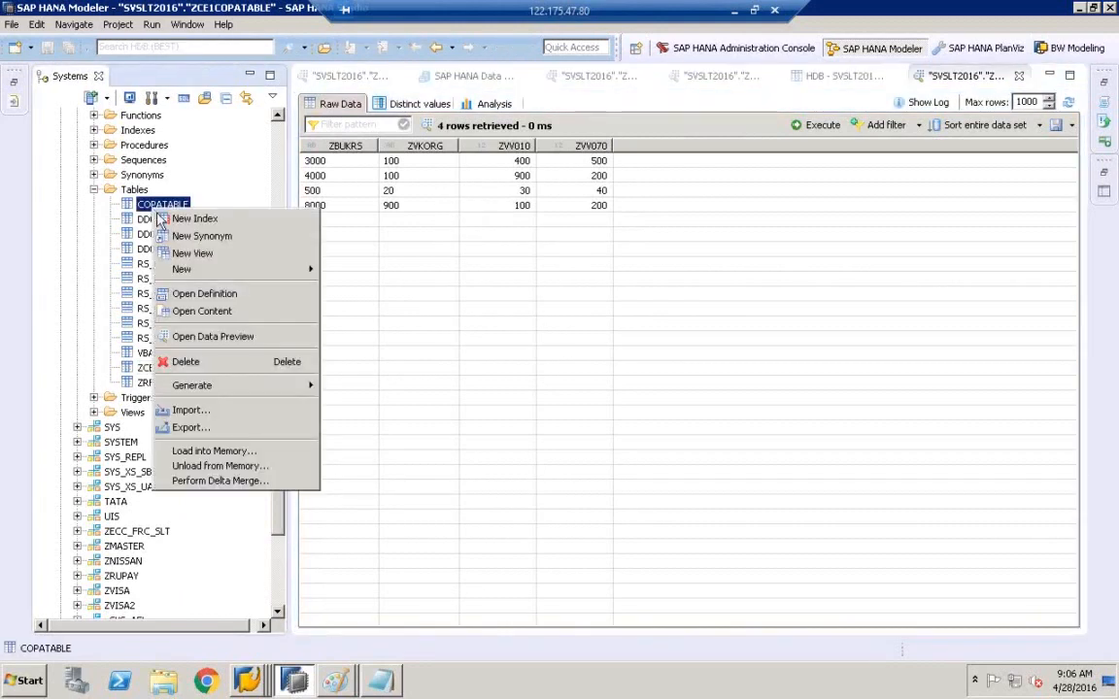
left_click(205, 295)
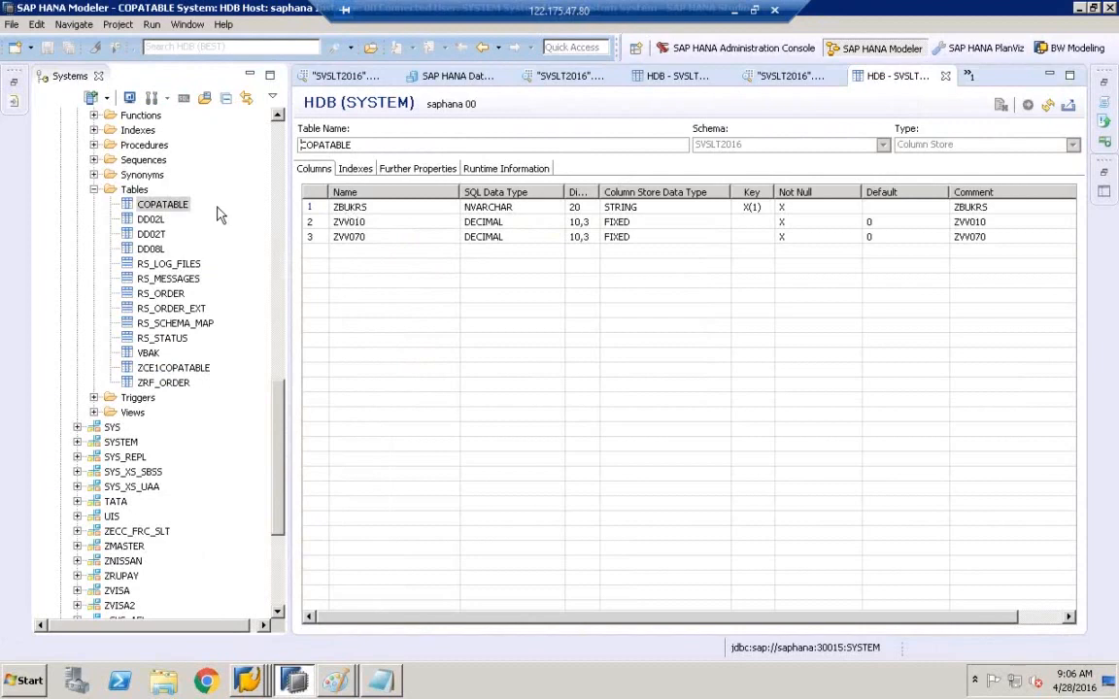
left_click(162, 201)
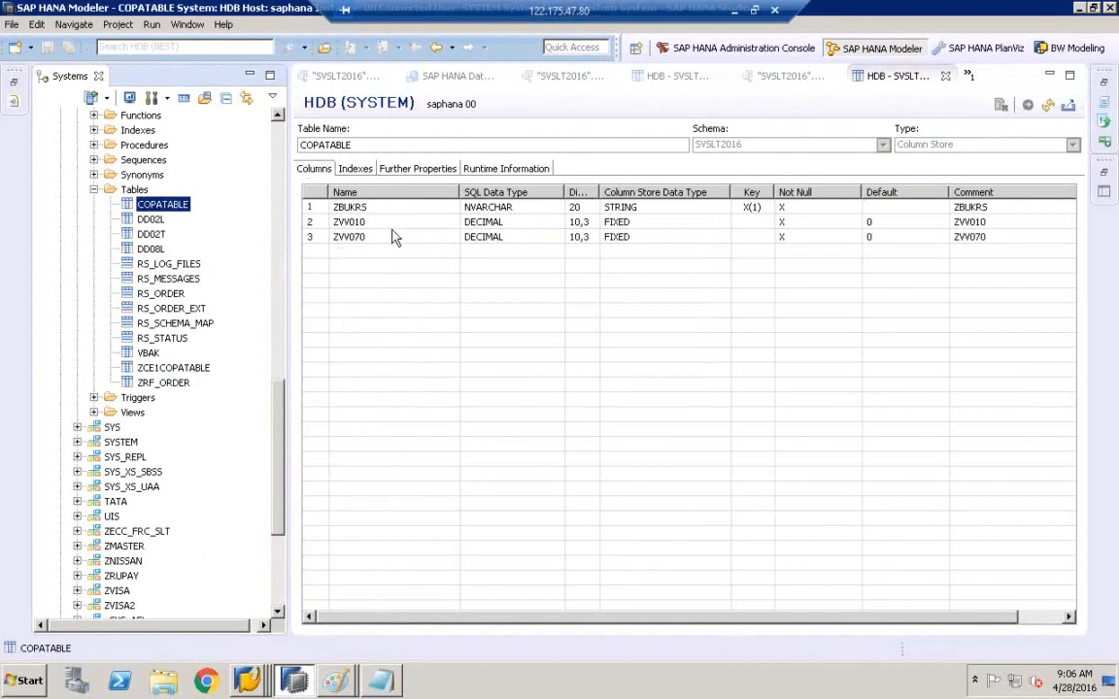
double_click(598, 192)
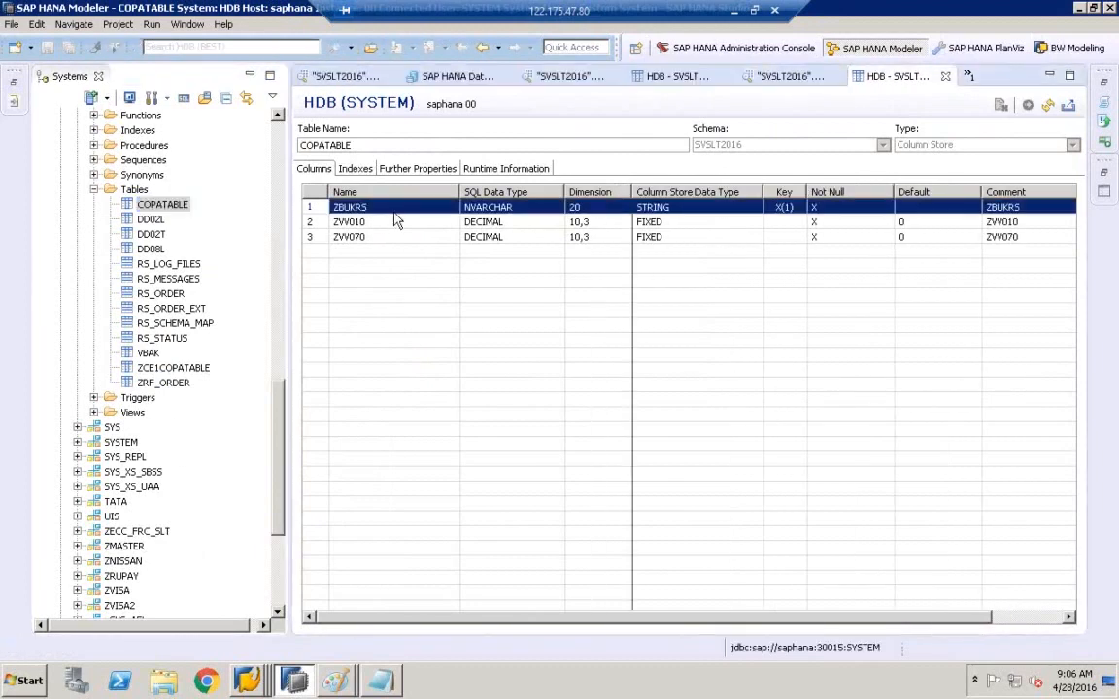
left_click(586, 211)
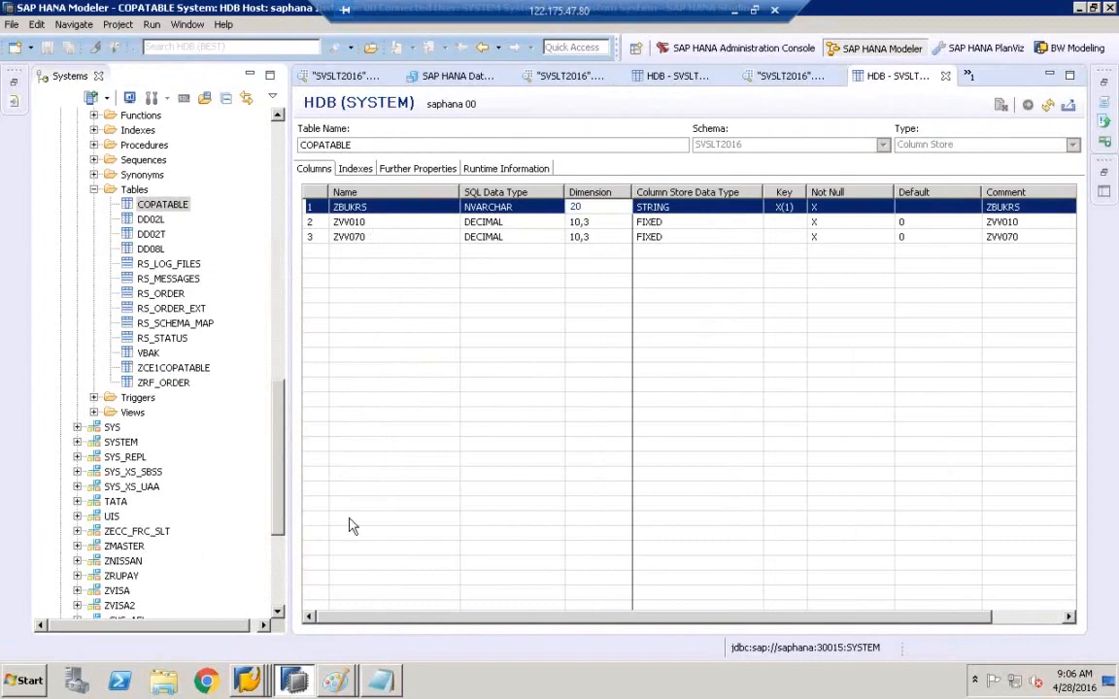
mouse_move(264, 686)
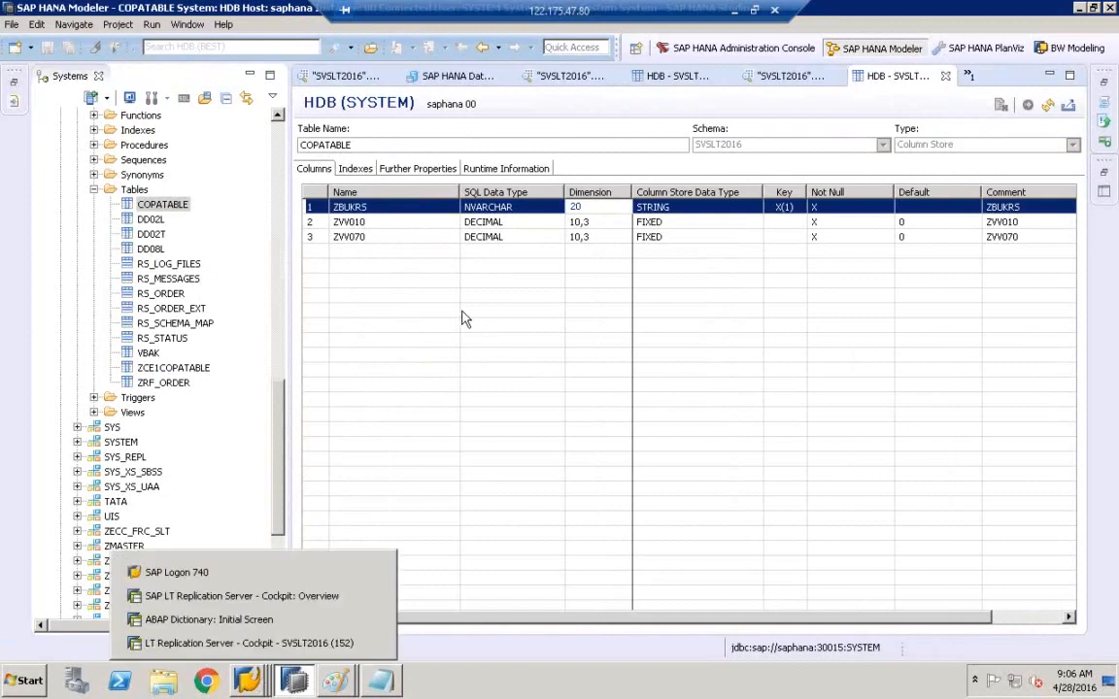
left_click(163, 207)
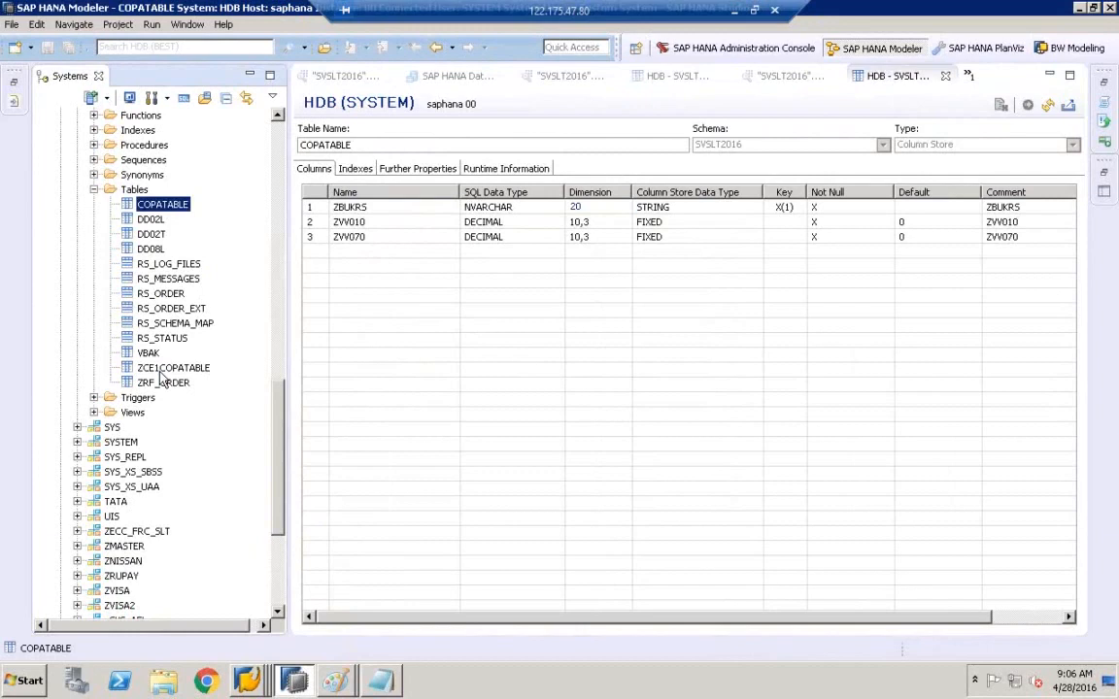
left_click(153, 369)
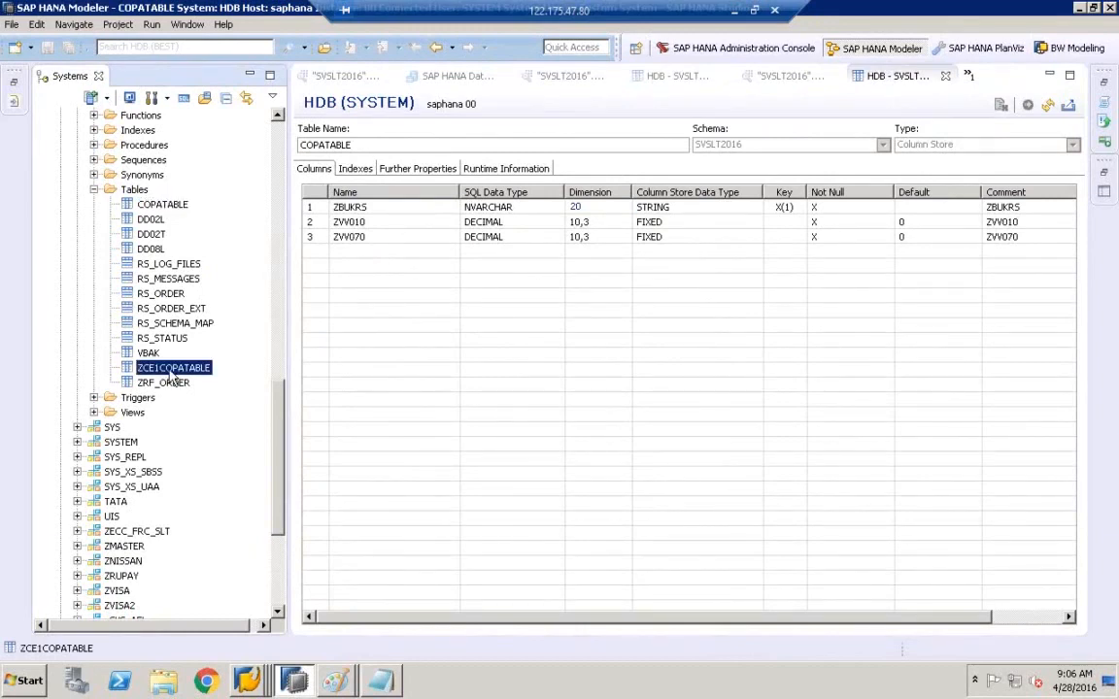
left_click(158, 205)
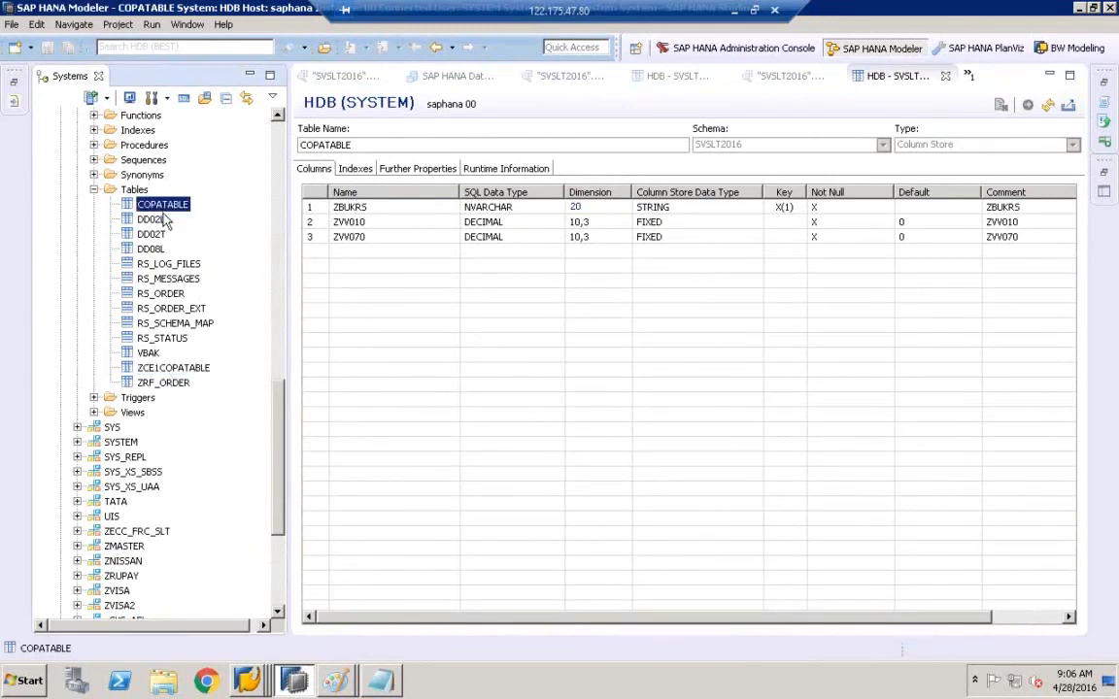
left_click(160, 370)
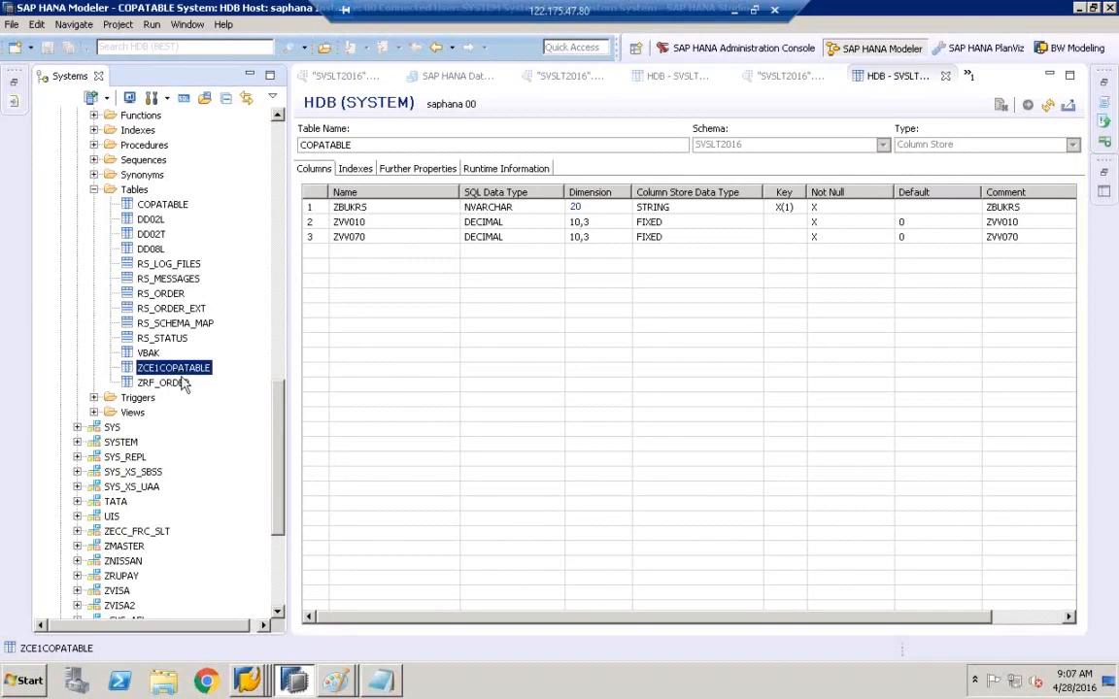
left_click(267, 683)
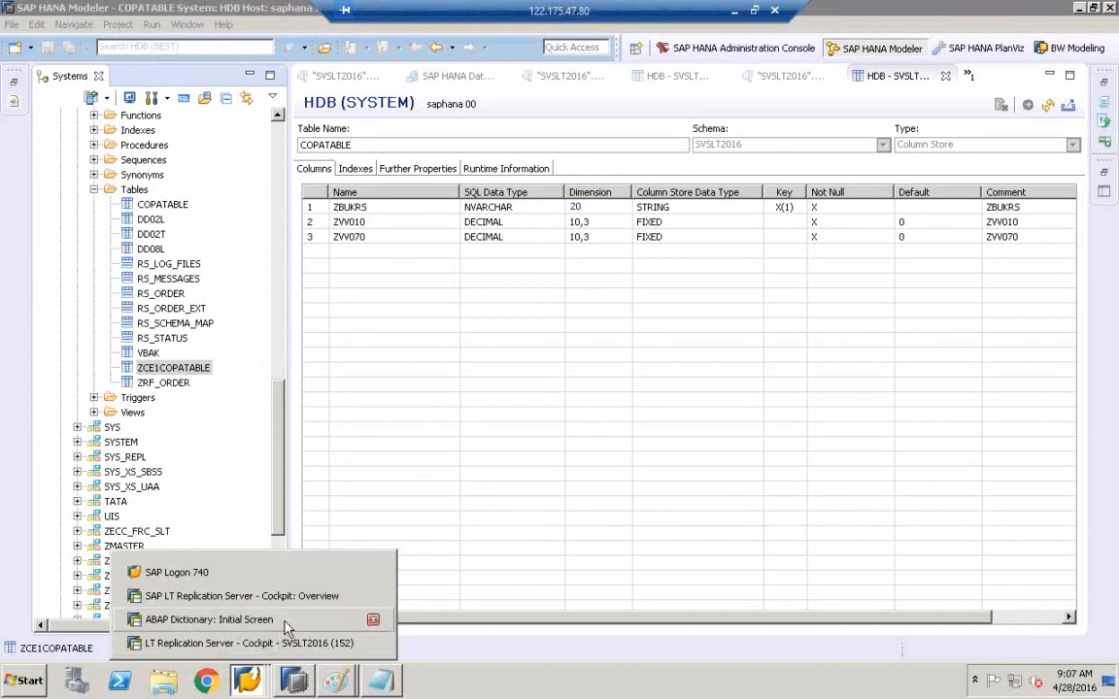
- List all ZCE1COPATABLE entries in the SE11 Data Browser
left_click(276, 624)
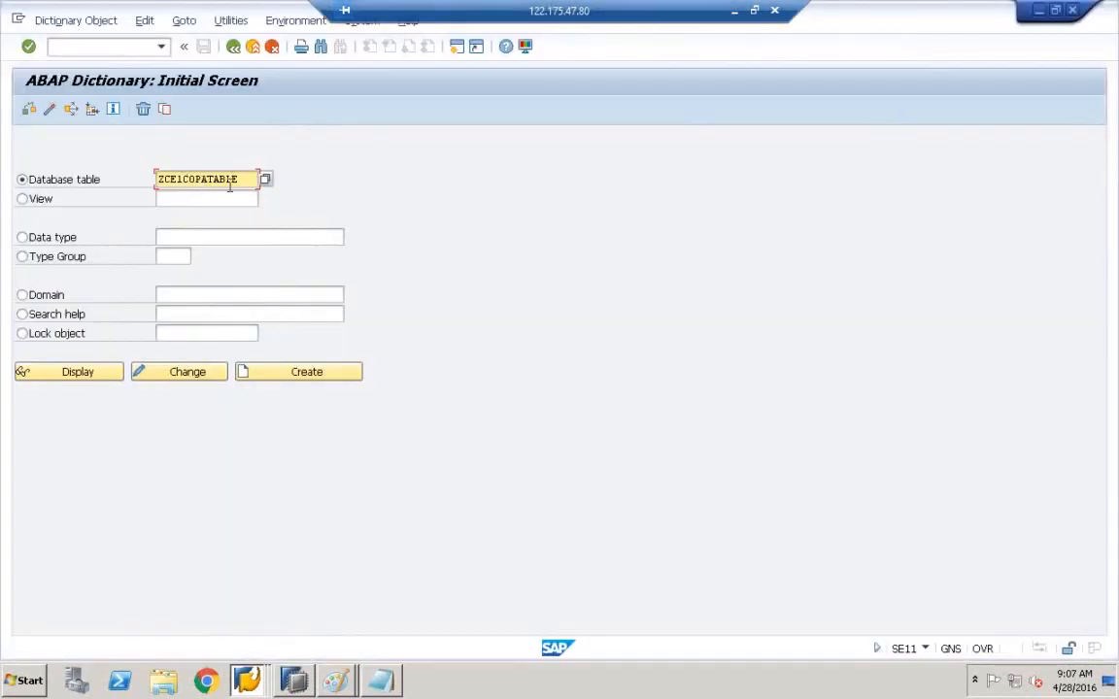
left_click(77, 371)
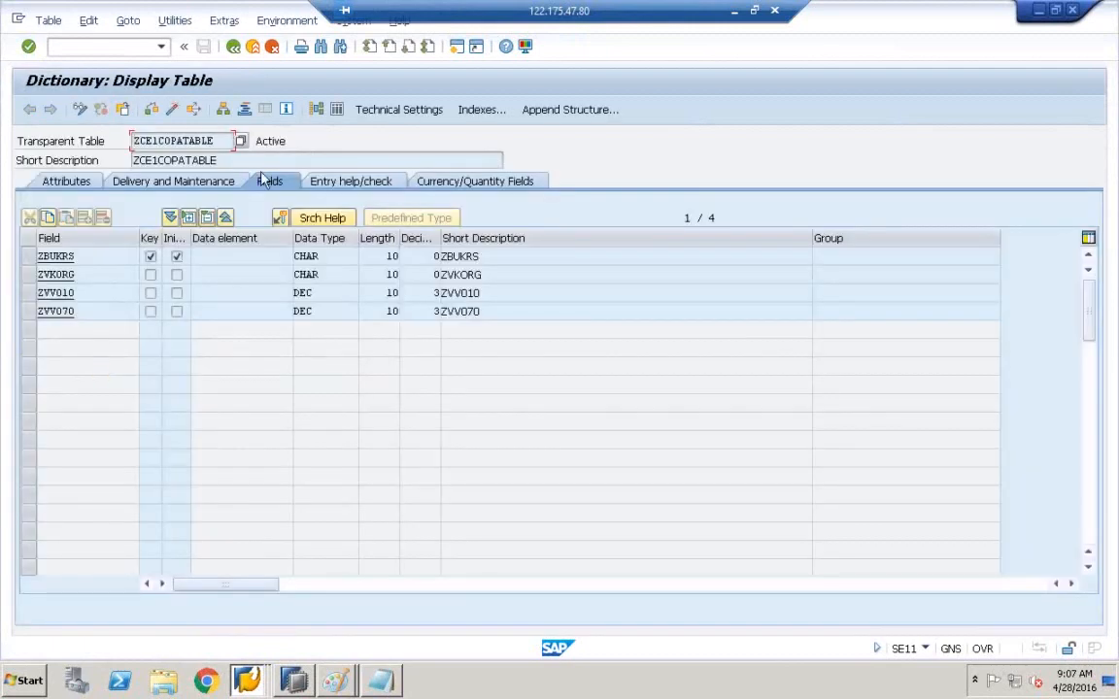
left_click(336, 110)
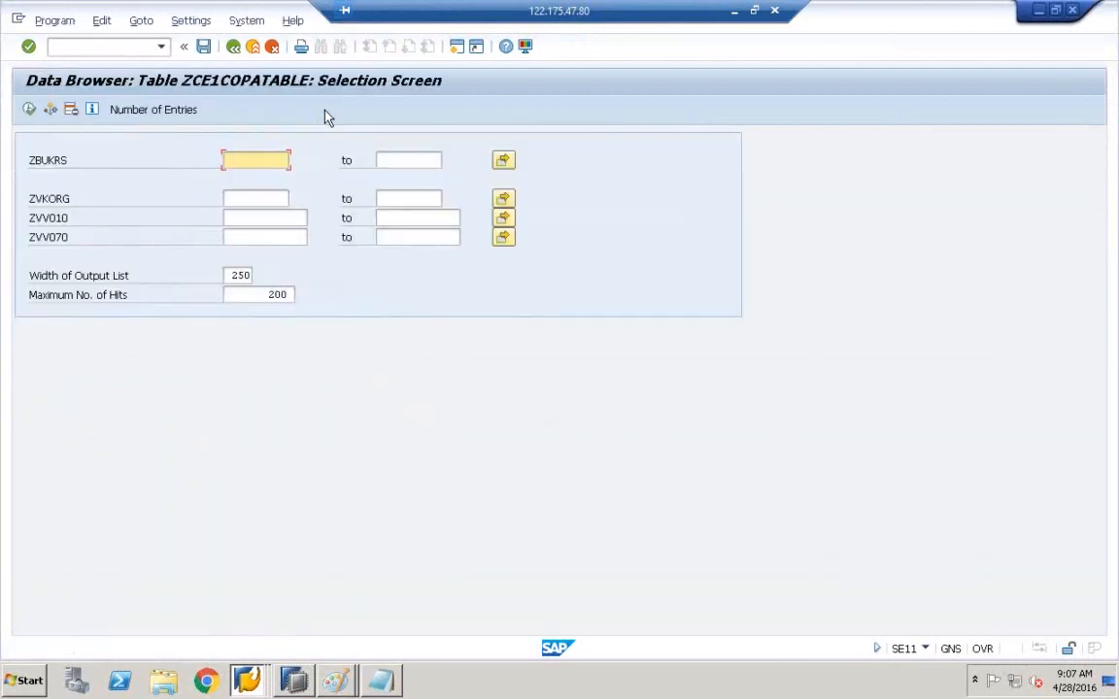
left_click(31, 111)
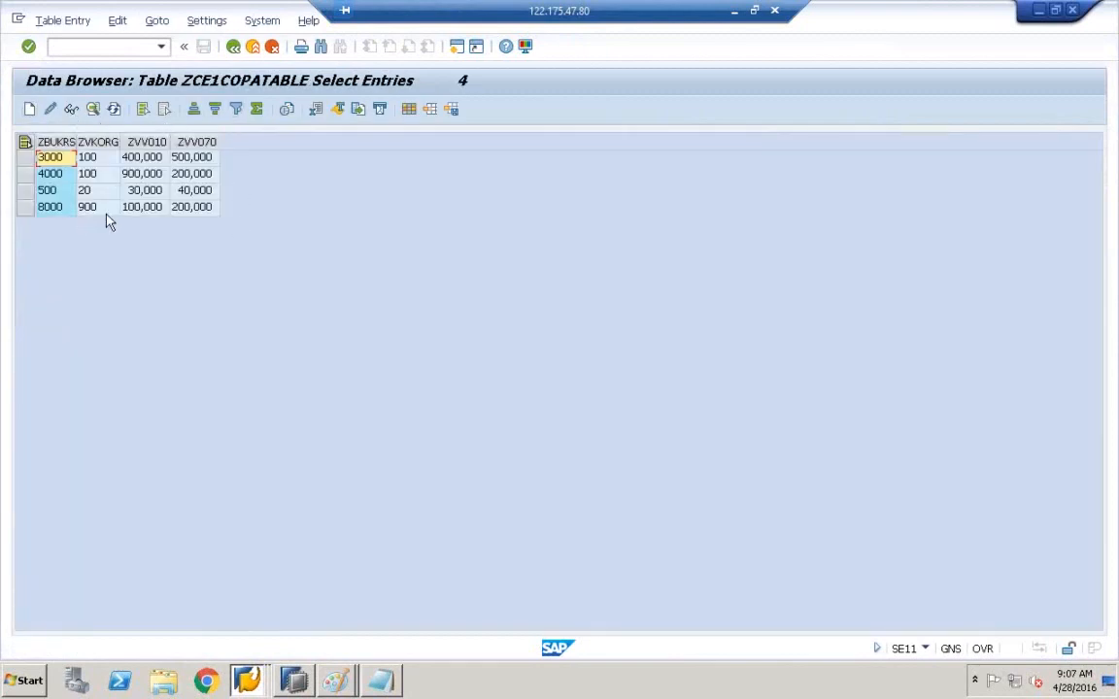
- Create and save a new entry: ZBUKRS 9000, ZVKORG 90, ZVV010 9, ZVV070 900
left_click(30, 110)
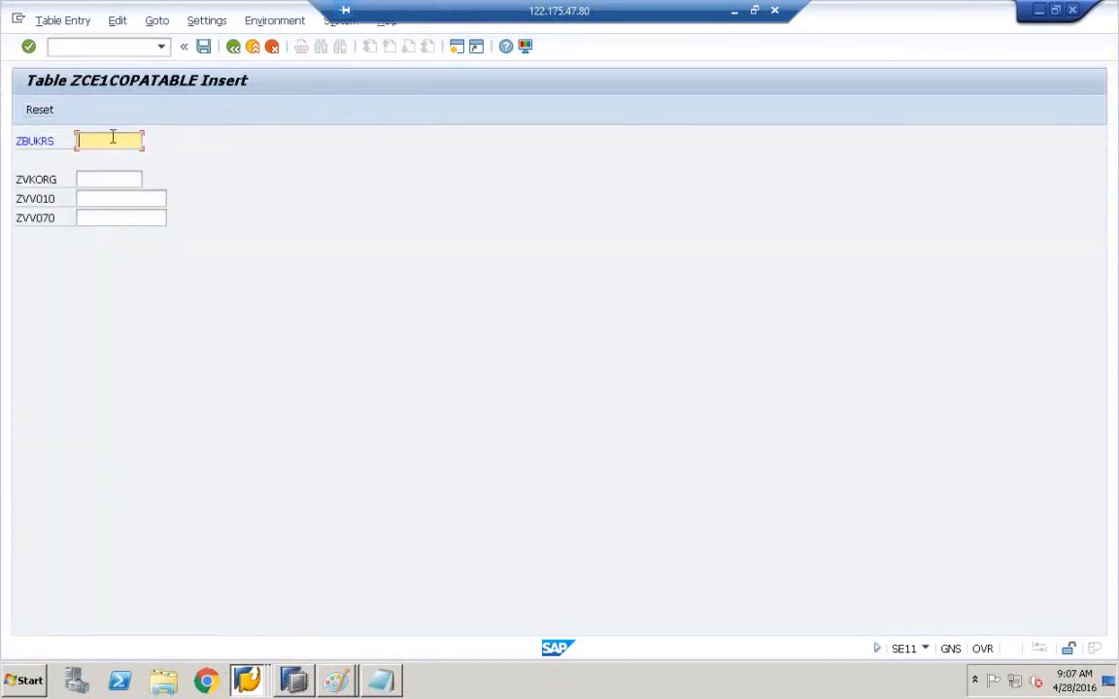
type("9000")
left_click(111, 197)
left_click(112, 179)
type("90")
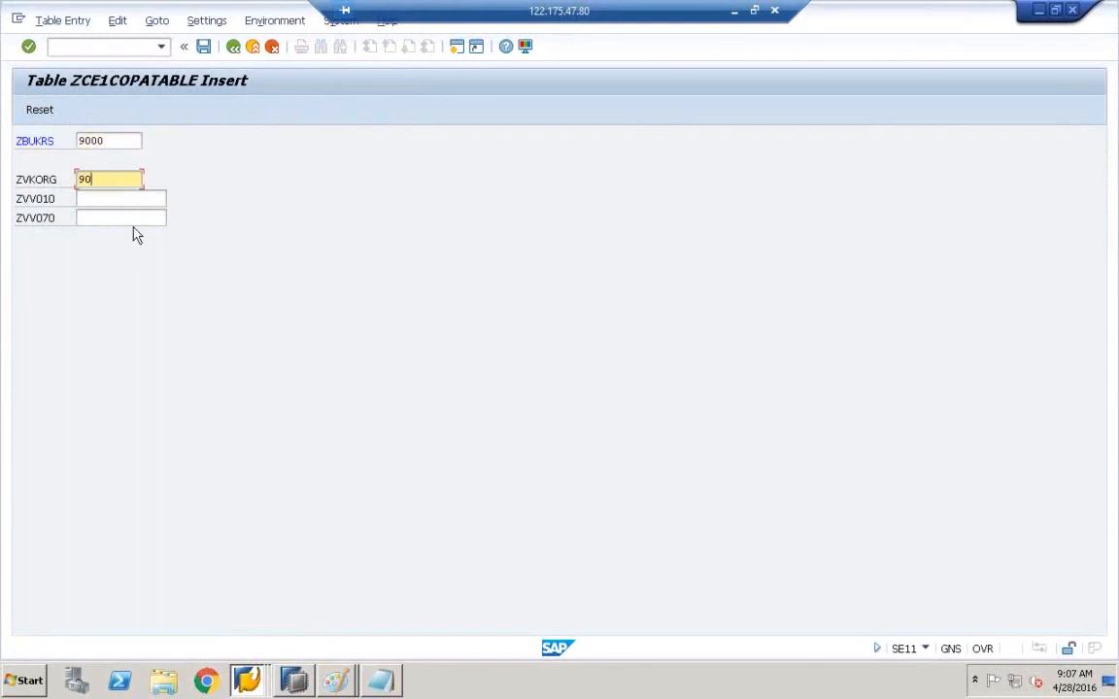
left_click(114, 195)
type("9")
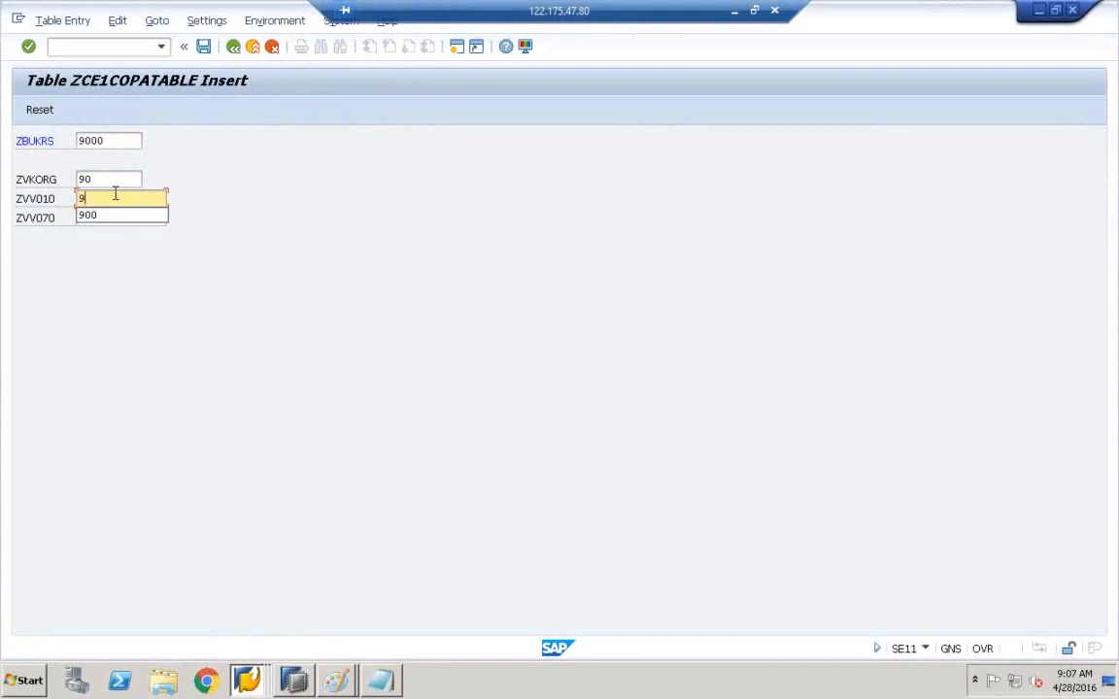
left_click(108, 224)
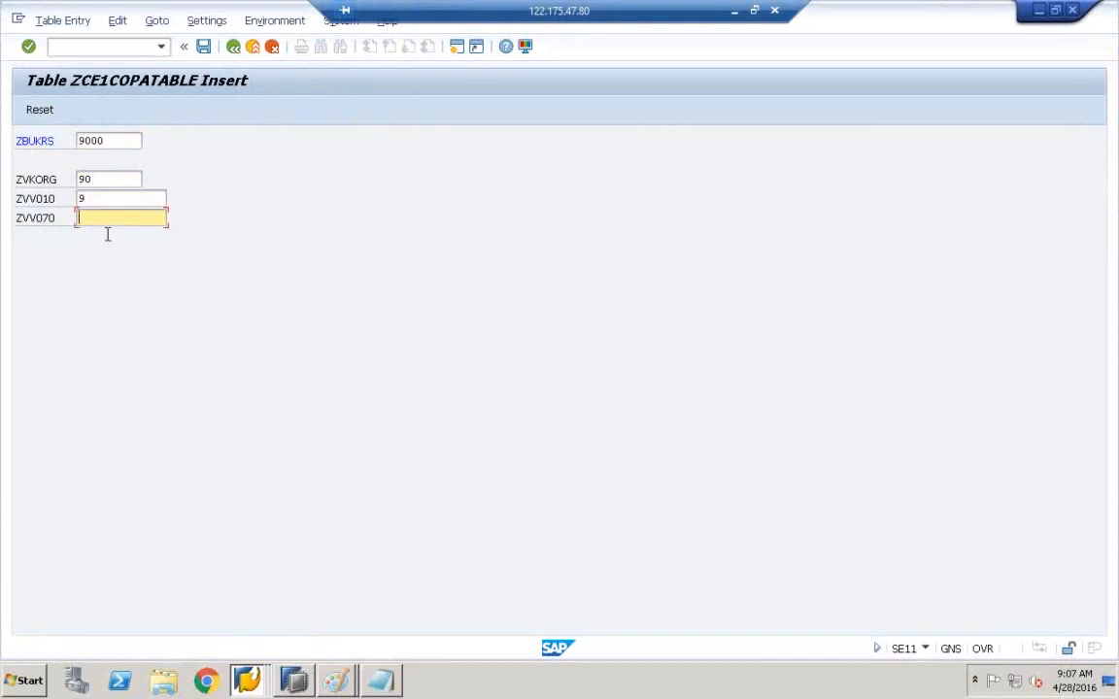
type("900")
left_click(205, 48)
- Return to the entry list and mark the new 9000 row
left_click(232, 48)
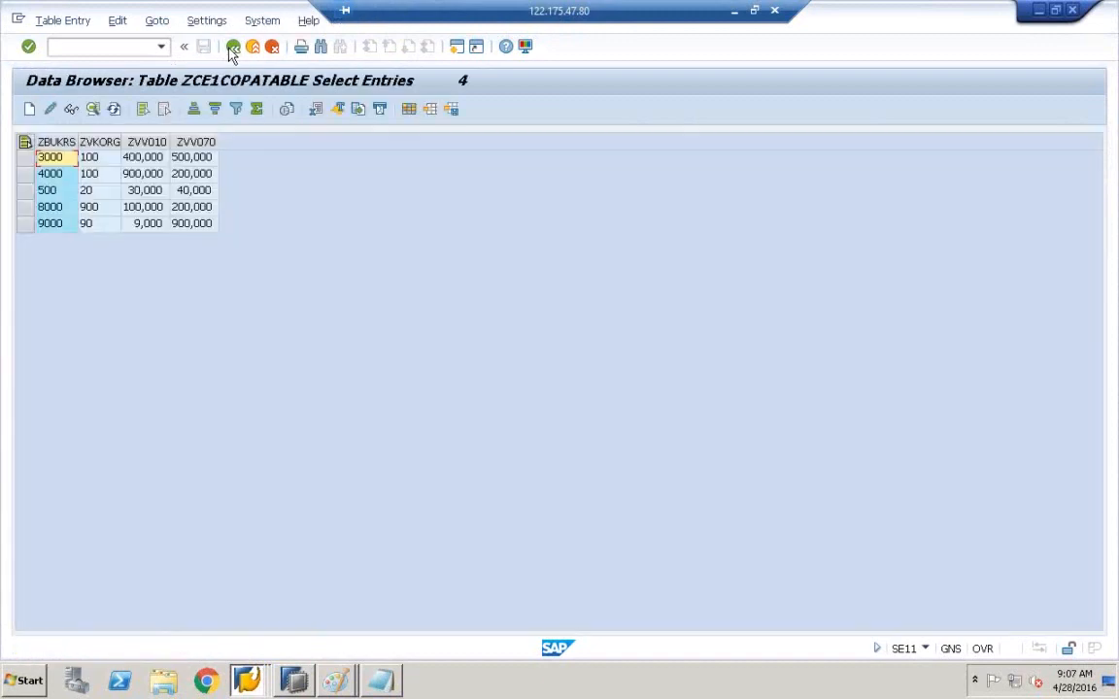
left_click(50, 224)
left_click(26, 225)
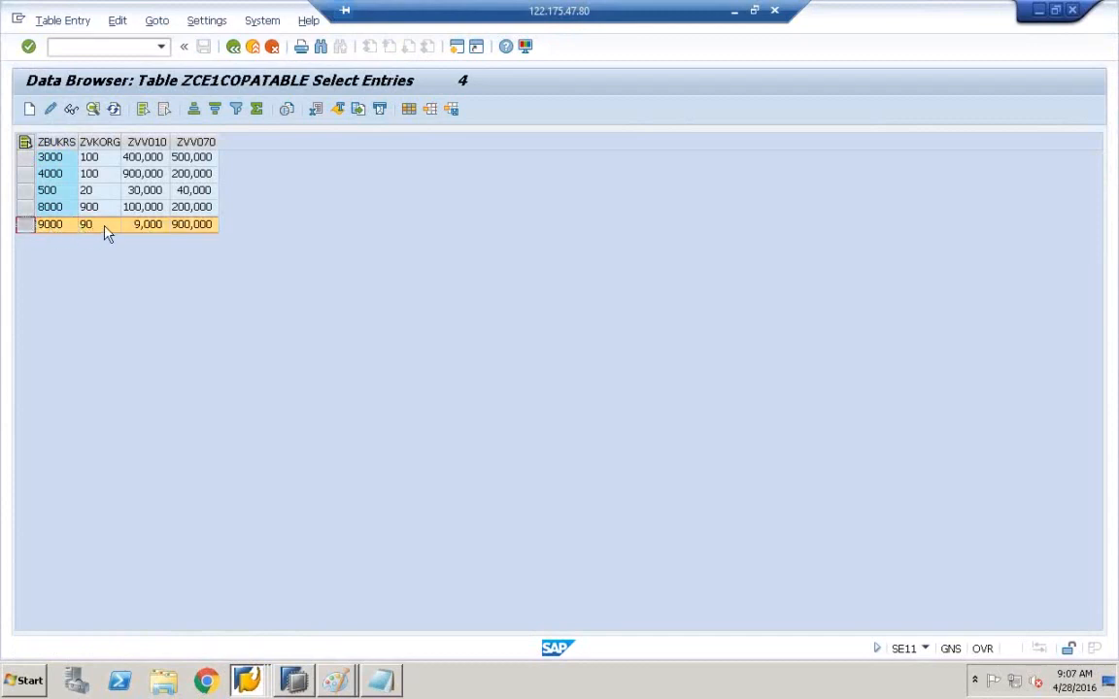
- In HANA Studio, open a data preview of ZCE1COPATABLE
left_click(295, 683)
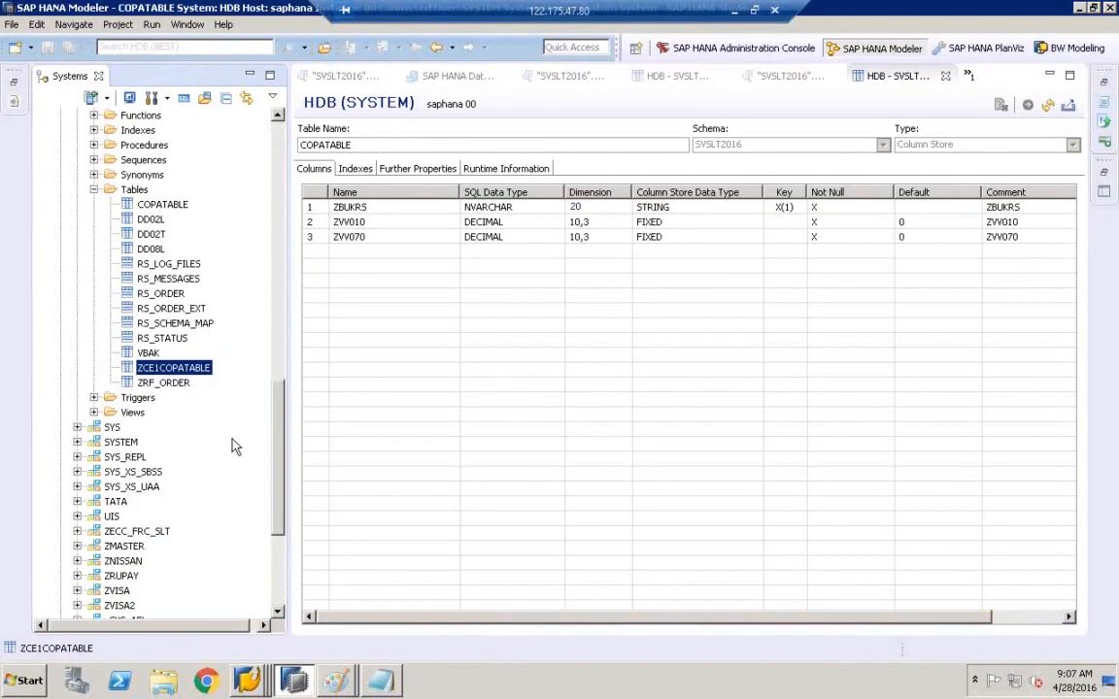
right_click(192, 374)
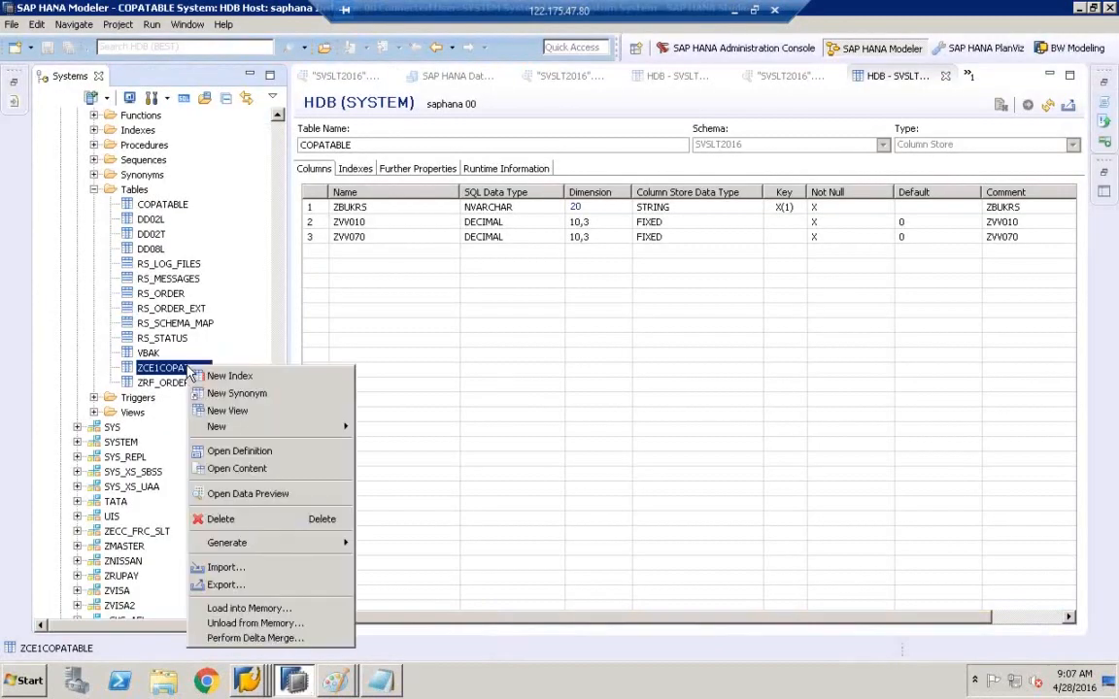
left_click(240, 498)
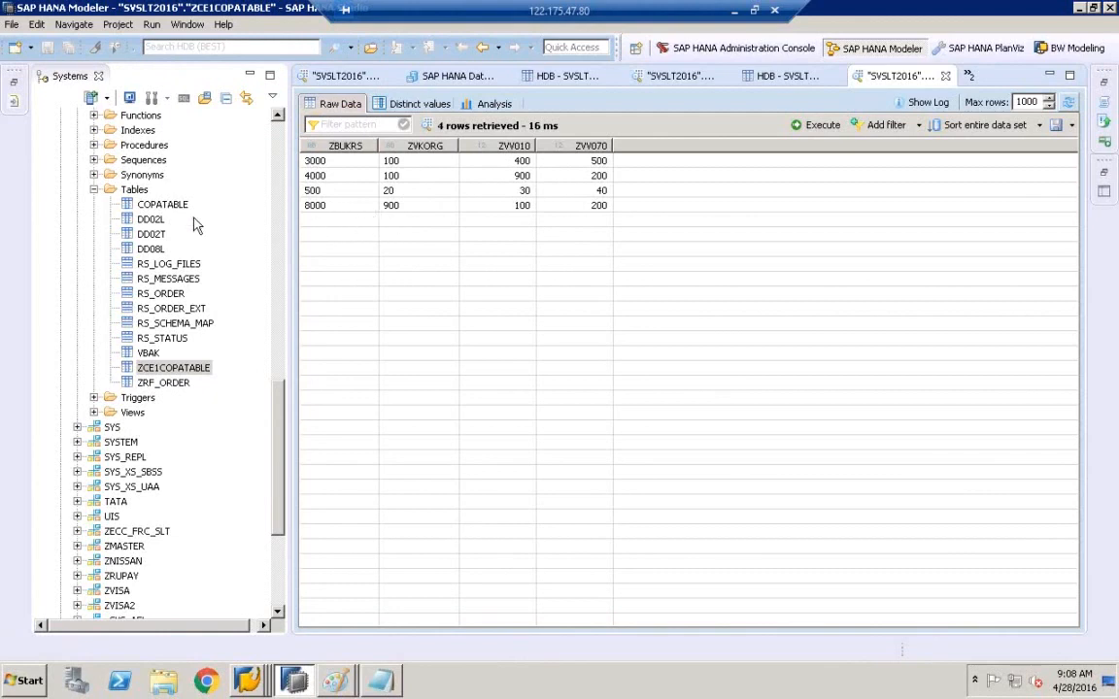
- Open a data preview of COPATABLE and pick out the replicated 9000 / 9 / 900 row
left_click(157, 205)
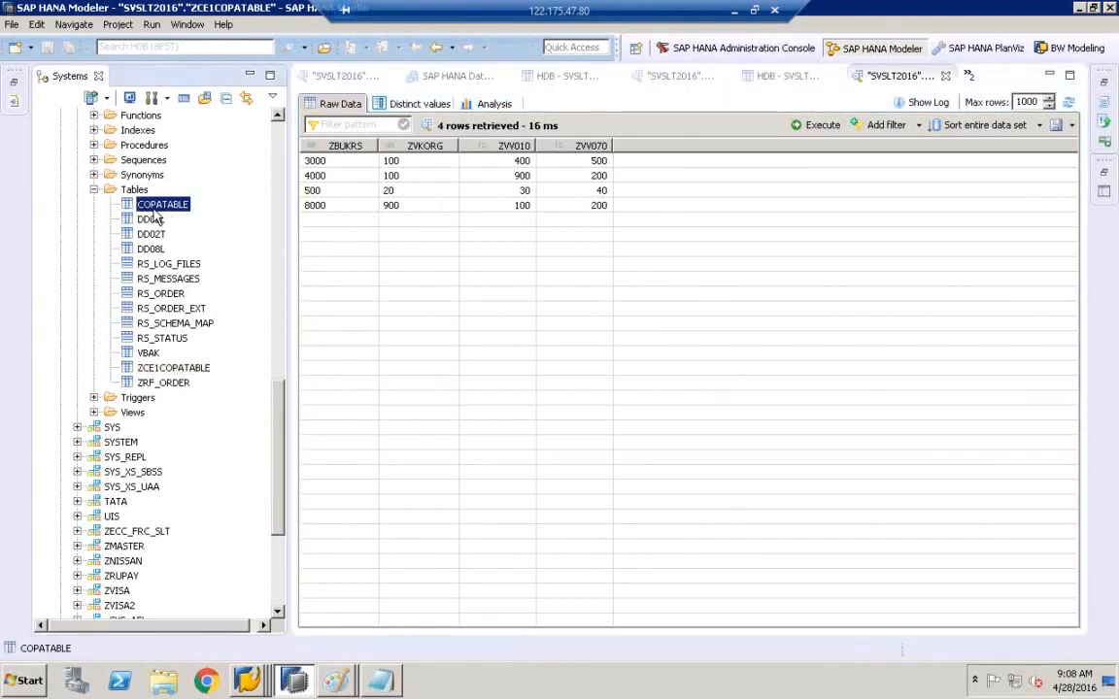
right_click(153, 212)
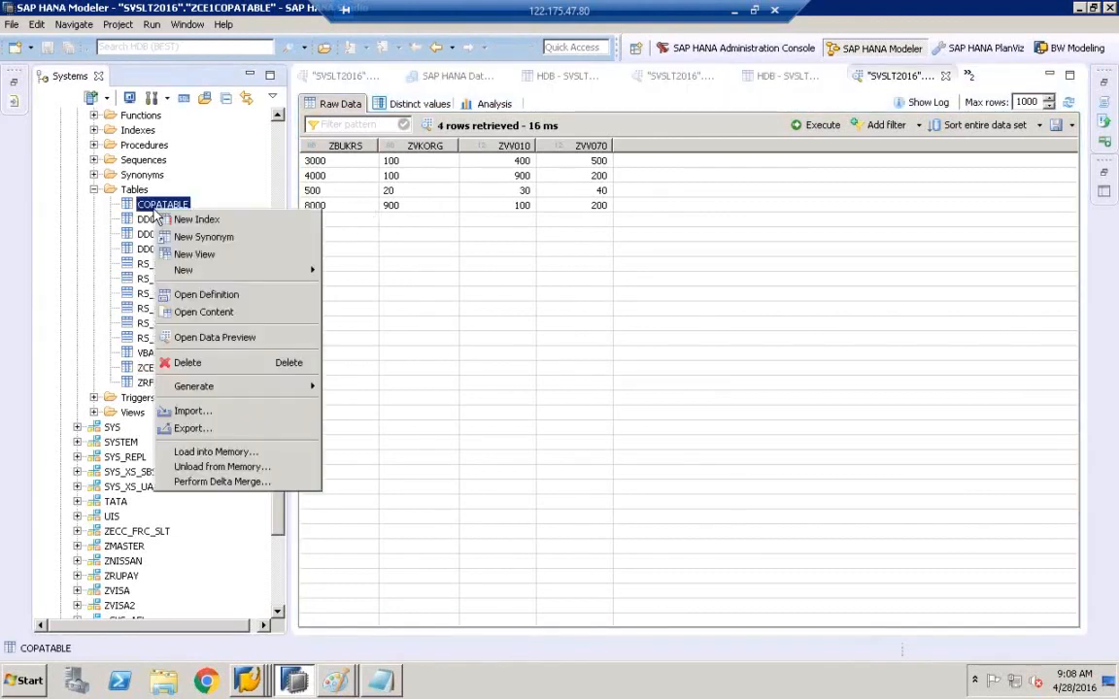
left_click(232, 348)
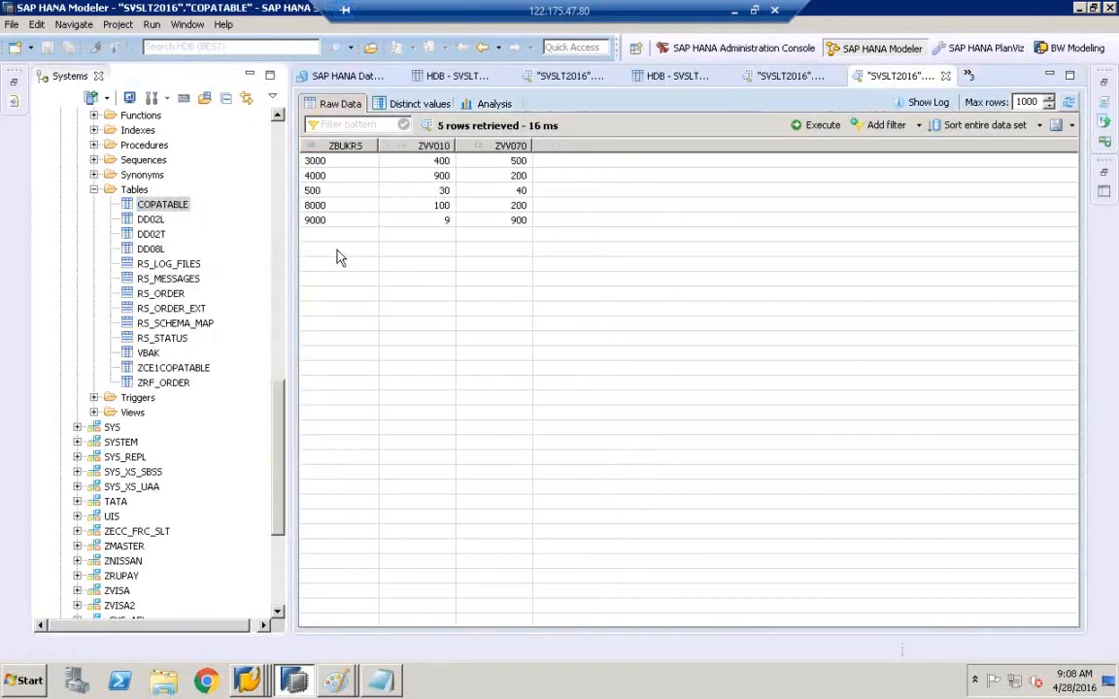
left_click(327, 223)
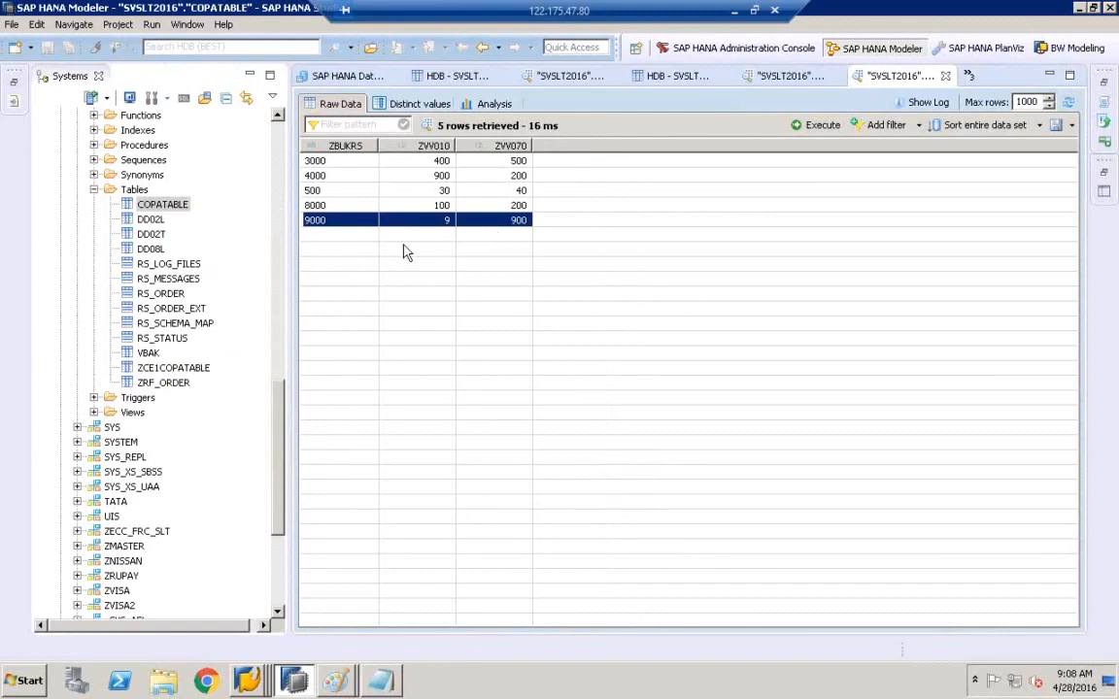
- Compare ZCE1COPATABLE and COPATABLE by switching between them in the catalog
left_click(197, 371)
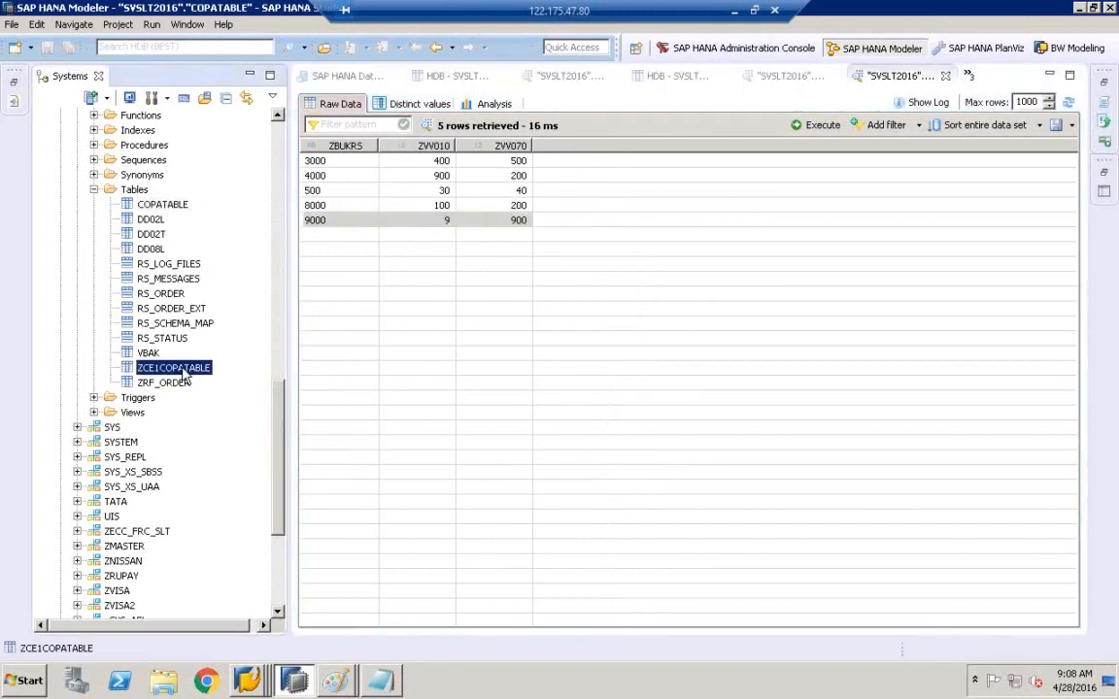
left_click(163, 206)
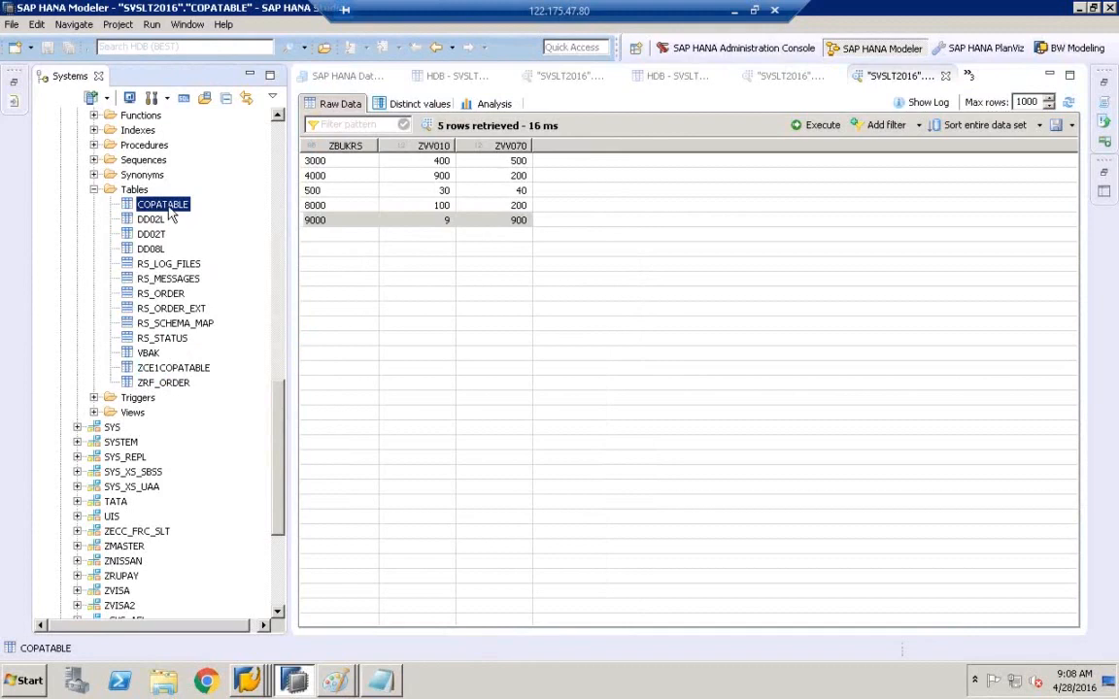
left_click(175, 370)
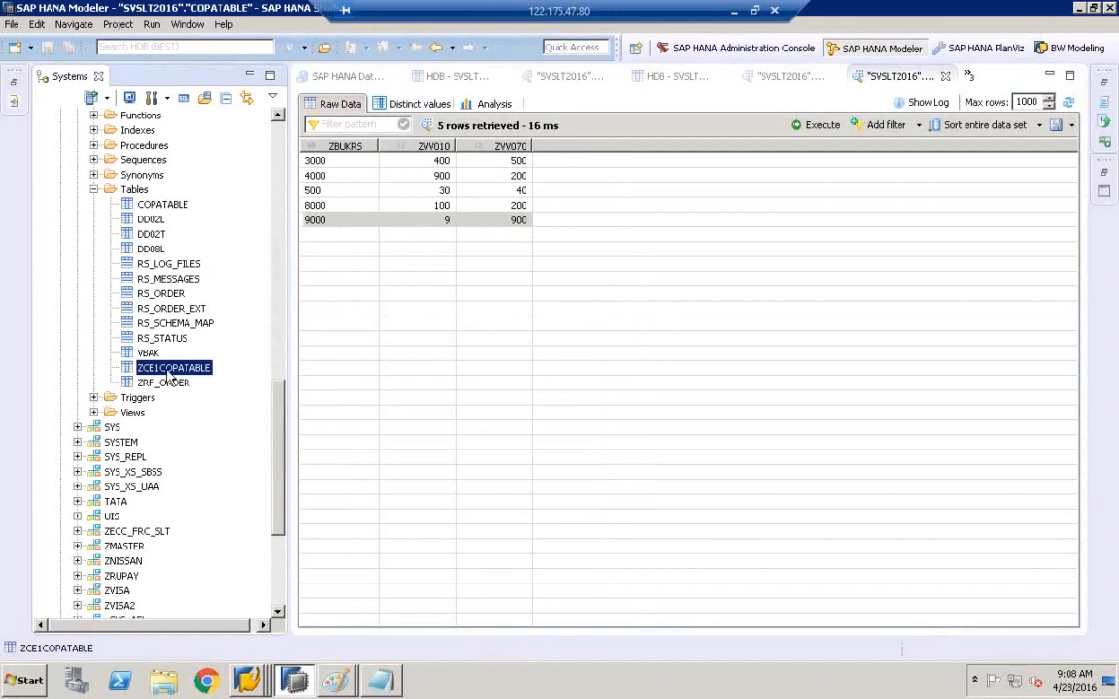
left_click(145, 203)
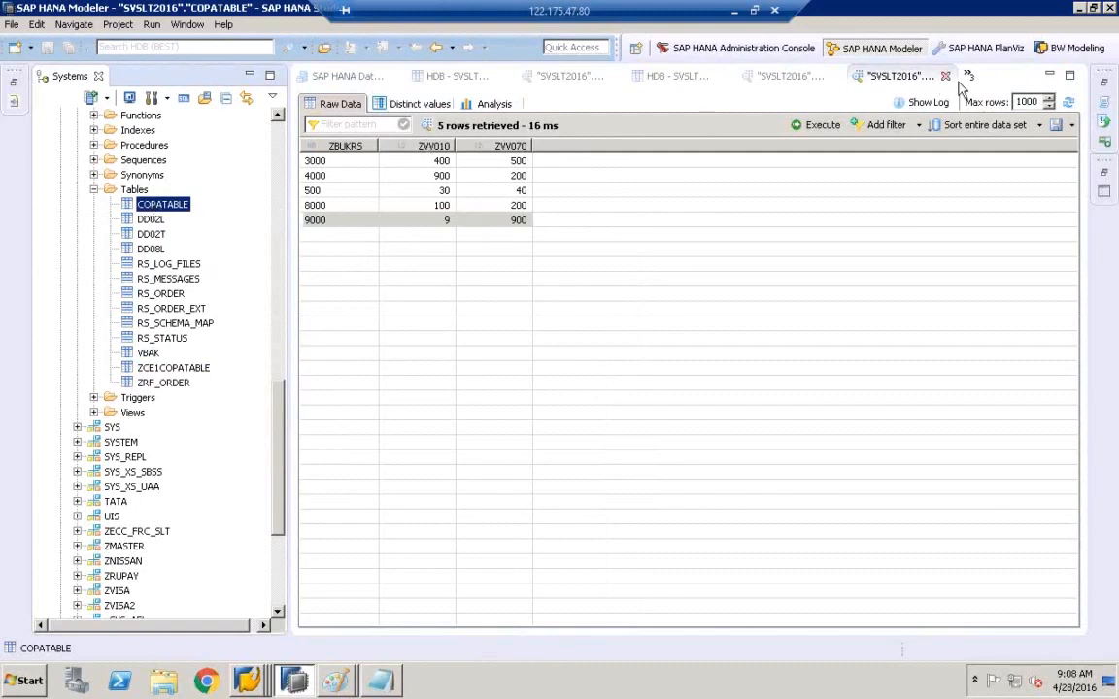
- Refresh the SVSLT2016 data provisioning editor; ZCE1COPATABLE stays Replicate, In Process
left_click(345, 82)
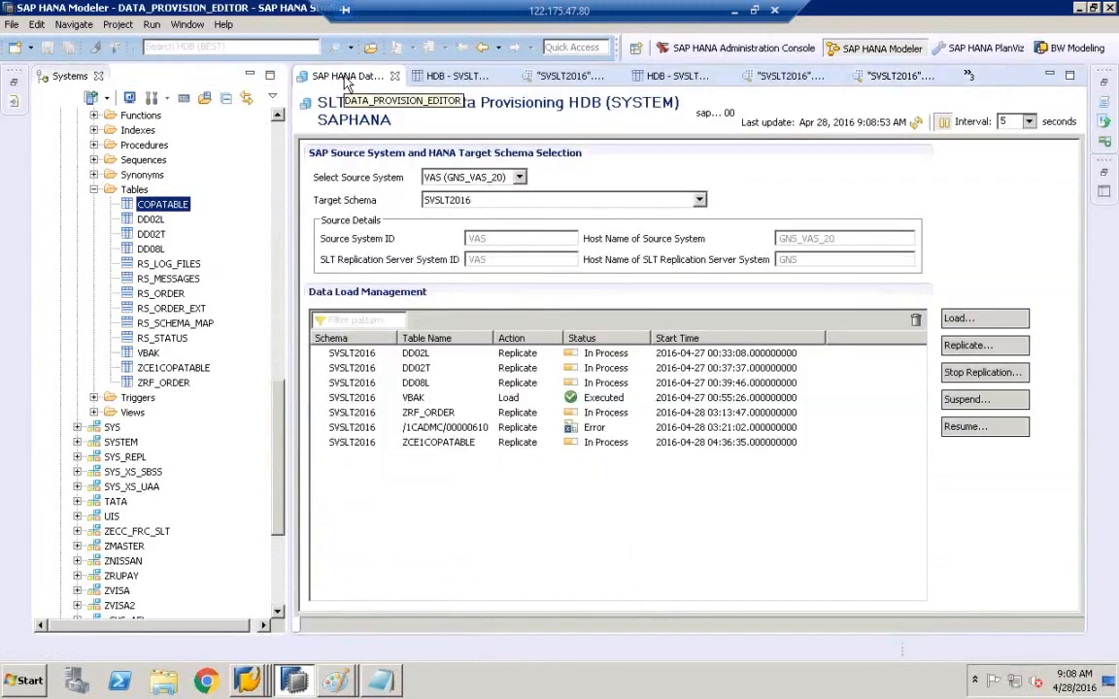
left_click(919, 127)
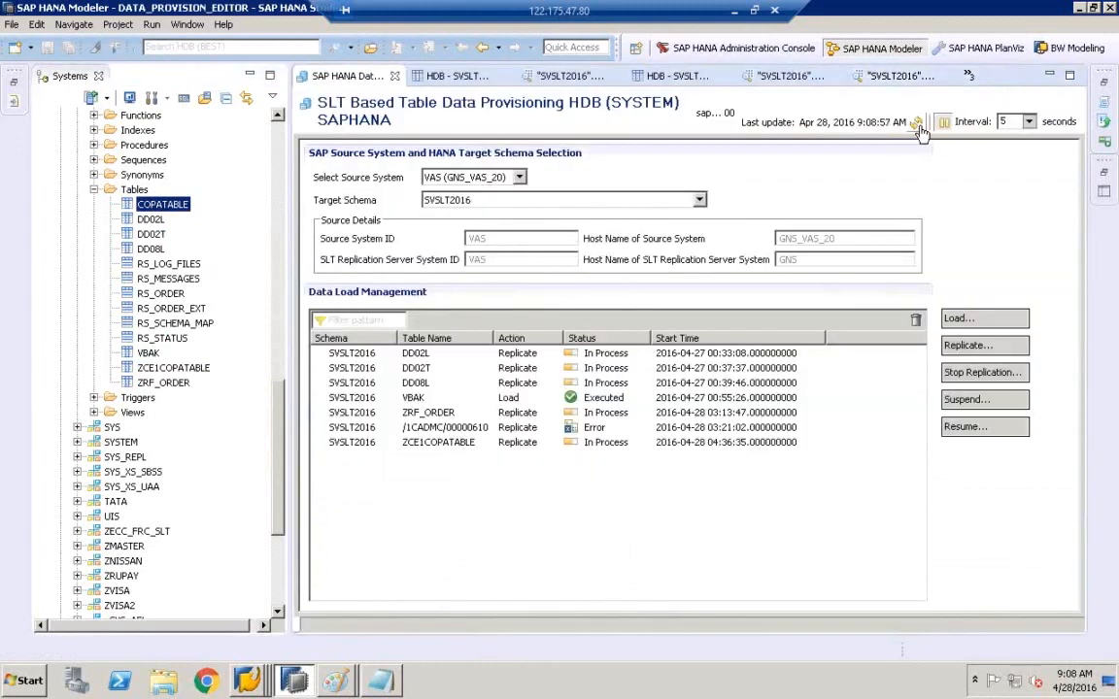
left_click(919, 127)
- Bring up the Paint diagram of the source system–SLT–HANA replication setup
mouse_move(335, 680)
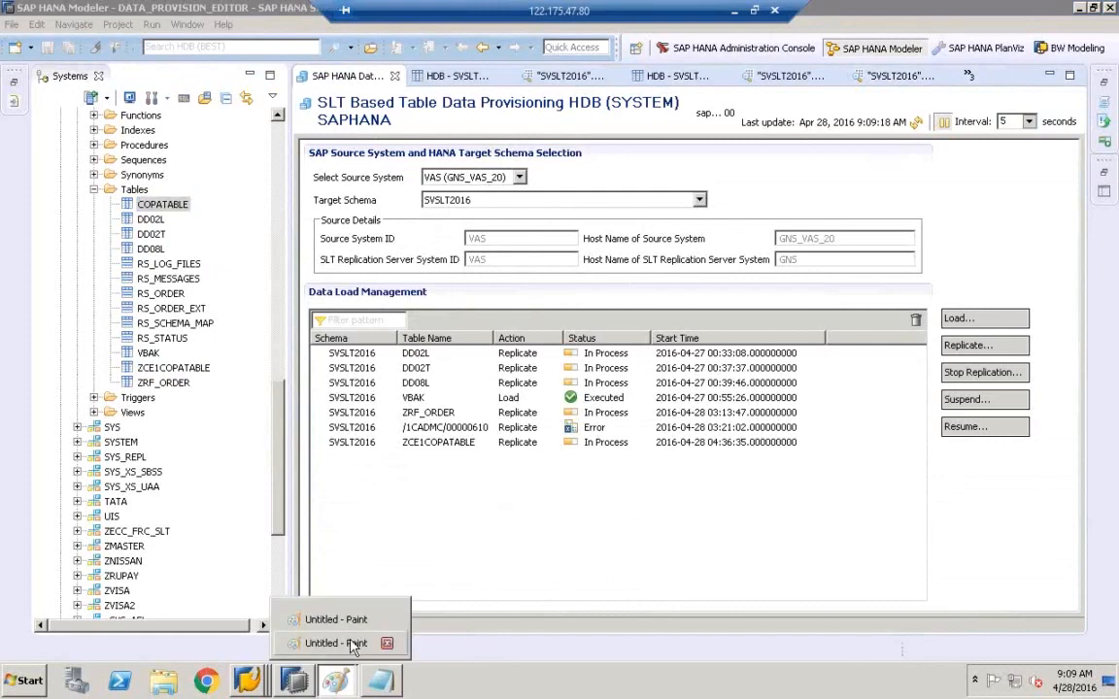
left_click(350, 644)
left_click(340, 619)
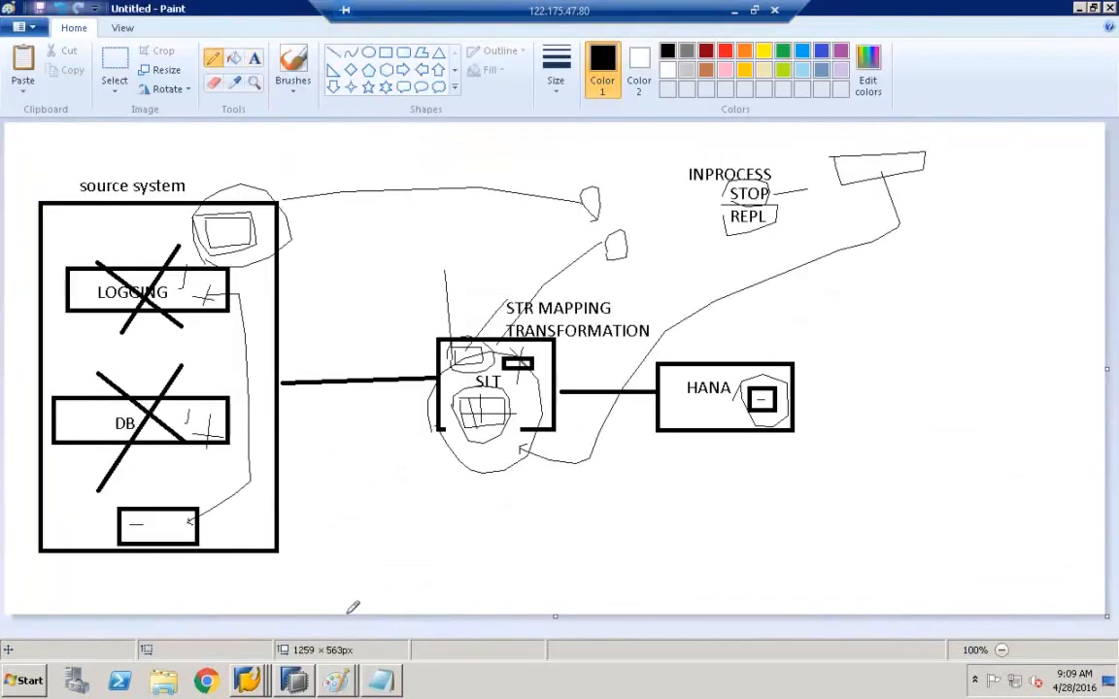
- Draw freehand loops marking the source system box, STR MAPPING, and the SLT-to-HANA path
mouse_move(634, 256)
left_mouse_down()
mouse_move(618, 221)
mouse_move(593, 259)
left_mouse_up()
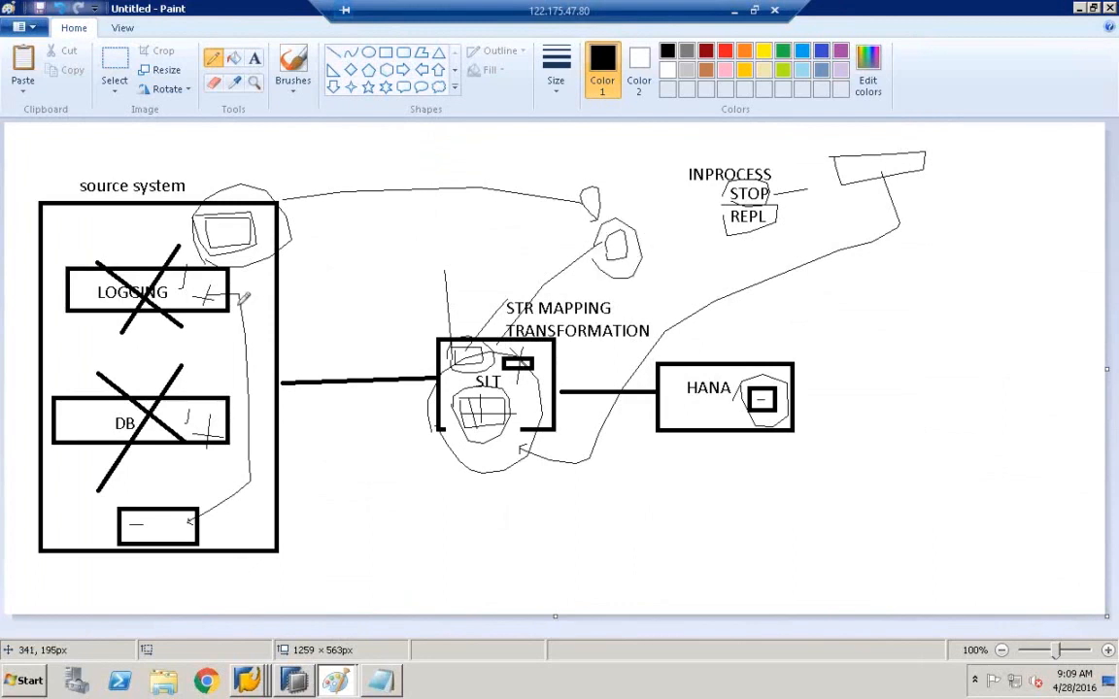
mouse_move(224, 227)
left_mouse_down()
mouse_move(353, 412)
mouse_move(437, 423)
left_mouse_up()
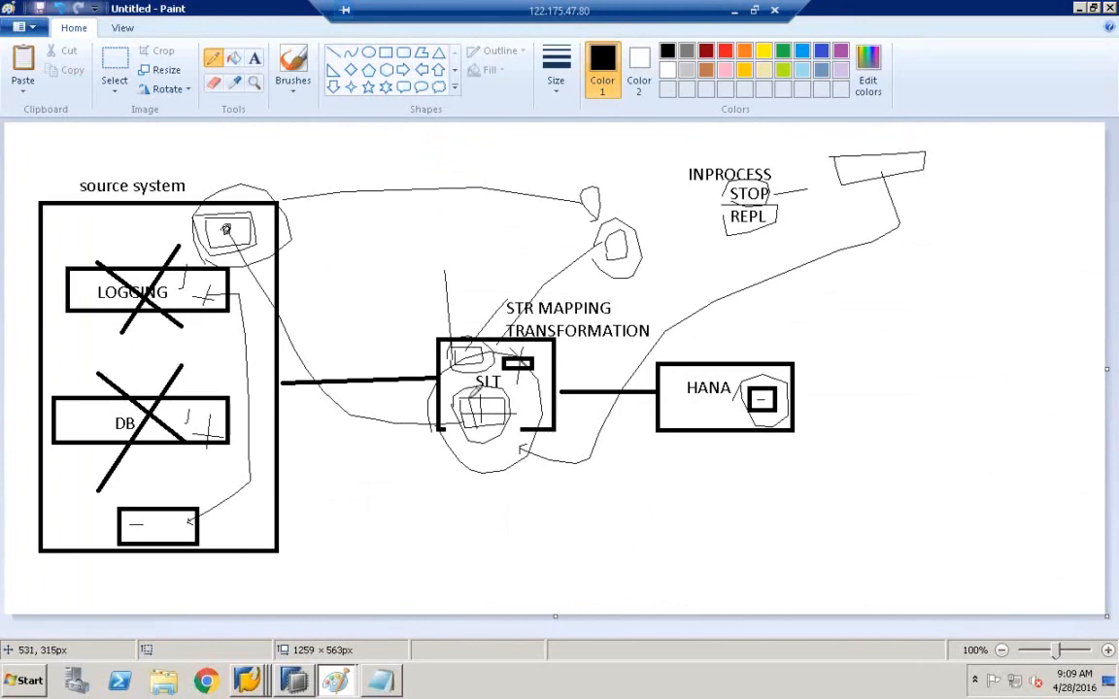
mouse_move(482, 414)
left_mouse_down()
mouse_move(599, 491)
mouse_move(680, 445)
mouse_move(709, 409)
left_mouse_up()
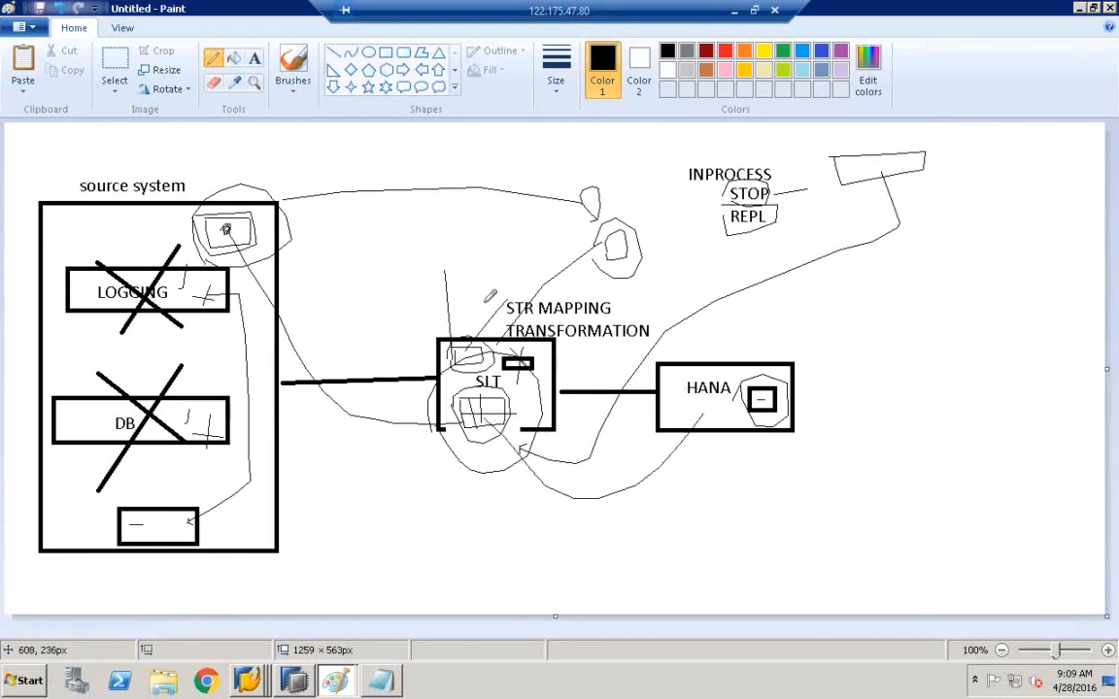
mouse_move(495, 303)
left_mouse_down()
mouse_move(668, 303)
mouse_move(568, 317)
mouse_move(471, 307)
mouse_move(457, 288)
mouse_move(501, 277)
left_mouse_up()
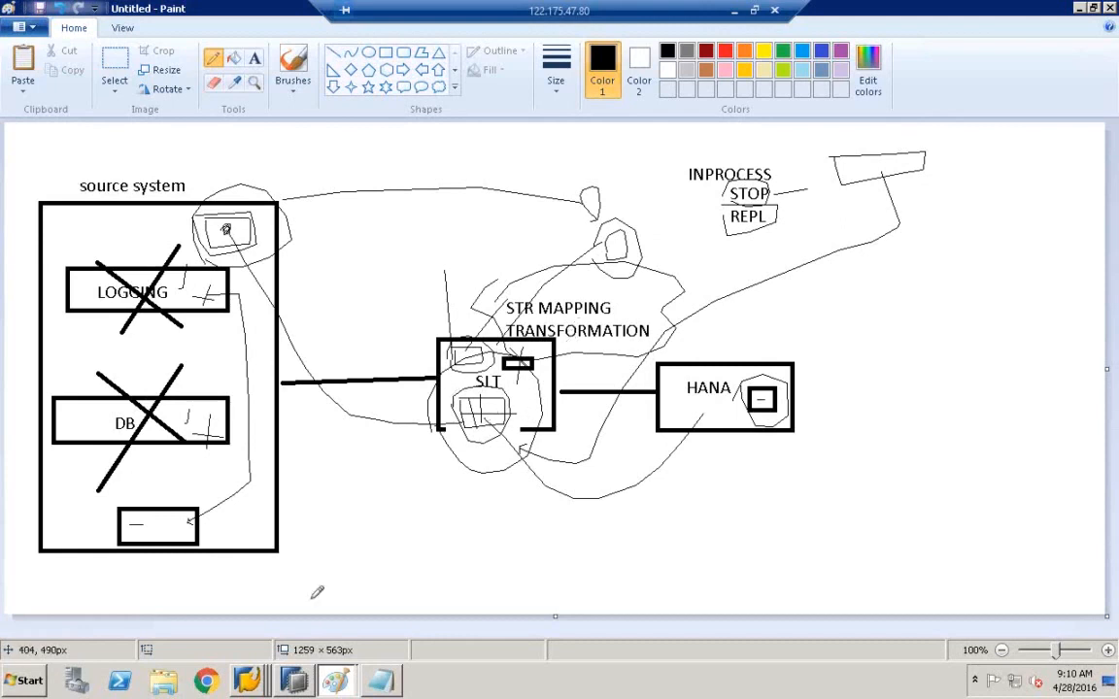
- Switch among SAP GUI windows back to the SVSLT2016 cockpit overview
mouse_move(247, 680)
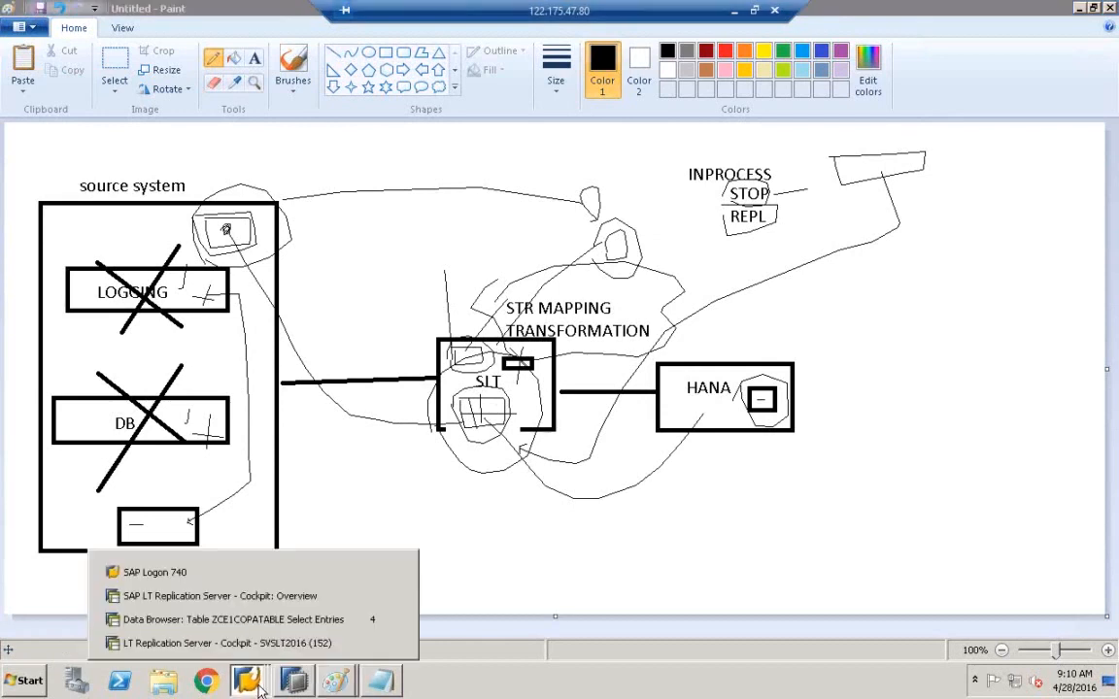
left_click(243, 618)
mouse_move(249, 678)
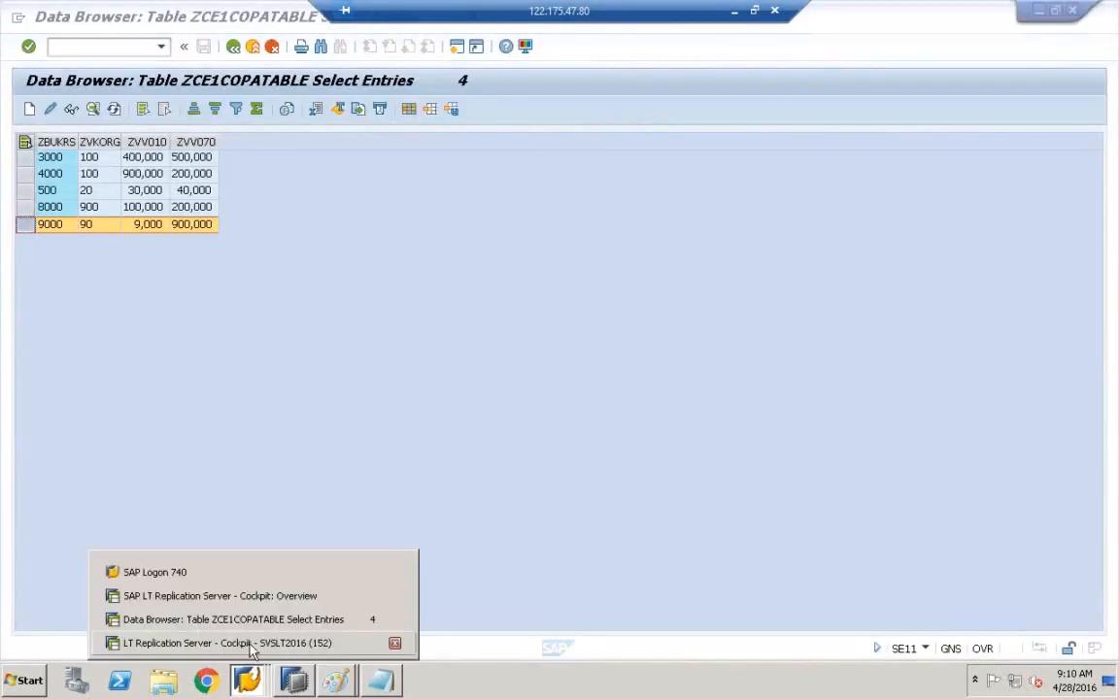
left_click(250, 644)
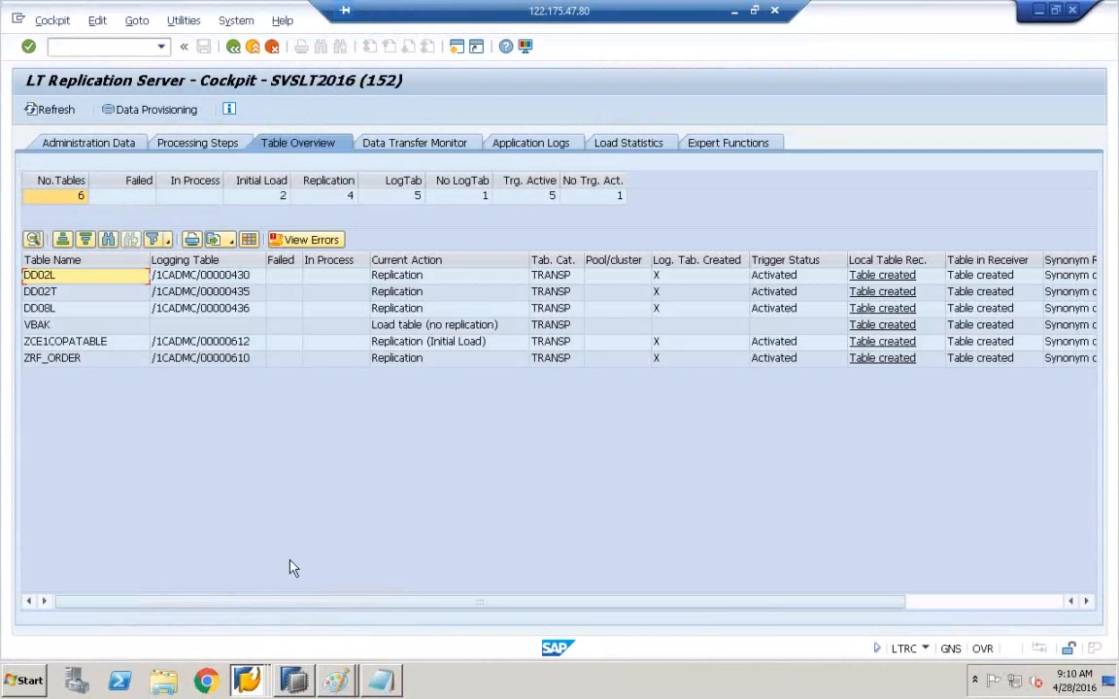
mouse_move(247, 680)
left_click(260, 601)
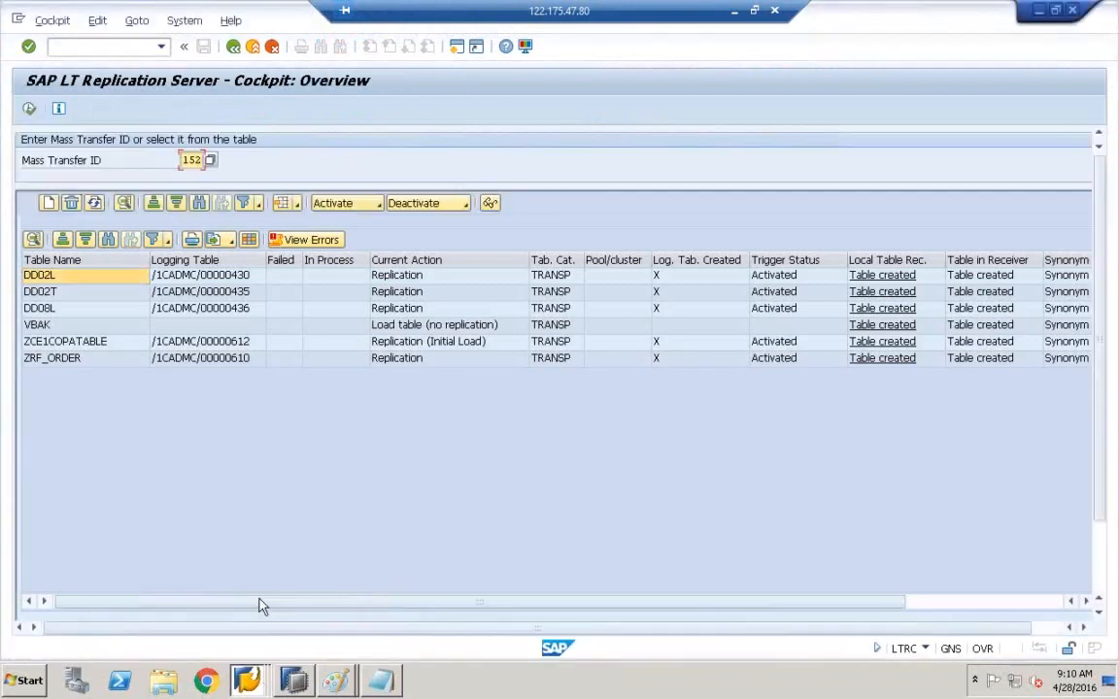
left_click(257, 682)
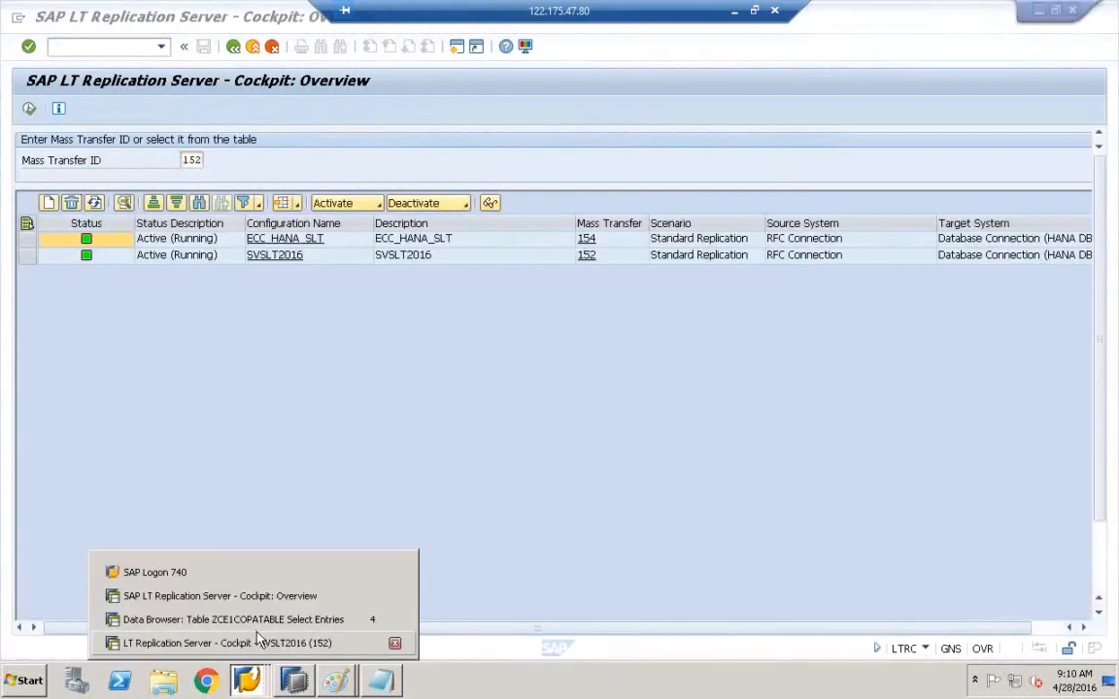
left_click(489, 582)
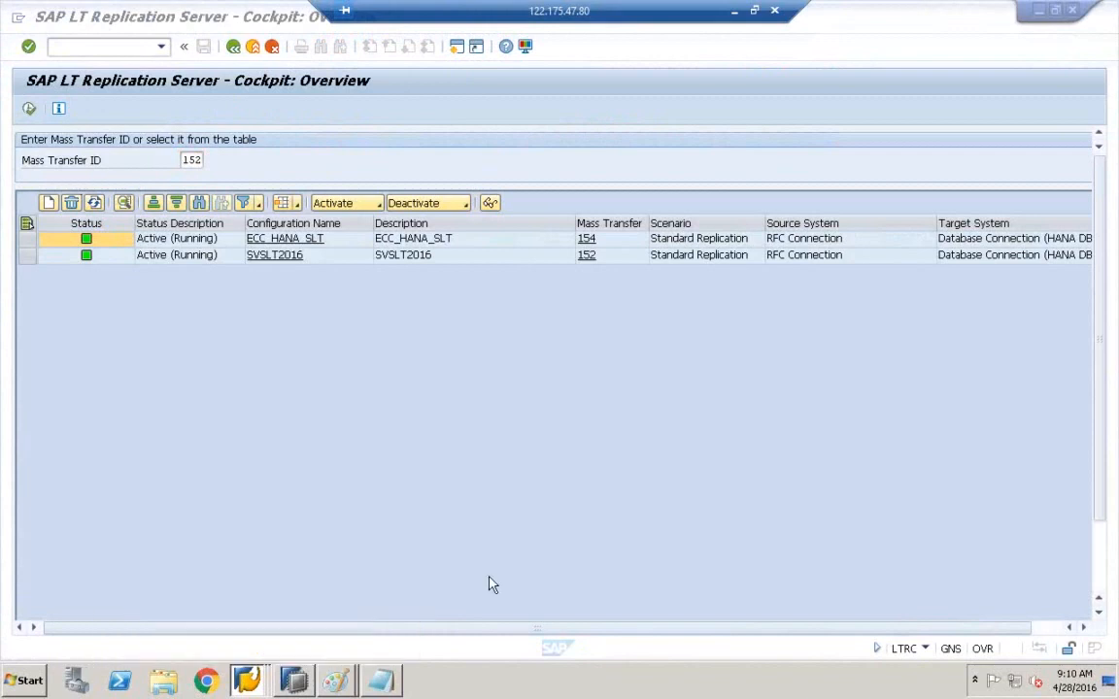
- Create a new session and run transaction IUUC_REPL_CONTENT from the recent-transactions list
left_click(18, 19)
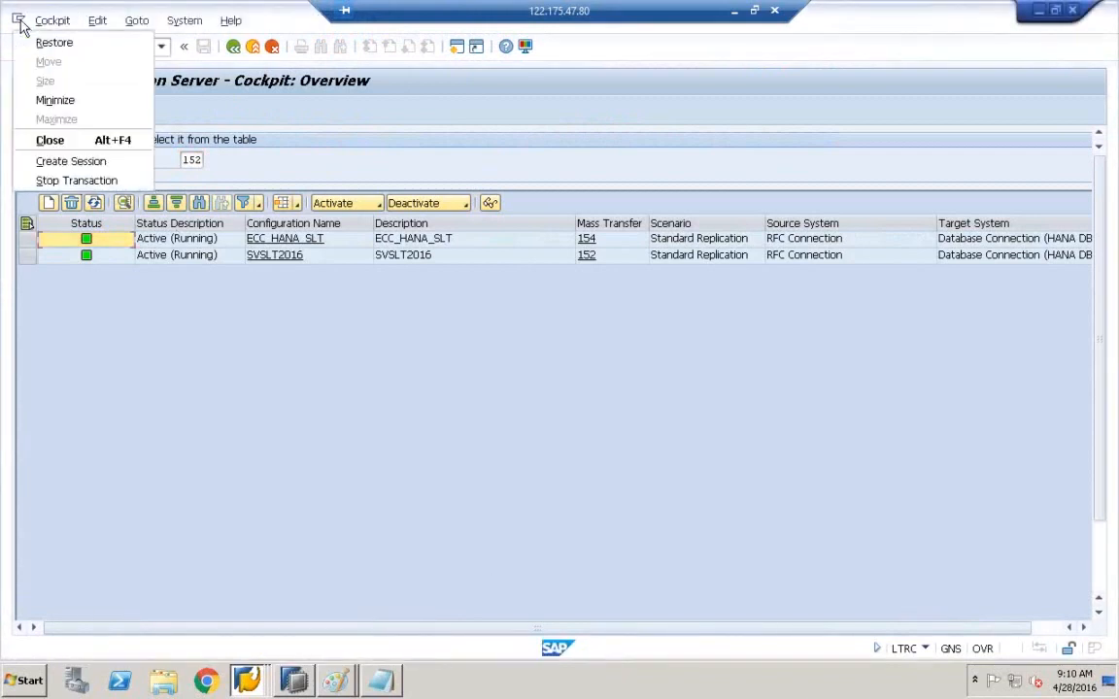
left_click(64, 162)
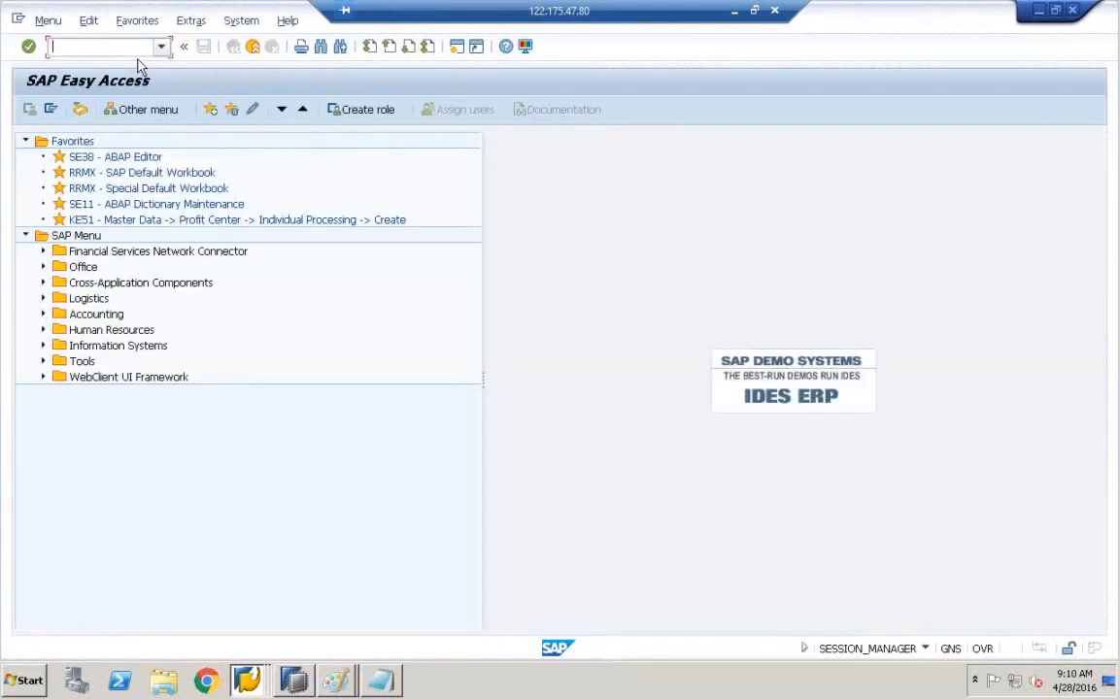
left_click(161, 47)
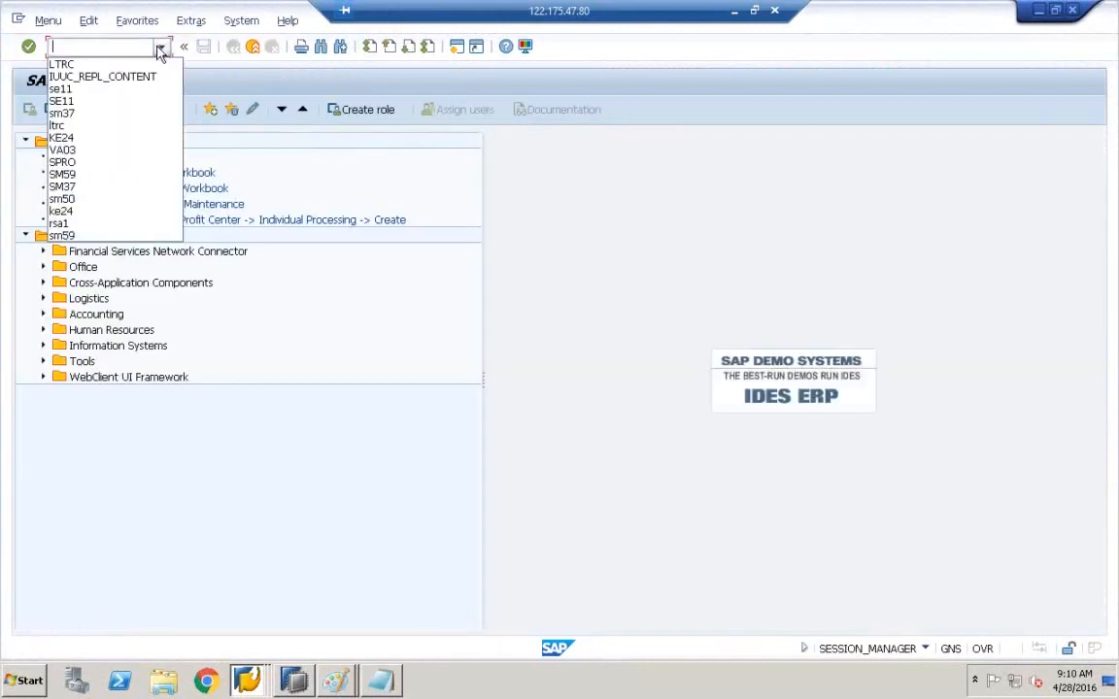
left_click(92, 78)
key("Return")
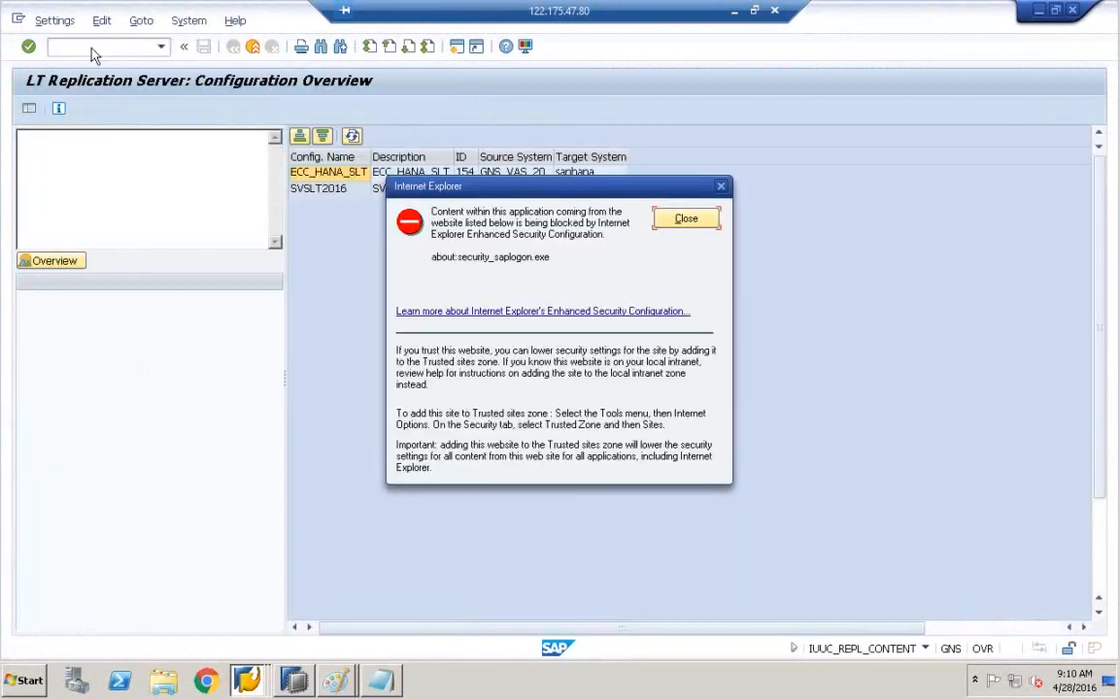
- Dismiss the browser warning and open ZCE1COPATABLE's table settings under SVSLT2016
left_click(691, 222)
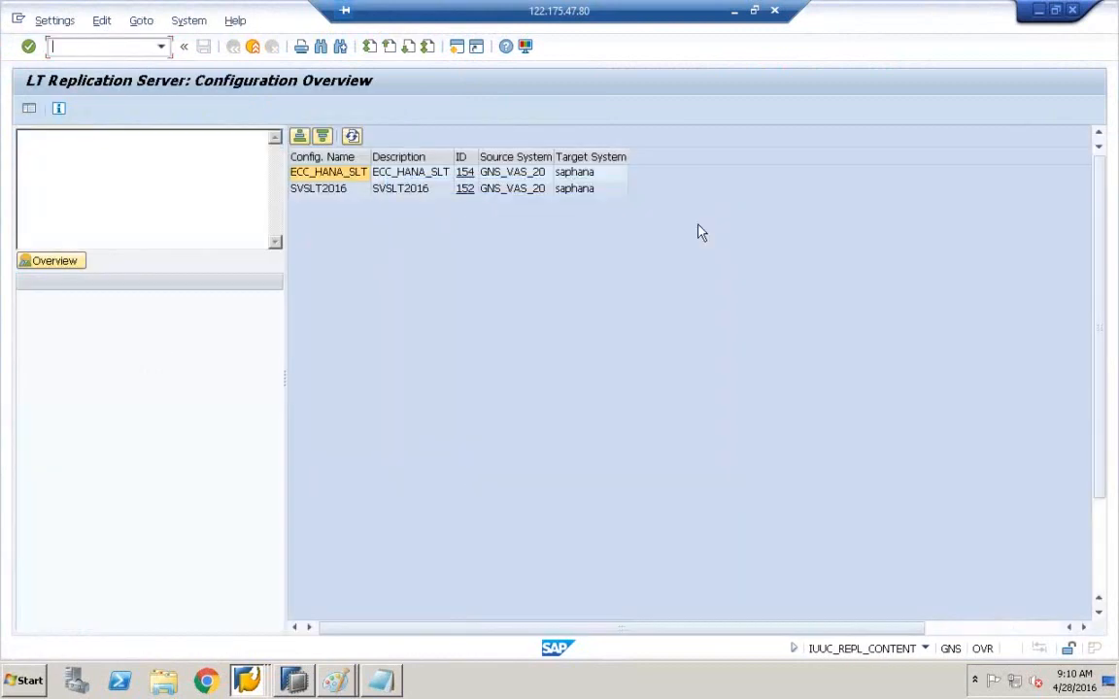
double_click(355, 191)
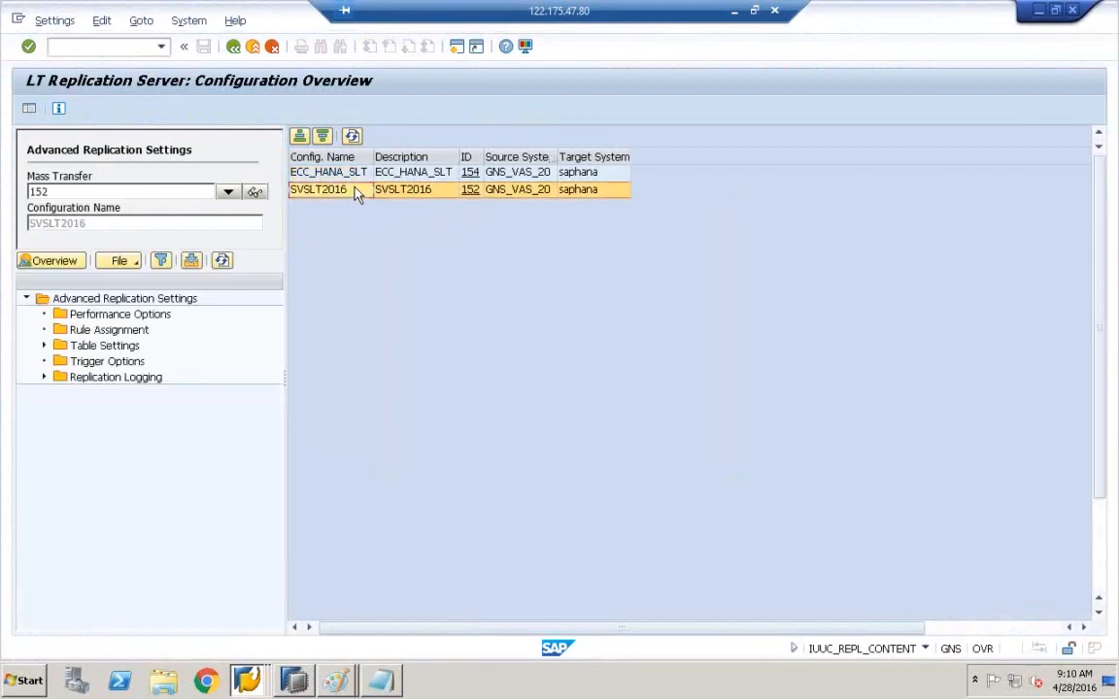
left_click(43, 345)
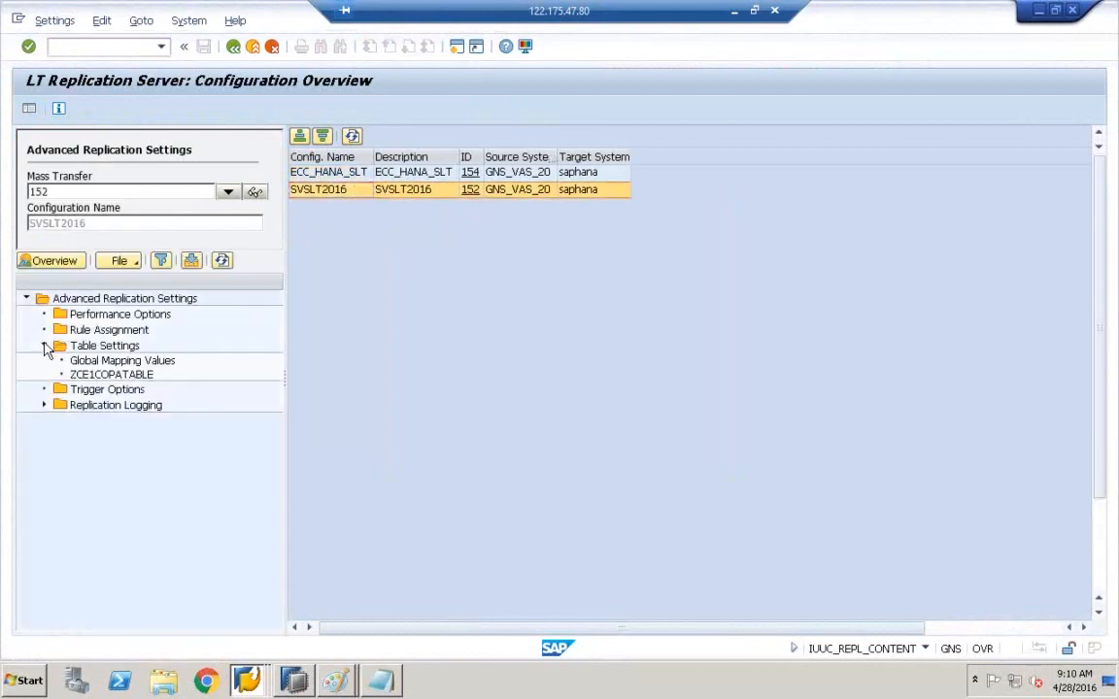
left_click(127, 376)
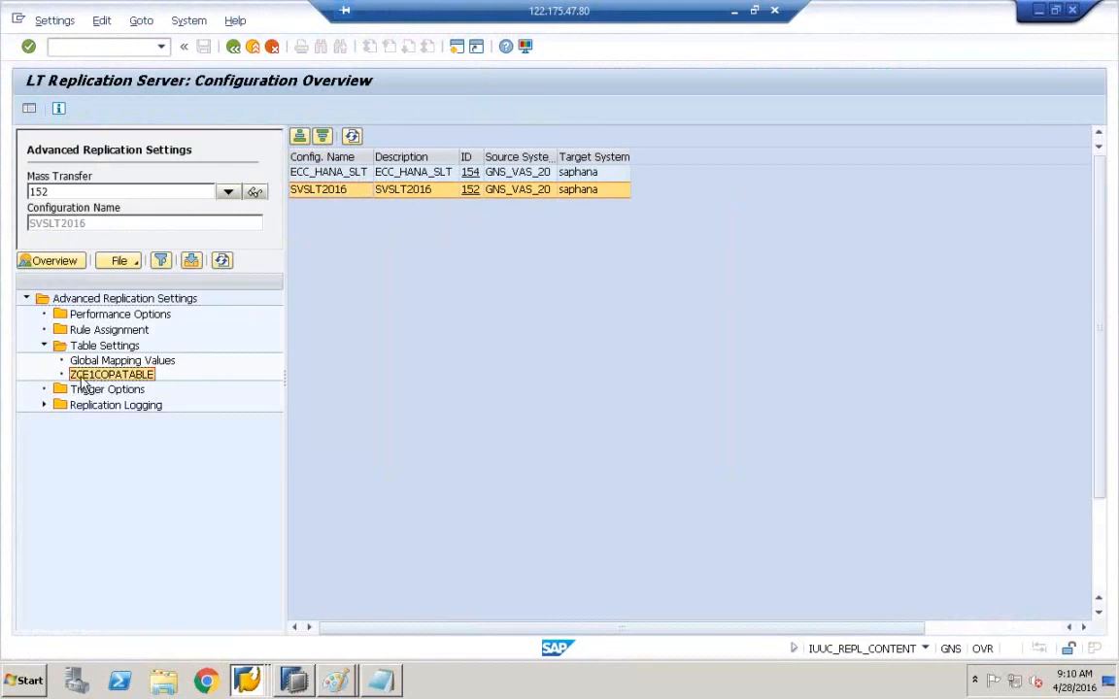
double_click(126, 377)
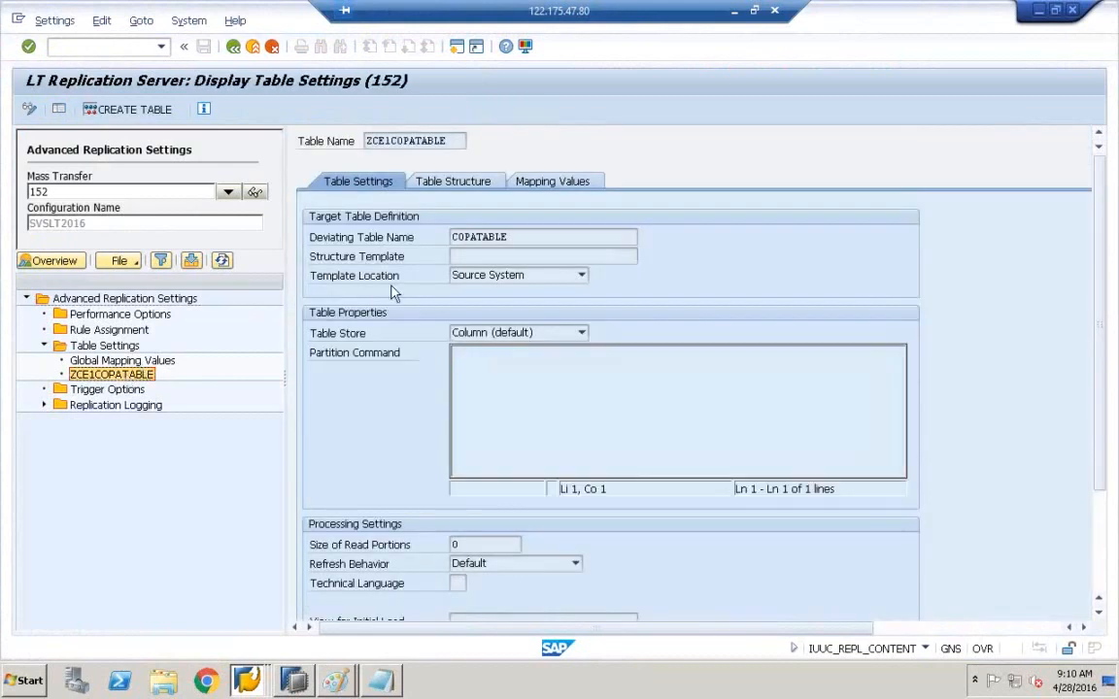
- View the modified table structure: ZBUKRS, ZVV010 and ZVV070, with ZVKORG removed
left_click(553, 183)
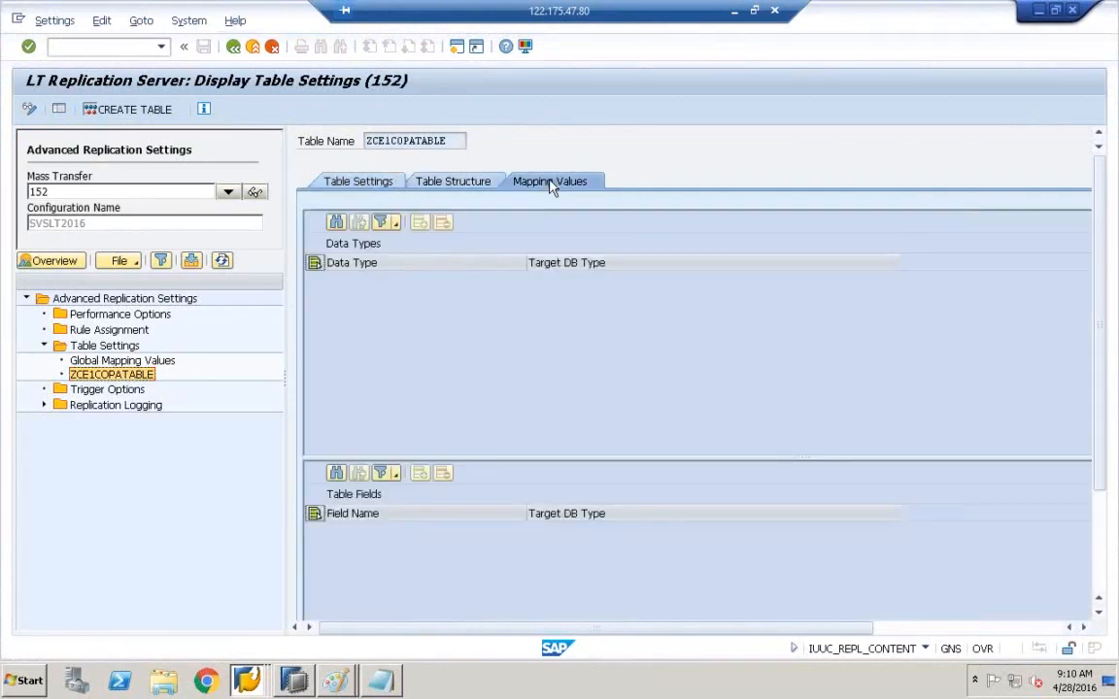
left_click(467, 184)
left_click(385, 184)
left_click(432, 184)
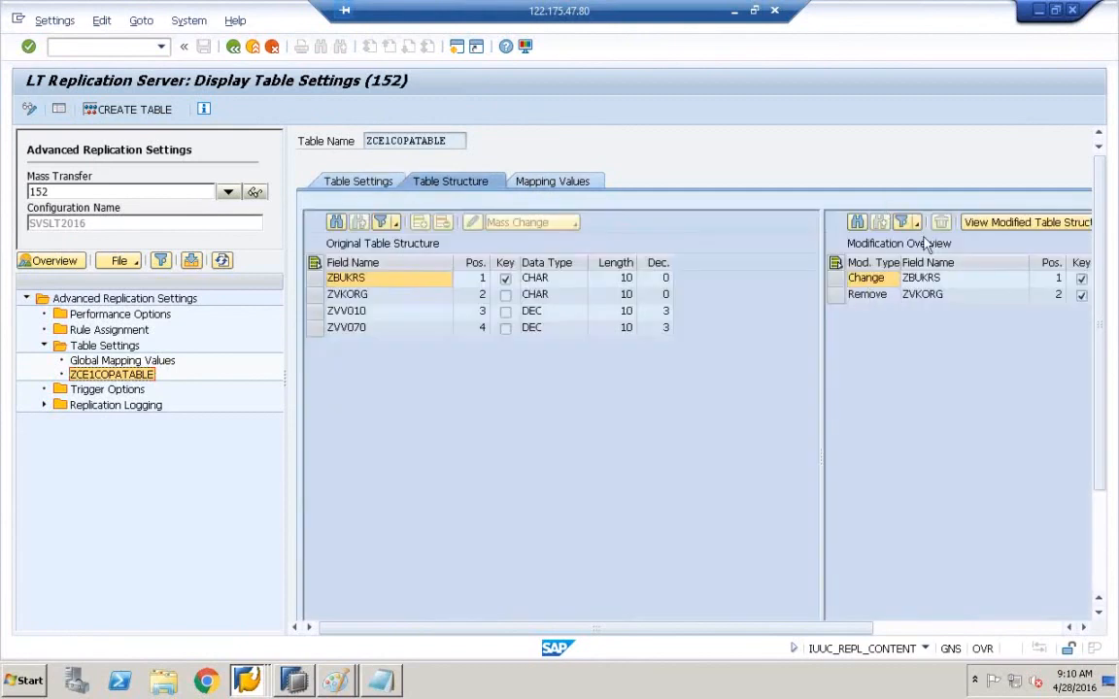
left_click(1008, 234)
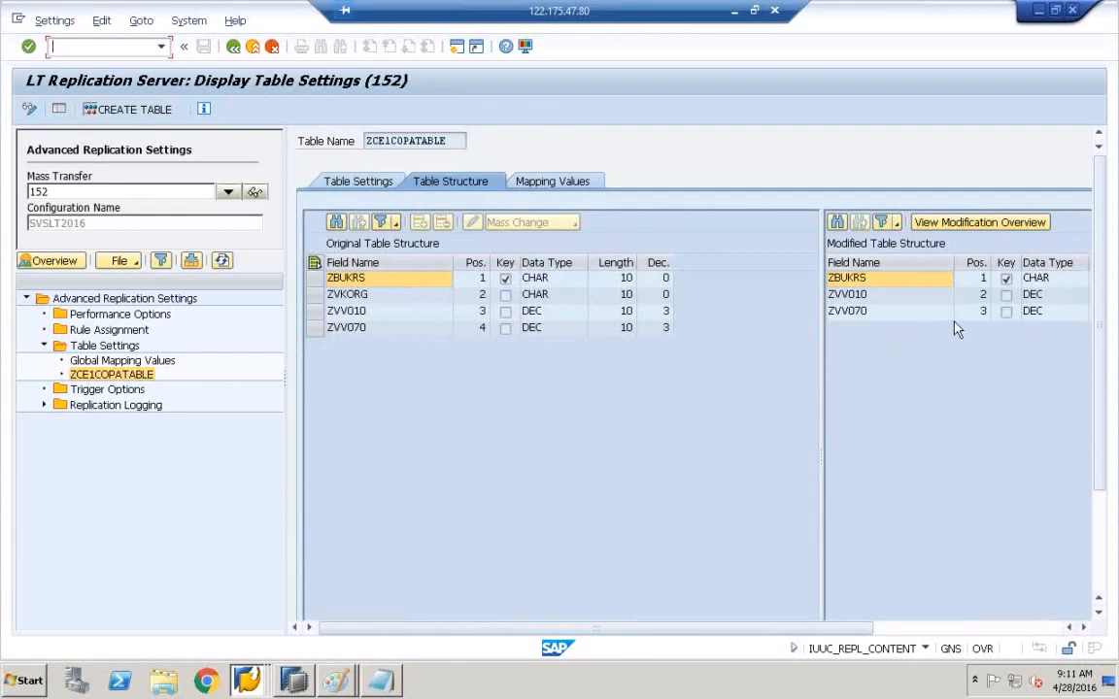
left_click(114, 331)
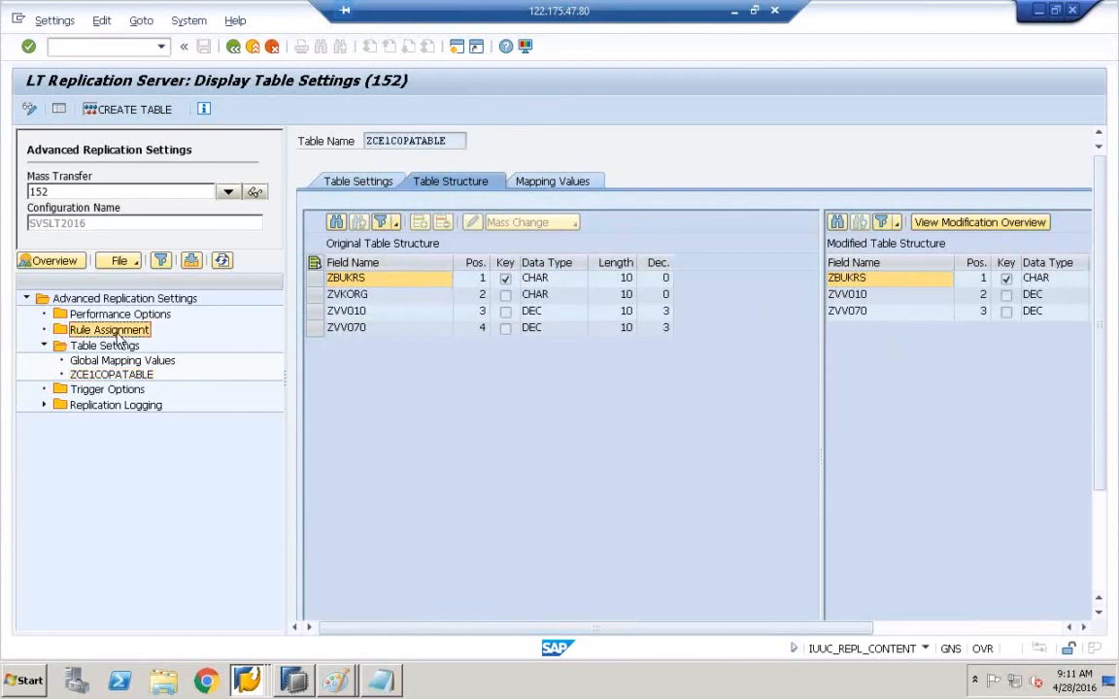
- Add table ZCE1COPATABLE under Rule Assignment through the Add Table dialog
right_click(117, 337)
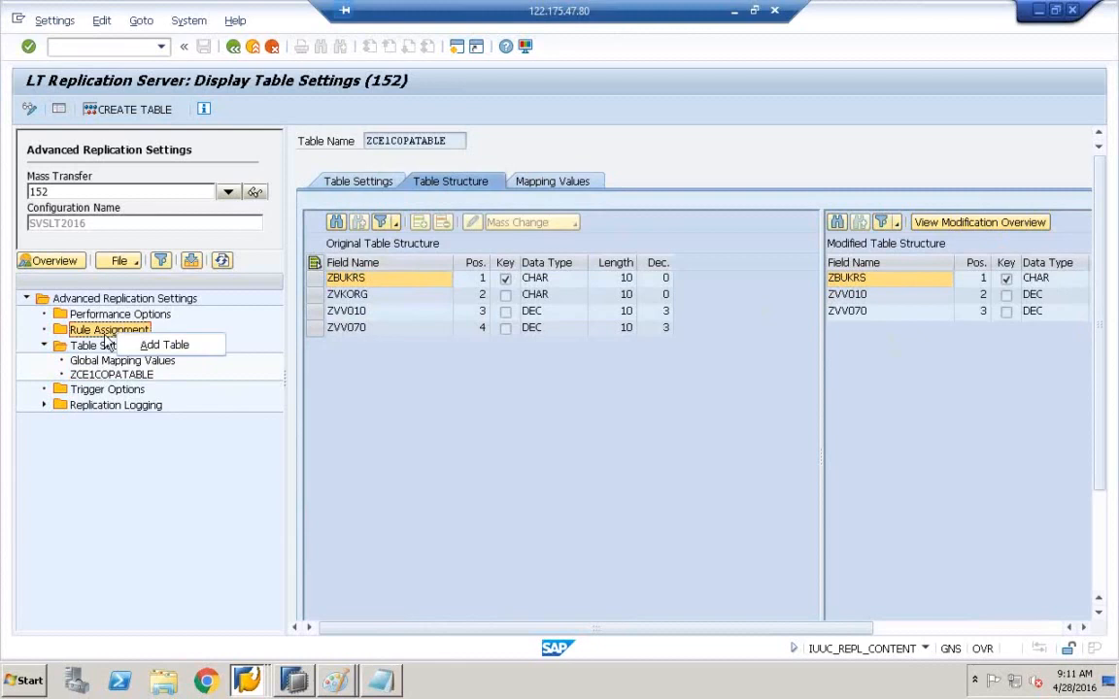
left_click(160, 345)
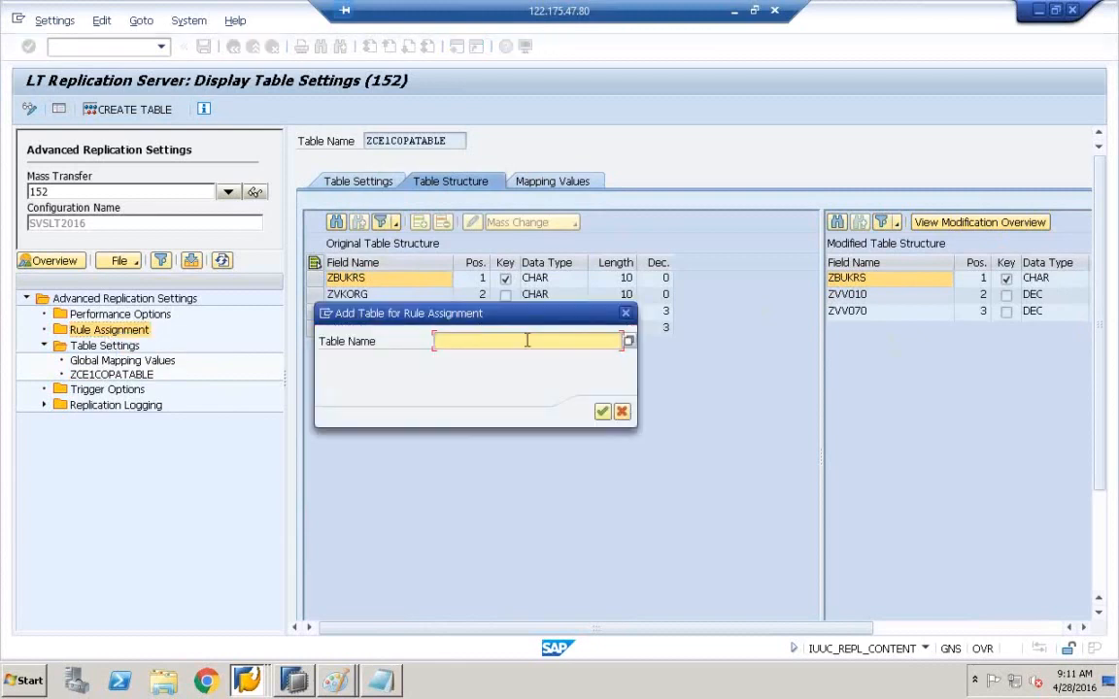
type("ZCE1")
left_click(483, 360)
left_click_drag(467, 321, 433, 232)
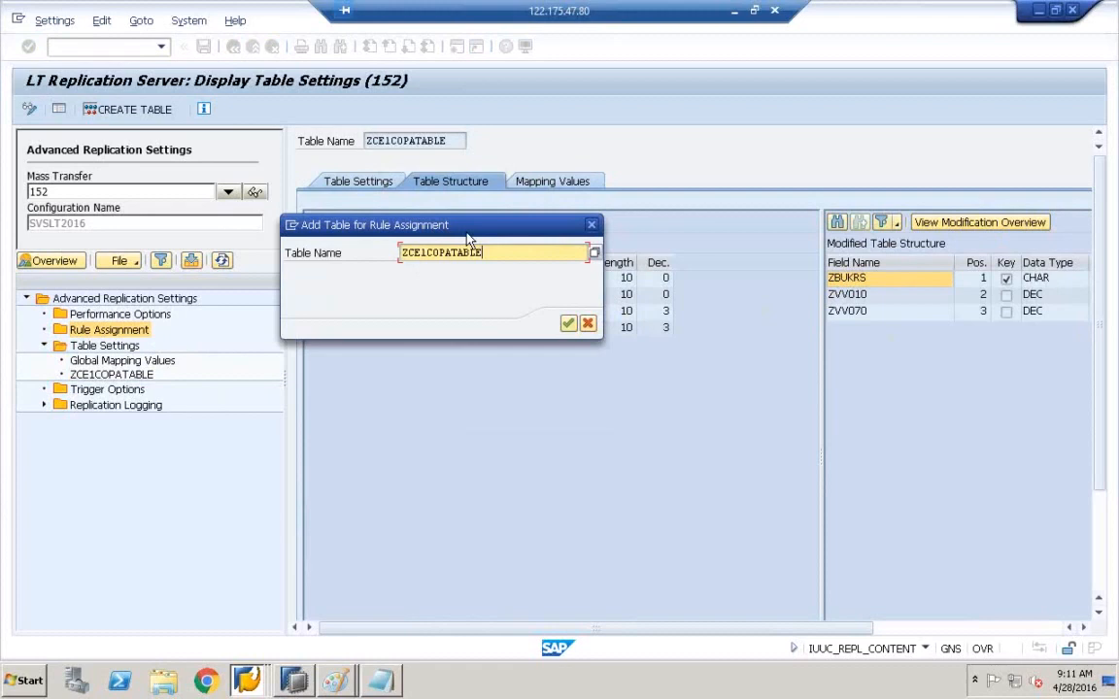
left_click(571, 325)
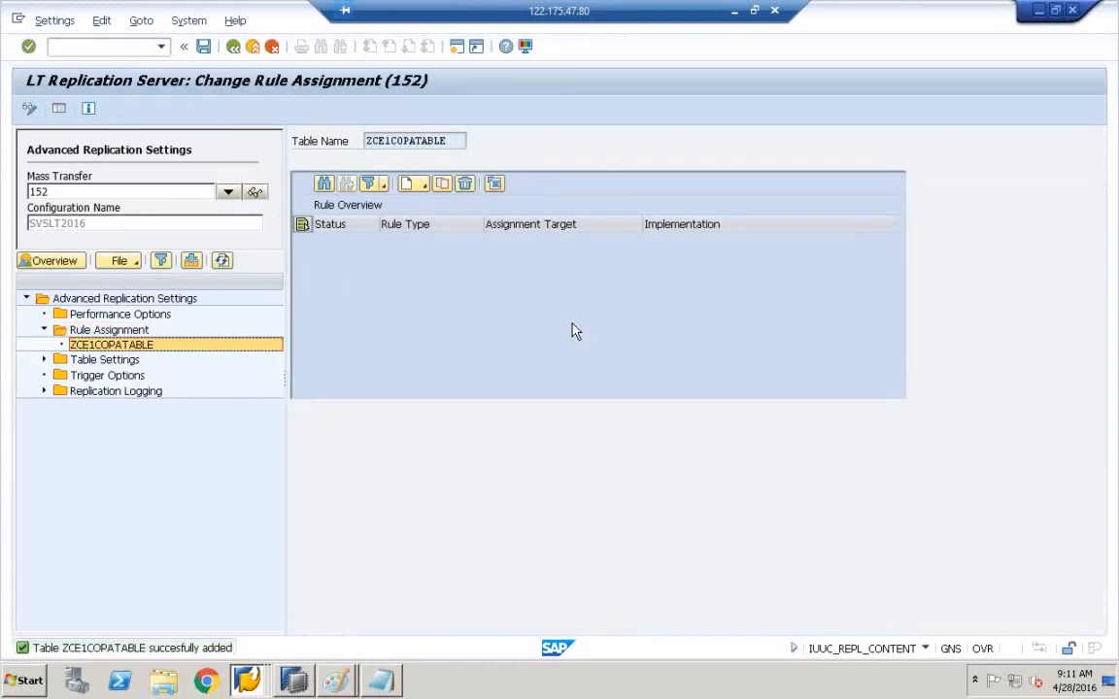
left_click_drag(448, 140, 331, 146)
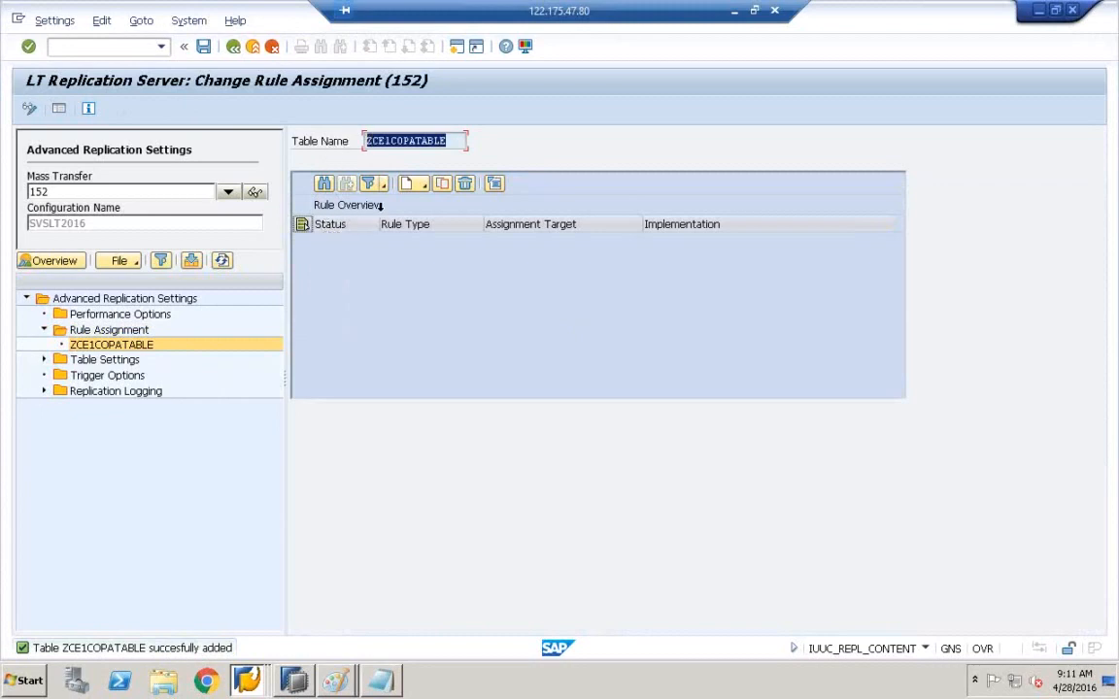
- Create a field-related rule for ZCE1COPATABLE with ZBUKRS as the target field
left_click(427, 188)
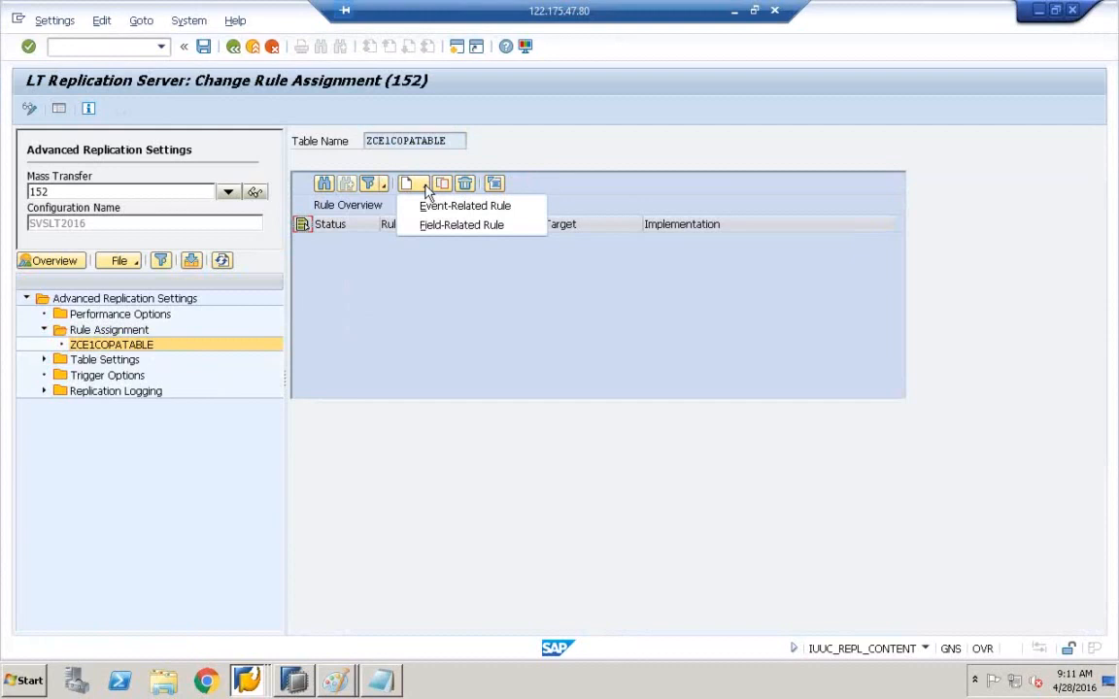
left_click(654, 345)
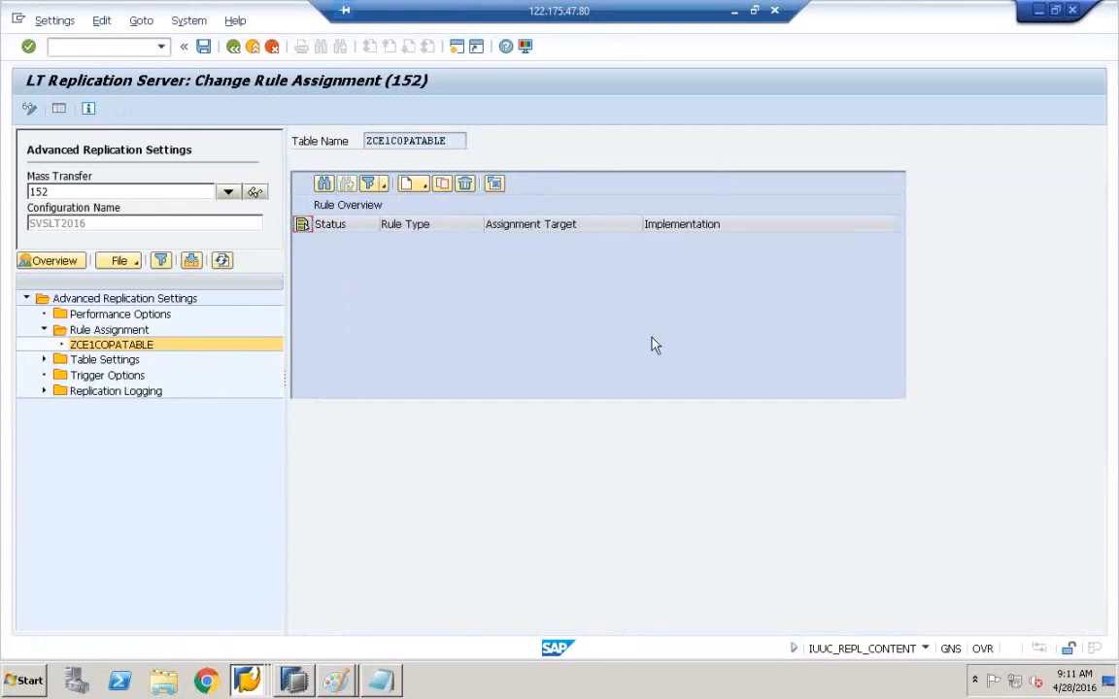
left_click(427, 188)
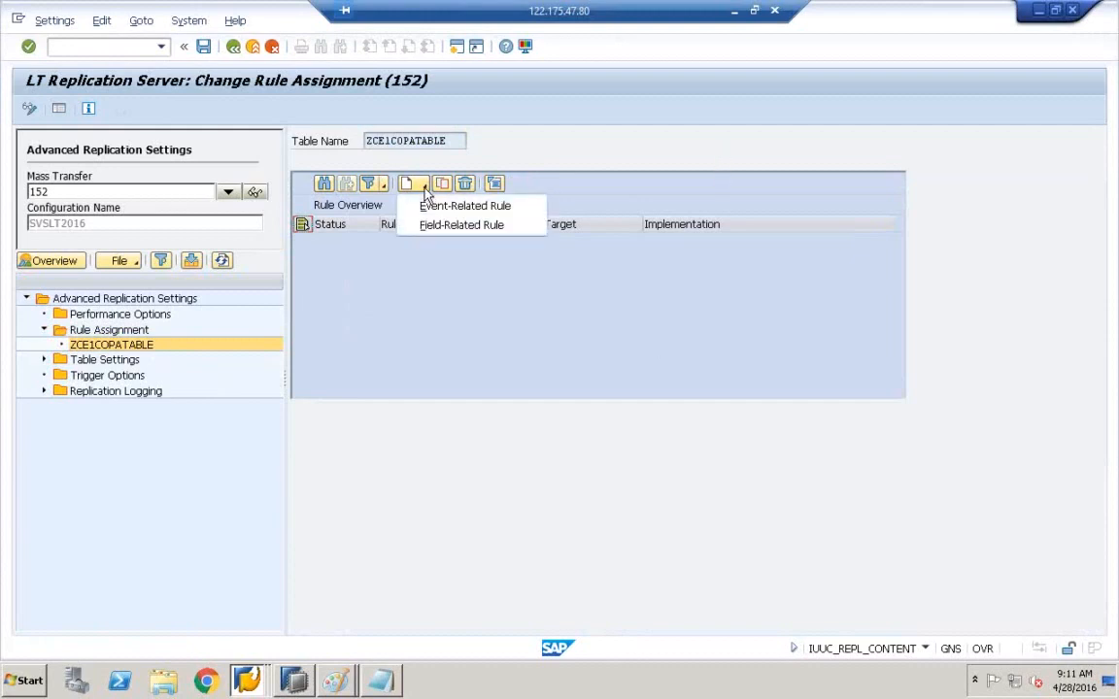
left_click(463, 225)
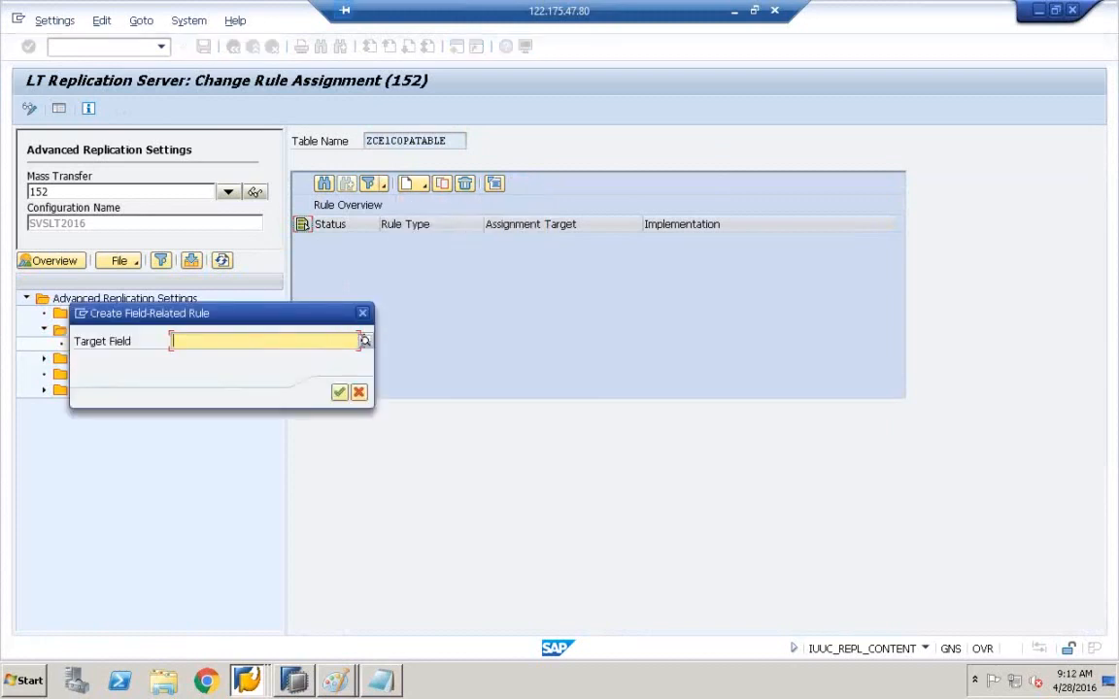
left_click(364, 341)
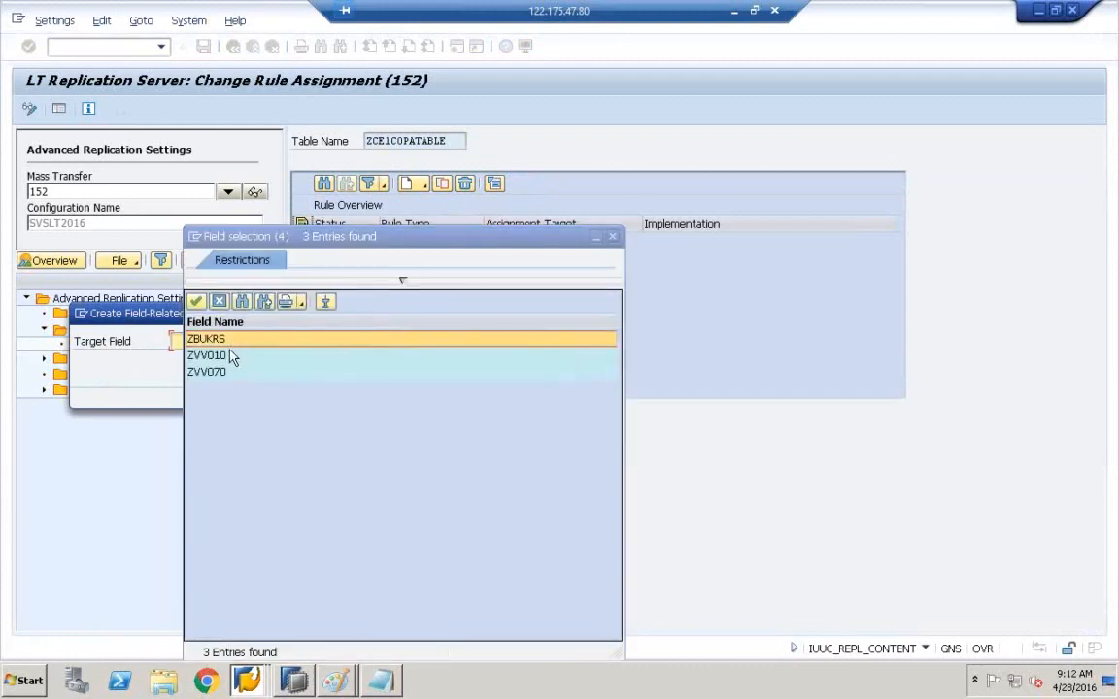
left_click(233, 356)
double_click(230, 339)
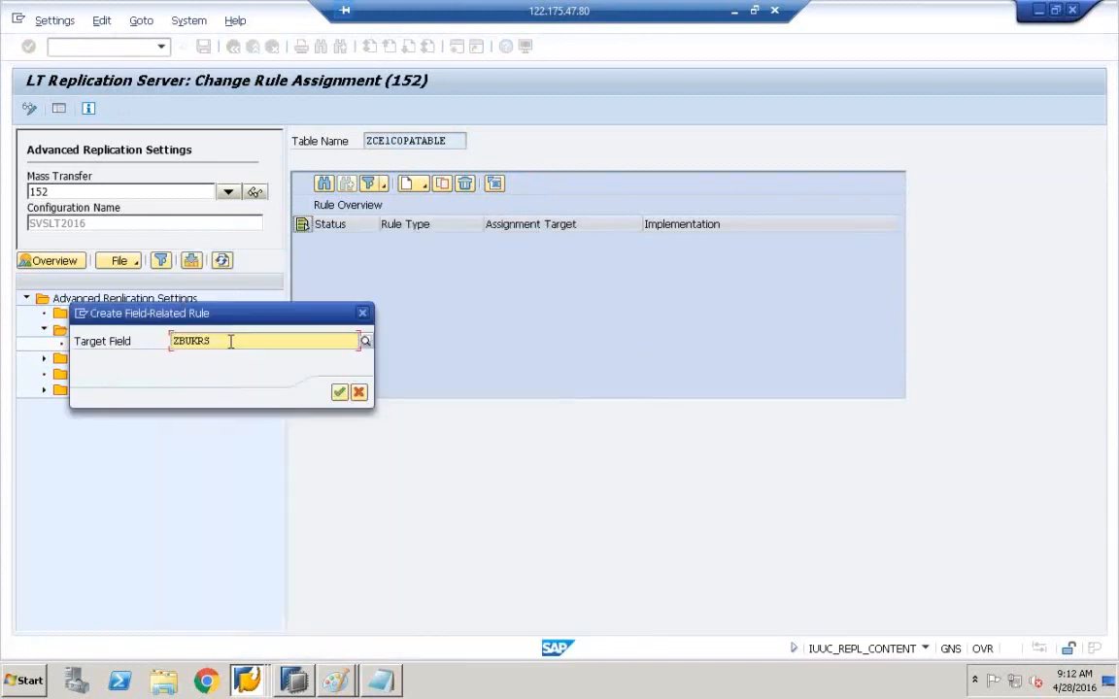
left_click(339, 391)
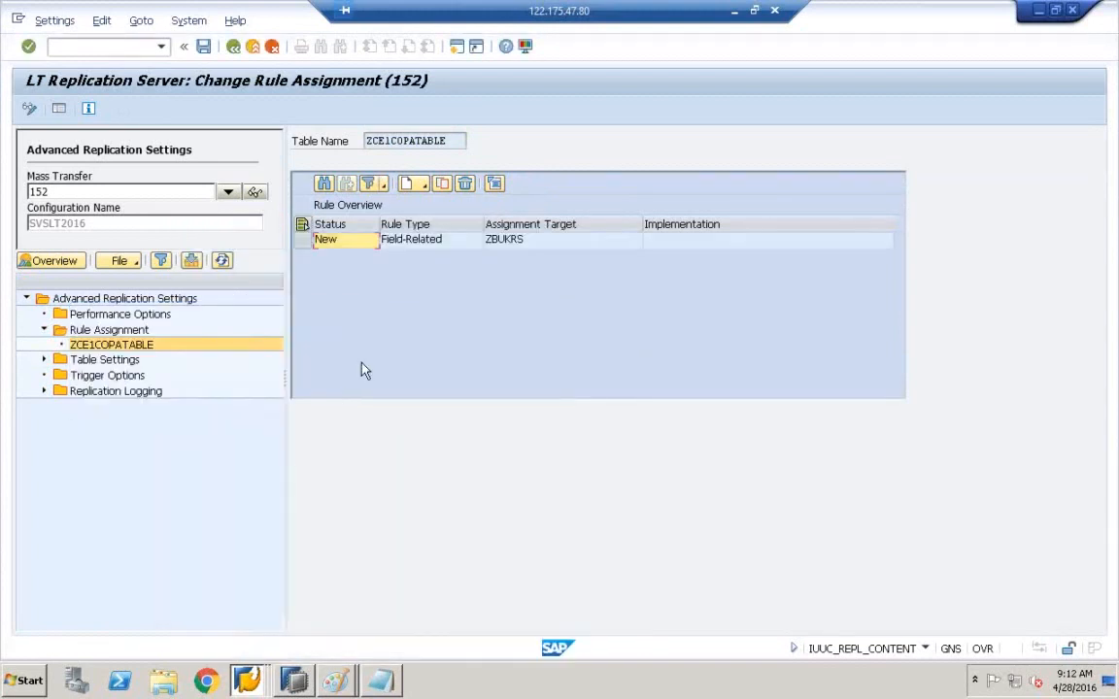
- Show the ZBUKRS rule's details and put the cursor in Include Name
left_click(690, 241)
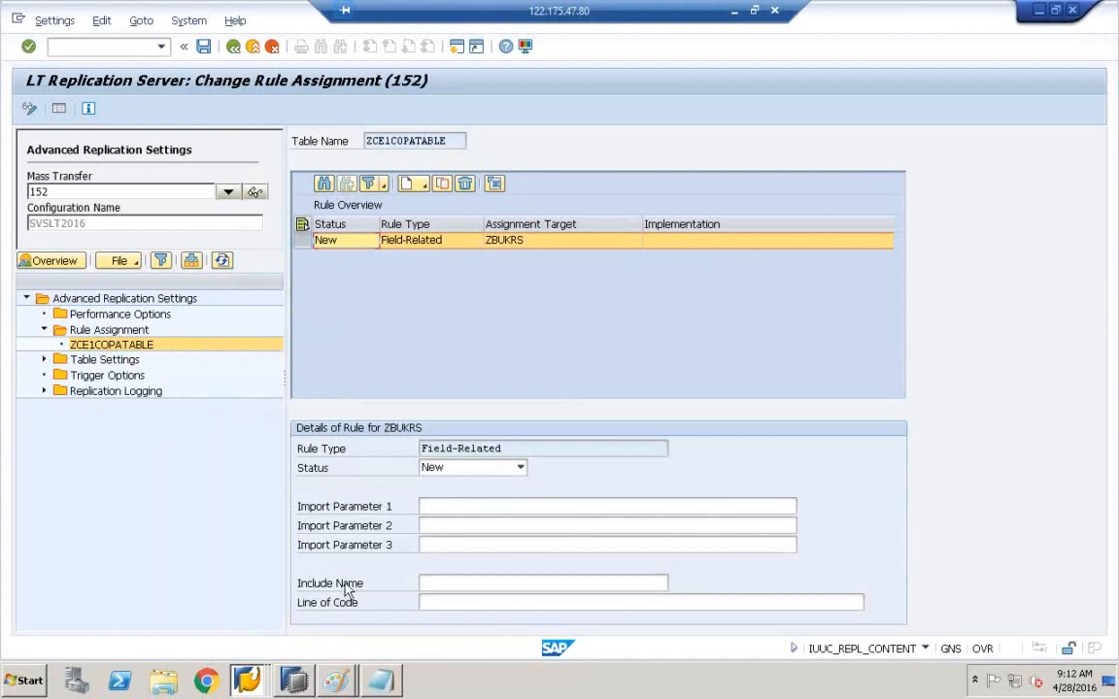
left_click(436, 587)
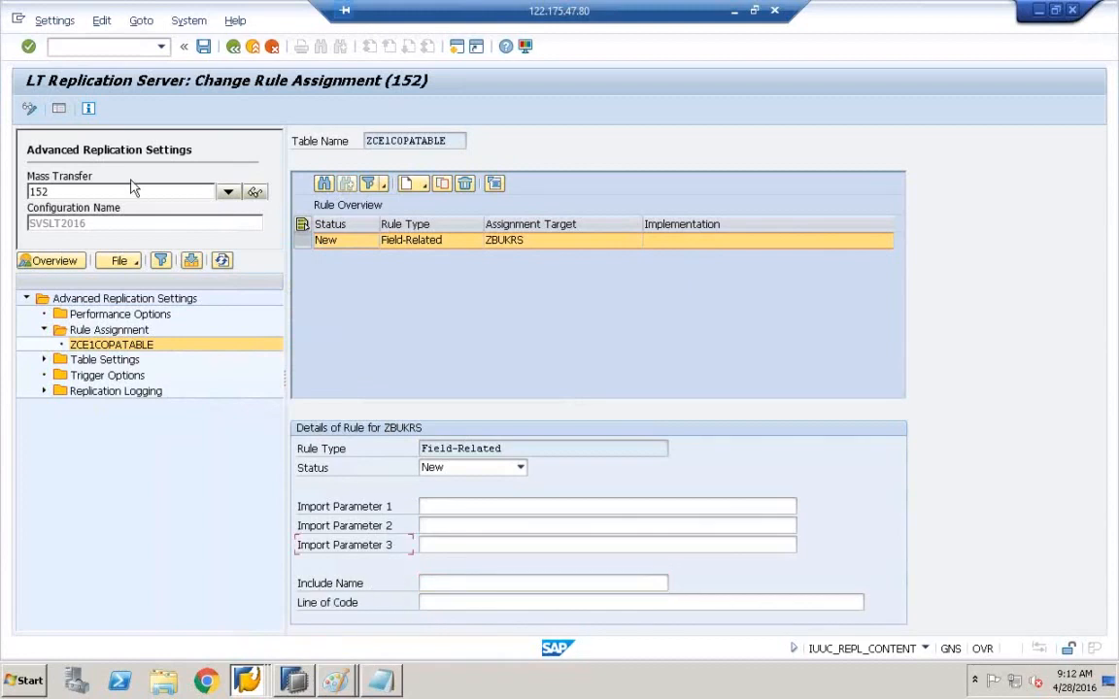
left_click(17, 19)
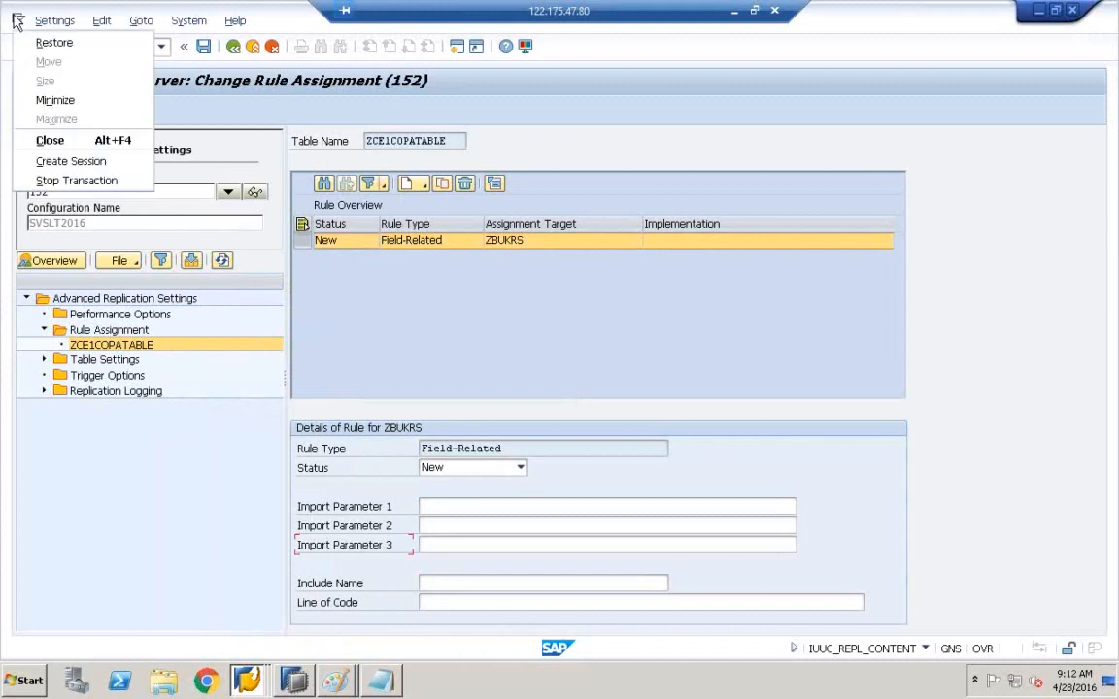
- Open a second session running SE38, the ABAP Editor
left_click(73, 163)
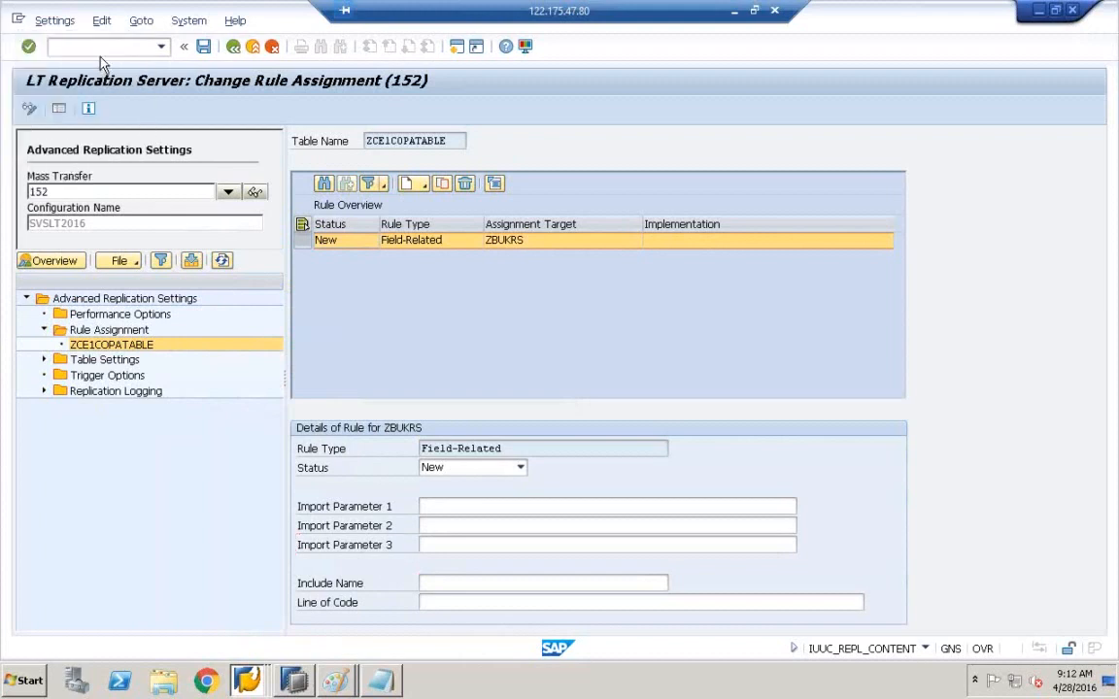
type("SE38")
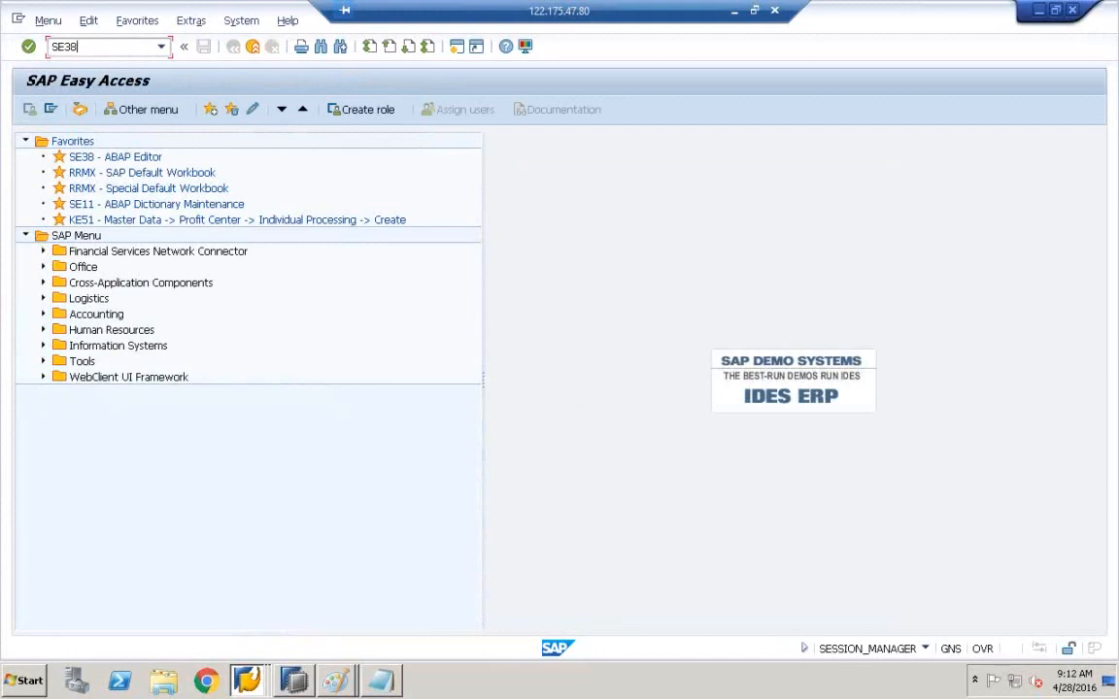
key("Return")
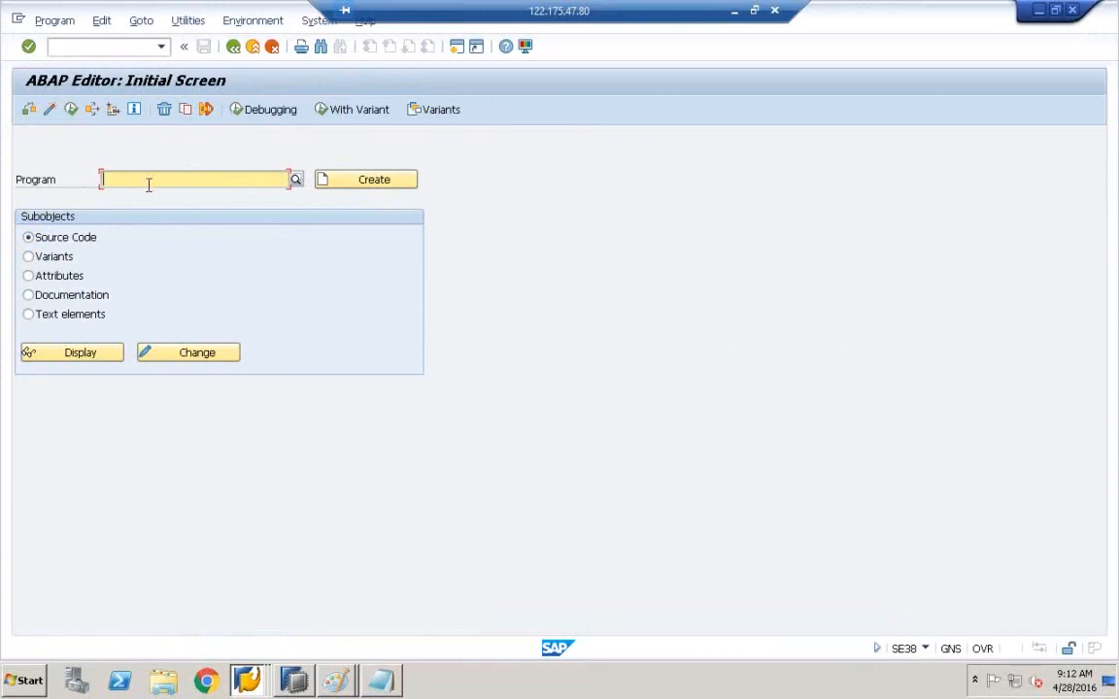
- Bring the Change Rule Assignment window back to the front from the taskbar
left_click(247, 680)
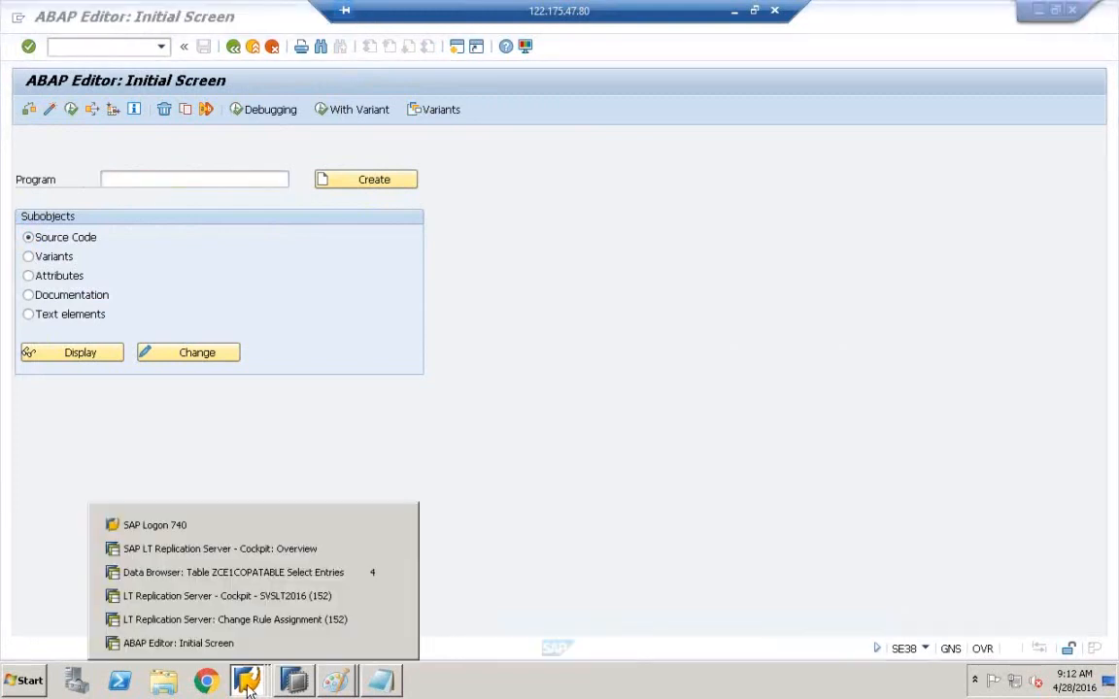
left_click(281, 559)
left_click(247, 680)
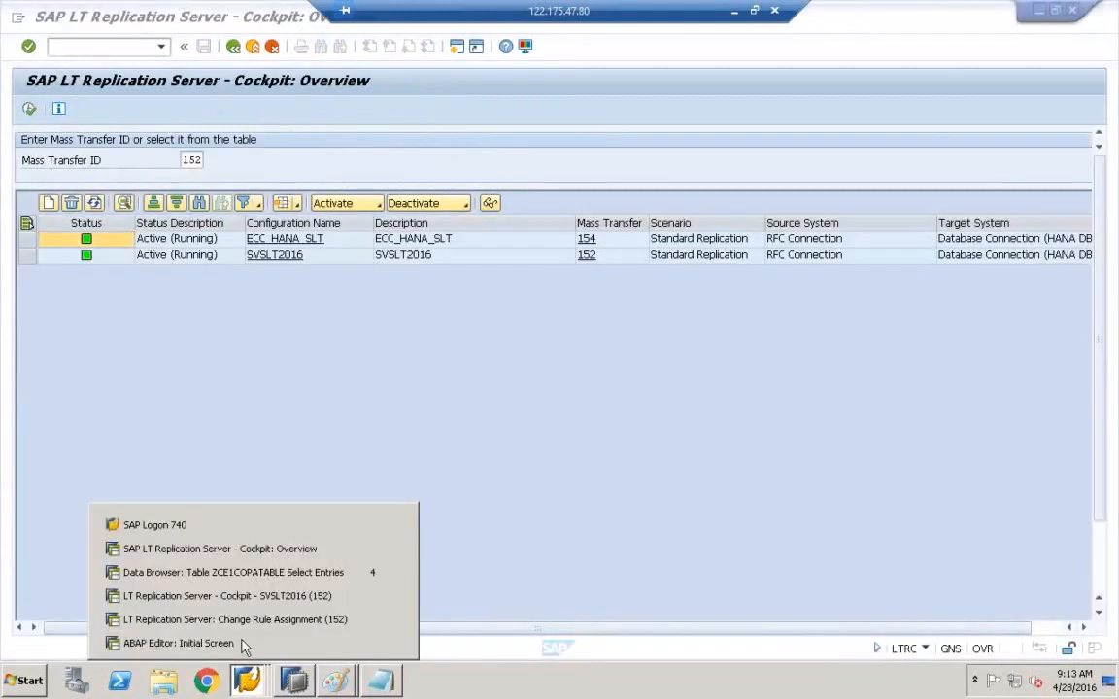
left_click(242, 642)
left_click(247, 680)
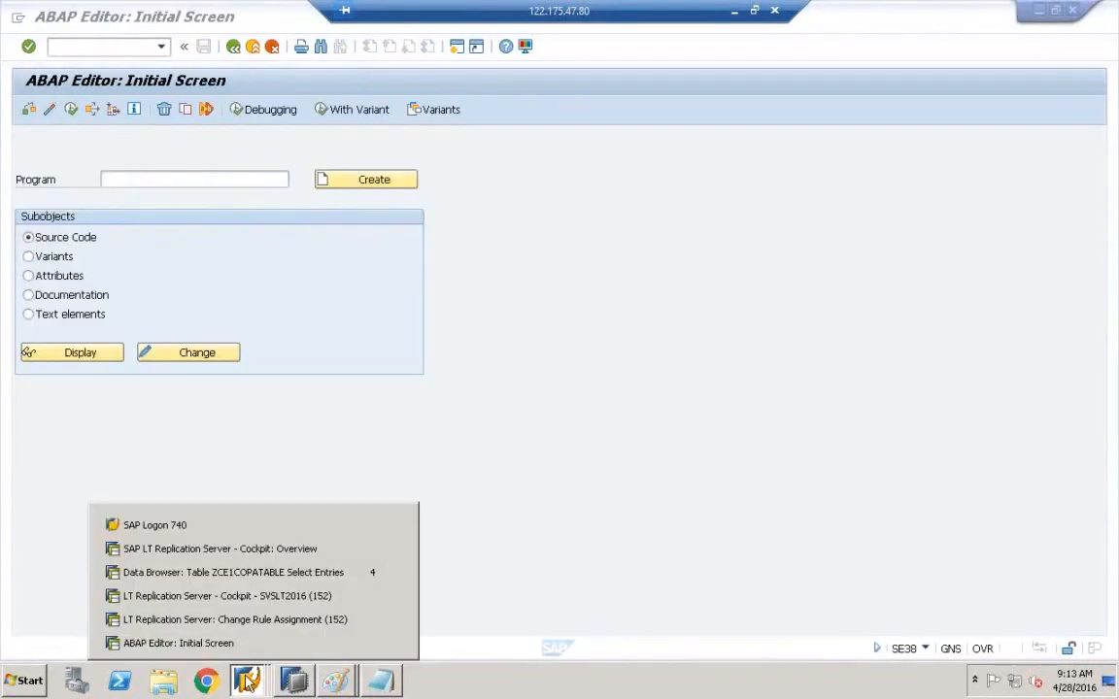
left_click(258, 617)
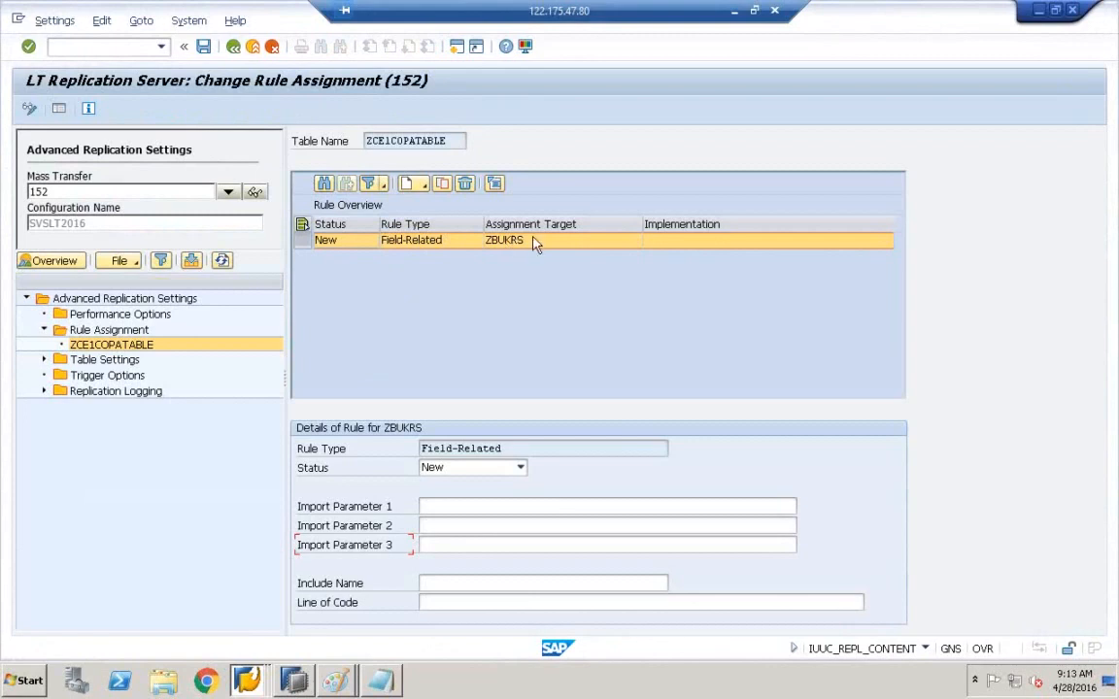
left_click(446, 505)
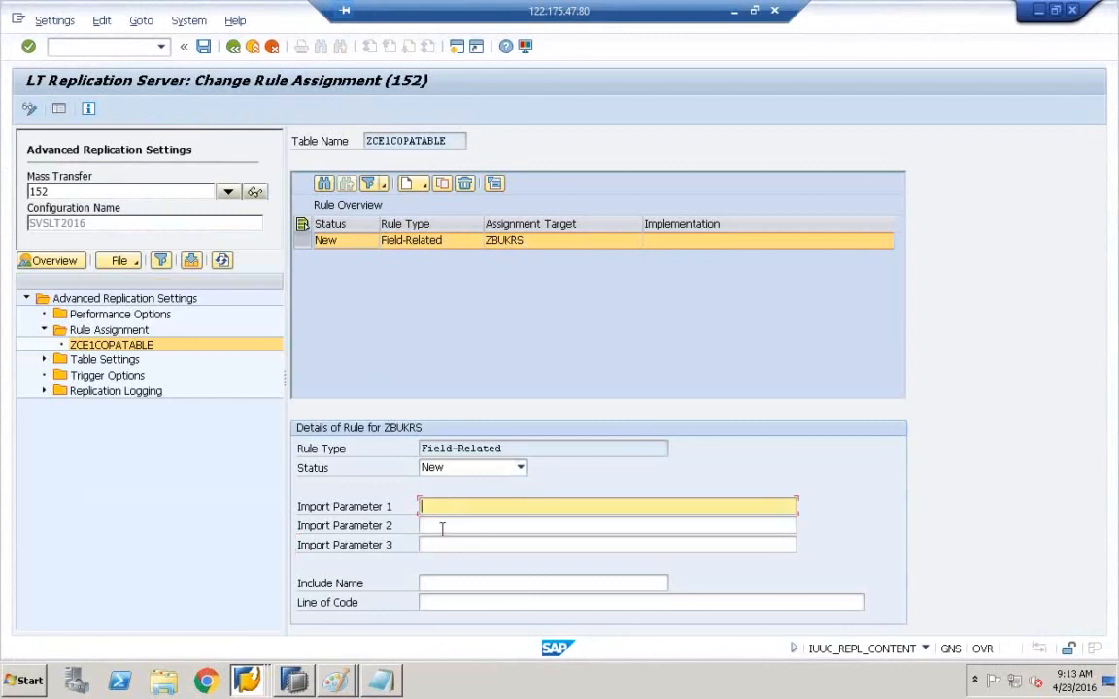
left_click(427, 584)
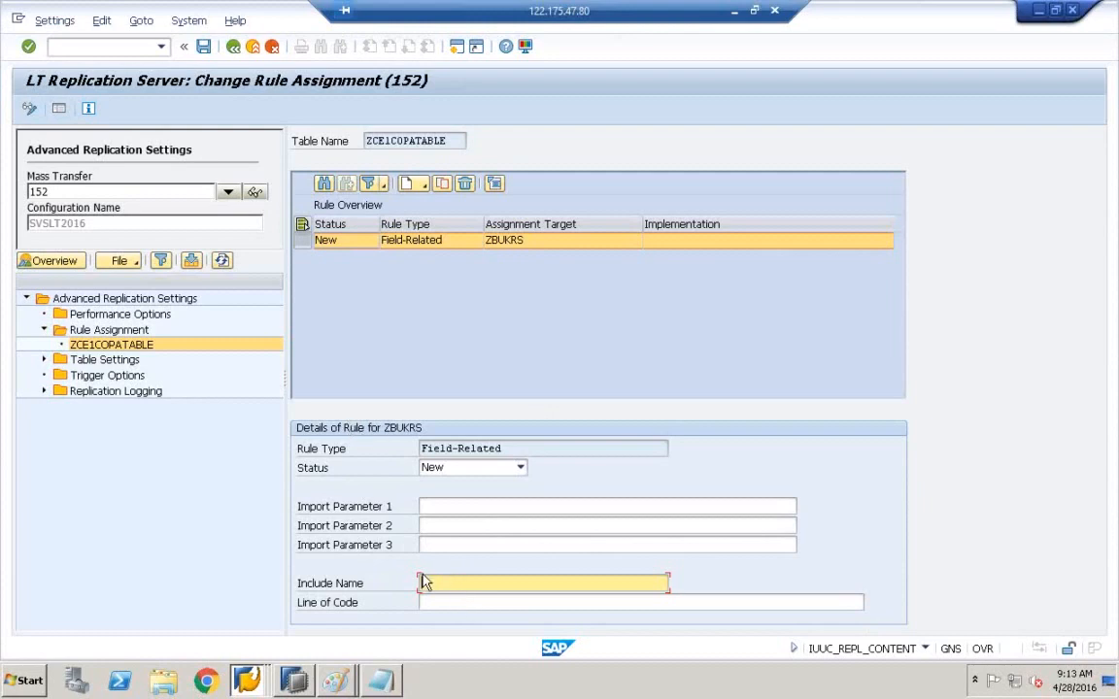
left_click(429, 602)
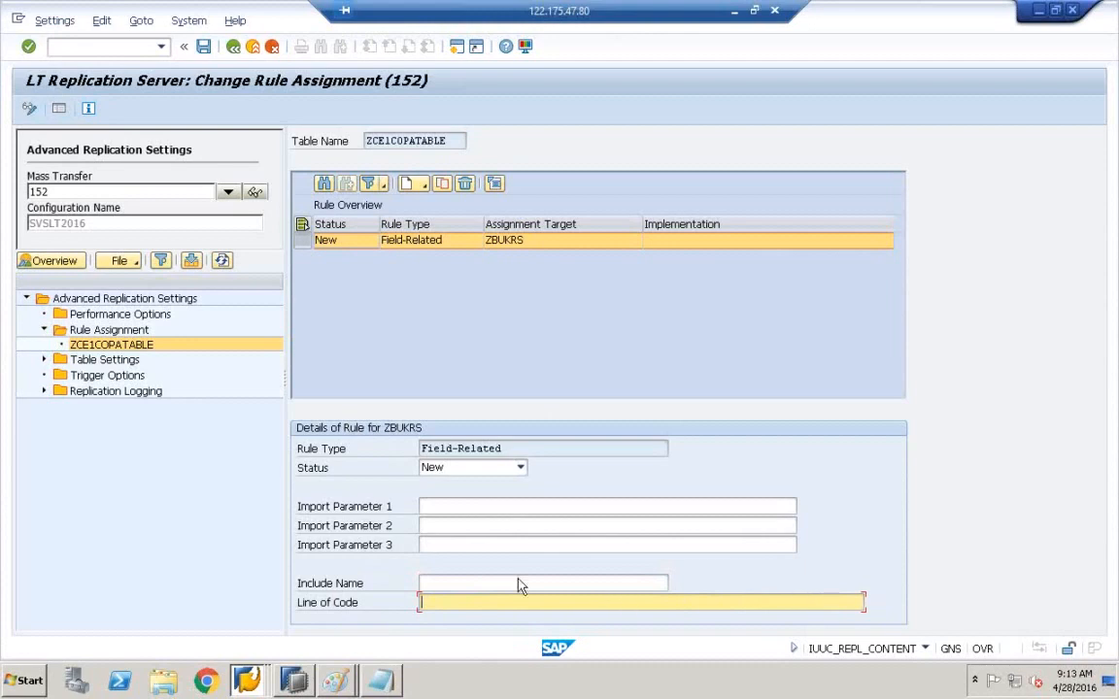
left_click(491, 583)
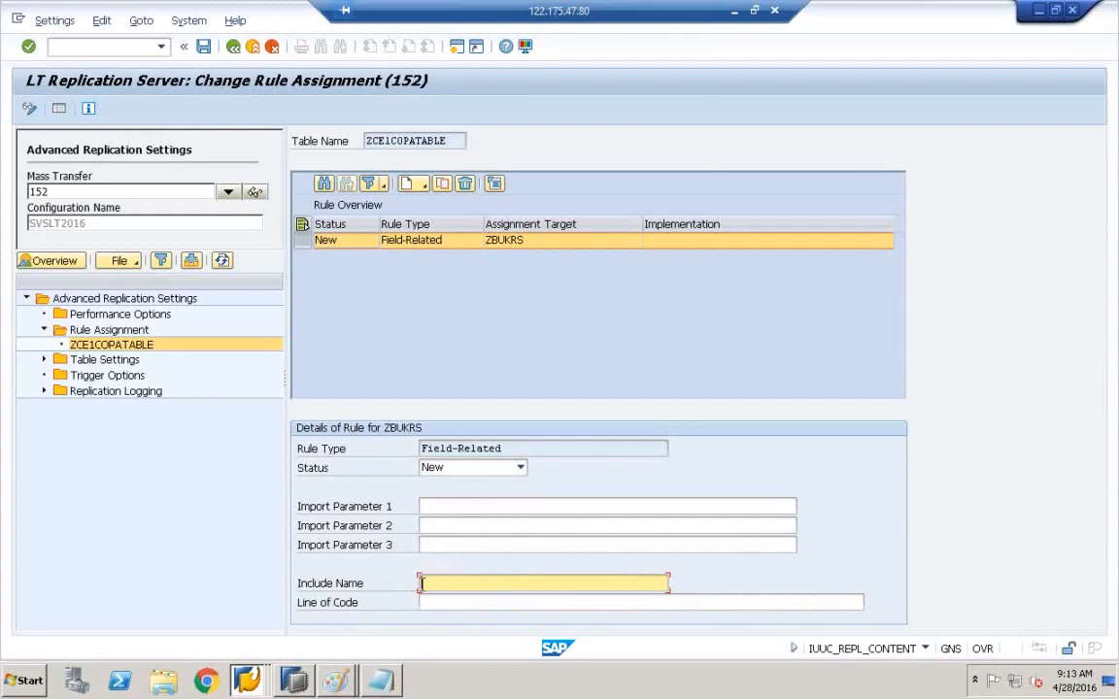
left_click(330, 604)
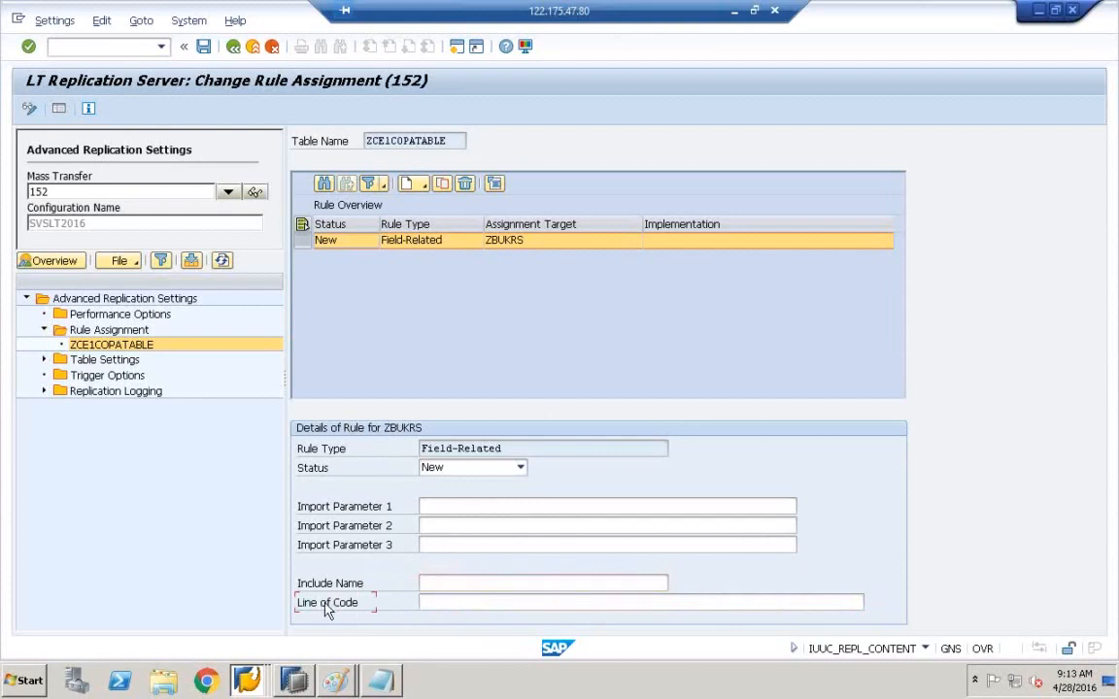
left_click(18, 20)
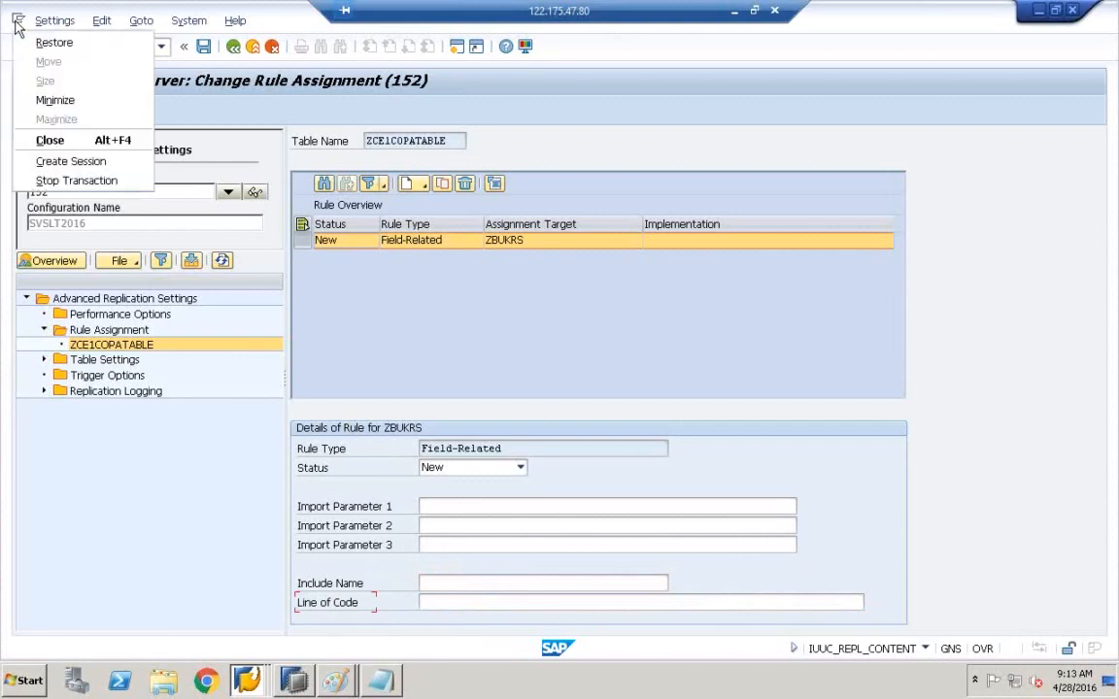
- Run SE11, look up the RSADMIN table definition, and return to the dictionary start screen
left_click(64, 163)
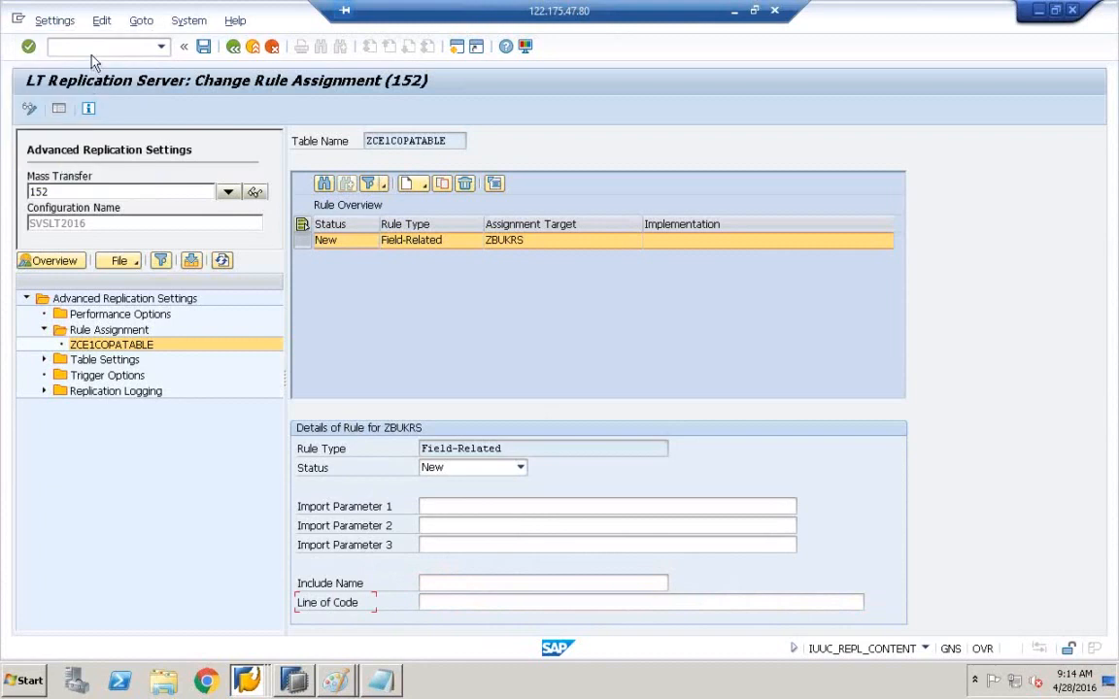
type("SE11")
key("Return")
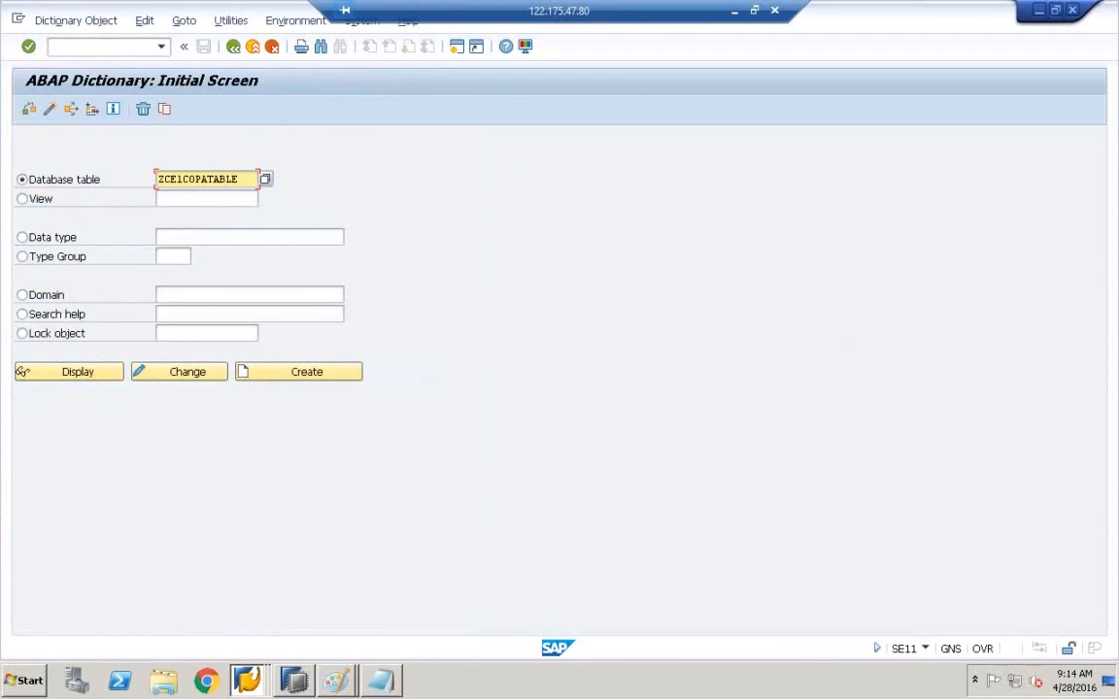
key("BackSpace")
key("BackSpace")
key("BackSpace")
key("BackSpace")
key("BackSpace")
key("BackSpace")
key("BackSpace")
key("BackSpace")
key("BackSpace")
key("BackSpace")
key("BackSpace")
key("BackSpace")
key("BackSpace")
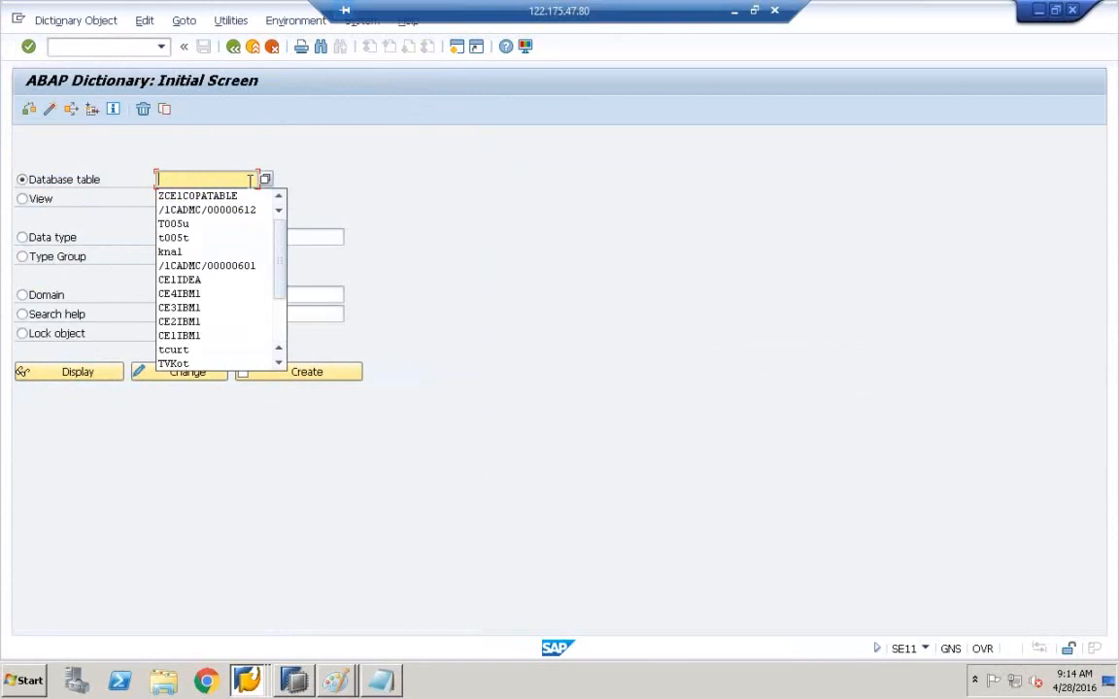
type("RS")
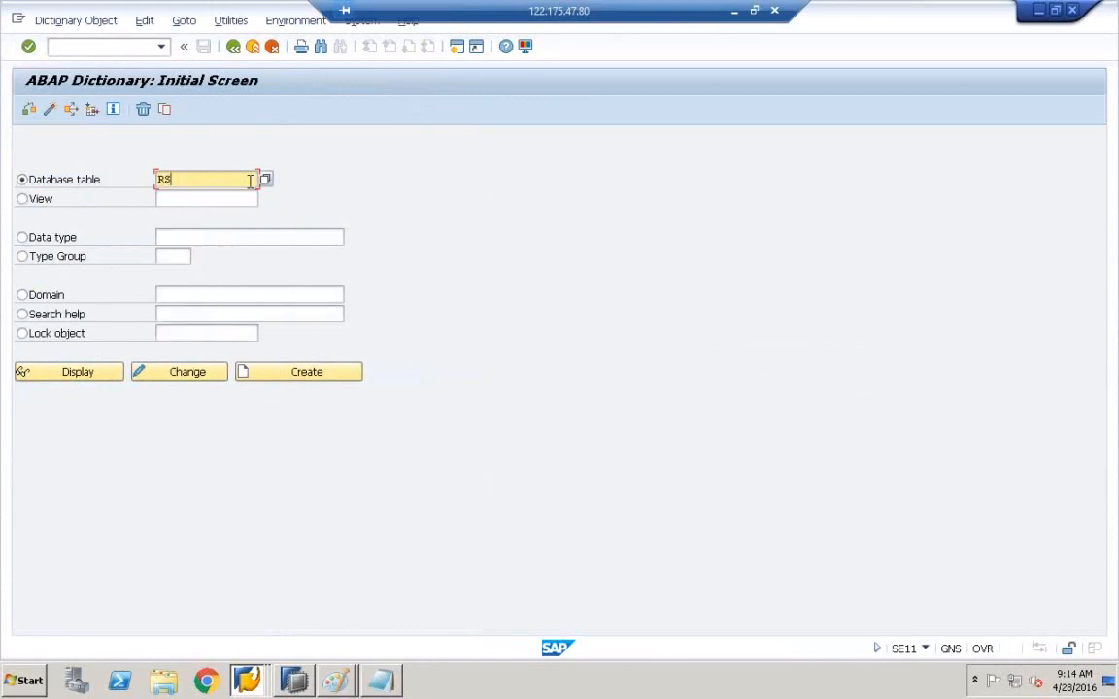
type("ADMIN")
left_click(78, 376)
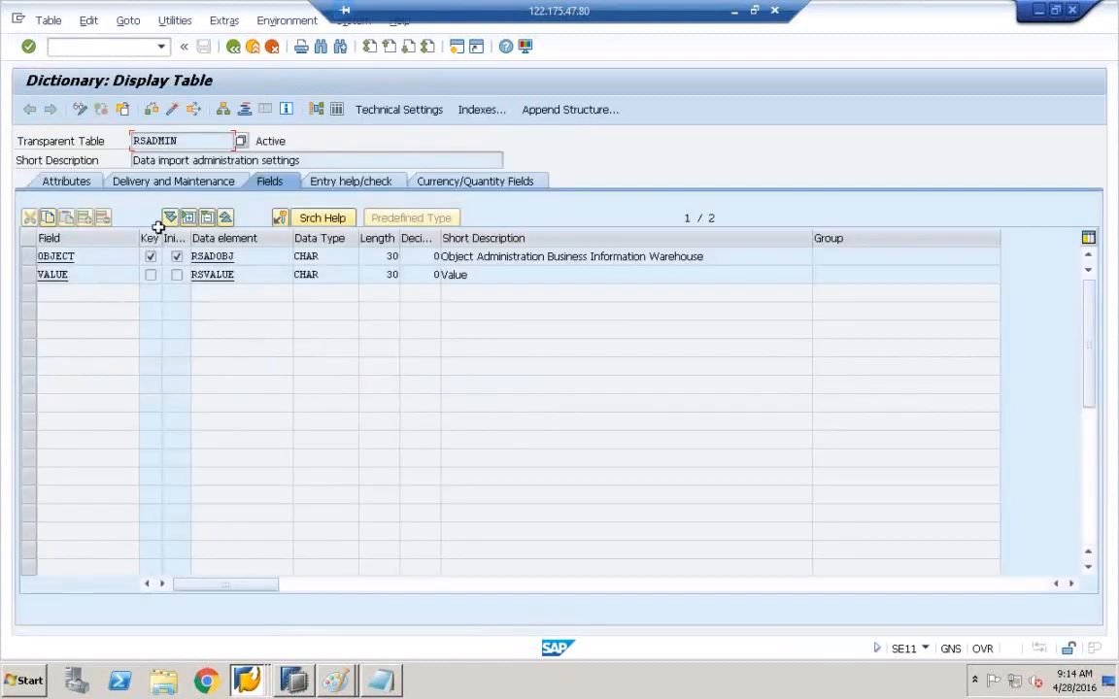
left_click(233, 47)
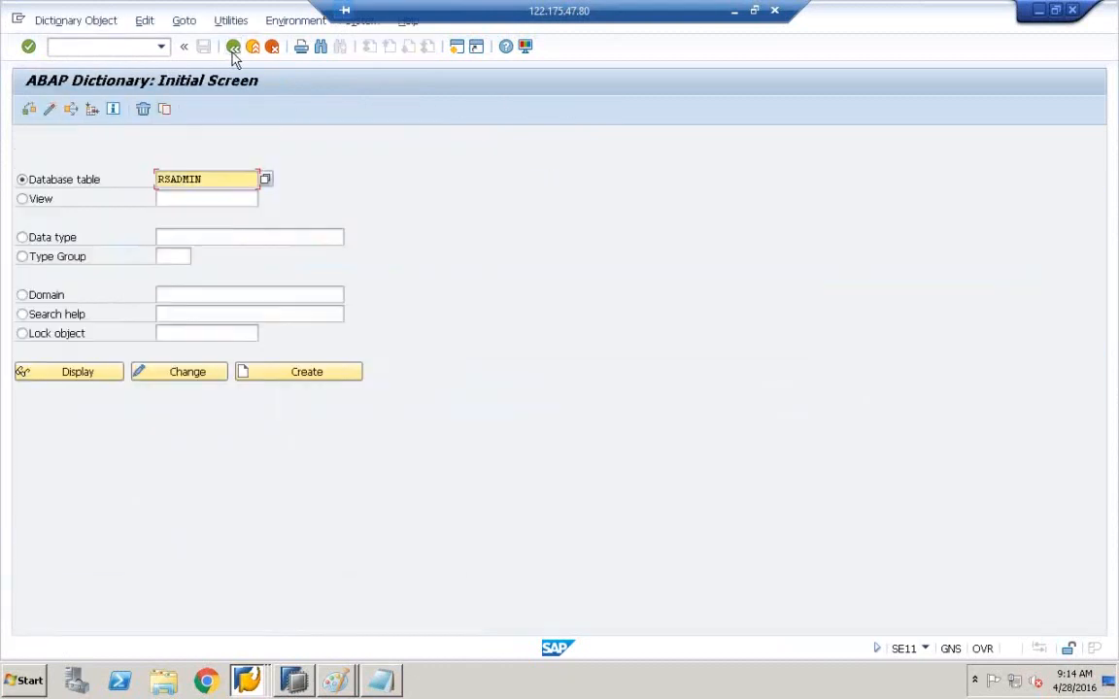
key("BackSpace")
key("BackSpace")
key("BackSpace")
key("BackSpace")
key("BackSpace")
key("BackSpace")
key("BackSpace")
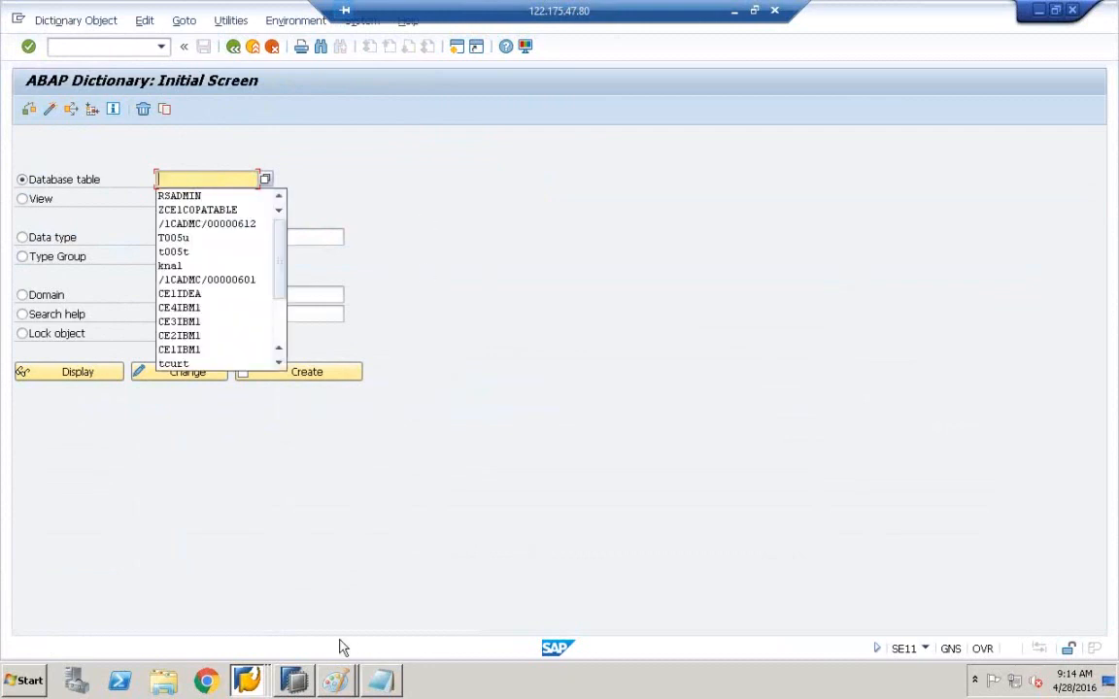
- Switch over to the Change Rule Assignment window from the taskbar
left_click(246, 680)
left_click(256, 643)
left_click(247, 680)
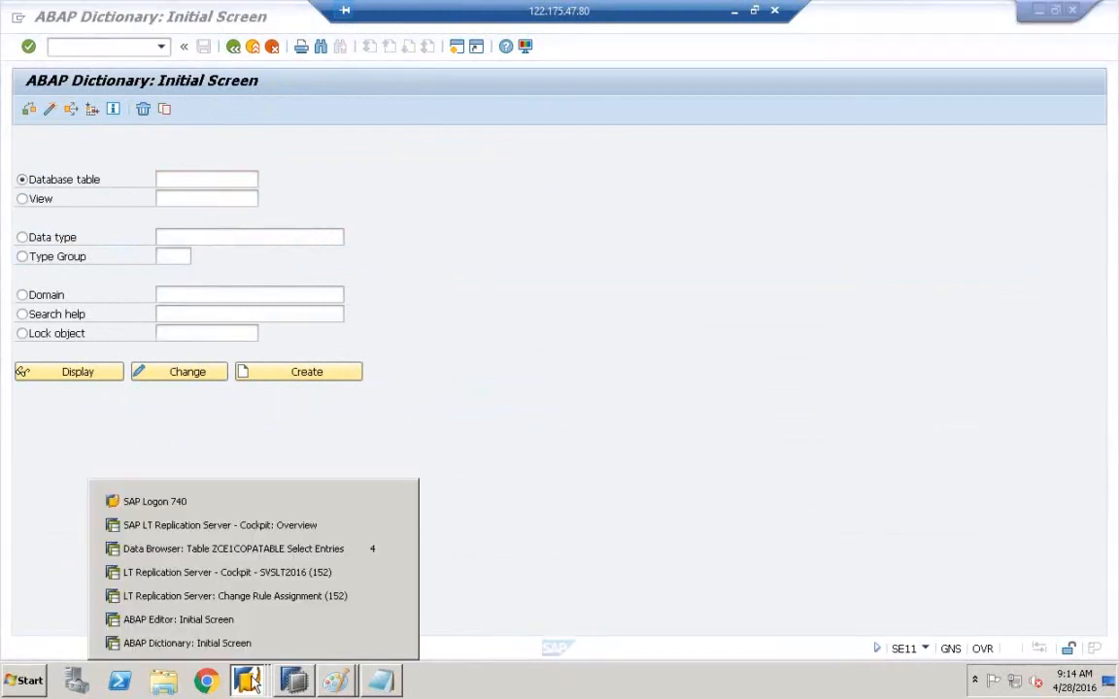
left_click(268, 597)
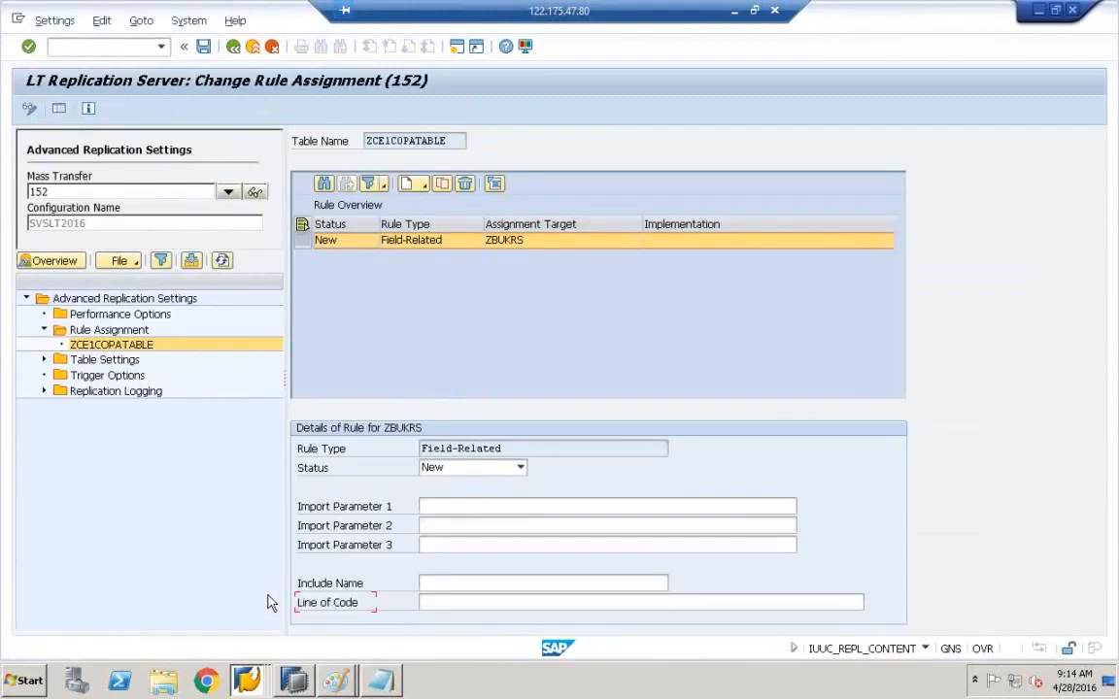
- In the ABAP Editor window, go back and start SE11, clearing the previous table name
left_click(246, 680)
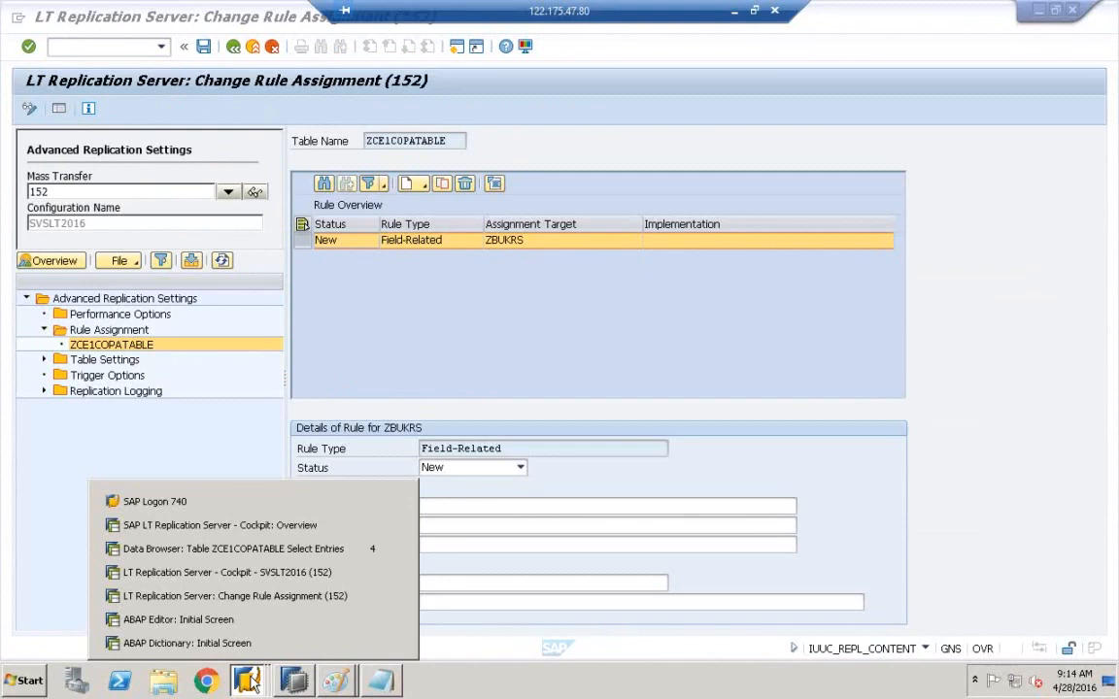
left_click(251, 628)
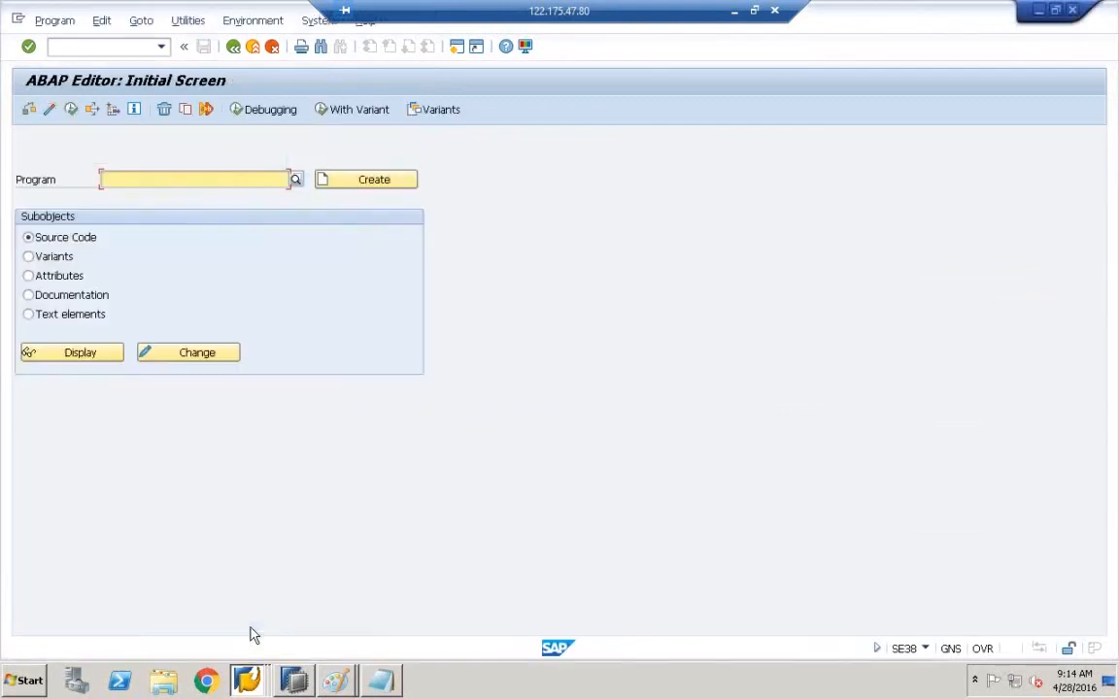
left_click(239, 47)
left_click(110, 46)
type("SE11")
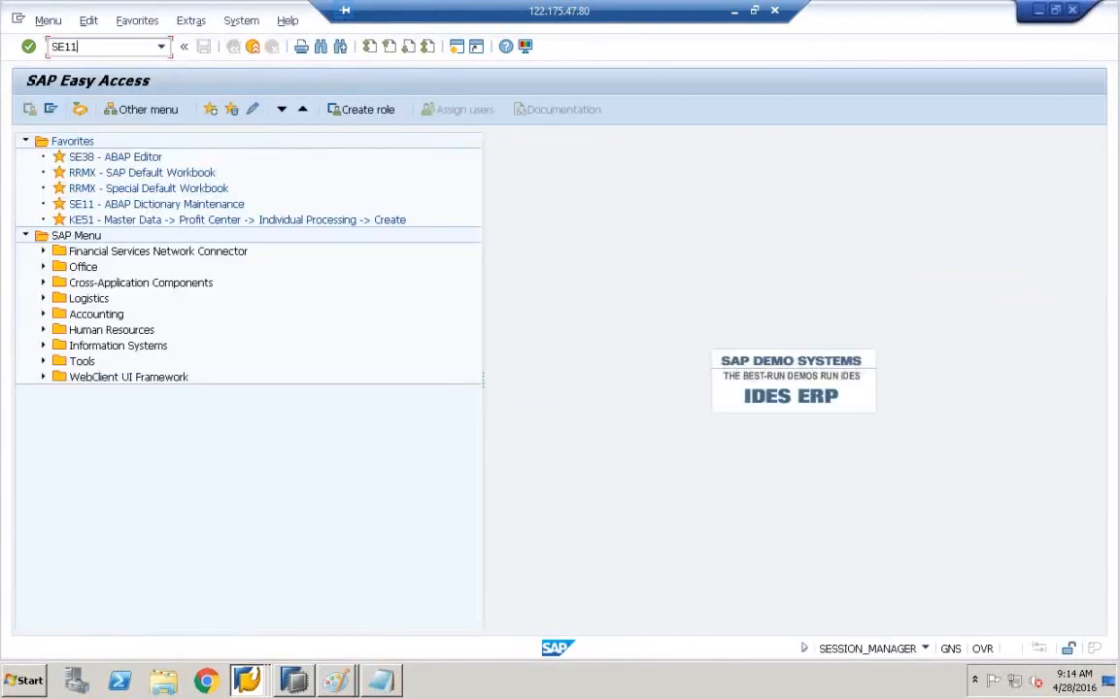
key("Return")
key("BackSpace")
key("BackSpace")
key("BackSpace")
key("BackSpace")
key("BackSpace")
key("BackSpace")
key("BackSpace")
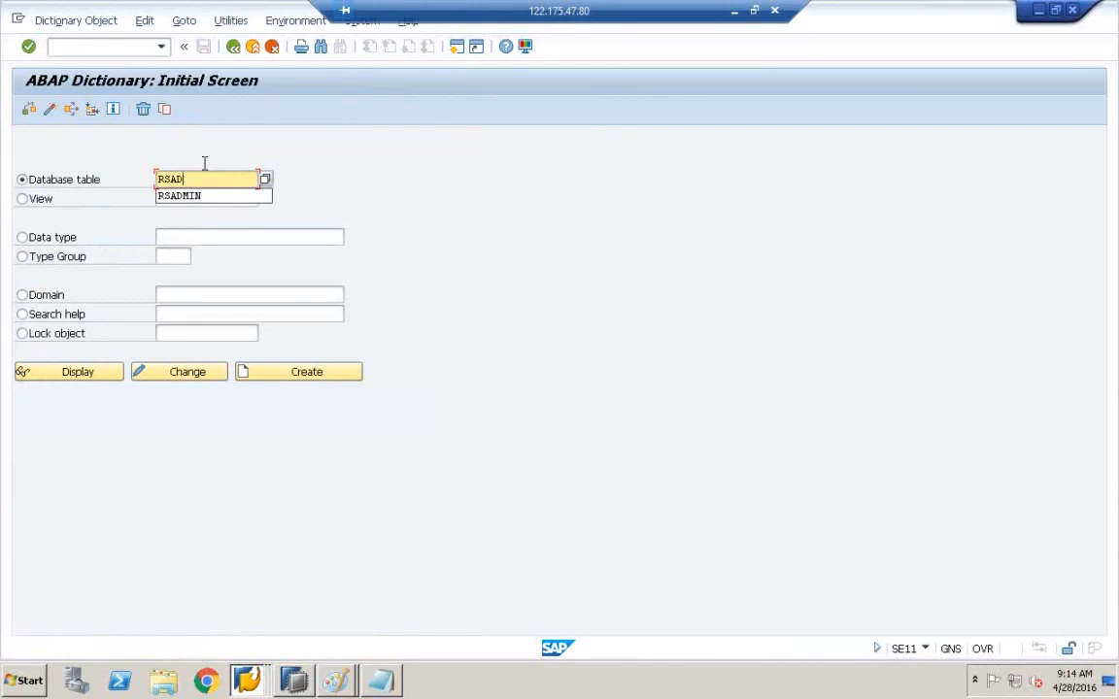
- Search tables for ASS_RULE_MAP, then a broader wildcard pattern, and close the results
type("AS")
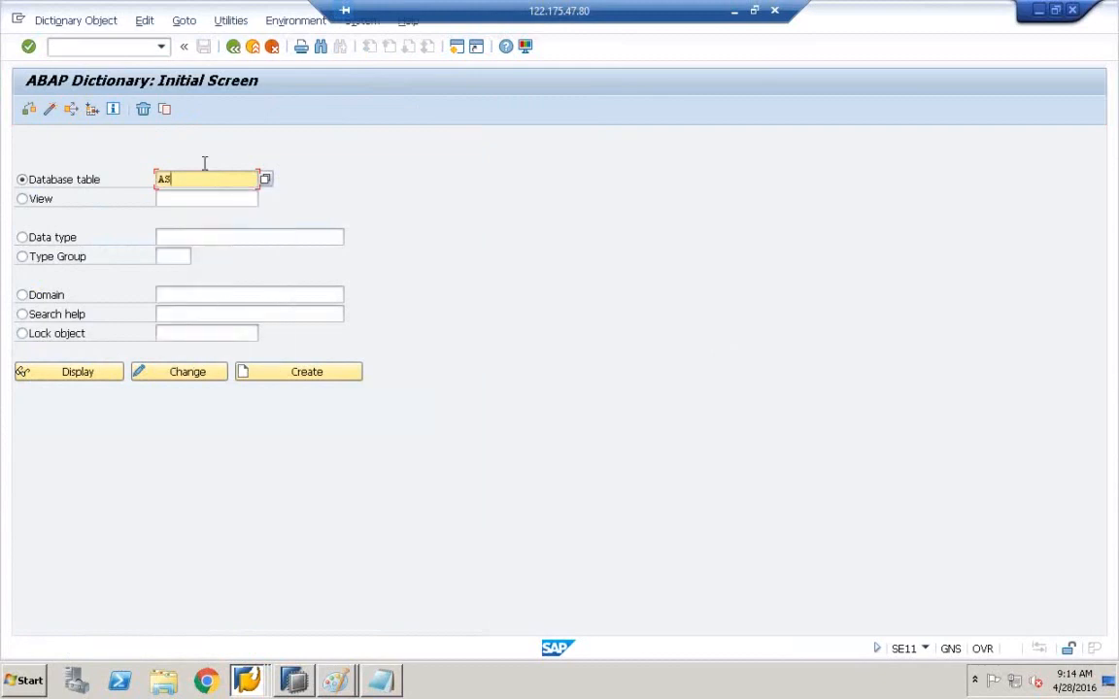
type("S_RULE_MAP*")
left_click(92, 374)
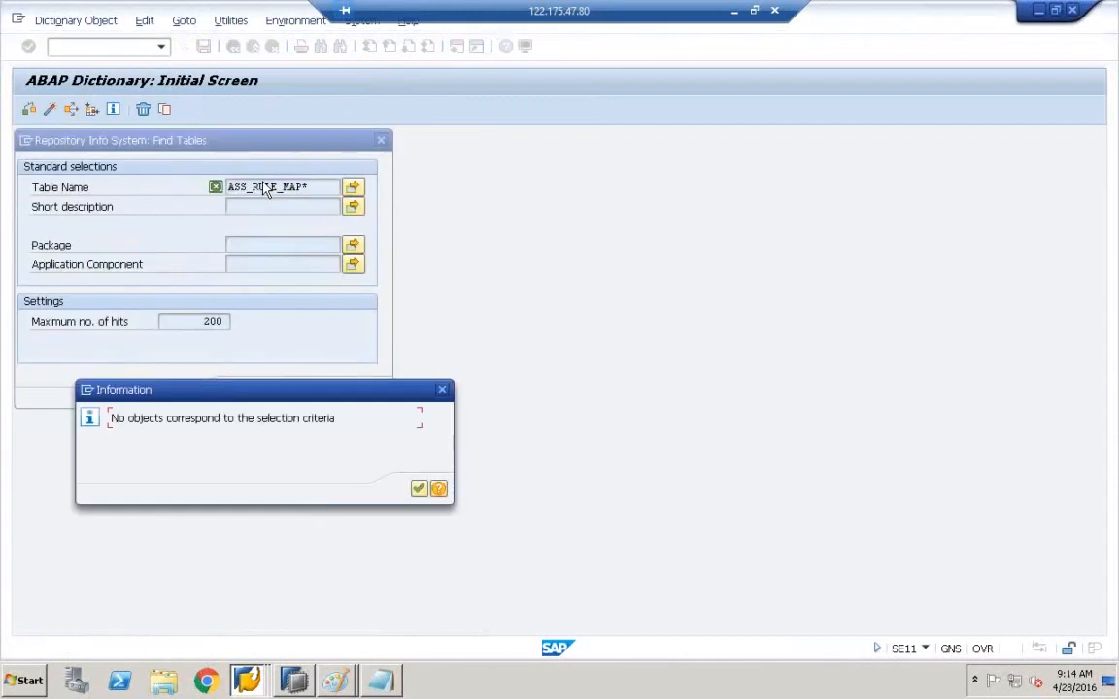
left_click(418, 490)
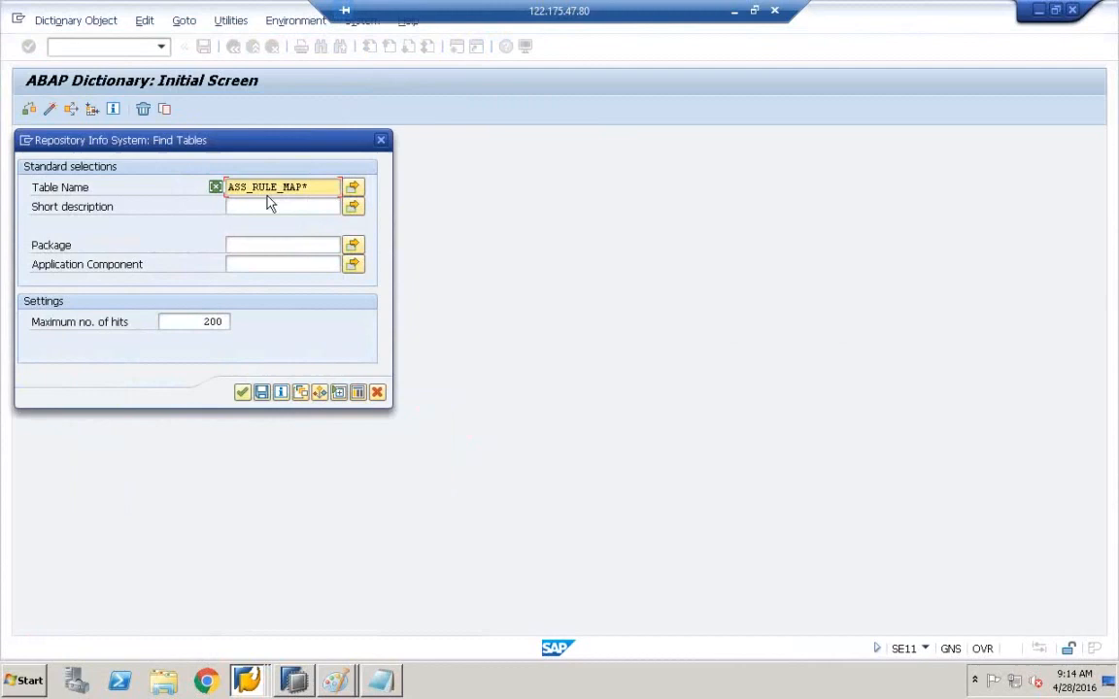
key("BackSpace")
key("BackSpace")
key("BackSpace")
key("BackSpace")
key("BackSpace")
key("BackSpace")
key("BackSpace")
key("BackSpace")
key("BackSpace")
type("*")
left_click(243, 394)
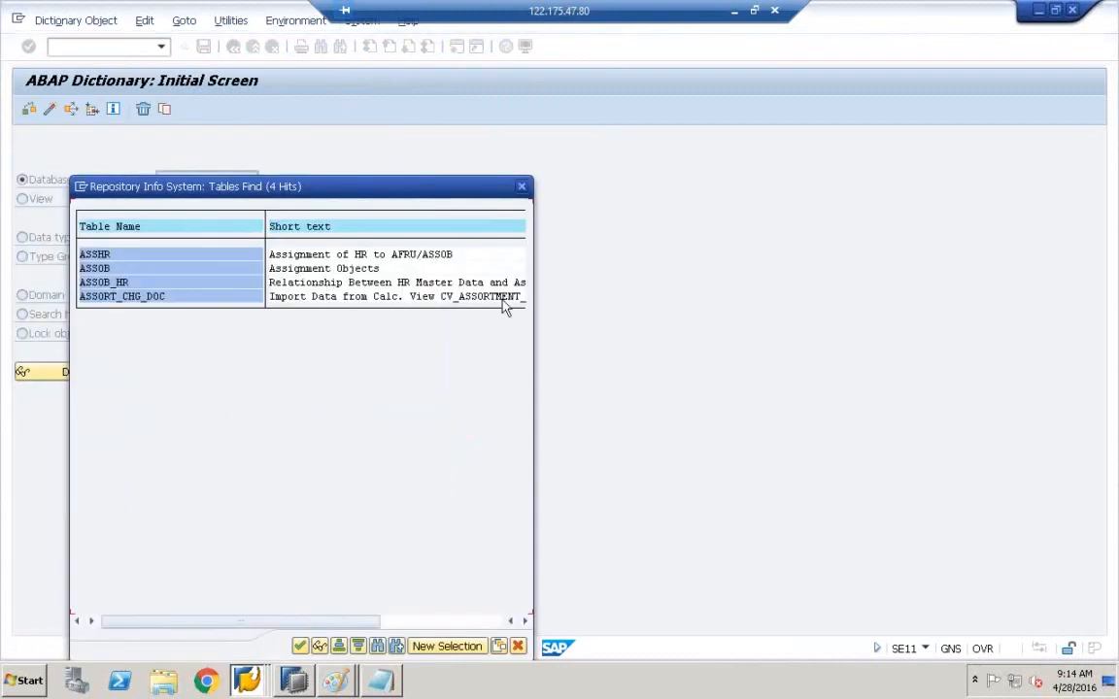
left_click(521, 187)
- Enter IUUC_ASS_RUL_MAP as the database table name
left_click(243, 180)
key("BackSpace")
key("BackSpace")
key("BackSpace")
key("BackSpace")
key("BackSpace")
key("BackSpace")
key("BackSpace")
key("BackSpace")
key("BackSpace")
key("BackSpace")
key("BackSpace")
key("BackSpace")
key("BackSpace")
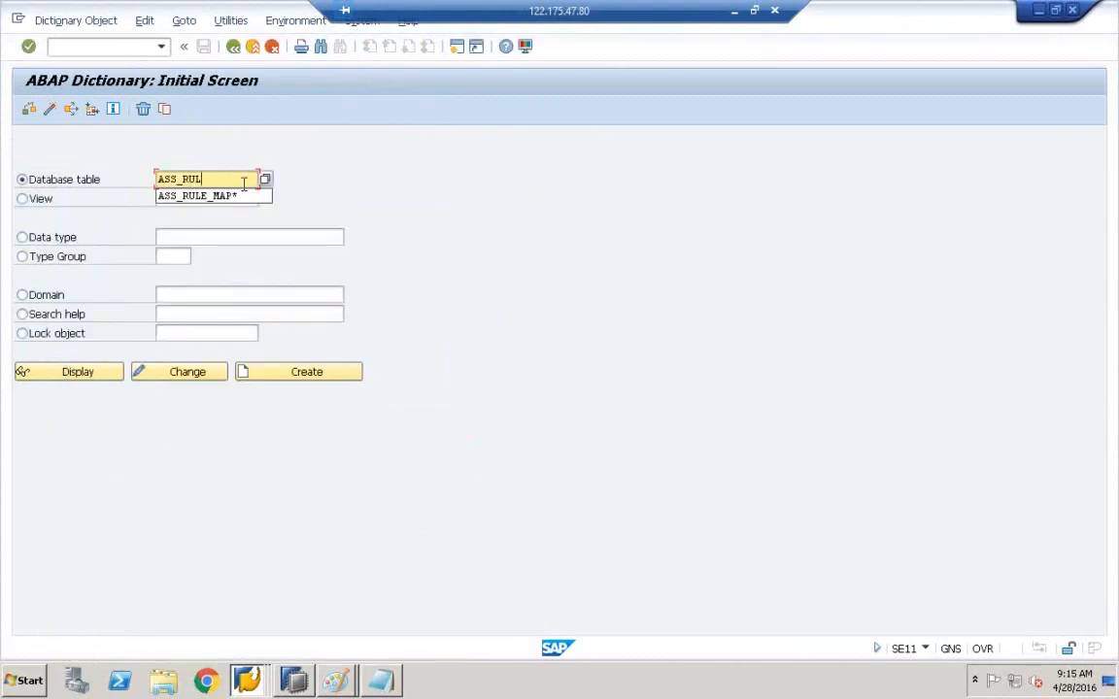
type("IUUC_")
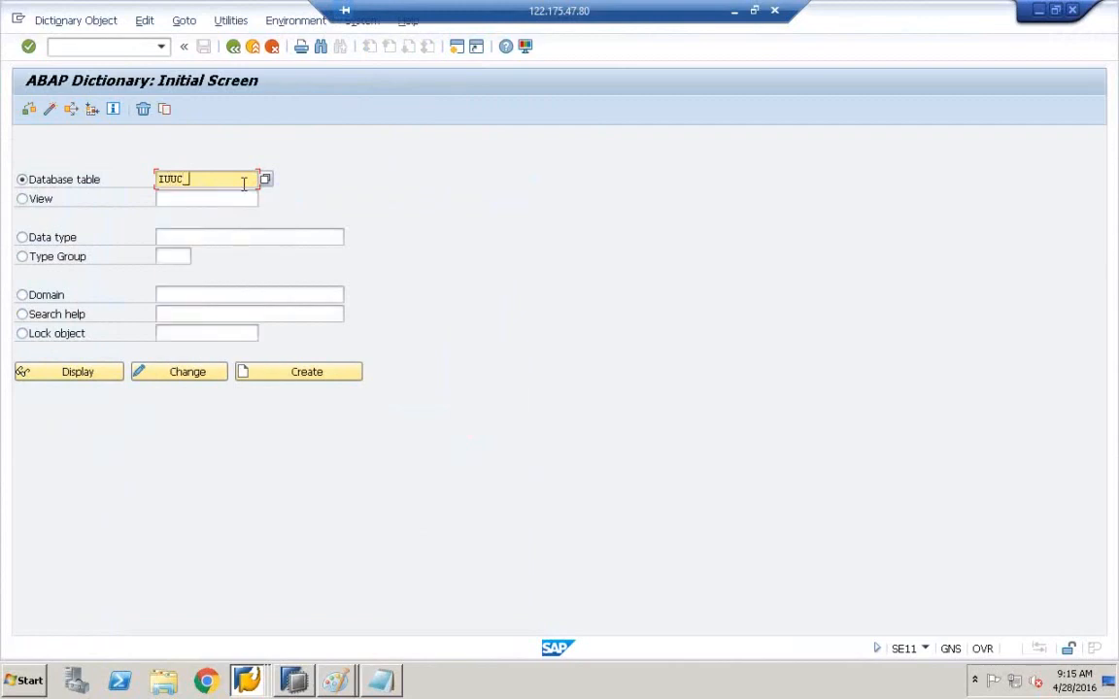
type("ASS")
type("_")
type("RULE")
type("_MA")
key("BackSpace")
key("BackSpace")
key("BackSpace")
key("BackSpace")
type("_MAP")
- Display the IUUC_ASS_RUL_MAP definition and highlight its name and short description
left_click(60, 375)
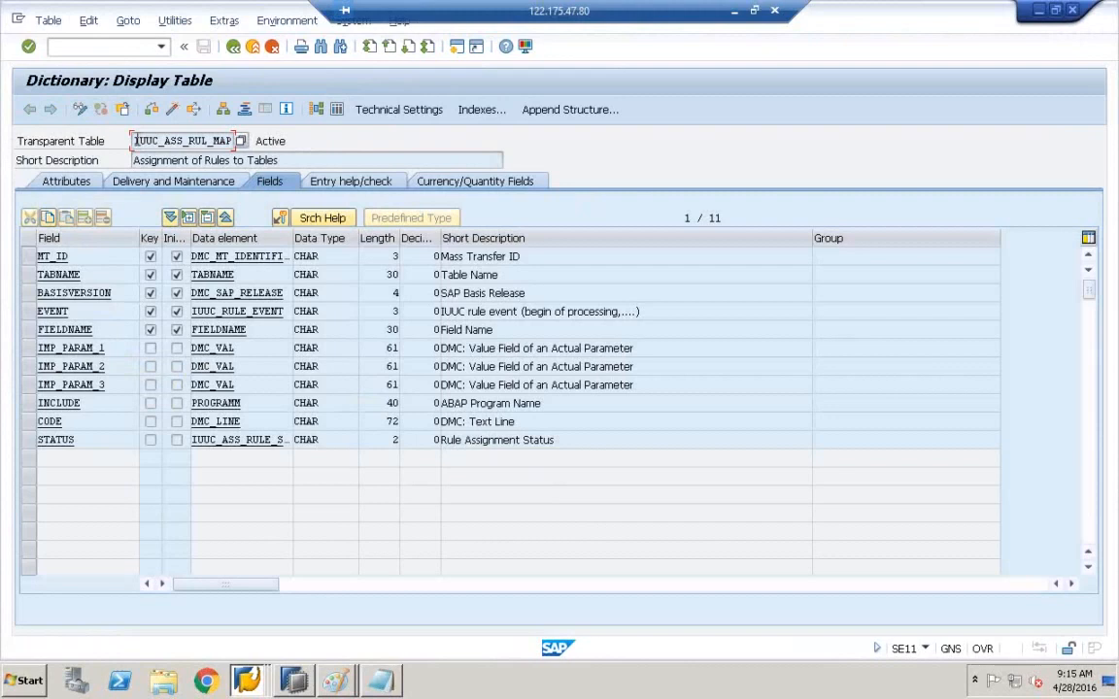
left_click_drag(135, 141, 115, 158)
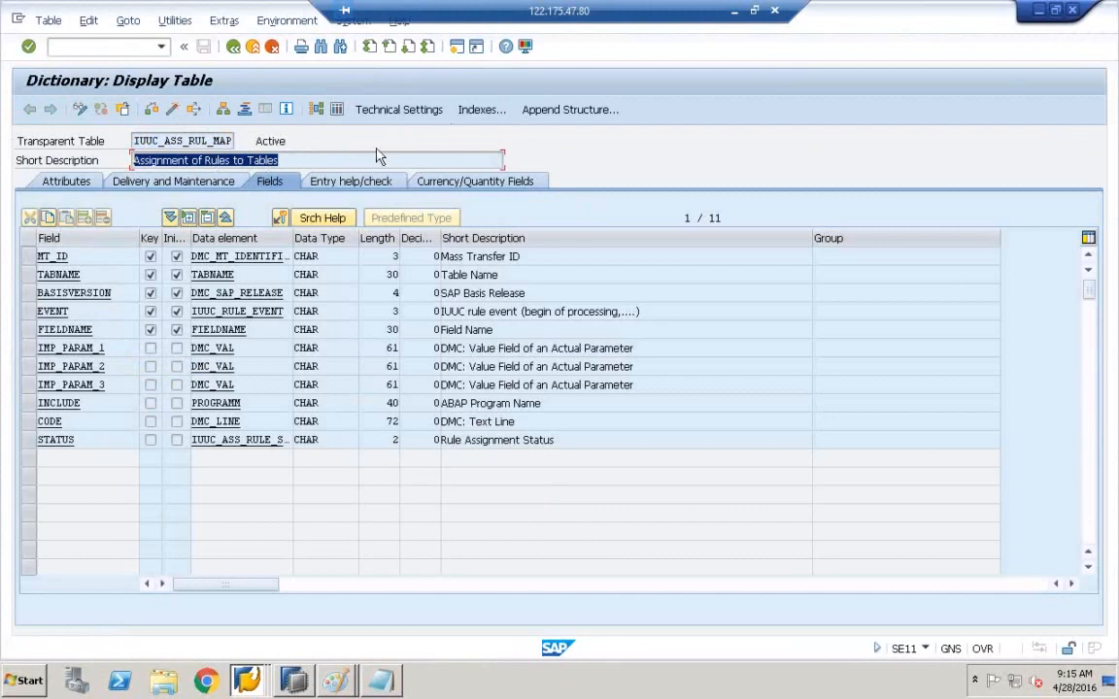
left_click(308, 157)
left_click_drag(308, 157, 86, 166)
- Highlight the INCLUDE (PROGRAMM, ABAP Program Name) and CODE (DMC: Text Line, length 72) fields
left_click(29, 421)
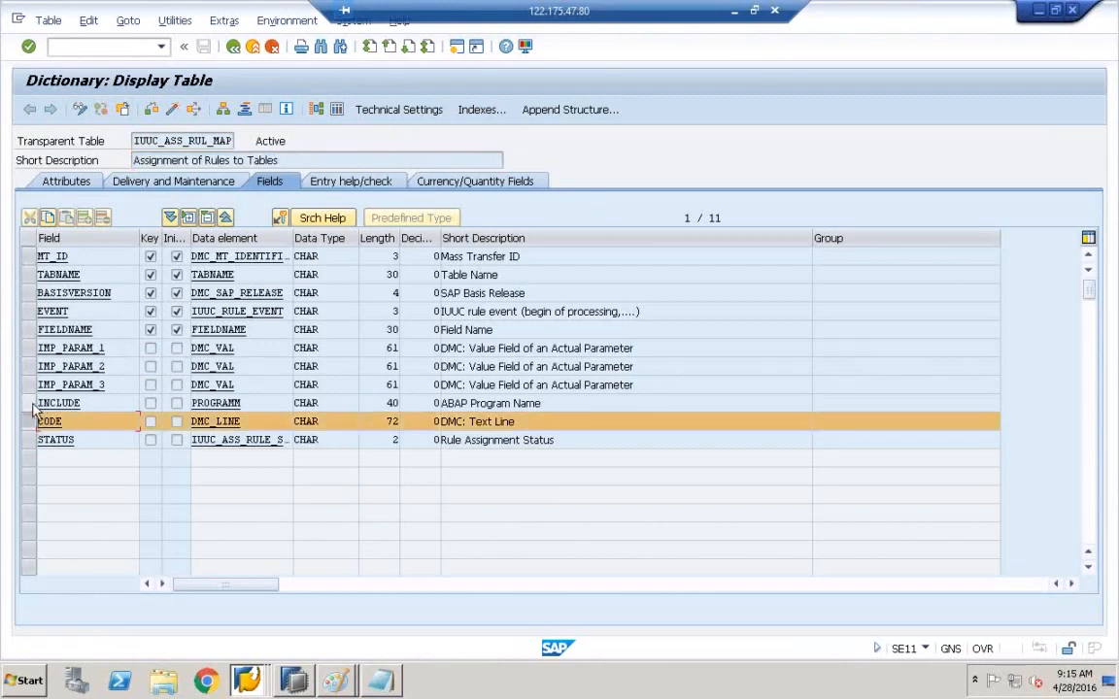
left_click(29, 403)
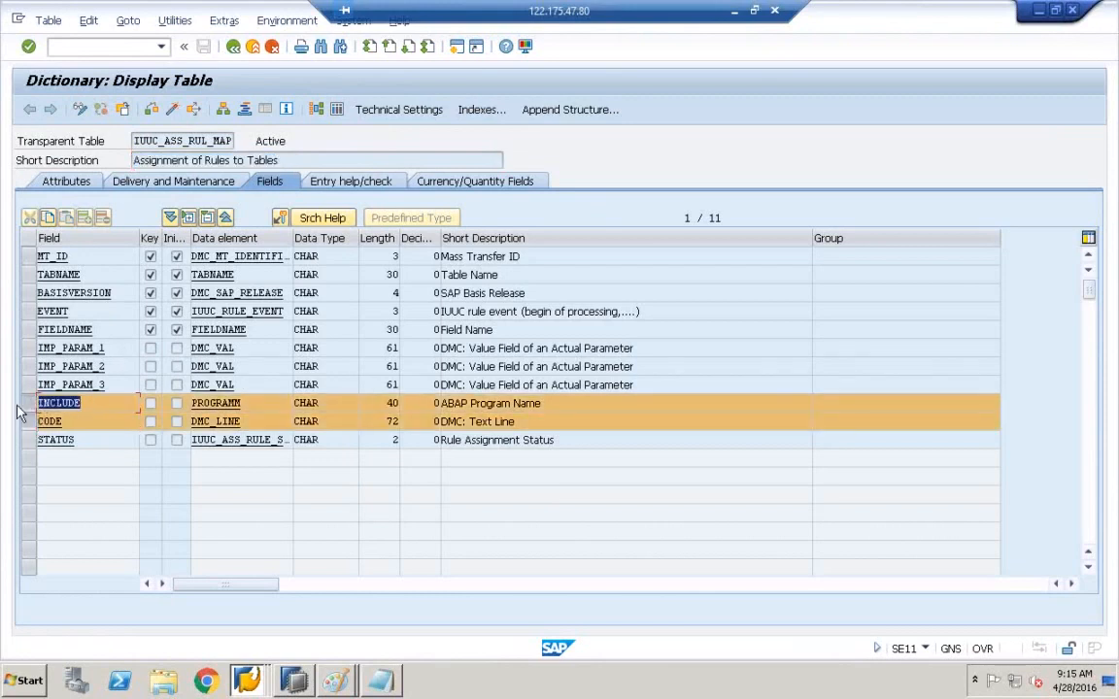
left_click(244, 403)
left_click_drag(244, 403, 190, 403)
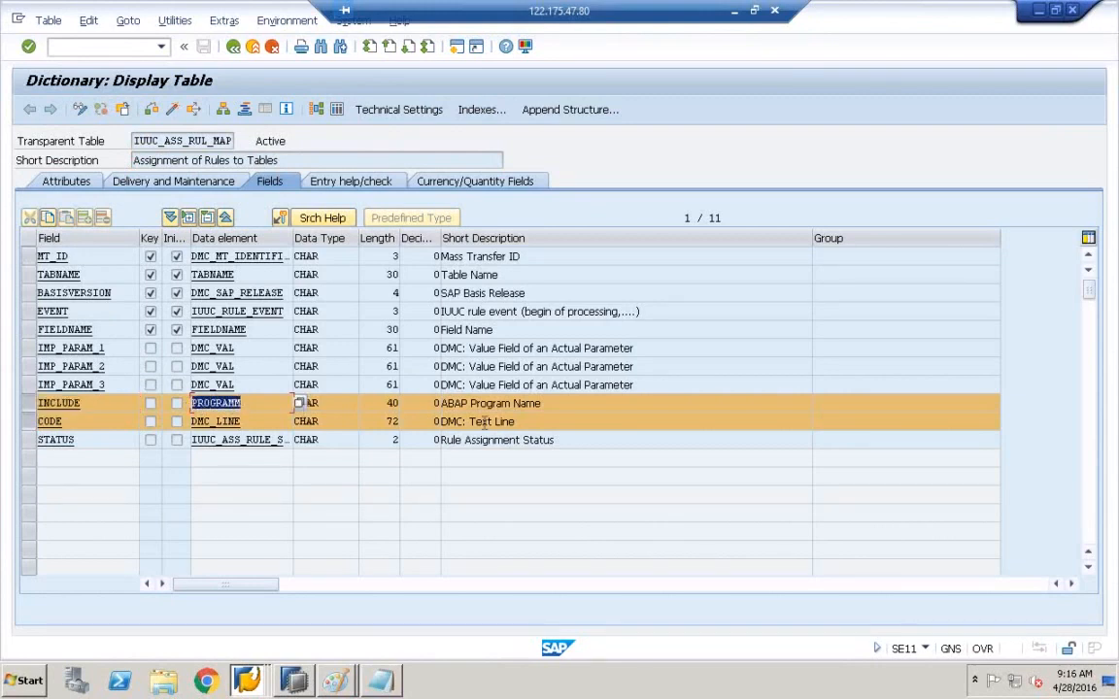
left_click_drag(544, 403, 438, 400)
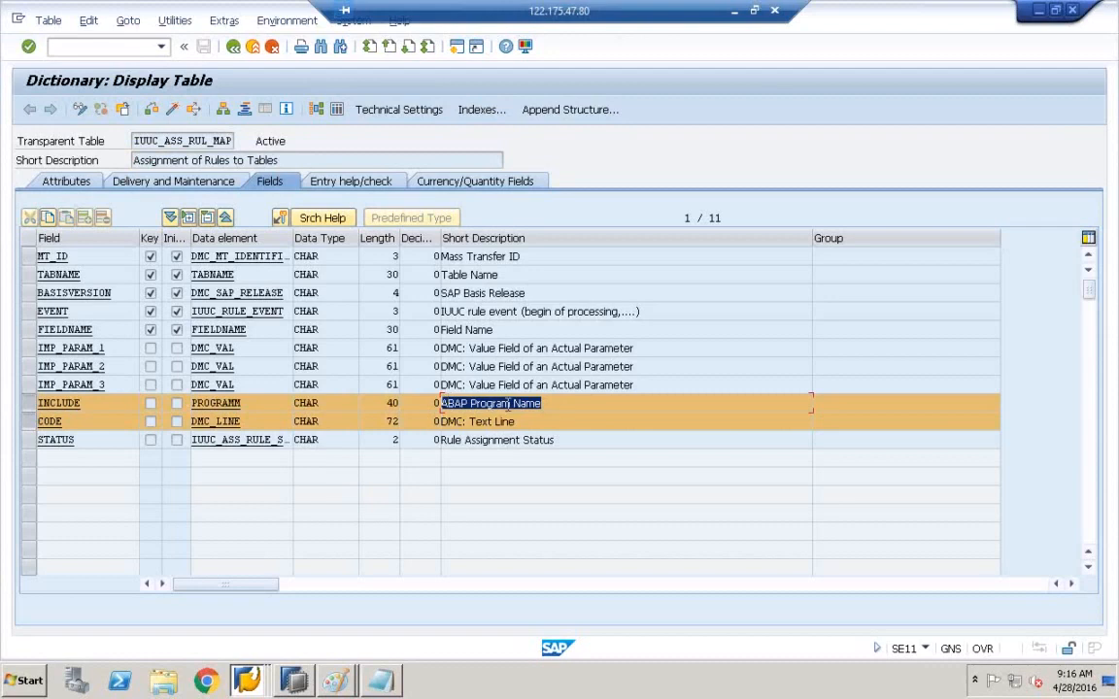
left_click_drag(63, 421, 17, 430)
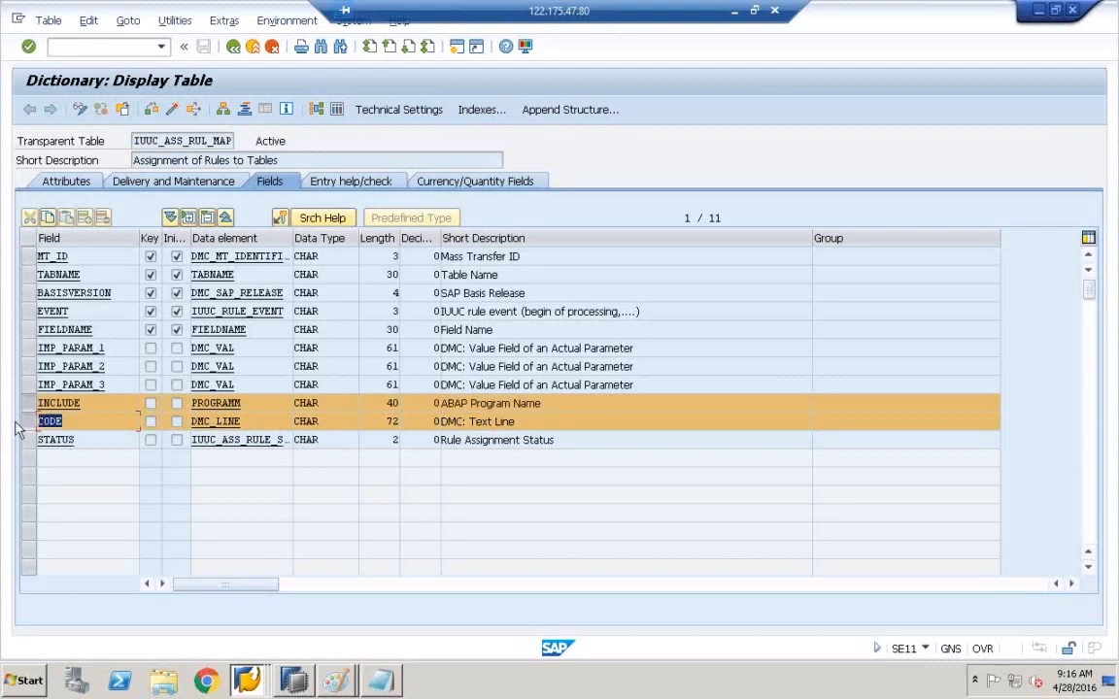
left_click_drag(514, 422, 410, 420)
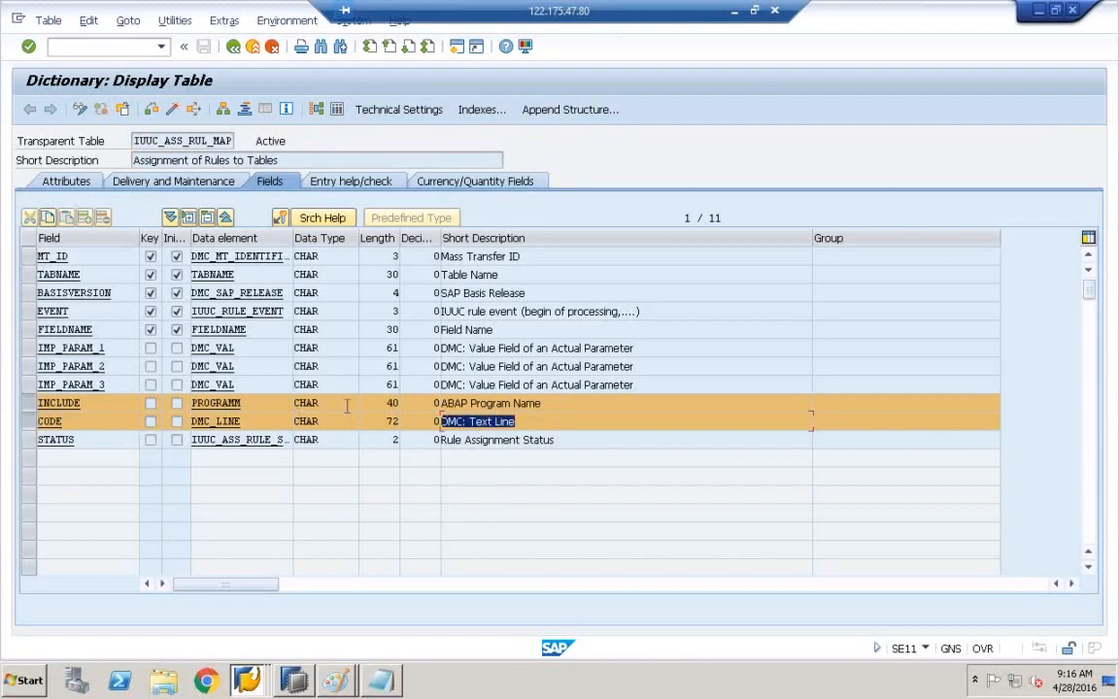
left_click_drag(387, 421, 425, 417)
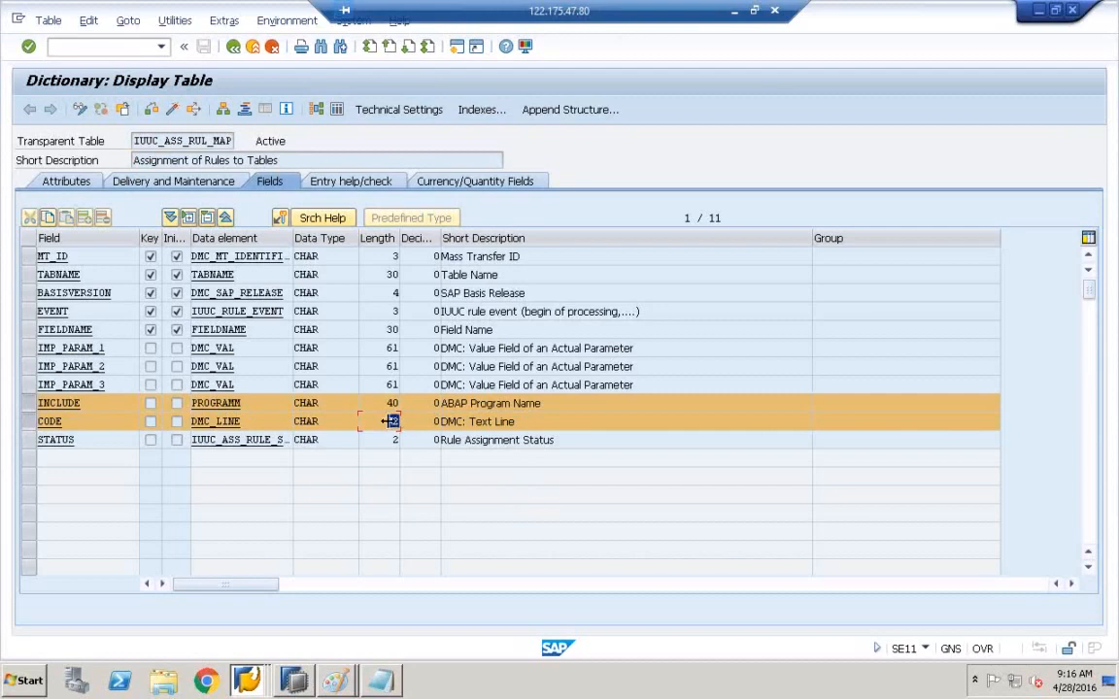
left_click(247, 680)
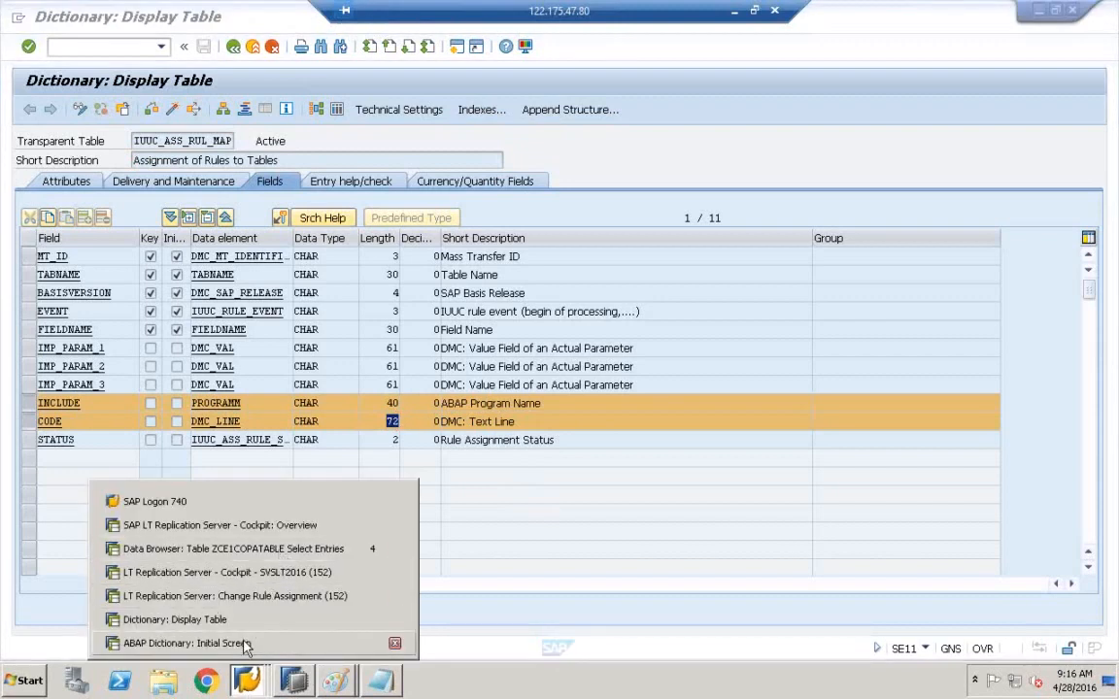
- Return to Change Rule Assignment and check the Line of Code and Include Name entries
left_click(252, 600)
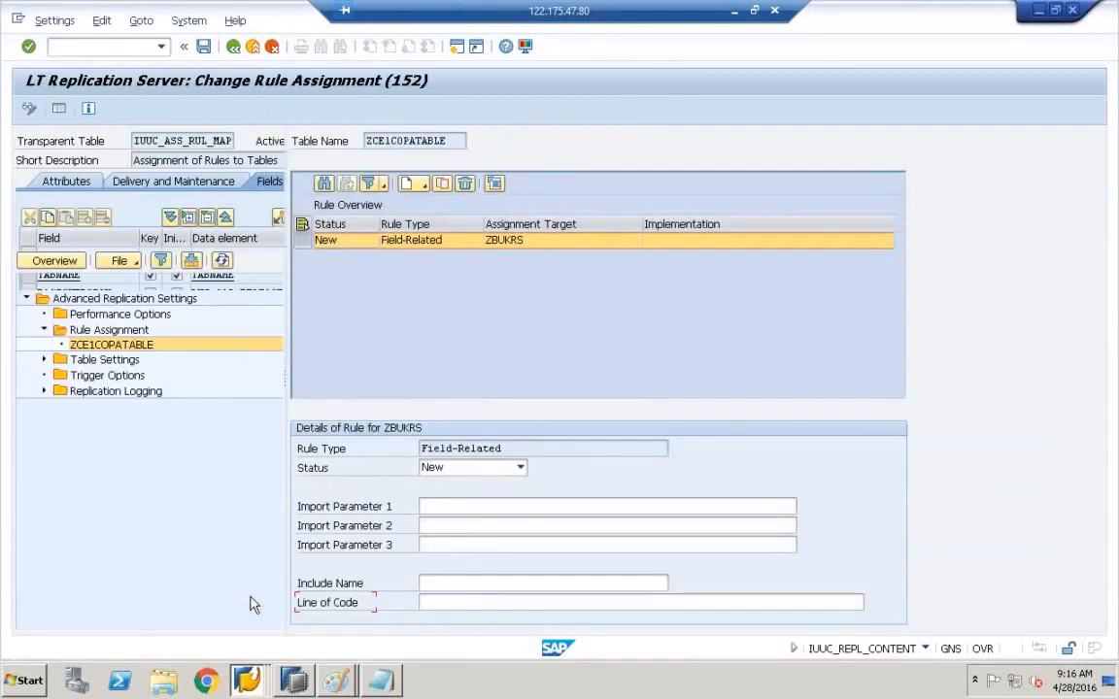
left_click(444, 596)
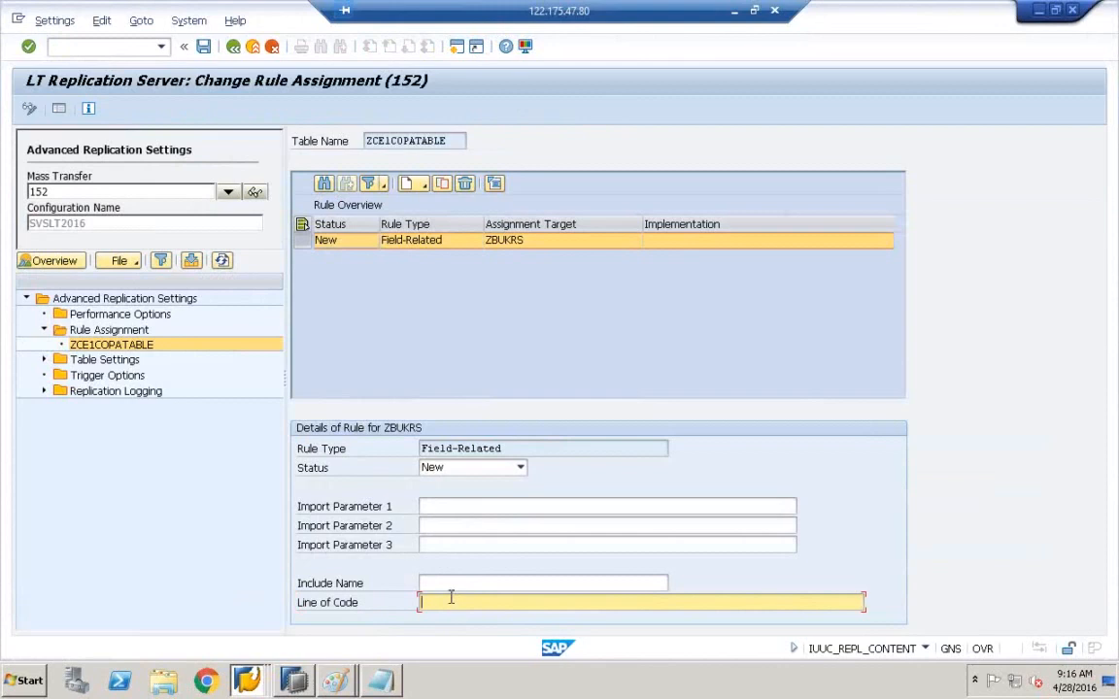
left_click(450, 584)
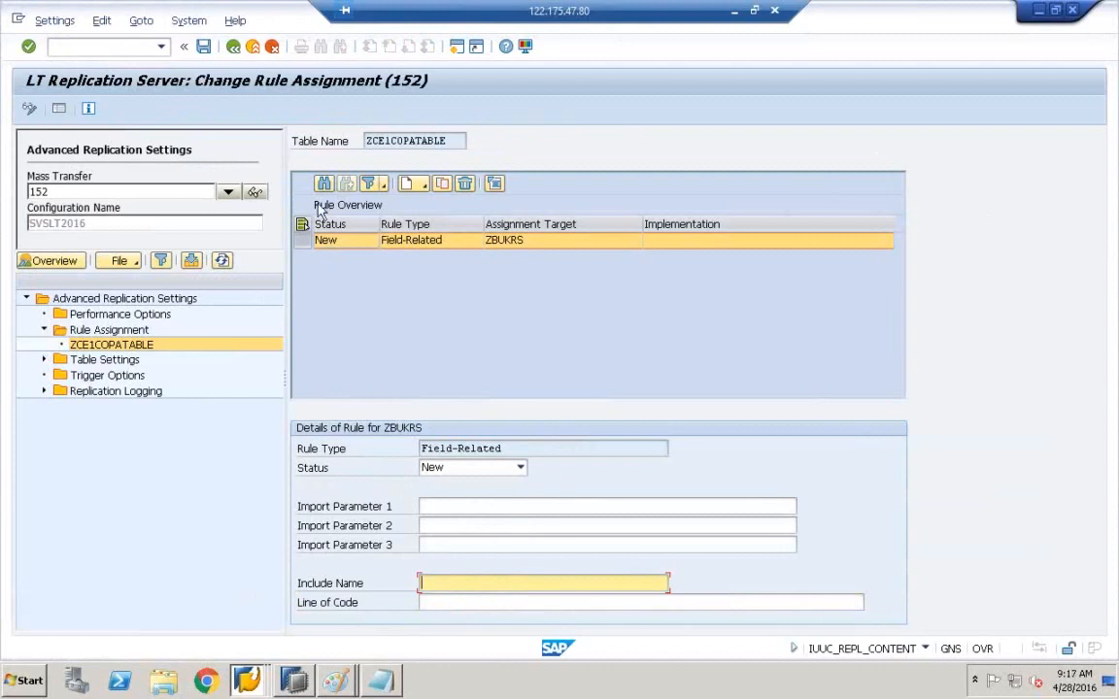
- Save the ZCE1COPATABLE rule assignment on exit and return to its Data Browser window
left_click(233, 46)
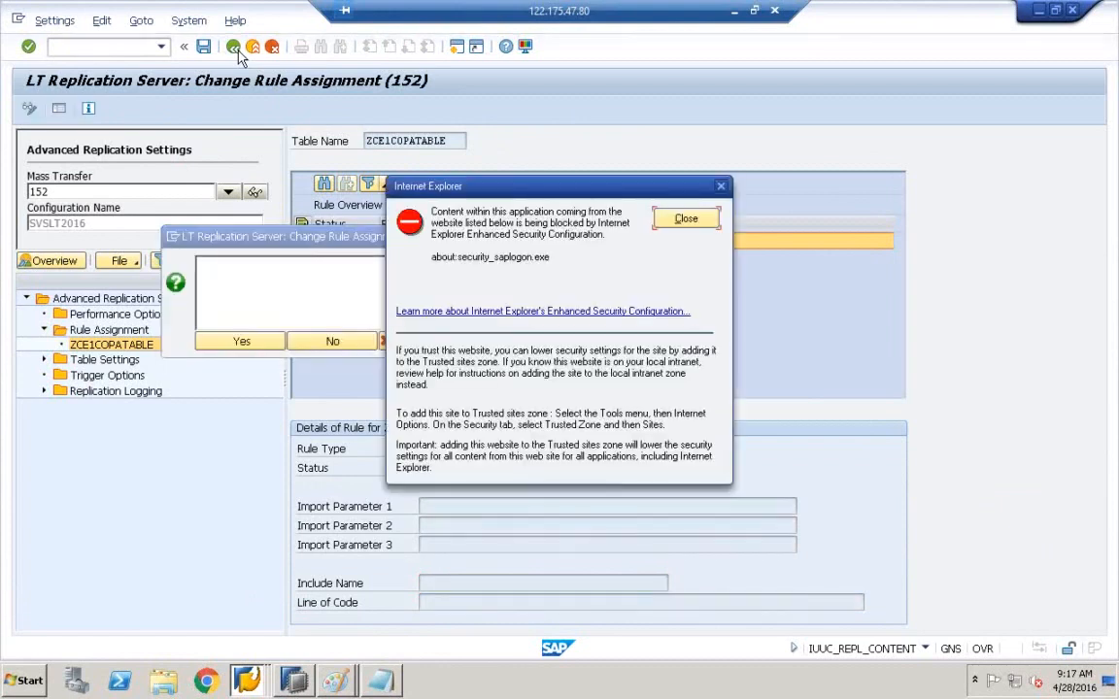
left_click(686, 219)
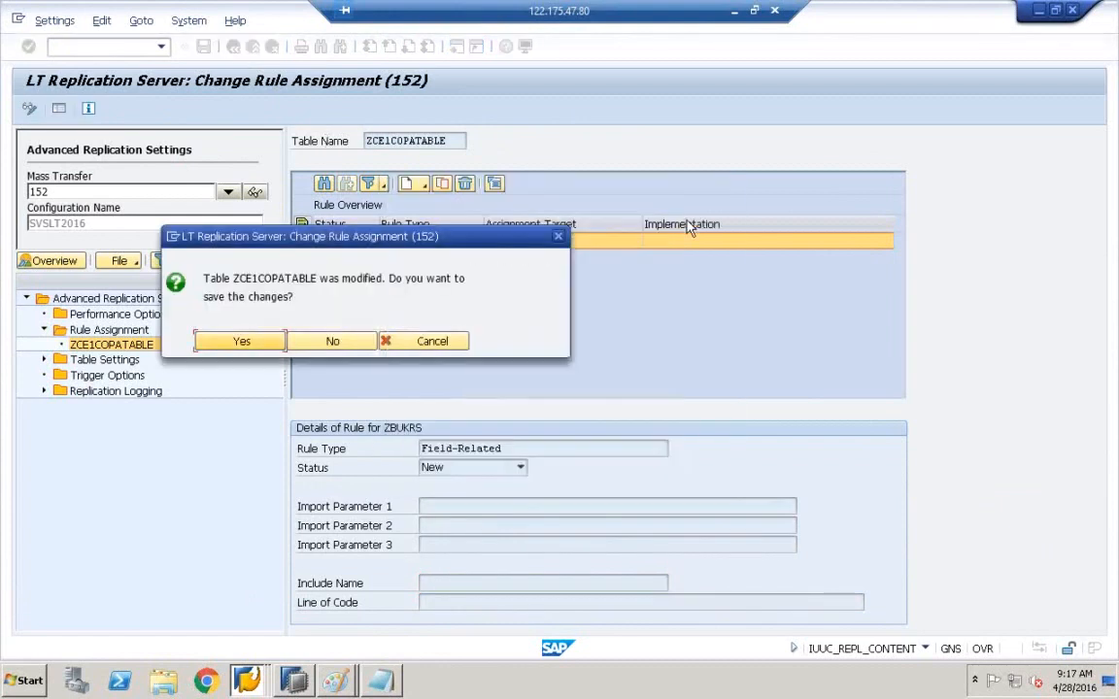
left_click(251, 341)
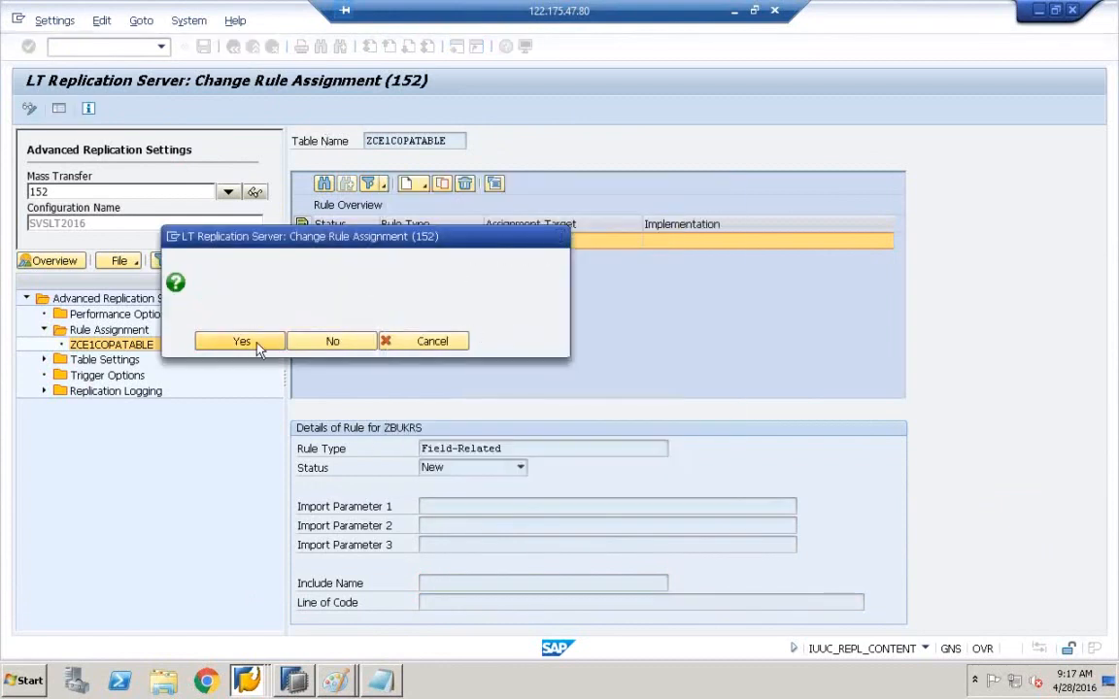
left_click(246, 680)
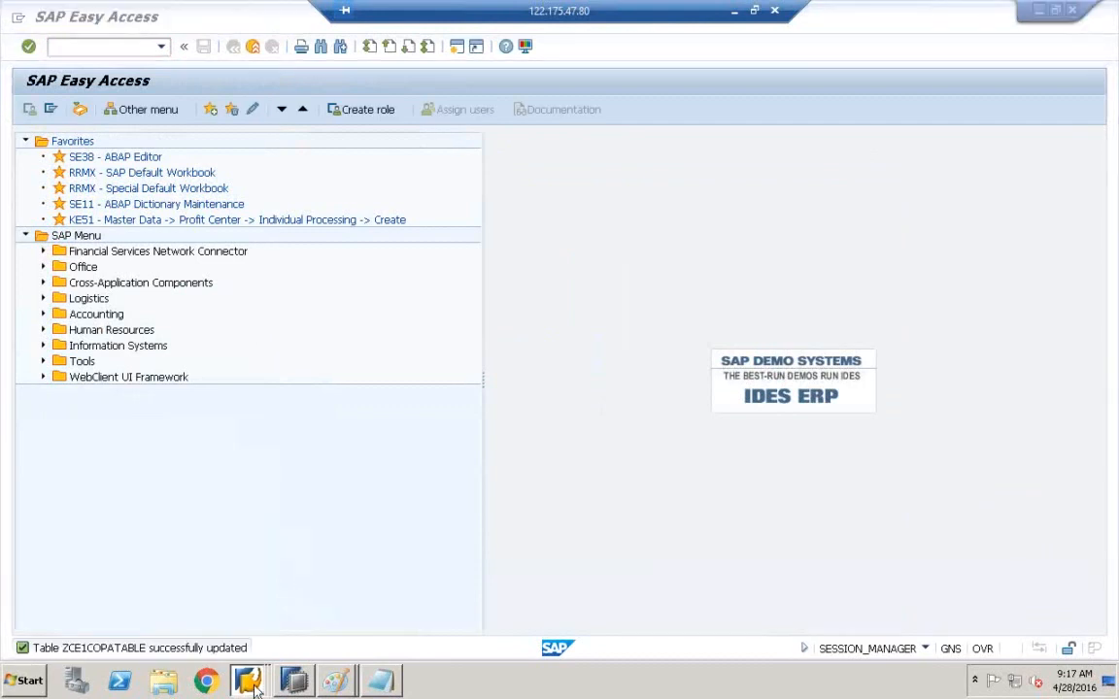
left_click(275, 550)
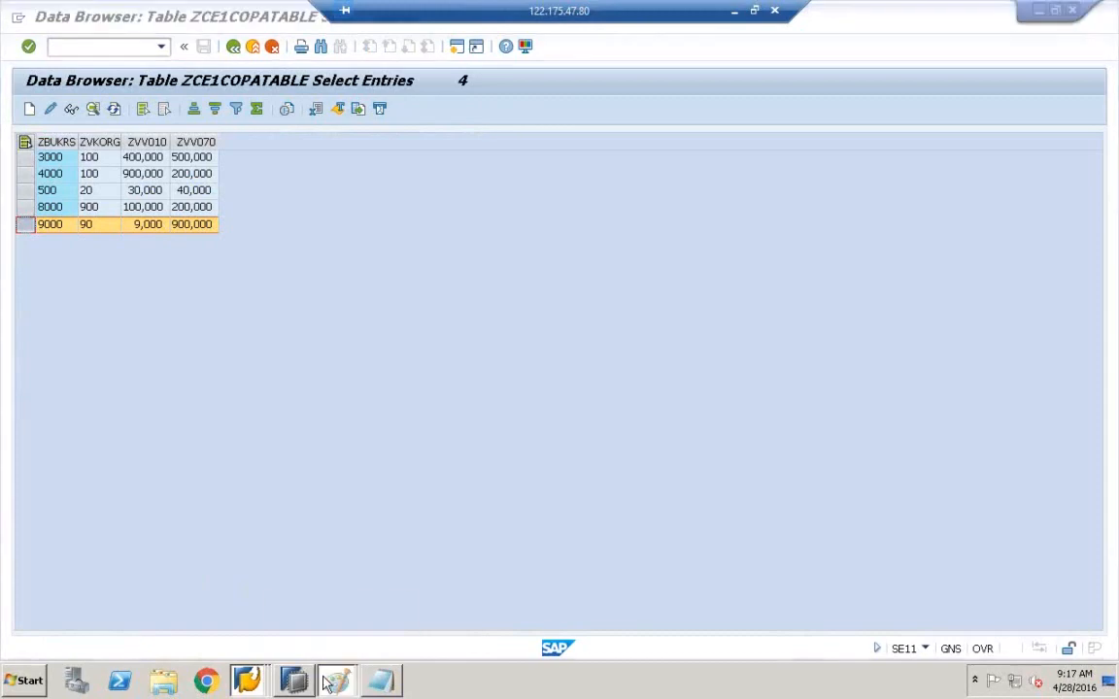
- In Paint's SLT diagram, circle the contents of the SLT box with the pencil
left_click(333, 645)
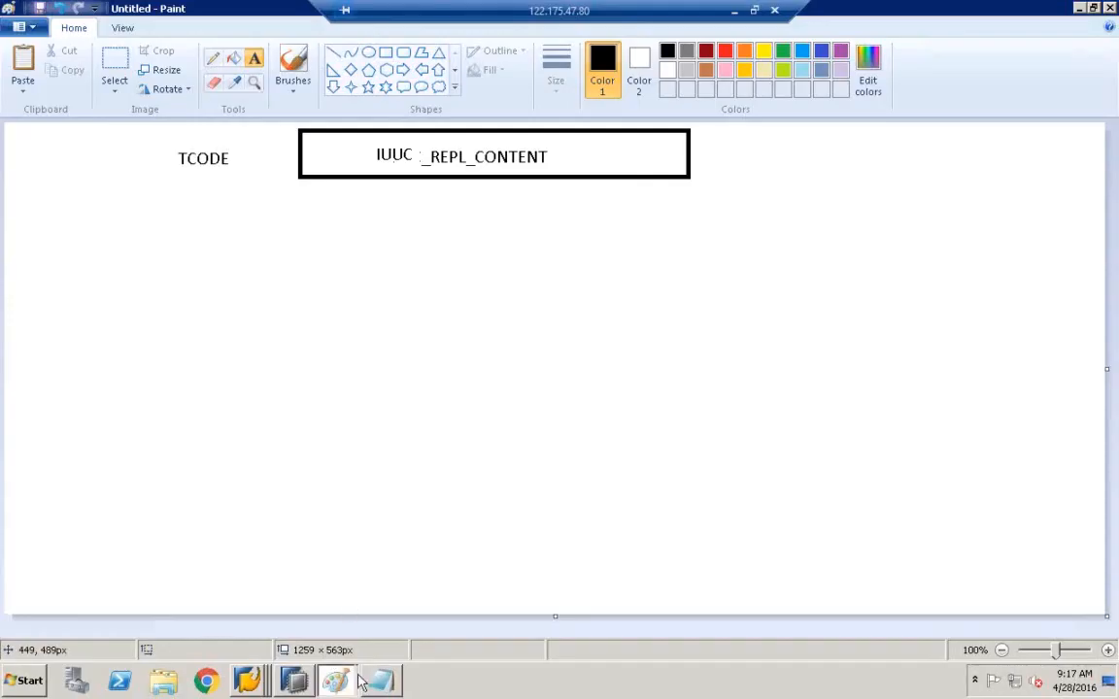
left_click(337, 624)
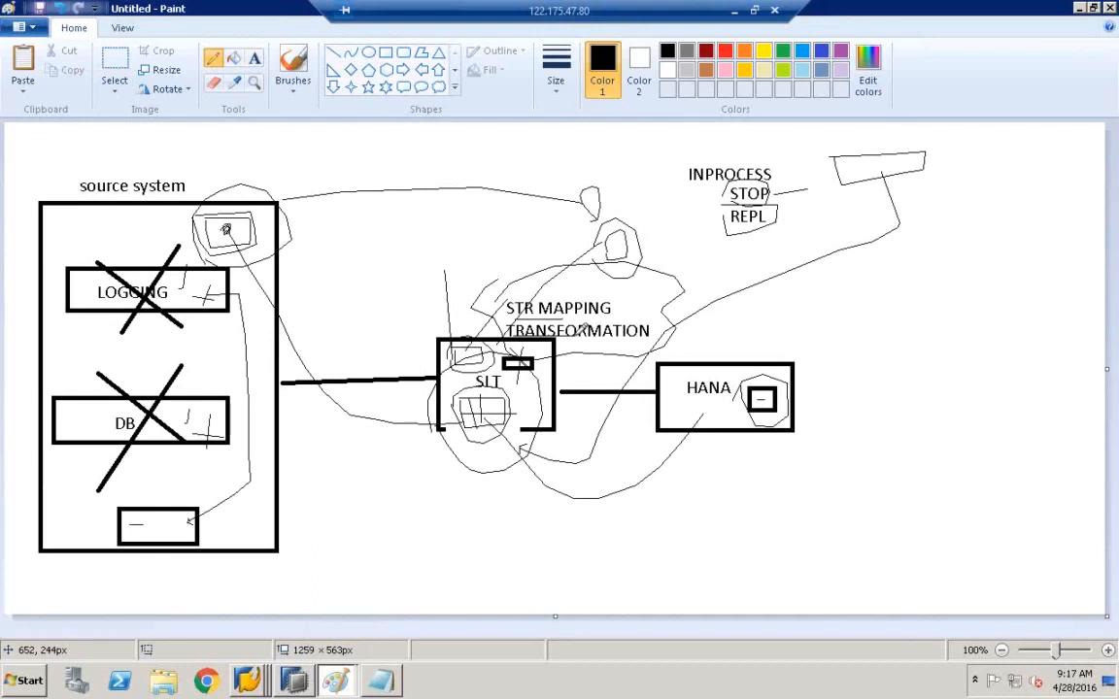
mouse_move(446, 398)
left_mouse_down()
mouse_move(525, 374)
mouse_move(490, 442)
mouse_move(444, 396)
left_mouse_up()
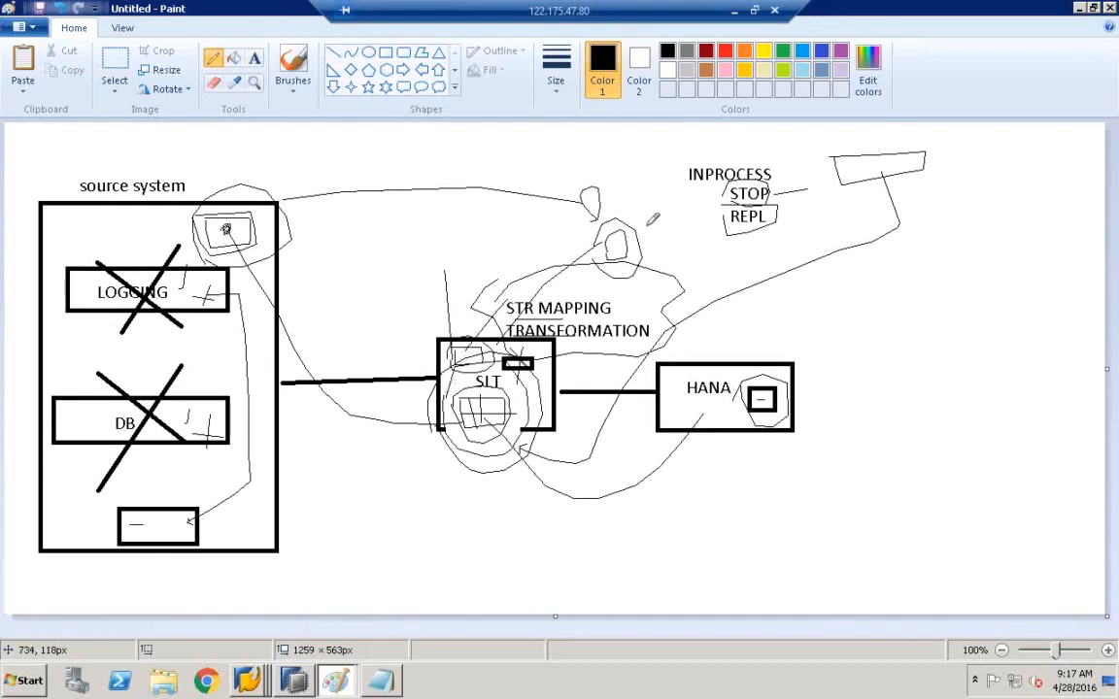
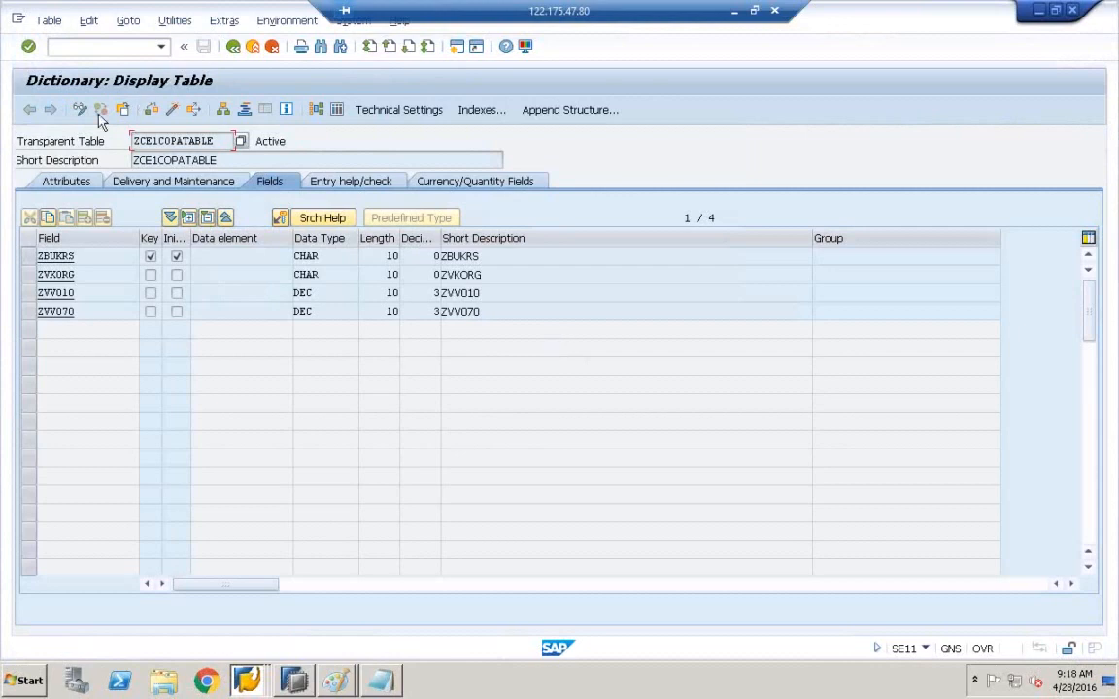
- In change mode, add field ZVV080 to ZCE1COPATABLE as predefined type DEC, length 10
left_click(81, 112)
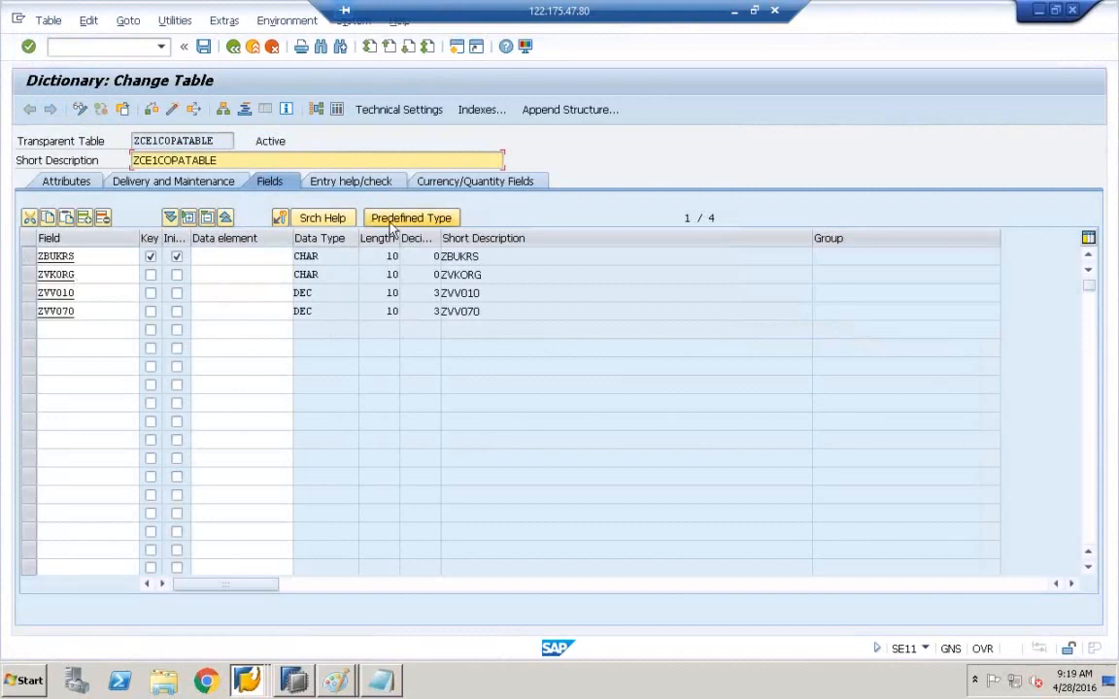
left_click(87, 329)
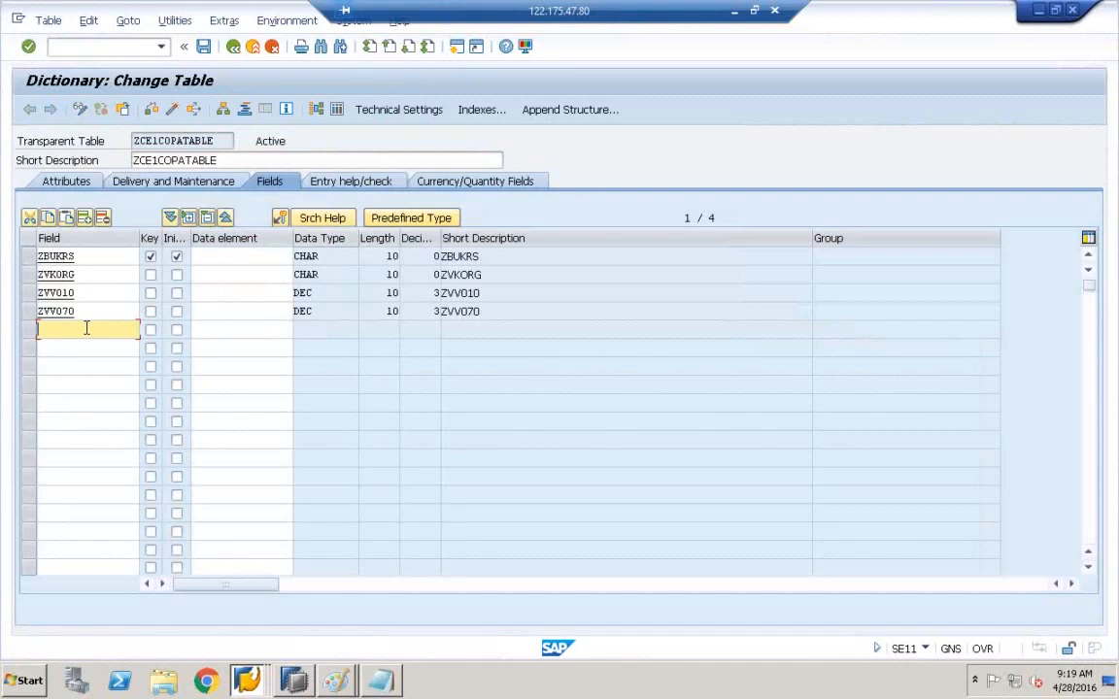
type("ZVV080")
left_click(394, 219)
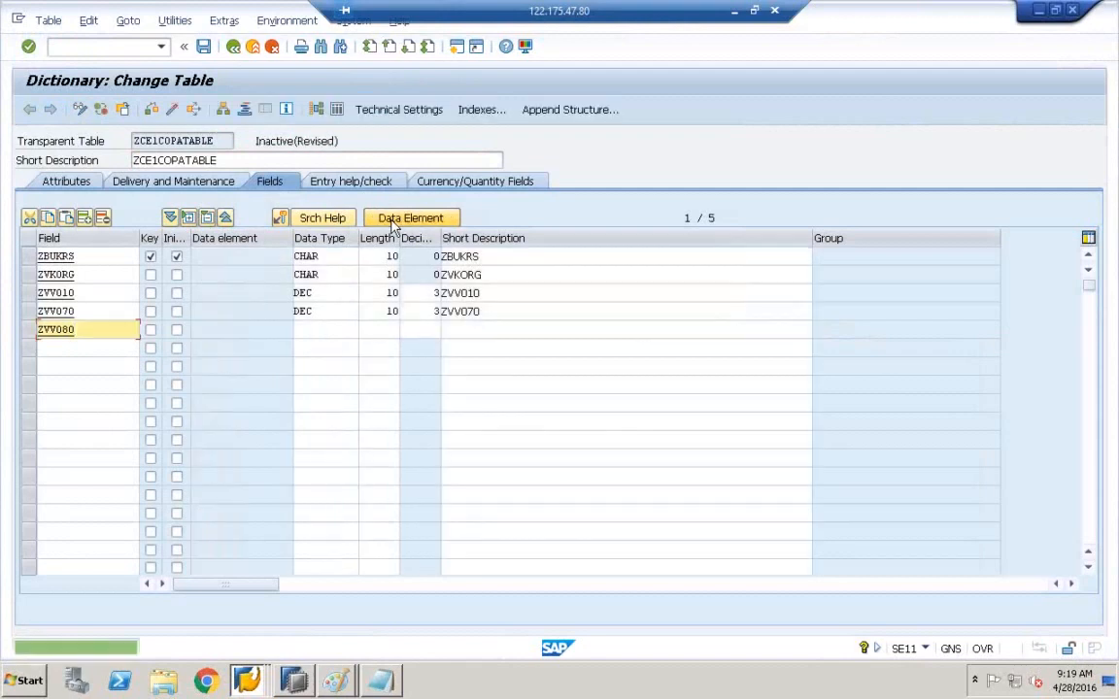
left_click(318, 328)
type("D")
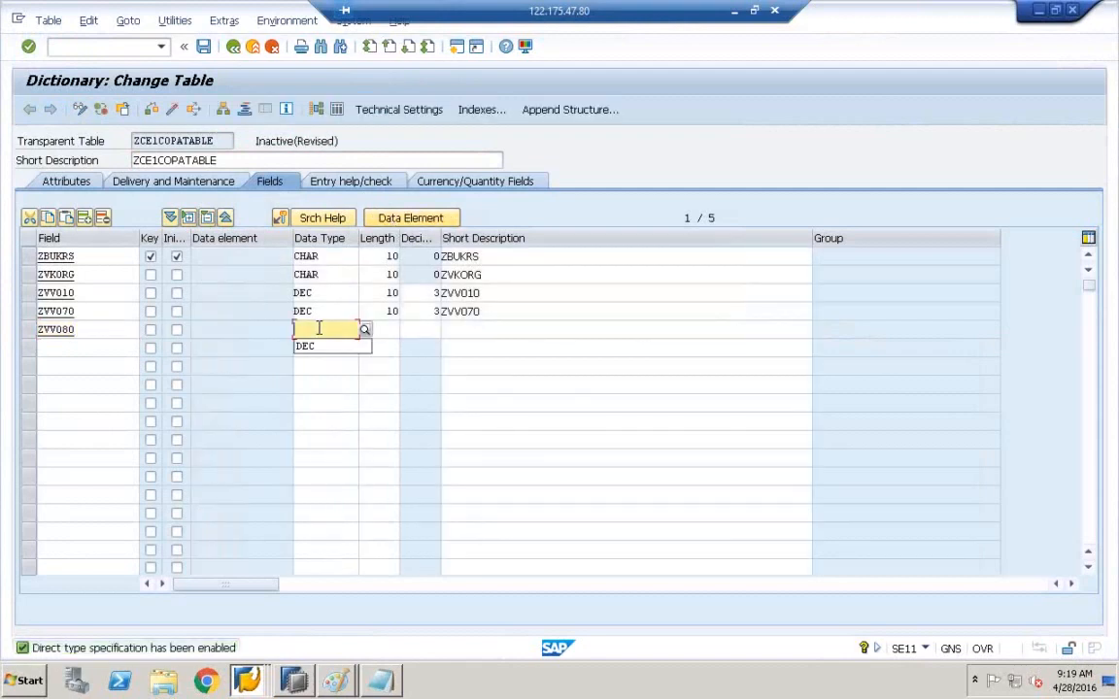
left_click(330, 344)
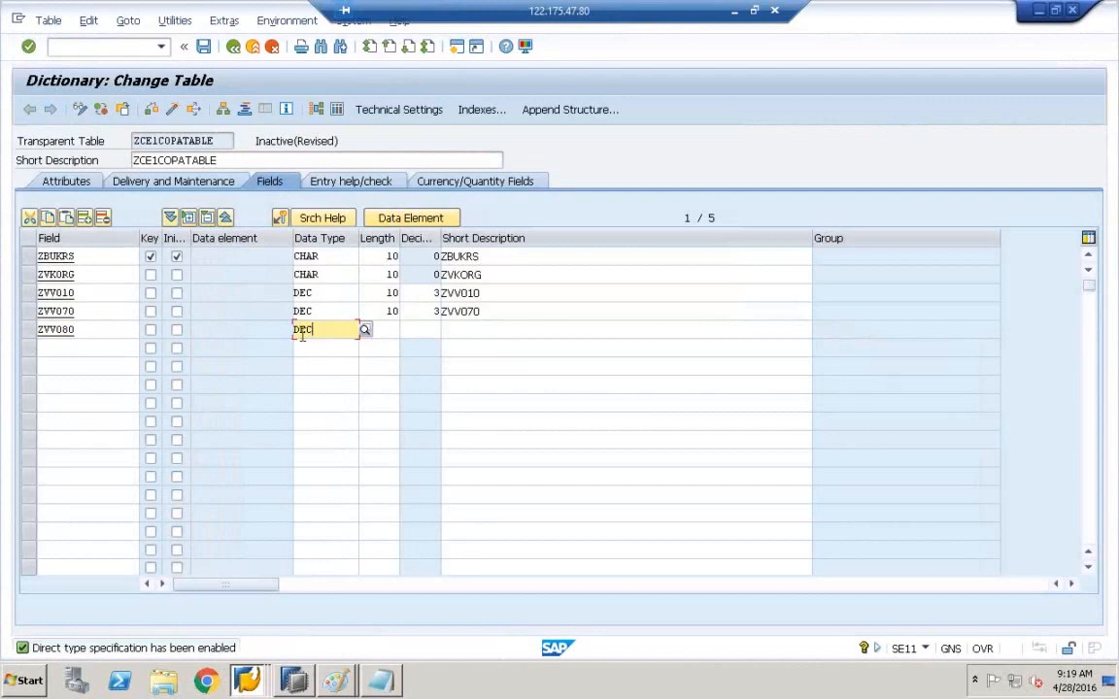
left_click(393, 332)
type("10")
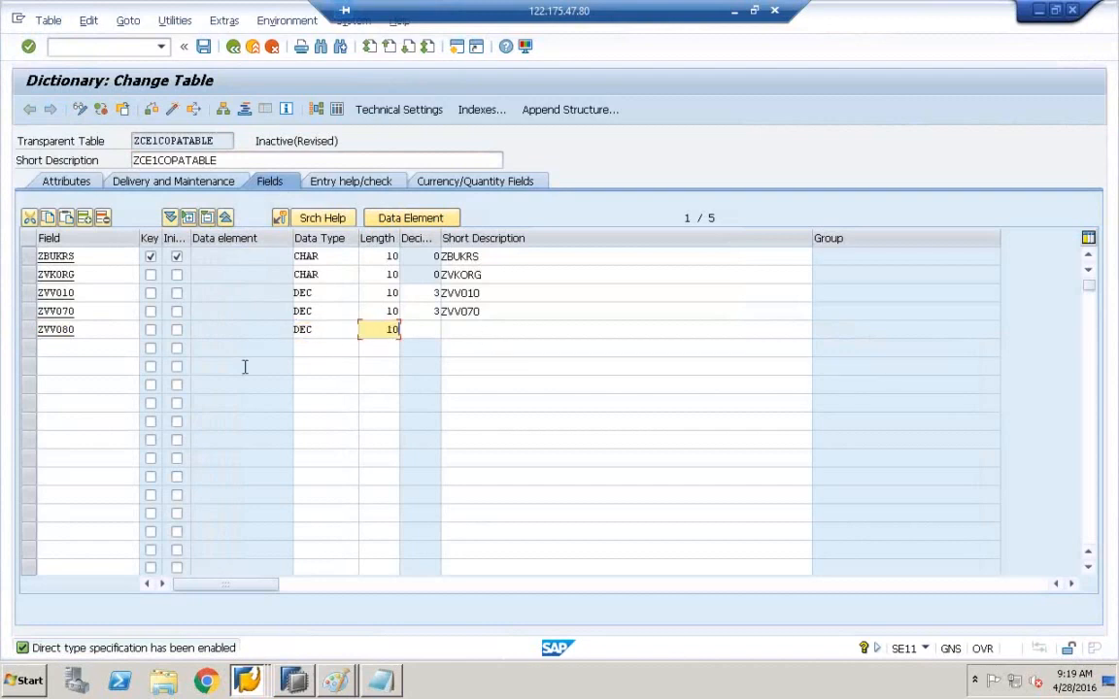
- Copy the name ZVV080 into the field's Short Description
left_click(105, 333)
left_click_drag(104, 332, 23, 330)
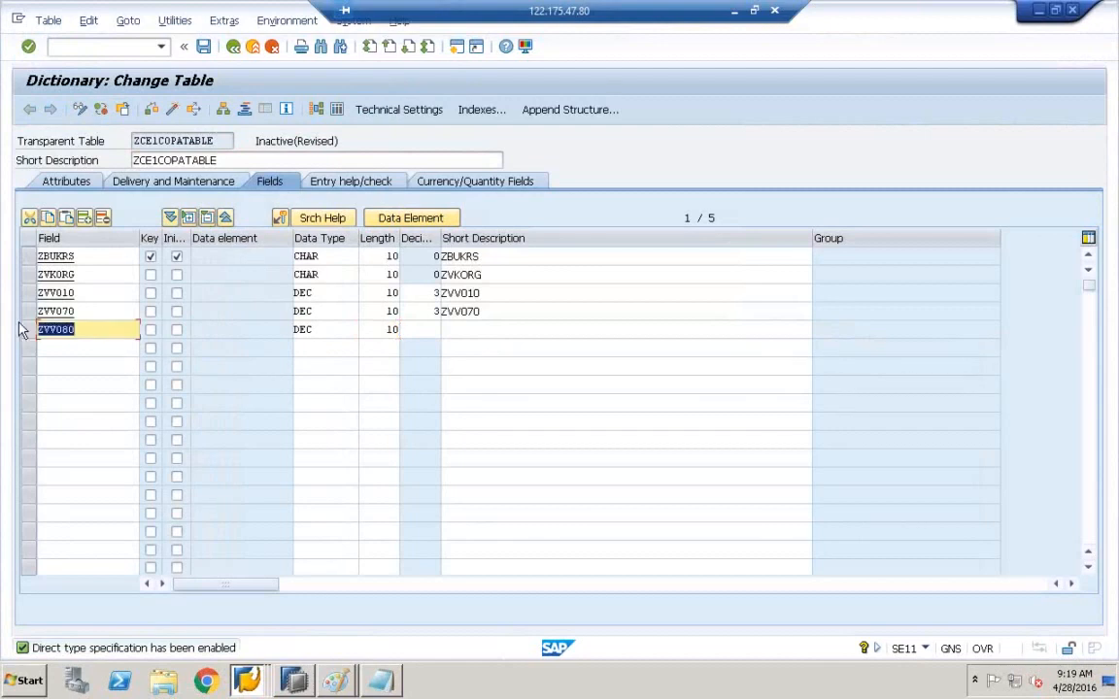
key("ctrl+c")
left_click(512, 344)
left_click(503, 328)
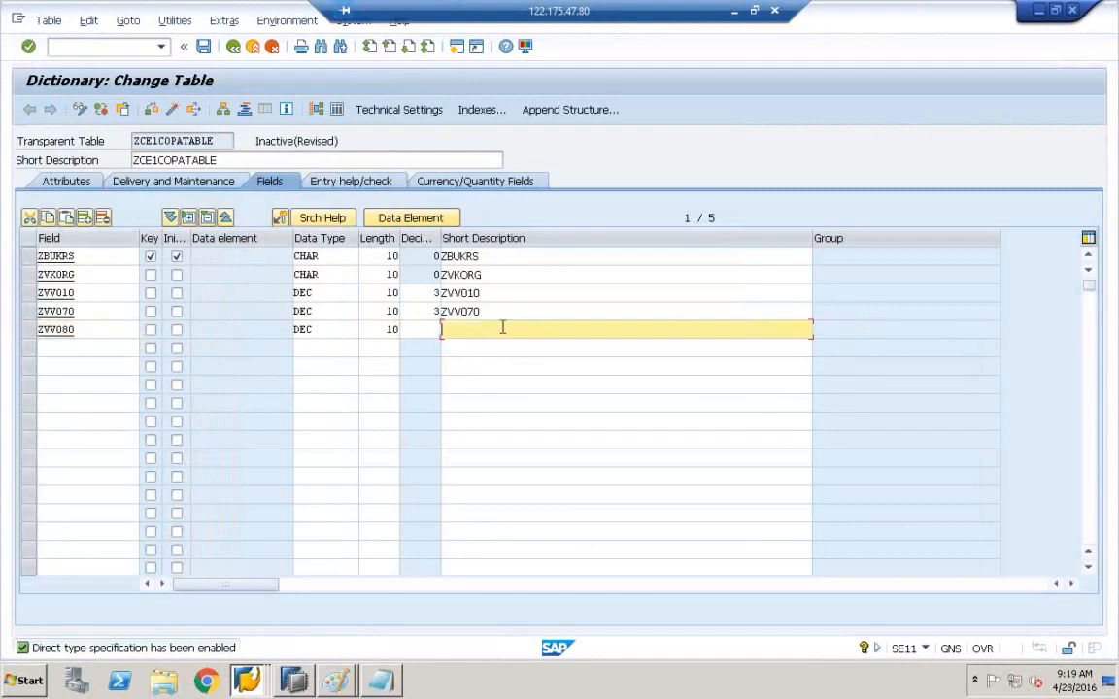
key("ctrl+v")
- Save ZCE1COPATABLE, acknowledge the client-specific notice, and activate the table
left_click(210, 56)
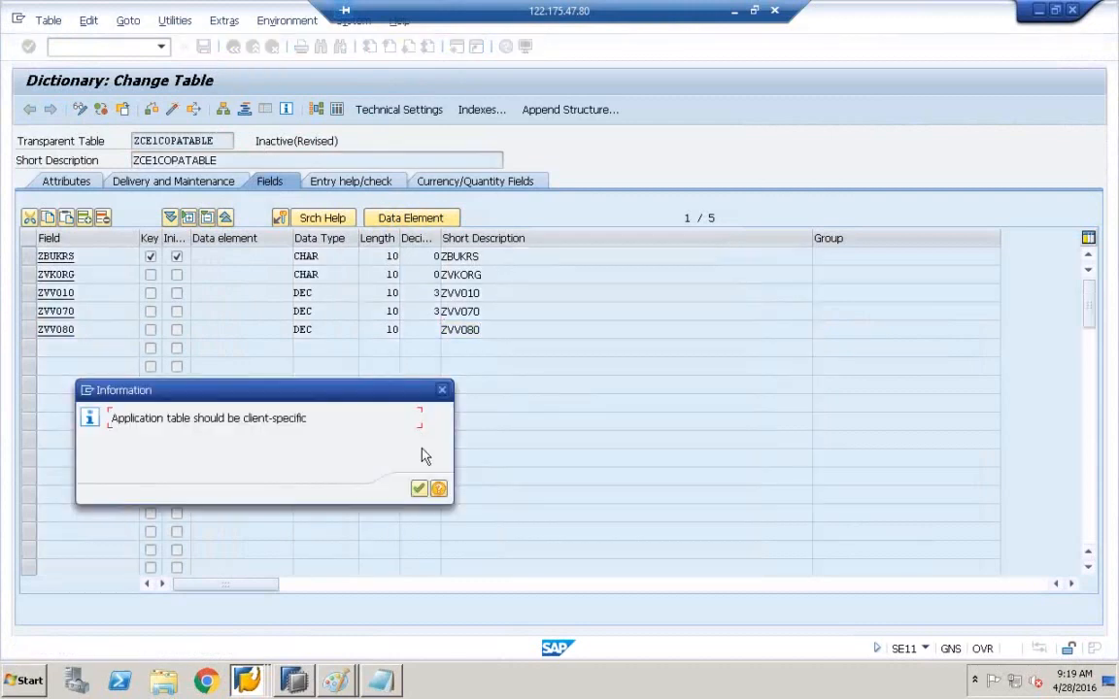
left_click(419, 488)
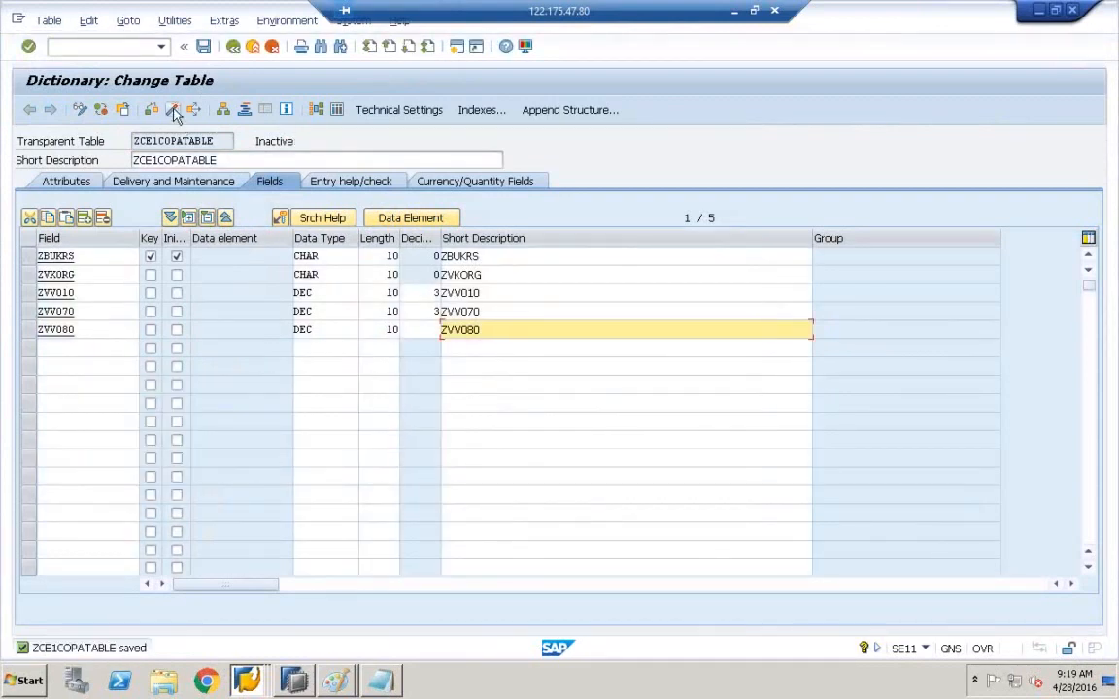
left_click(173, 111)
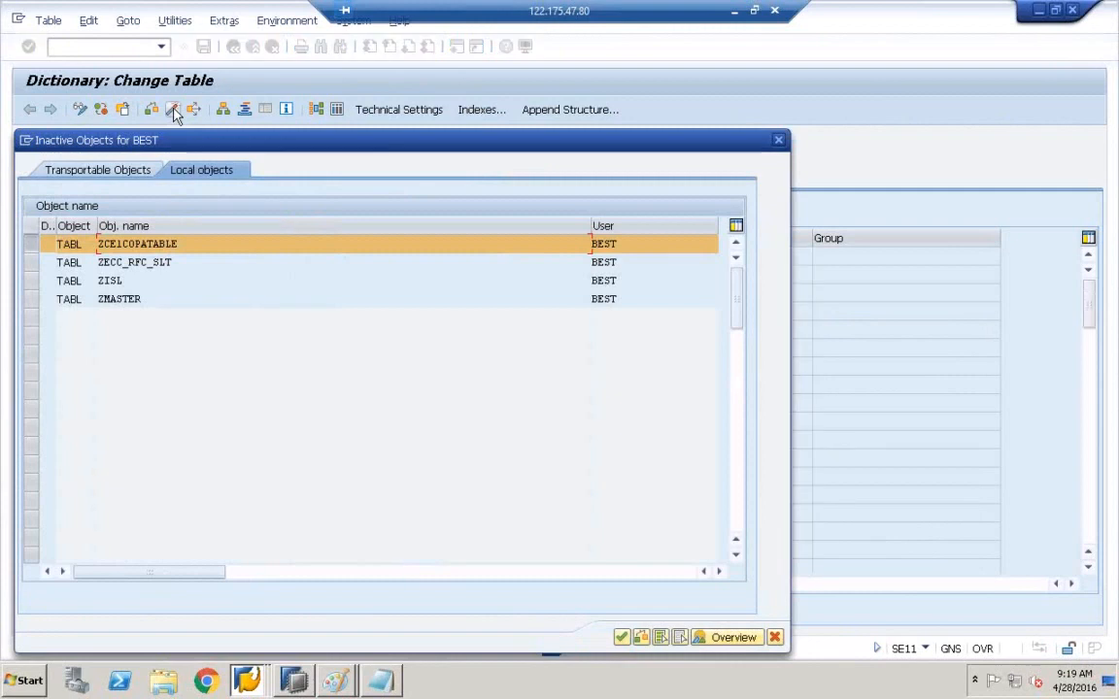
left_click(622, 638)
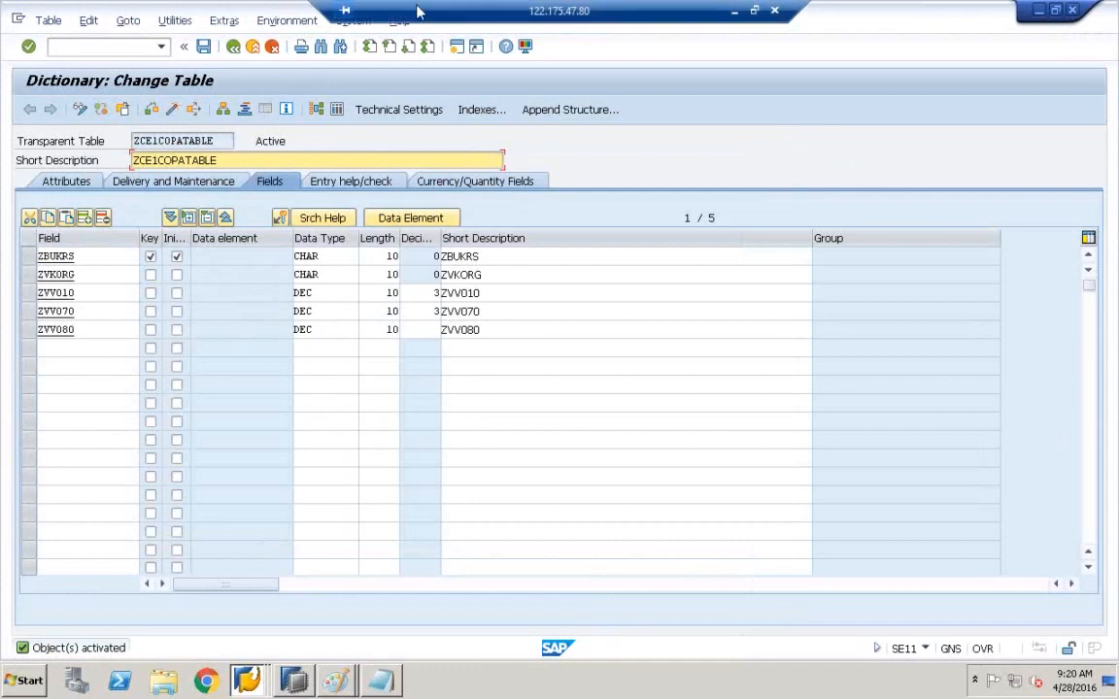
left_click(223, 22)
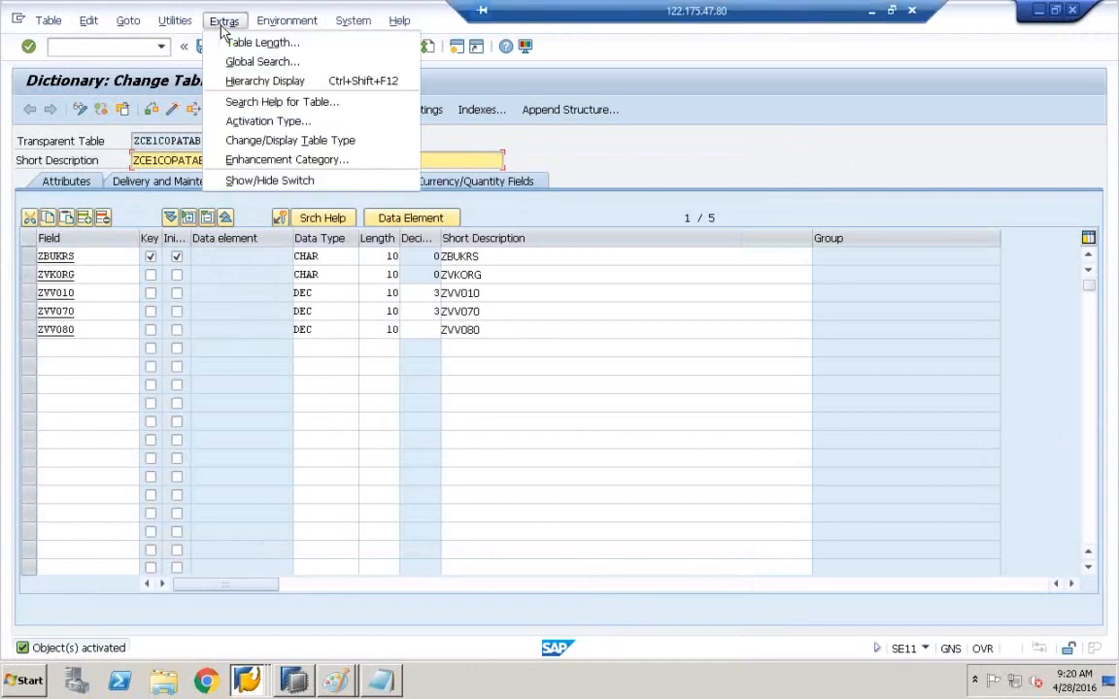
mouse_move(181, 31)
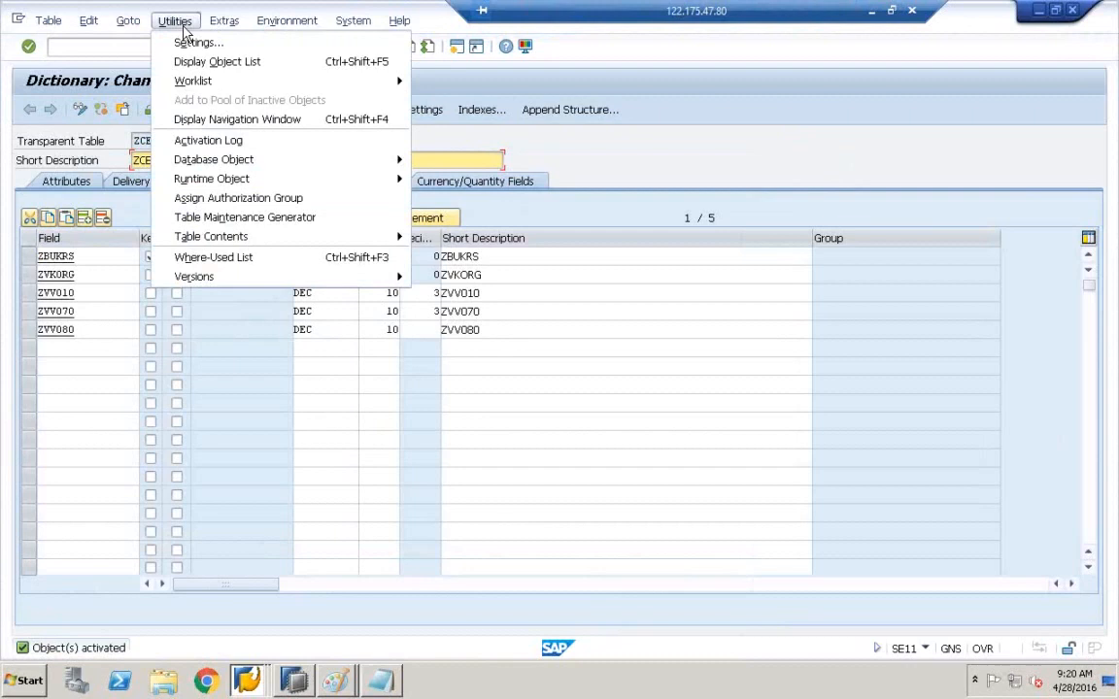
mouse_move(286, 20)
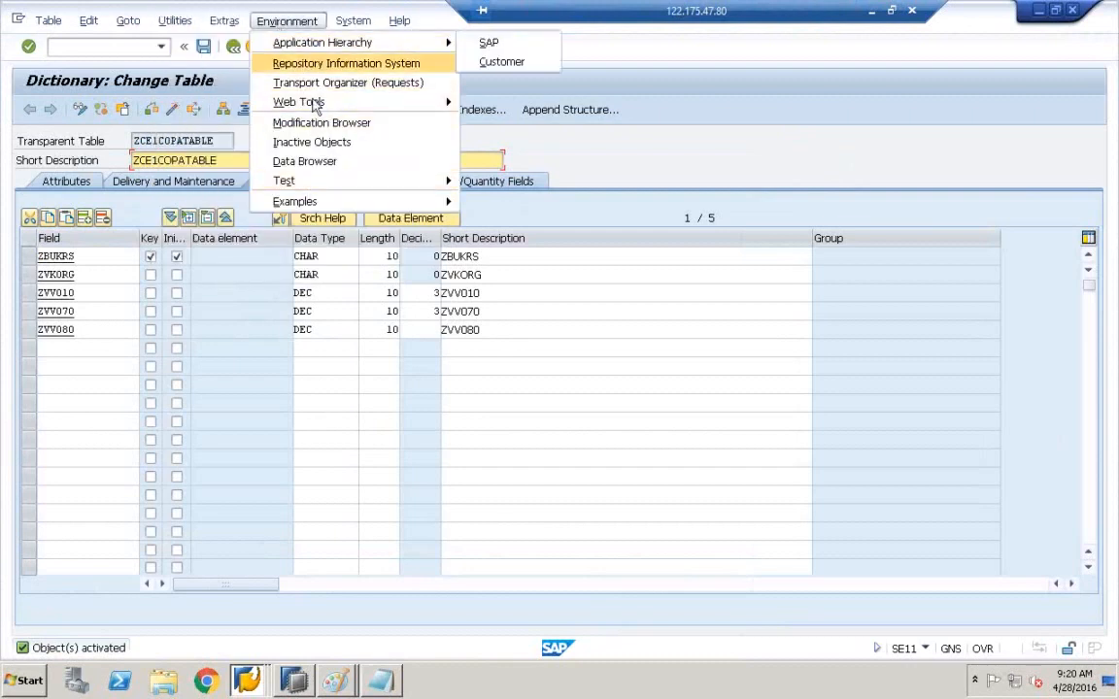
mouse_move(352, 23)
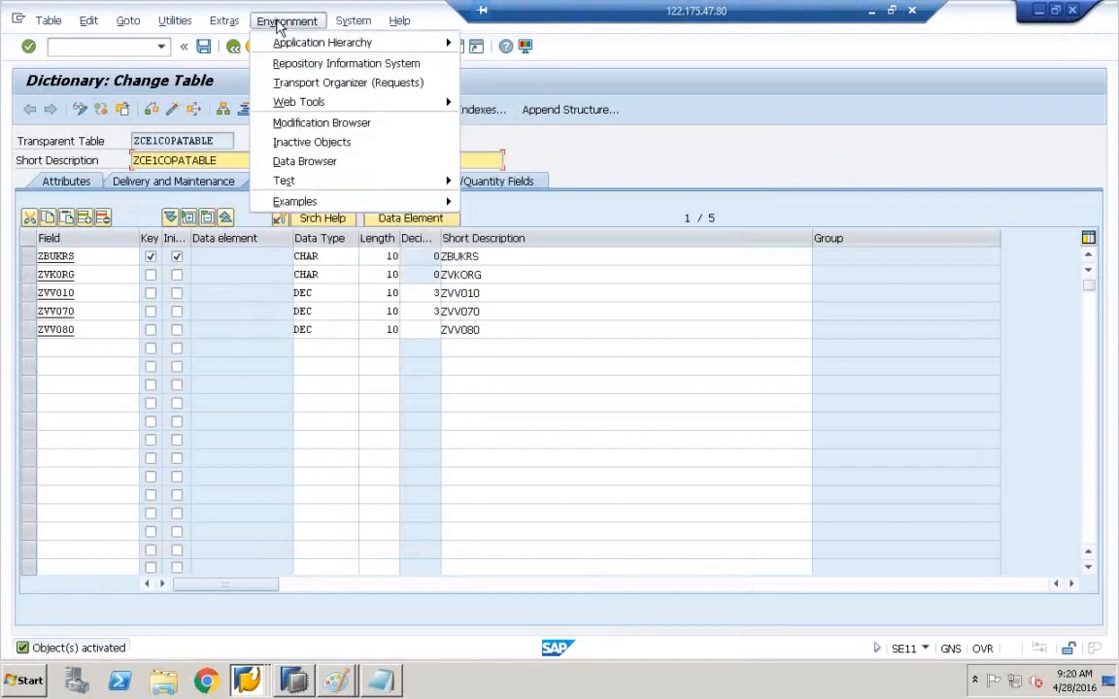
mouse_move(222, 23)
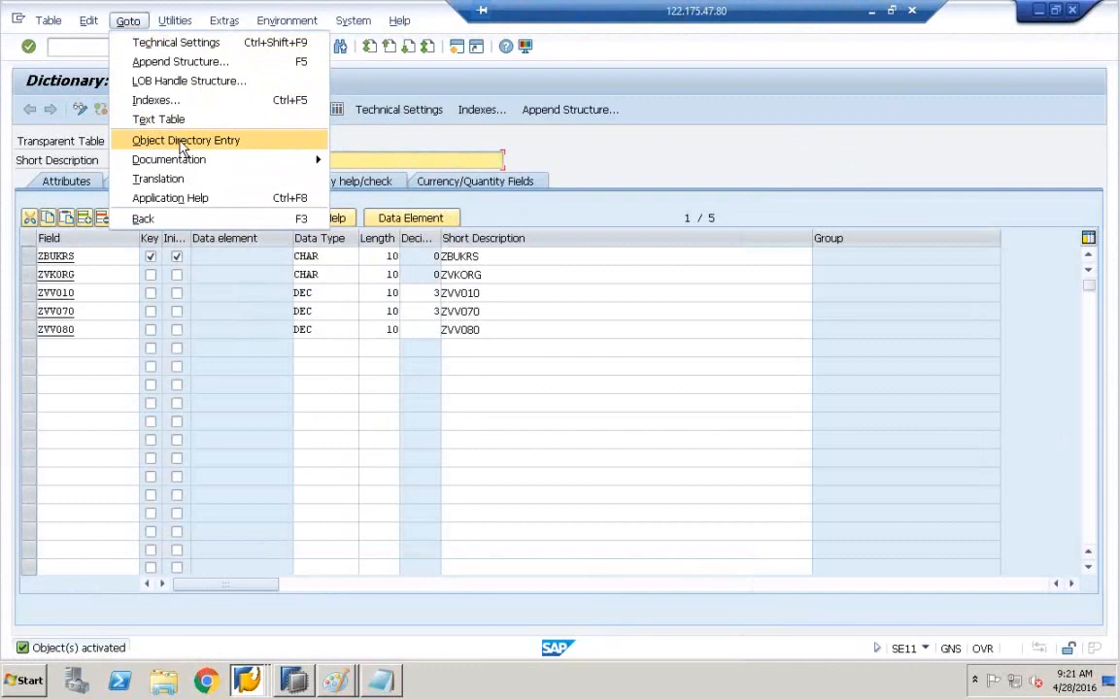
left_click(183, 142)
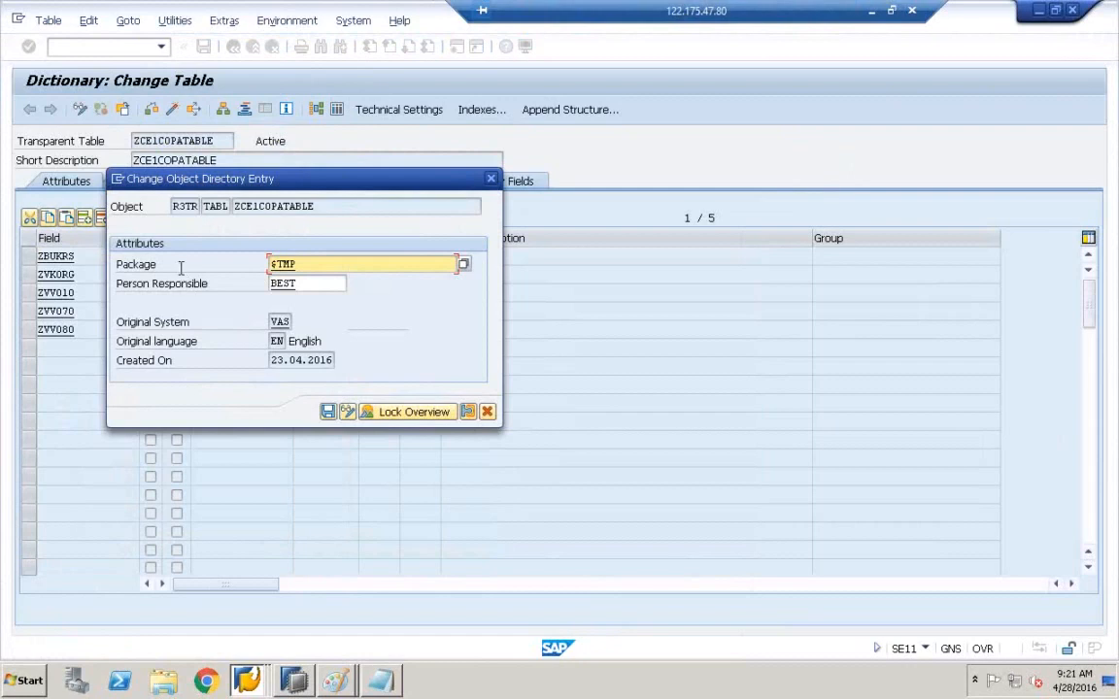
left_click_drag(310, 262, 247, 263)
left_click(318, 264)
left_click_drag(271, 178, 422, 294)
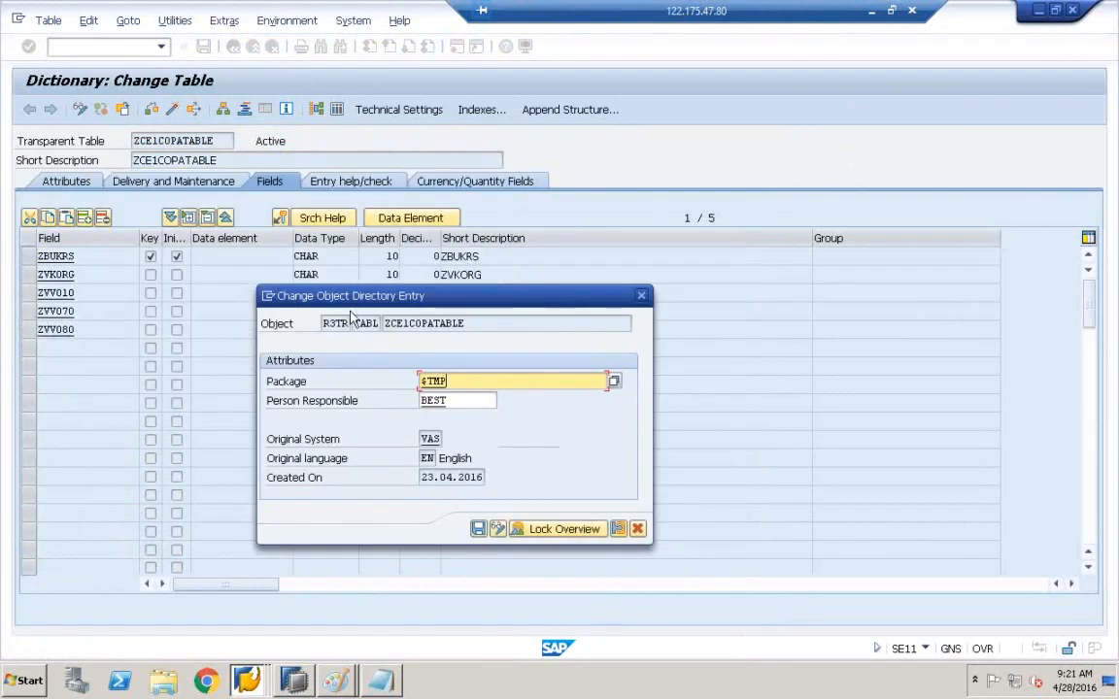
left_click_drag(320, 295, 259, 411)
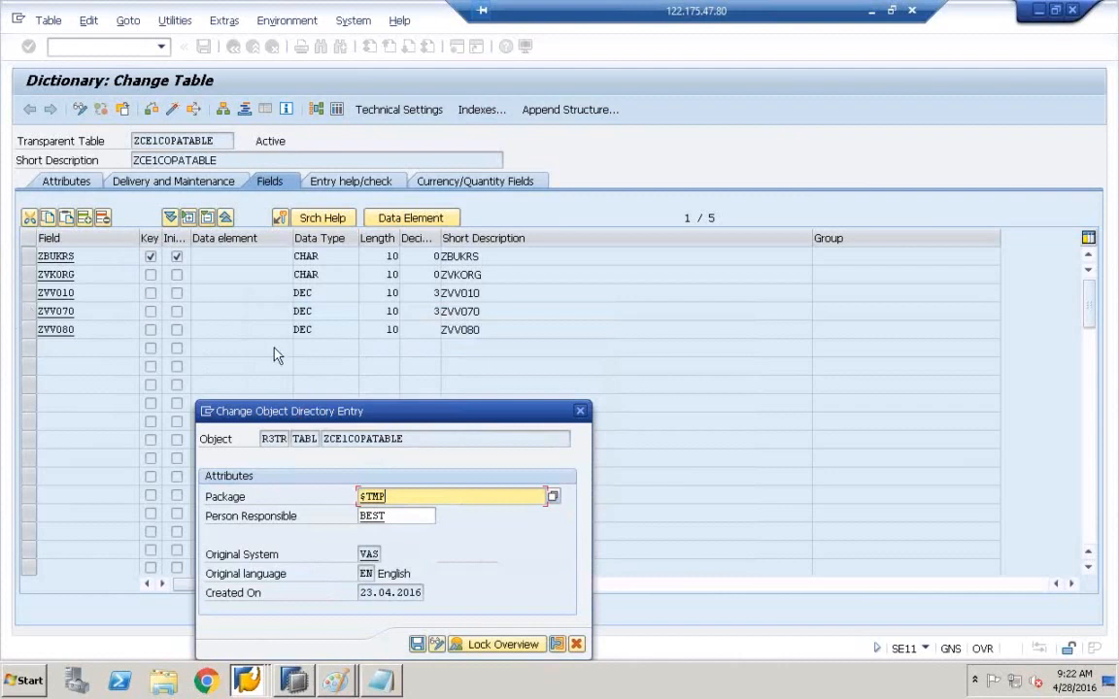
left_click_drag(298, 411, 375, 247)
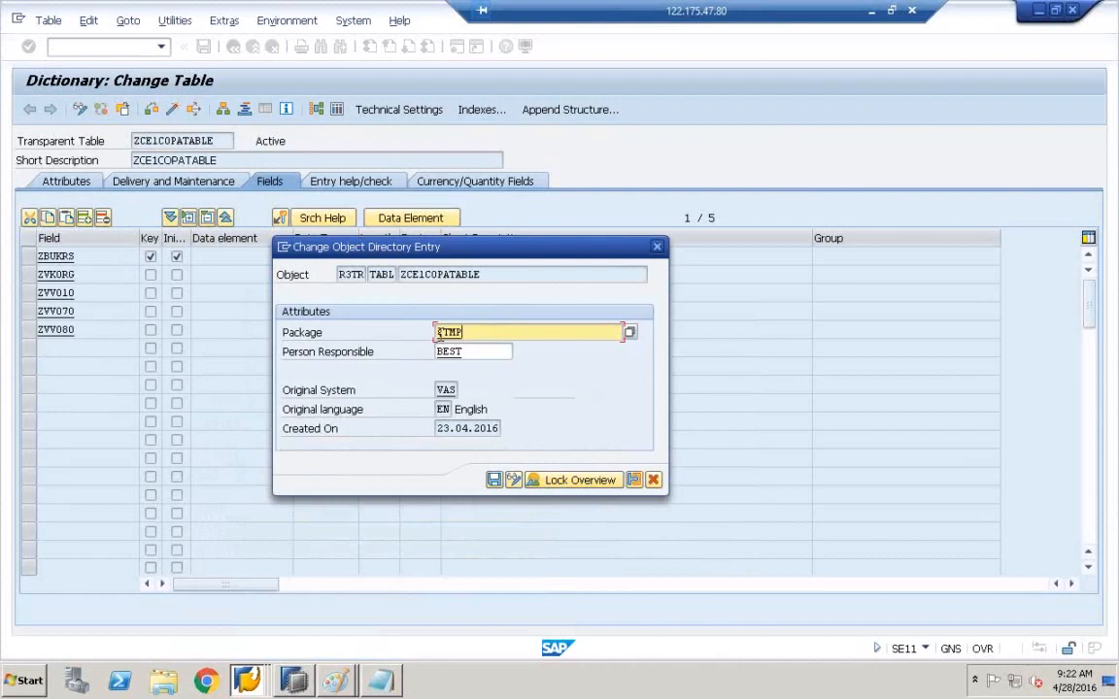
left_click(658, 249)
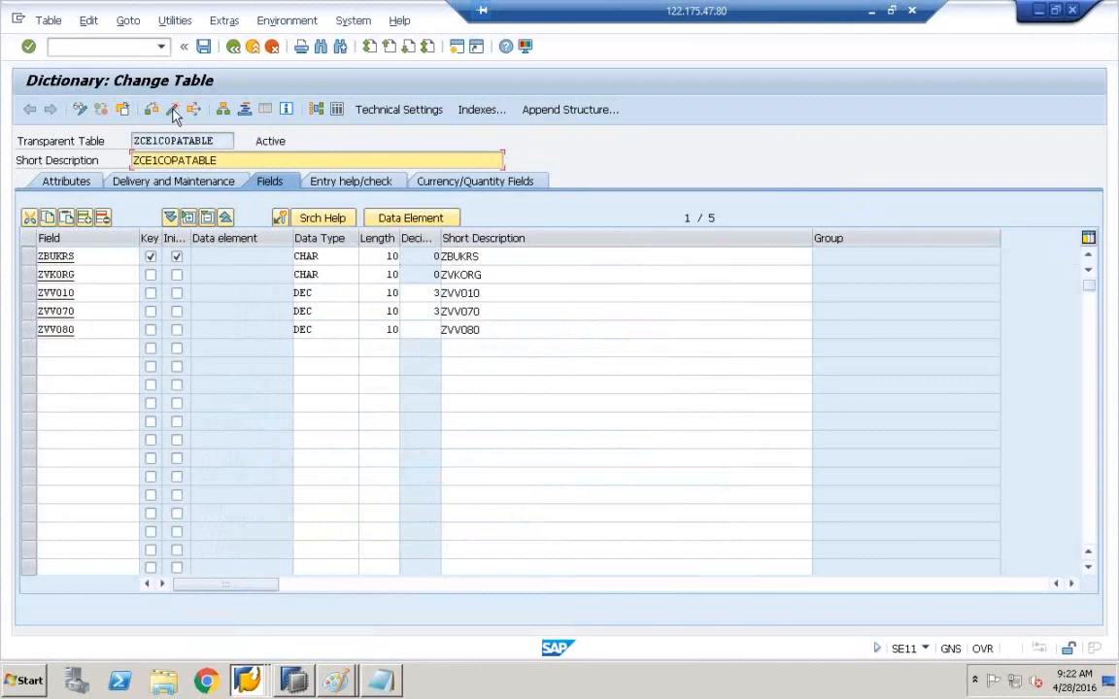
- Return ZCE1COPATABLE to display mode and open its Data Browser selection screen
left_click(172, 110)
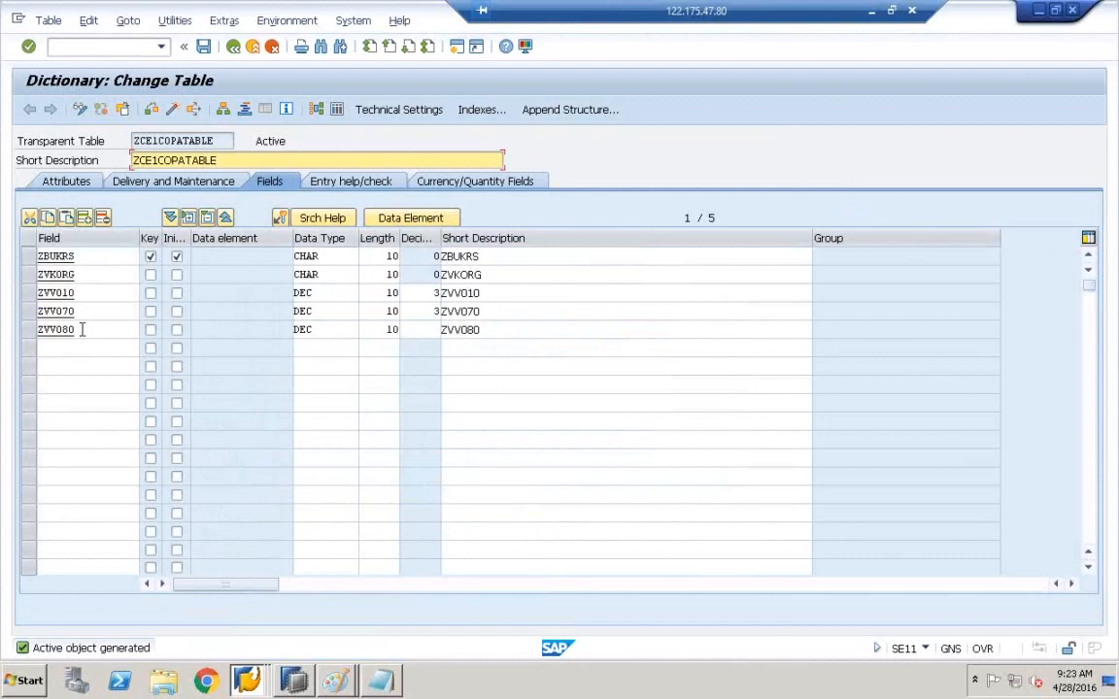
left_click(336, 110)
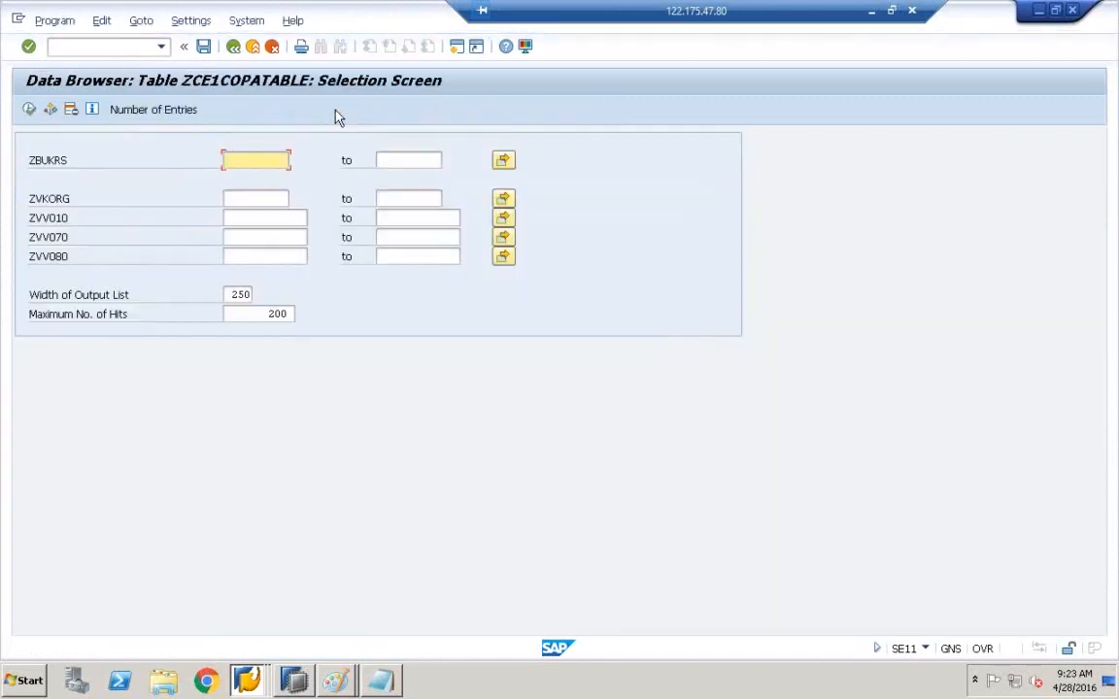
- List the table entries, set ZVV080 to 90000 in the ZBUKRS 9000 row, and save
left_click(30, 110)
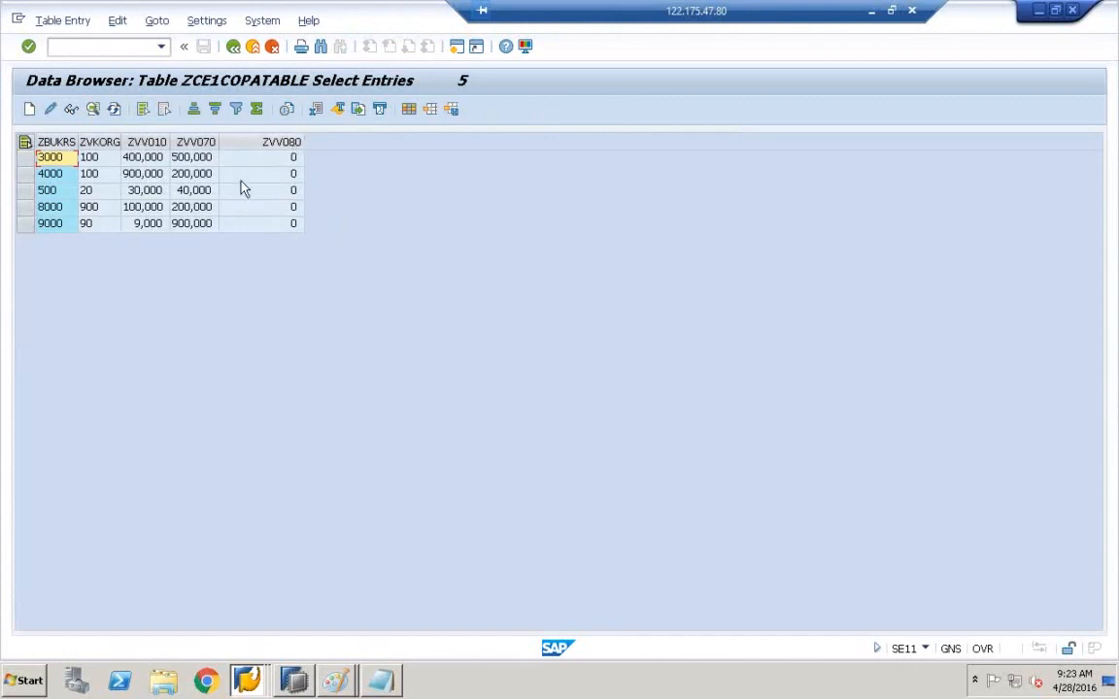
left_click(24, 225)
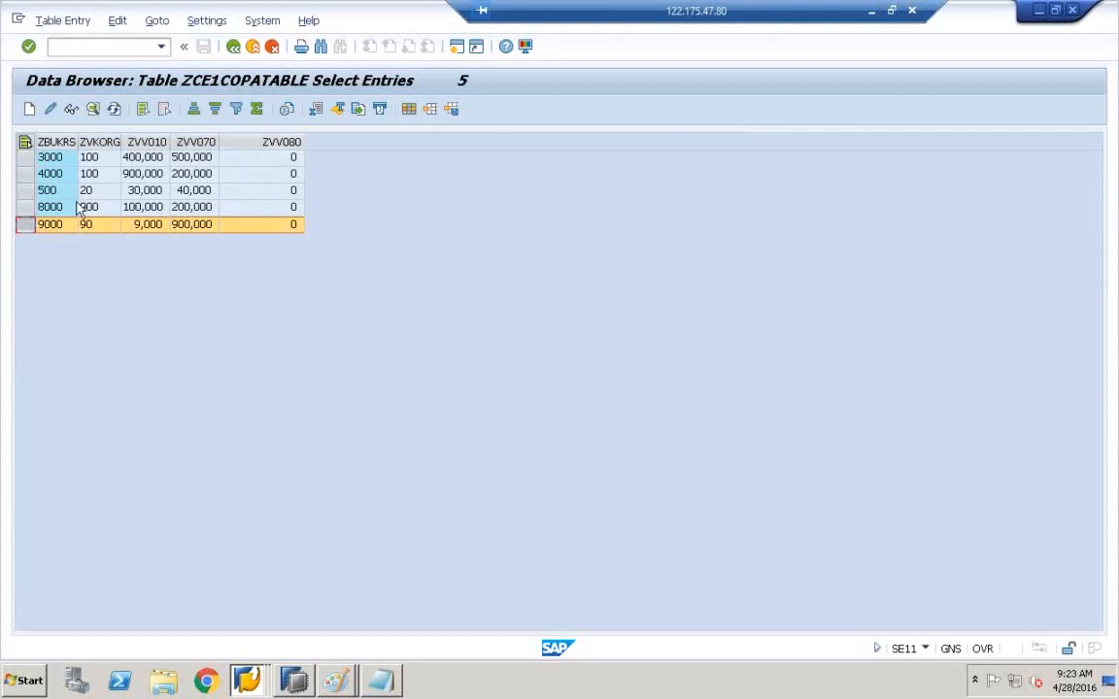
left_click(53, 112)
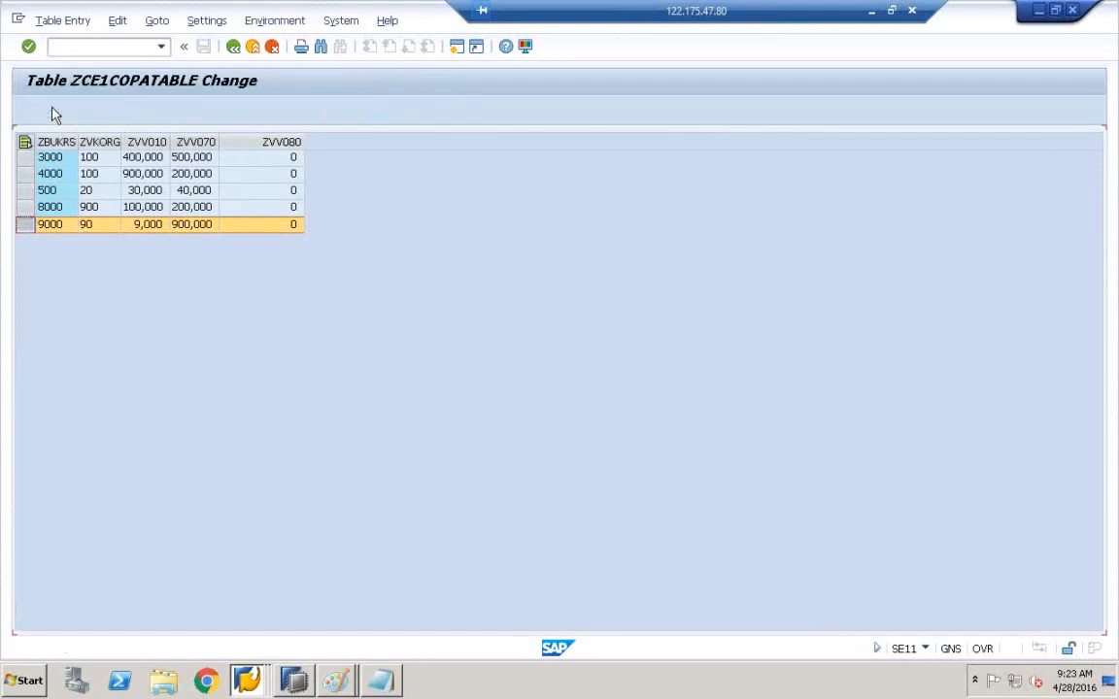
left_click(113, 237)
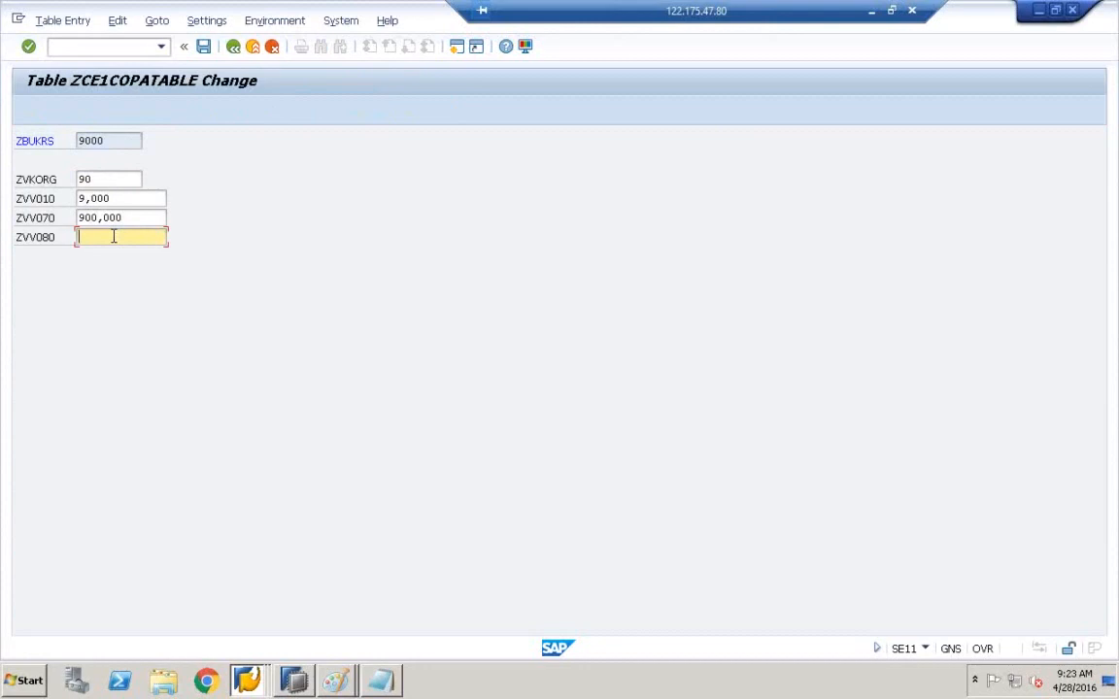
type("900000")
left_click(204, 48)
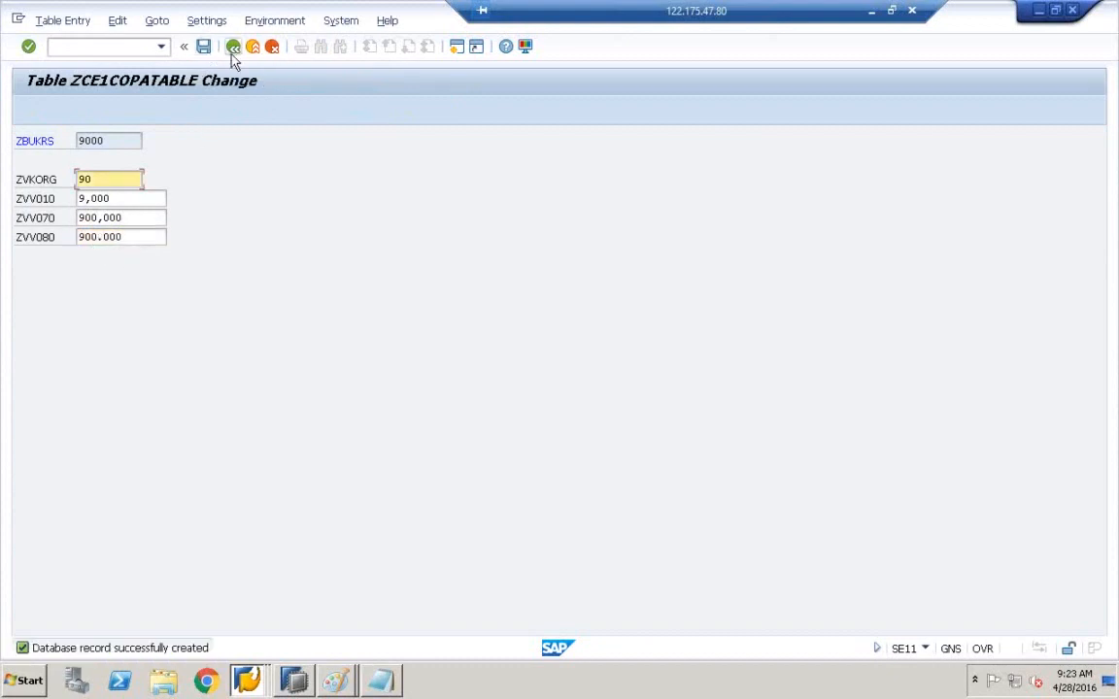
- Check the saved 900.000 value in row 9000, then switch to SAP HANA Studio
left_click(233, 56)
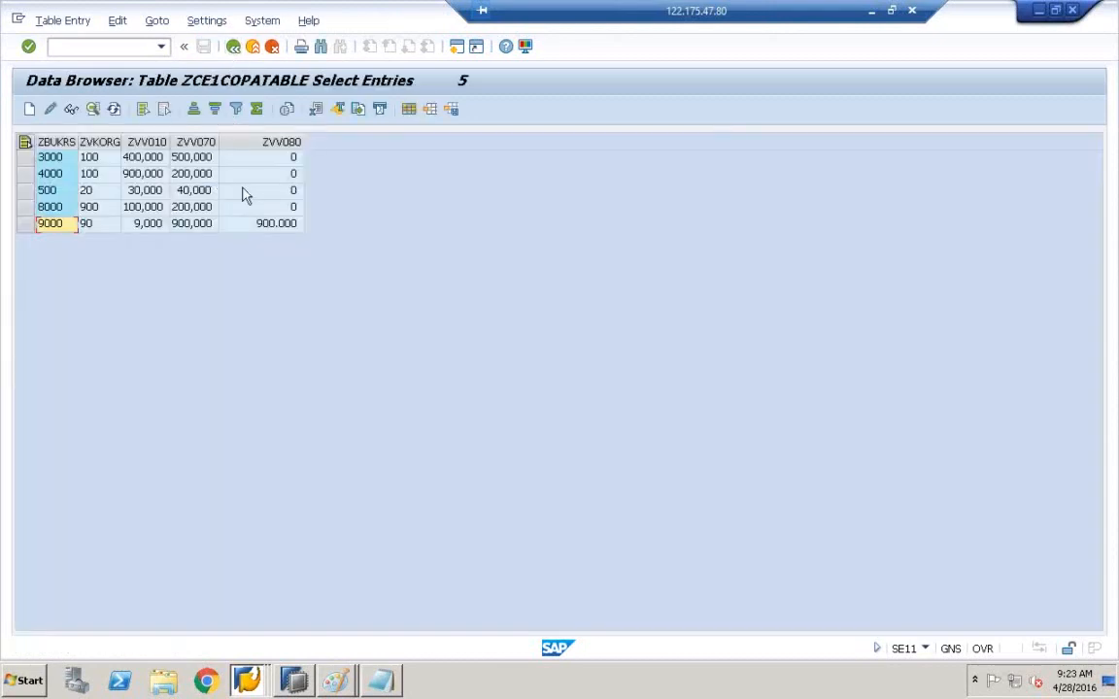
left_click(278, 230)
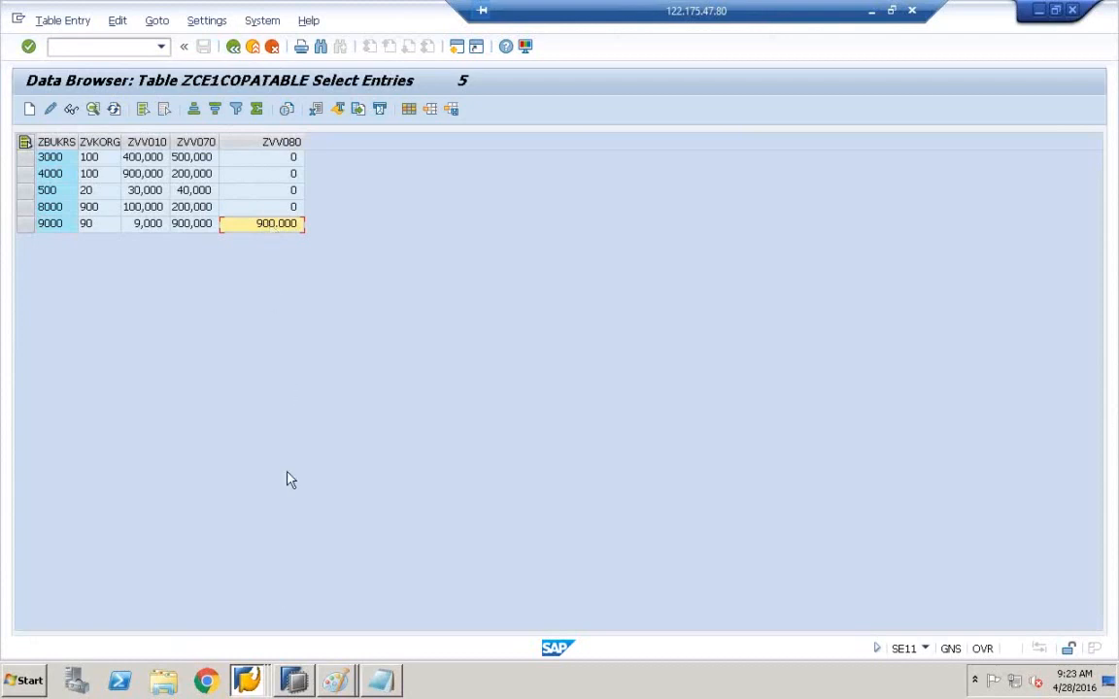
left_click(296, 681)
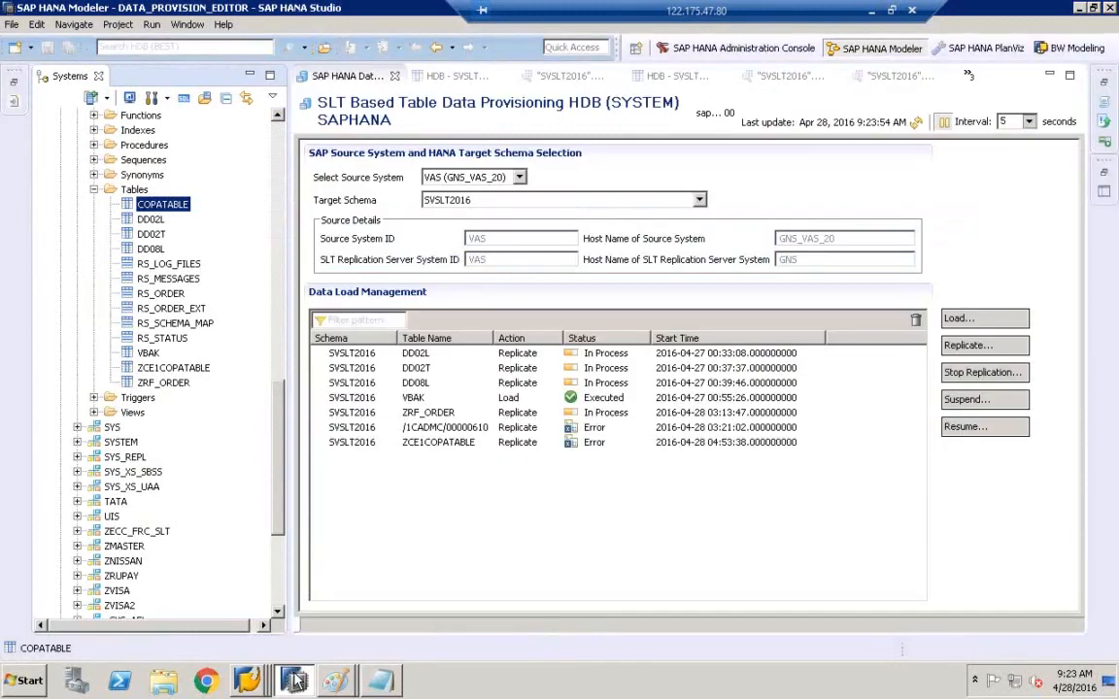
- Refresh the Tables folder in the Systems tree
left_click(278, 115)
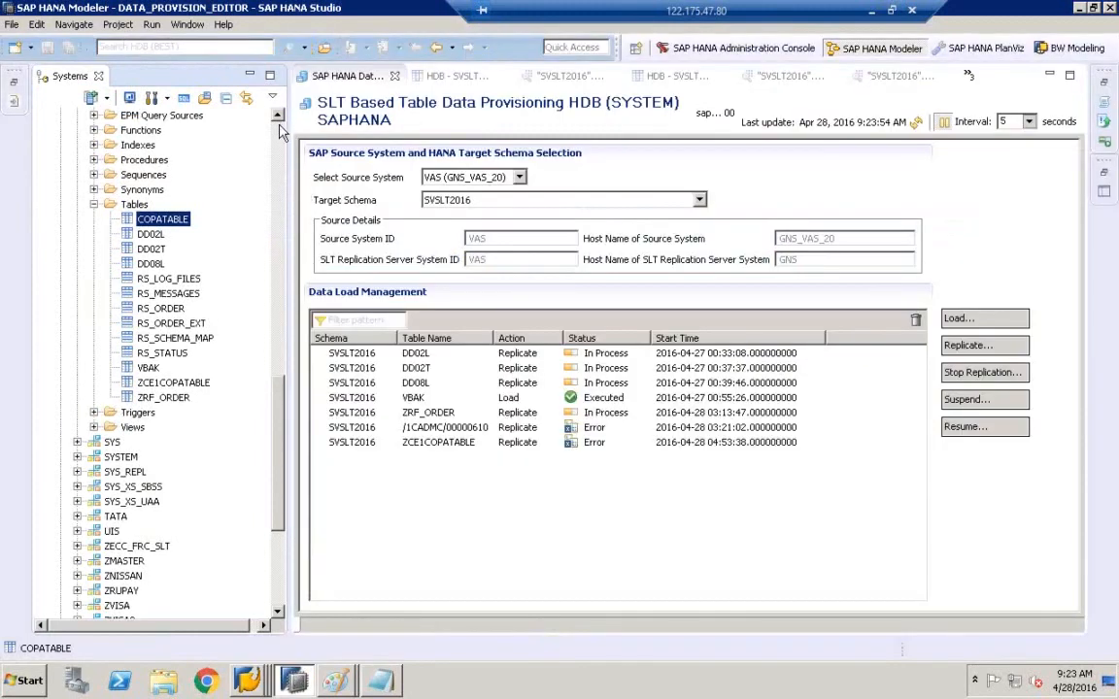
left_click(136, 206)
right_click(138, 211)
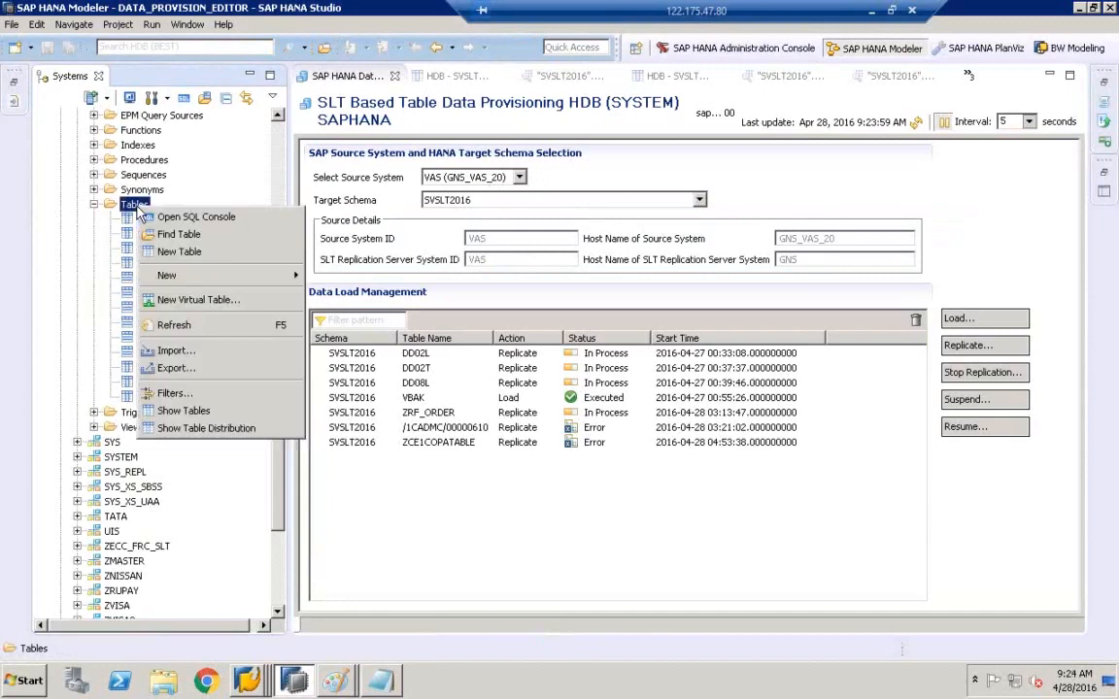
left_click(176, 326)
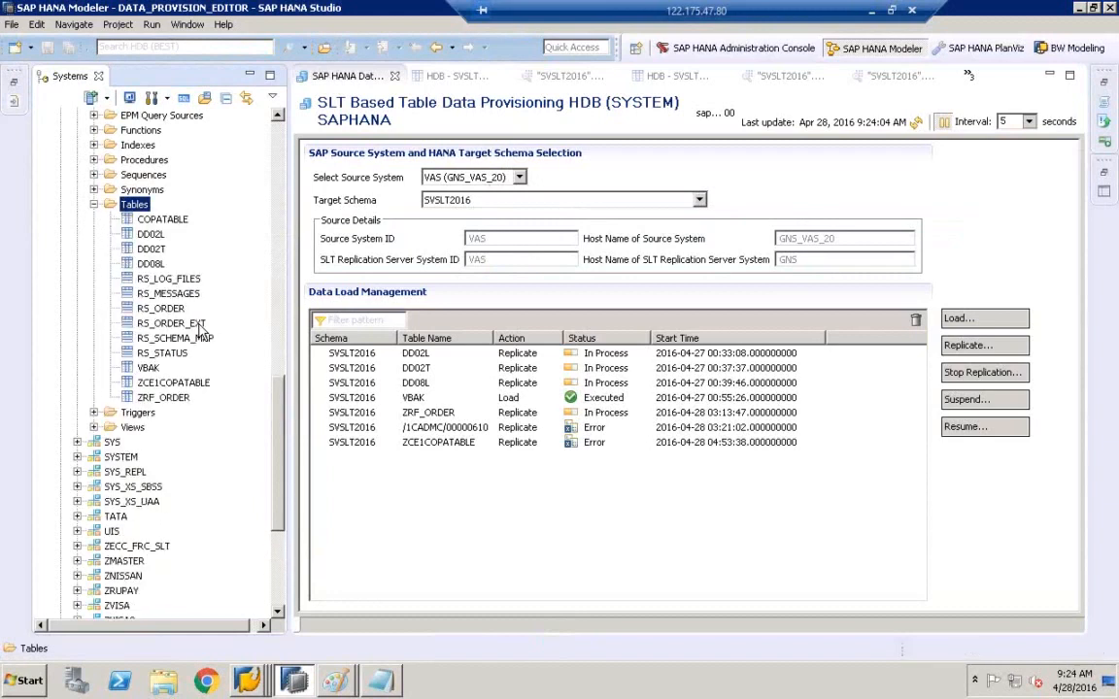
- Bring the LT Replication Server cockpit forward, go back to the SAP start screen, and show transaction history
left_click(246, 680)
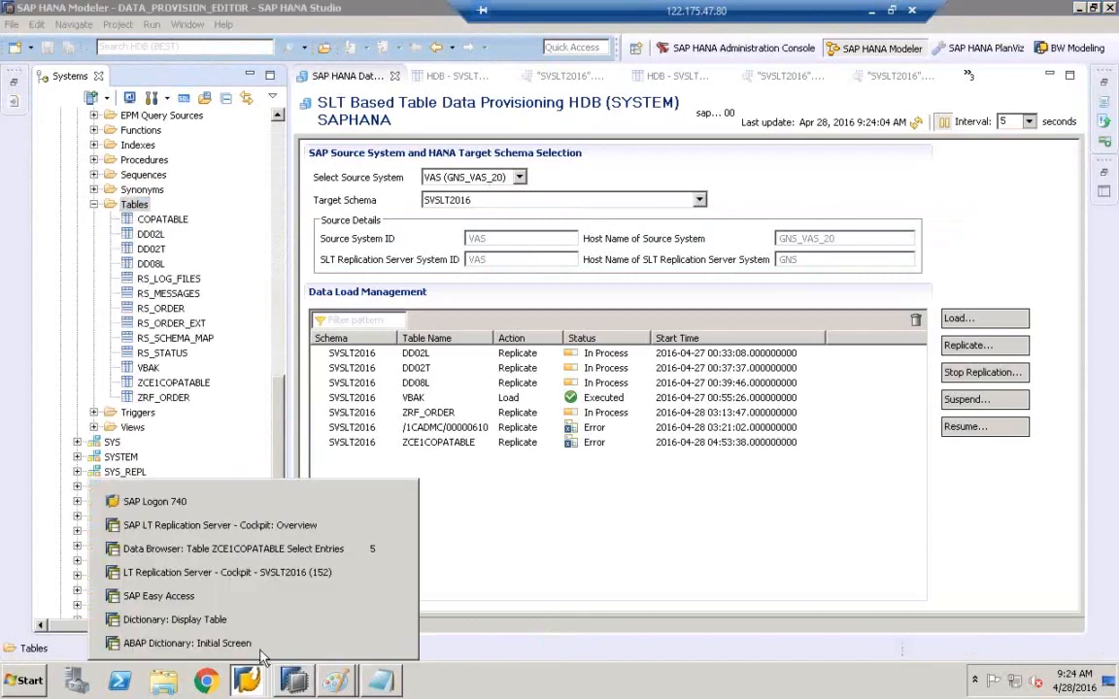
left_click(262, 526)
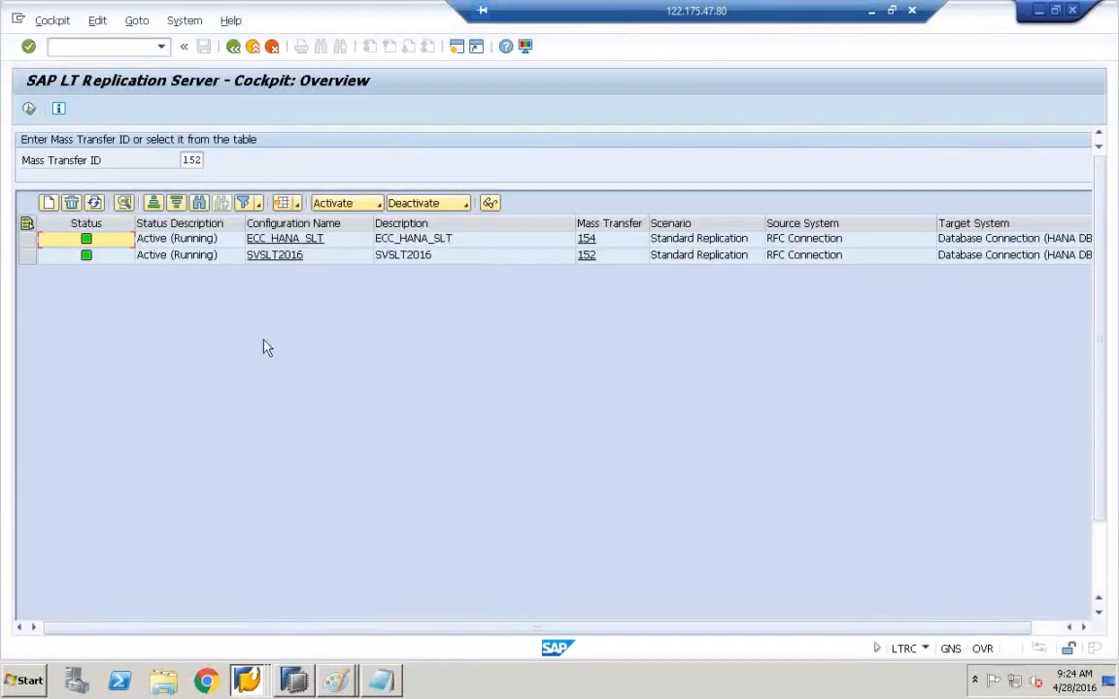
left_click(234, 48)
left_click(162, 46)
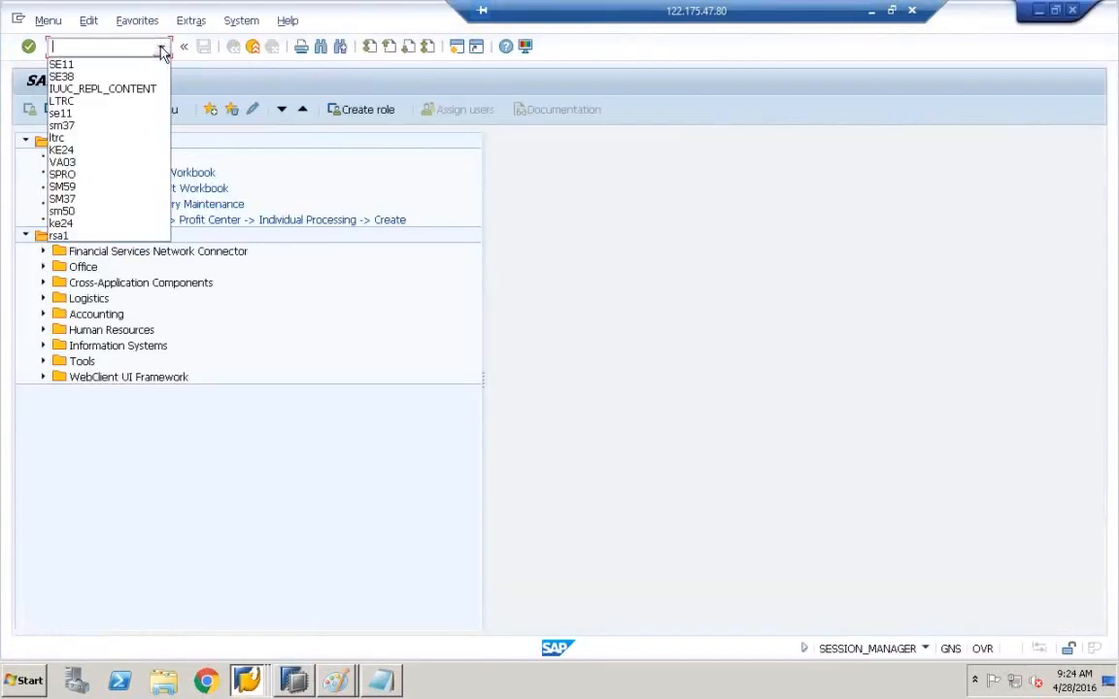
- Run IUUC_REPL_CONTENT from recent transactions and dismiss the Internet Explorer warning
left_click(97, 89)
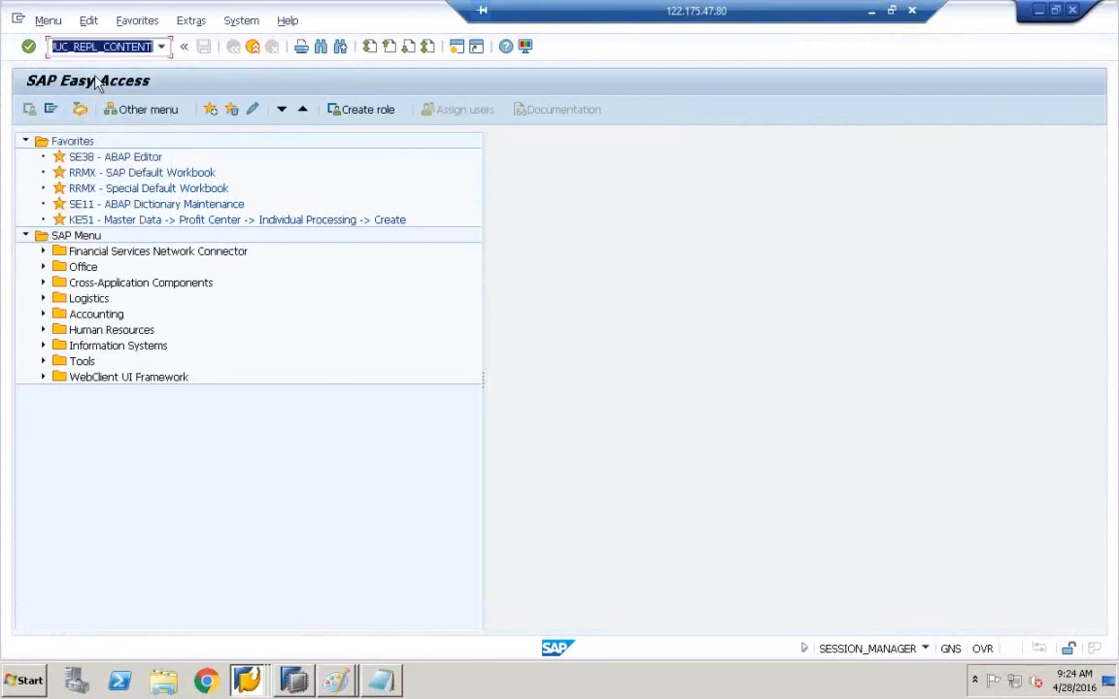
left_click(97, 47)
key("Return")
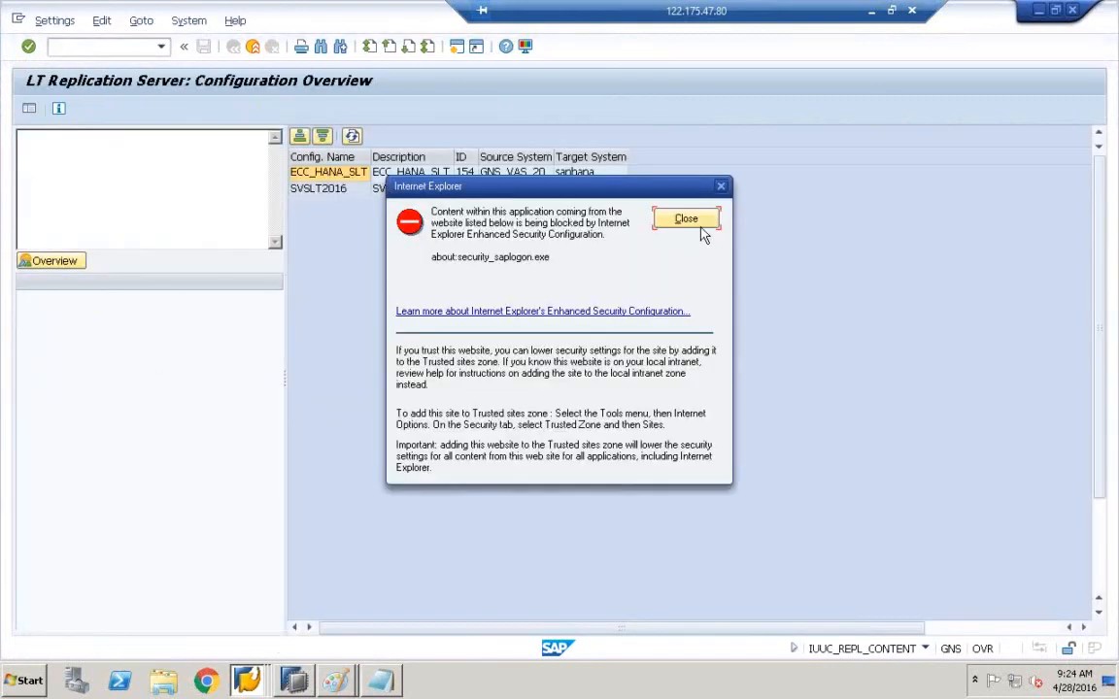
left_click(703, 224)
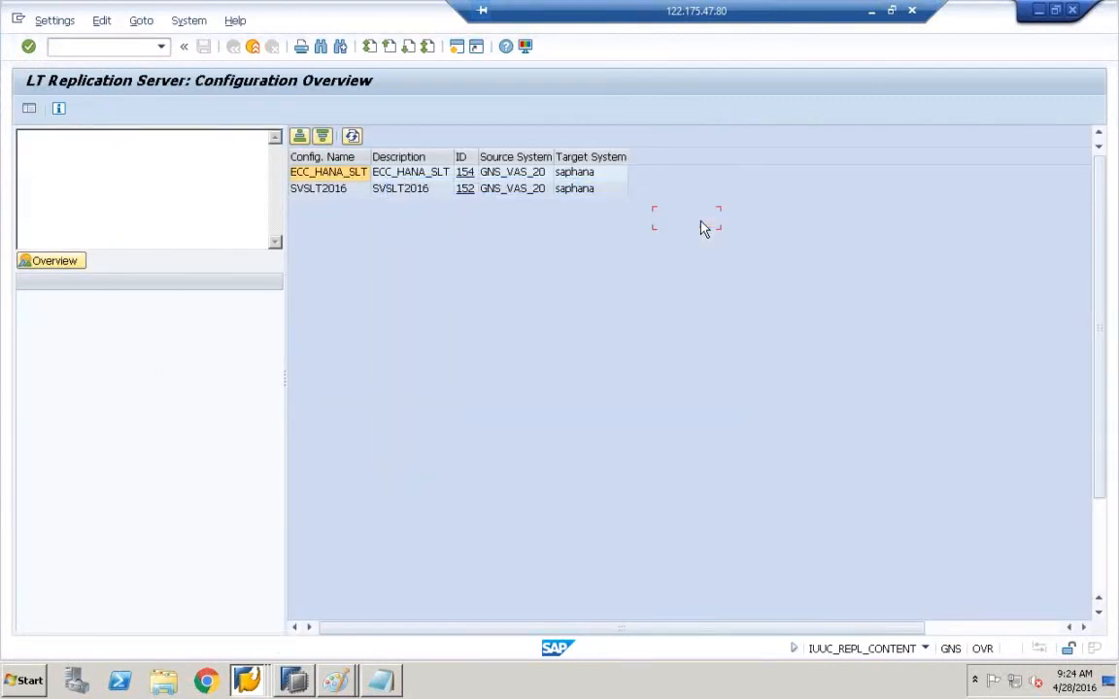
- Open mass transfer 152 and ZCE1COPATABLE's entry under Table Settings
left_click(463, 192)
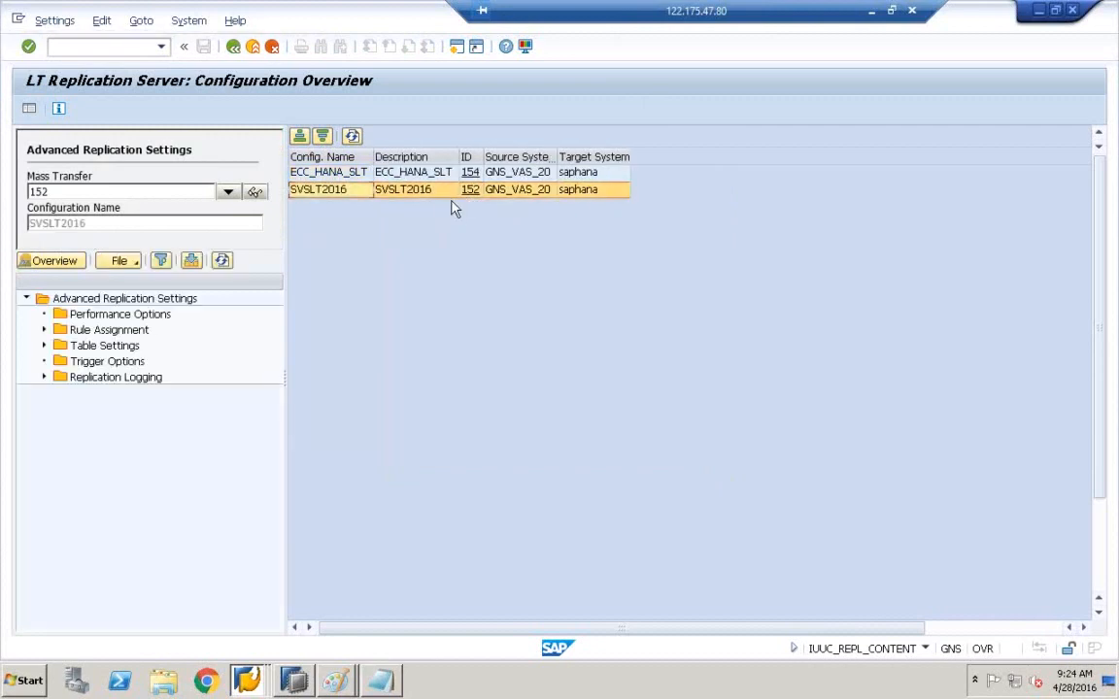
left_click(44, 346)
left_click(100, 375)
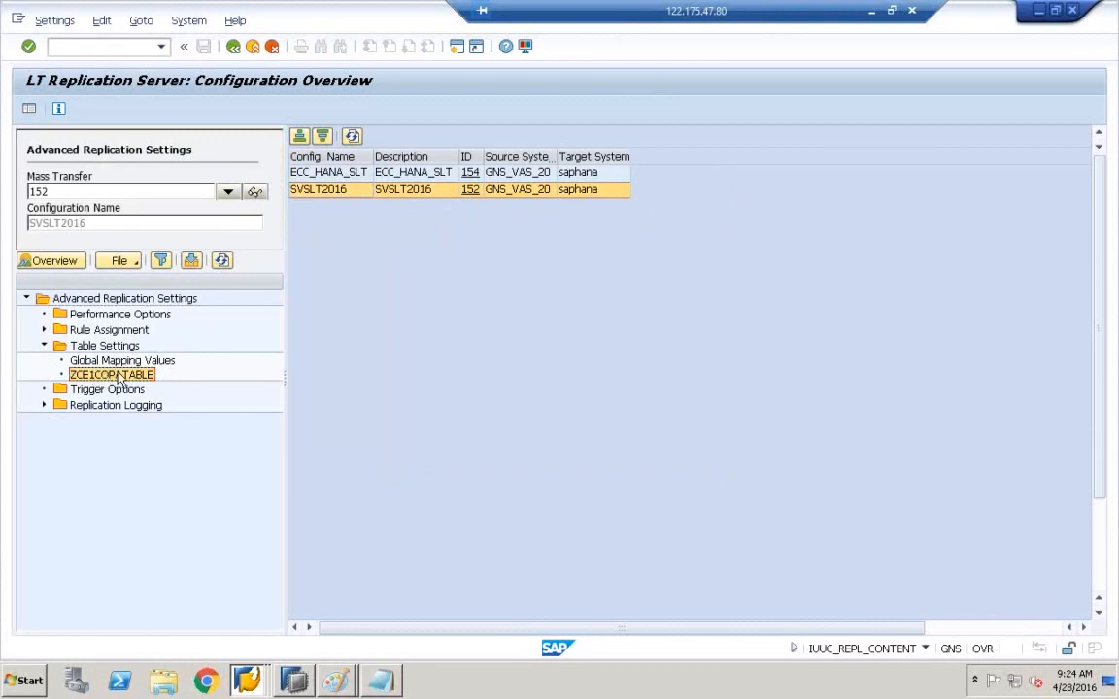
double_click(118, 375)
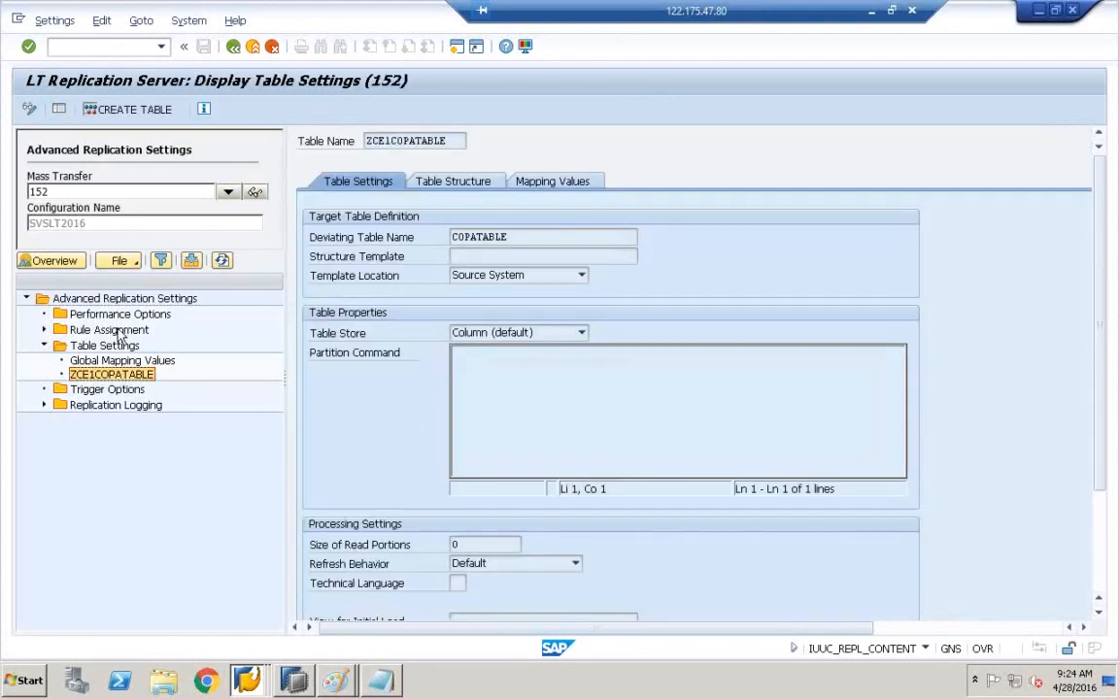
- Show the Table Structure tab and widen Modification Overview to reveal the ZBUKRS and ZVKORG changes
left_click(428, 183)
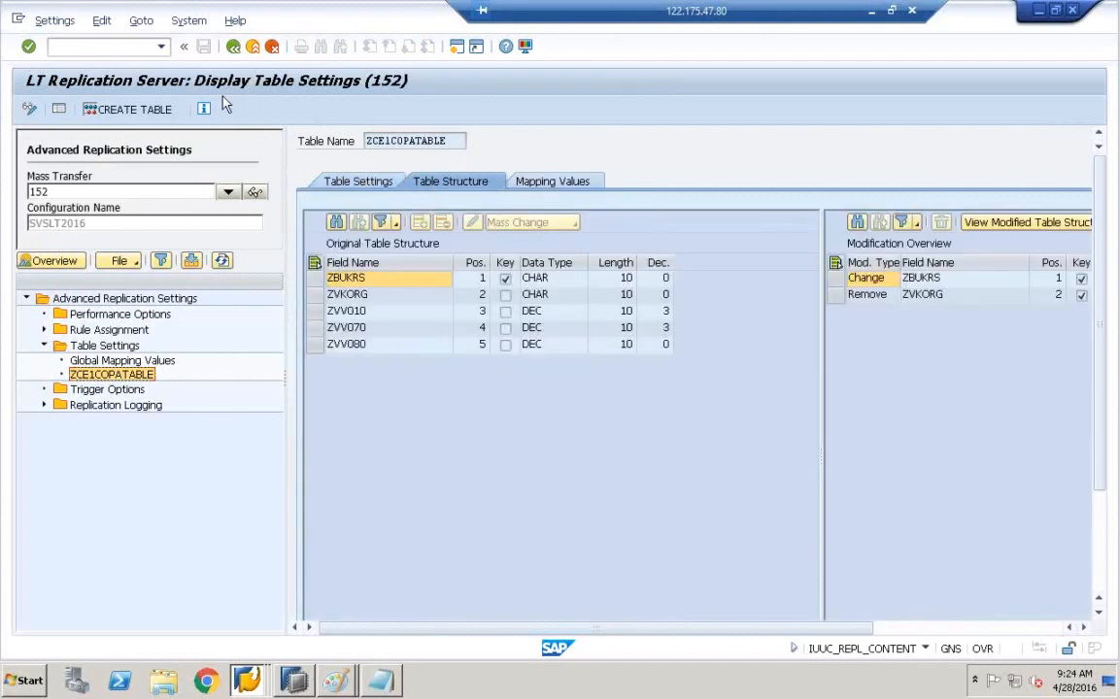
left_click(342, 347)
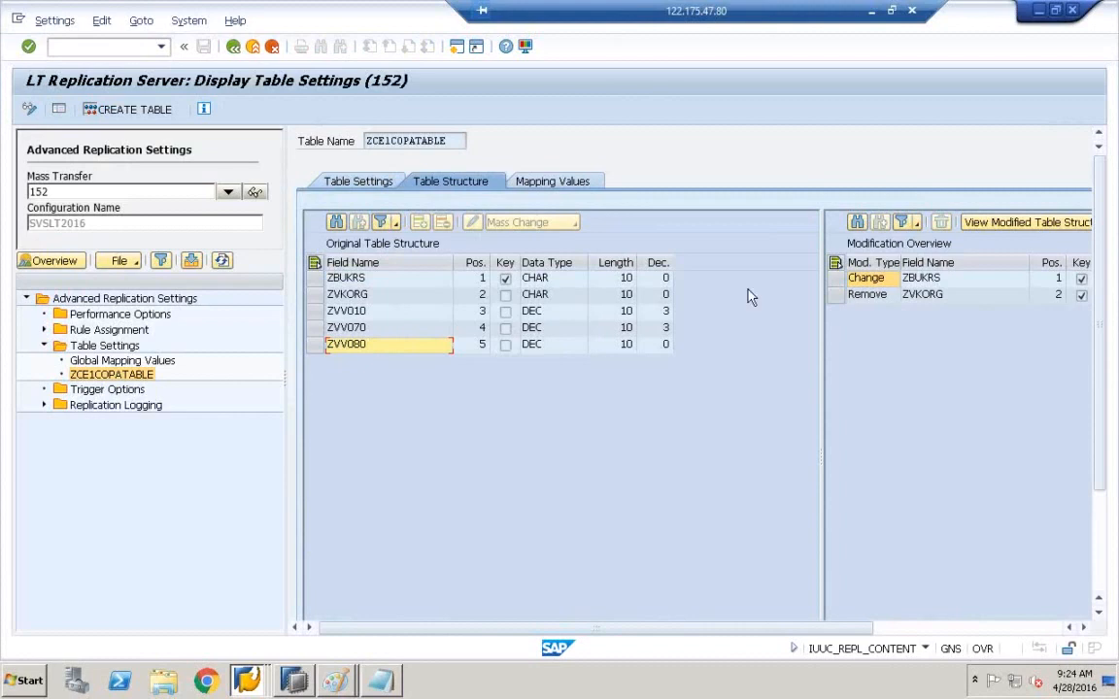
left_click_drag(822, 321, 719, 320)
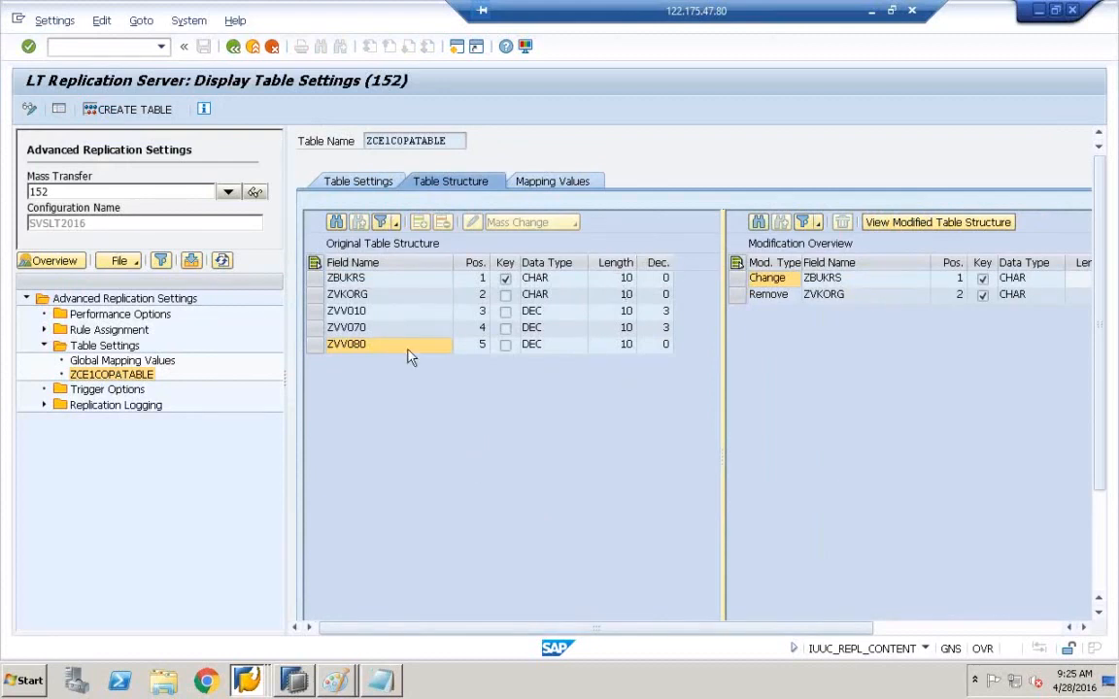
- In SAP HANA Studio, open and refresh the COPATABLE and ZCE1COPATABLE definitions
left_click(294, 681)
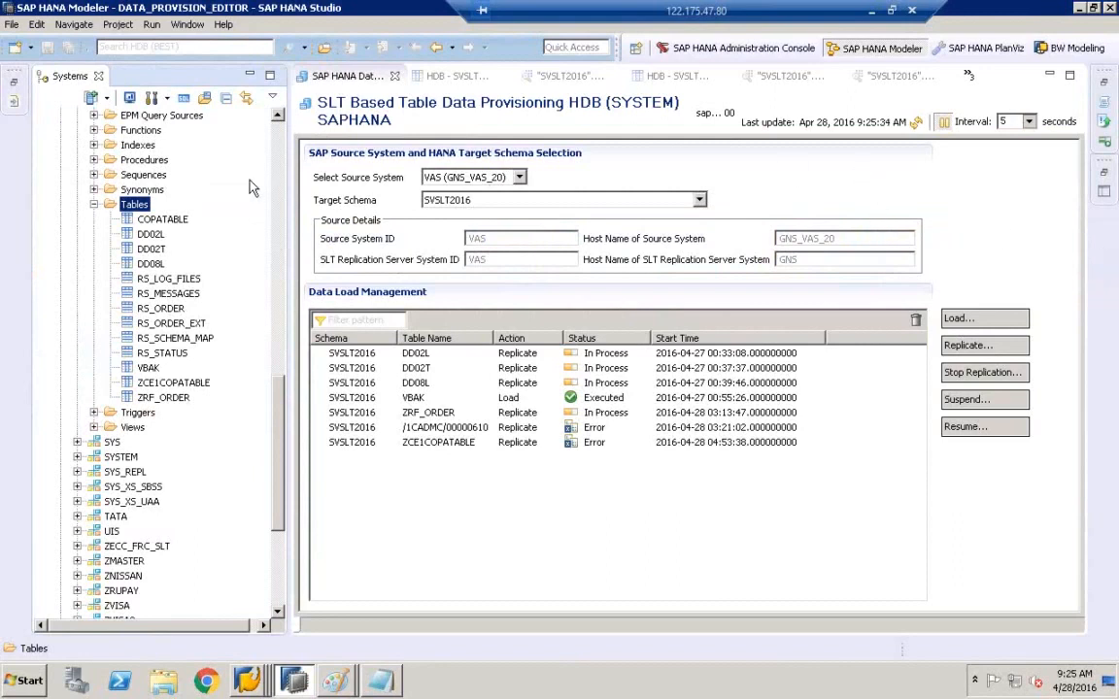
left_click(150, 220)
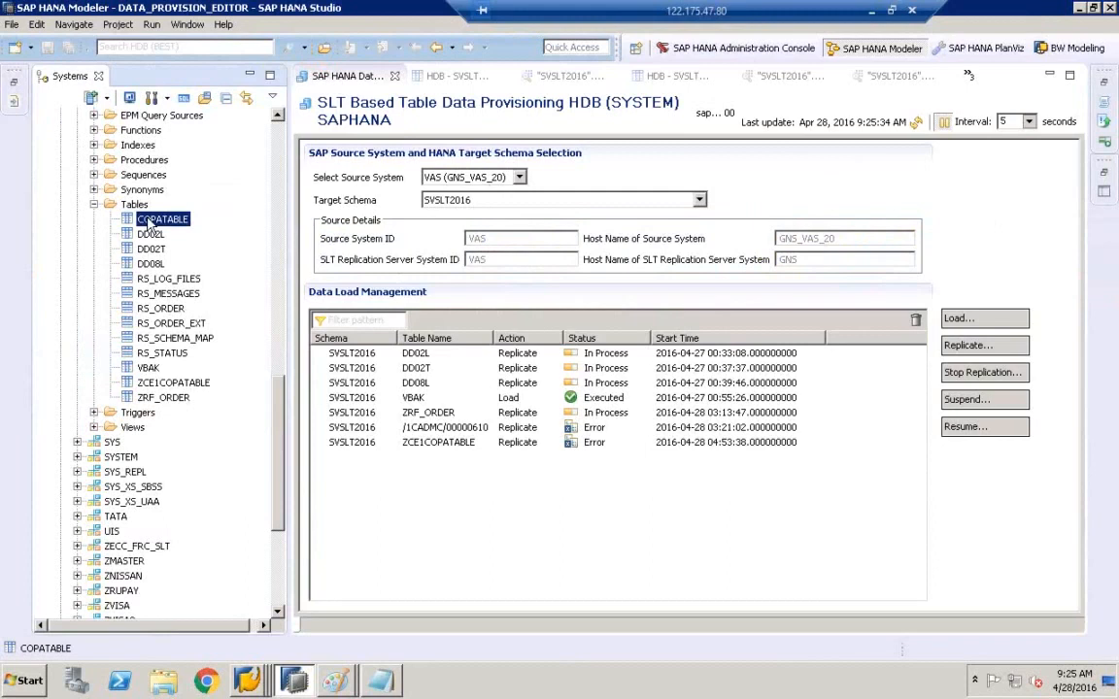
double_click(151, 222)
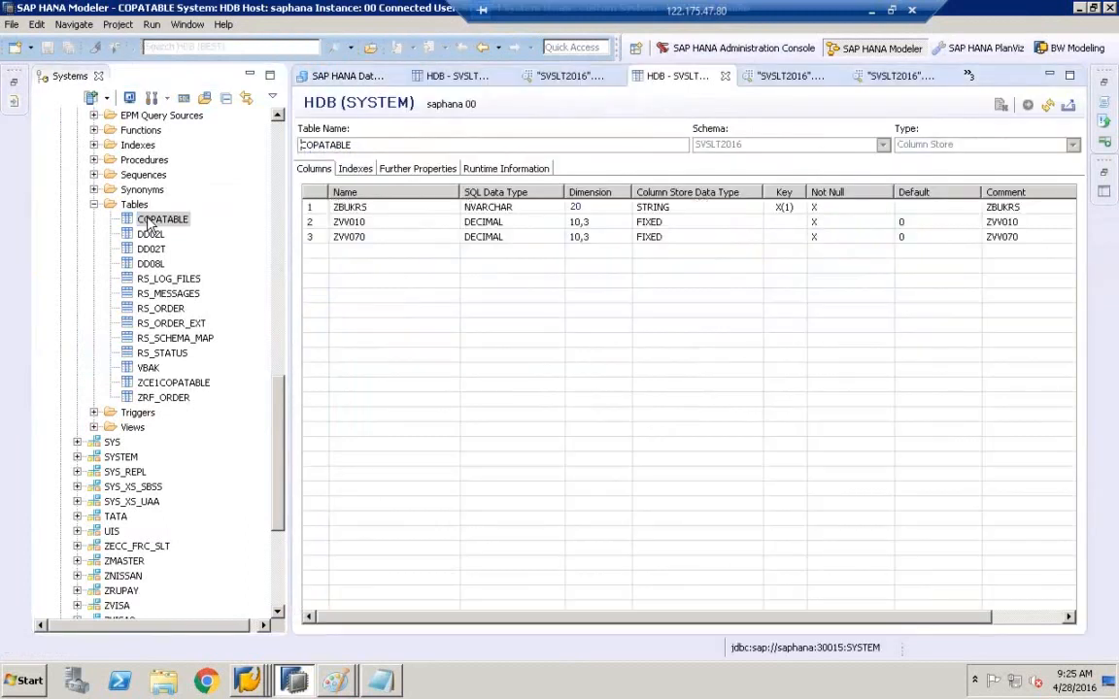
left_click(1048, 105)
left_click(200, 383)
double_click(200, 383)
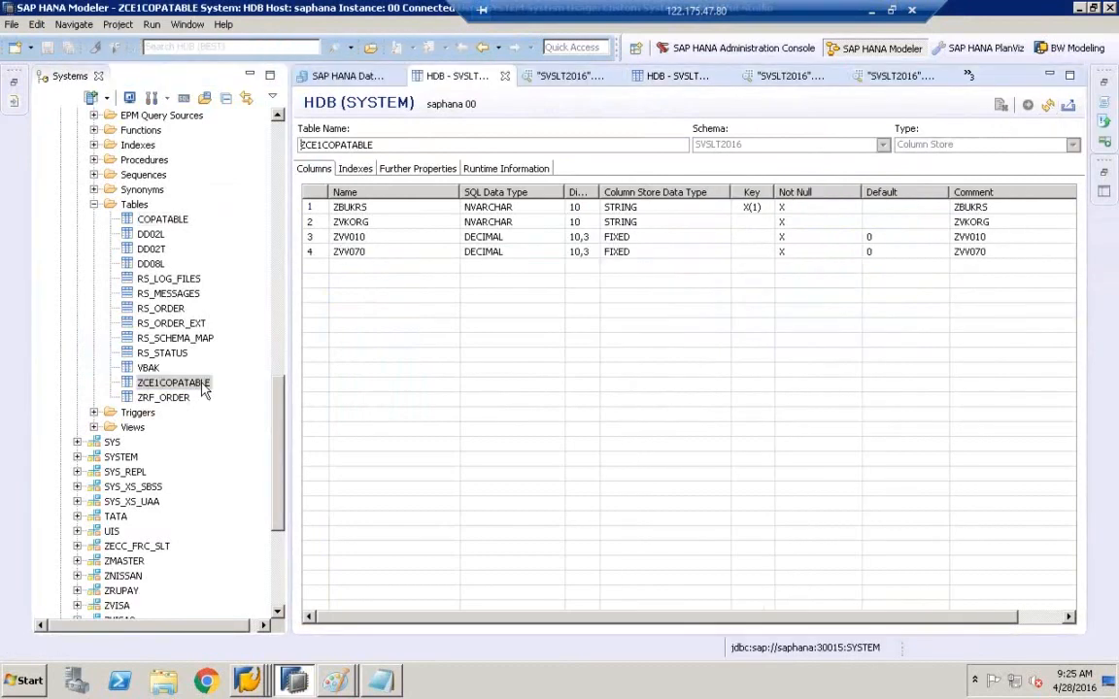
left_click(1053, 107)
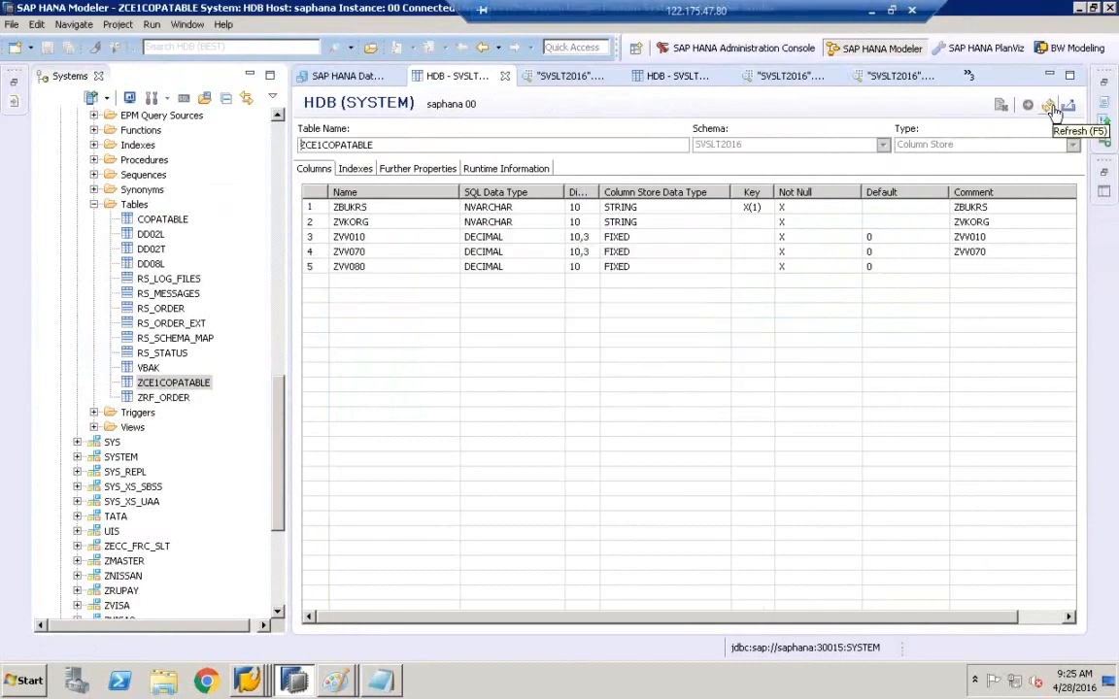
left_click(167, 216)
double_click(167, 218)
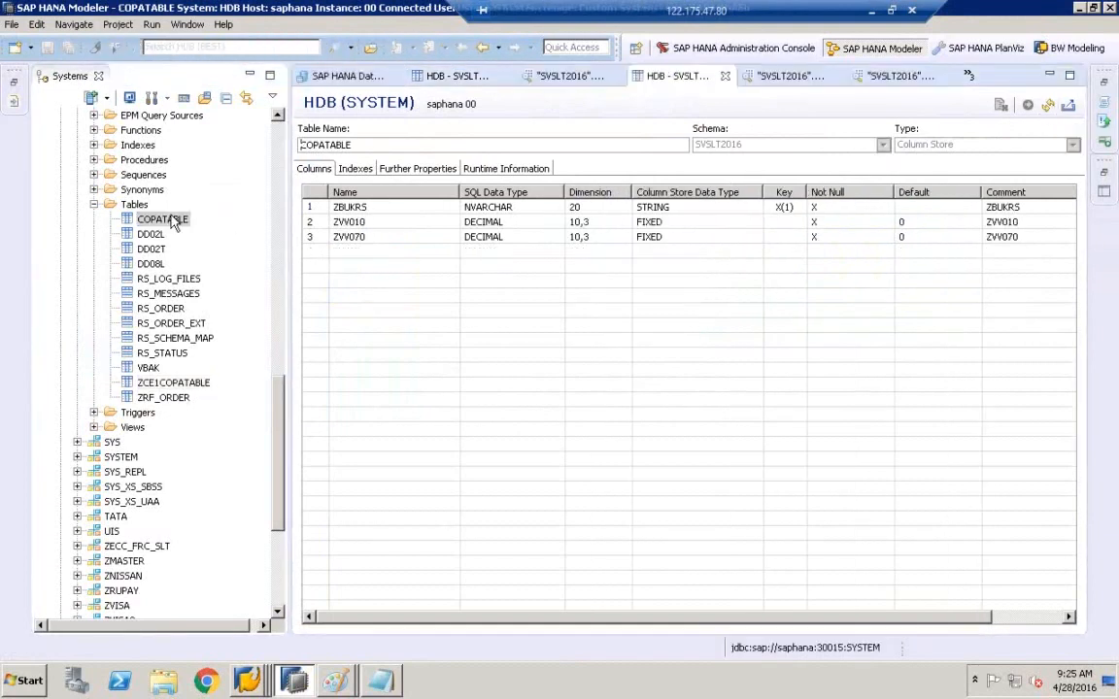
left_click(1049, 106)
- Inspect ZCE1COPATABLE's columns, including the new ZVV080 DECIMAL 10 column
double_click(171, 382)
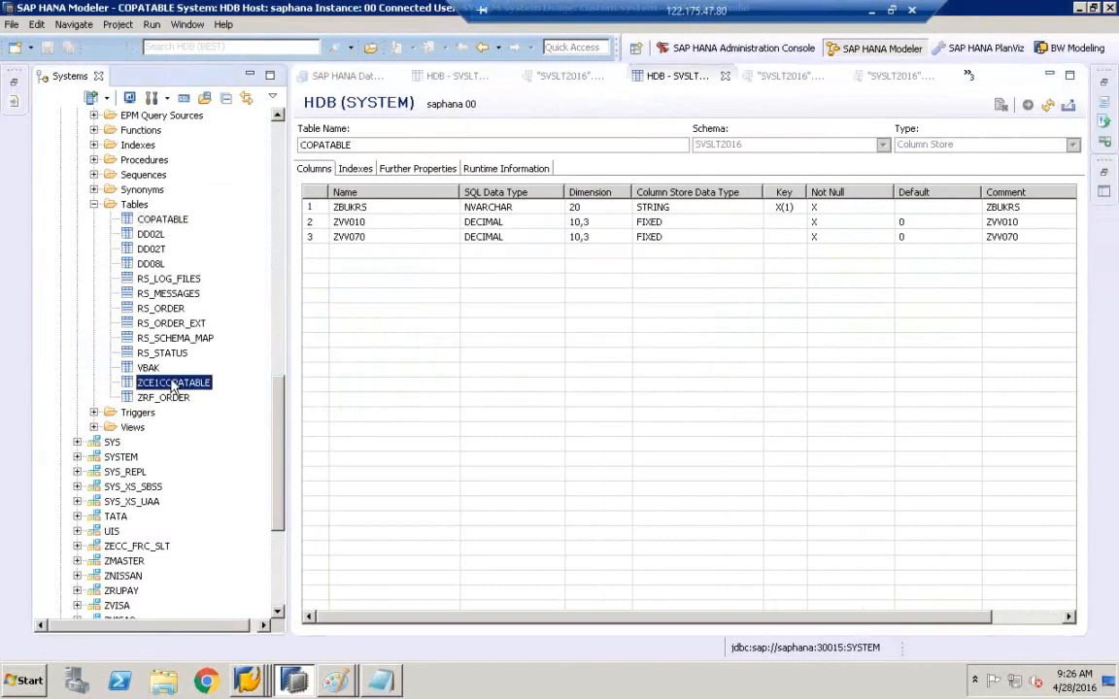
left_click(355, 268)
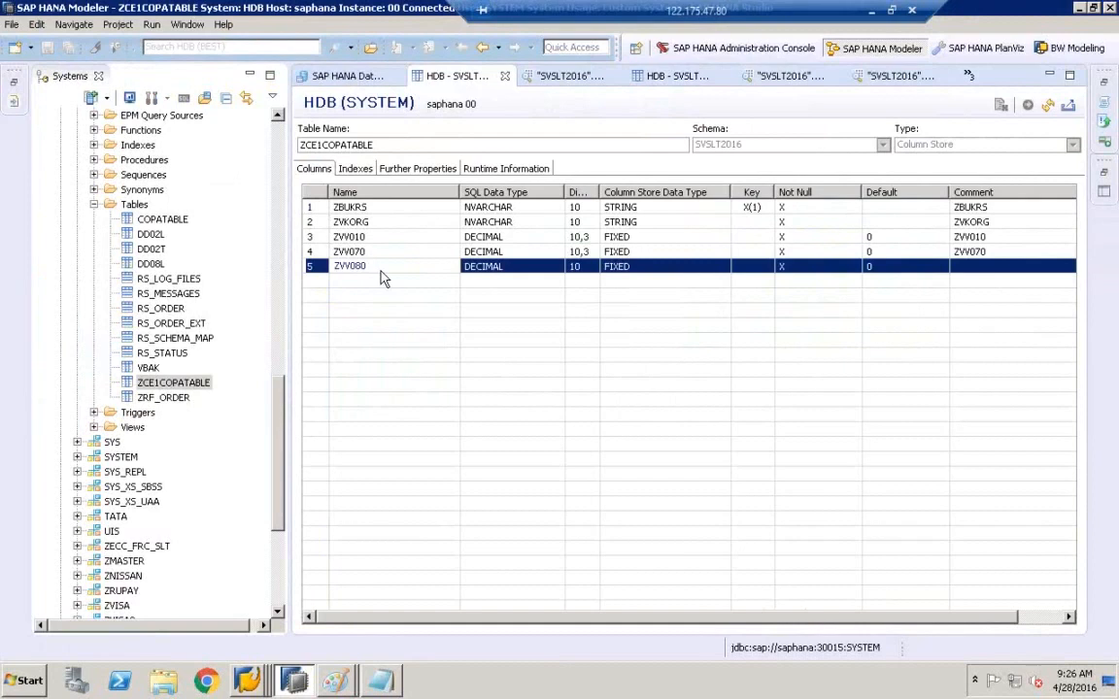
left_click(173, 382)
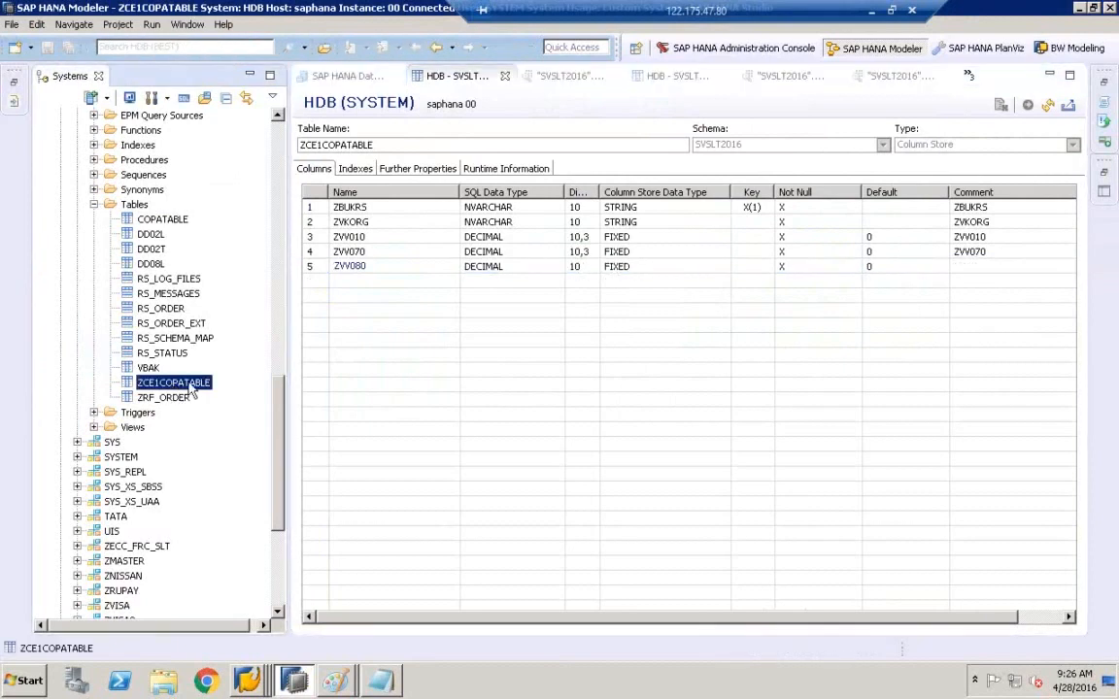
left_click(367, 269)
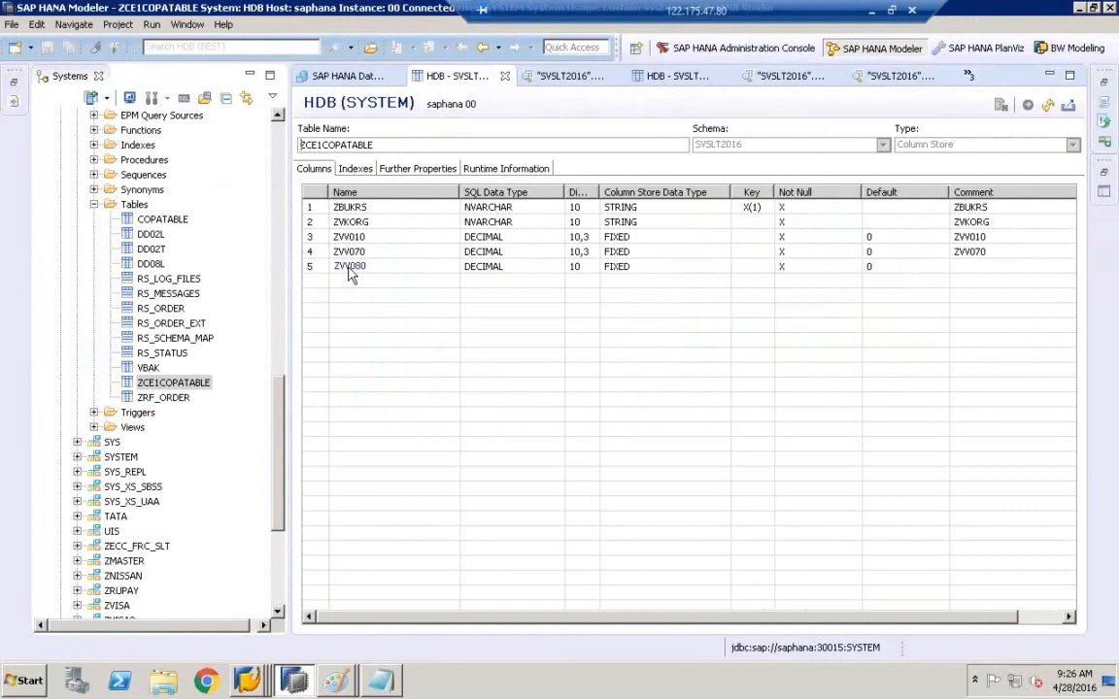
left_click(183, 384)
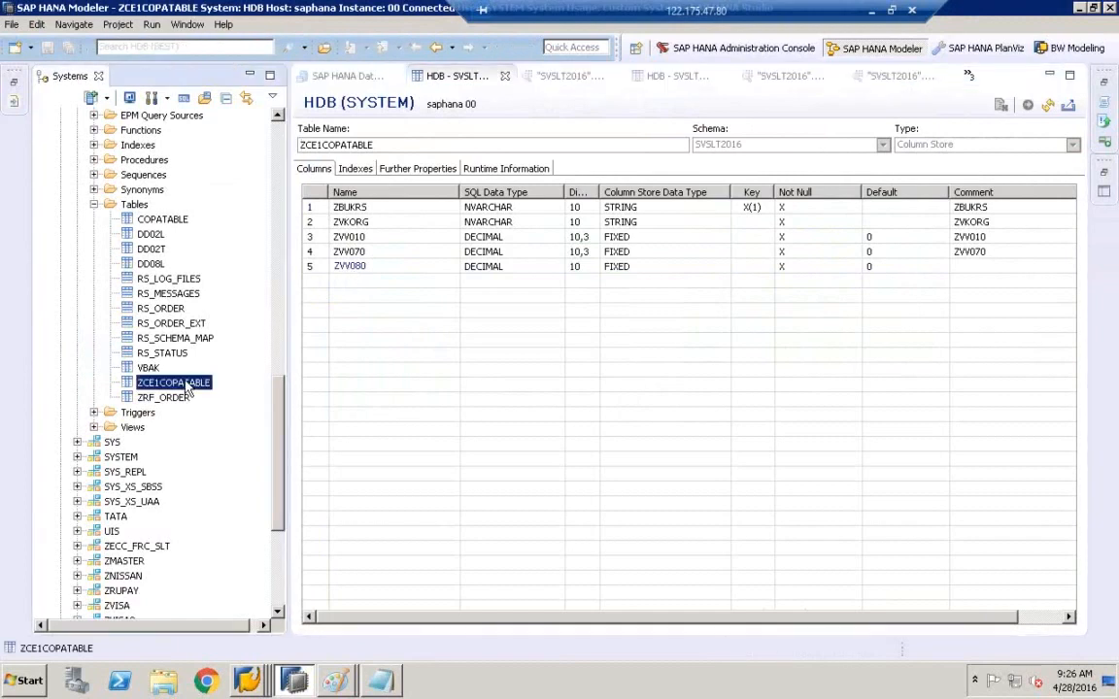
- Preview ZCE1COPATABLE's four rows, then reopen its definition showing ZVV080 as DECIMAL 10, default 0
right_click(189, 390)
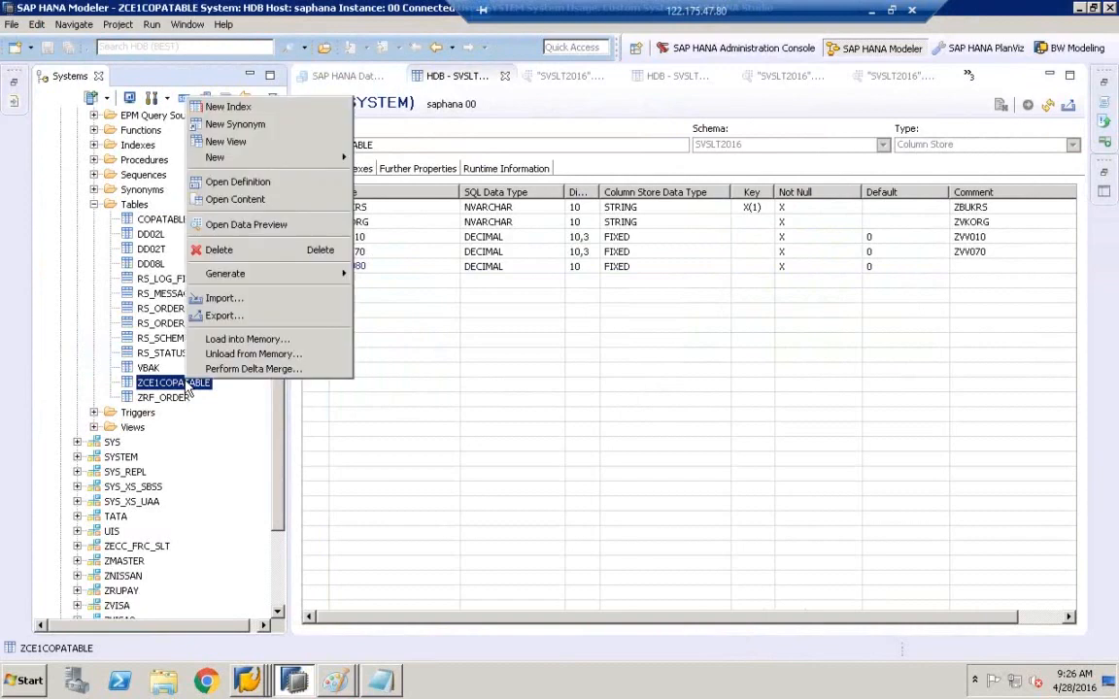
left_click(252, 225)
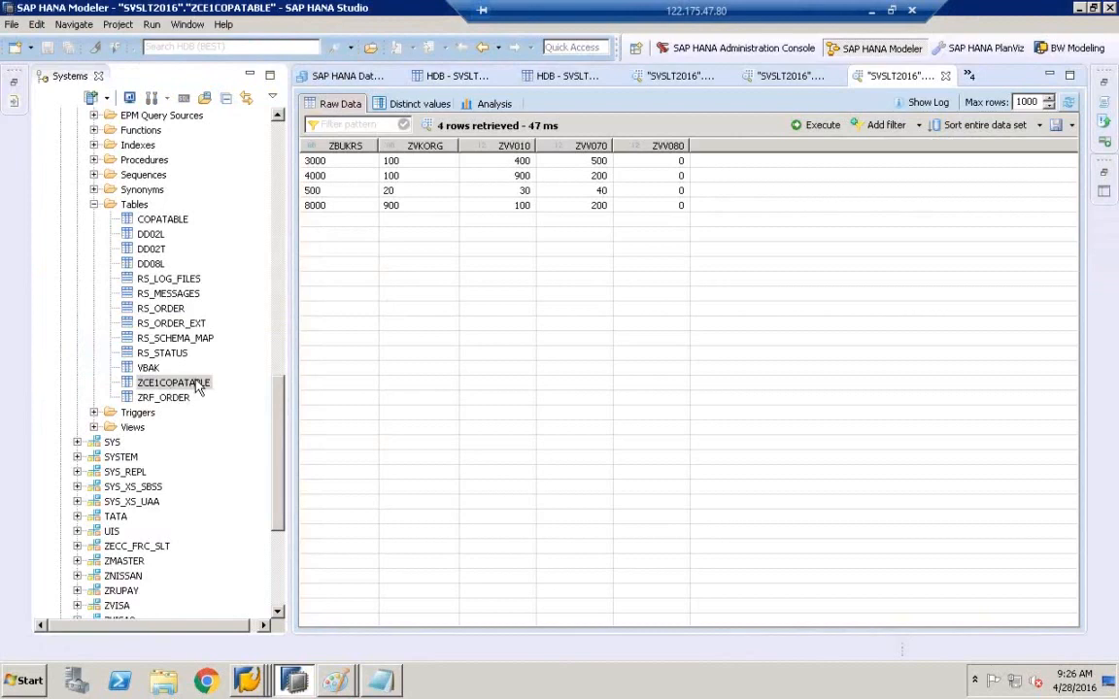
left_click(180, 223)
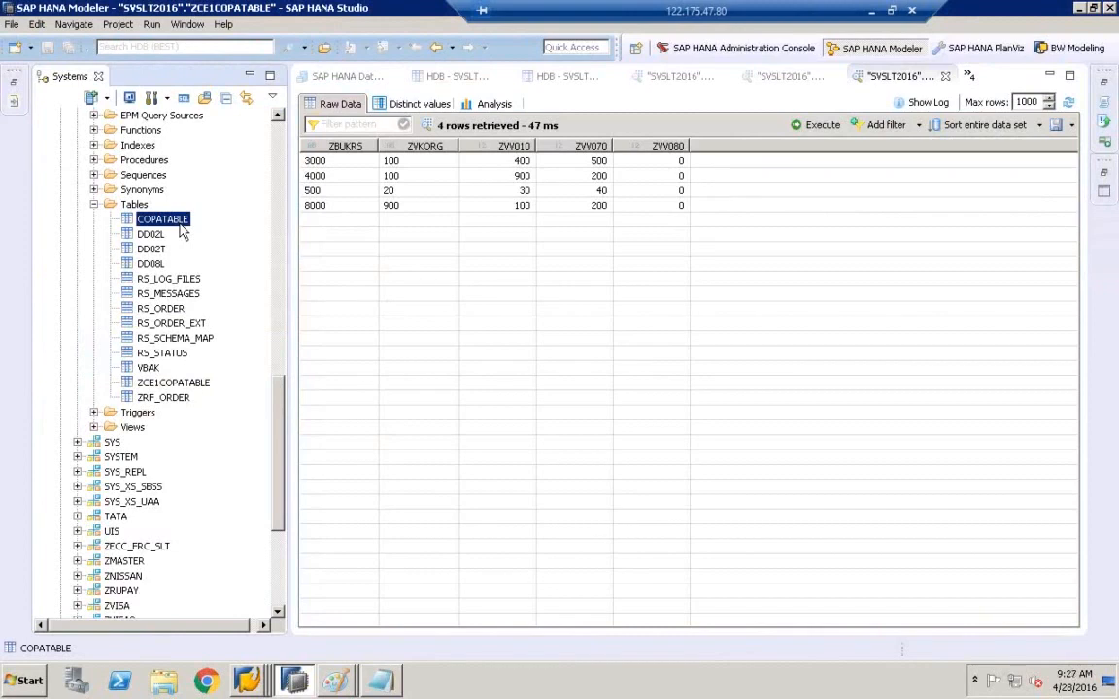
left_click(180, 385)
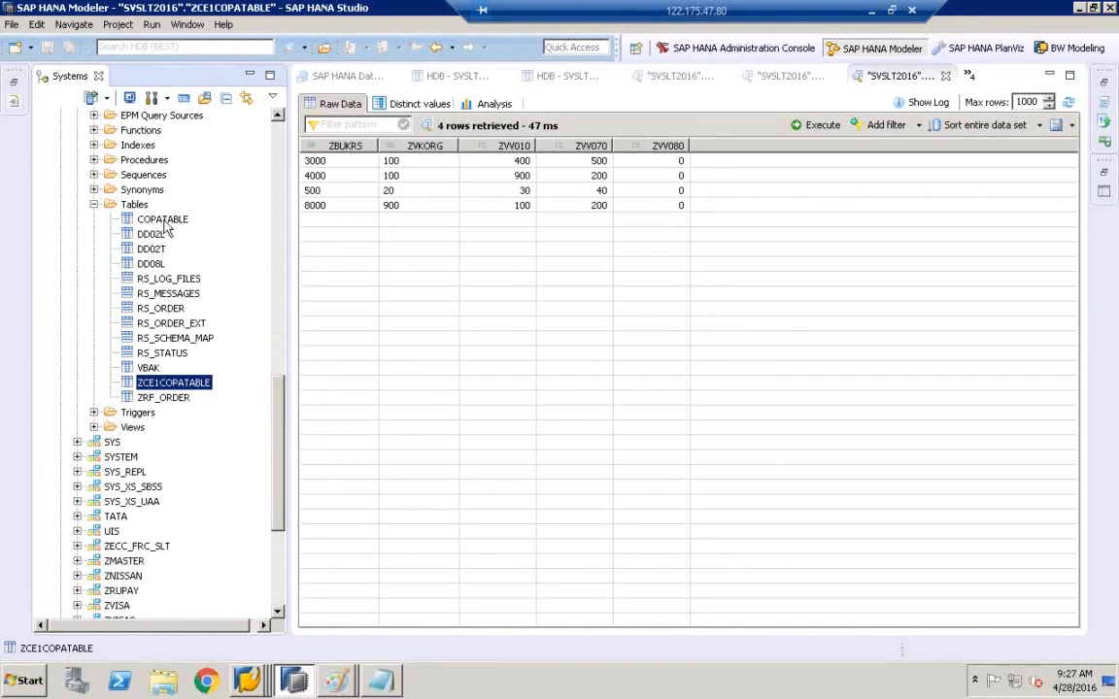
double_click(186, 385)
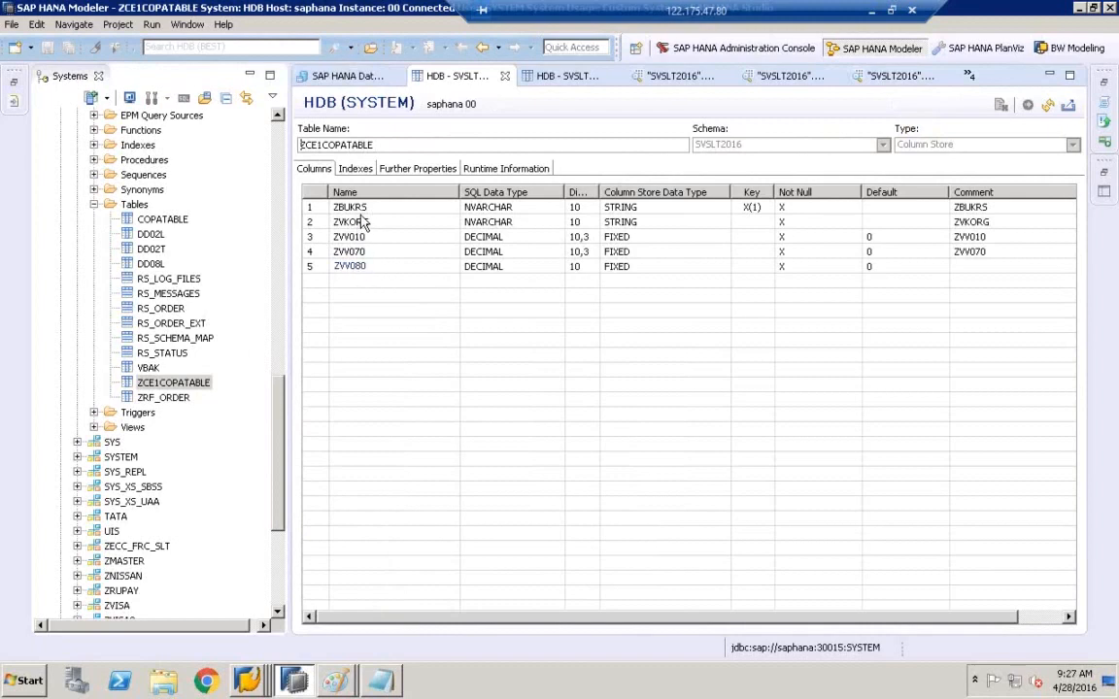
- Open ZCE1COPATABLE in SE11 and switch it to change mode, dismissing the editing notice
right_click(245, 680)
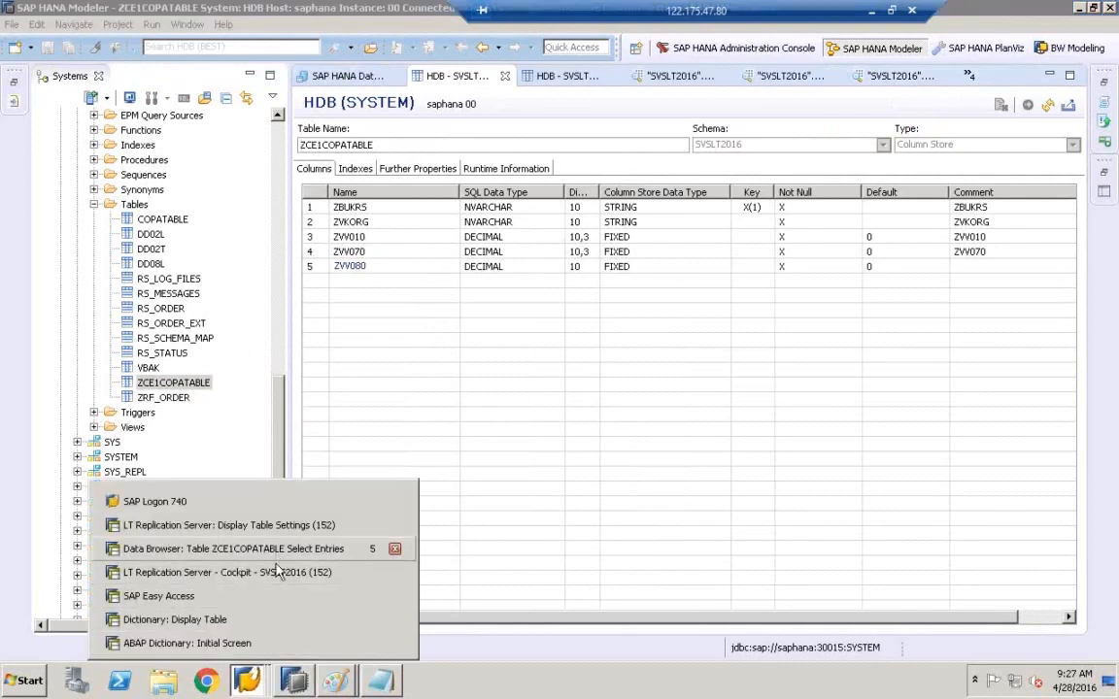
left_click(231, 649)
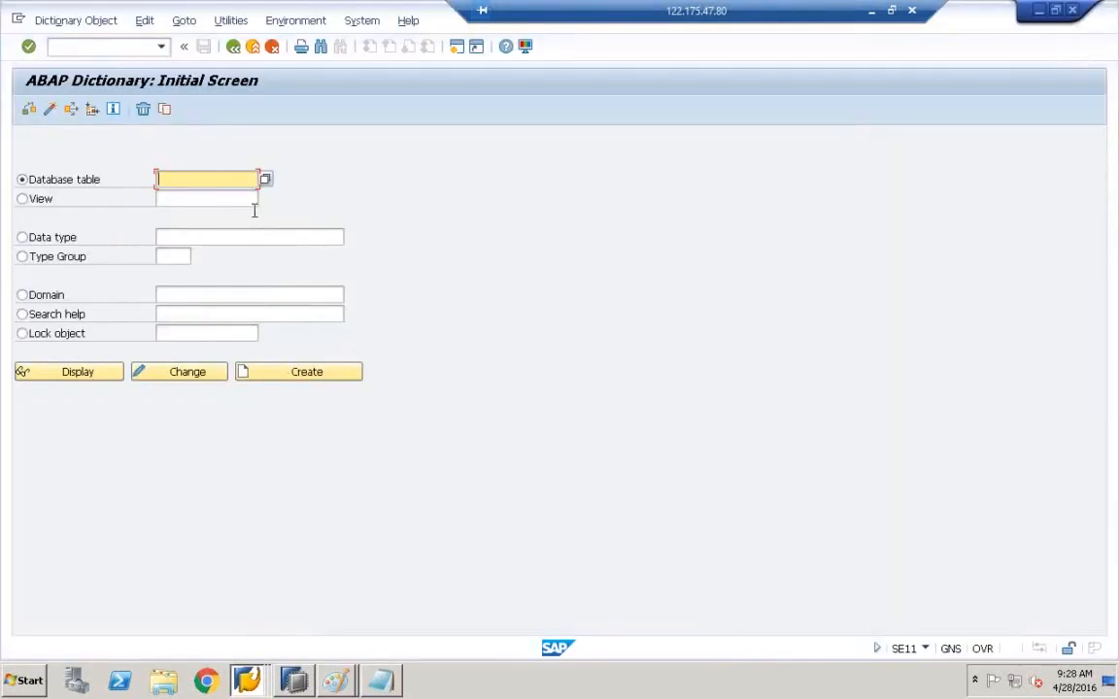
key("BackSpace")
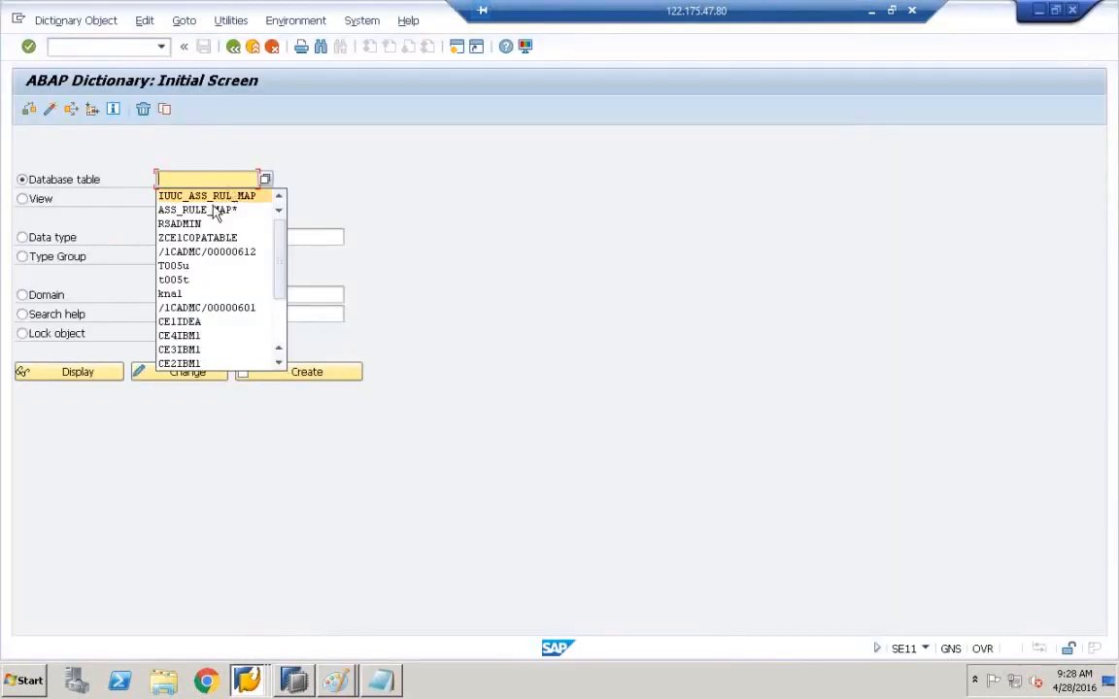
left_click(186, 238)
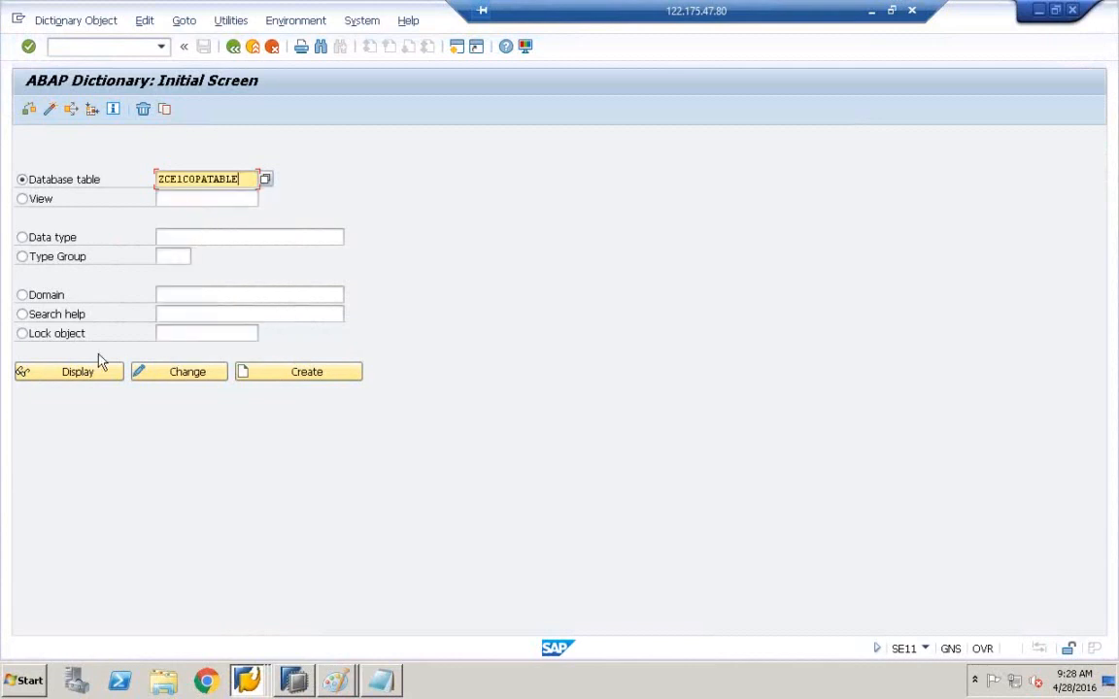
left_click(78, 372)
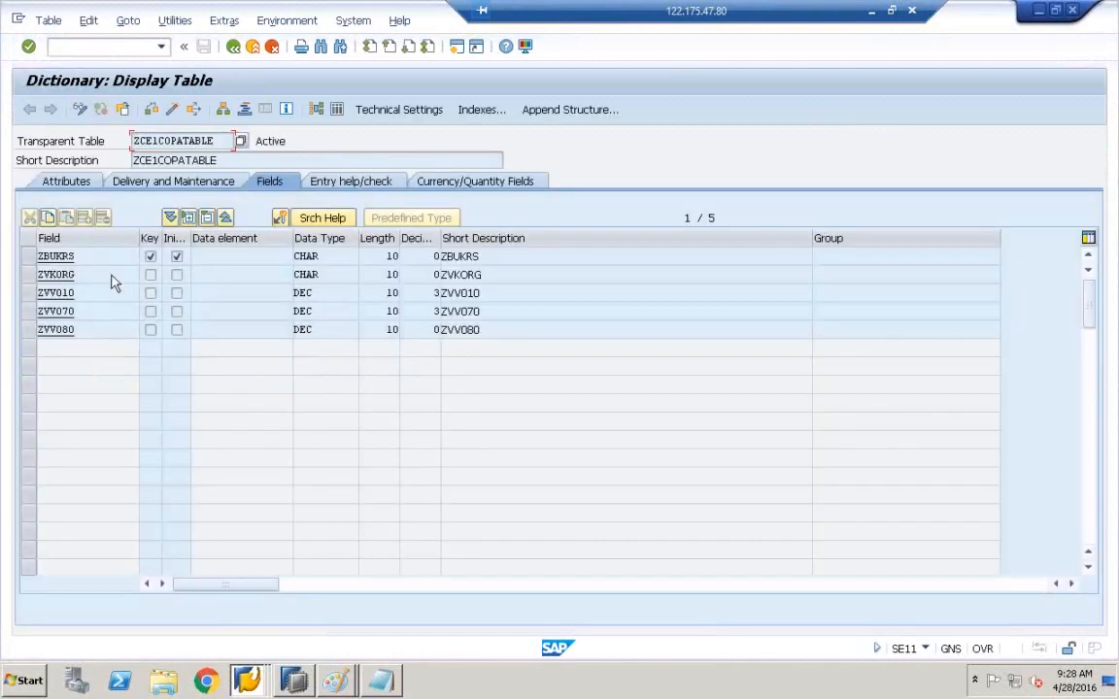
left_click(80, 111)
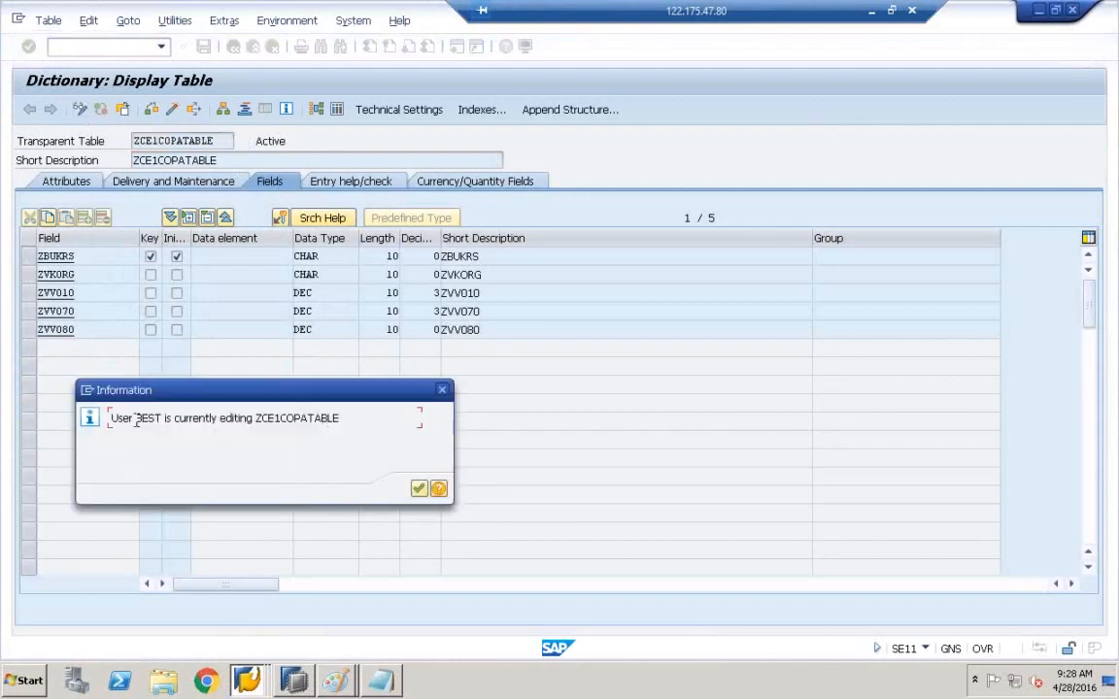
left_click(419, 490)
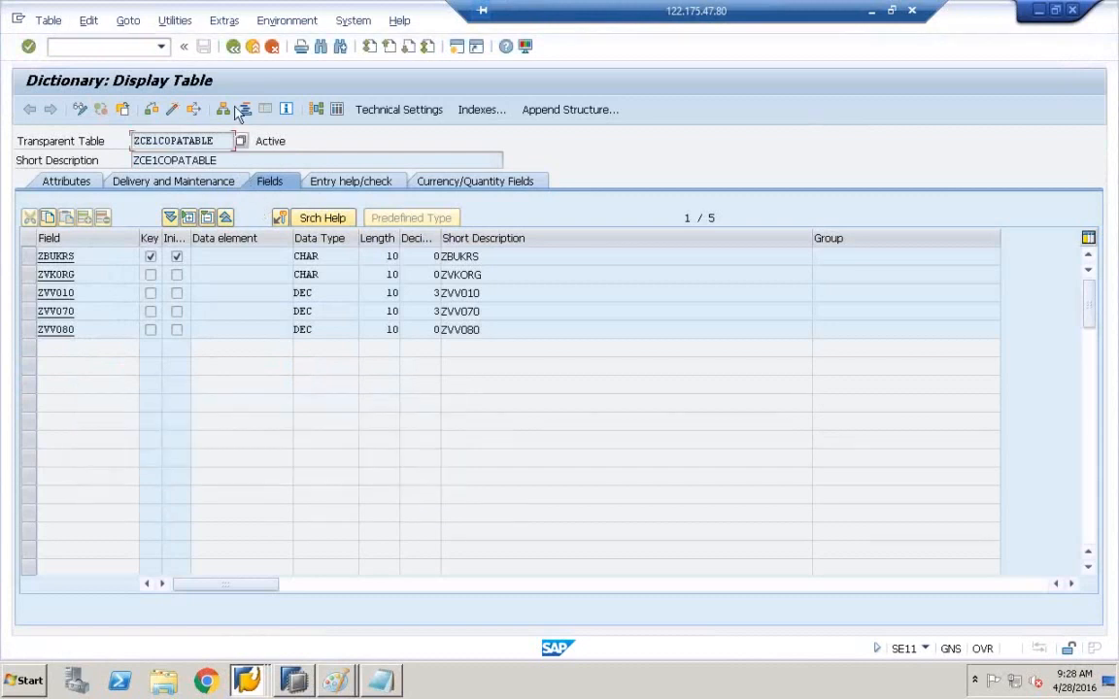
- Switch among the SAP GUI windows back to the ZCE1COPATABLE change screen and select ZBUKRS's attributes
left_click(251, 682)
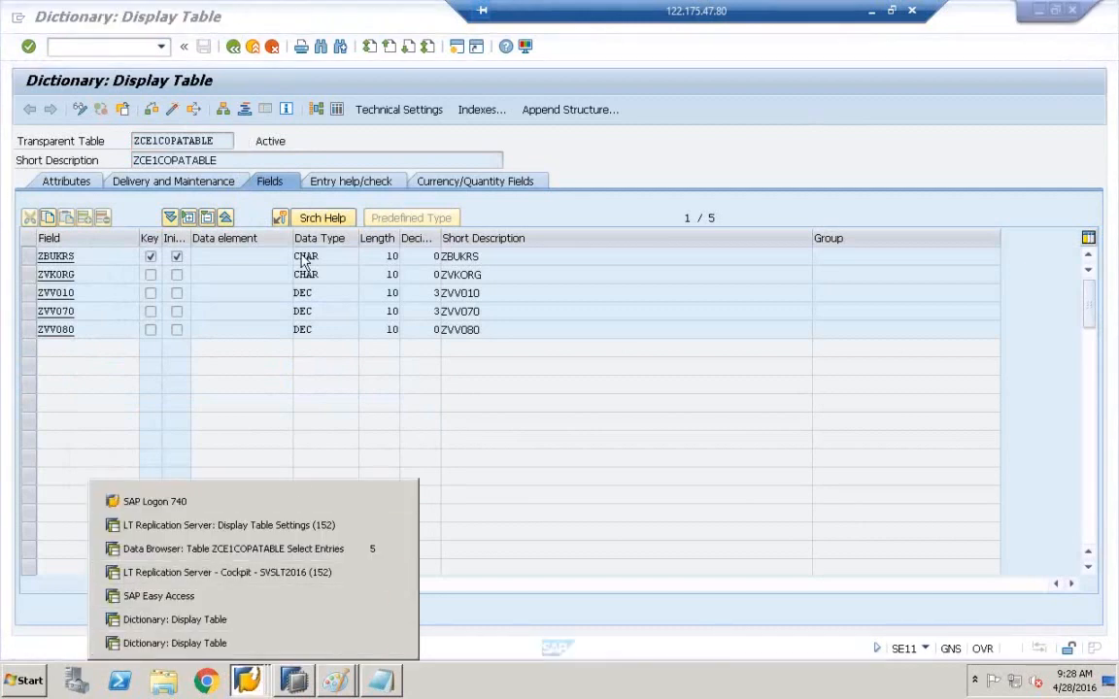
left_click(234, 46)
left_click(250, 682)
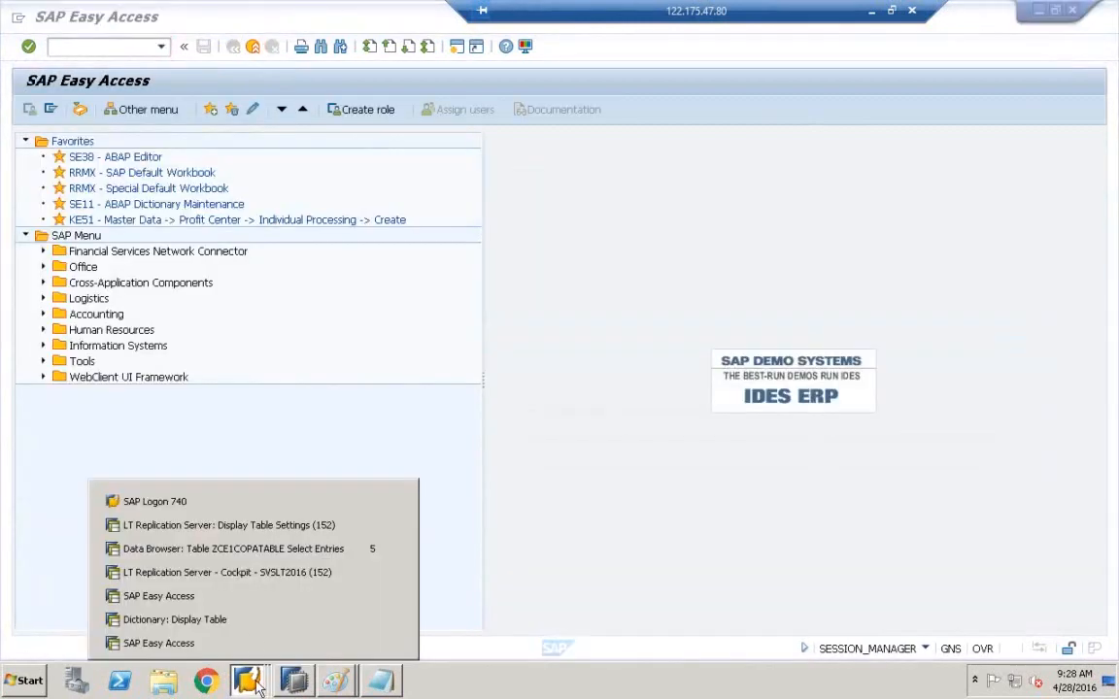
left_click(251, 622)
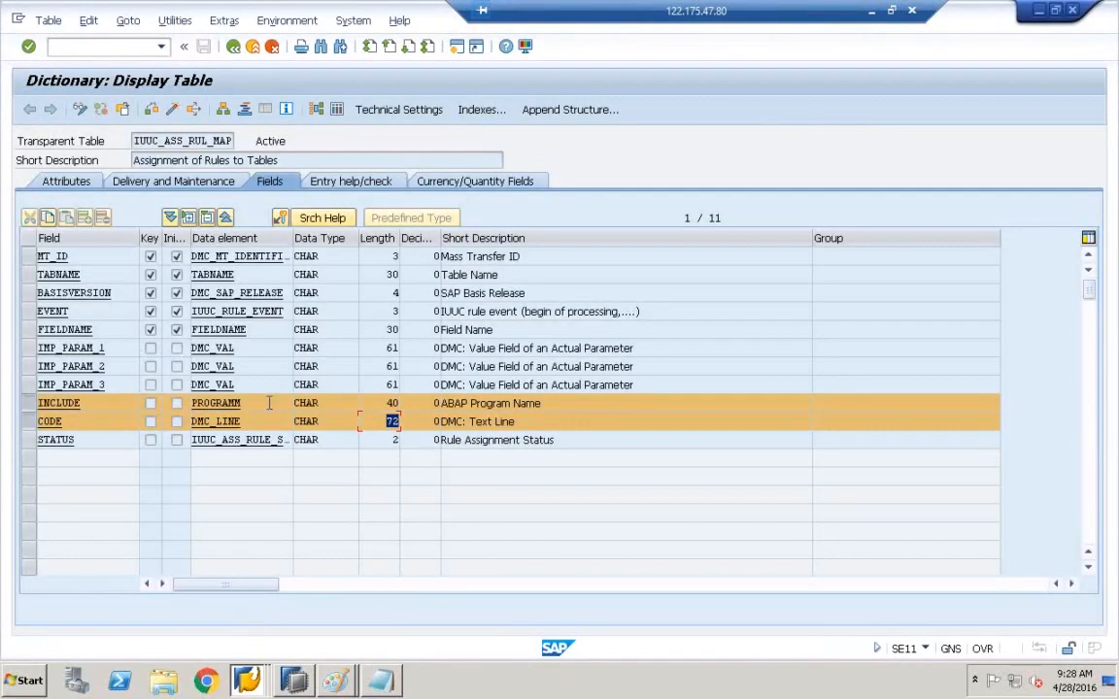
left_click(250, 682)
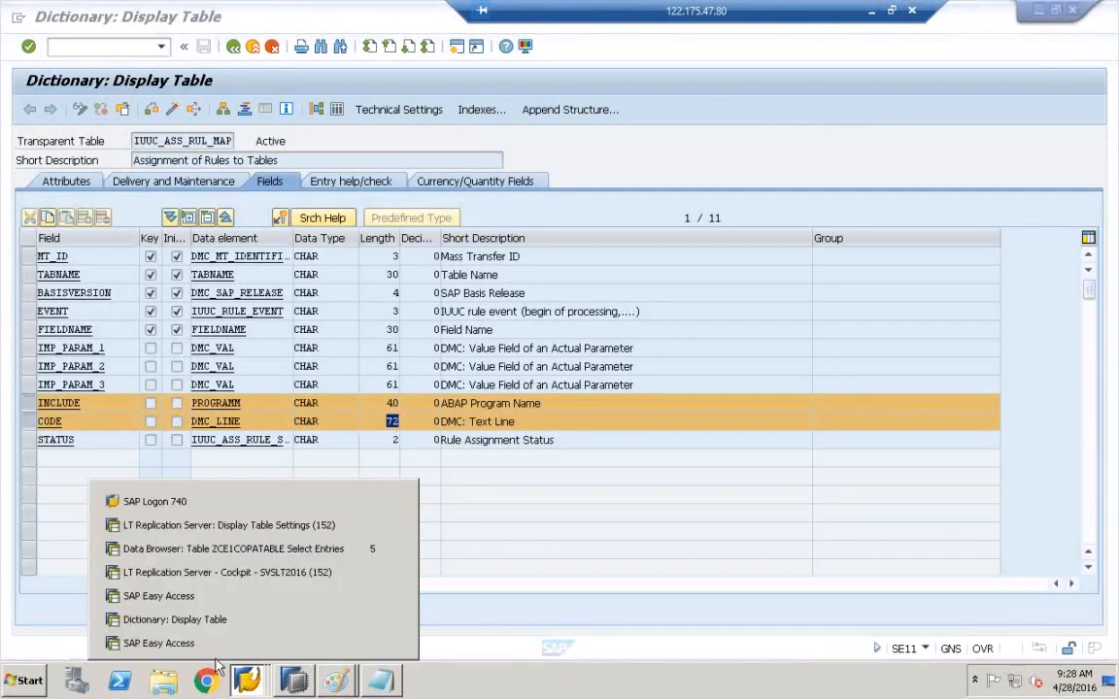
left_click(223, 549)
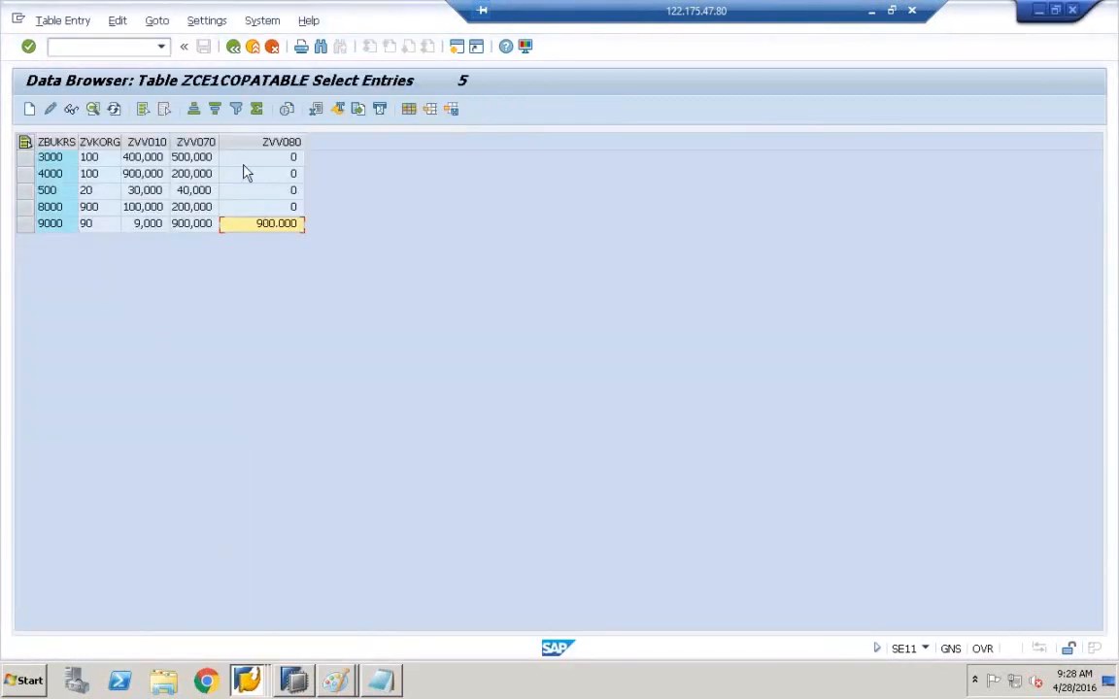
left_click(235, 48)
left_click(235, 49)
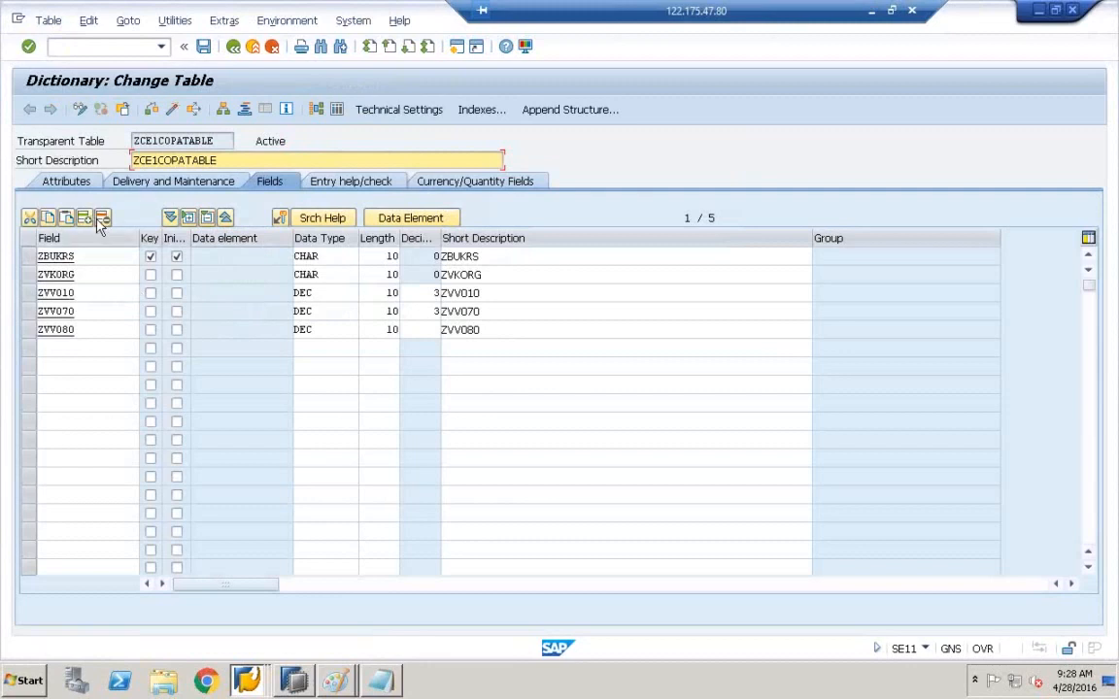
left_click(357, 256)
- Change the ZBUKRS length to 20 and activate ZCE1COPATABLE
key("Tab")
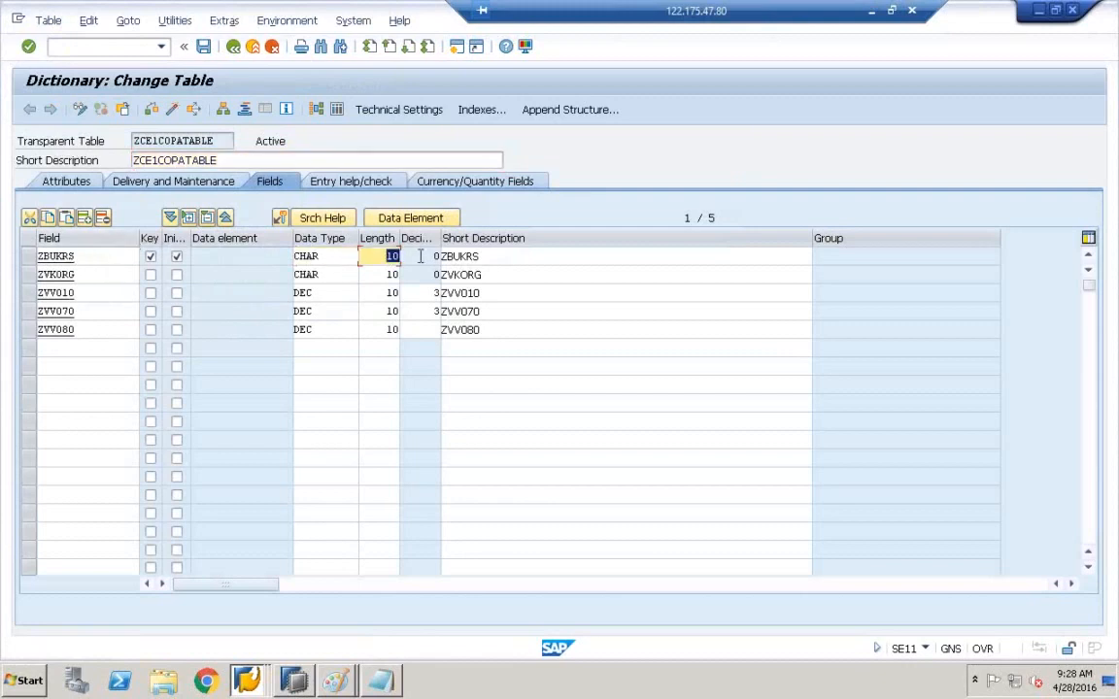
type("20")
left_click(176, 111)
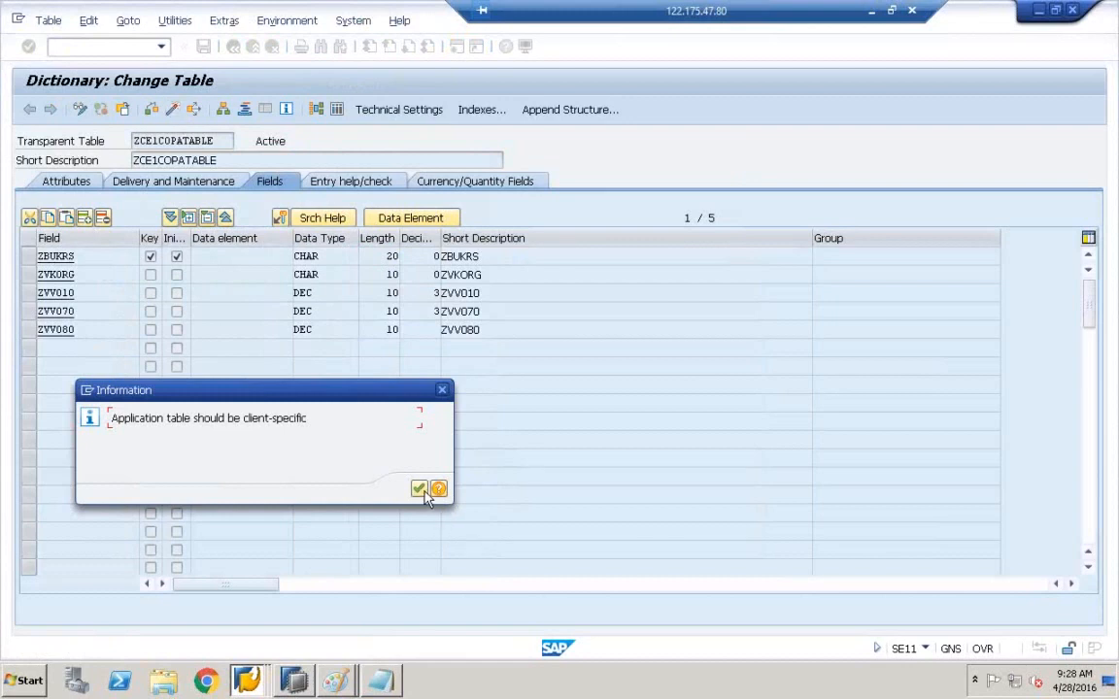
left_click(420, 489)
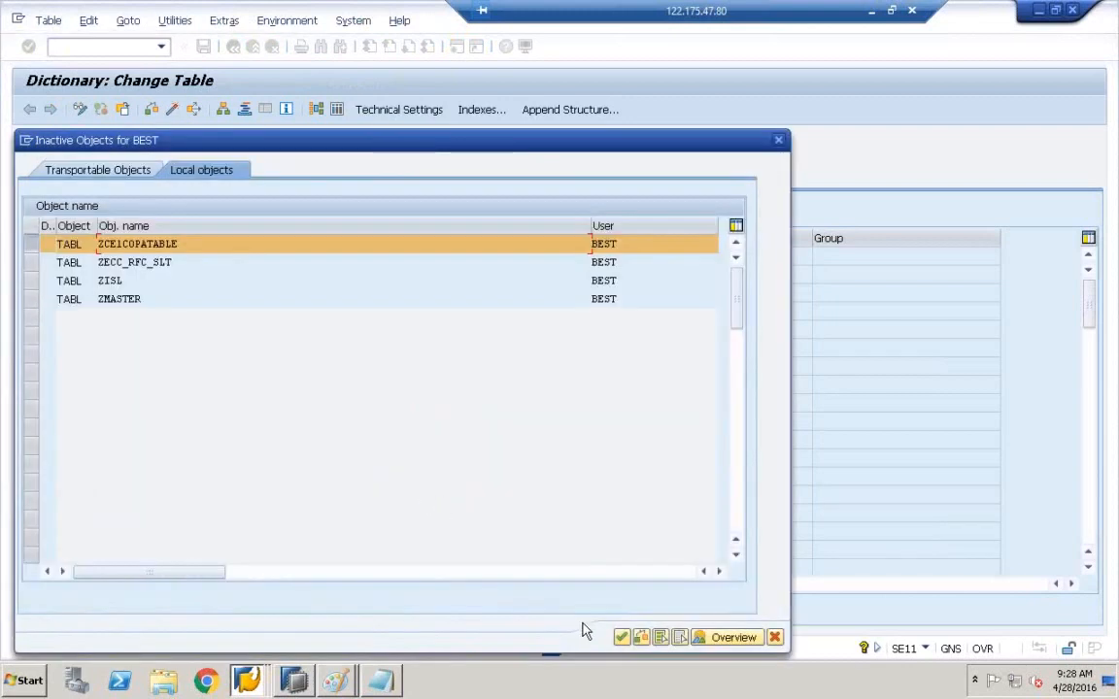
left_click(624, 639)
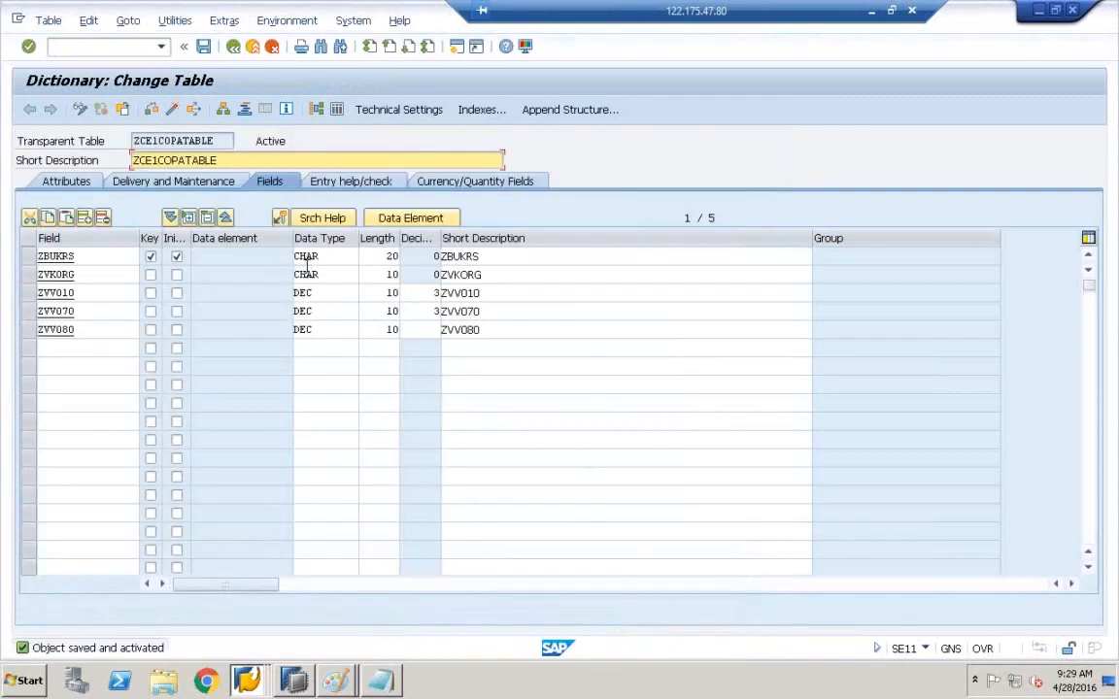
- Make ZVKORG a key field, activate the table again, and return to the ABAP Dictionary start screen
left_click(151, 276)
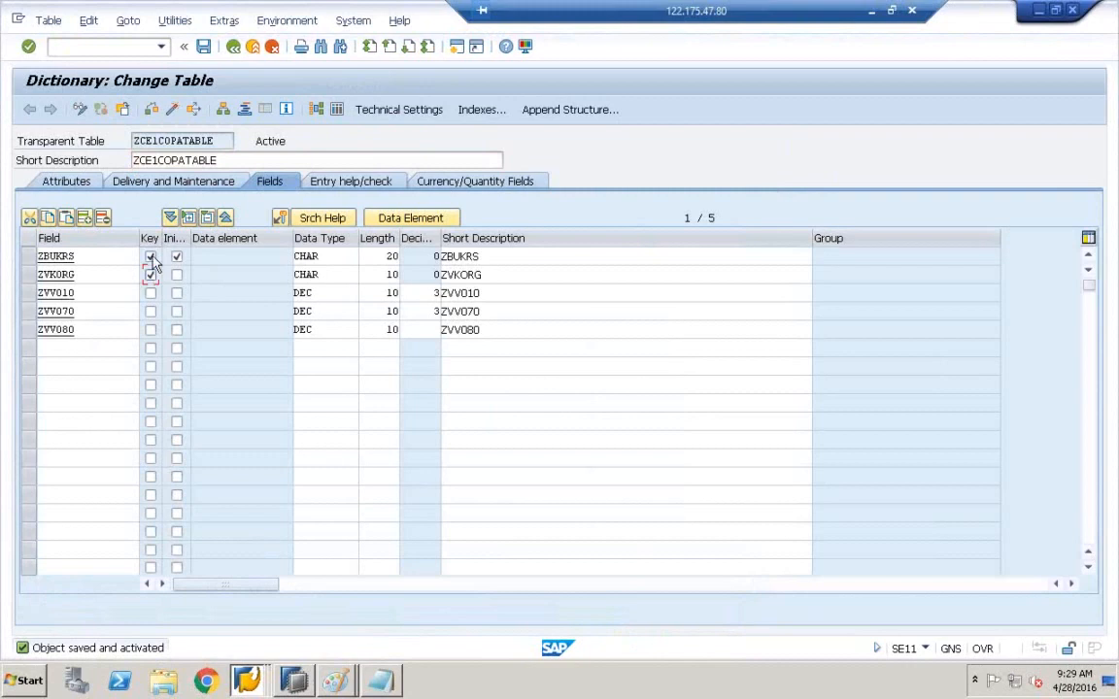
left_click(172, 109)
left_click(419, 488)
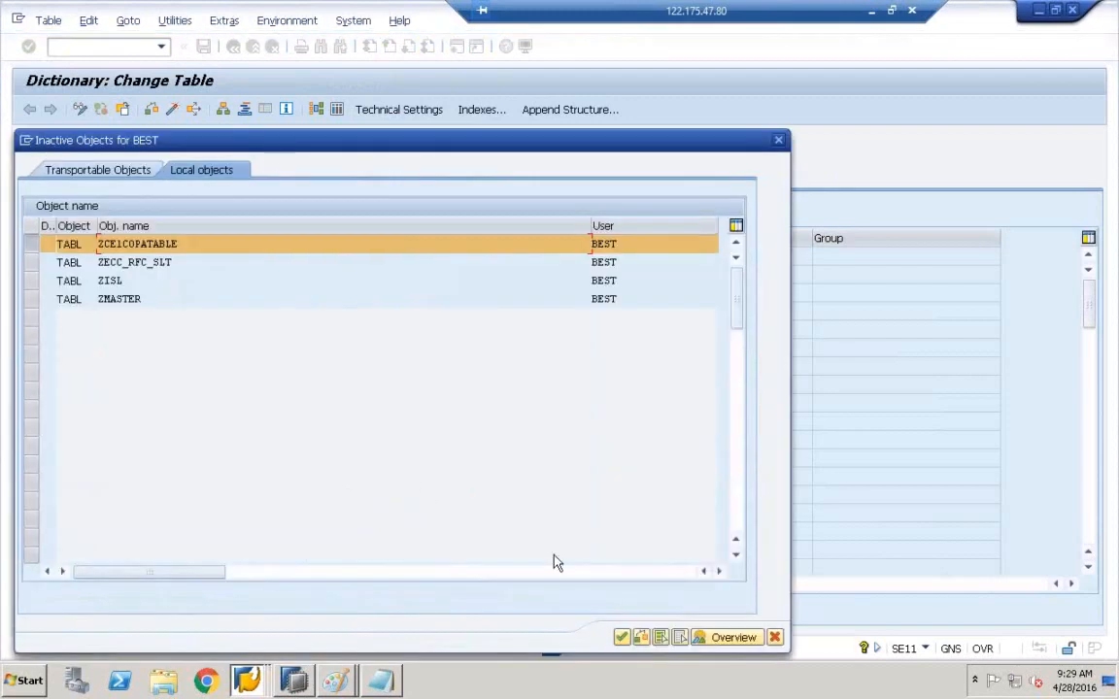
left_click(622, 637)
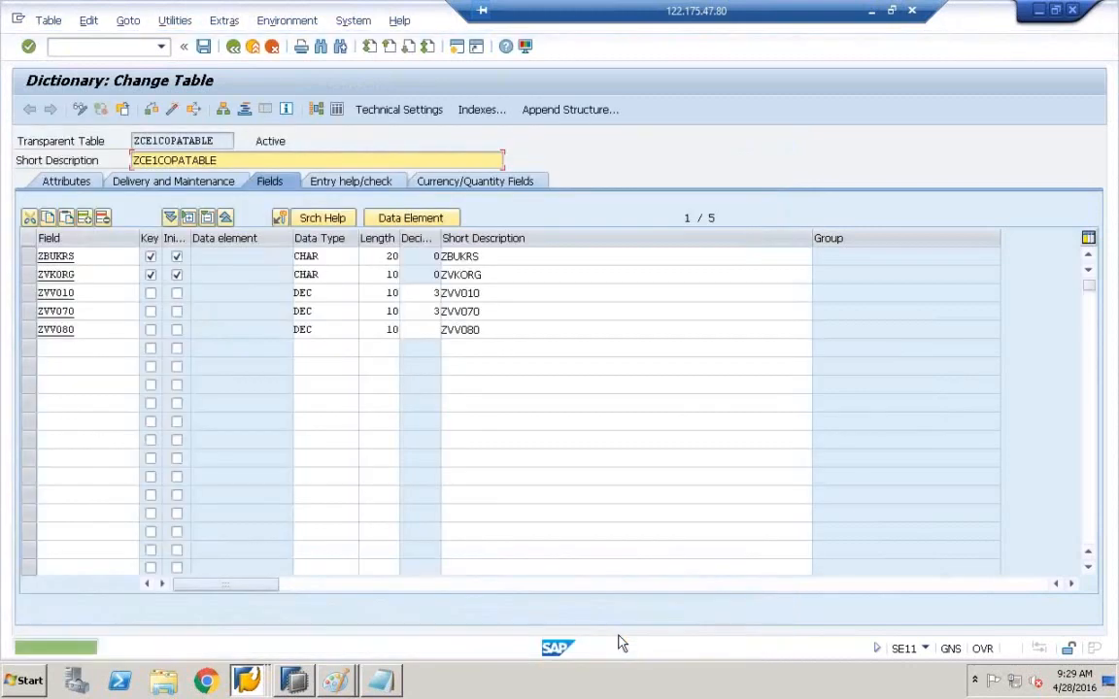
left_click(234, 48)
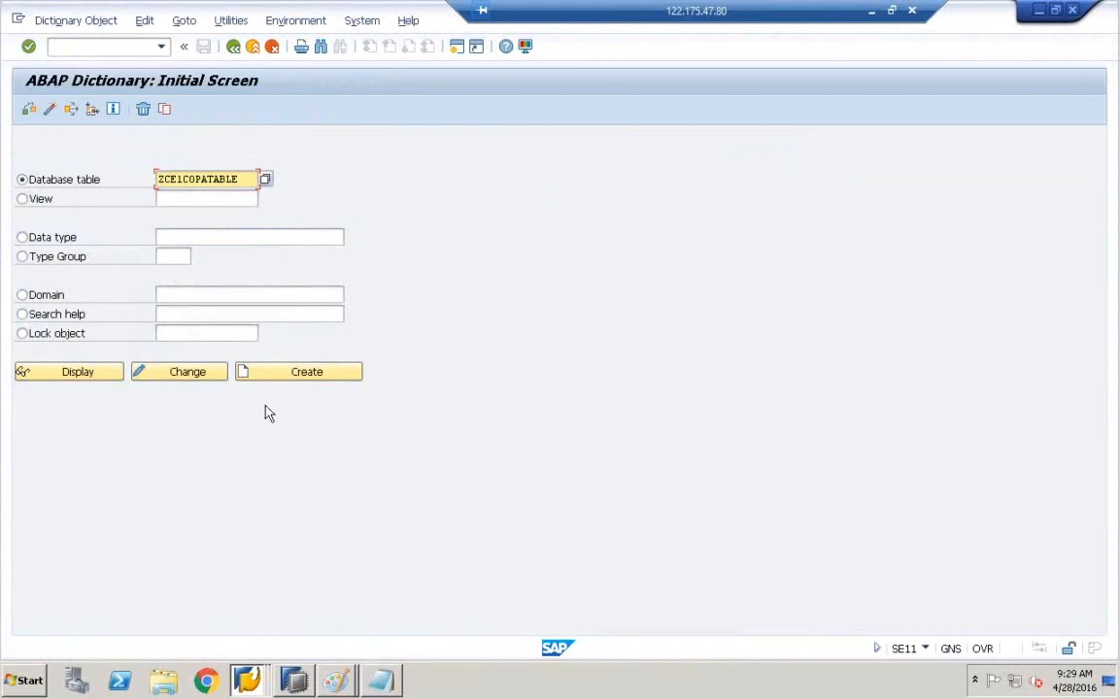
- In HANA Modeler, open ZCE1COPATABLE and check the key settings of ZBUKRS and ZVKORG
left_click(291, 683)
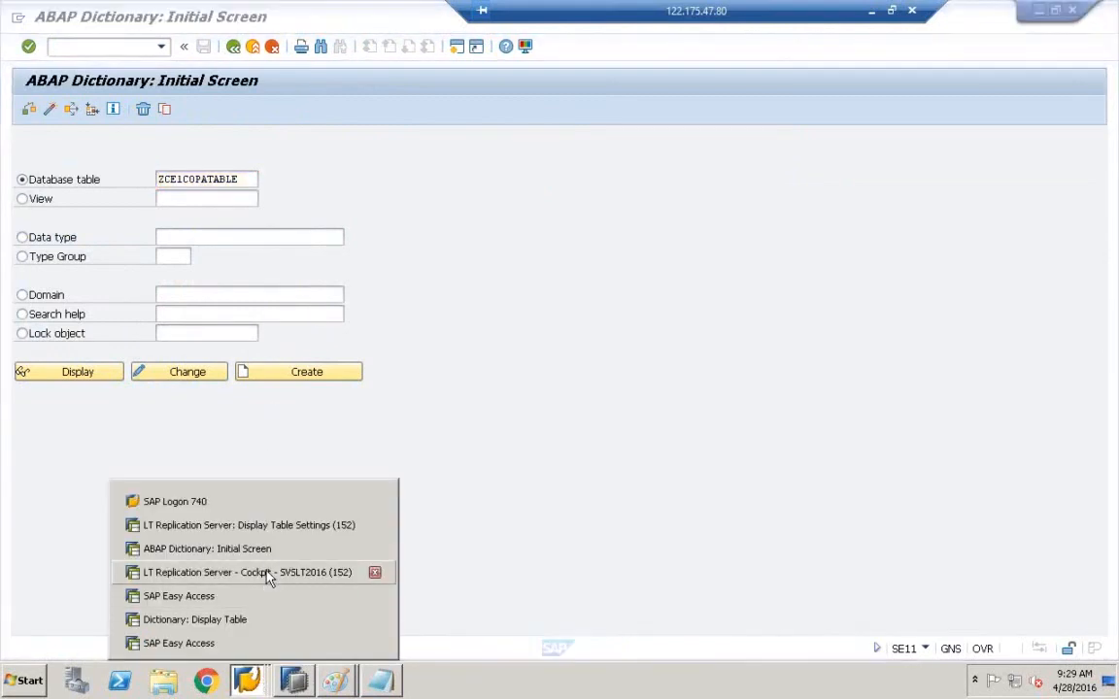
left_click(269, 572)
left_click(282, 680)
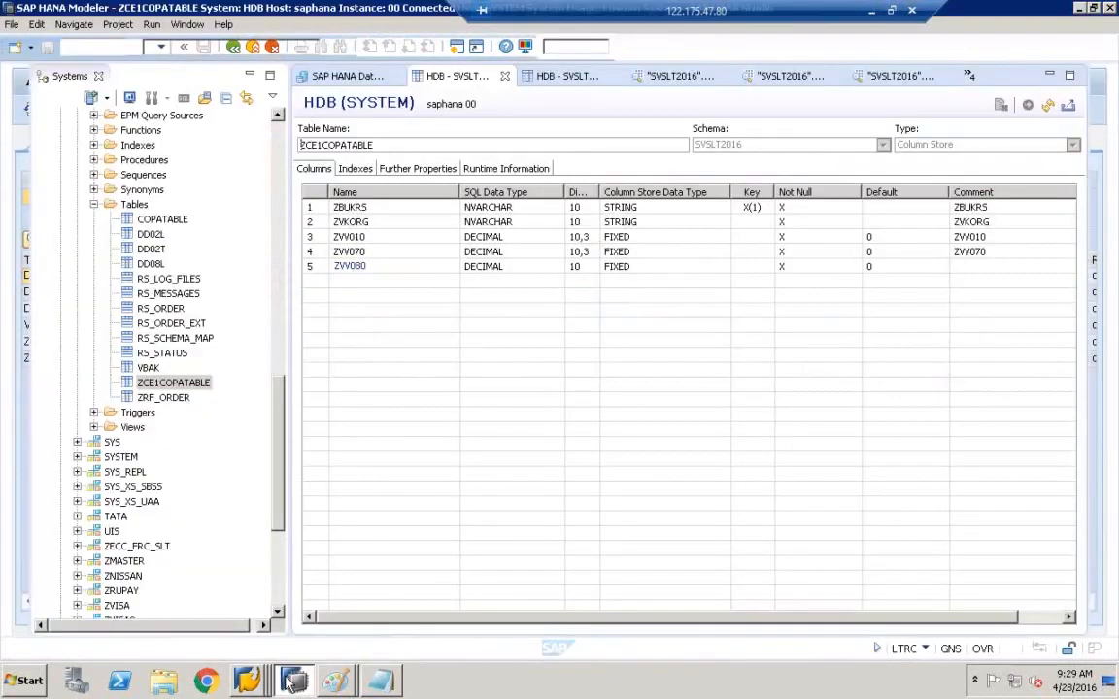
left_click(150, 388)
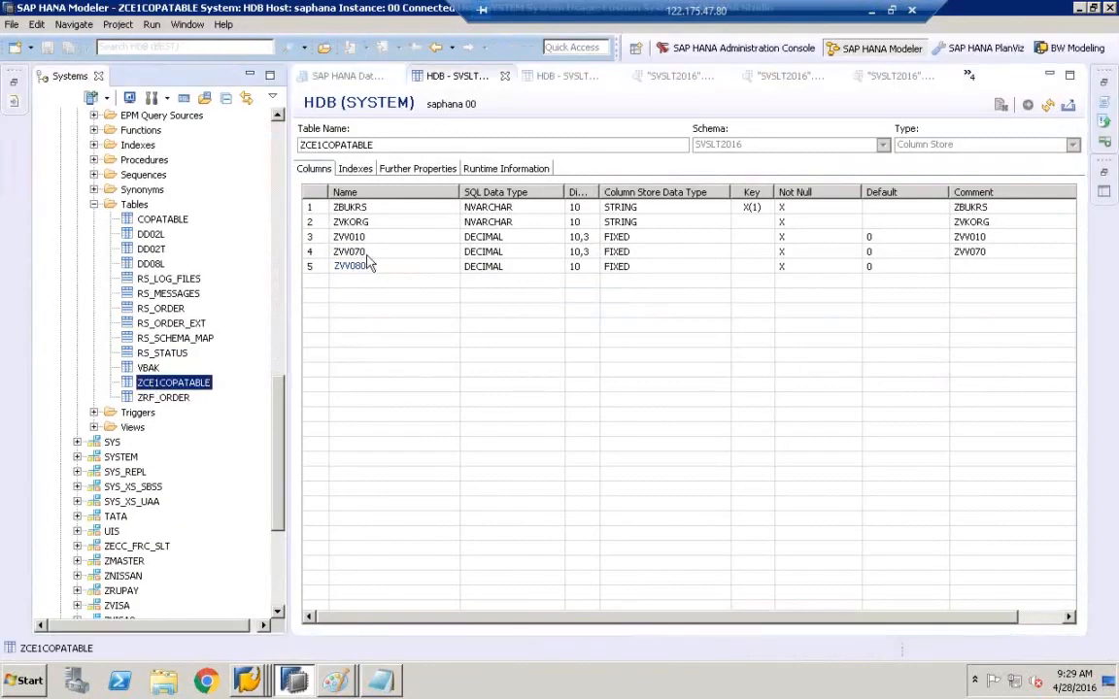
left_click(760, 206)
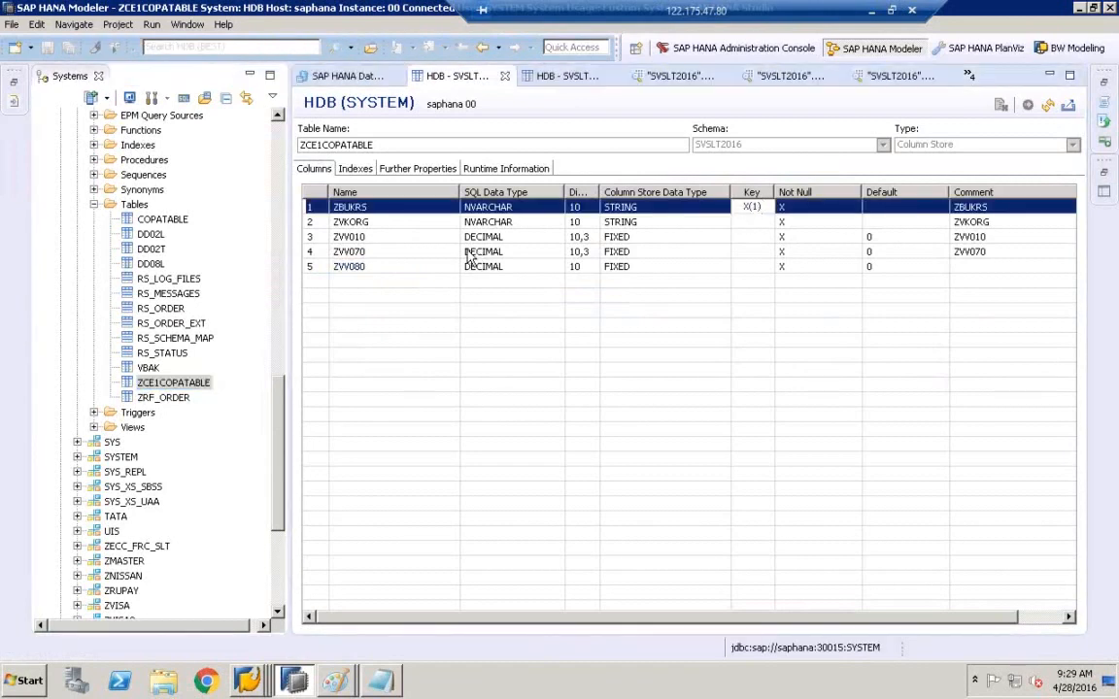
left_click(369, 223)
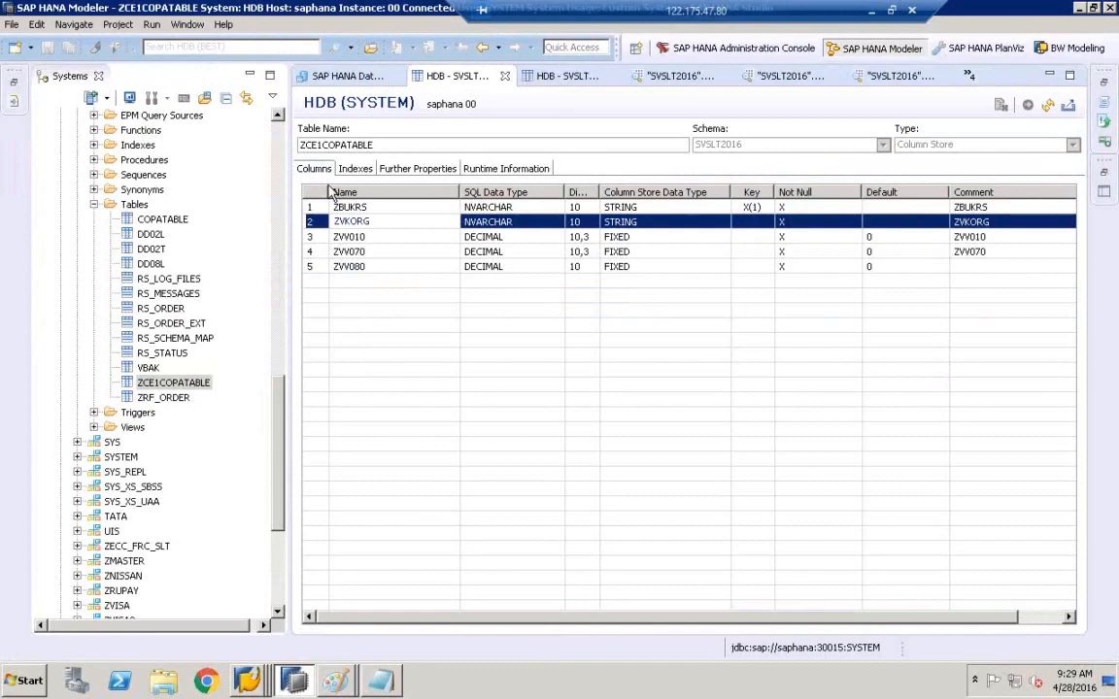
- Select the ZCE1COPATABLE table name and return to the replication cockpit
left_click_drag(377, 144, 299, 144)
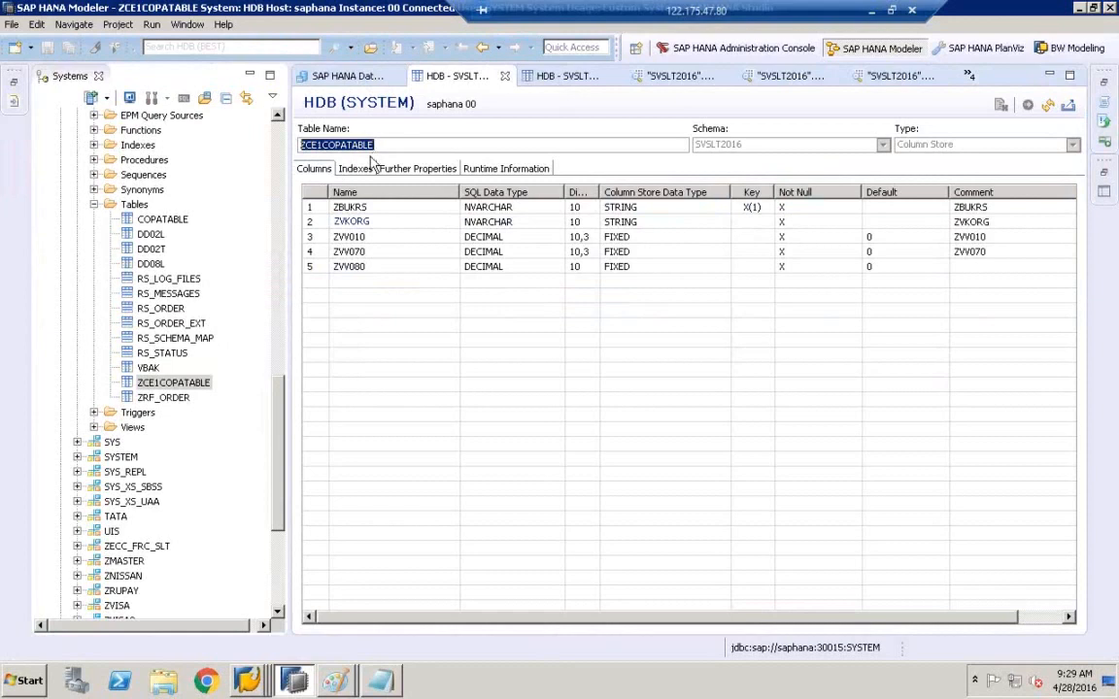
right_click(247, 680)
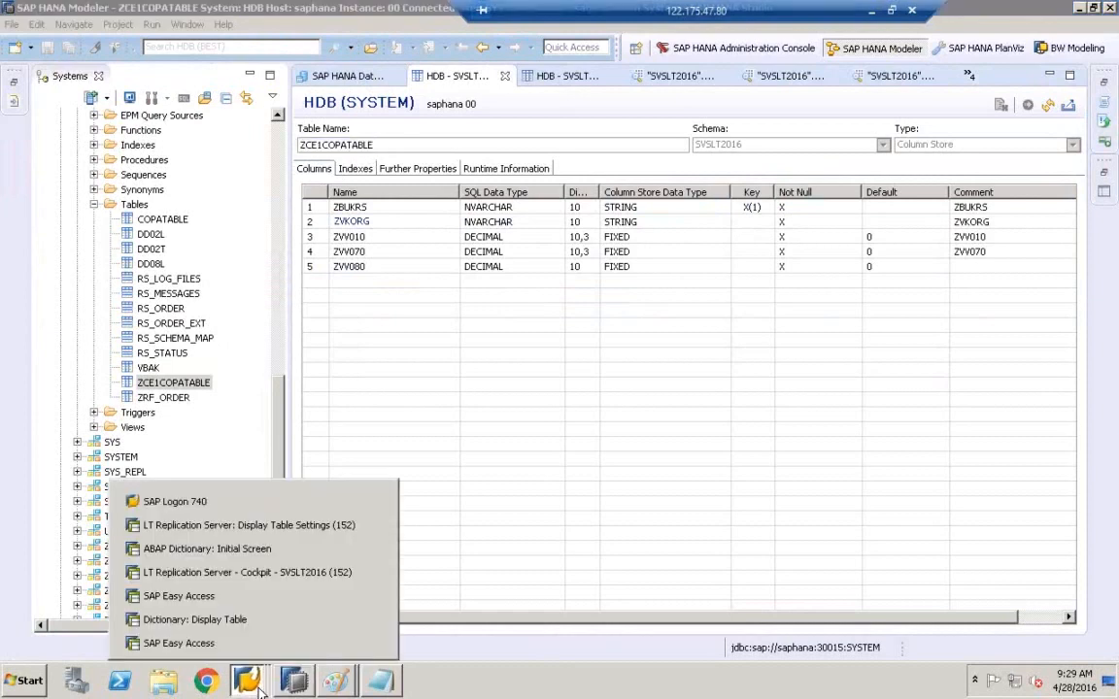
left_click(278, 573)
- Refresh the overview to confirm ZCE1COPATABLE is in Replication, then start SE11 from Easy Access
left_click(46, 109)
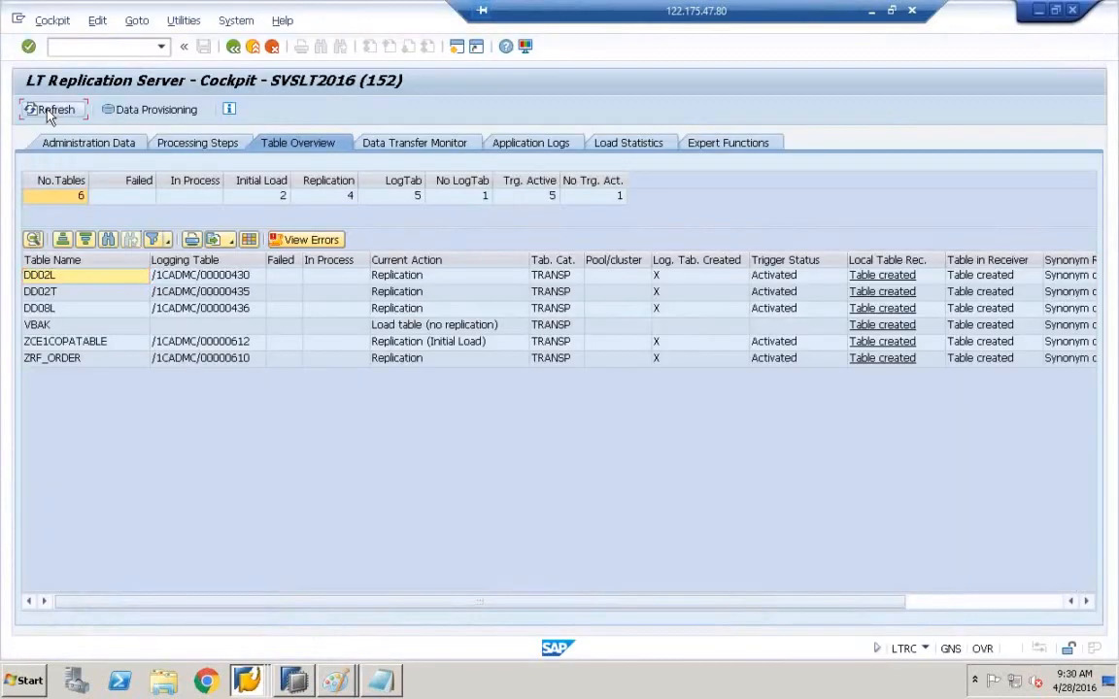
left_click(171, 342)
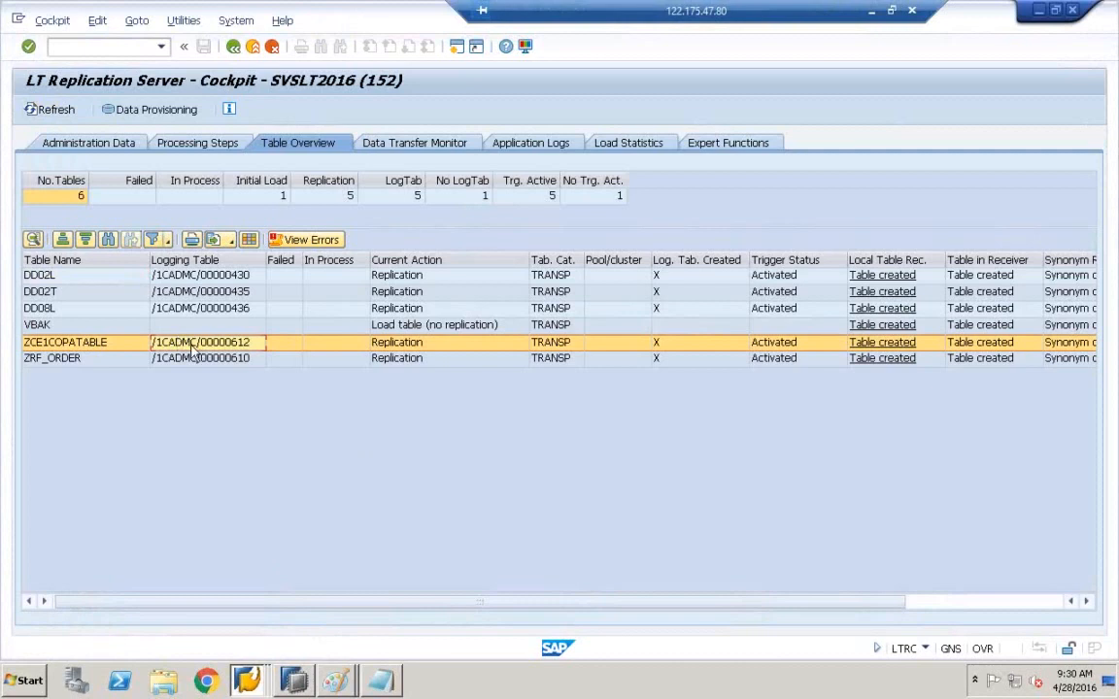
right_click(247, 680)
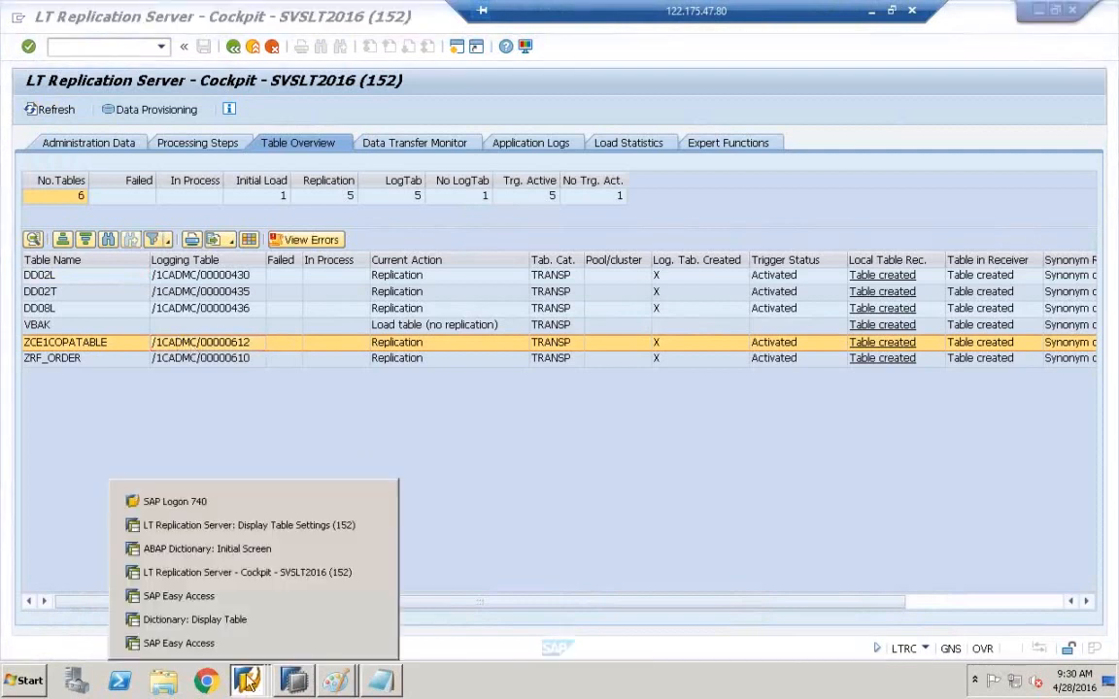
left_click(251, 596)
type("SE11")
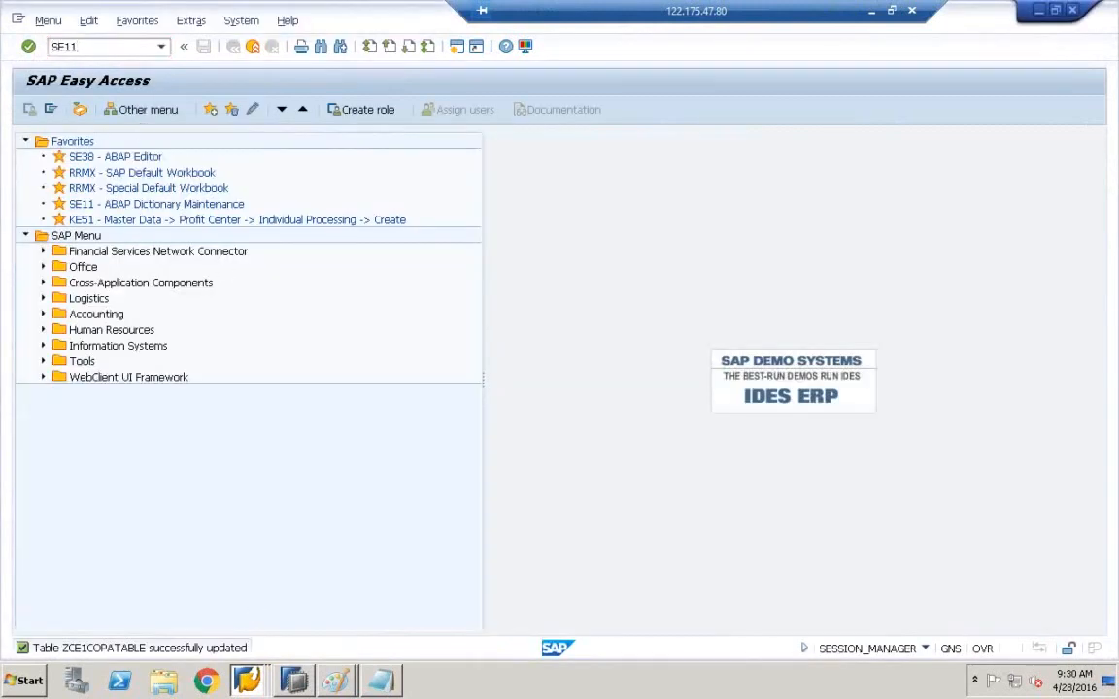
key("Return")
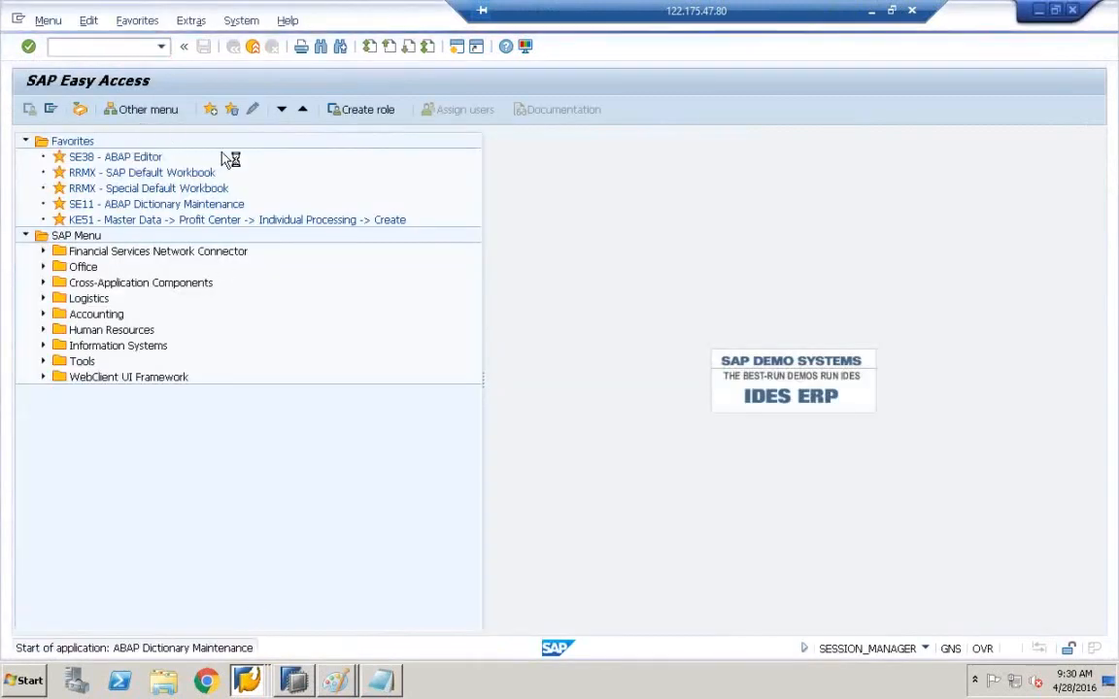
key("BackSpace")
key("BackSpace")
key("BackSpace")
key("BackSpace")
key("BackSpace")
key("BackSpace")
key("BackSpace")
key("BackSpace")
key("BackSpace")
key("BackSpace")
key("BackSpace")
key("BackSpace")
key("BackSpace")
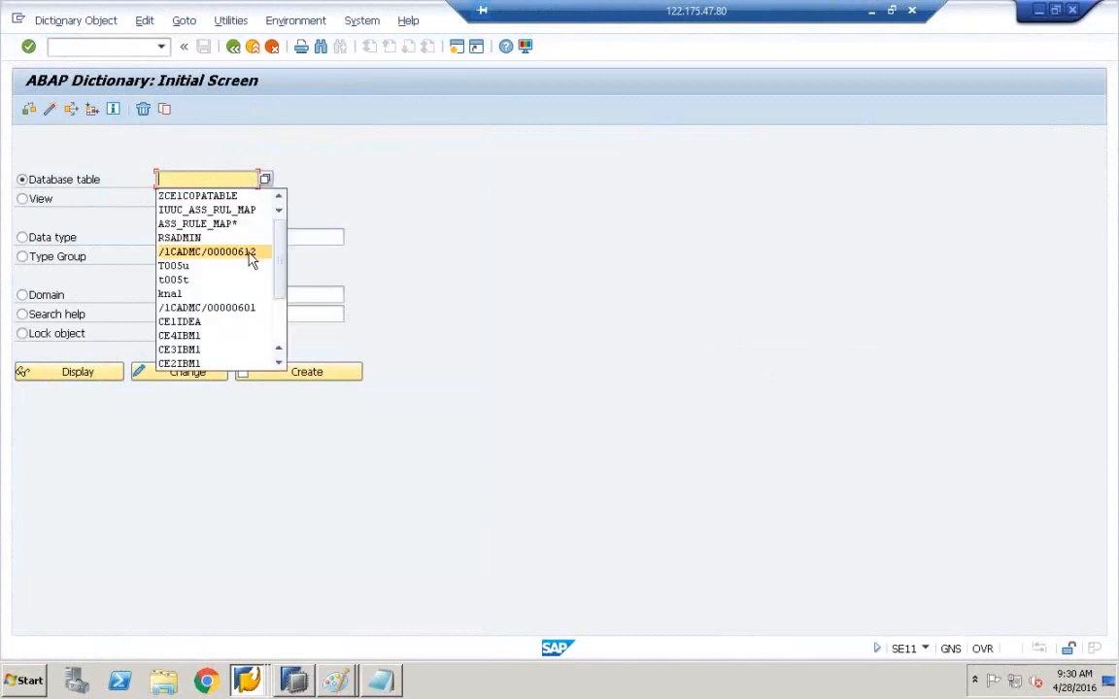
- Display logging table /1CADMC/00000612's fields and select its ZBUKRS field
left_click(223, 251)
left_click(84, 379)
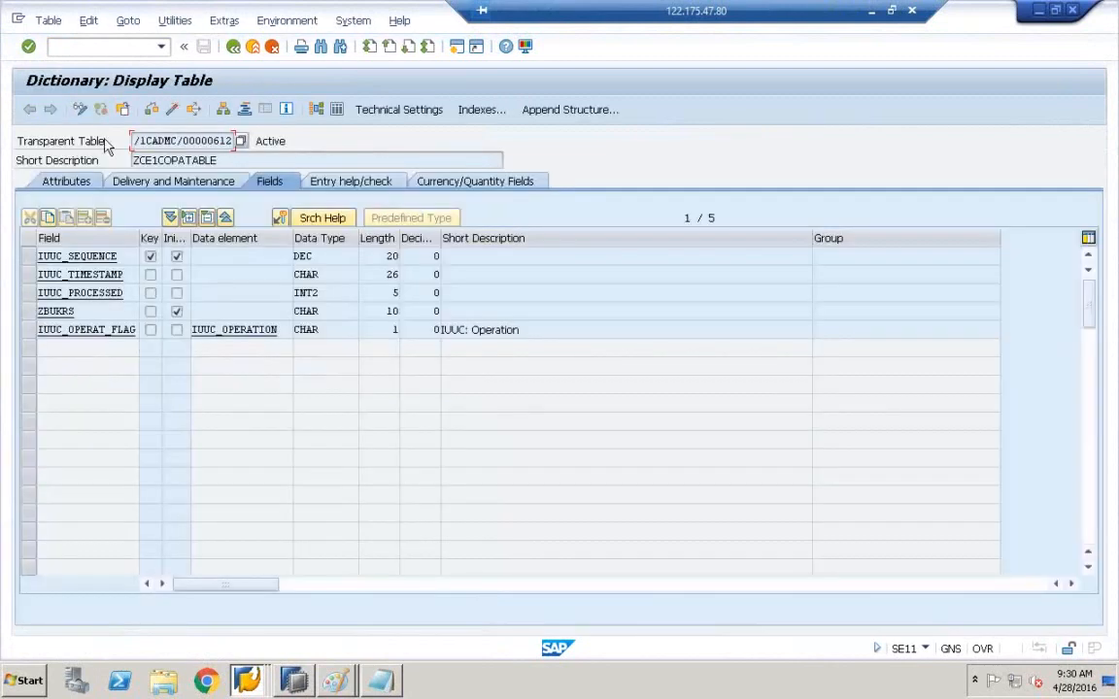
left_click(29, 313)
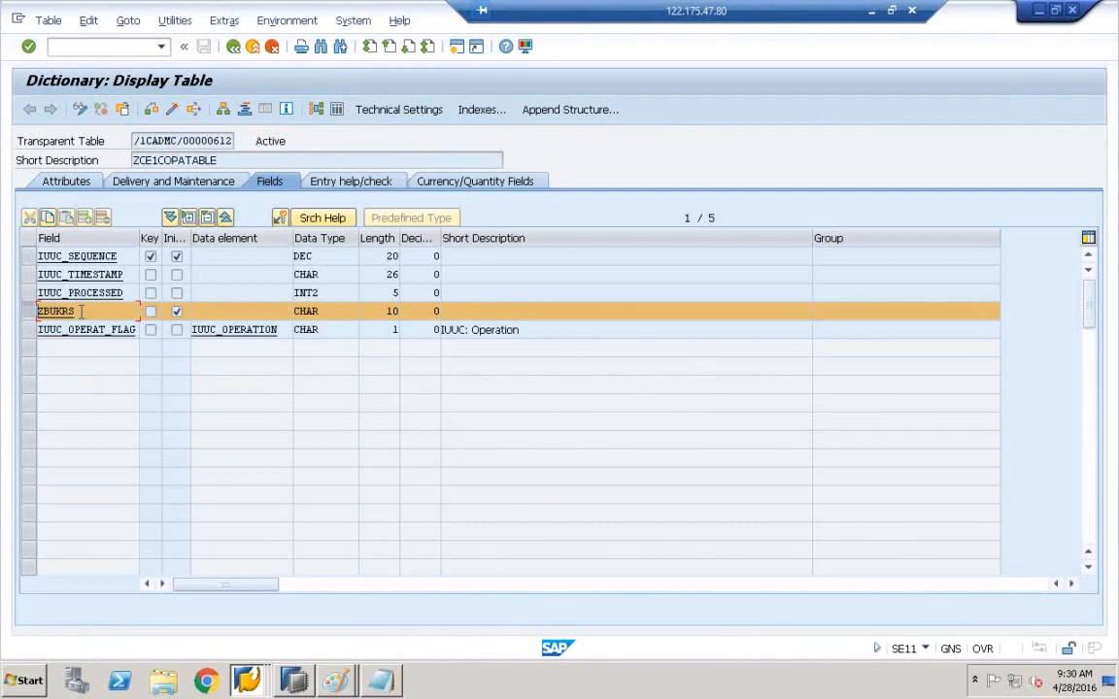
double_click(78, 311)
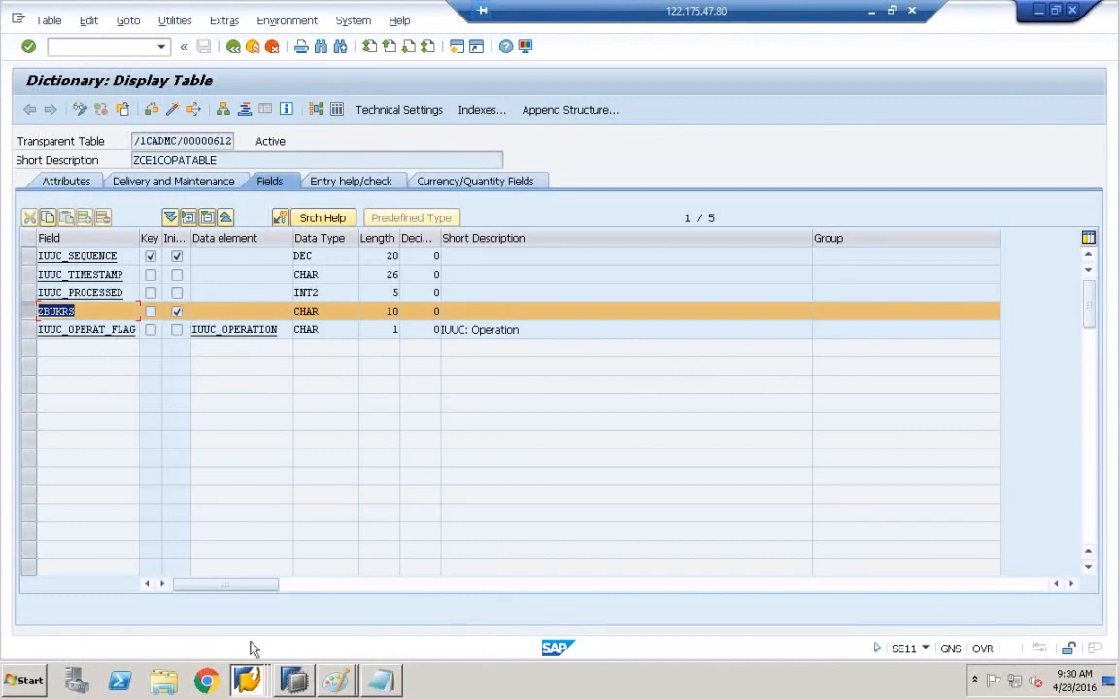
- Go back to the dictionary start screen and display ZCE1COPATABLE's field list
left_click(248, 682)
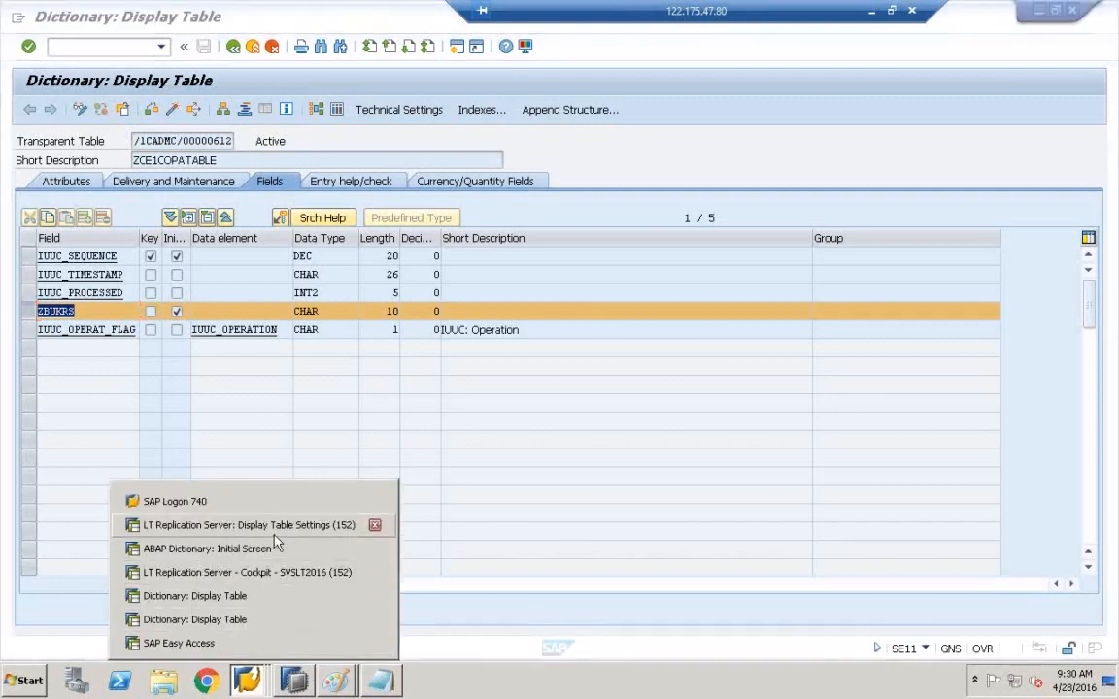
left_click(272, 558)
key("F3")
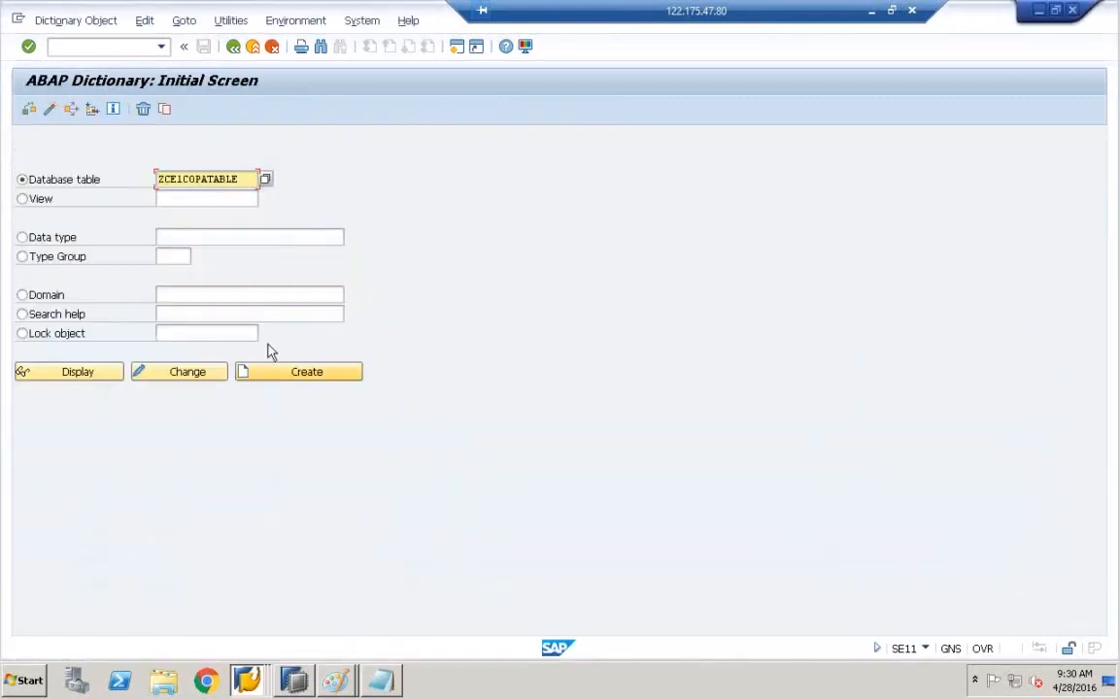
left_click(97, 387)
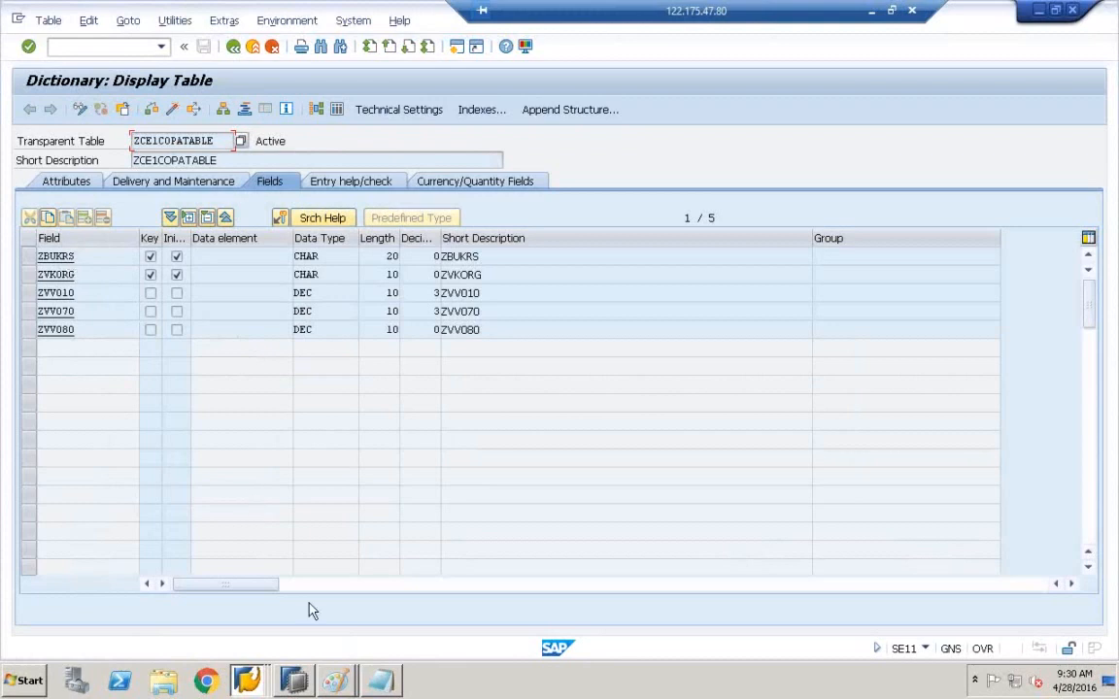
left_click(247, 680)
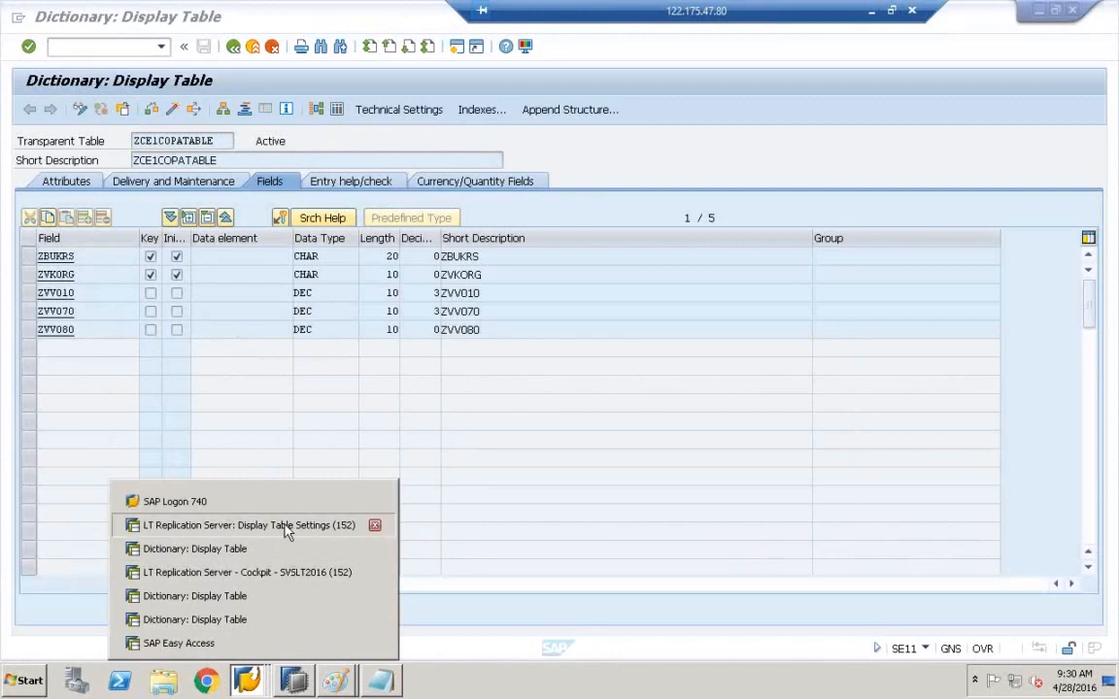
- Exit the extra dictionary display session and close it
left_click(284, 527)
left_click(246, 680)
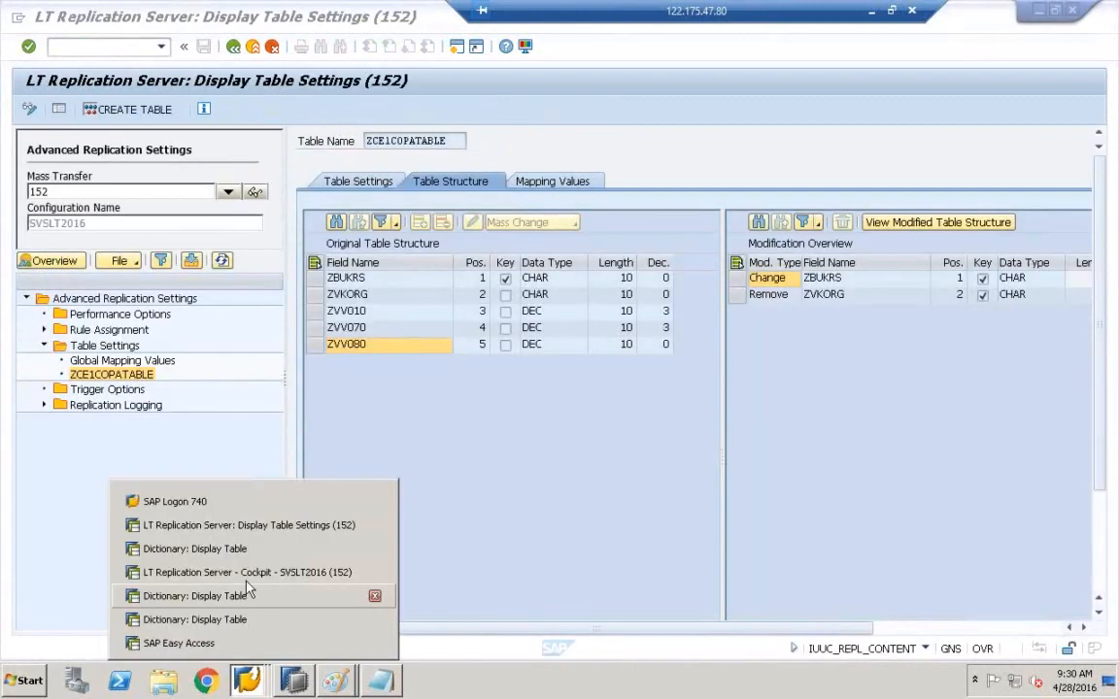
left_click(236, 618)
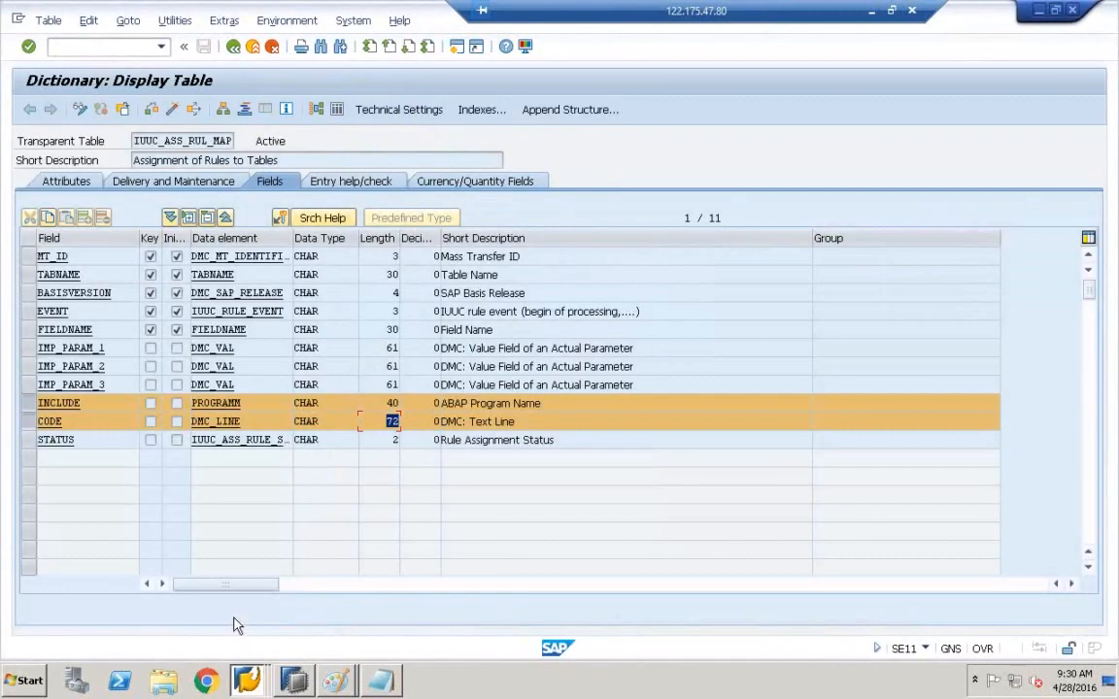
left_click(251, 47)
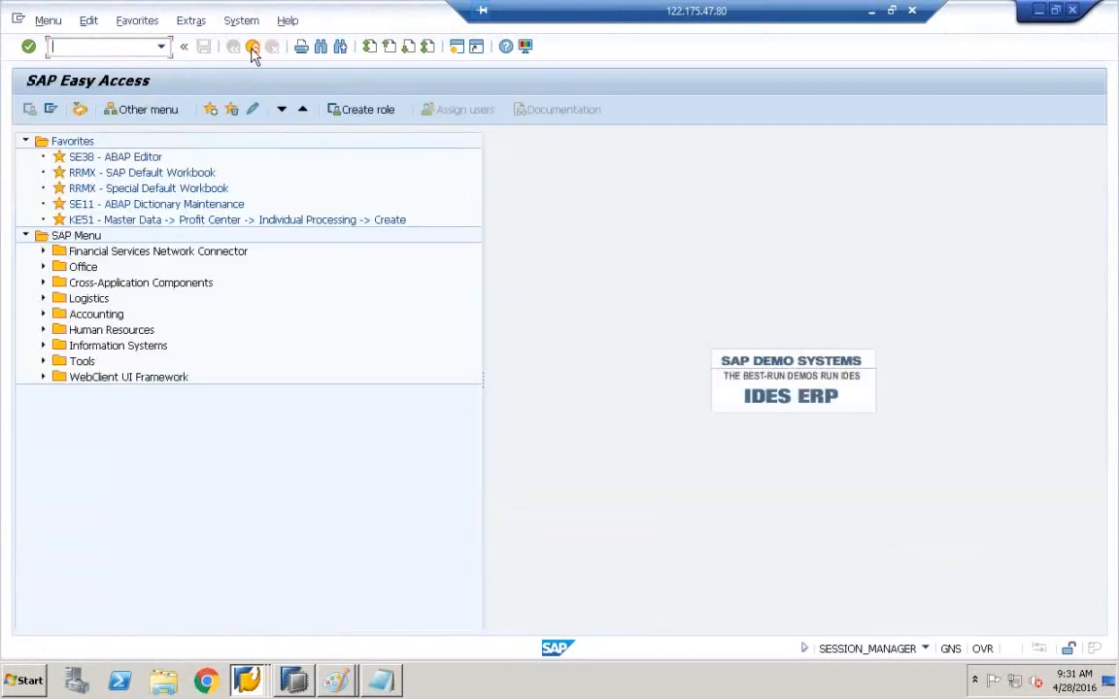
left_click(252, 47)
- Display /1CADMC/00000612's fields, select the ZBUKRS row and mark the full table name
left_click(247, 680)
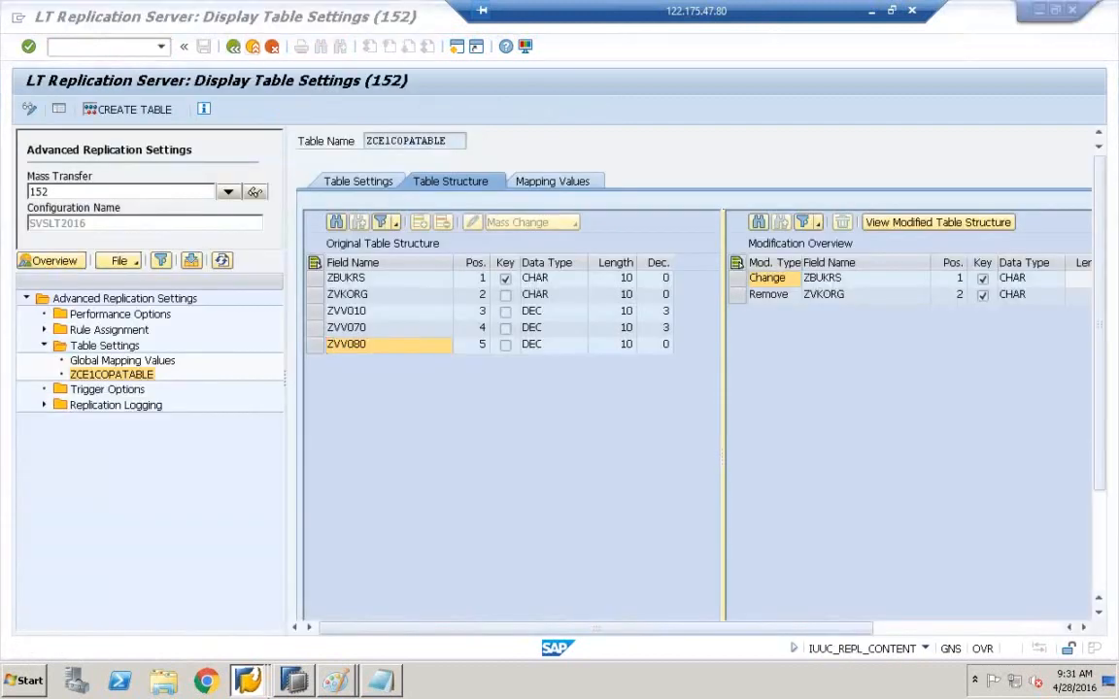
left_click(254, 622)
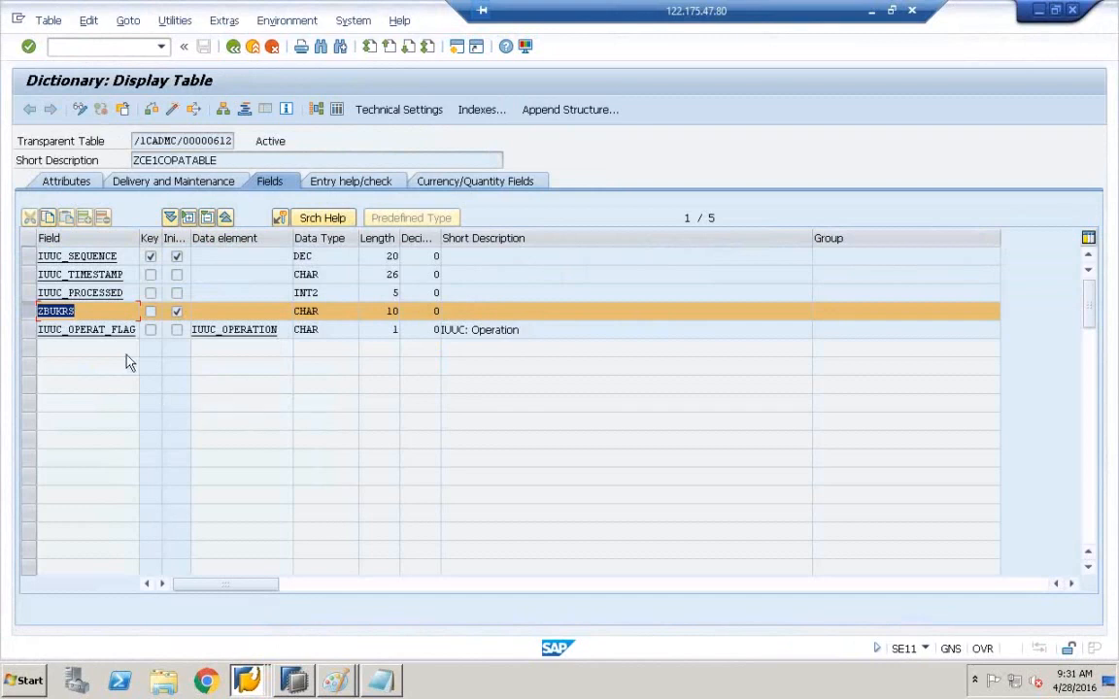
left_click(233, 46)
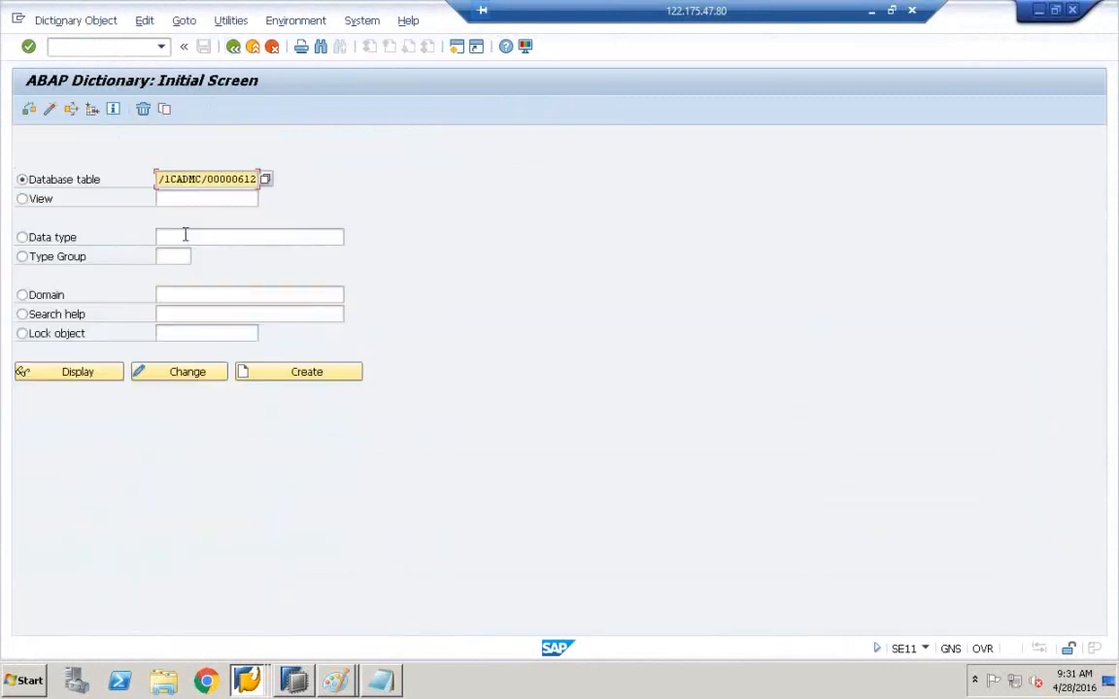
left_click(95, 377)
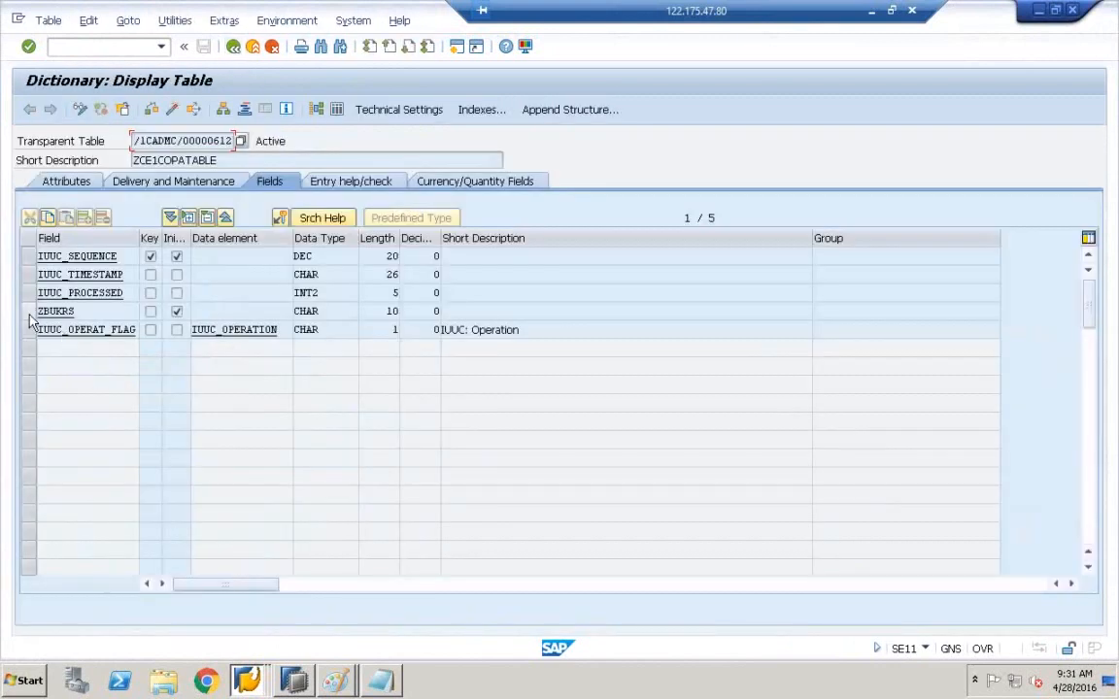
left_click(29, 310)
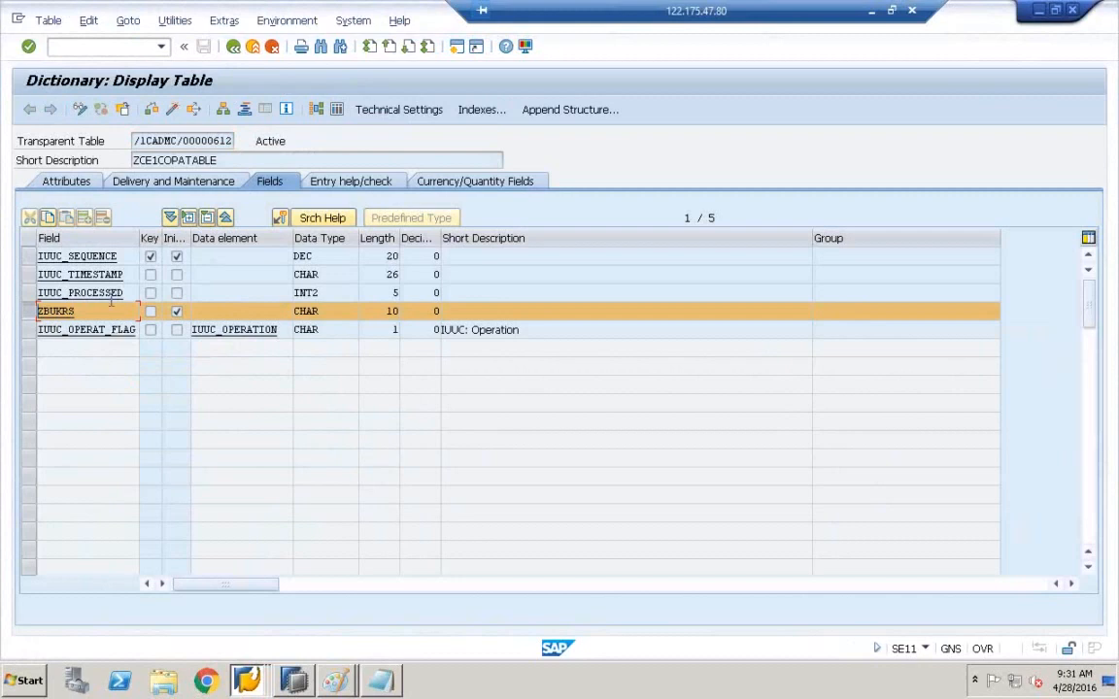
left_click_drag(135, 141, 233, 142)
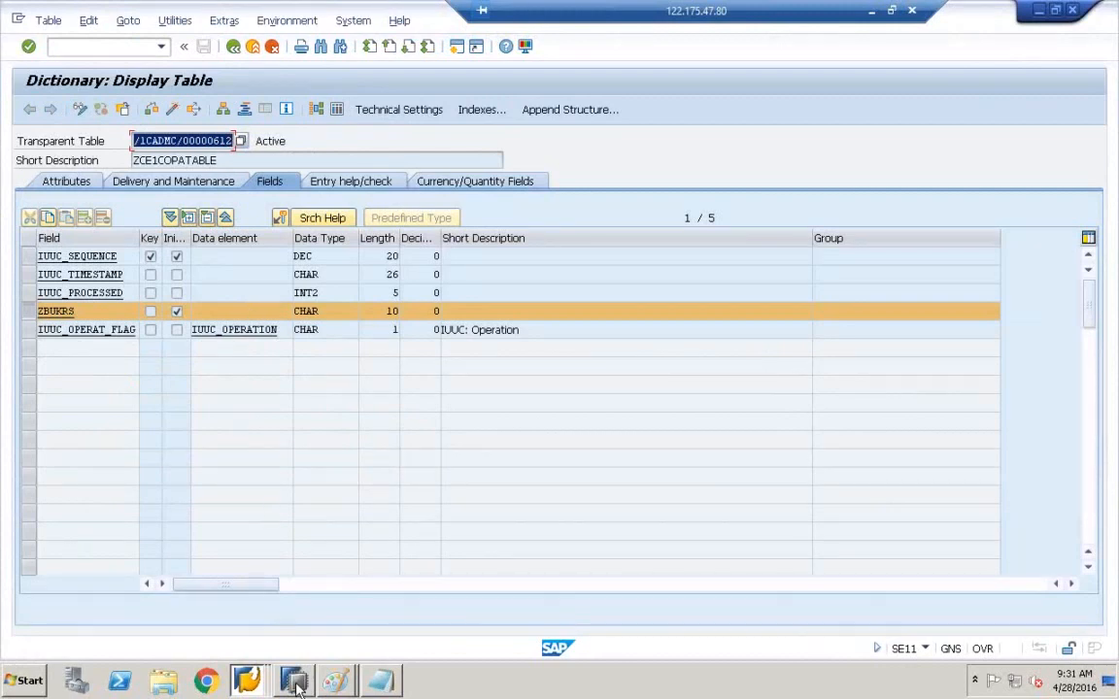
mouse_move(297, 686)
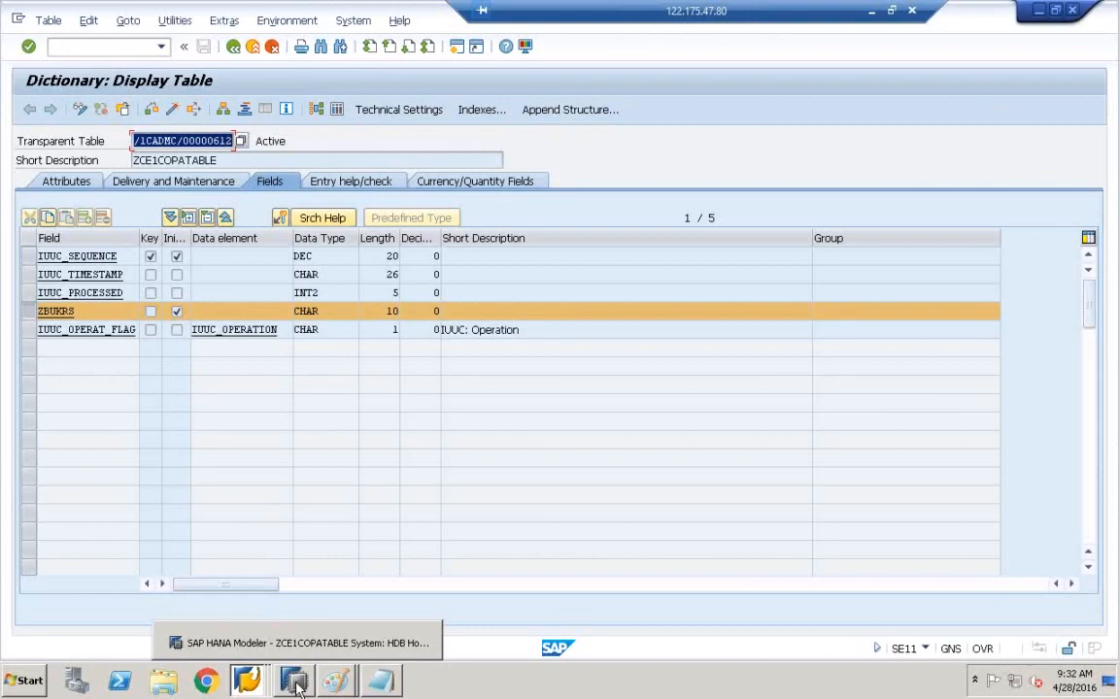
- In HANA Modeler, refresh and reopen the ZCE1COPATABLE definition via Open Definition
left_click(297, 685)
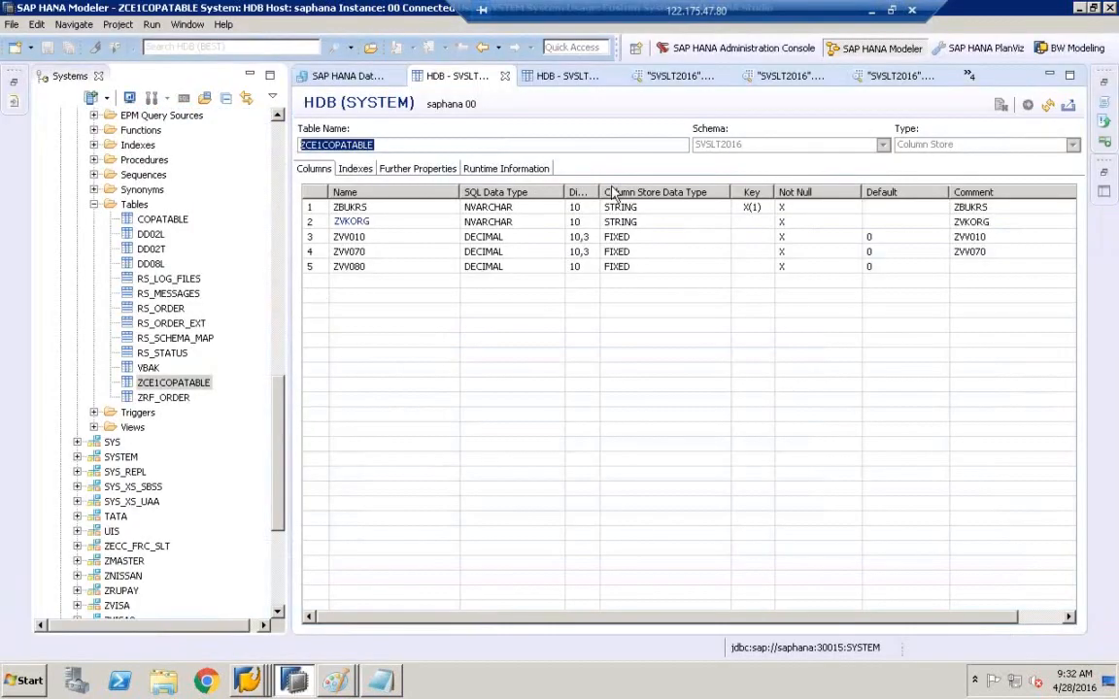
left_click(1049, 105)
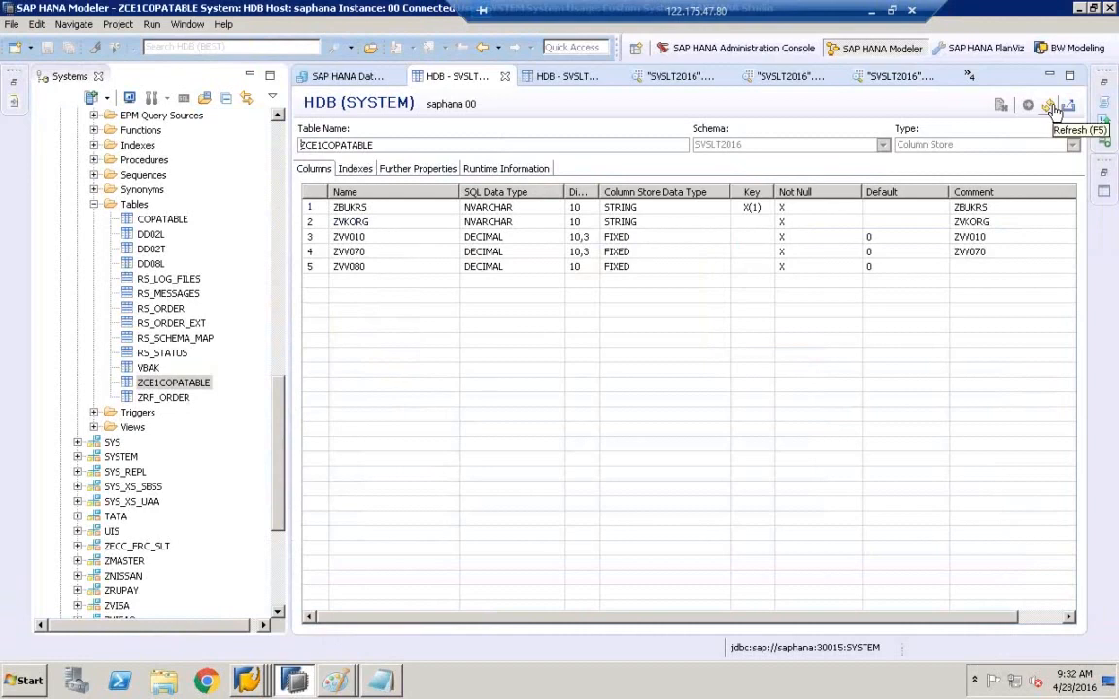
left_click(171, 385)
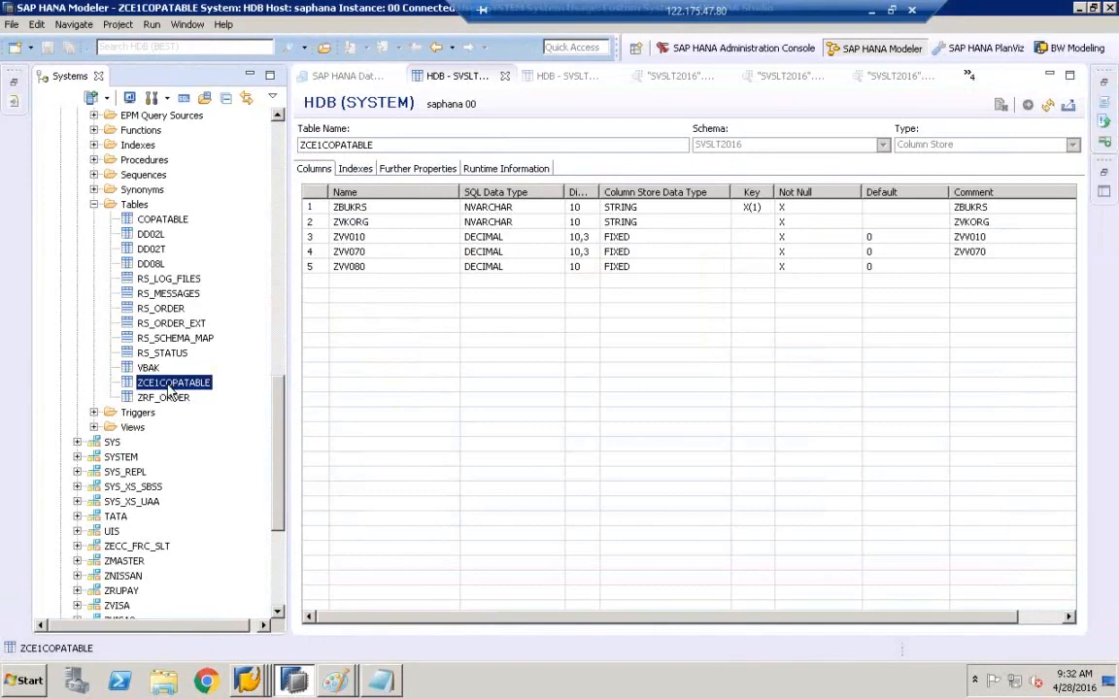
right_click(170, 388)
left_click(233, 181)
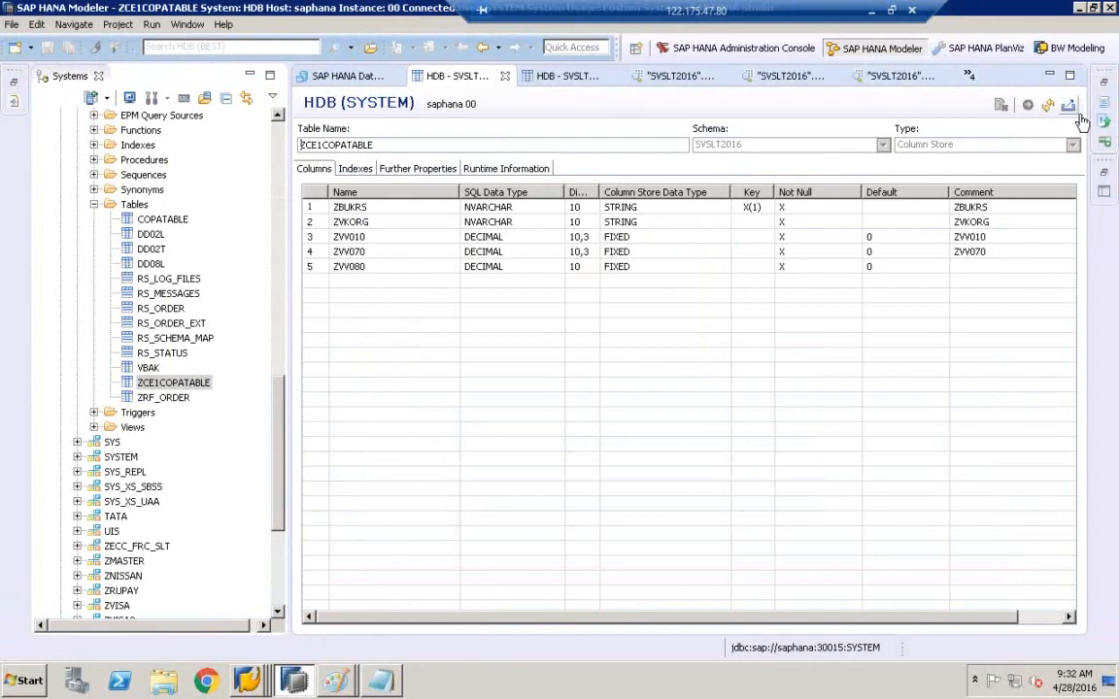
left_click(1048, 105)
- Review the ZVKORG and ZVV080 columns, confirming ZBUKRS (NVARCHAR 10) is the only key
left_click(746, 225)
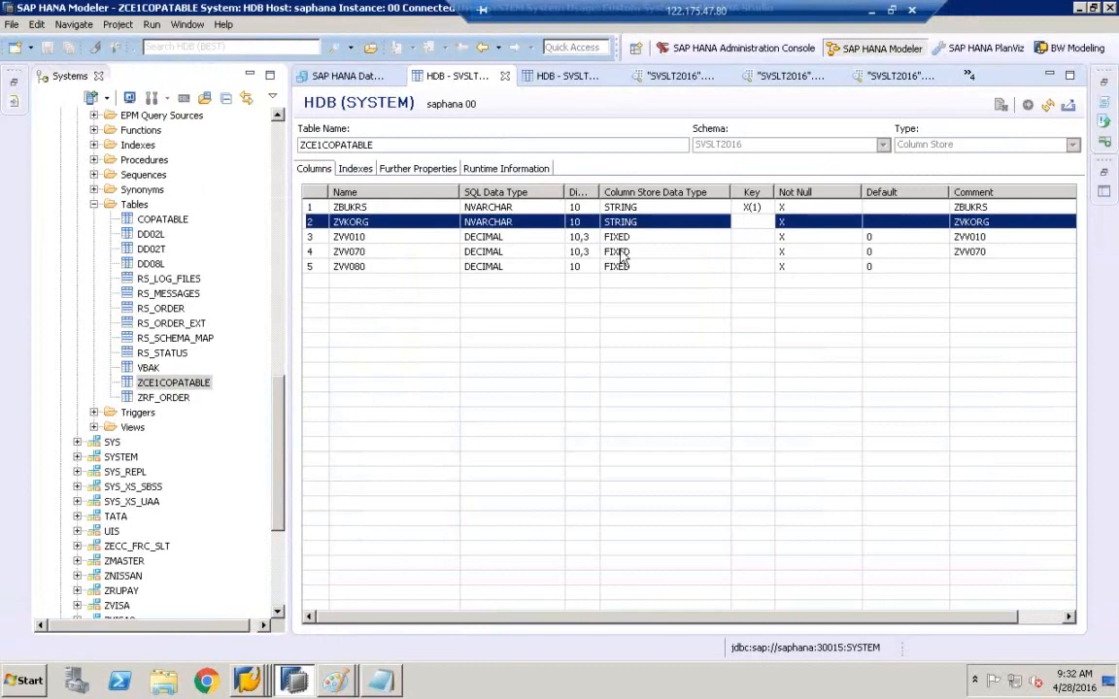
left_click(379, 269)
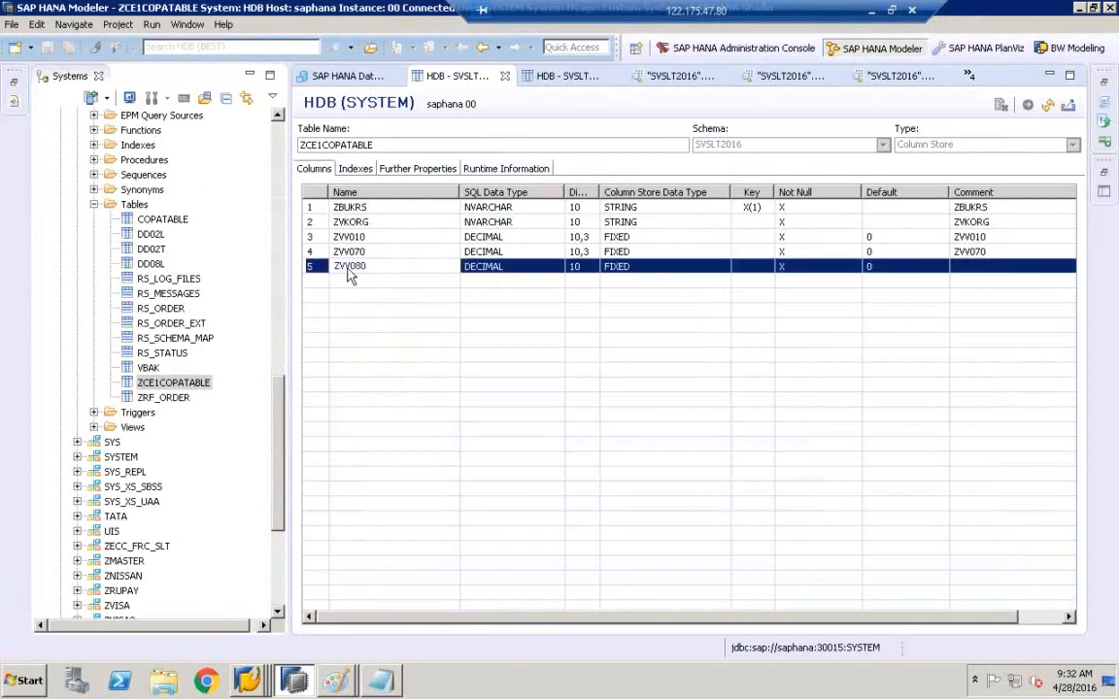
left_click(369, 222)
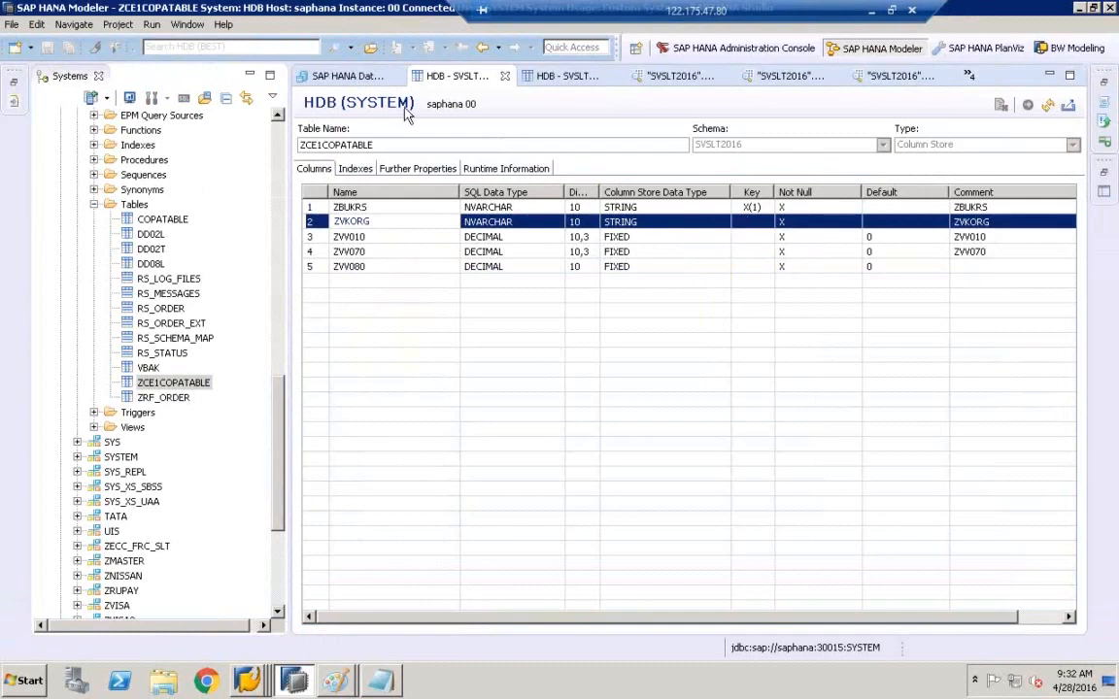
left_click(247, 680)
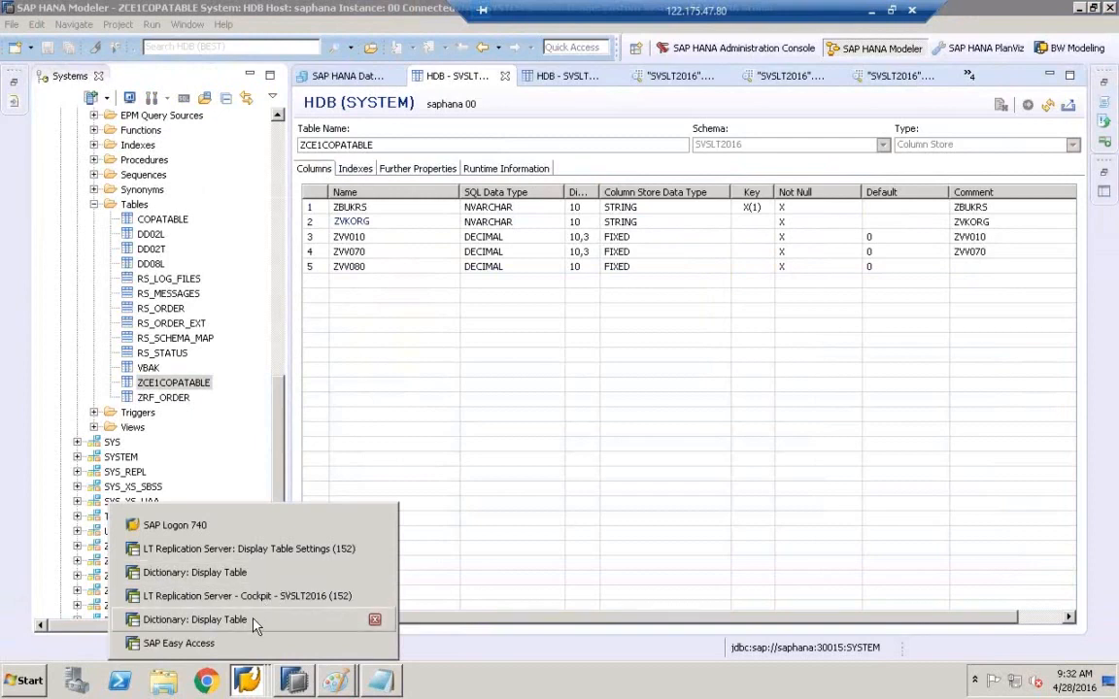
- Run Stop Load / Replication for ZCE1COPATABLE from Data Provisioning
left_click(262, 597)
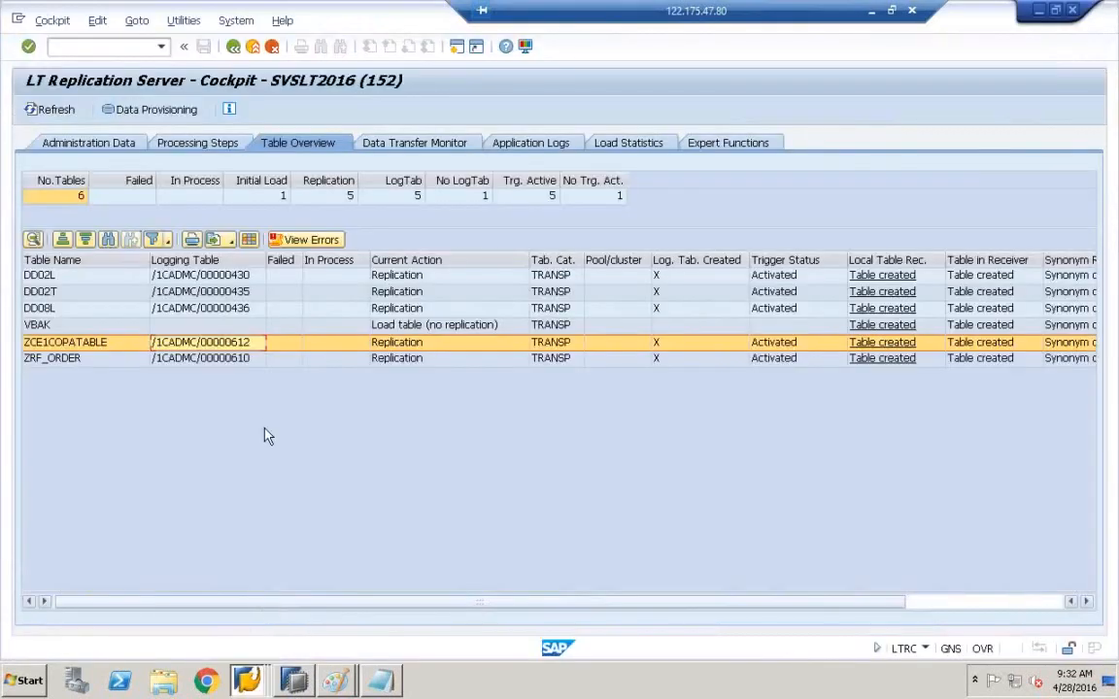
left_click(151, 110)
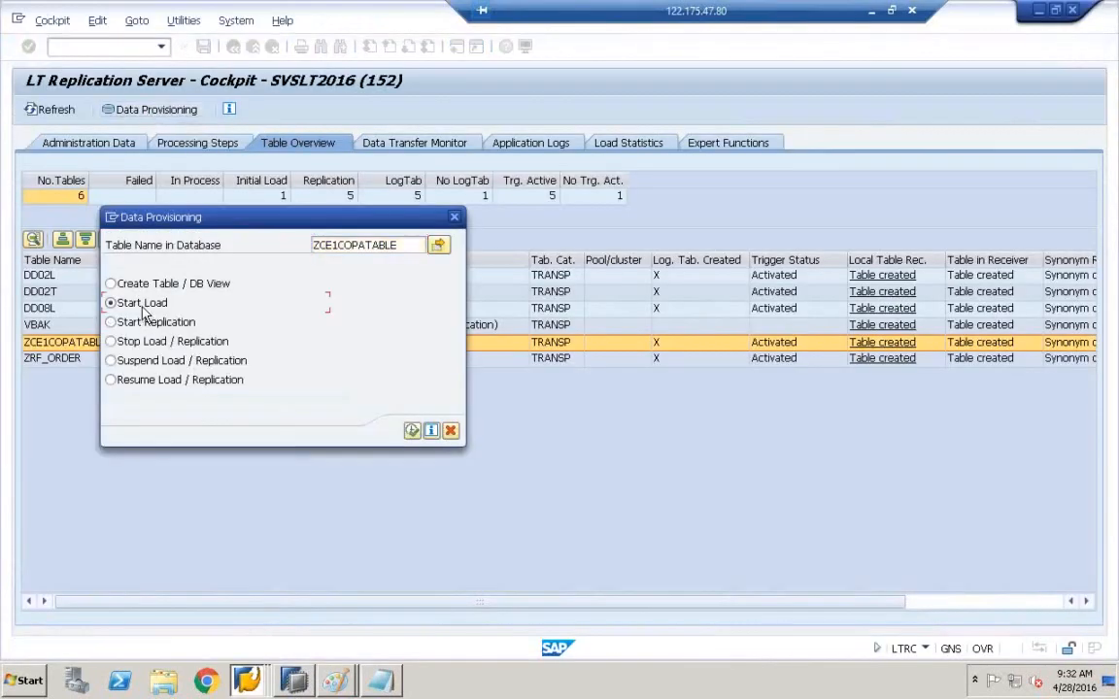
left_click(134, 343)
left_click(412, 430)
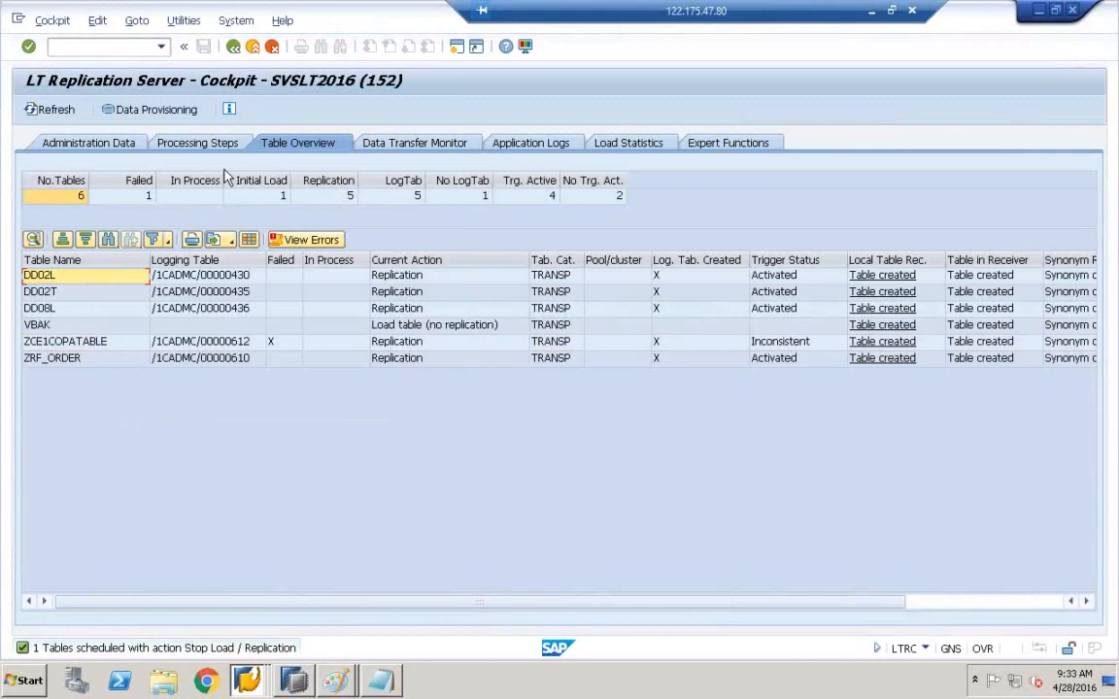
- Refresh the table overview until ZCE1COPATABLE disappears, leaving five tables
left_click(56, 110)
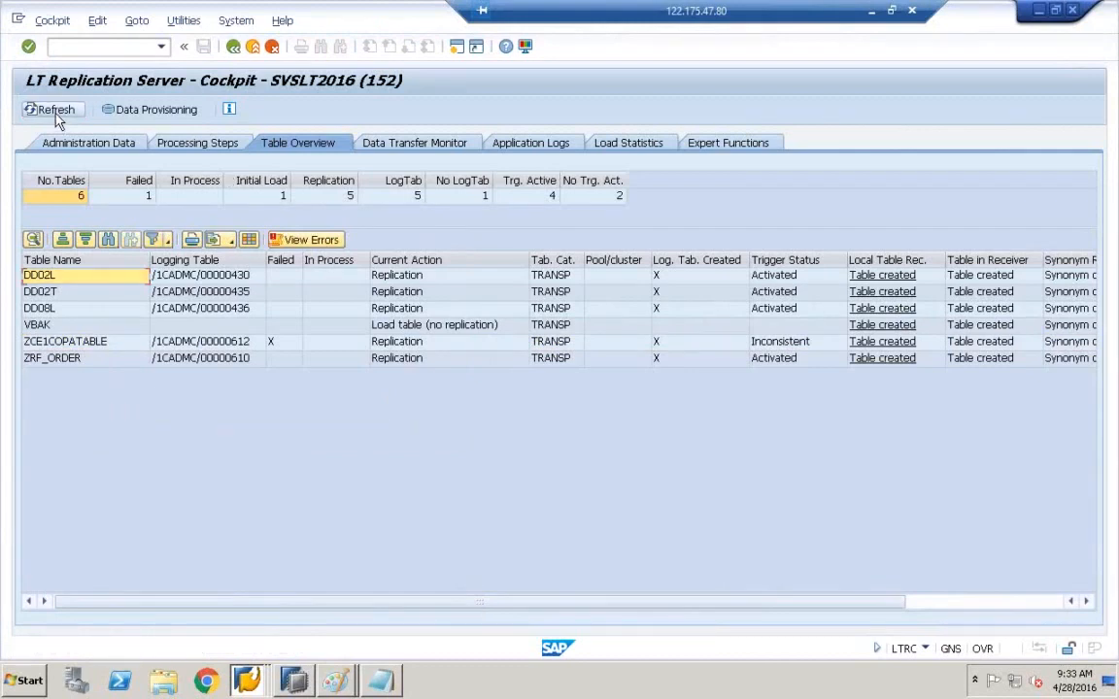
left_click(56, 112)
left_click(55, 114)
left_click(56, 113)
left_click(55, 113)
left_click(56, 114)
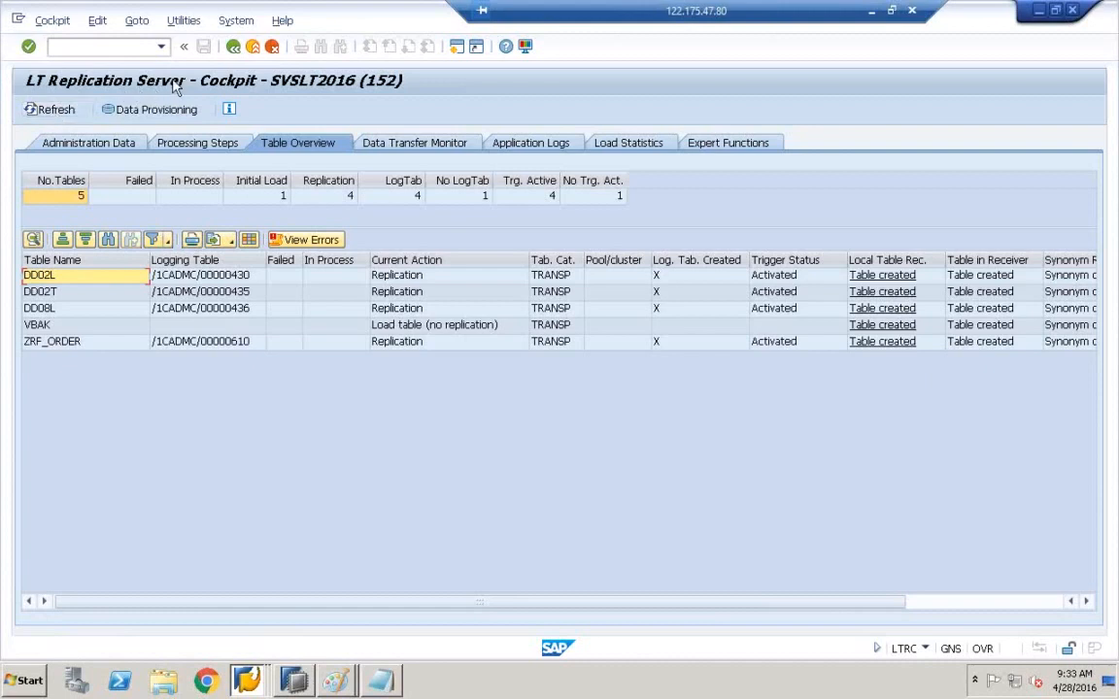
left_click(49, 110)
left_click(157, 114)
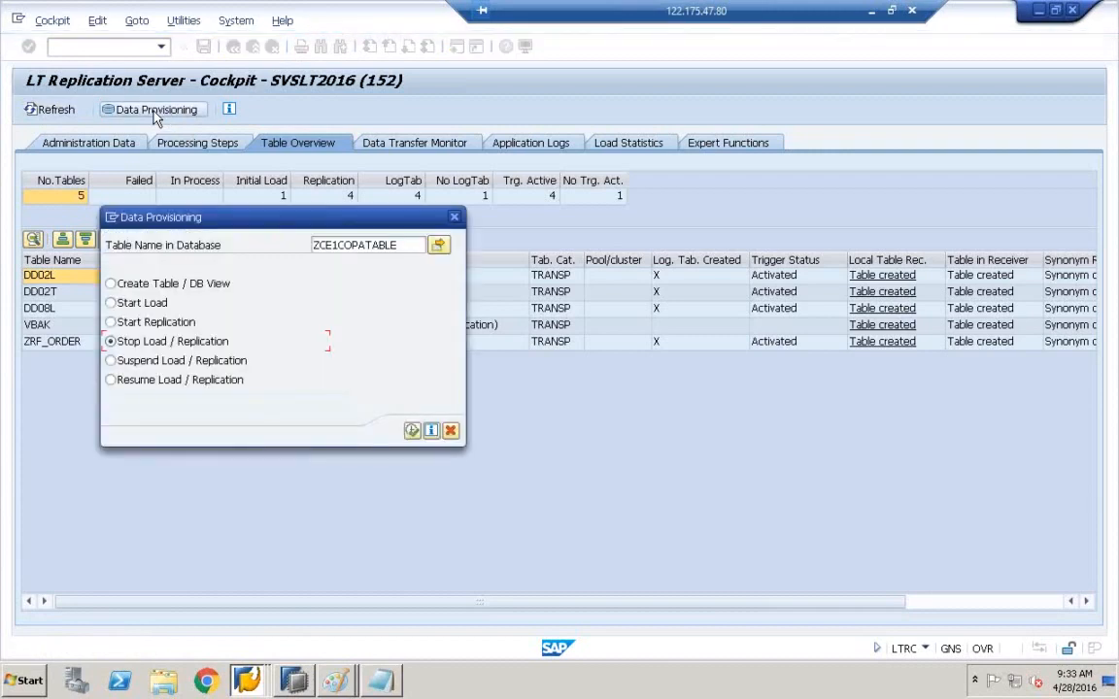
- Start replication of ZCE1COPATABLE and refresh until it shows Replication (Initial Load) with trigger Activated
left_click(158, 323)
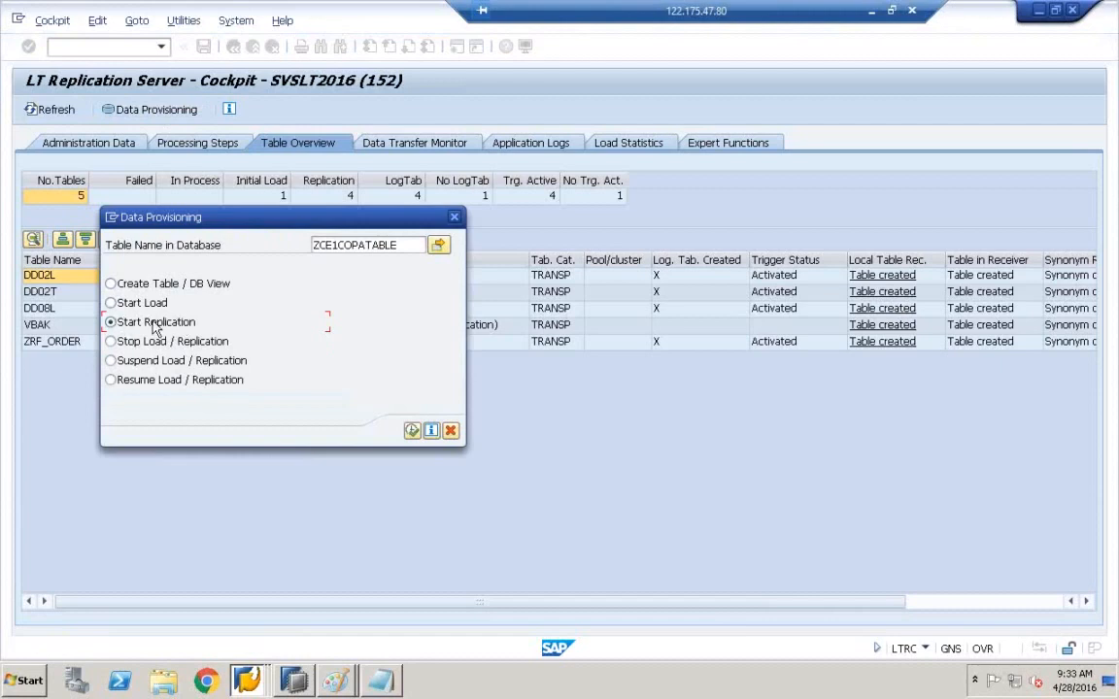
left_click(413, 433)
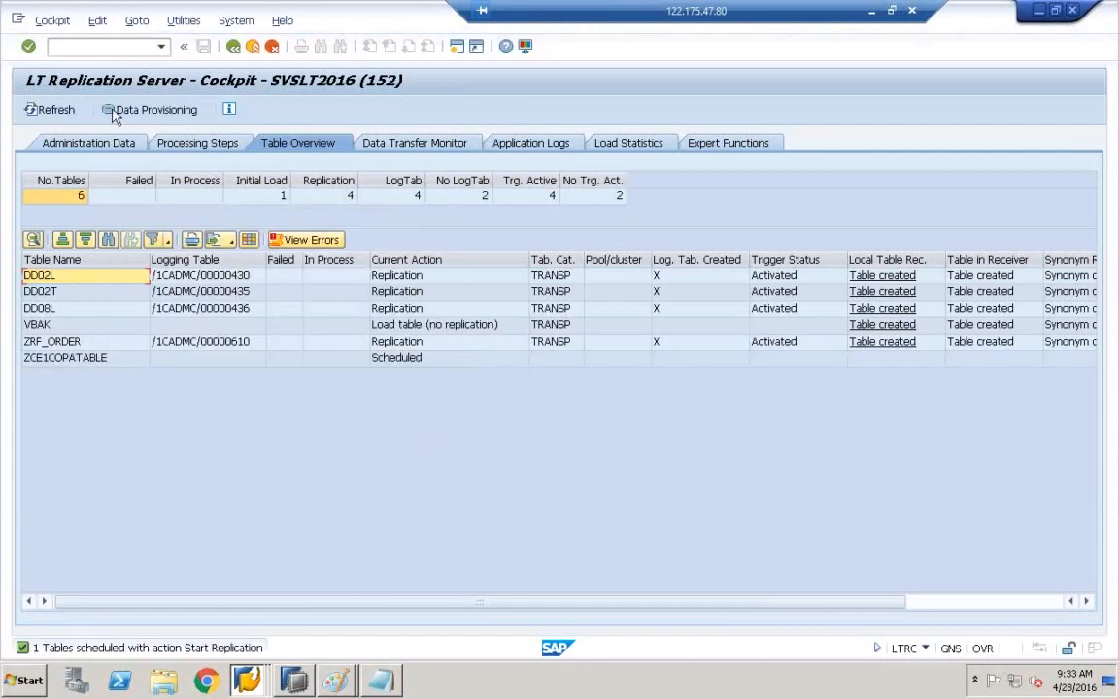
left_click(61, 111)
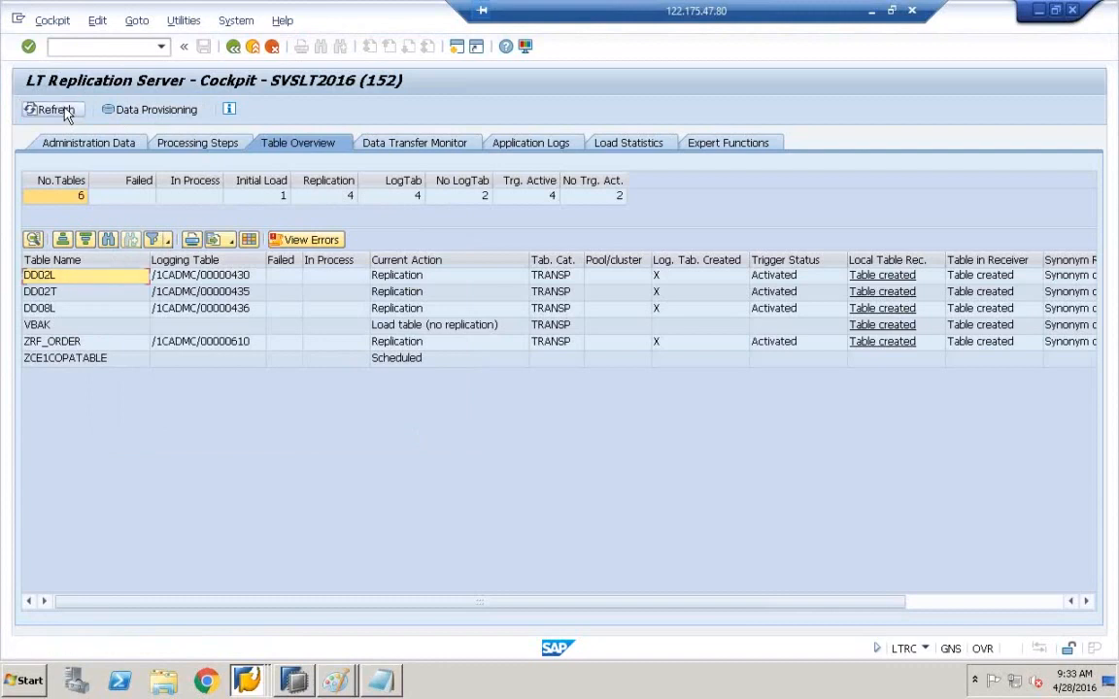
left_click(60, 111)
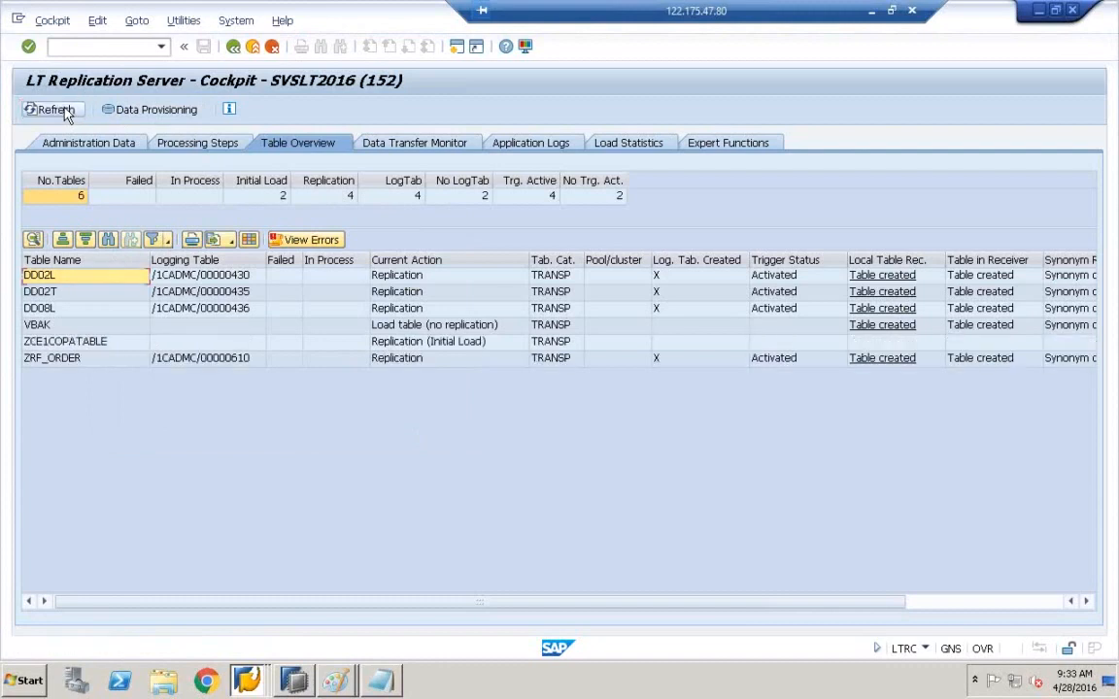
left_click(60, 111)
left_click(60, 111)
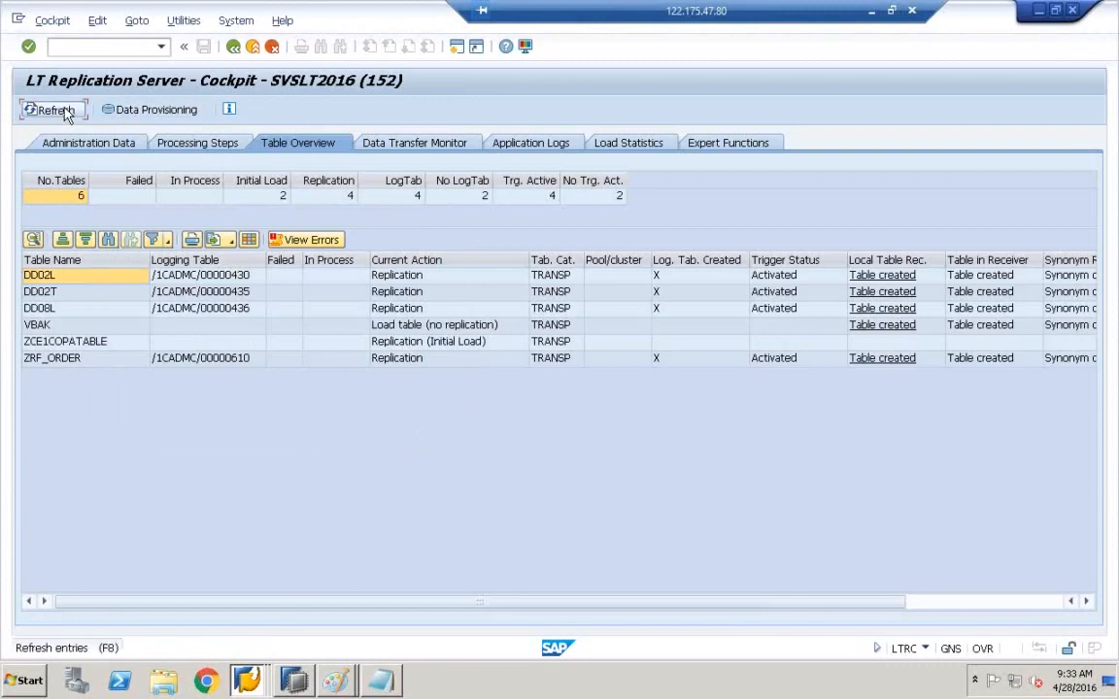
left_click(61, 111)
left_click(61, 111)
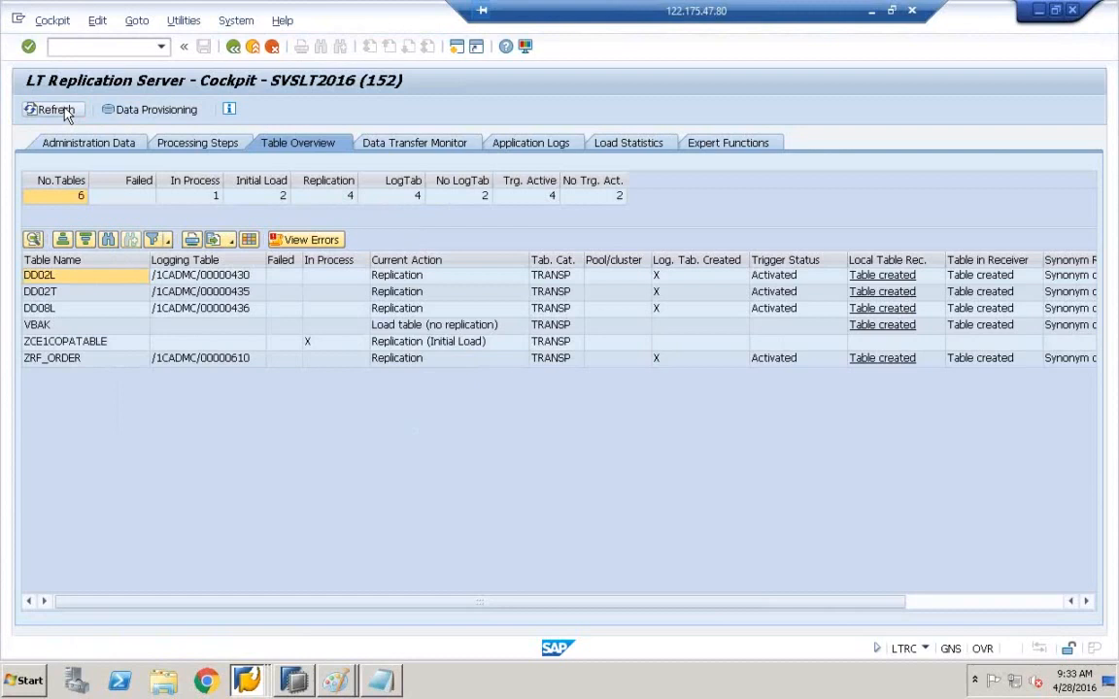
left_click(64, 112)
left_click(64, 111)
left_click(64, 111)
left_click(64, 110)
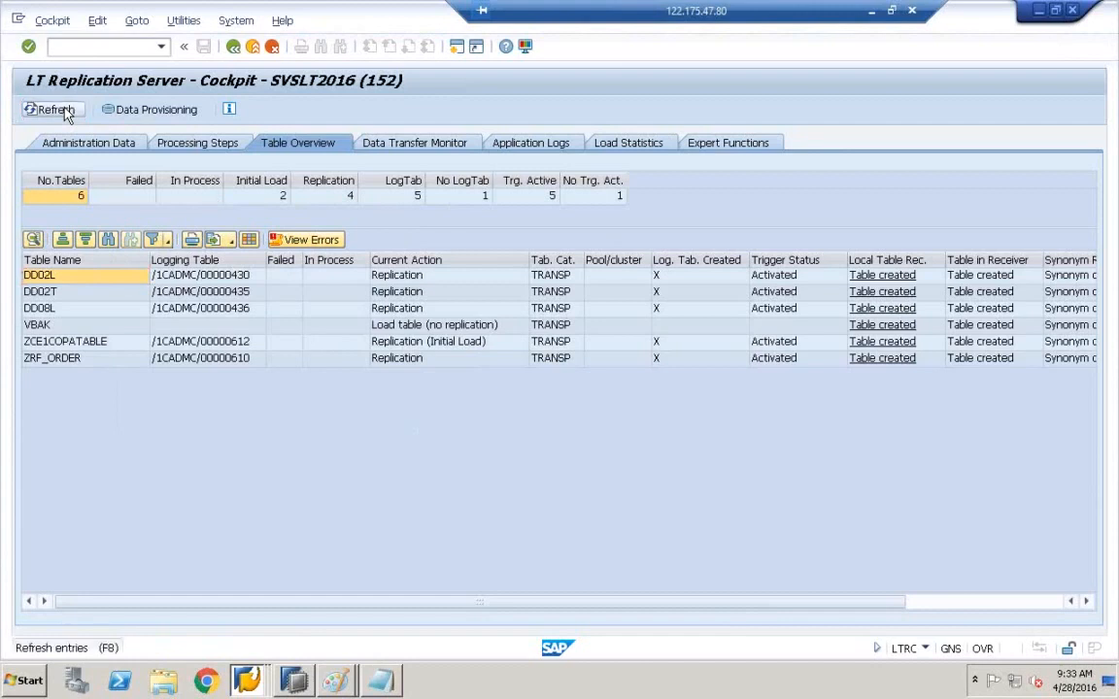
left_click(64, 111)
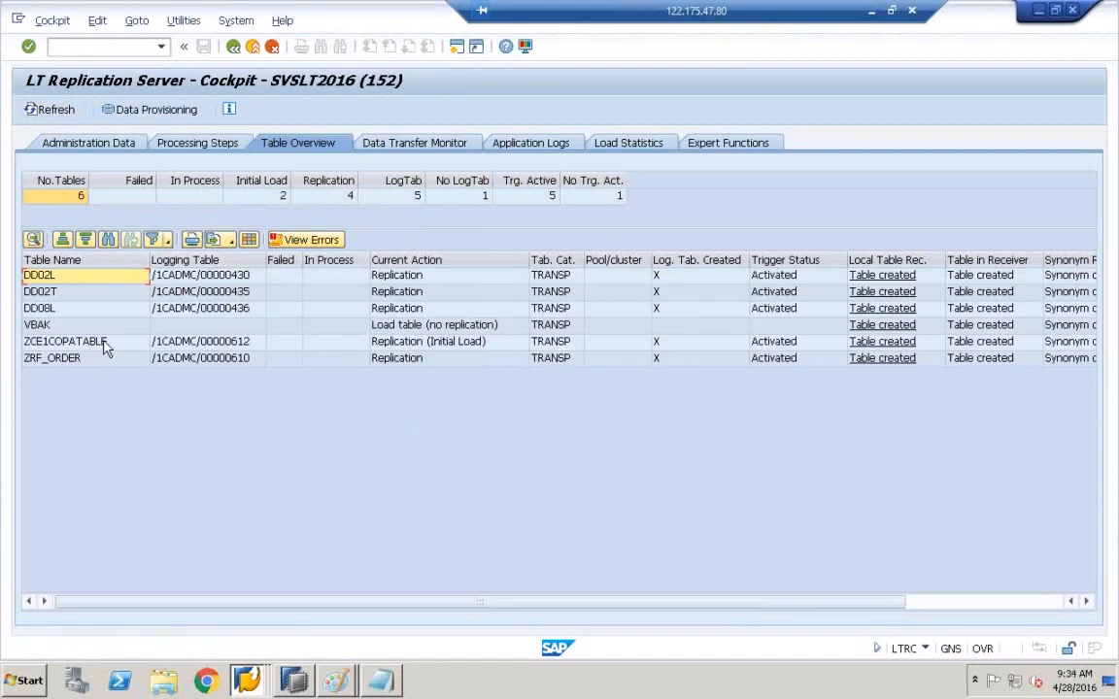
left_click(58, 112)
- Refresh in HANA Modeler, open the three-column COPATABLE definition, then return to the LT Replication Server Cockpit
left_click(295, 679)
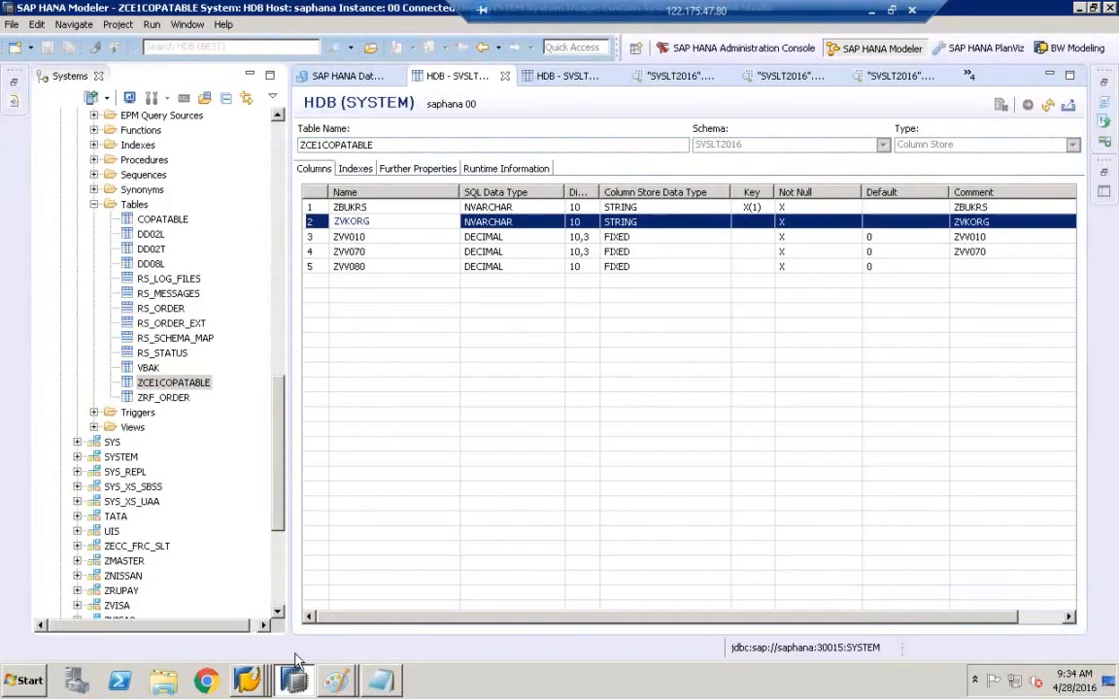
left_click(1047, 104)
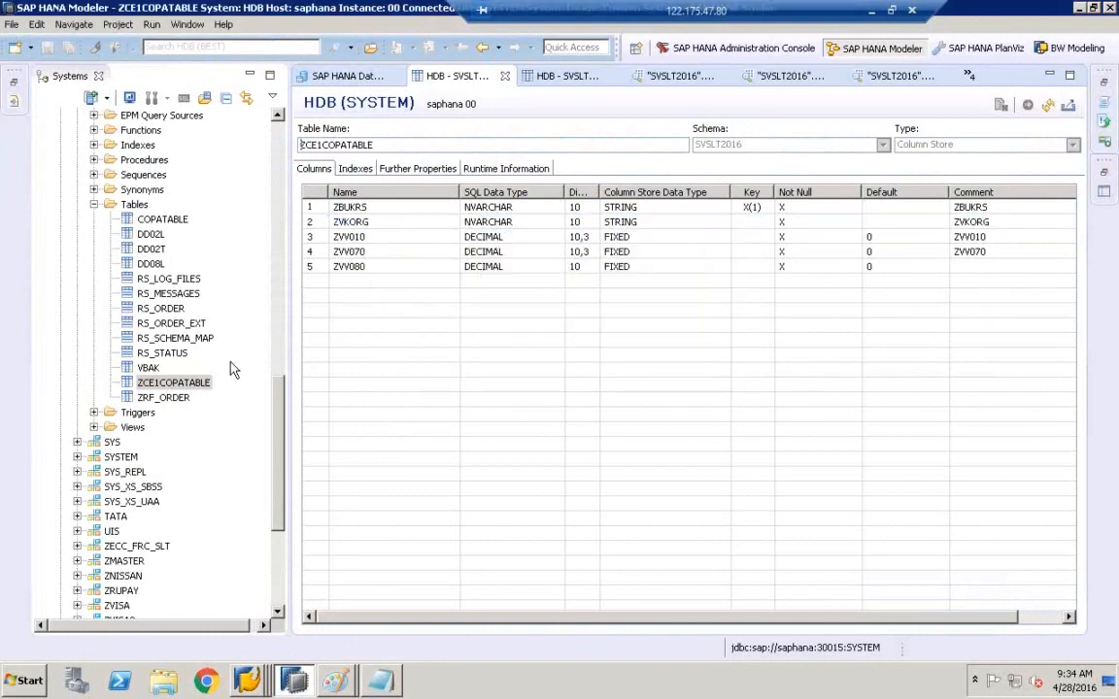
left_click(179, 382)
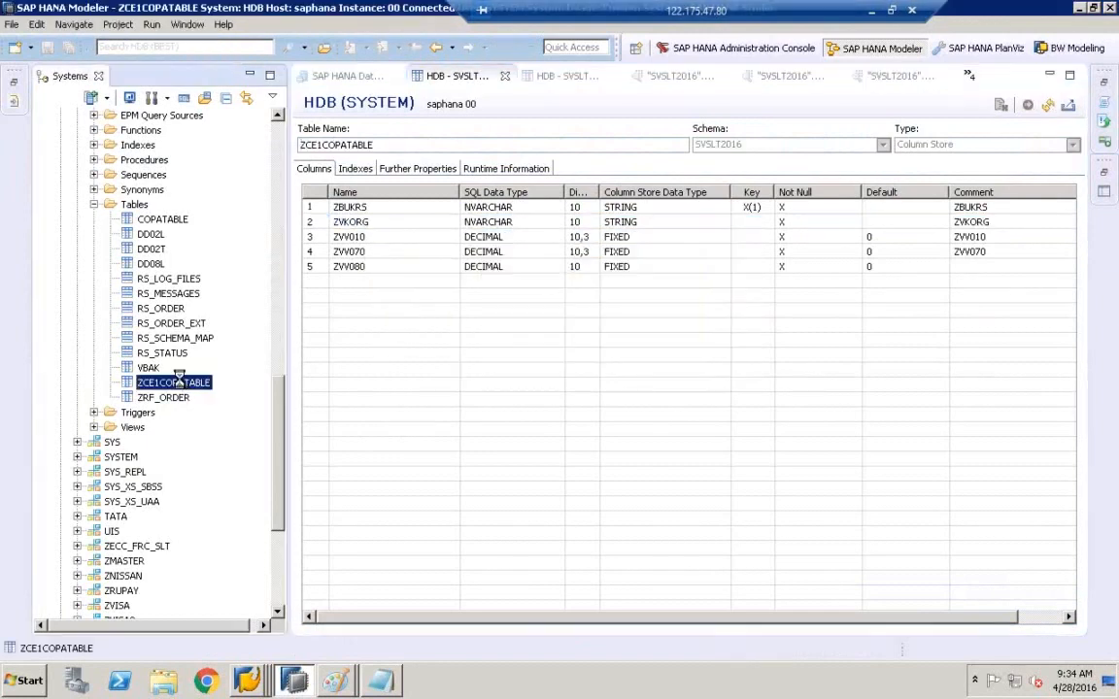
double_click(155, 220)
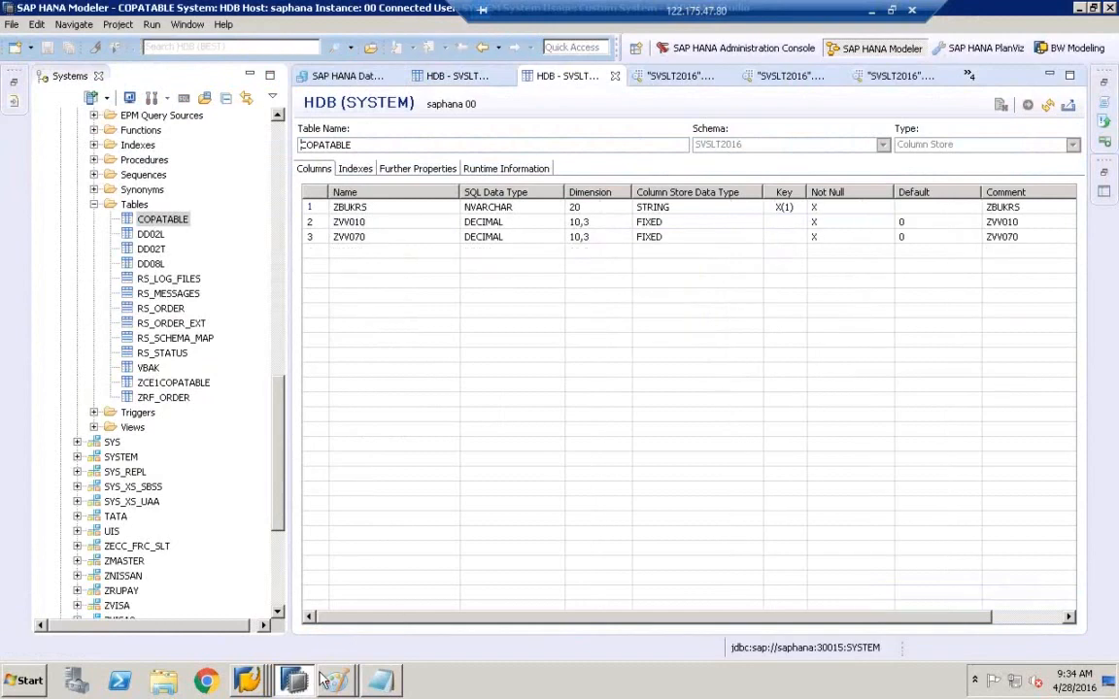
left_click(247, 680)
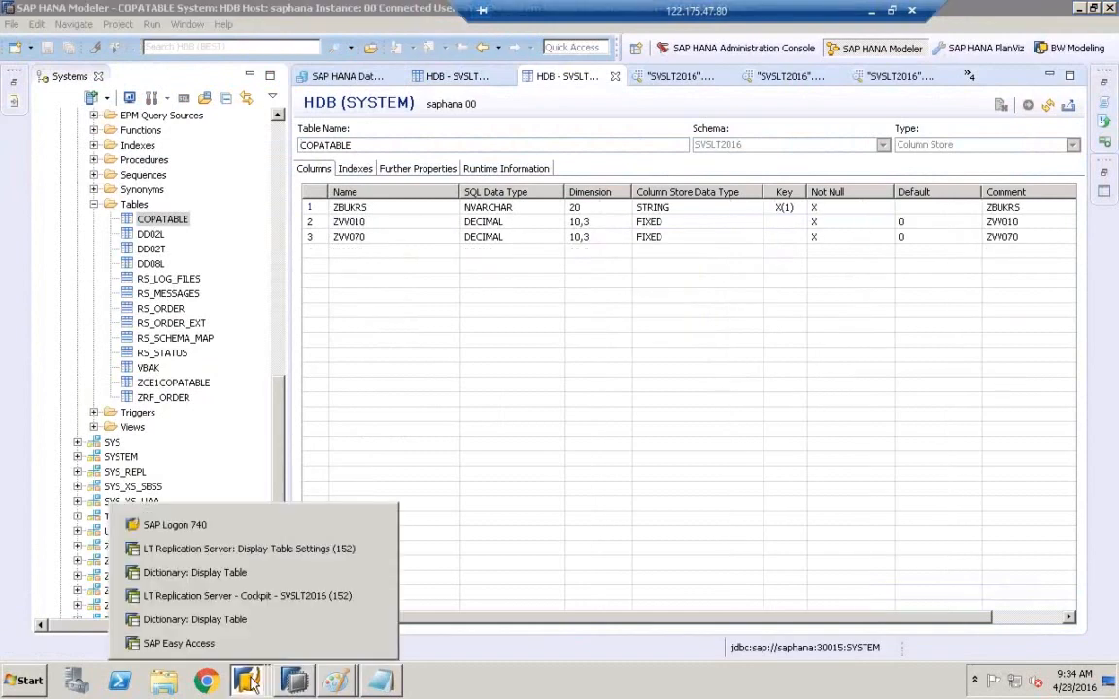
left_click(238, 597)
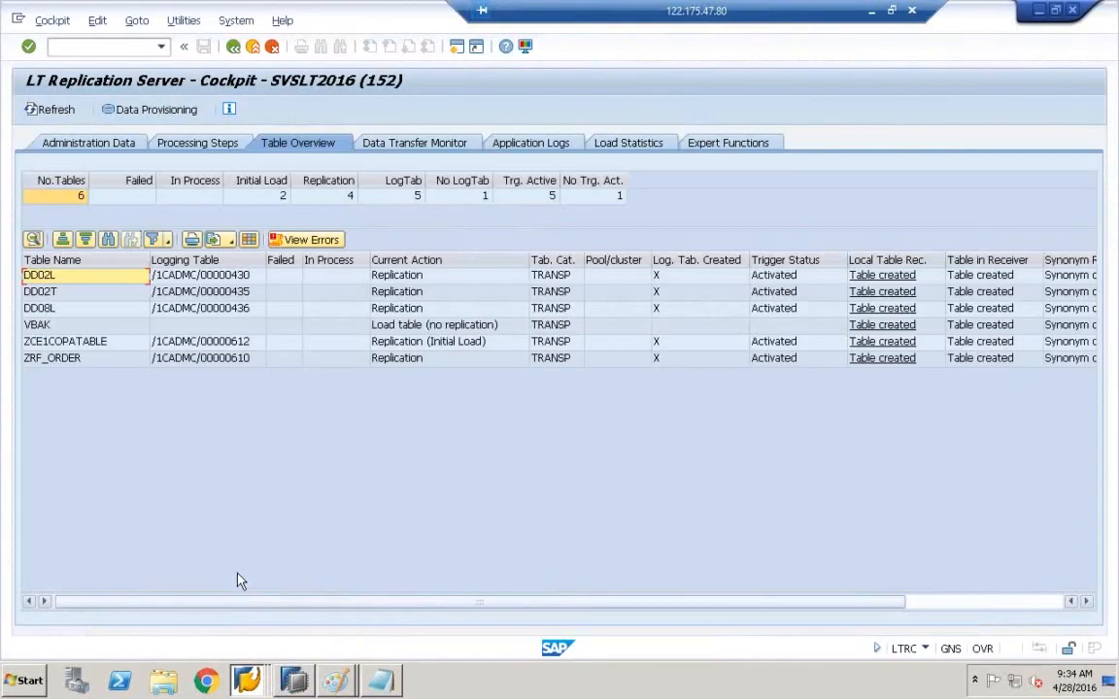
- Leave the /1CADMC/00000612 display for the ABAP Dictionary initial screen with that table entered
left_click(246, 680)
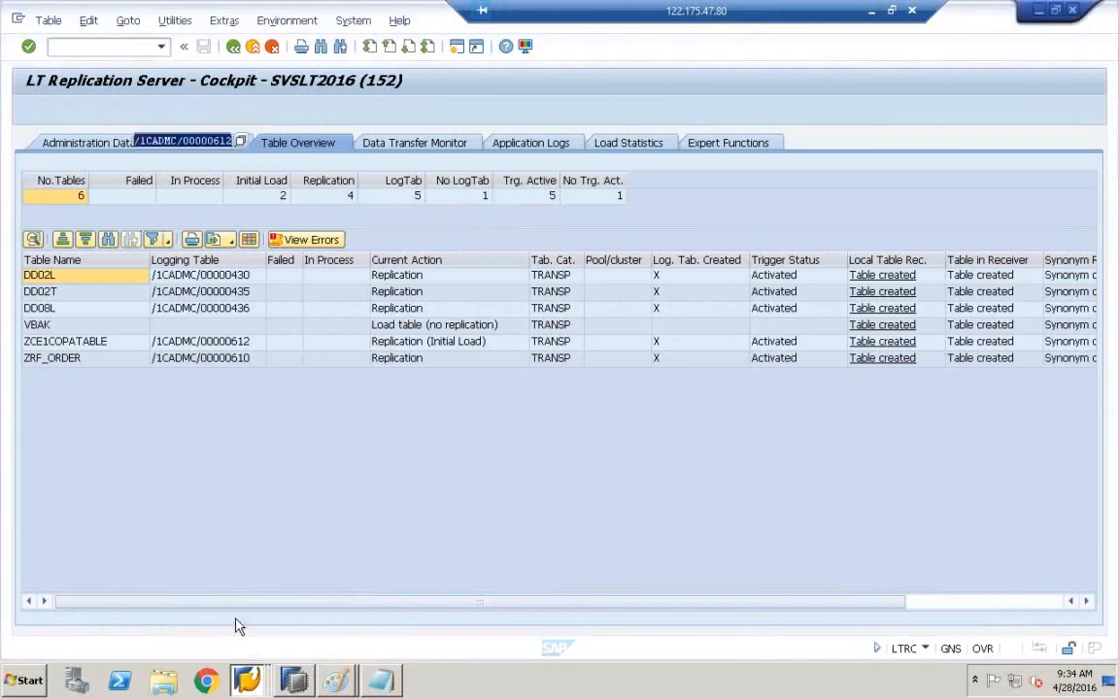
left_click(238, 622)
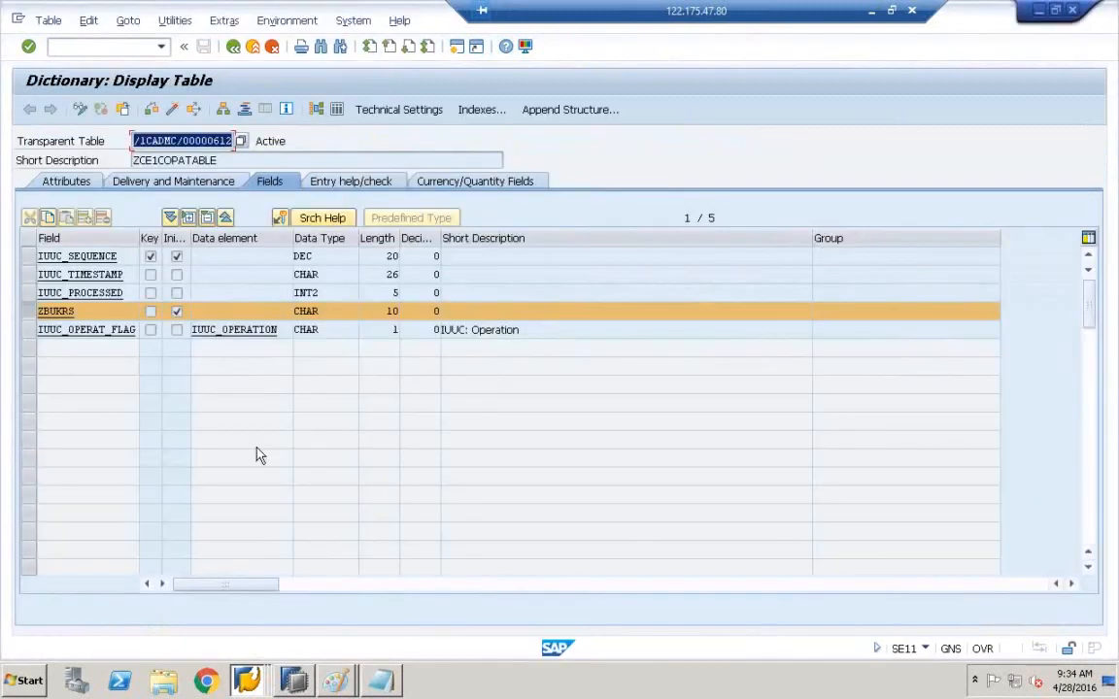
left_click(238, 48)
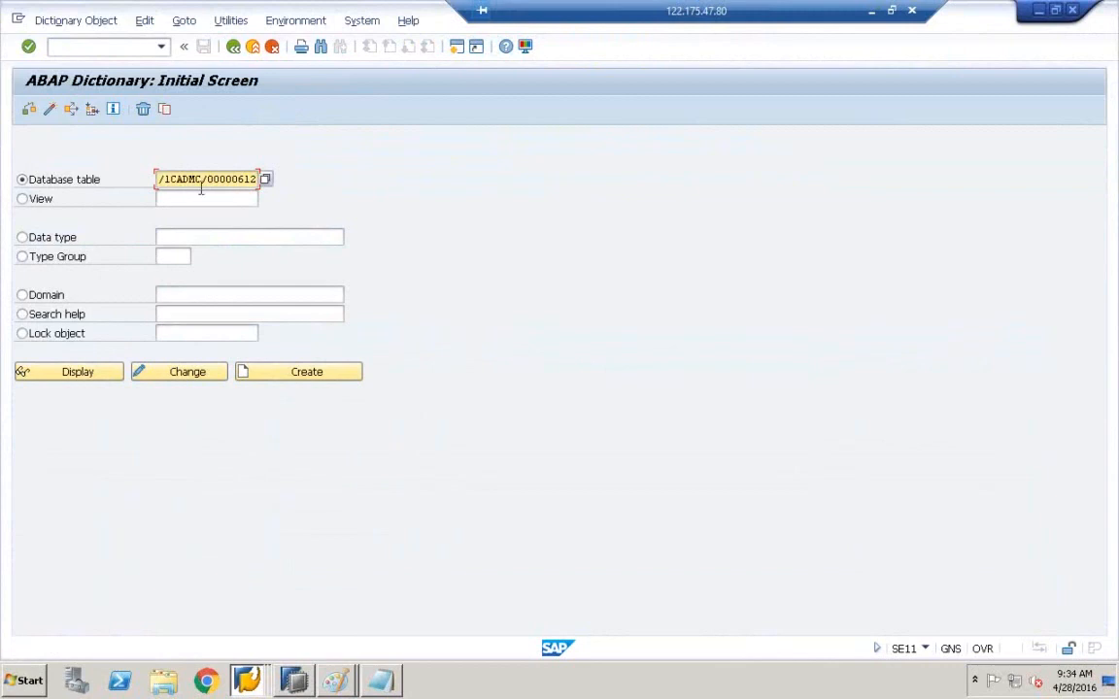
right_click(247, 680)
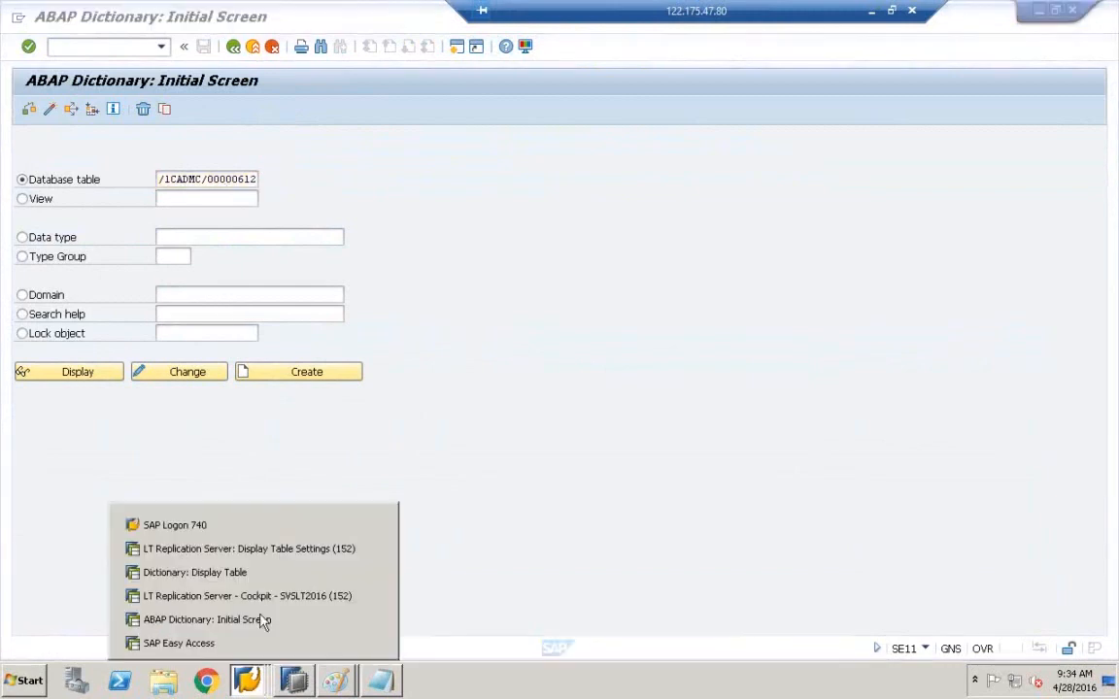
left_click(263, 602)
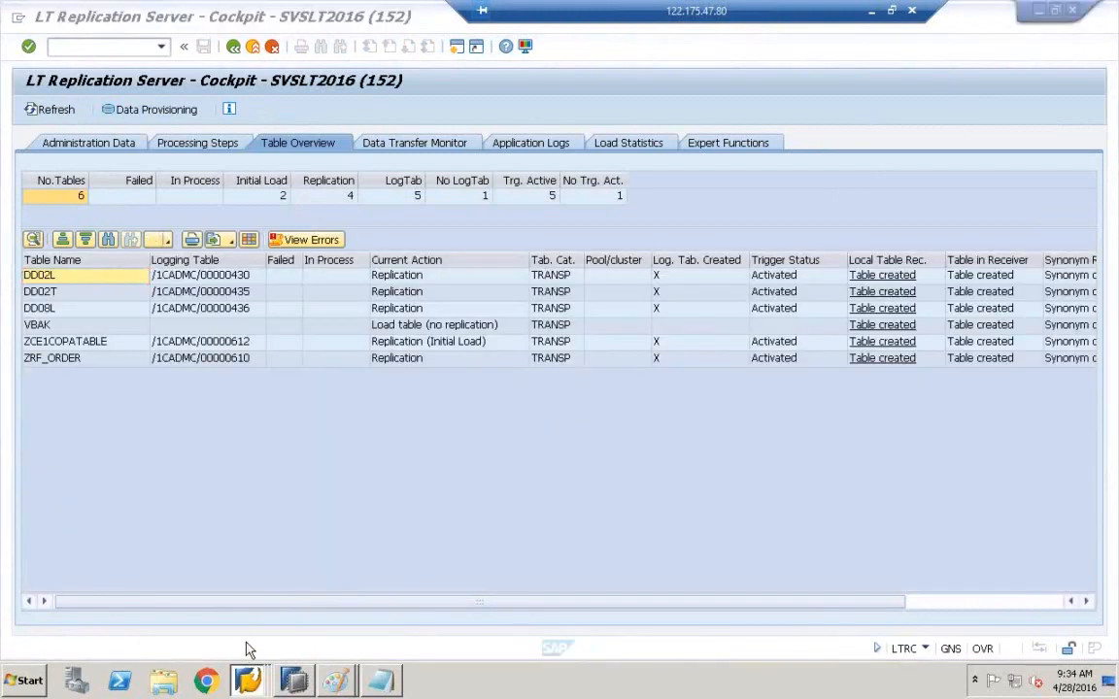
right_click(246, 680)
left_click(254, 614)
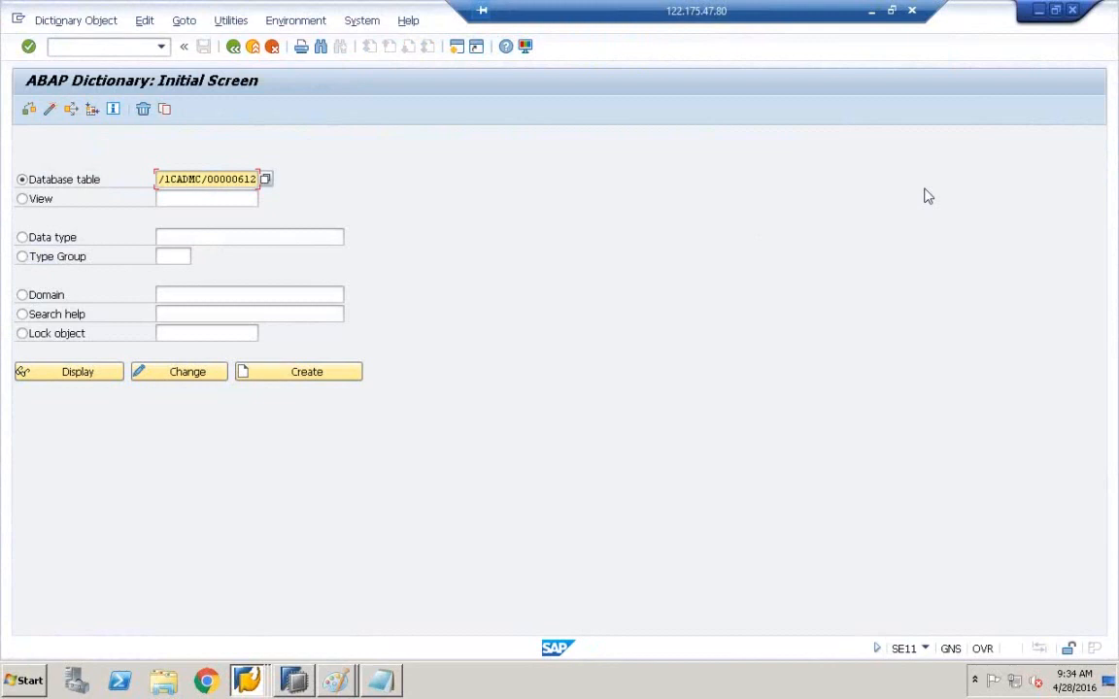
- Return to SAP Easy Access and run transaction SE11
key("F3")
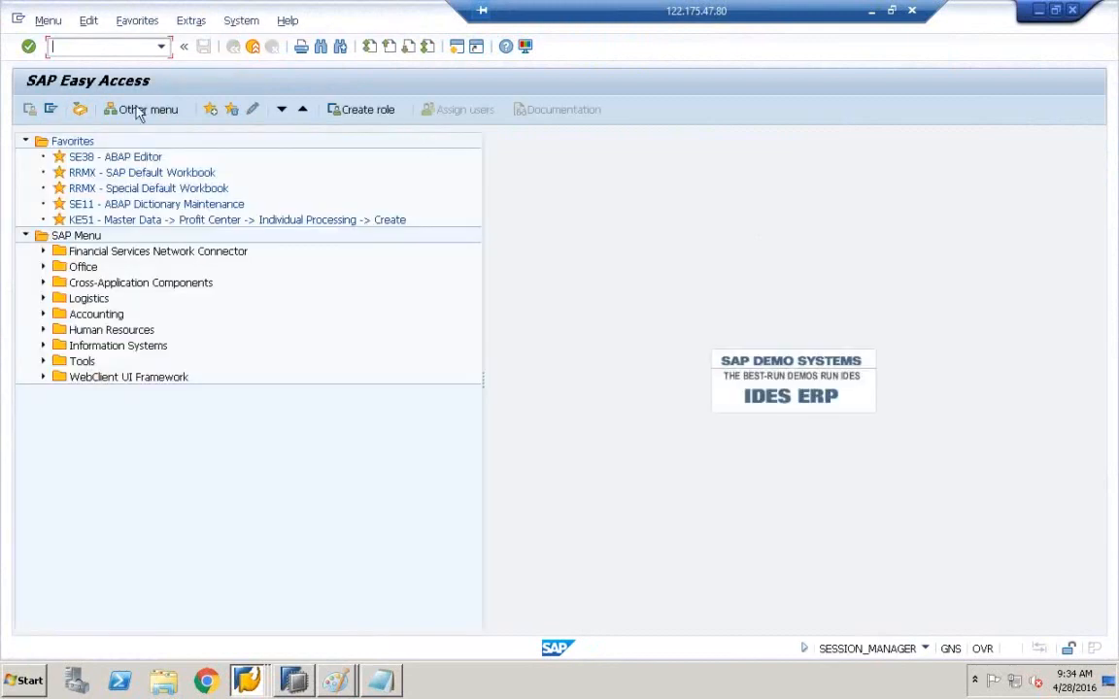
left_click(118, 53)
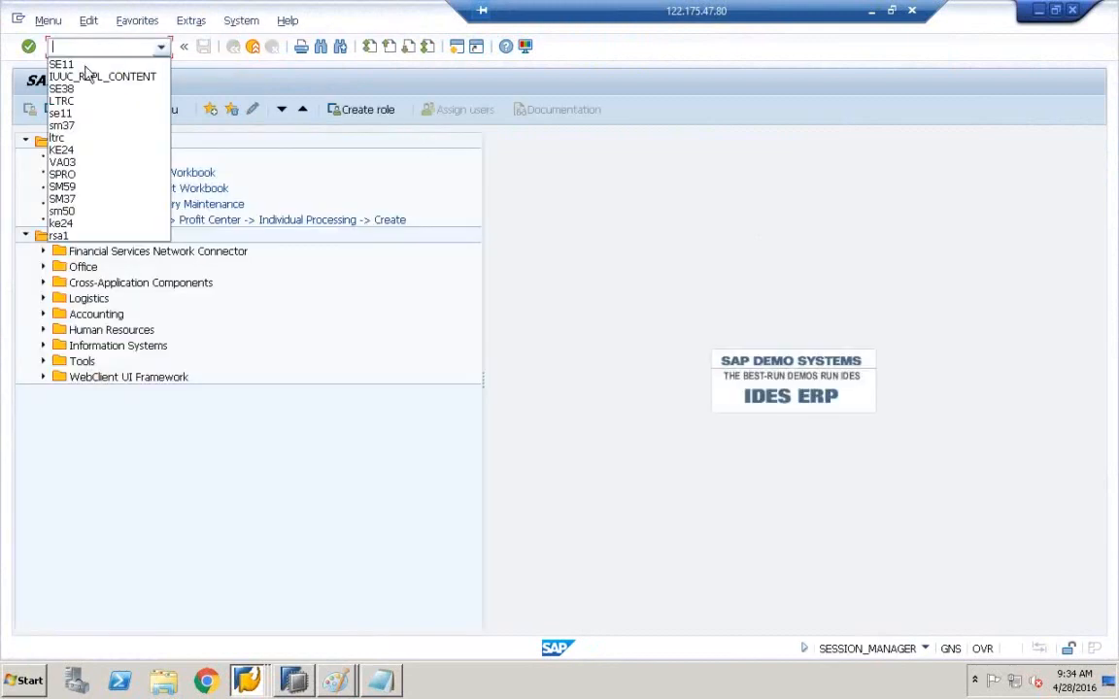
left_click(86, 76)
key("BackSpace")
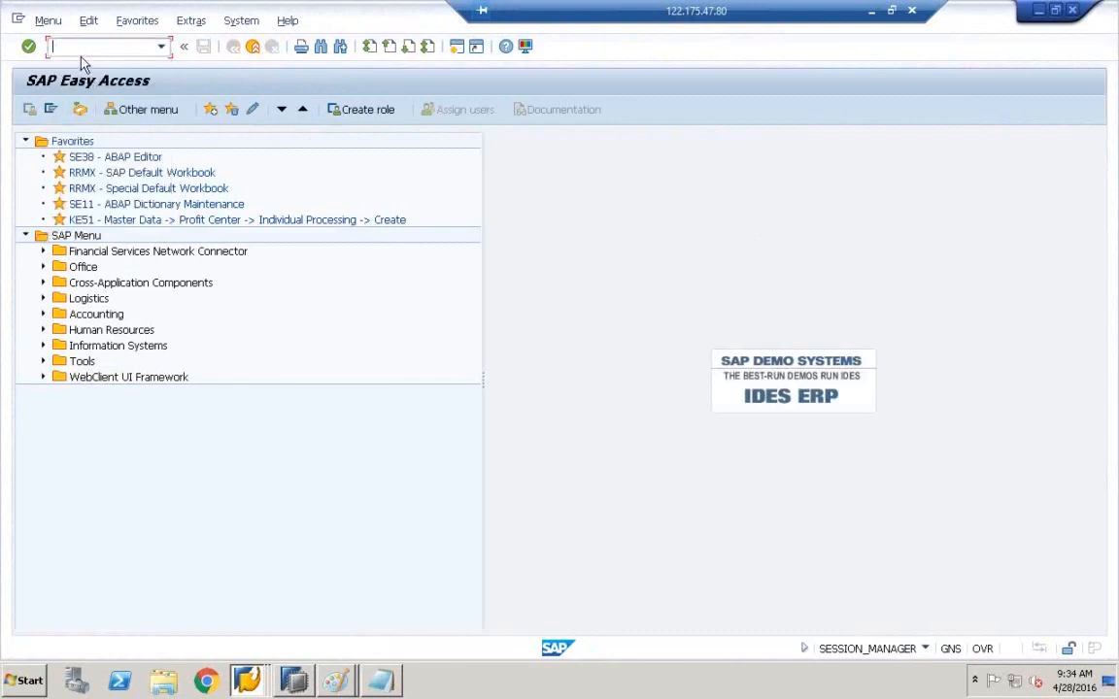
type("SE11")
key("Return")
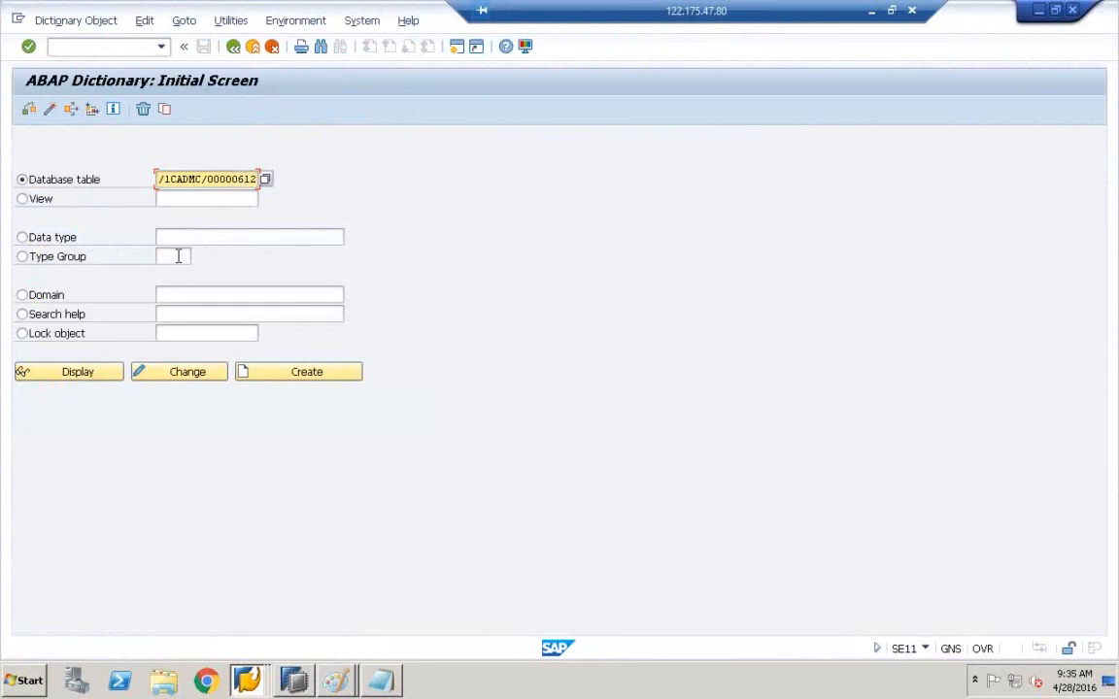
- Display /1CADMC/00000612's fields, select ZBUKRS (CHAR 20) and ZVKORG, then switch to SAP Easy Access
left_click(81, 381)
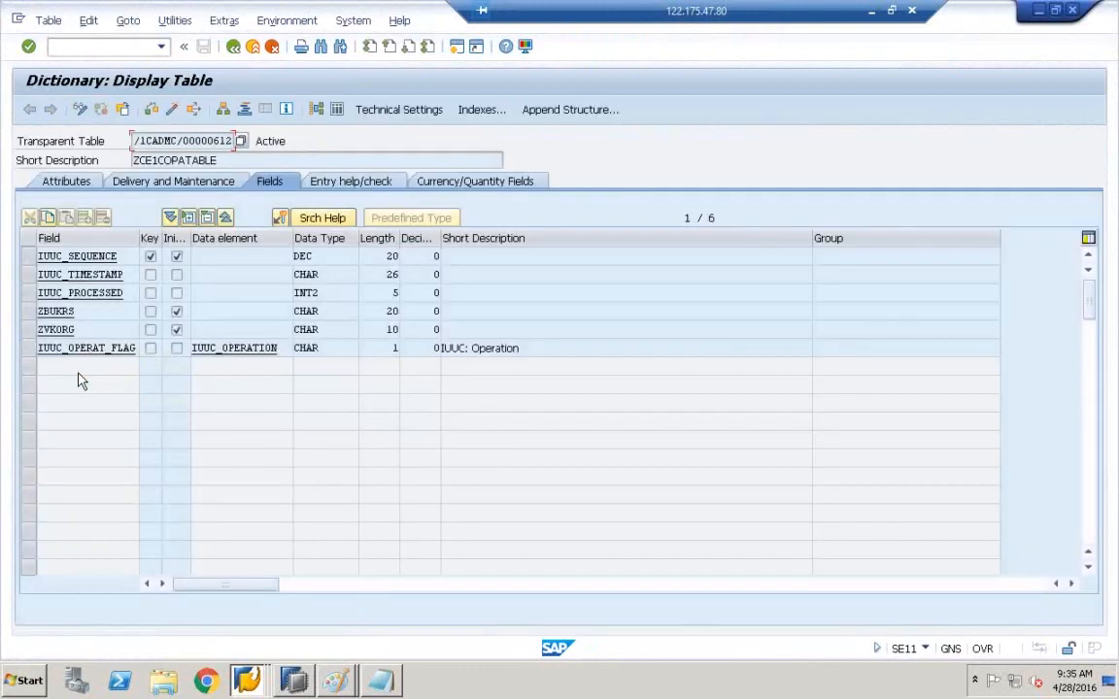
left_click(28, 312)
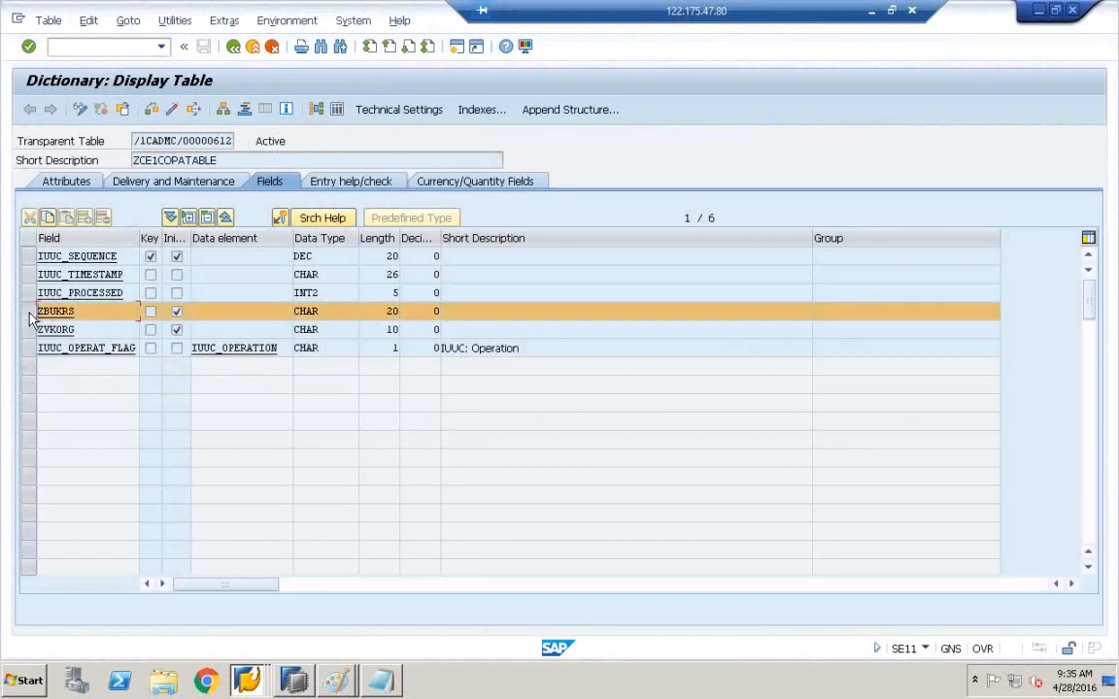
left_click(29, 330)
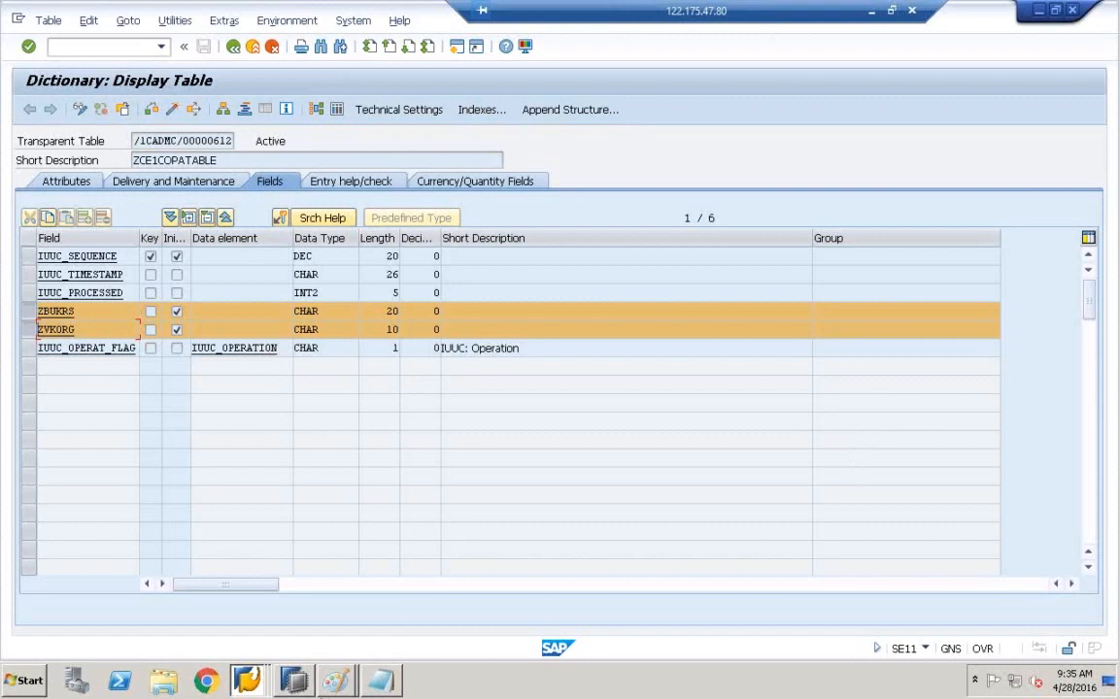
left_click(262, 684)
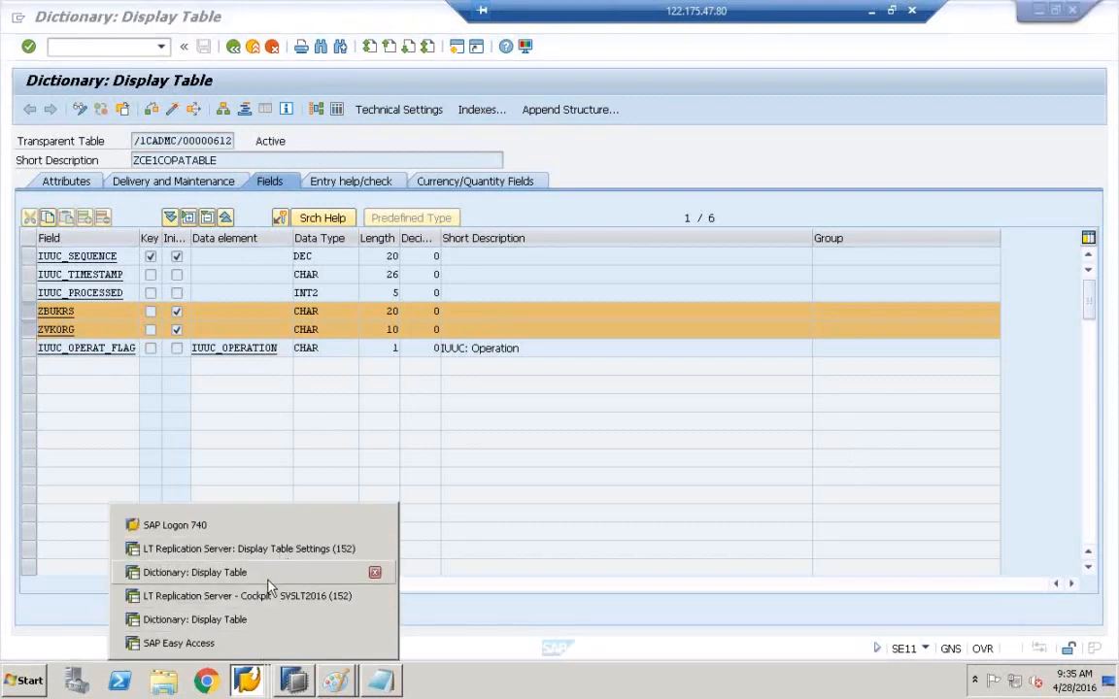
left_click(240, 644)
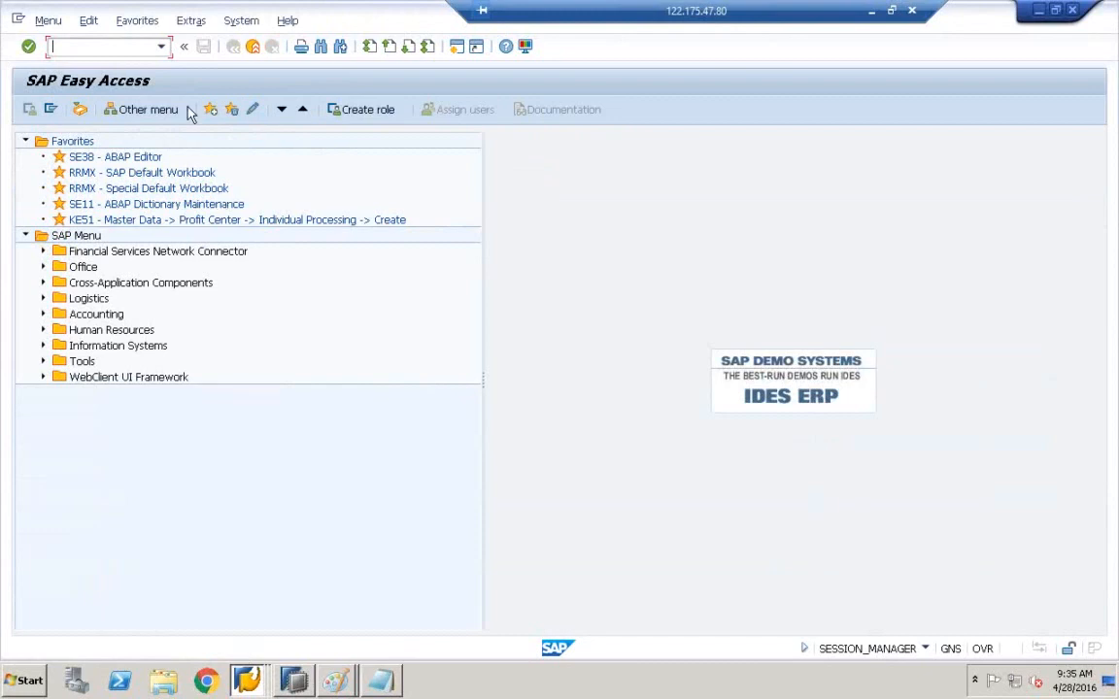
- Run transaction IUUC_REPL_CONTENT from history and dismiss the browser security warning
left_click(145, 48)
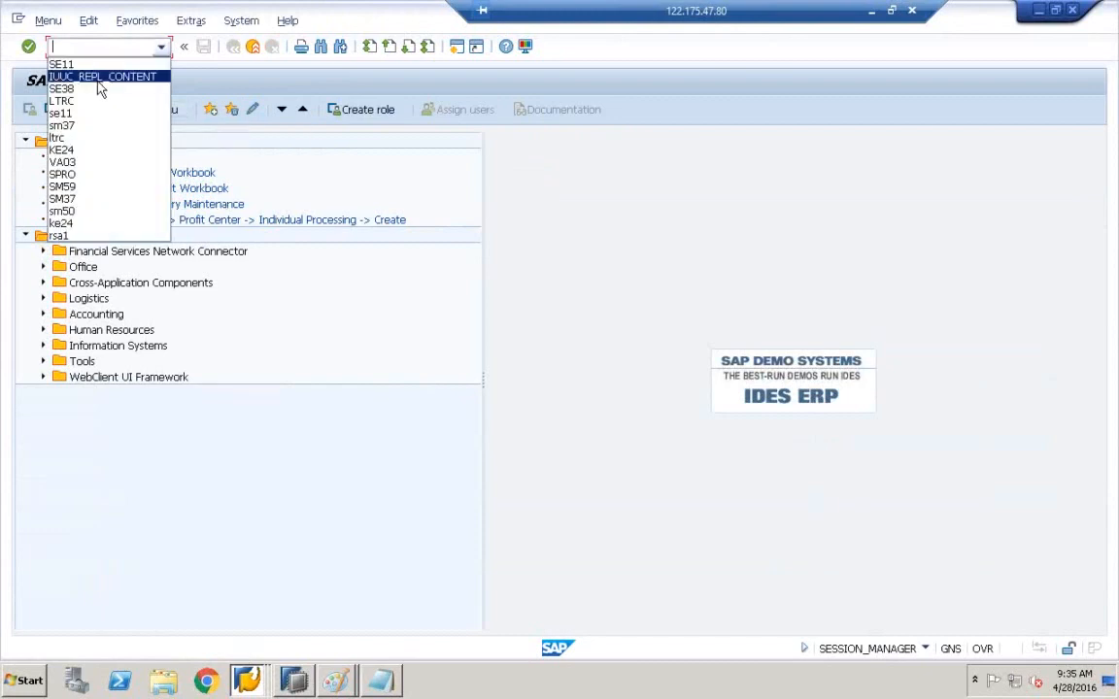
left_click(97, 76)
left_click(86, 49)
key("Return")
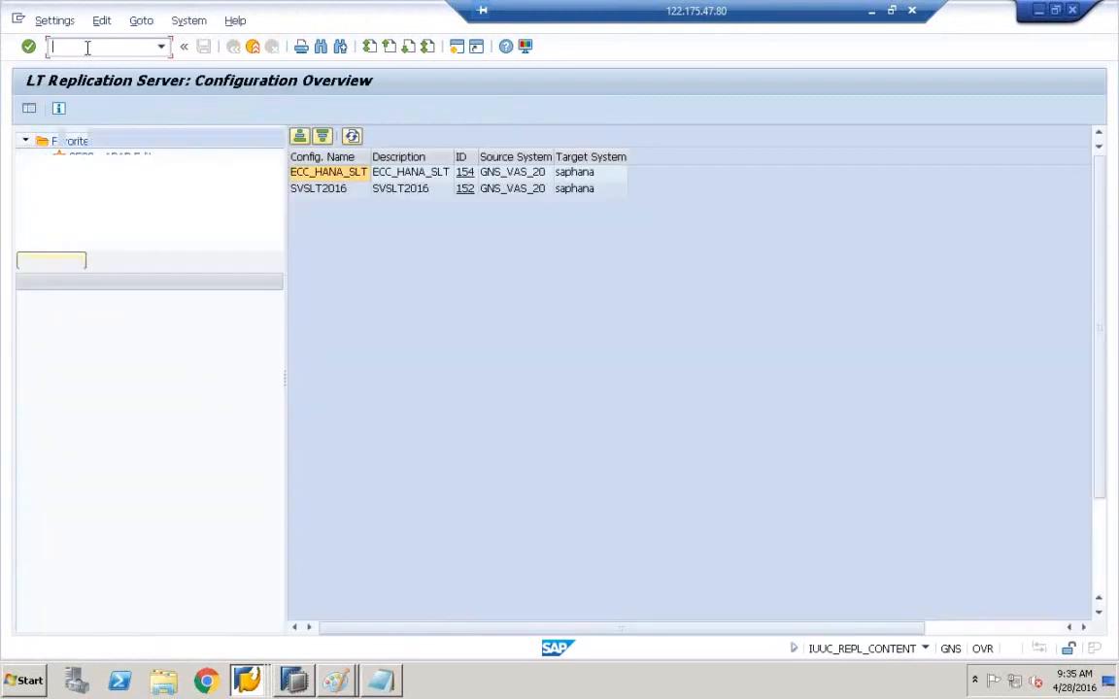
left_click(686, 220)
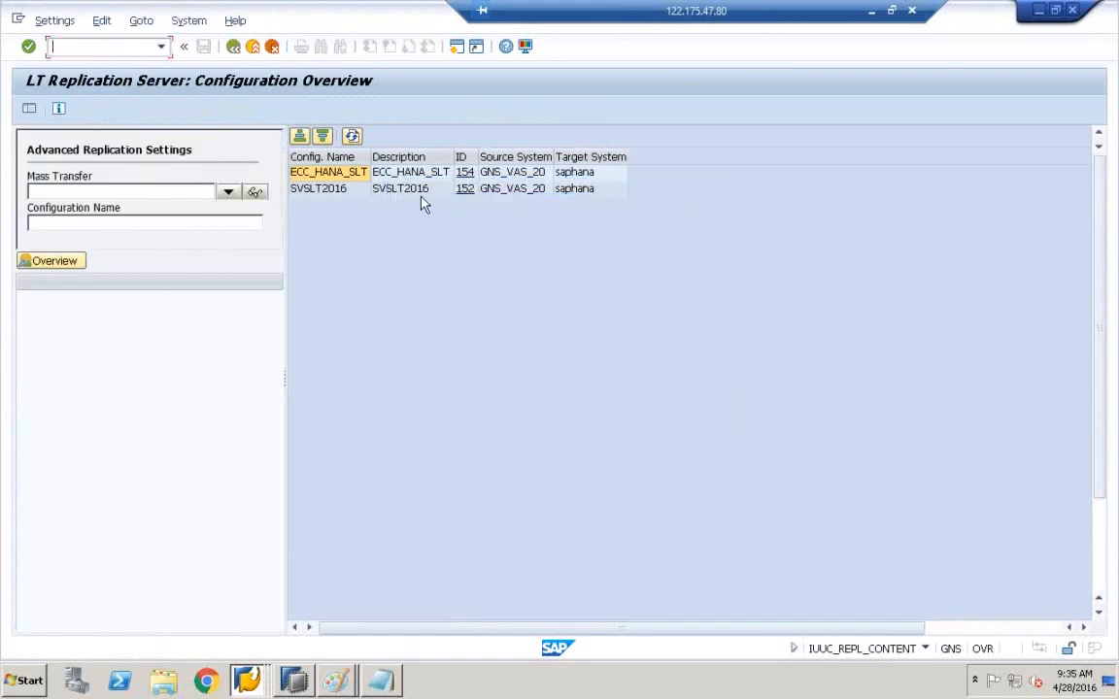
- Show the table structure settings of ZCE1COPATABLE in configuration SVSLT2016
left_click(465, 193)
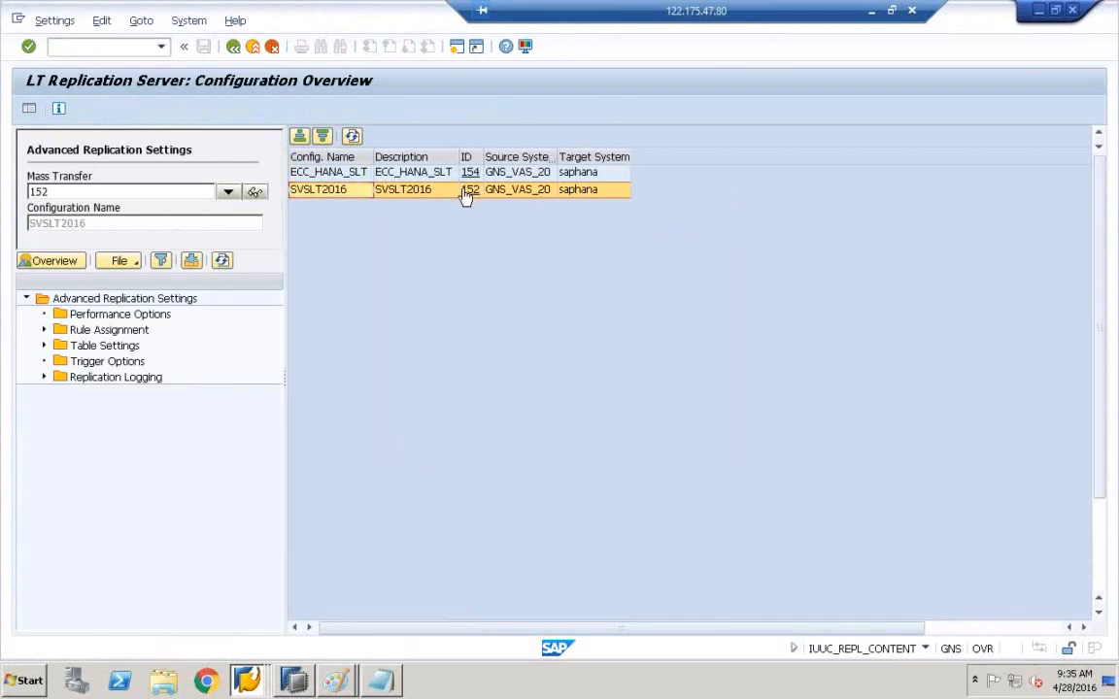
left_click(44, 347)
left_click(88, 377)
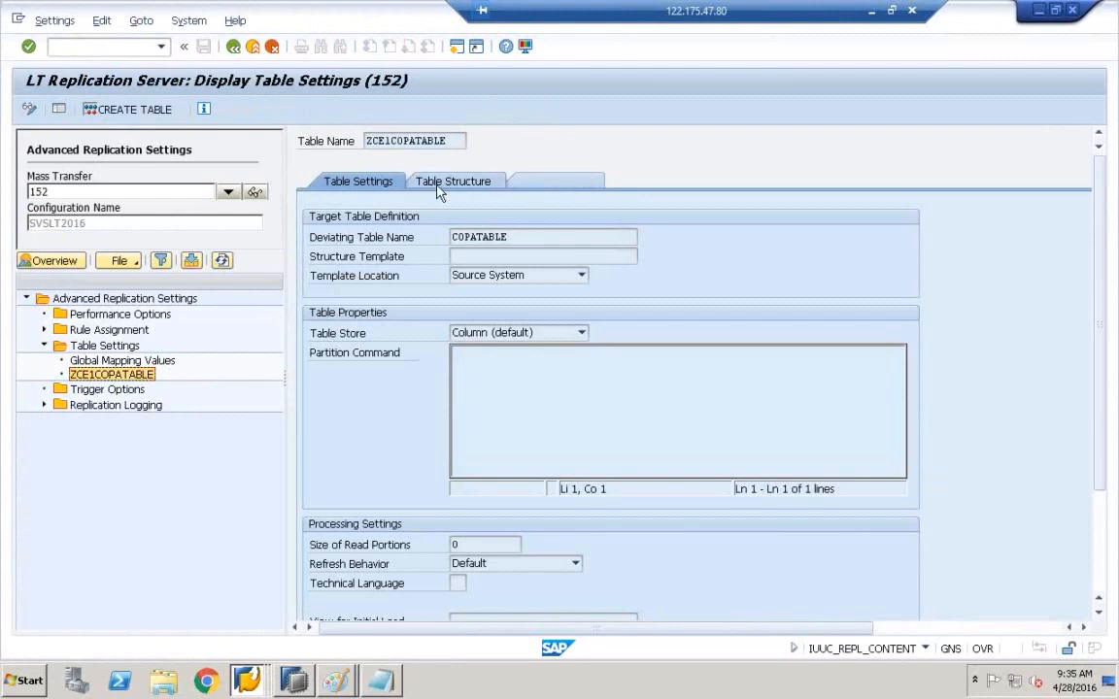
left_click(439, 185)
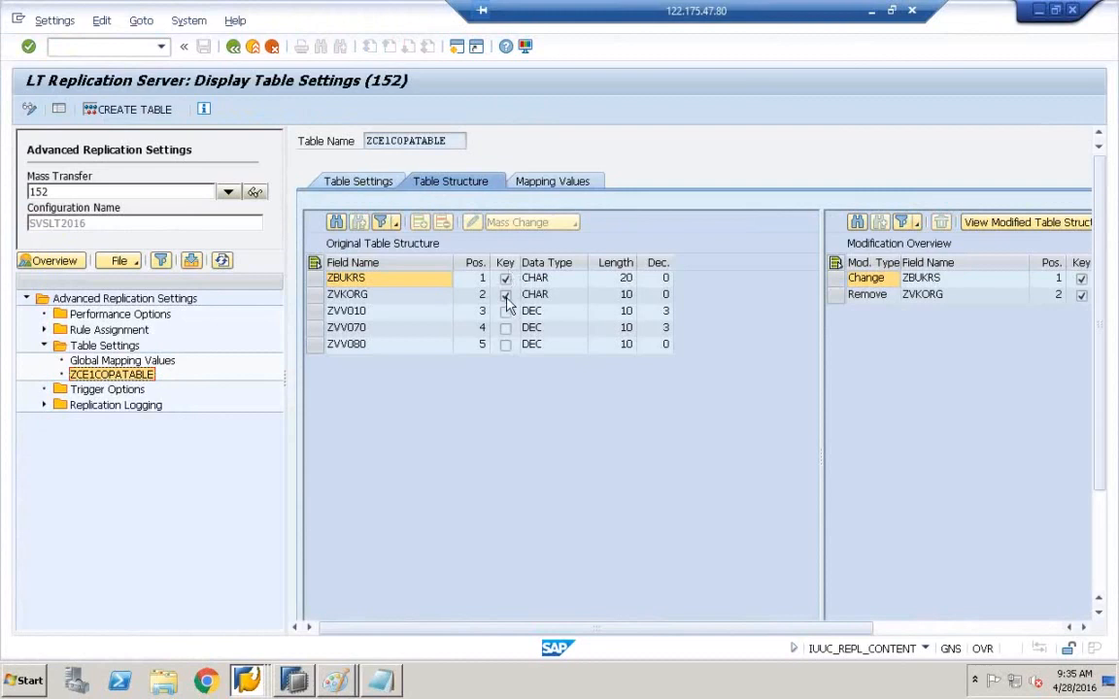
- Widen the modification overview and select the Remove ZVKORG modification
left_click(375, 300)
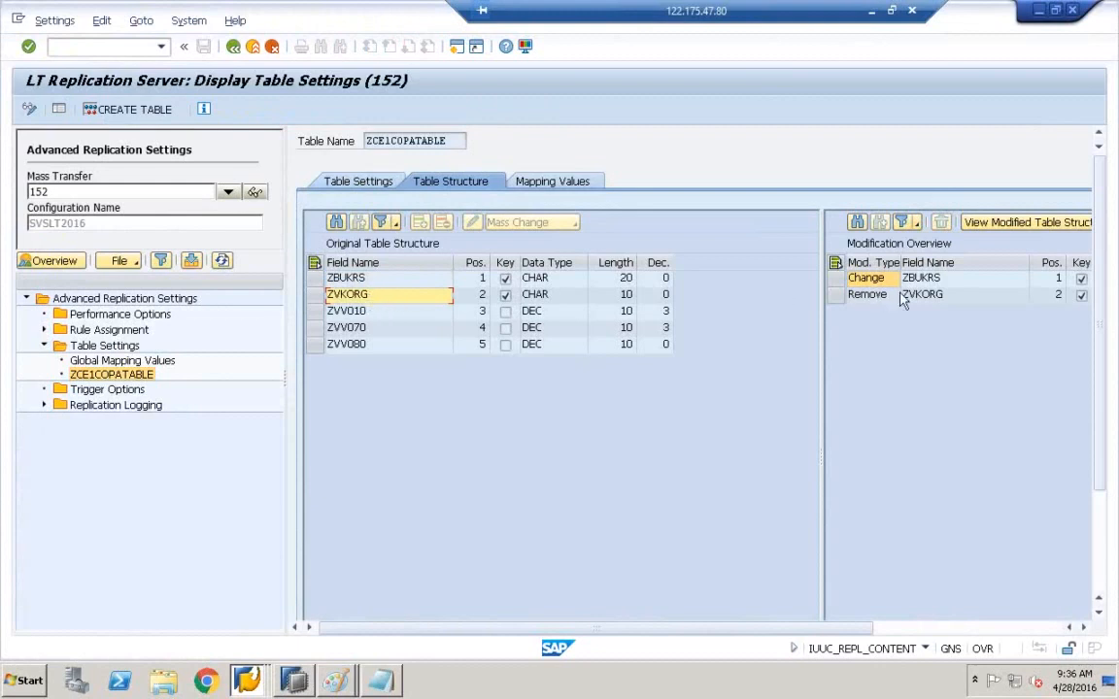
left_click_drag(822, 330, 718, 331)
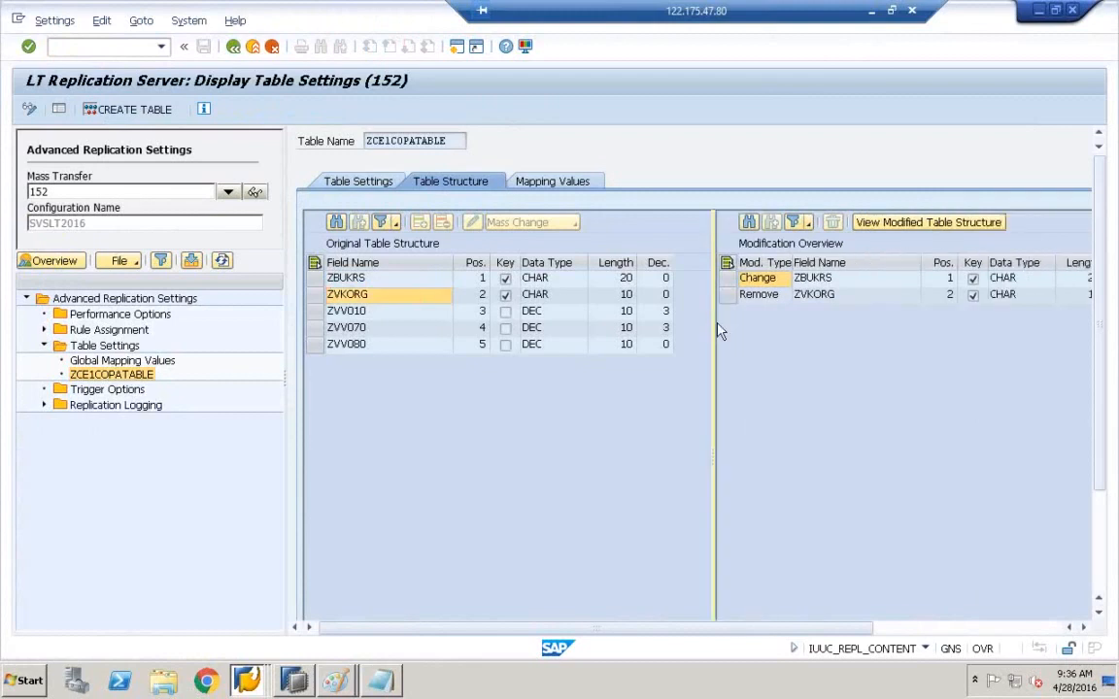
left_click(825, 295)
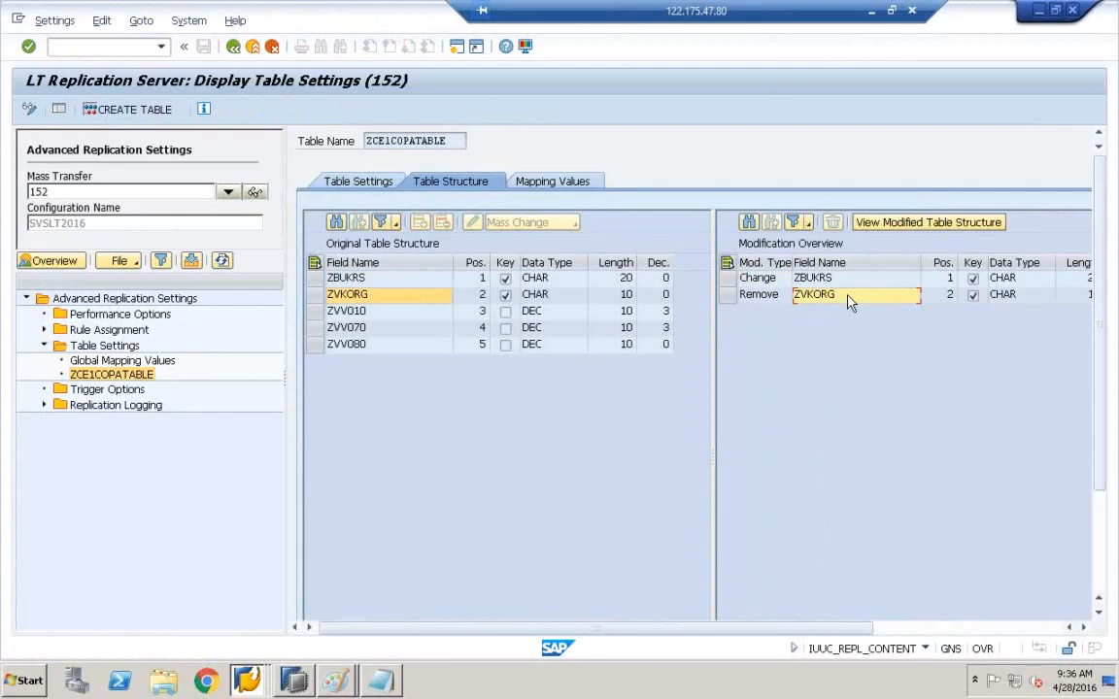
left_click(754, 297)
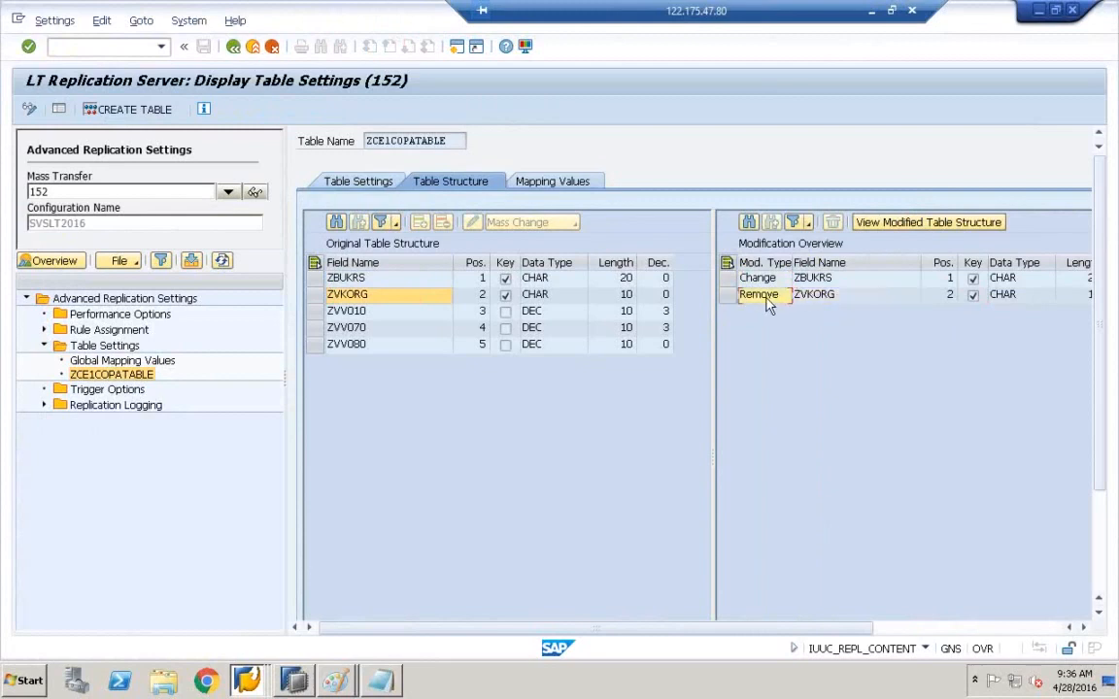
left_click(737, 299)
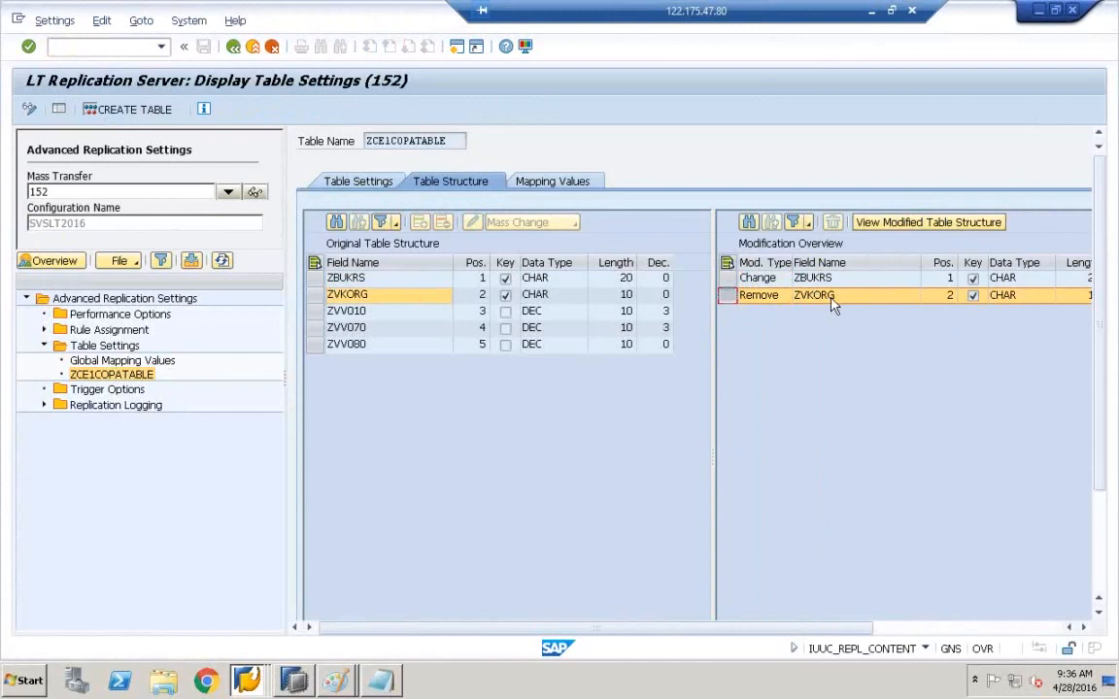
- In change mode, delete the ZVKORG removal, save the table settings, and go back
left_click(30, 110)
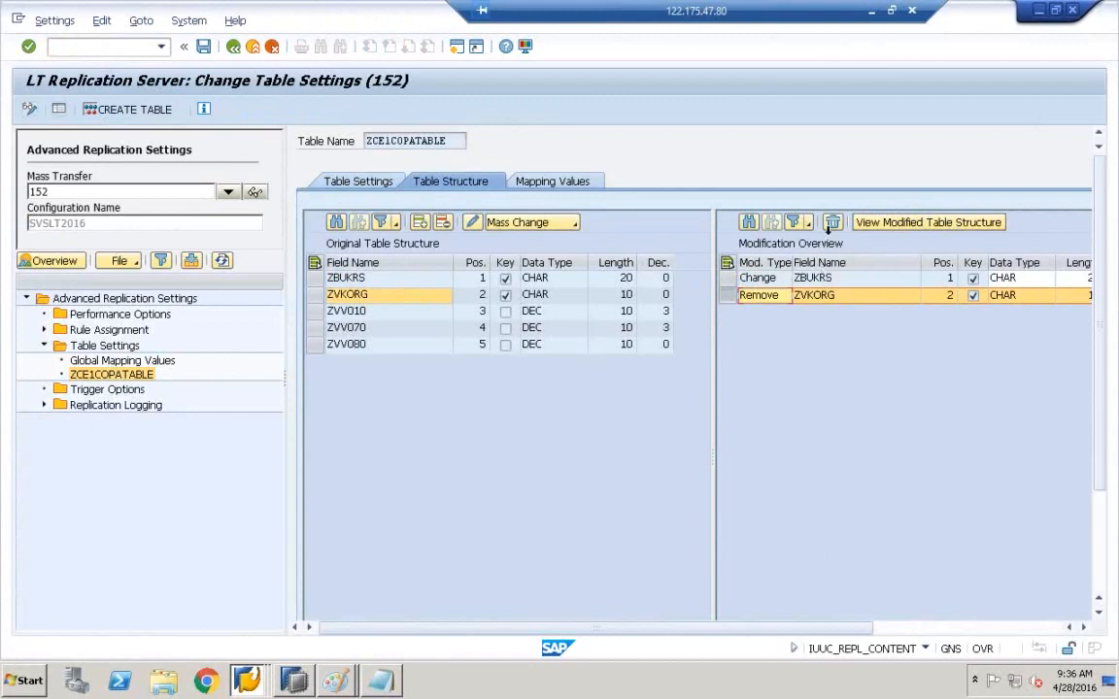
left_click(834, 225)
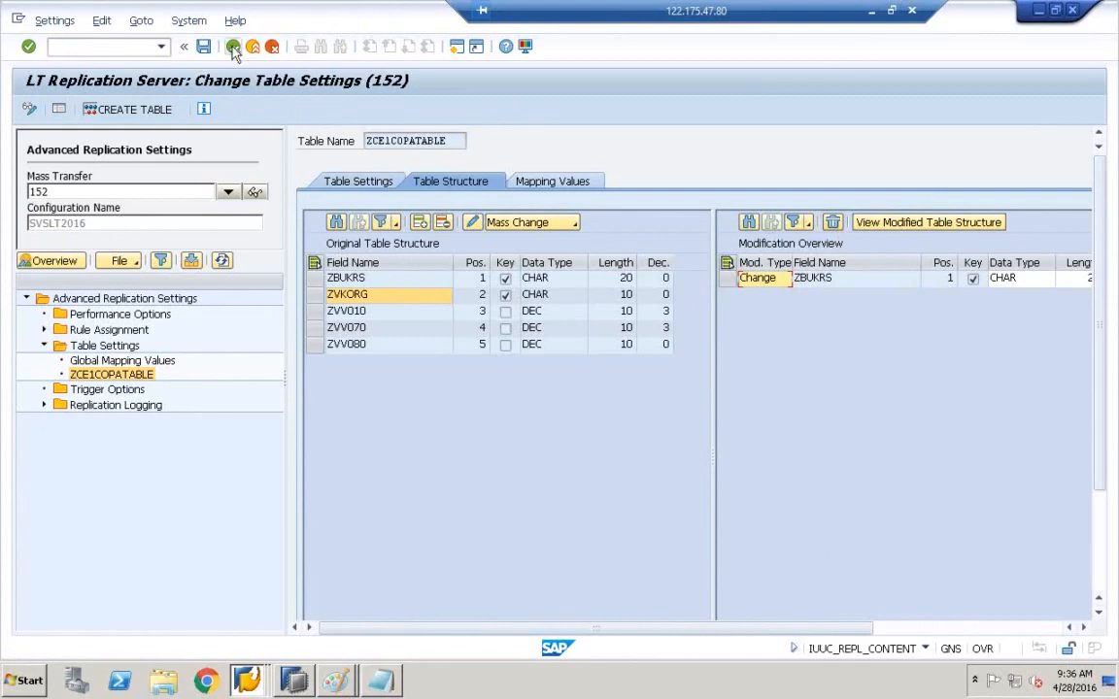
left_click(204, 46)
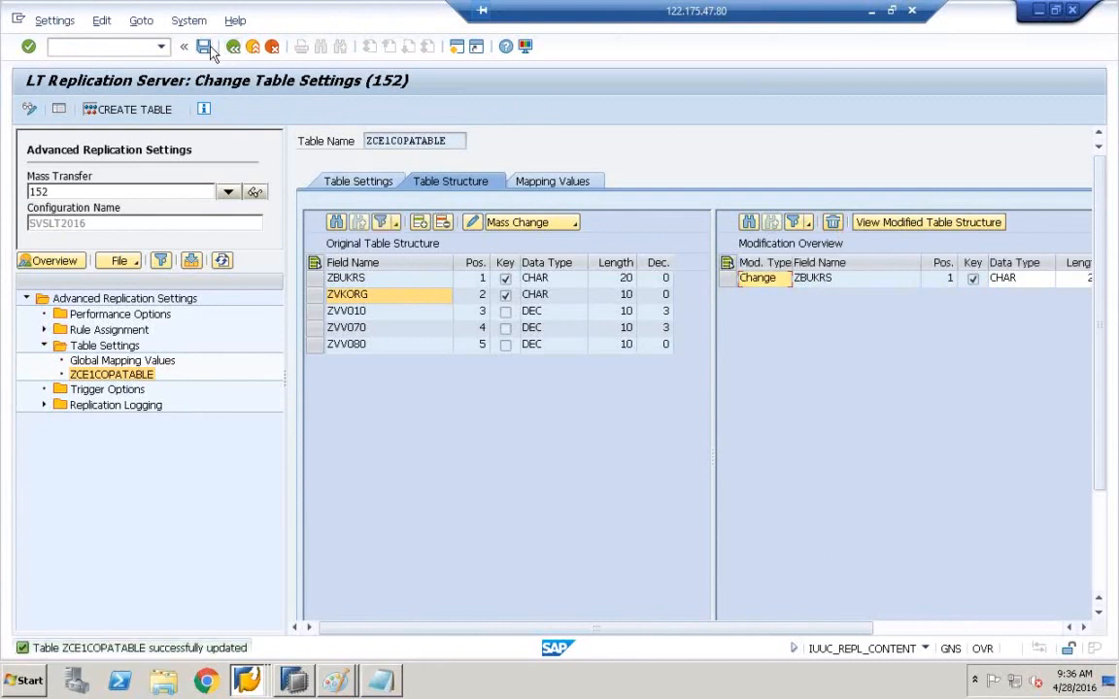
left_click(233, 47)
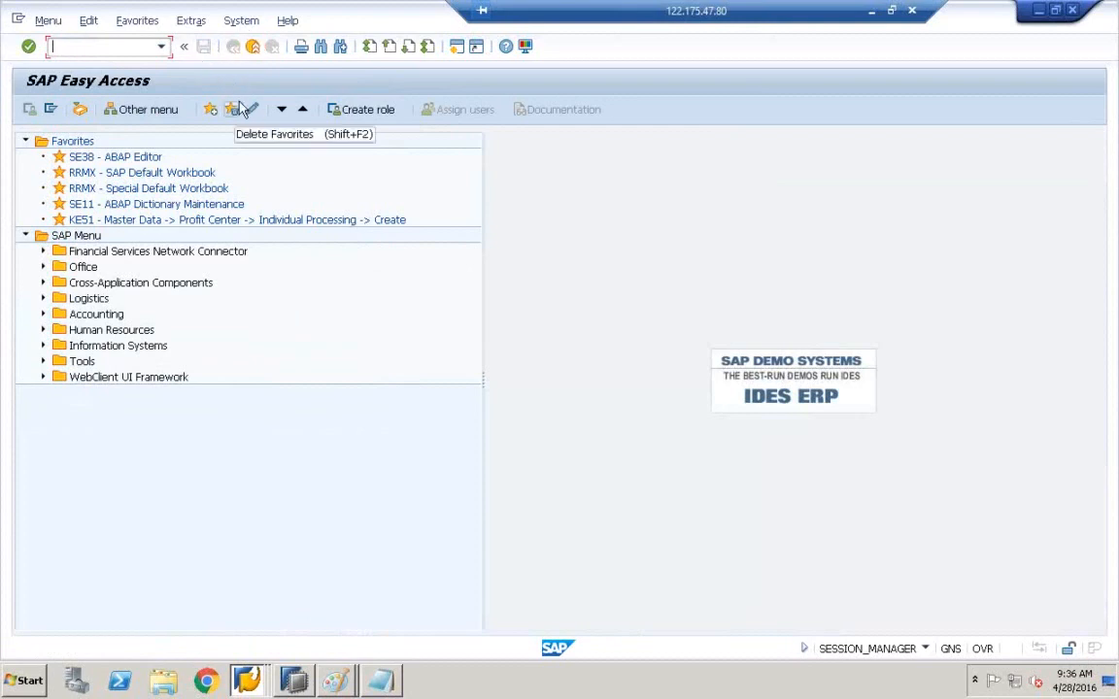
- Refresh COPATABLE in HANA Studio and check its new ZVV070 and ZVV080 columns
left_click(294, 680)
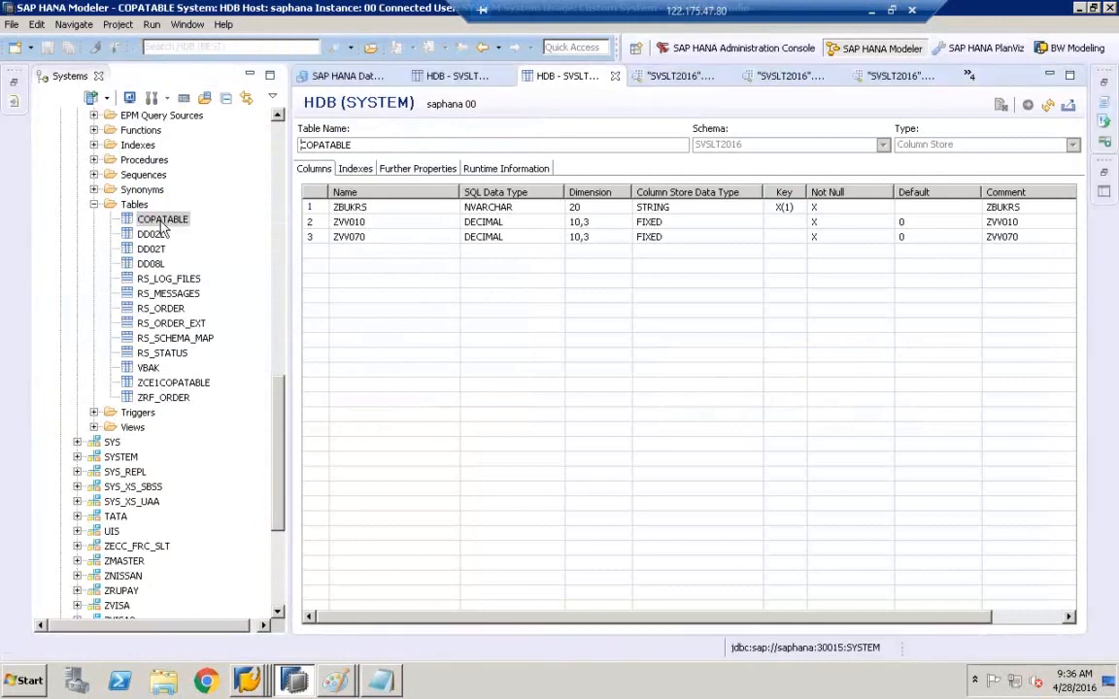
left_click(1049, 104)
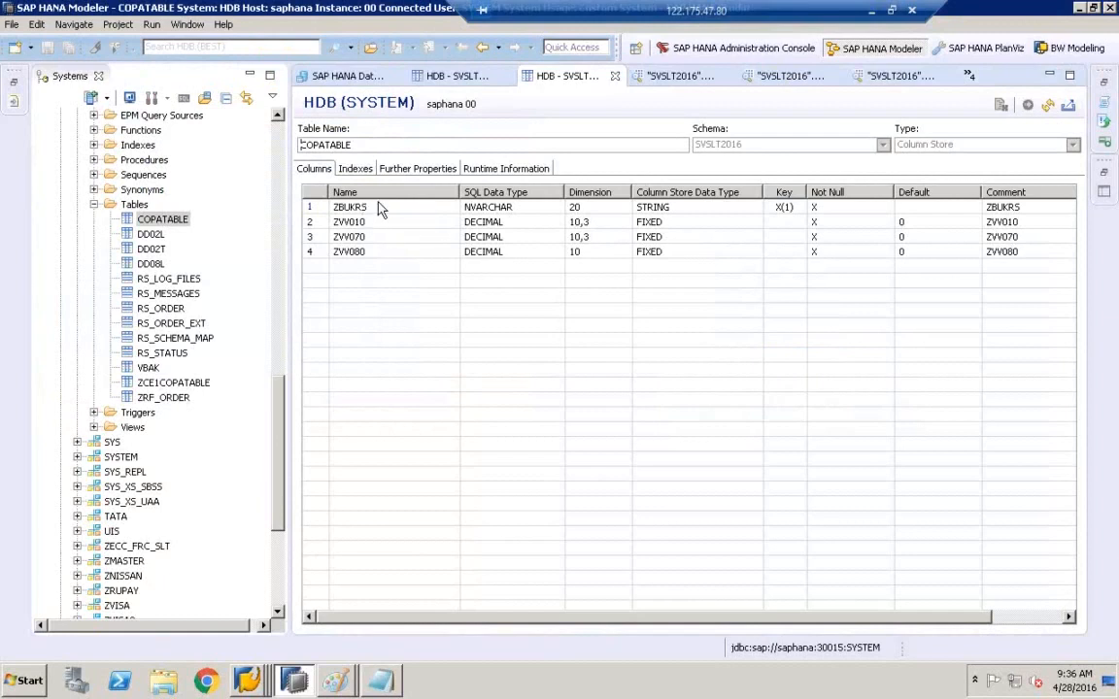
left_click(359, 236)
left_click(350, 252)
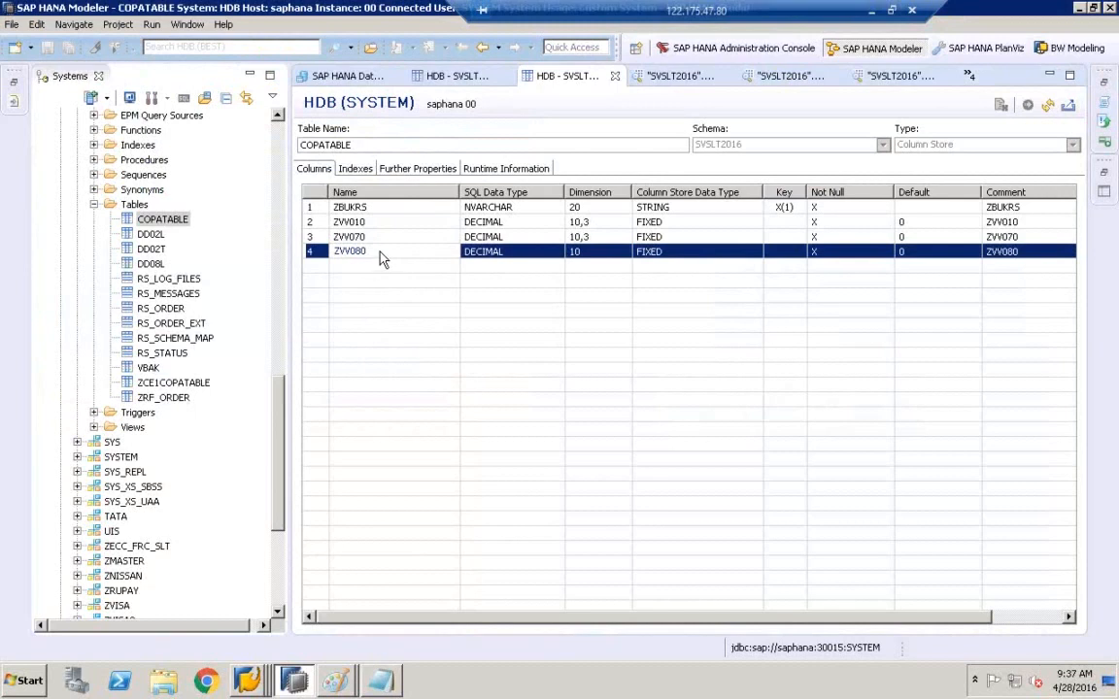
left_click(247, 680)
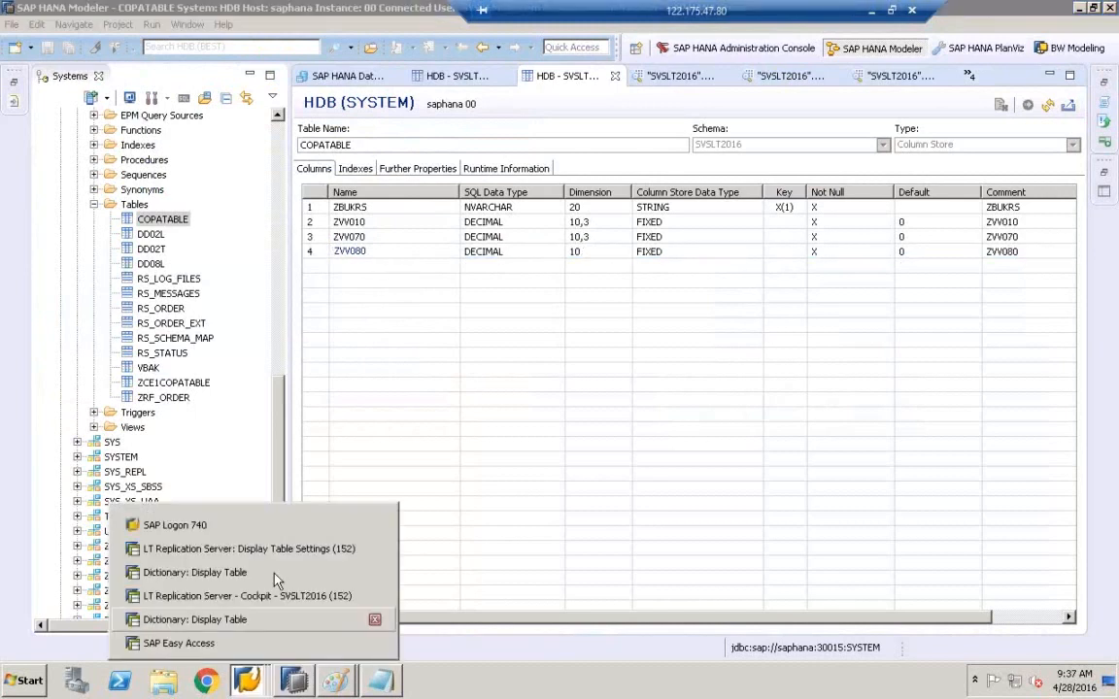
- Stop load/replication of ZCE1COPATABLE in the replication cockpit
left_click(257, 595)
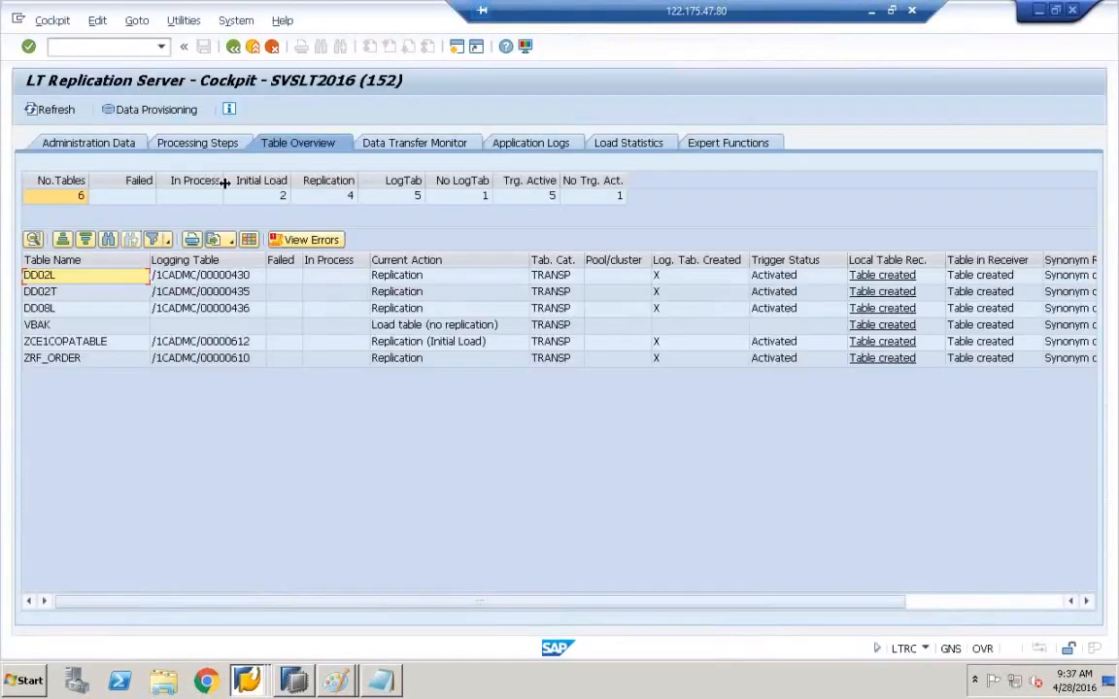
left_click(144, 111)
left_click(143, 343)
left_click(412, 431)
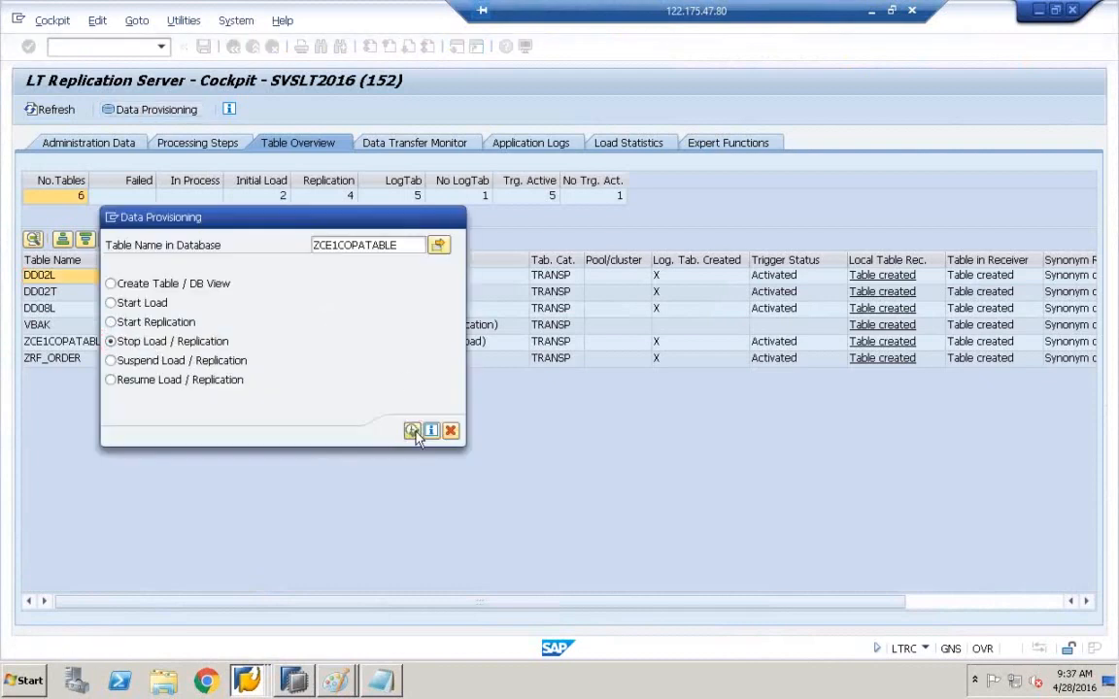
- Restart replication of ZCE1COPATABLE and refresh until it is in initial load
left_click(148, 112)
left_click(132, 323)
left_click(412, 430)
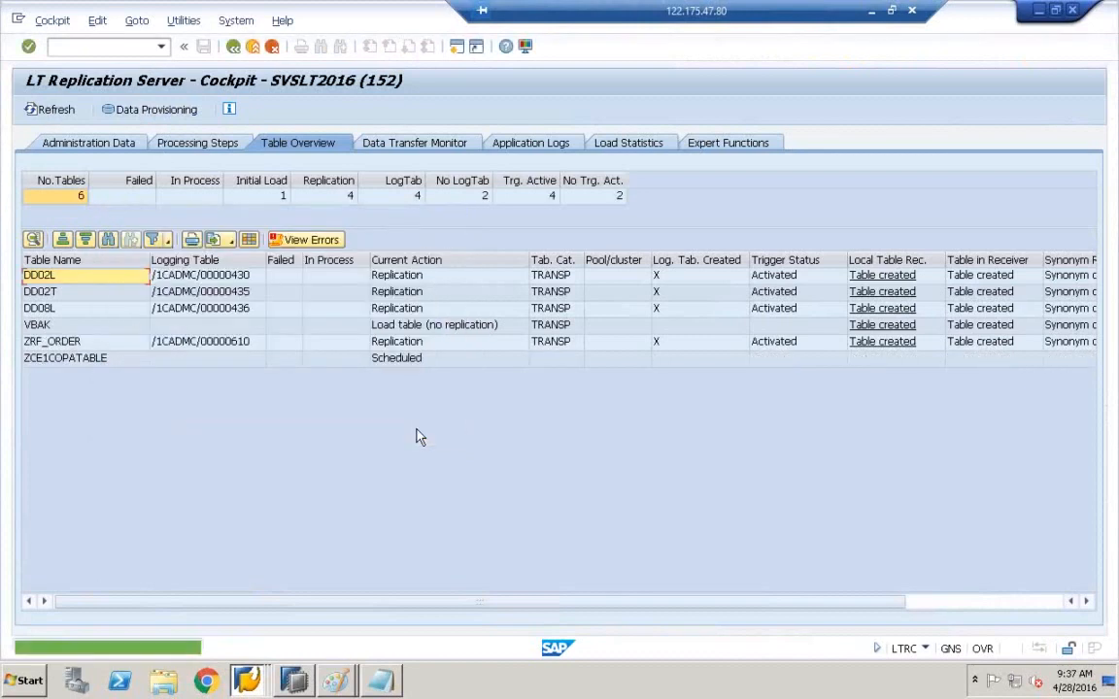
left_click(57, 111)
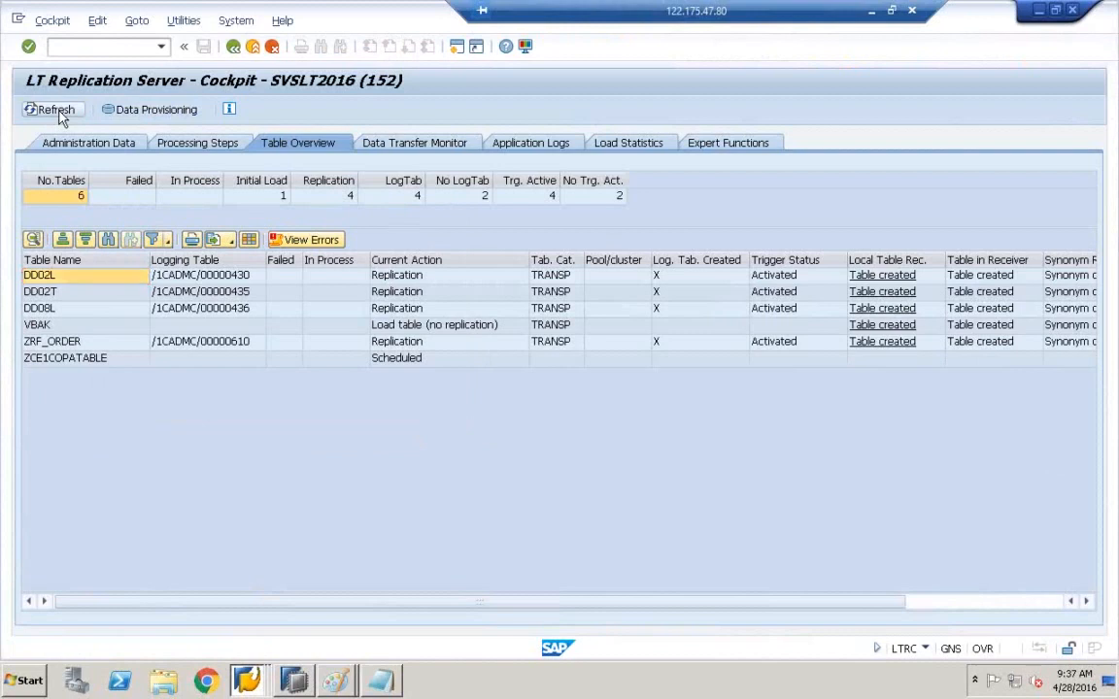
left_click(56, 111)
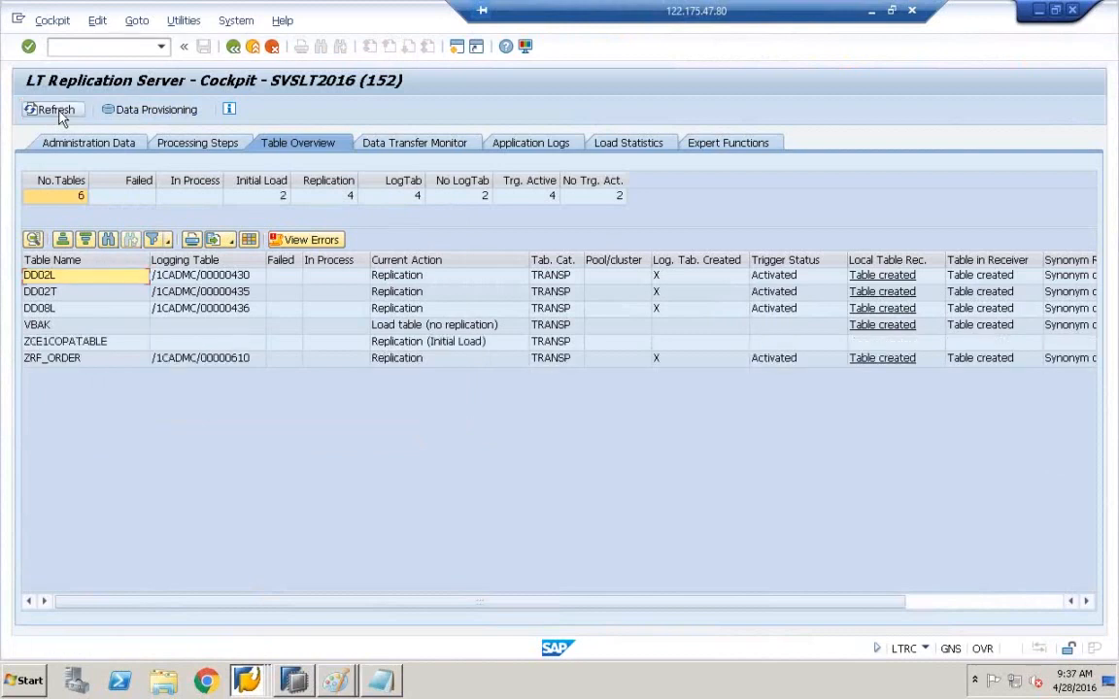
left_click(56, 111)
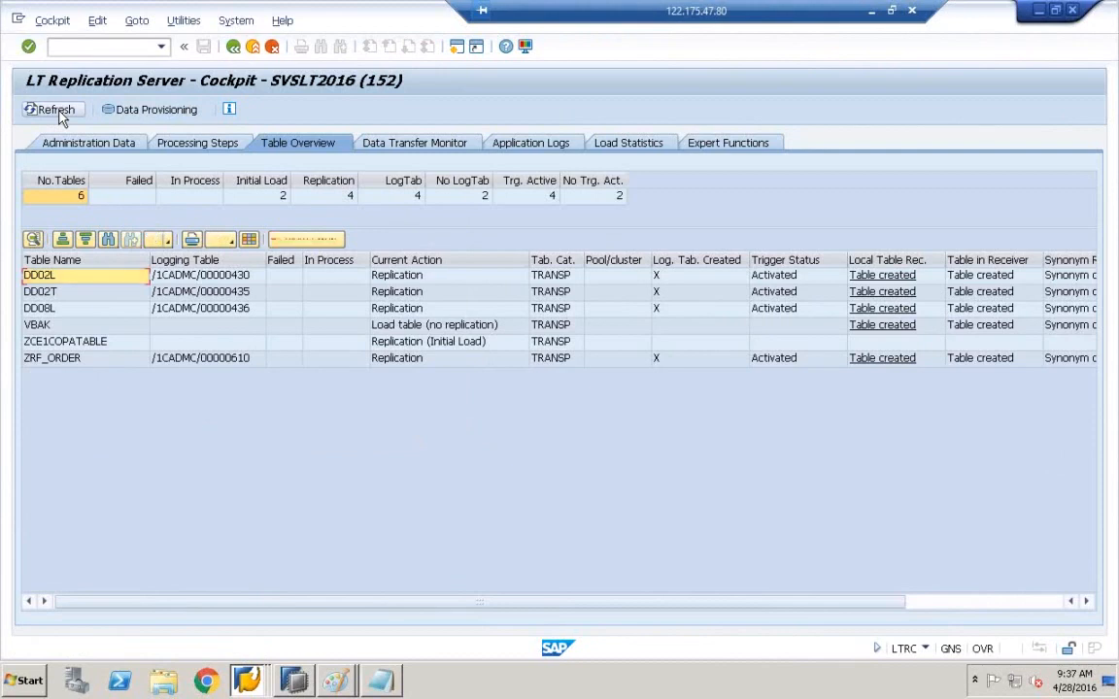
left_click(57, 111)
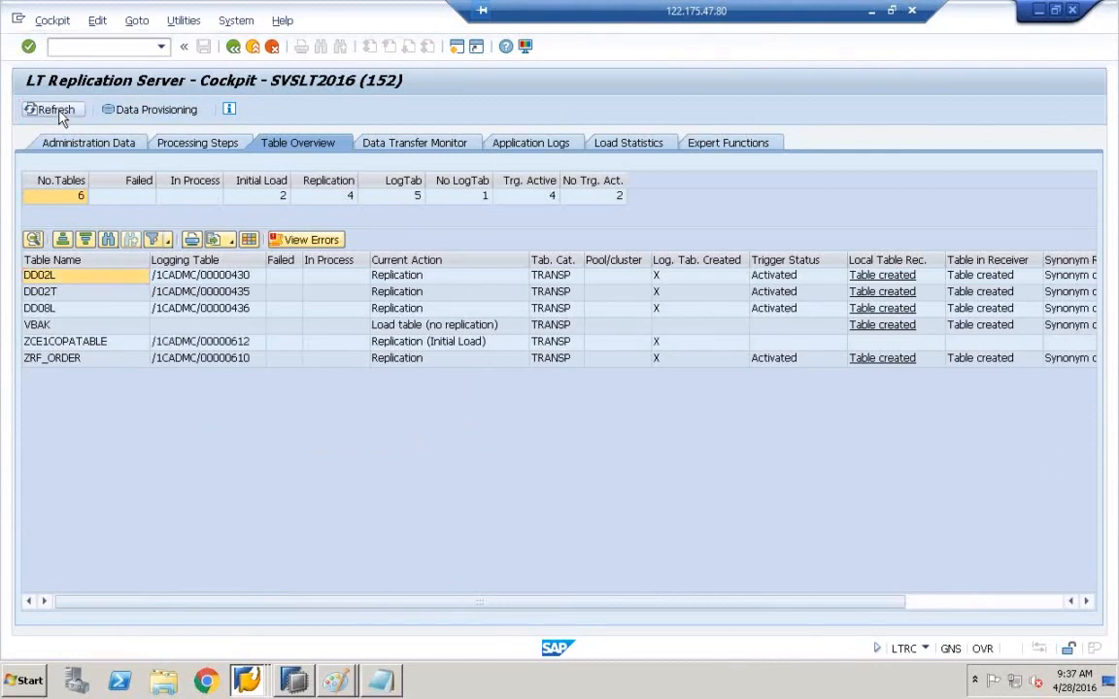
left_click(58, 114)
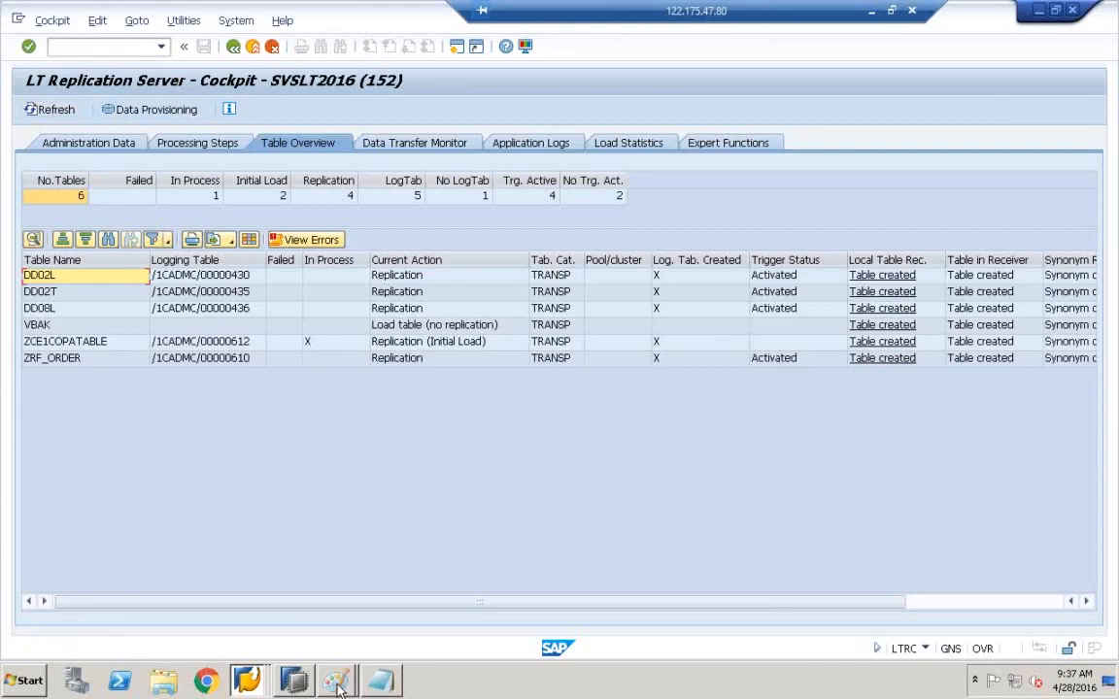
left_click(298, 686)
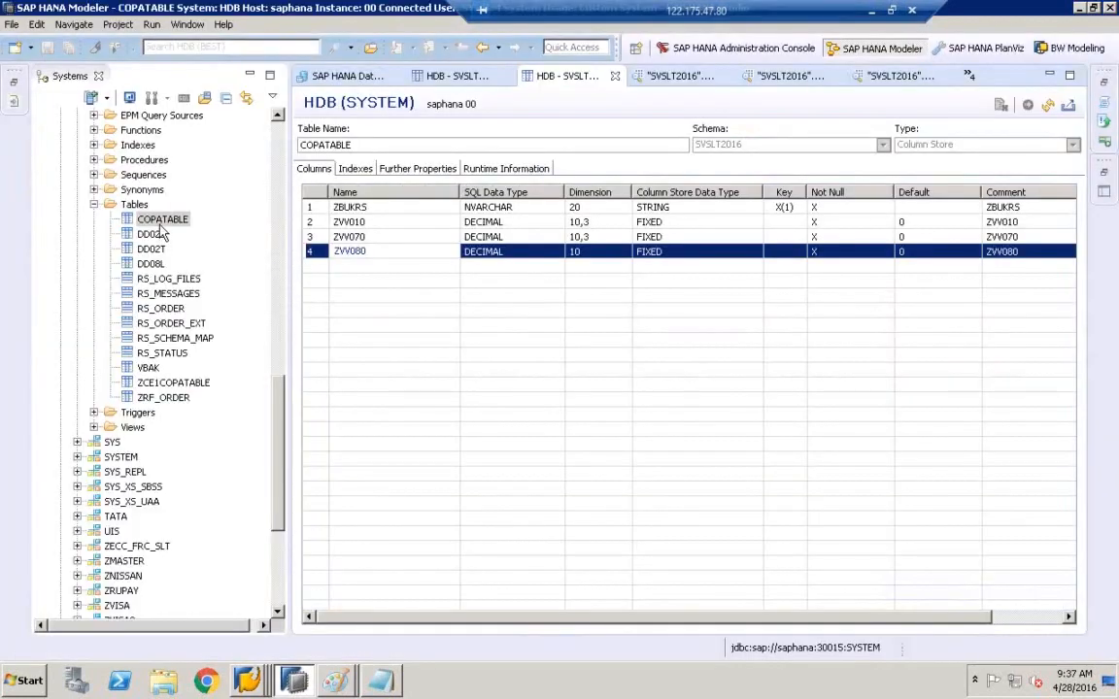
- Reopen and refresh the COPATABLE definition to see ZVKORG restored as a key column
left_click(162, 220)
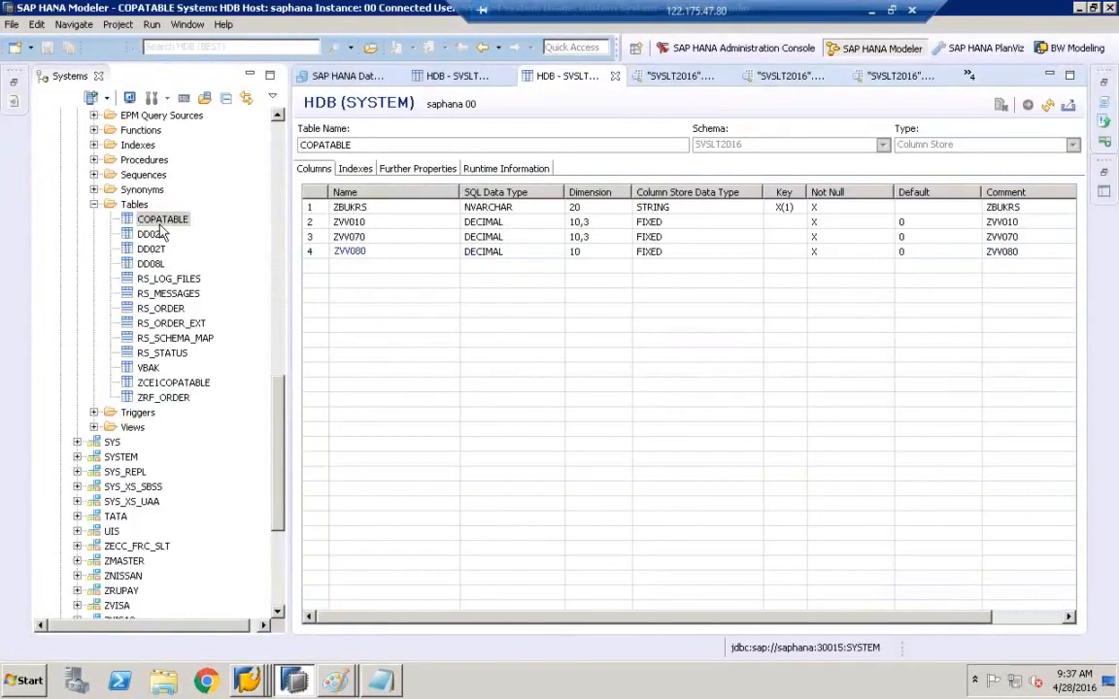
right_click(162, 223)
left_click(245, 323)
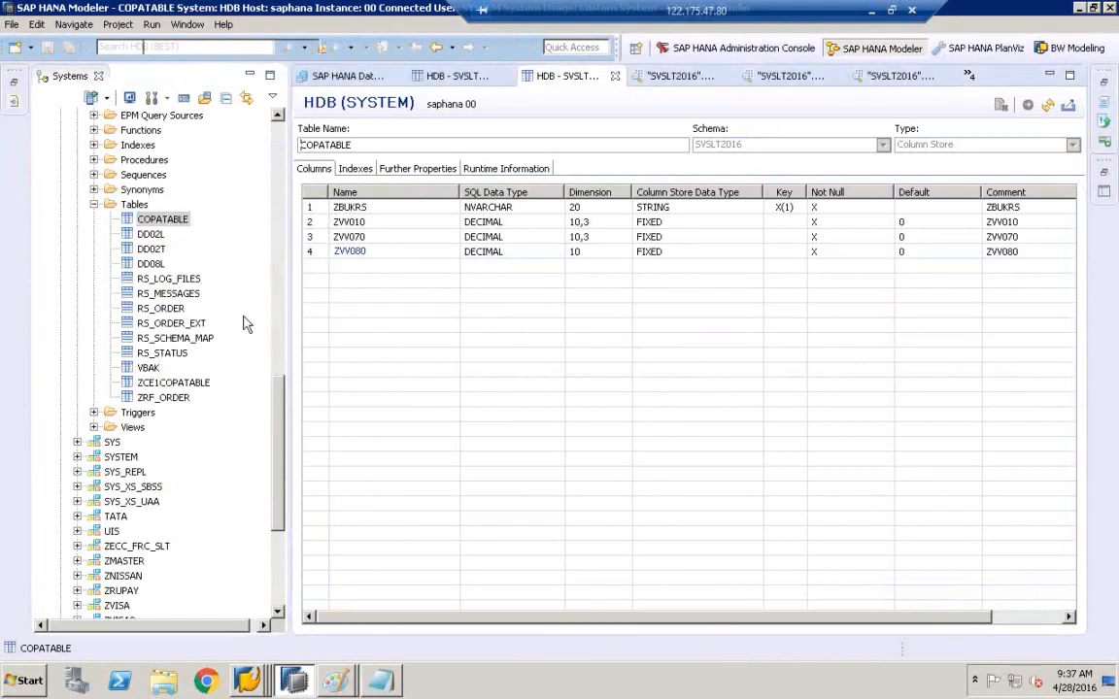
left_click(1048, 107)
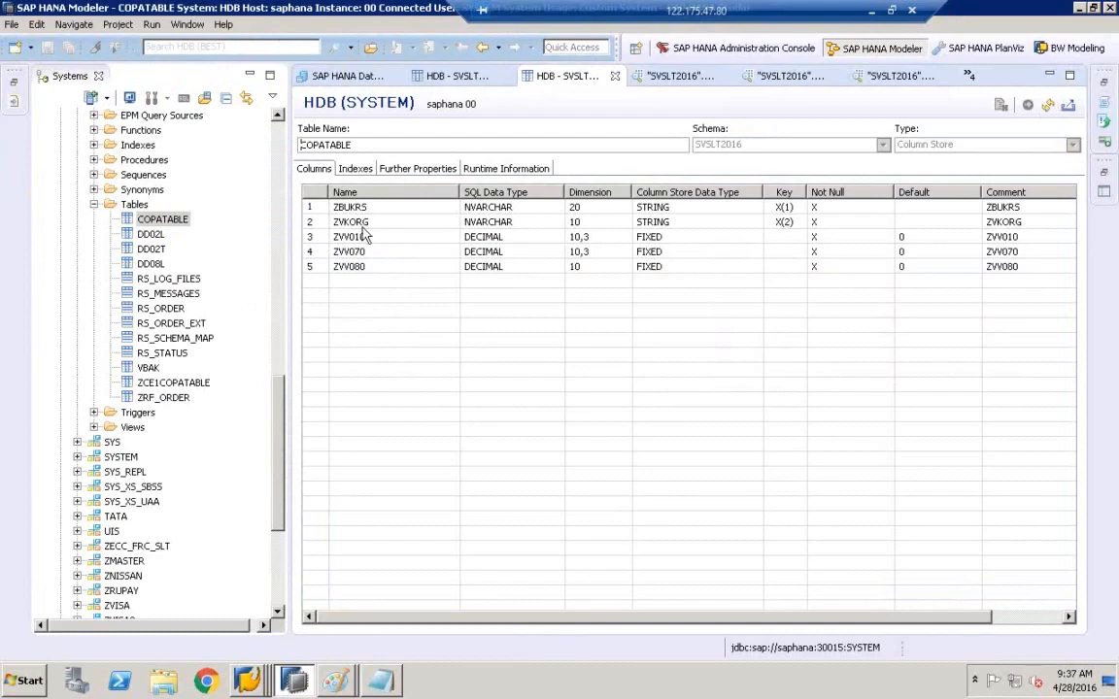
left_click(360, 224)
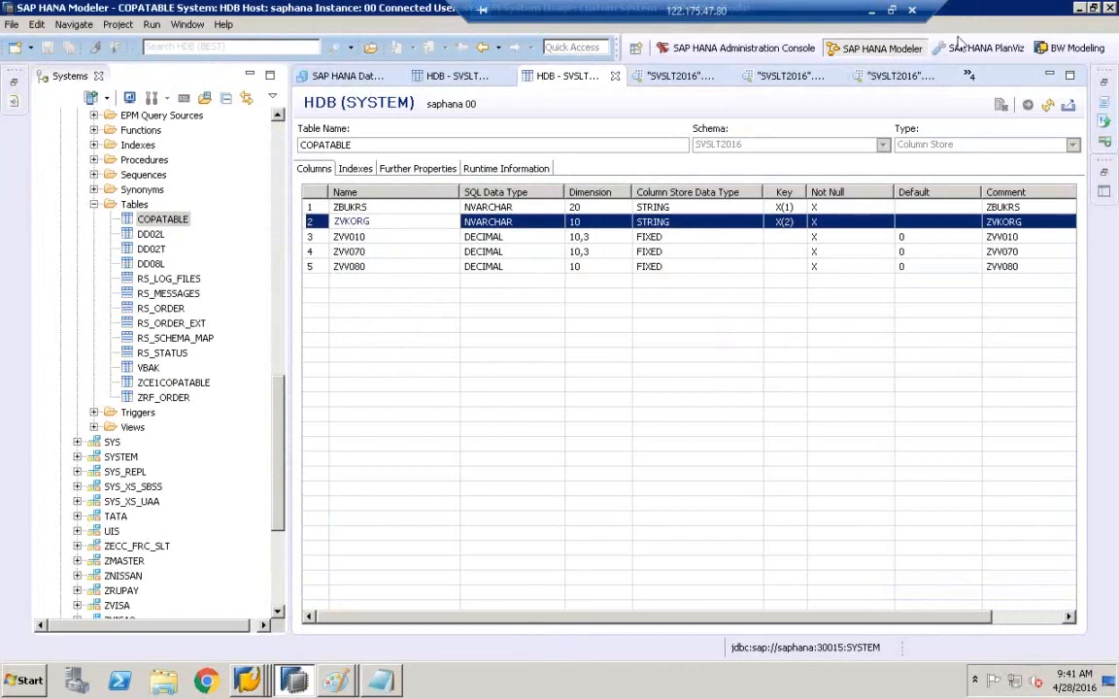
left_click(969, 150)
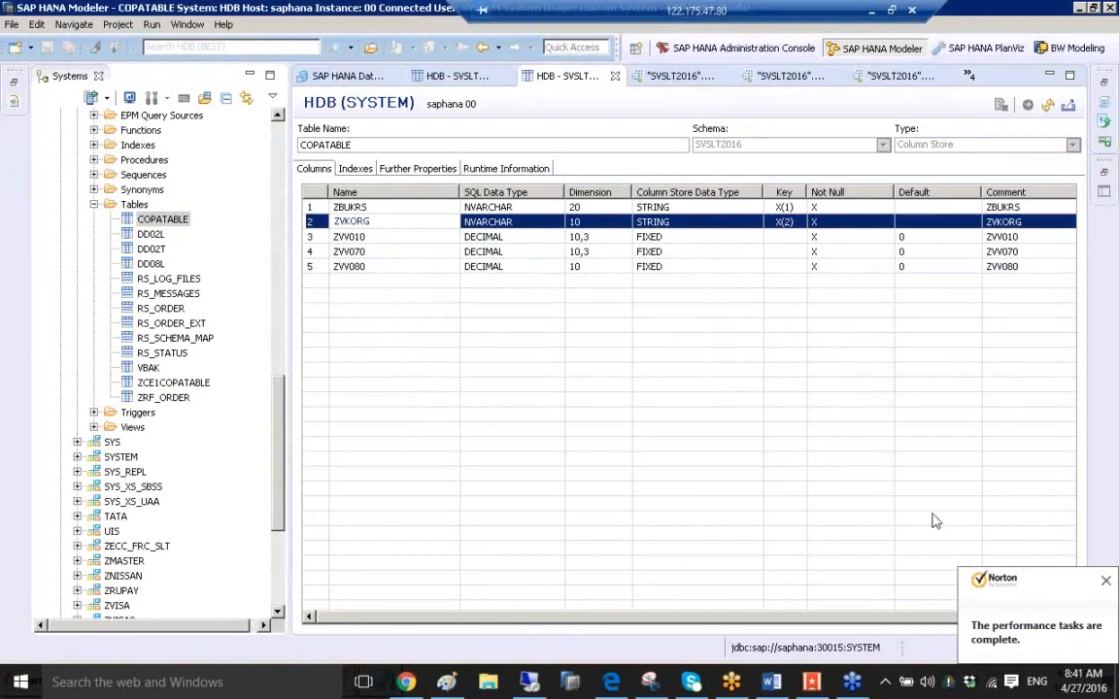
left_click(1107, 582)
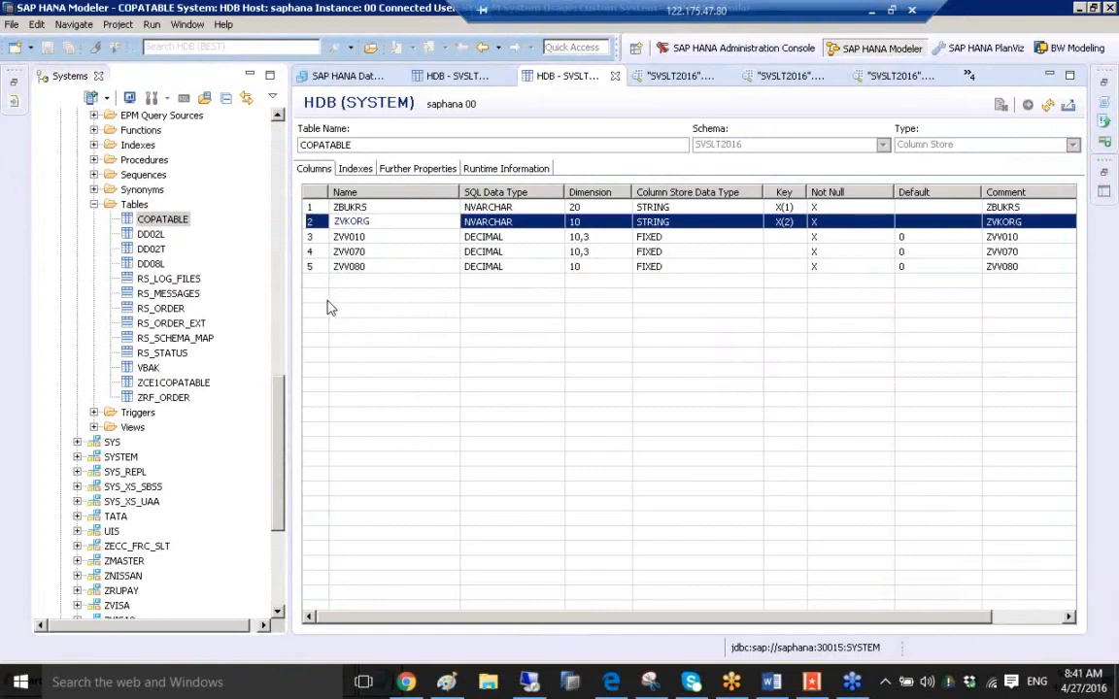